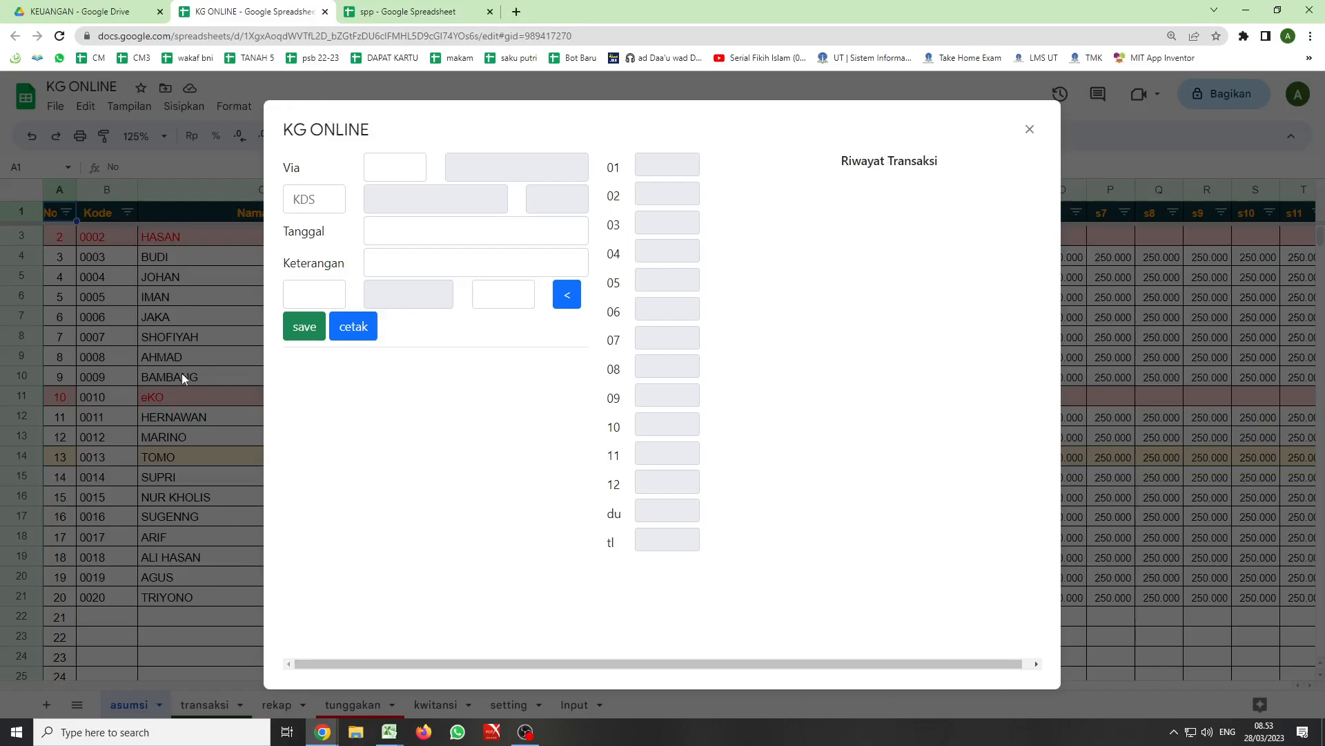
- Close the KG ONLINE payment form and review the rekap and transaksi sheets of the spp spreadsheet
{"action": "left_click", "coordinate": [1030, 129]}
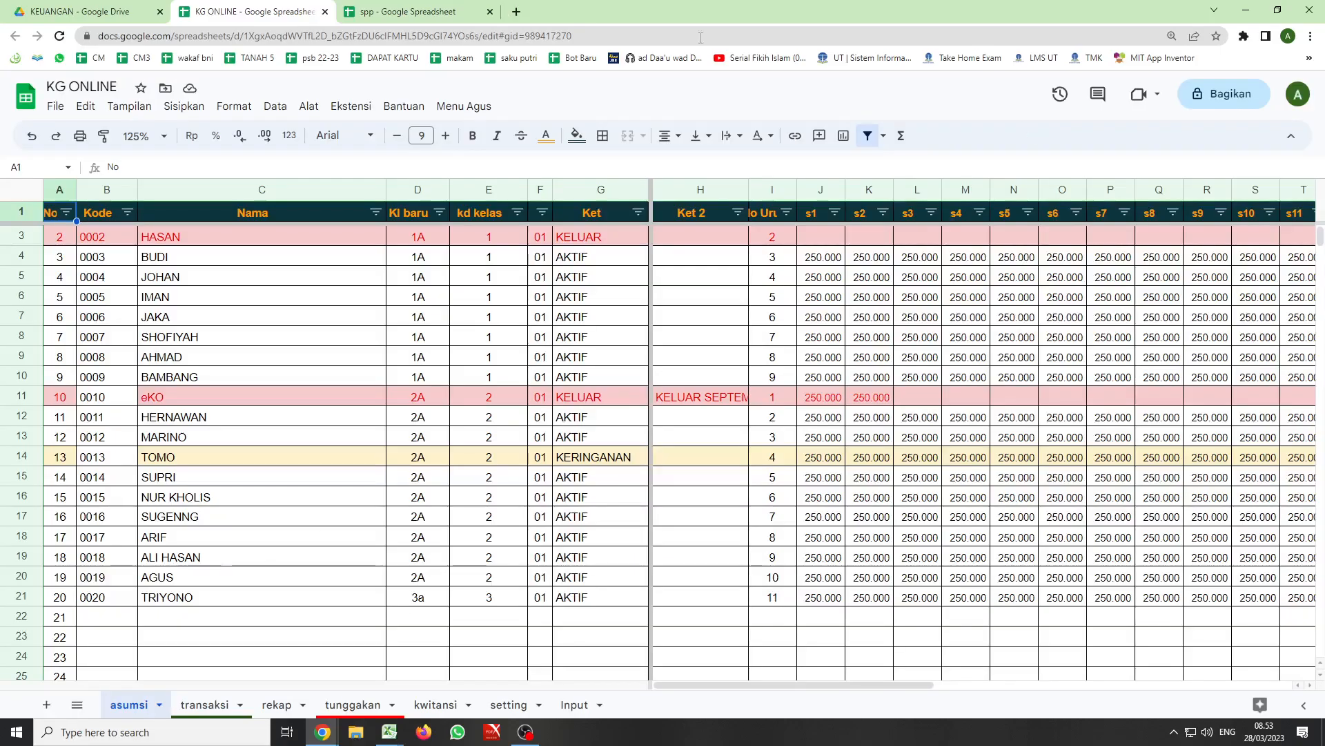
{"action": "left_click", "coordinate": [373, 13]}
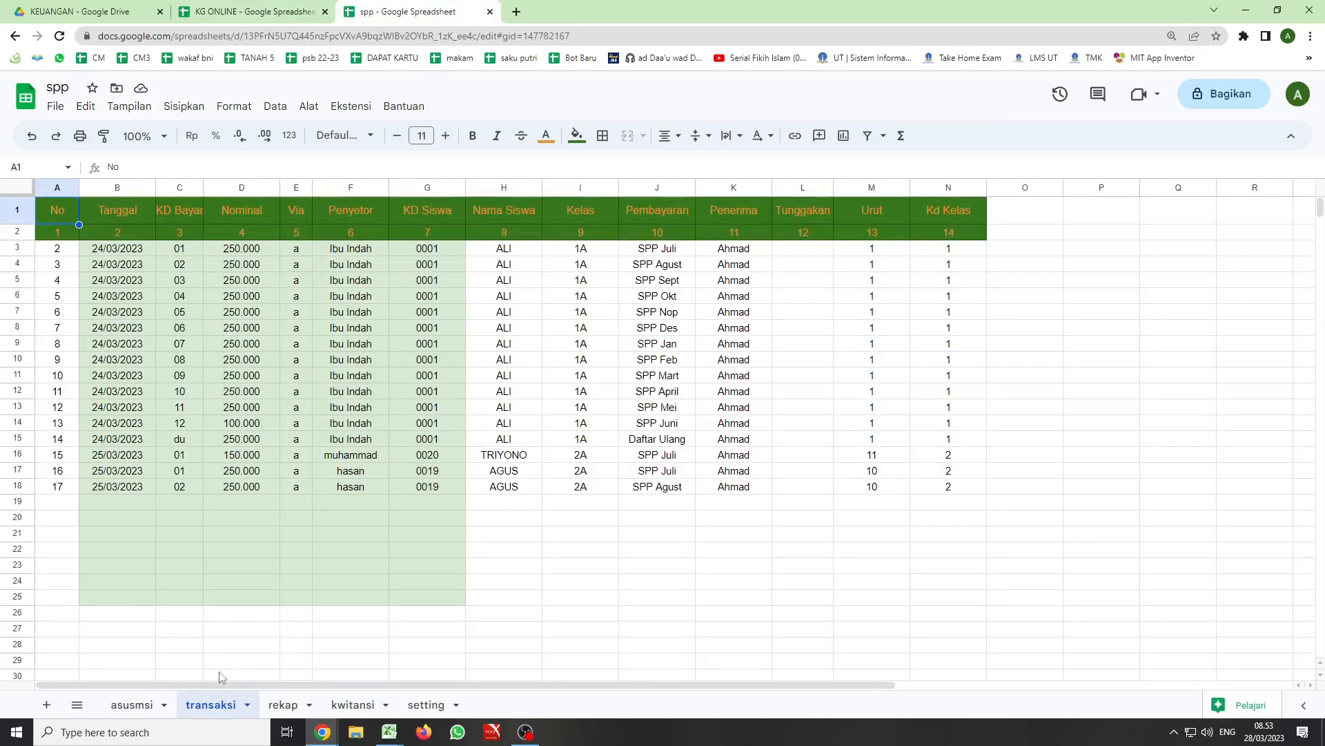
{"action": "left_click", "coordinate": [282, 705]}
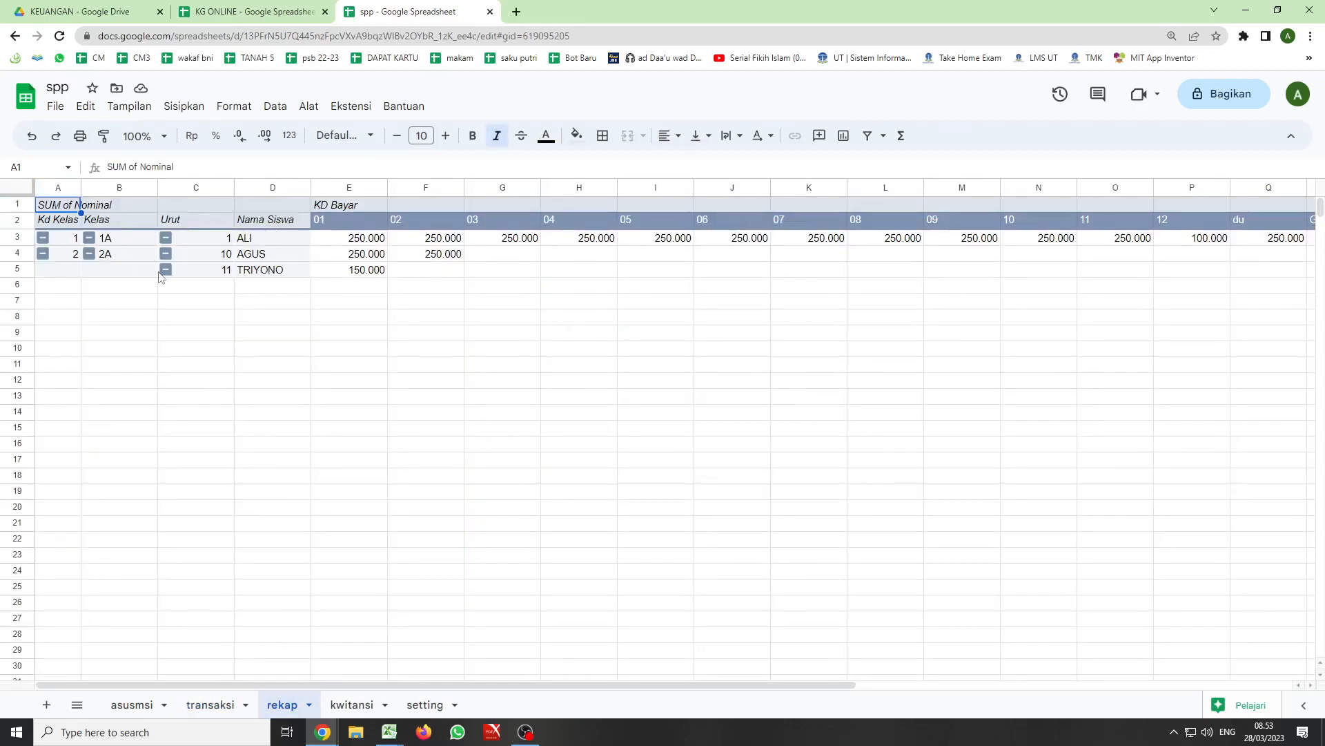
{"action": "left_click", "coordinate": [210, 705]}
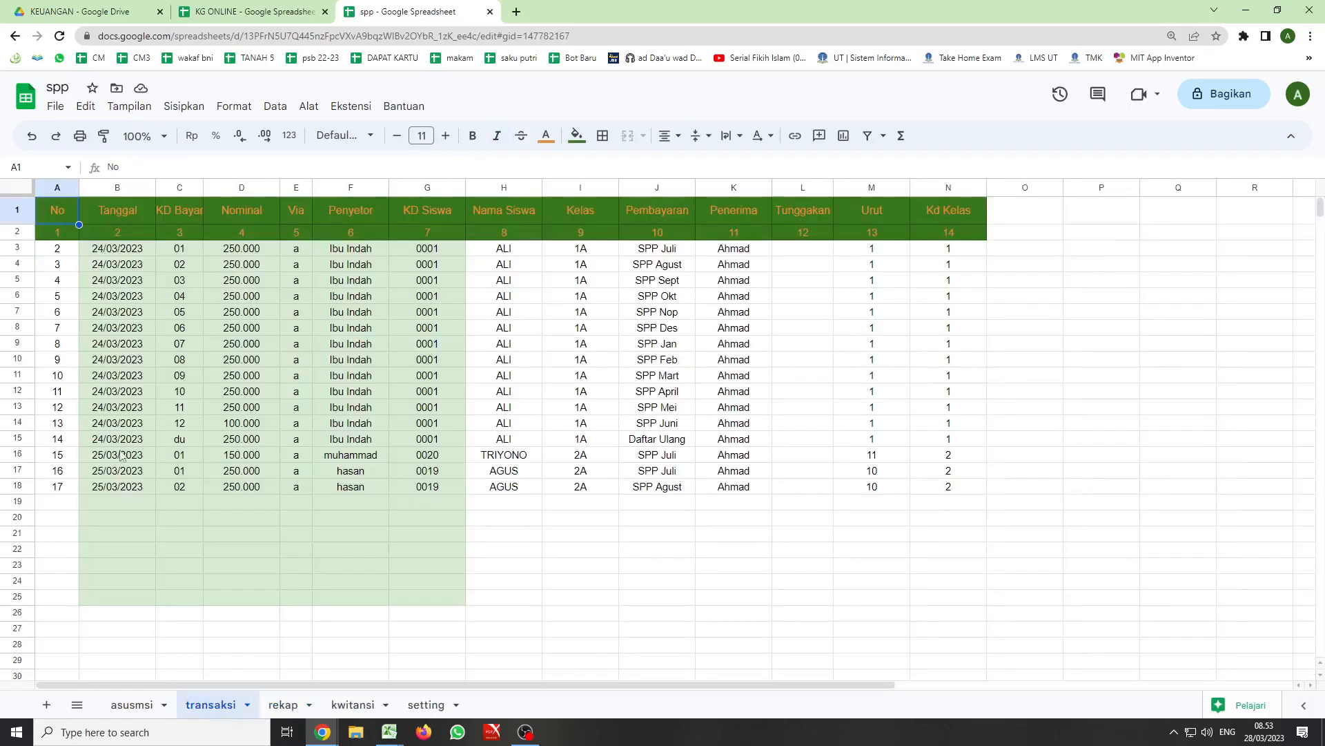
{"action": "left_click", "coordinate": [282, 705]}
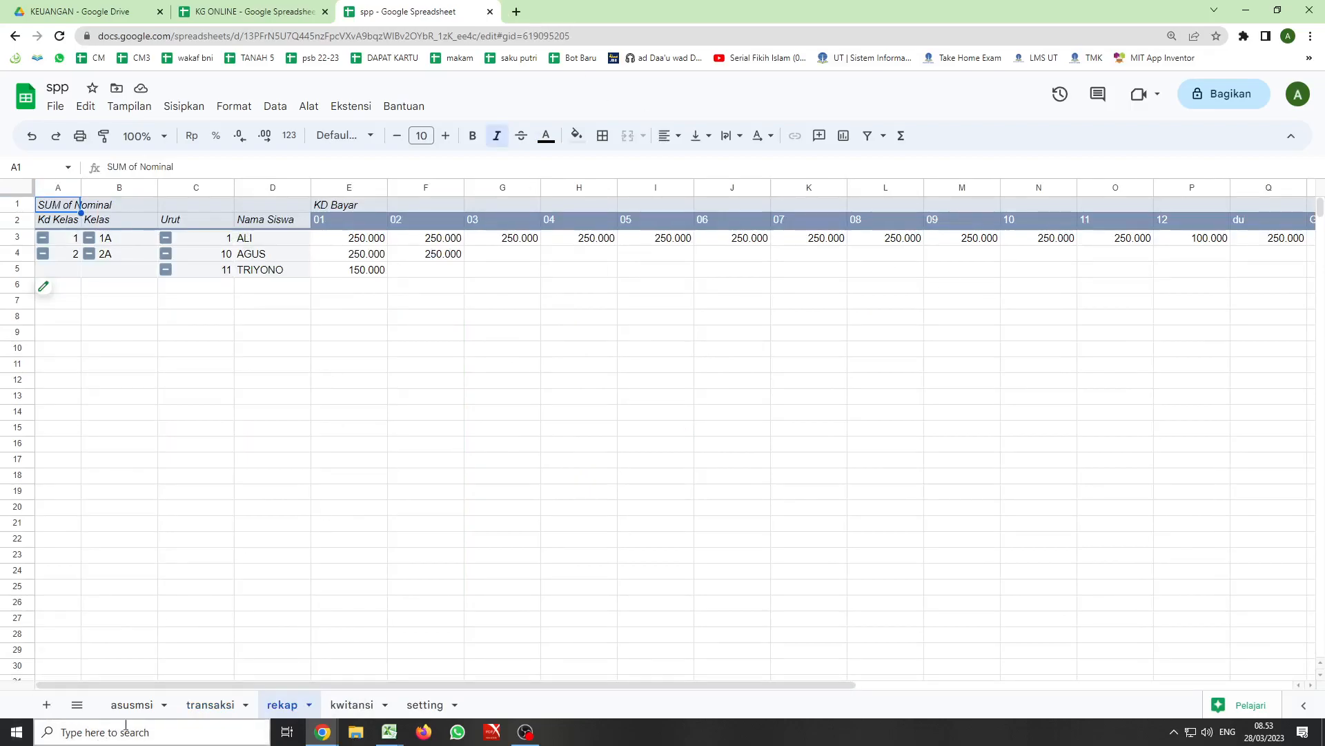
{"action": "left_click", "coordinate": [204, 705]}
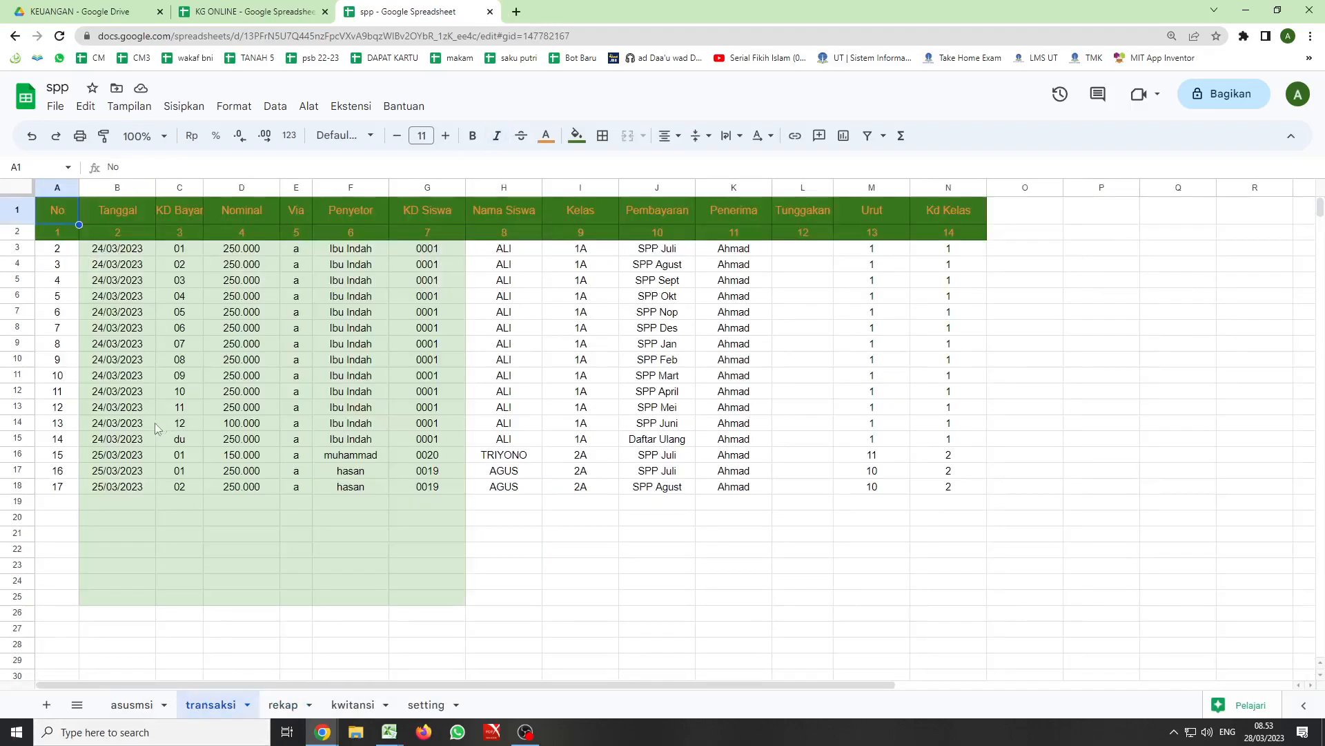
- Copy the payment entry B16:G16 into row 19 of the transaksi sheet and set its date to 27/03/2023
{"action": "left_click_drag", "start_coordinate": [100, 456], "coordinate": [424, 464]}
{"action": "key", "text": "ctrl+c"}
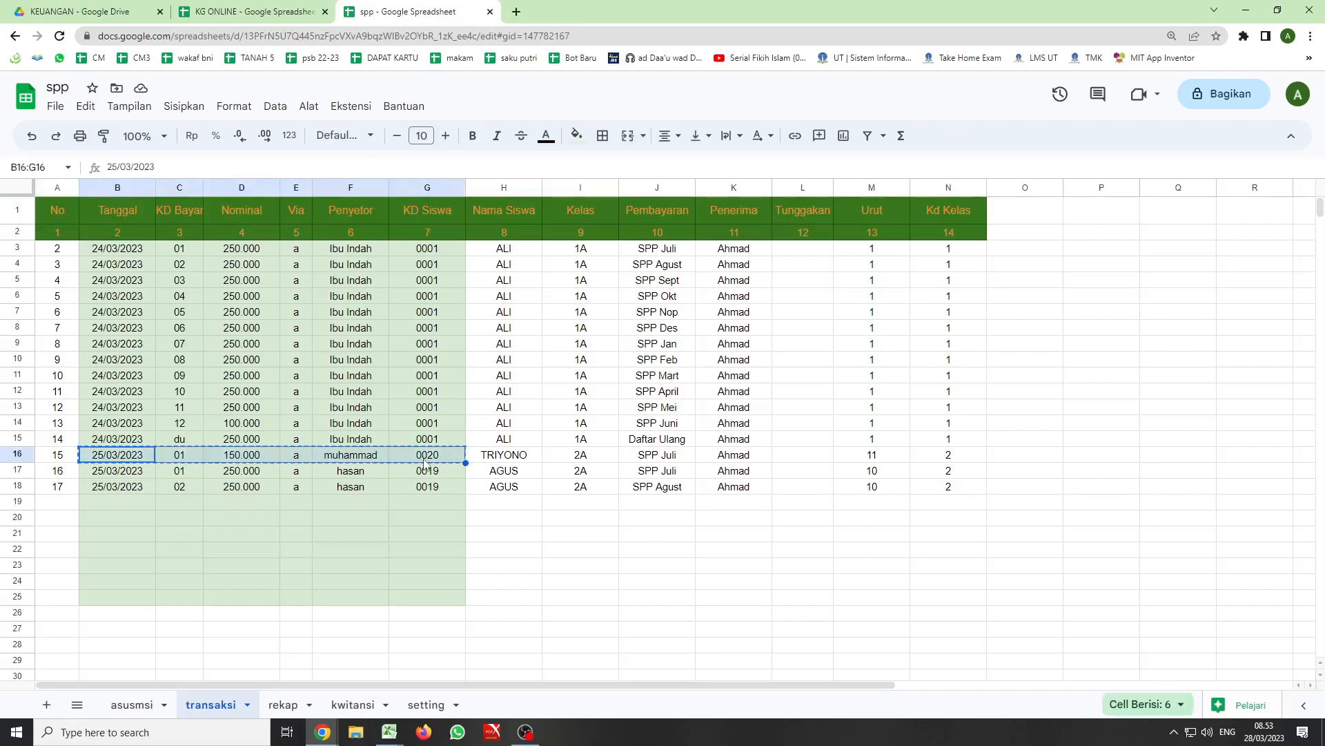
{"action": "left_click", "coordinate": [121, 509]}
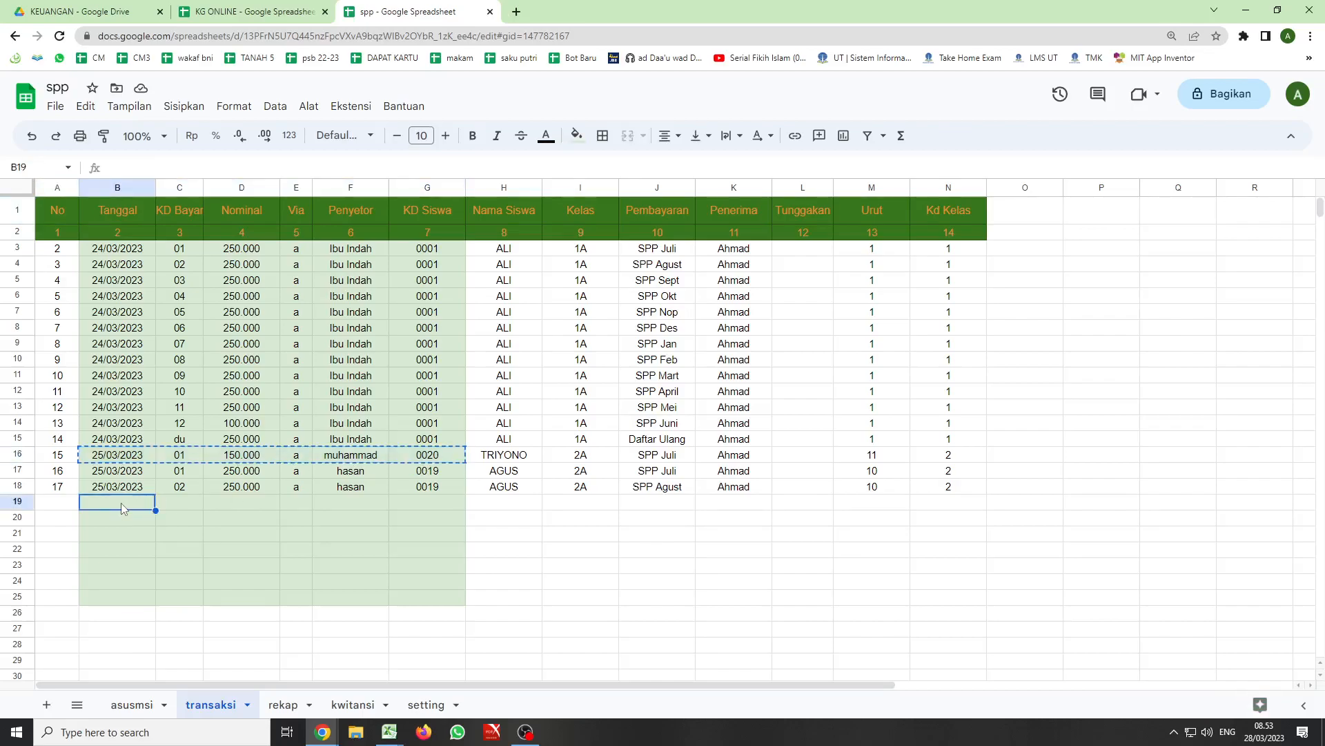
{"action": "key", "text": "ctrl+v"}
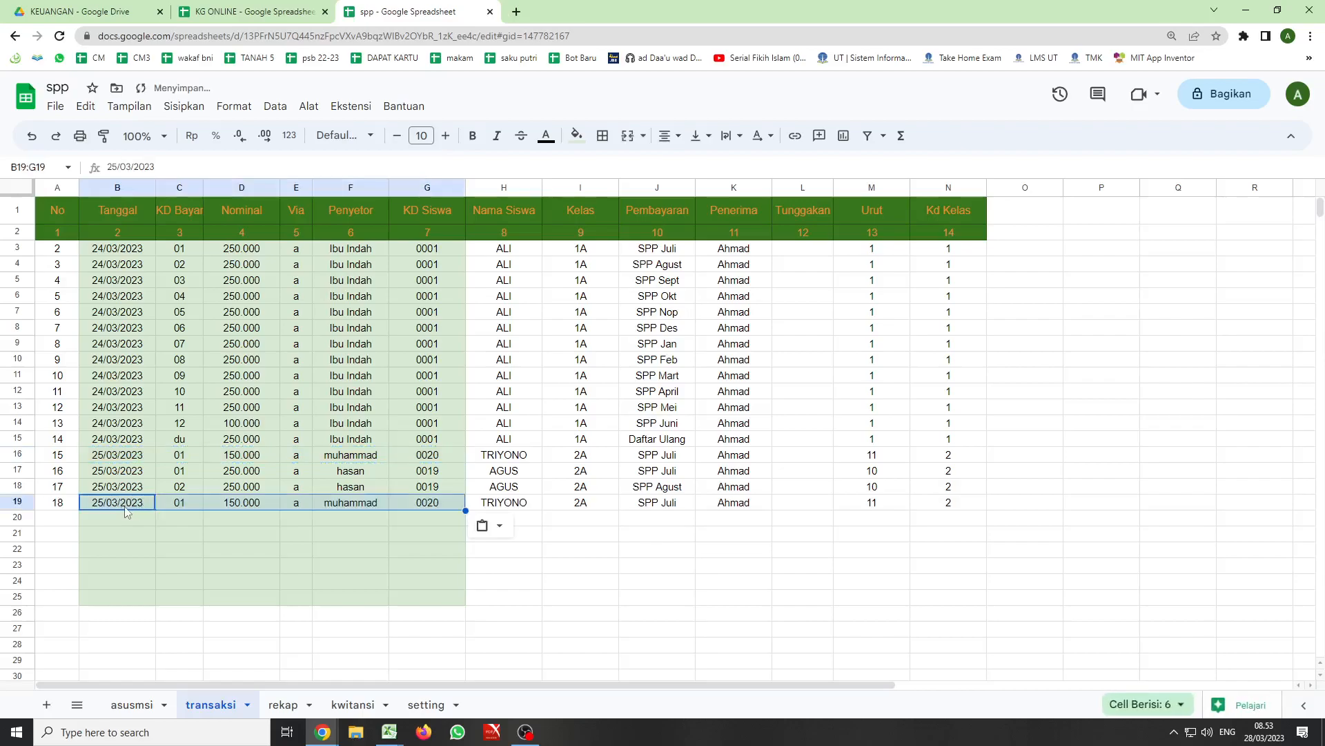
{"action": "left_click", "coordinate": [116, 505]}
{"action": "double_click", "coordinate": [100, 505]}
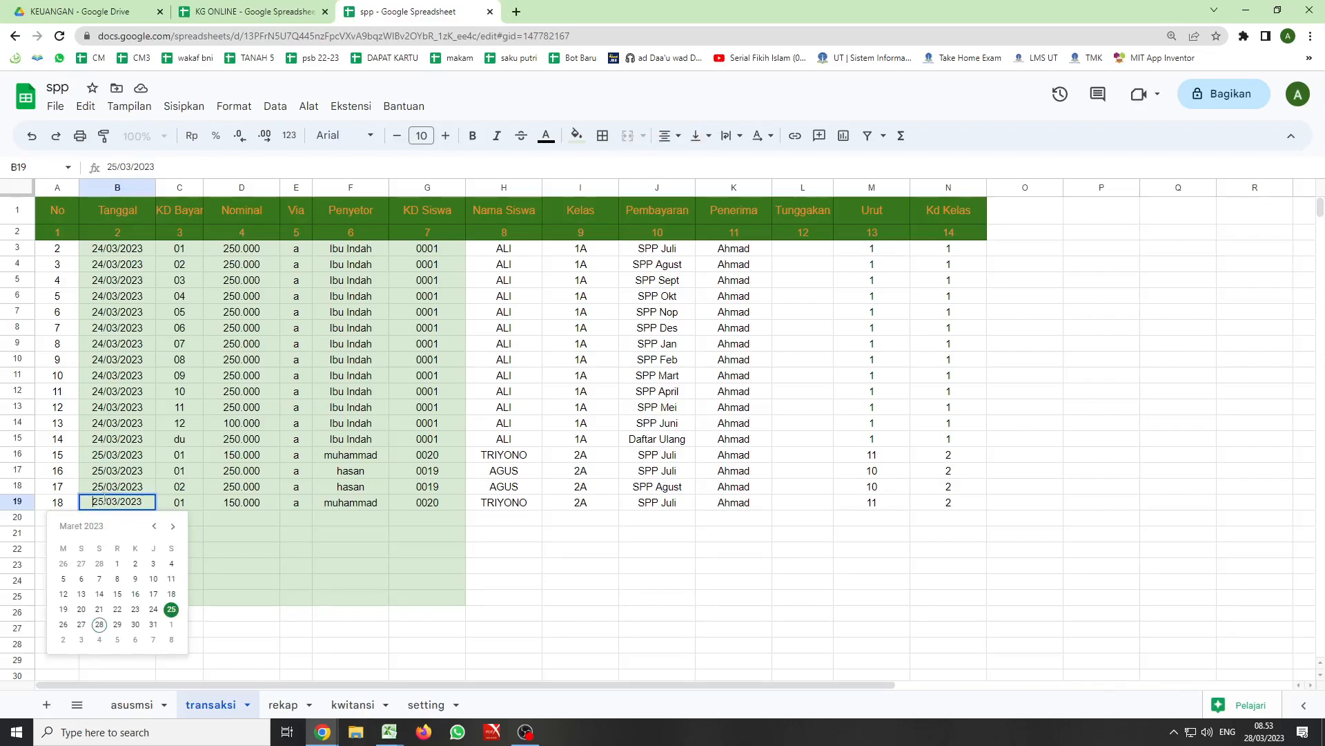
{"action": "left_click_drag", "start_coordinate": [92, 502], "coordinate": [103, 502]}
{"action": "type", "text": "27"}
{"action": "key", "text": "Tab"}
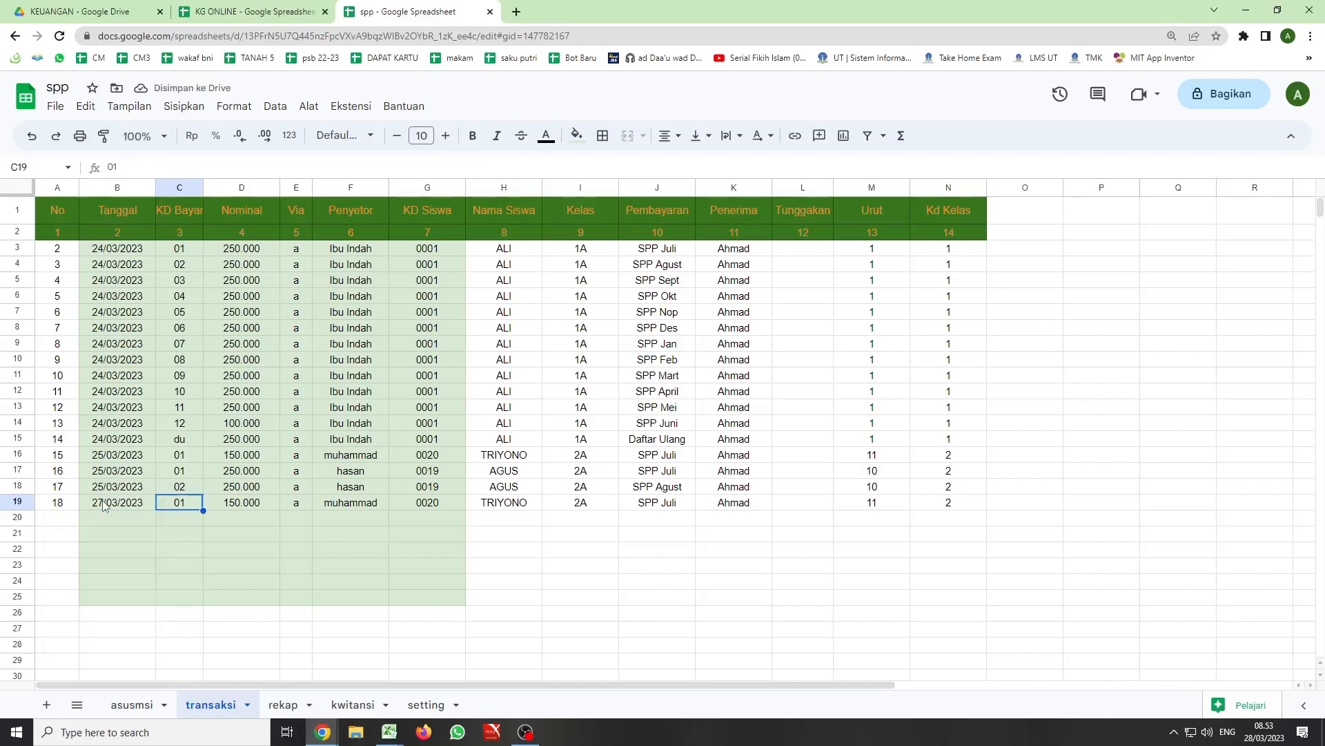
- Set the KD Bayar in row 19 to 01 and its Nominal to 100000
{"action": "type", "text": "02"}
{"action": "key", "text": "Tab"}
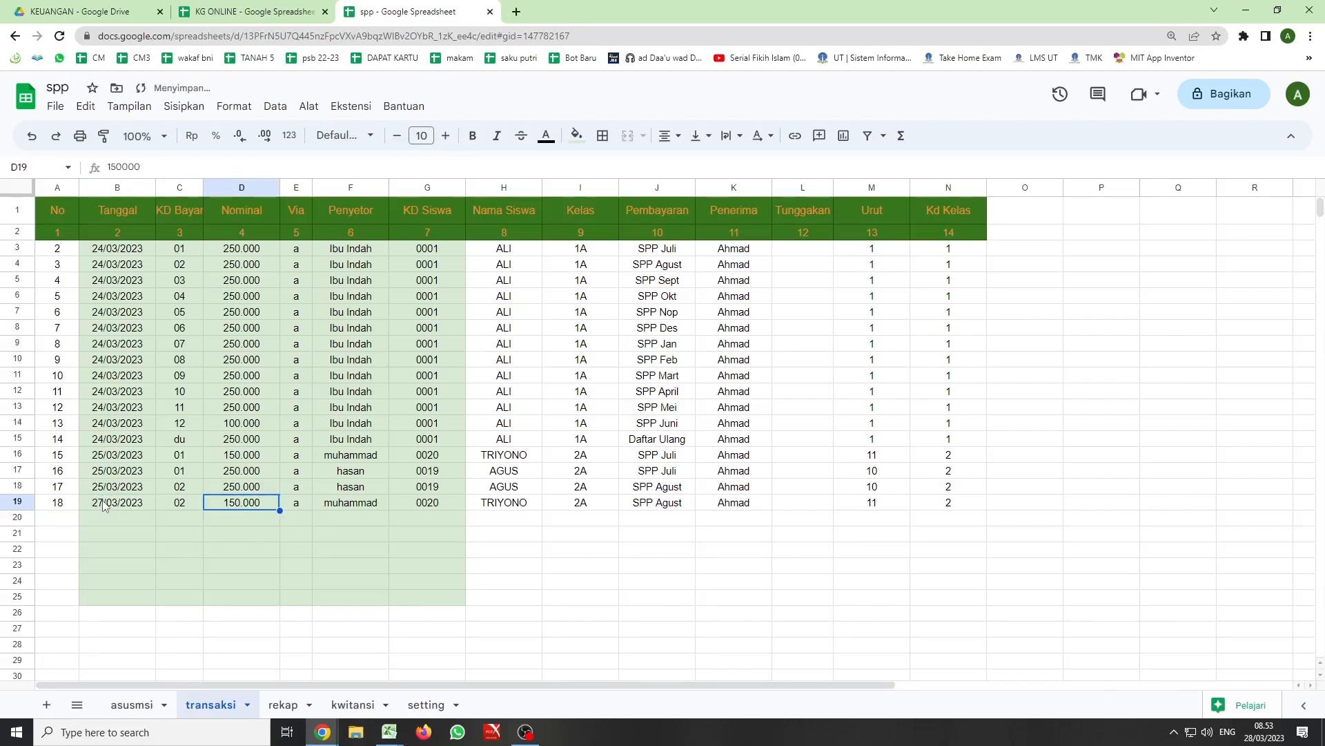
{"action": "left_click", "coordinate": [180, 508]}
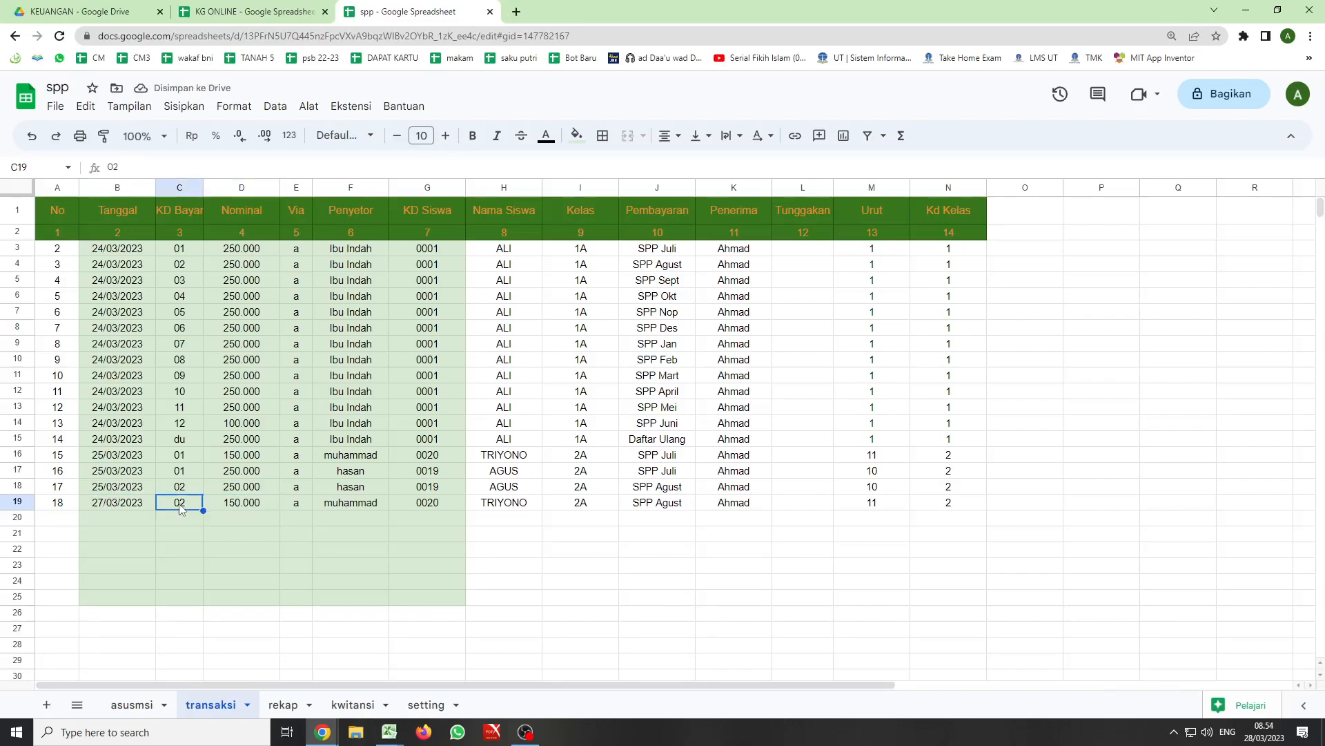
{"action": "type", "text": "01"}
{"action": "key", "text": "Tab"}
{"action": "type", "text": "100000"}
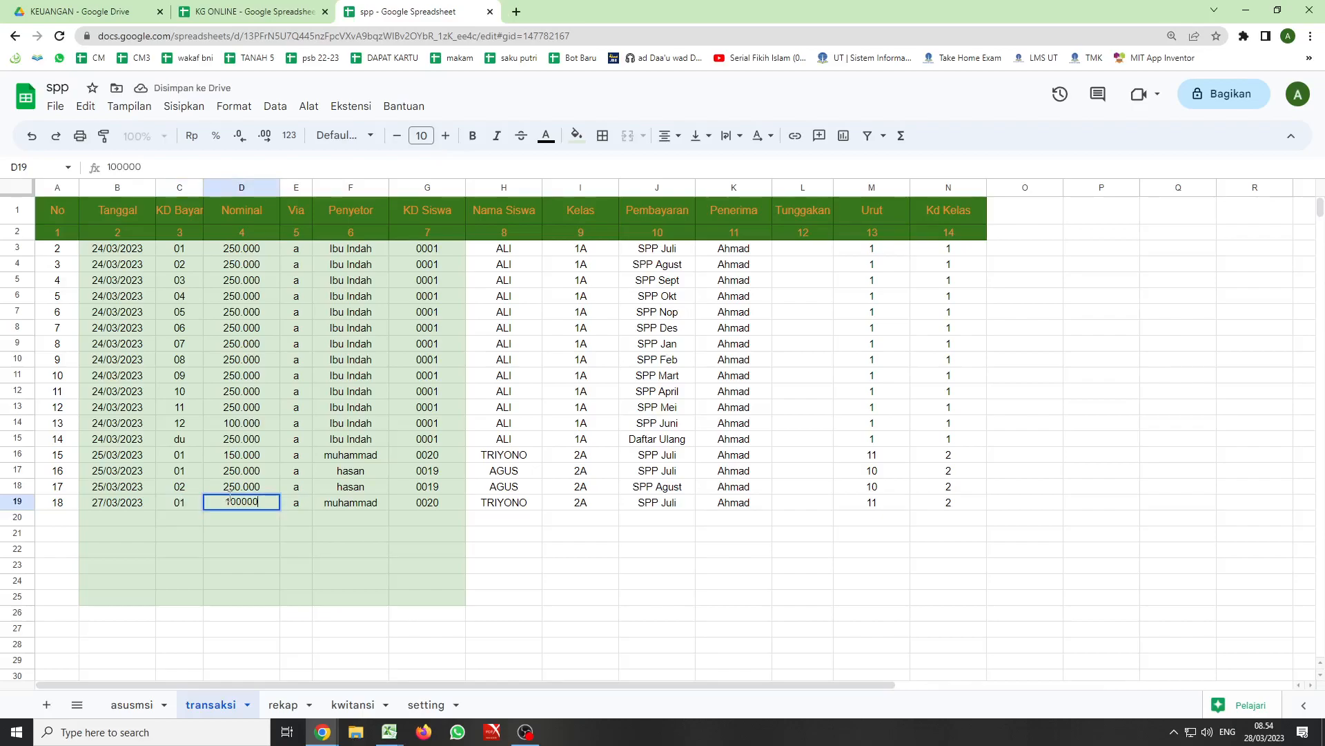
{"action": "left_click", "coordinate": [393, 500]}
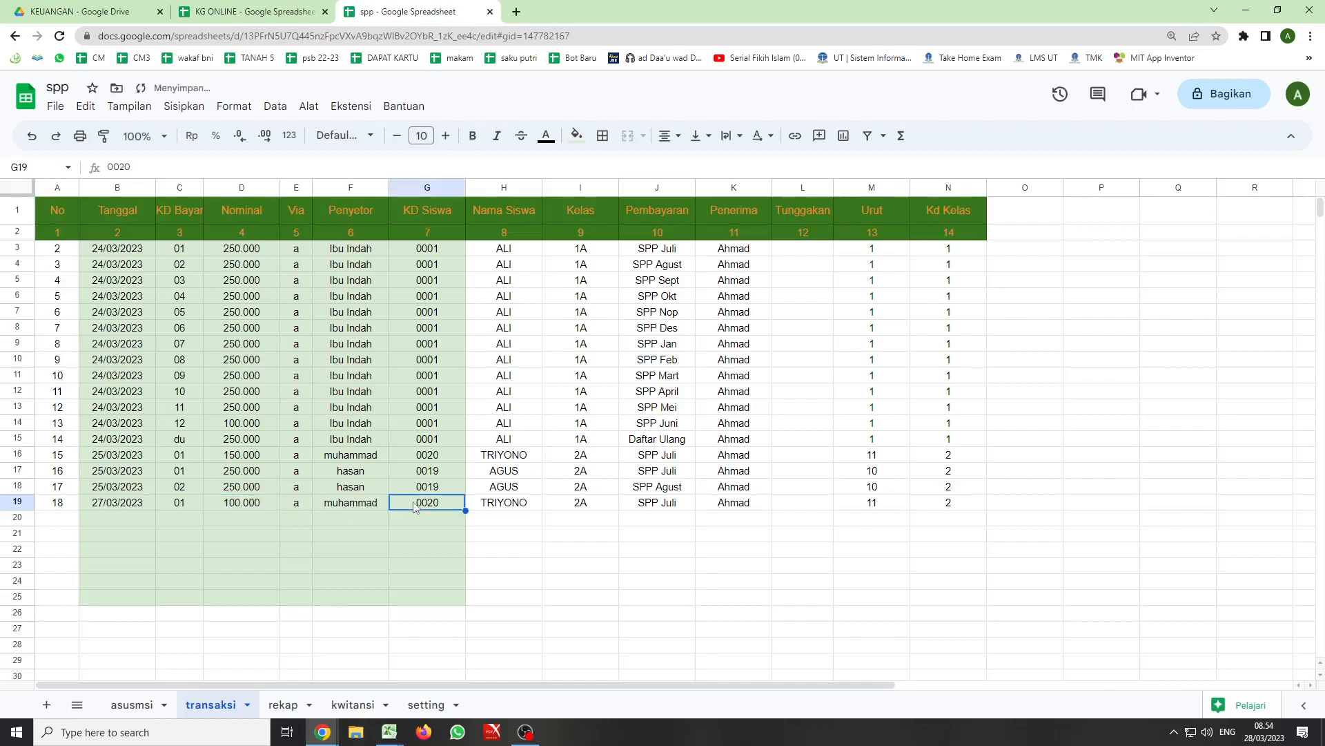
- Copy the row 19 payment entry into row 20, with KD Bayar 02 and Nominal 250000
{"action": "left_click", "coordinate": [117, 502], "text": "shift"}
{"action": "key", "text": "ctrl+c"}
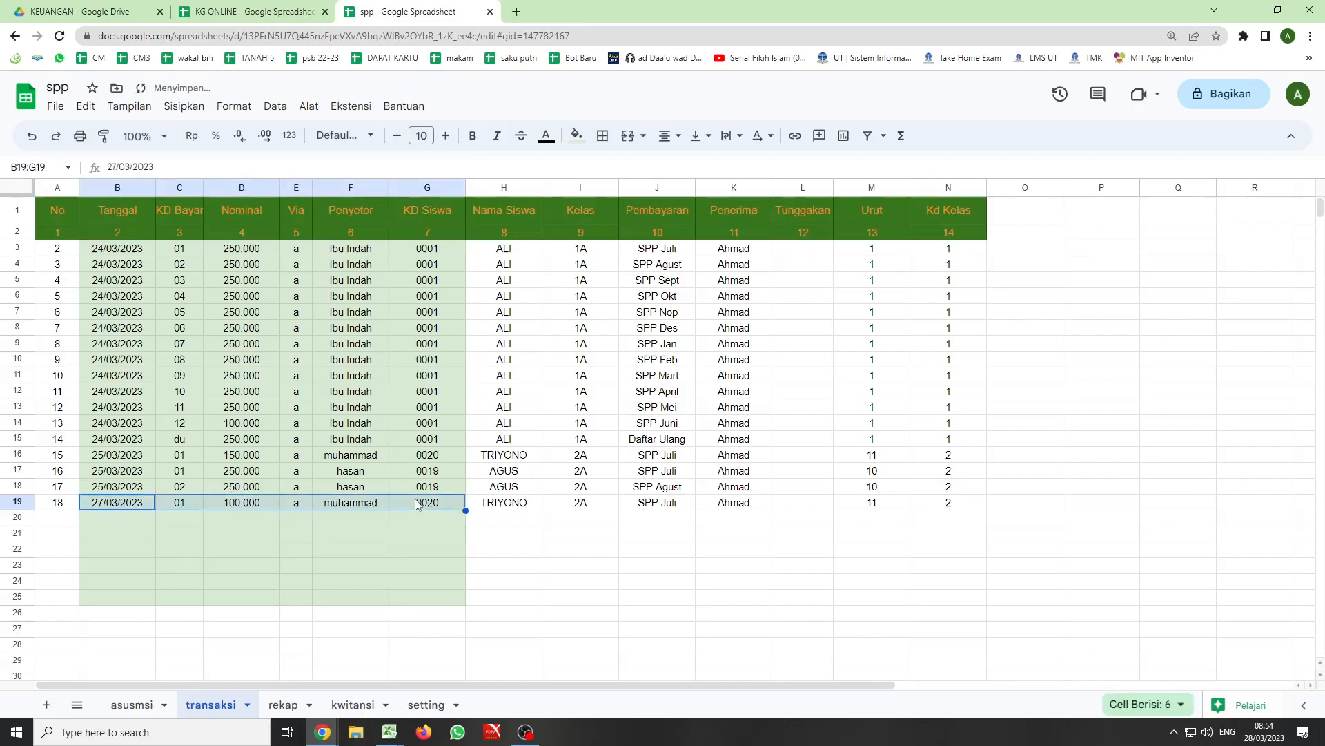
{"action": "left_click", "coordinate": [110, 517]}
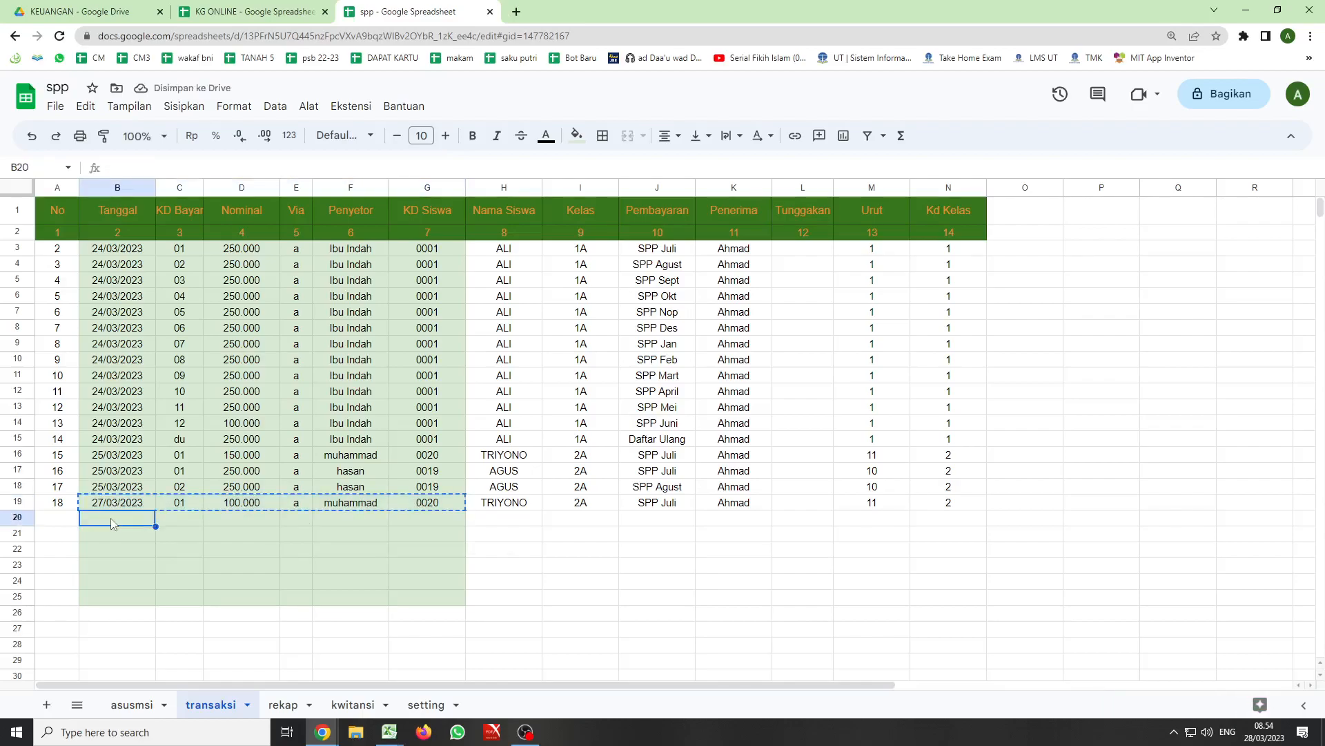
{"action": "key", "text": "ctrl+v"}
{"action": "left_click", "coordinate": [178, 519]}
{"action": "type", "text": "02"}
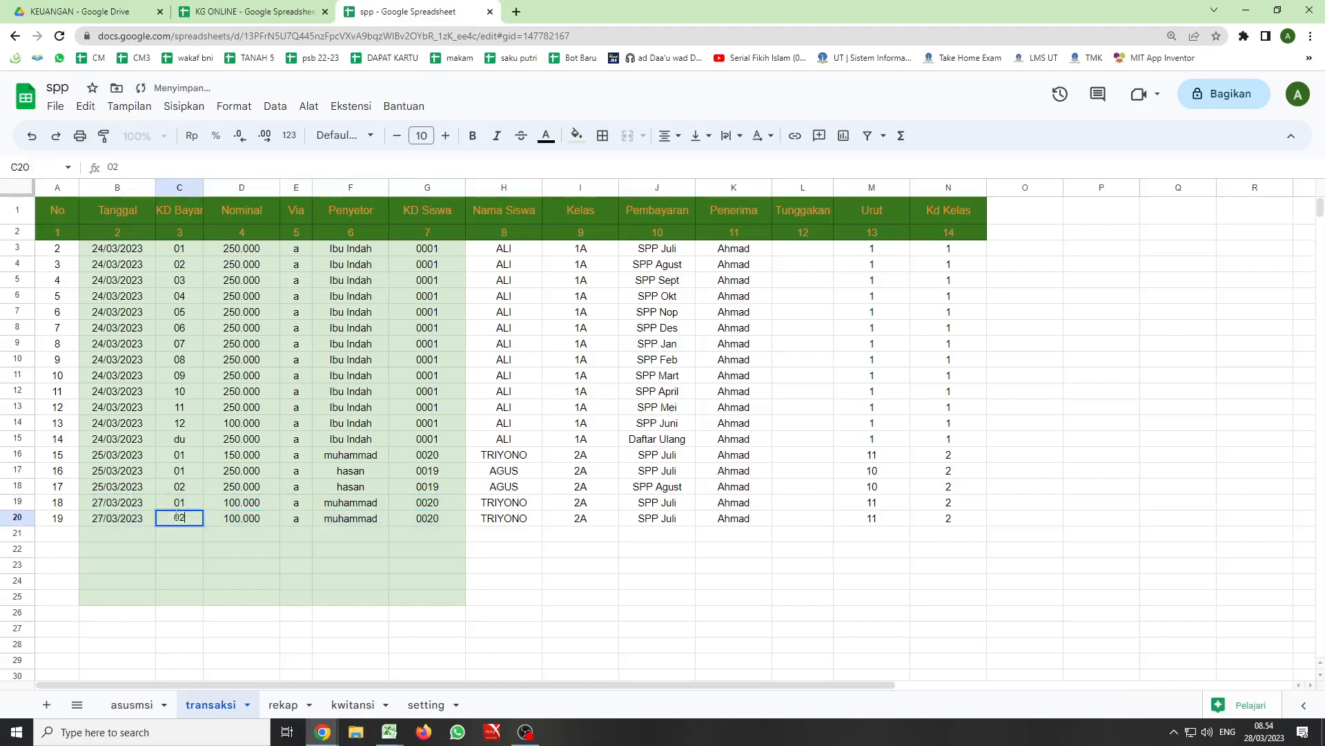
{"action": "key", "text": "Tab"}
{"action": "type", "text": "250000"}
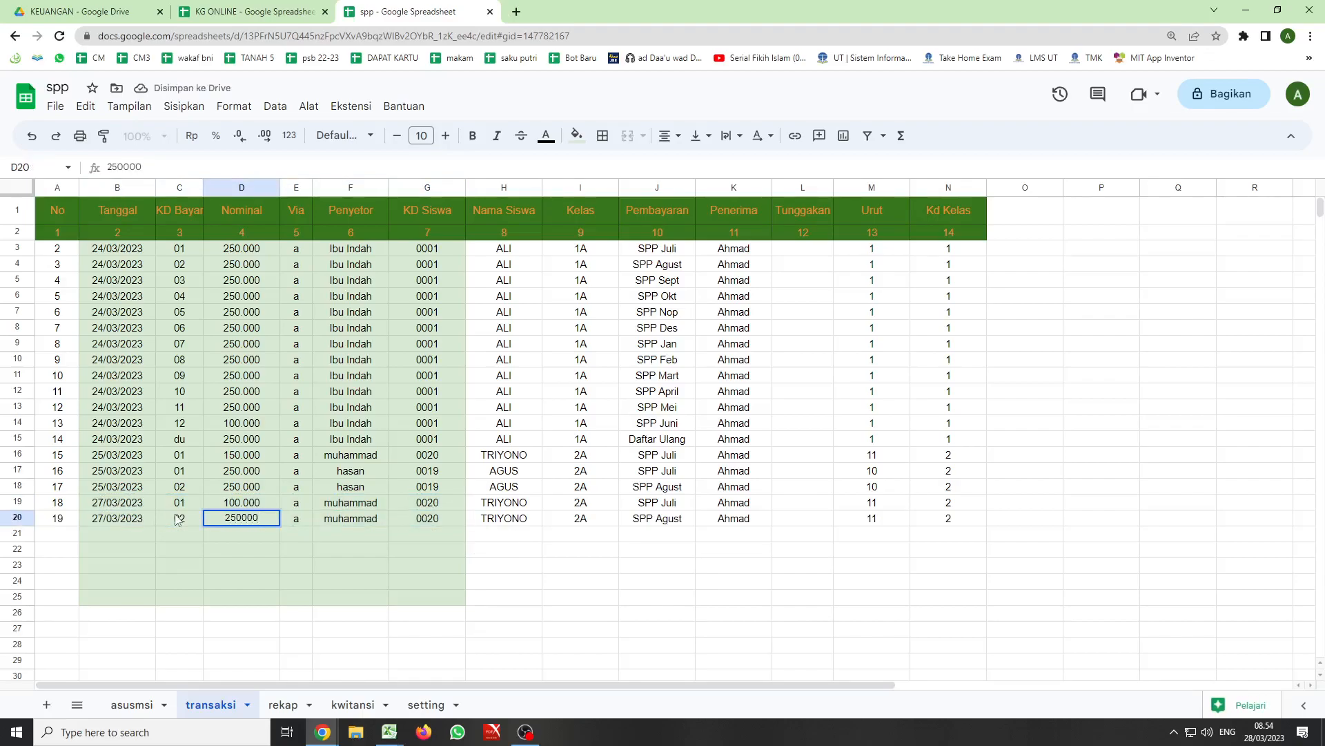
{"action": "left_click", "coordinate": [249, 482]}
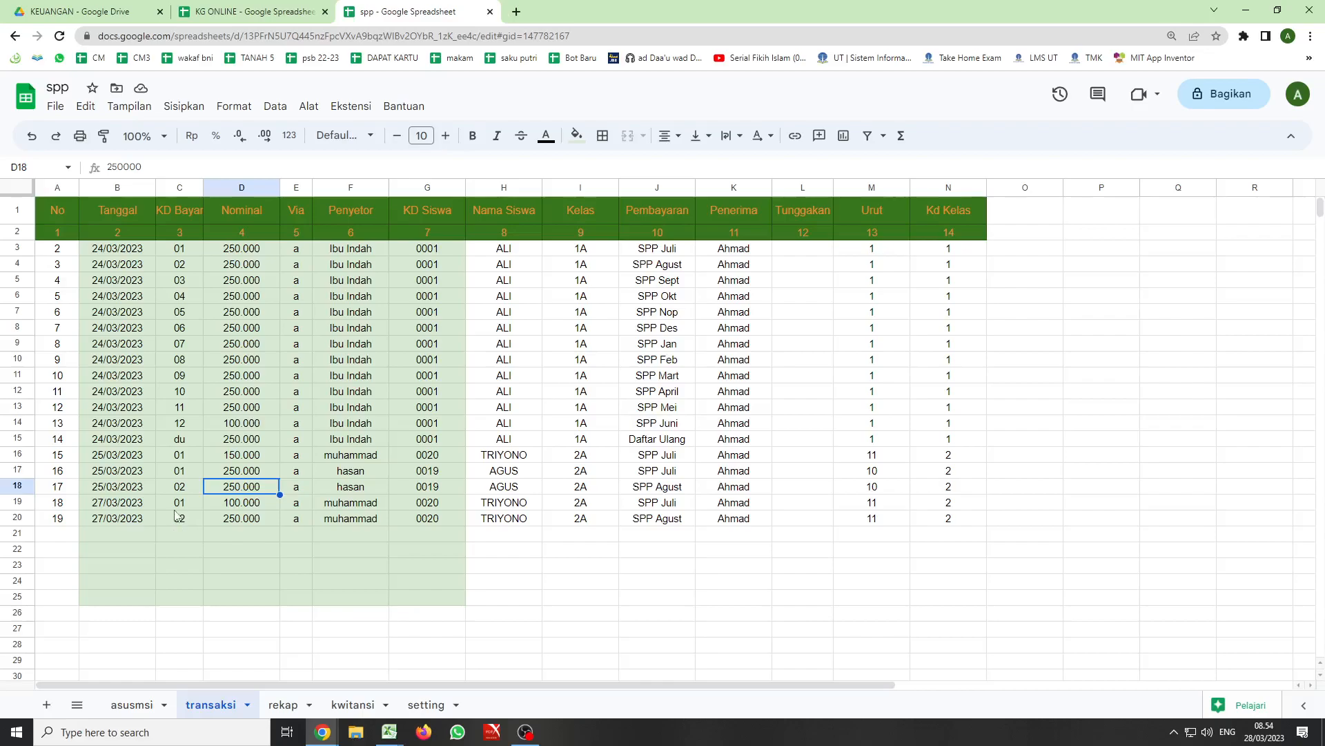
- Check the last student's payments in the rekap sheet and examine the receipt fields and payment headings in the kwitansi sheet
{"action": "left_click", "coordinate": [283, 703]}
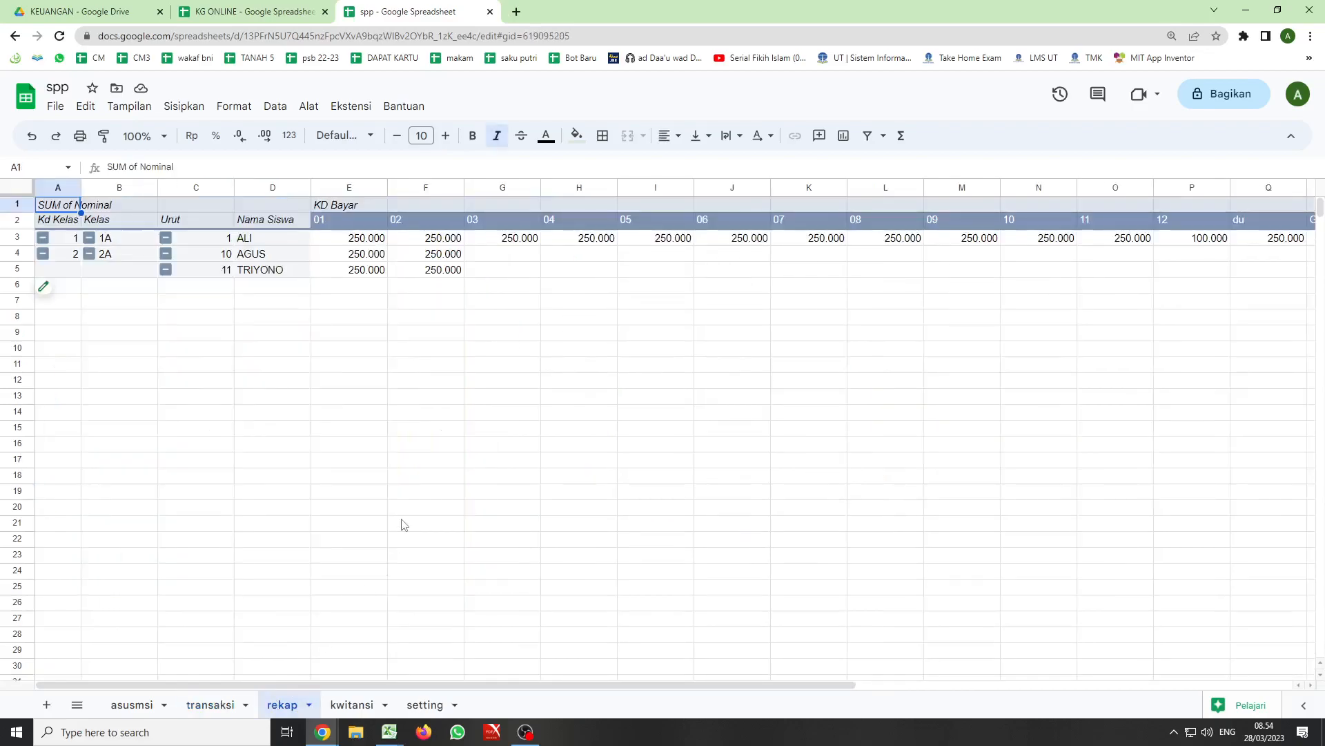
{"action": "left_click", "coordinate": [259, 271]}
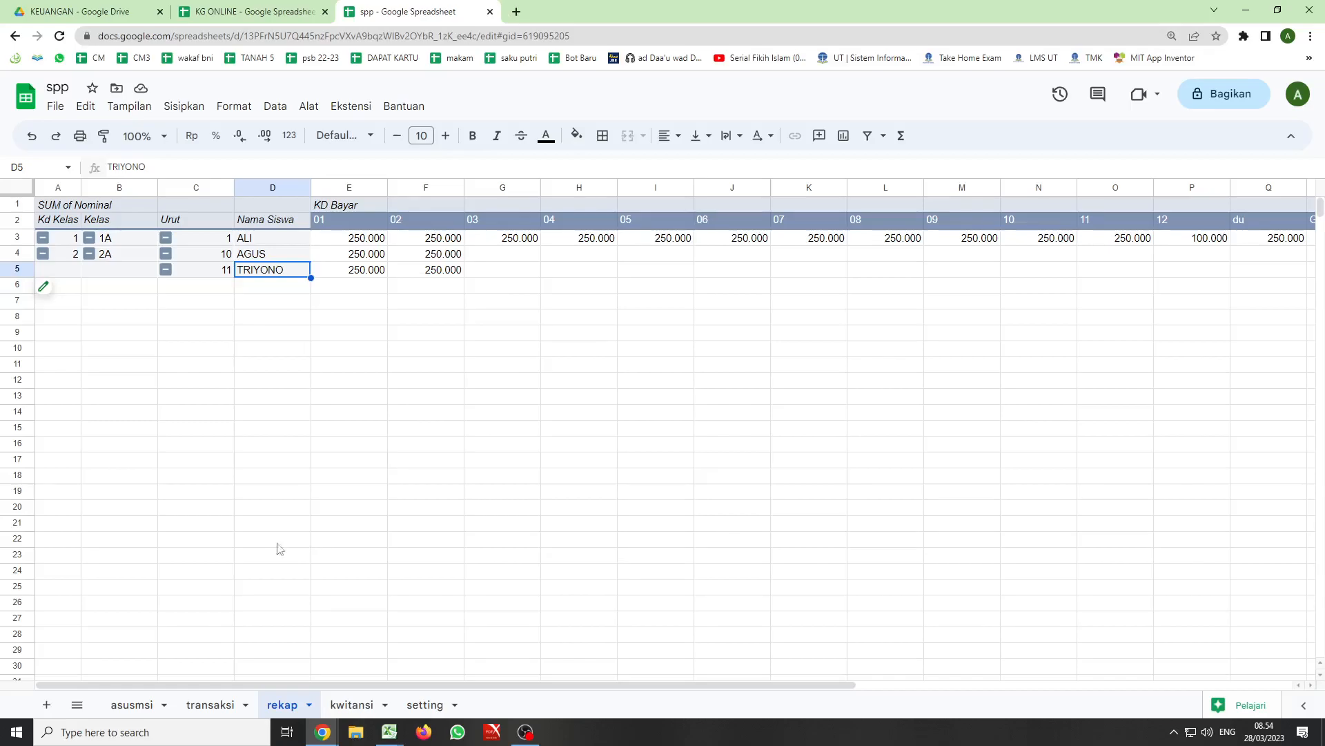
{"action": "left_click", "coordinate": [341, 707]}
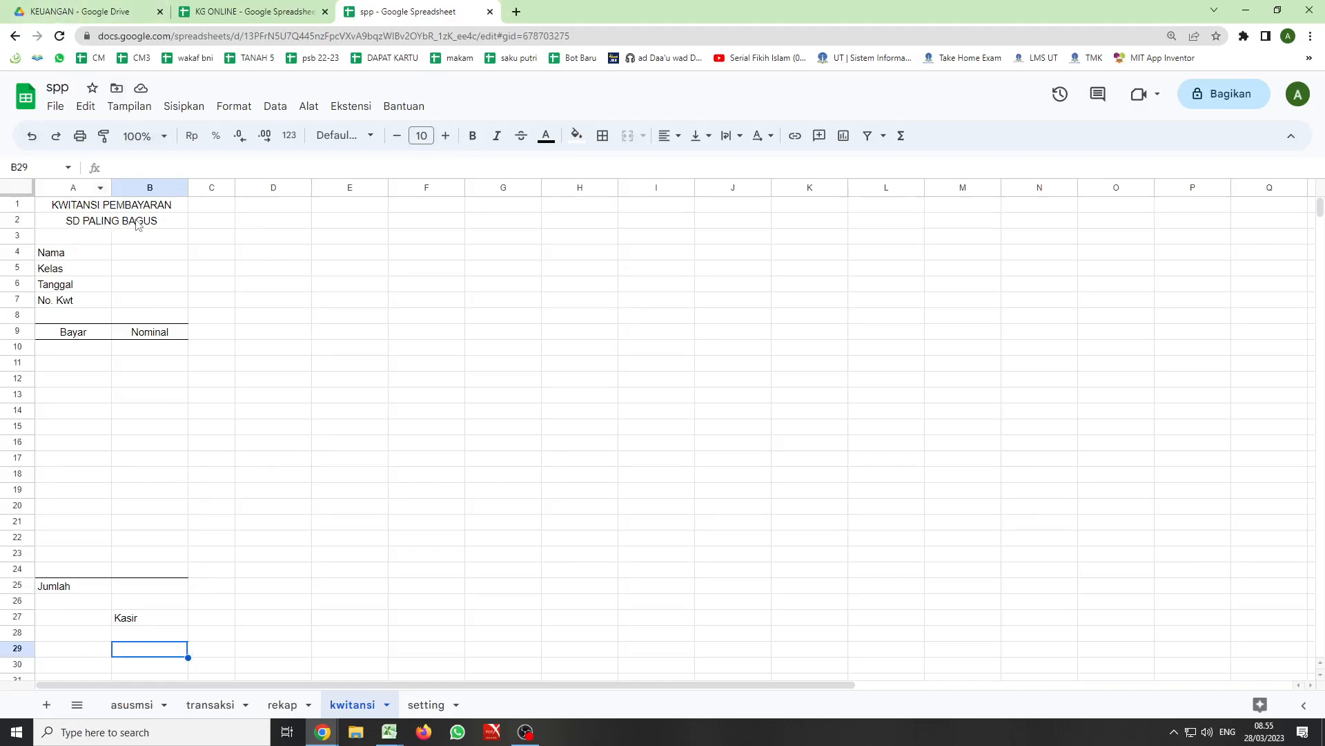
{"action": "left_click", "coordinate": [51, 257]}
{"action": "left_click", "coordinate": [52, 270]}
{"action": "left_click", "coordinate": [55, 285]}
{"action": "left_click", "coordinate": [60, 301]}
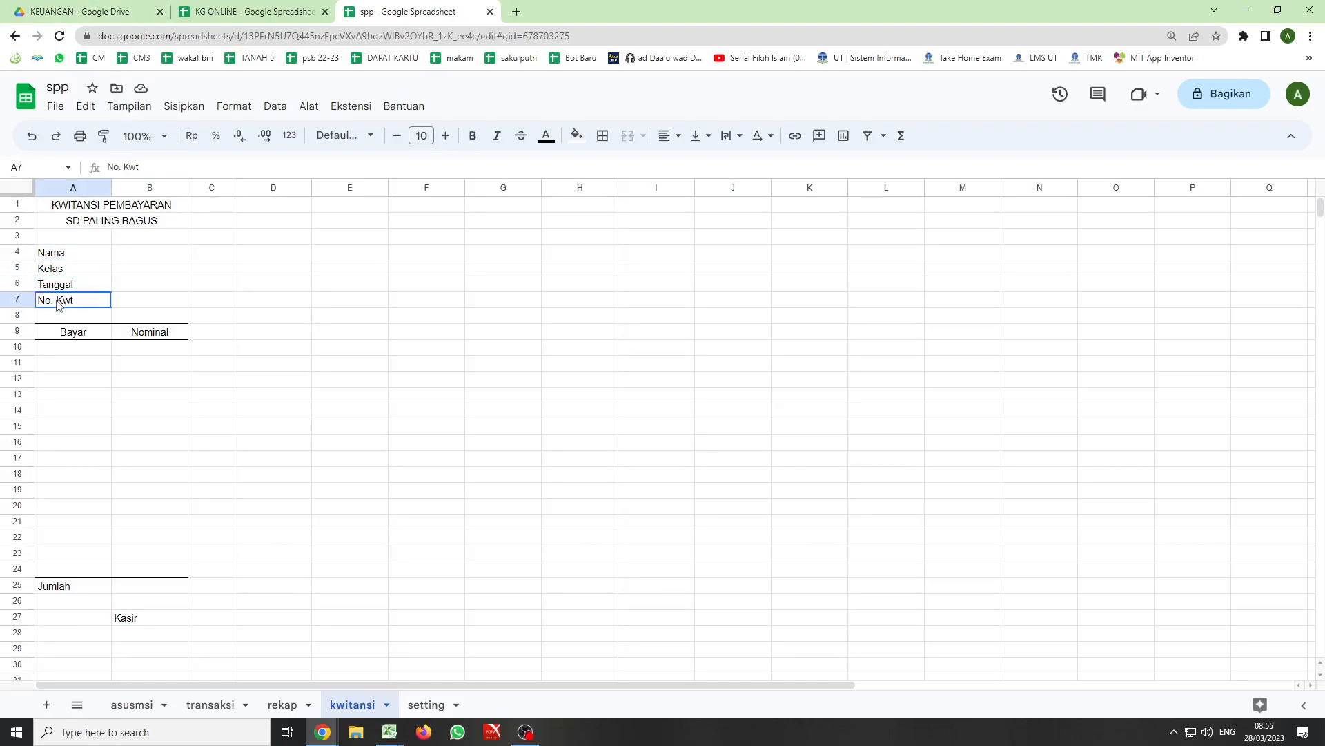
{"action": "left_click", "coordinate": [73, 336]}
{"action": "left_click", "coordinate": [128, 333]}
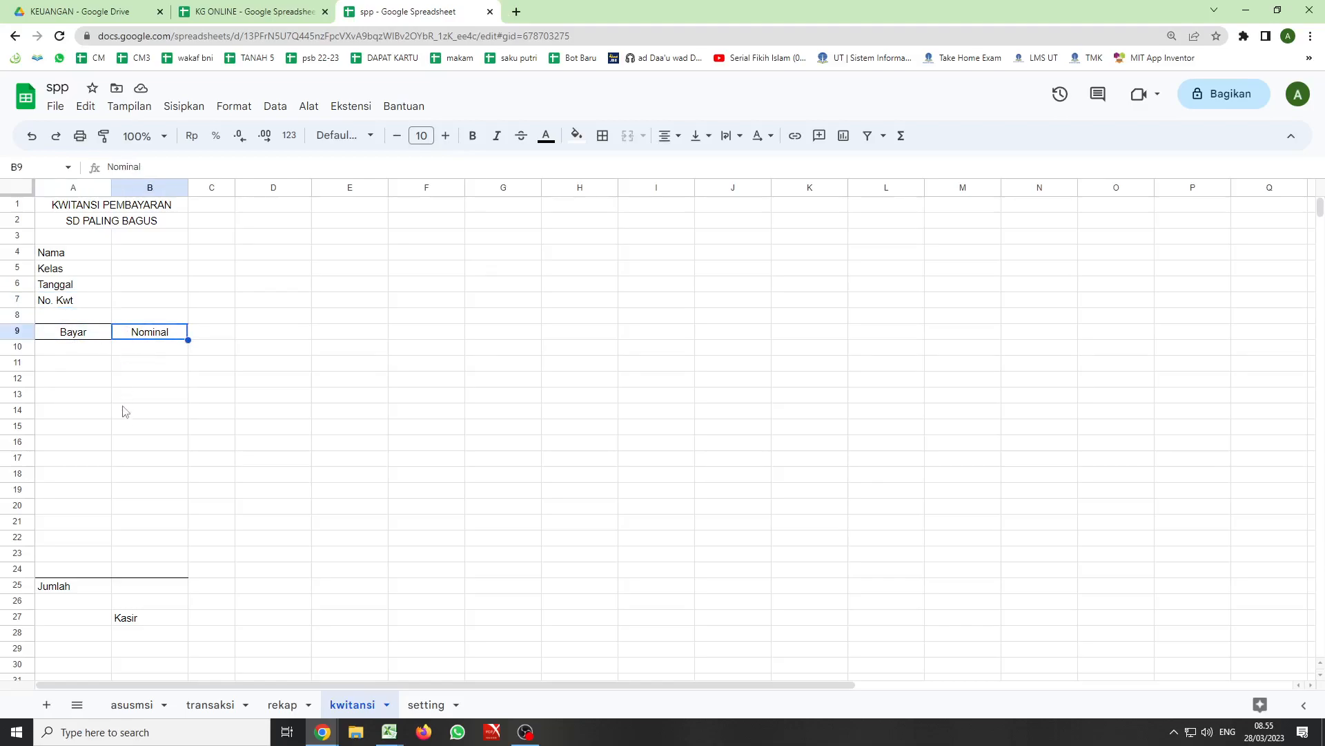
- Examine the fee columns s1 to s12, du and tl in the asusmsi sheet
{"action": "left_click", "coordinate": [133, 706]}
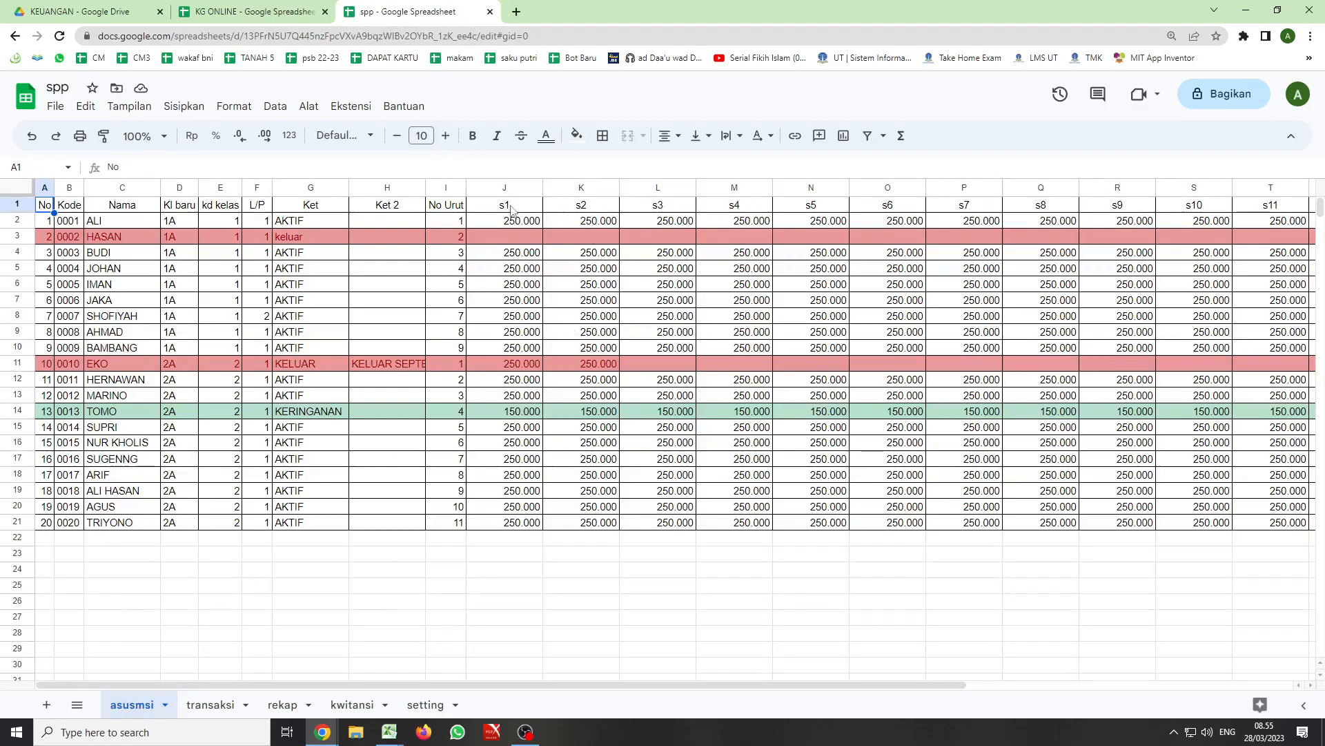
{"action": "left_click_drag", "start_coordinate": [935, 684], "coordinate": [1078, 684]}
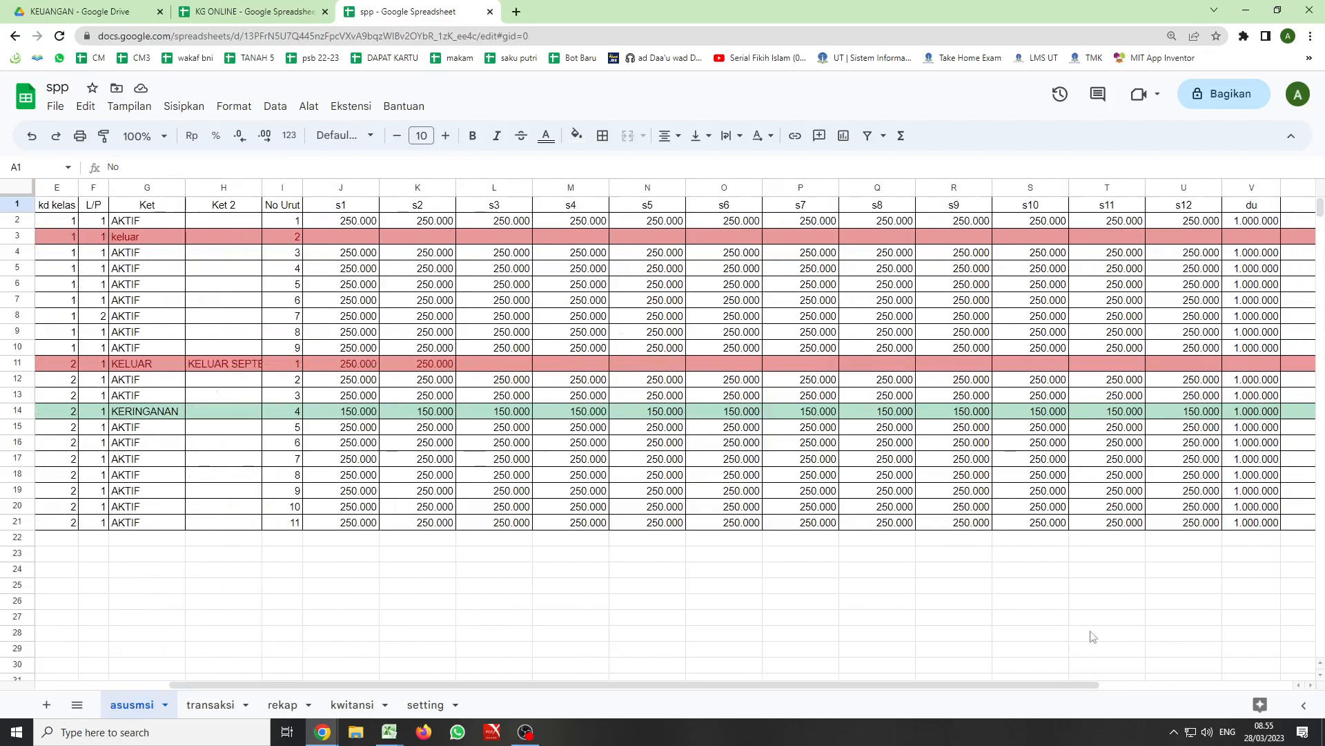
{"action": "left_click", "coordinate": [1251, 207]}
{"action": "left_click_drag", "start_coordinate": [1071, 684], "coordinate": [1148, 685]}
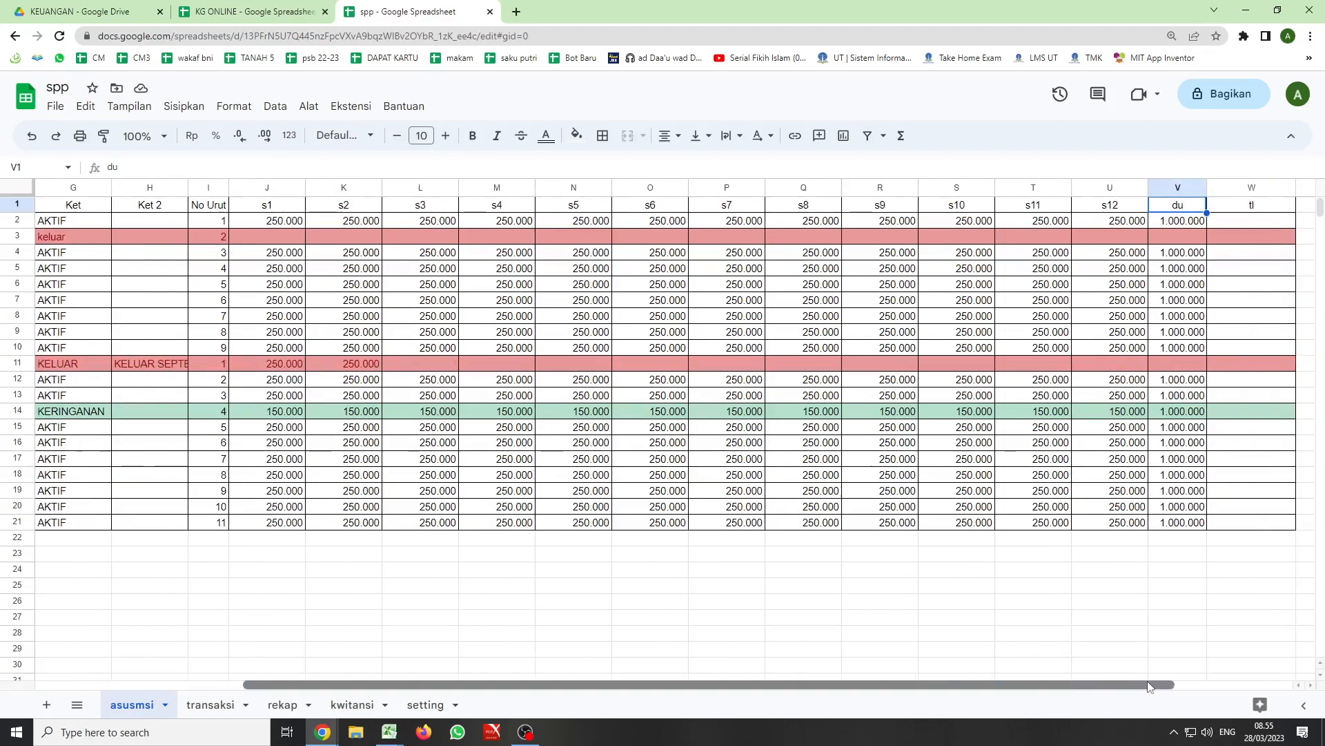
{"action": "left_click", "coordinate": [1239, 209]}
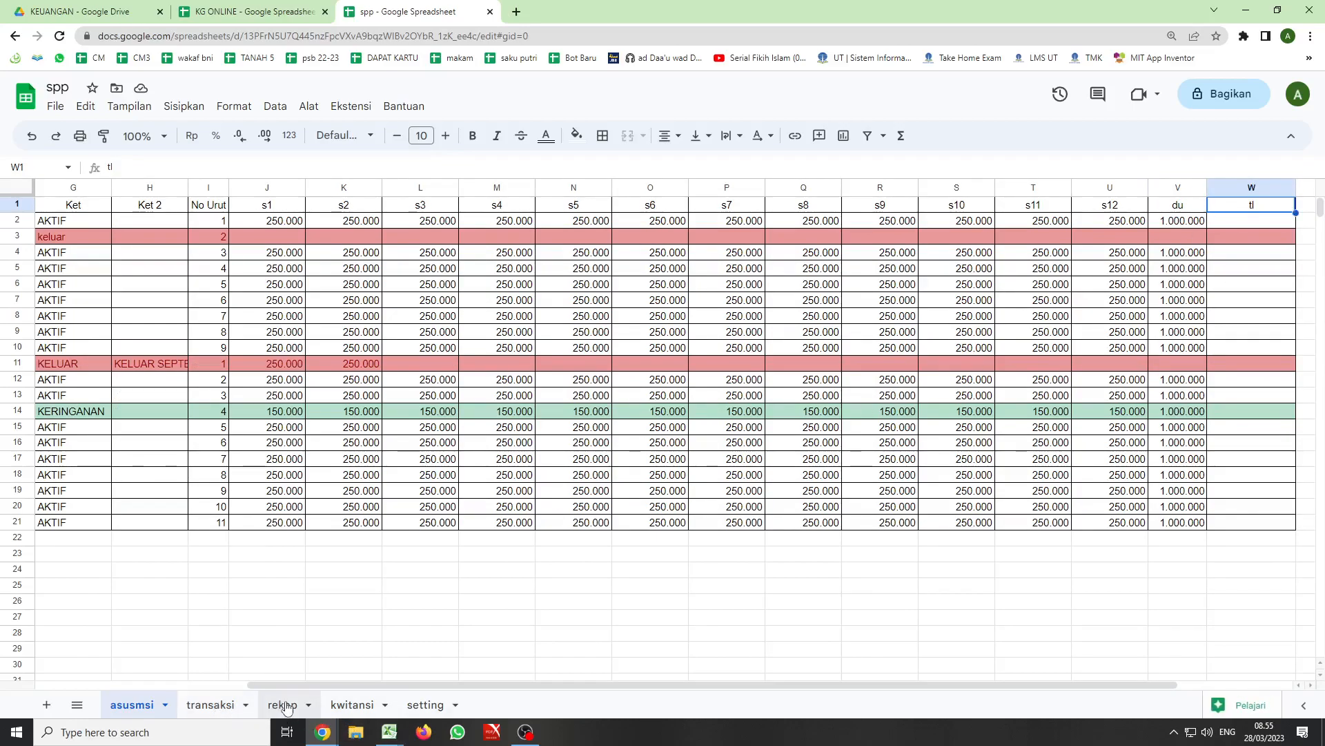
- In cell D24 of the kwitansi sheet, enter =max(transaksi!A:A) to get the latest transaction number
{"action": "left_click", "coordinate": [351, 705]}
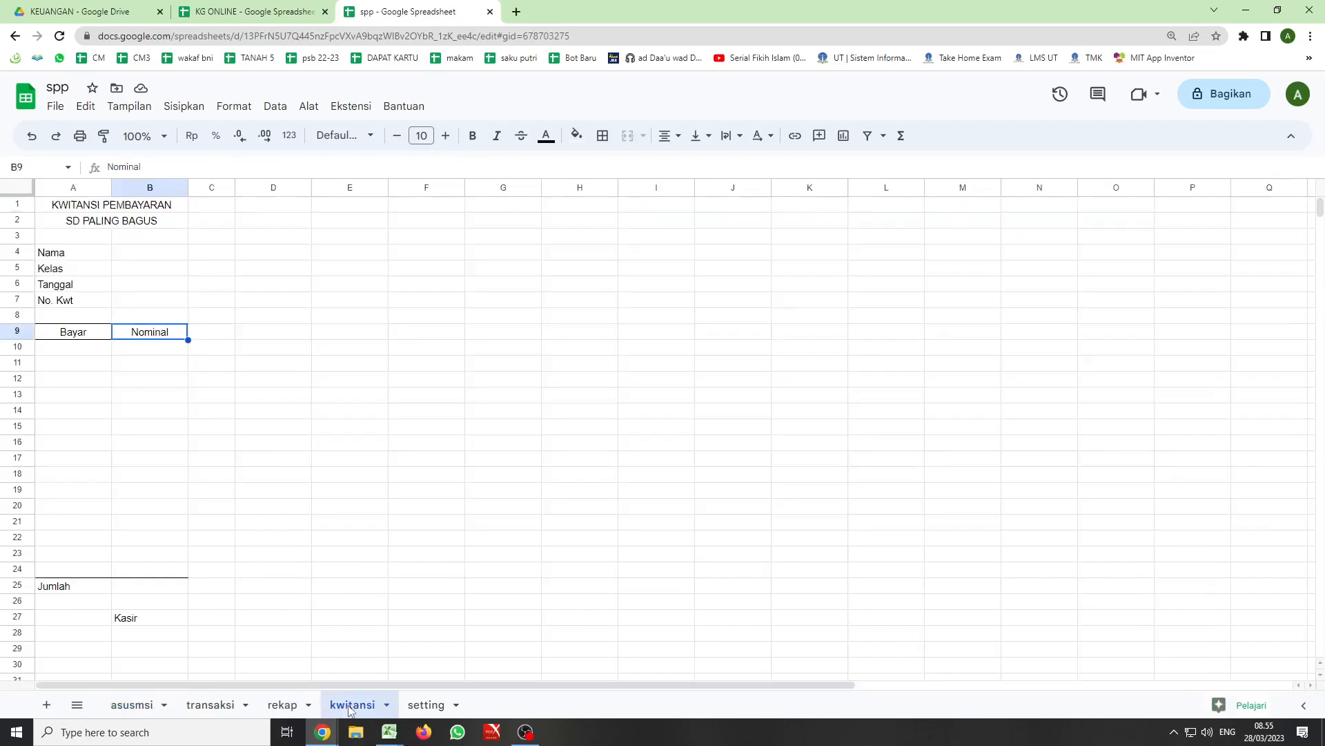
{"action": "left_click_drag", "start_coordinate": [65, 349], "coordinate": [137, 573]}
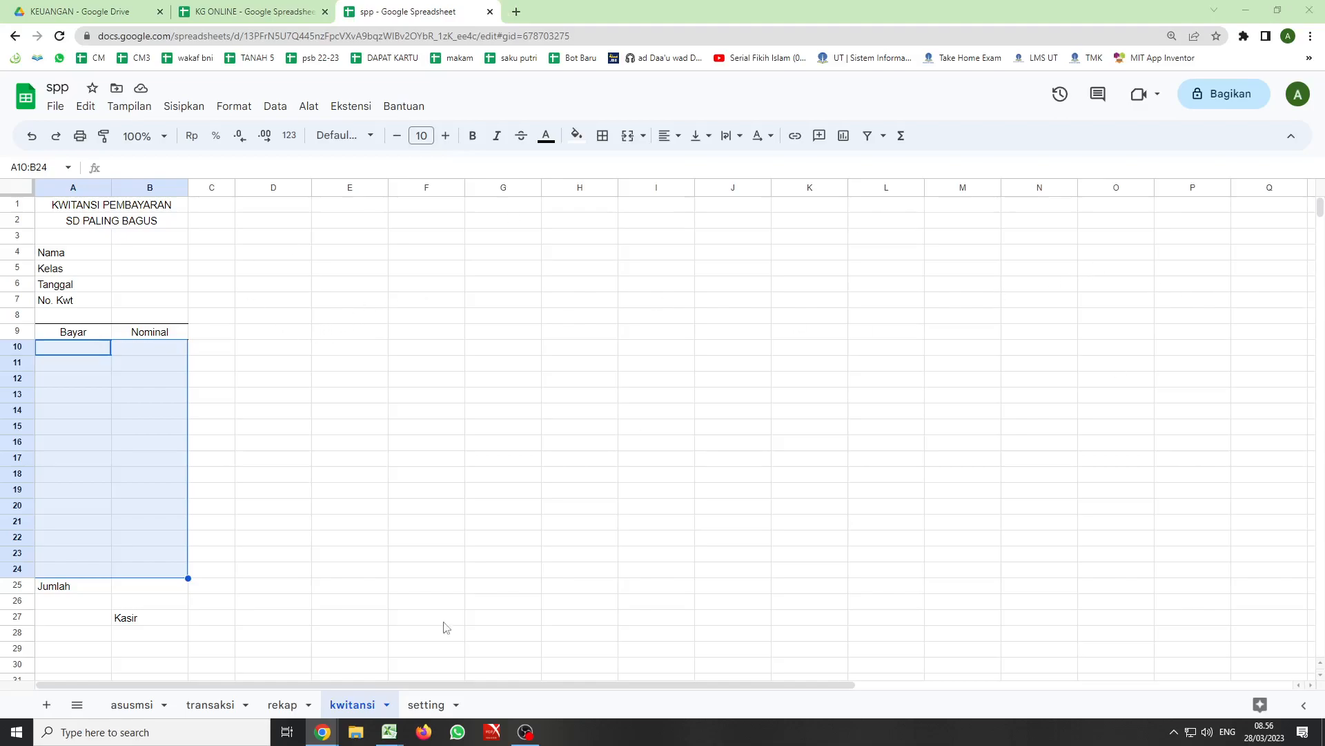
{"action": "left_click", "coordinate": [292, 575]}
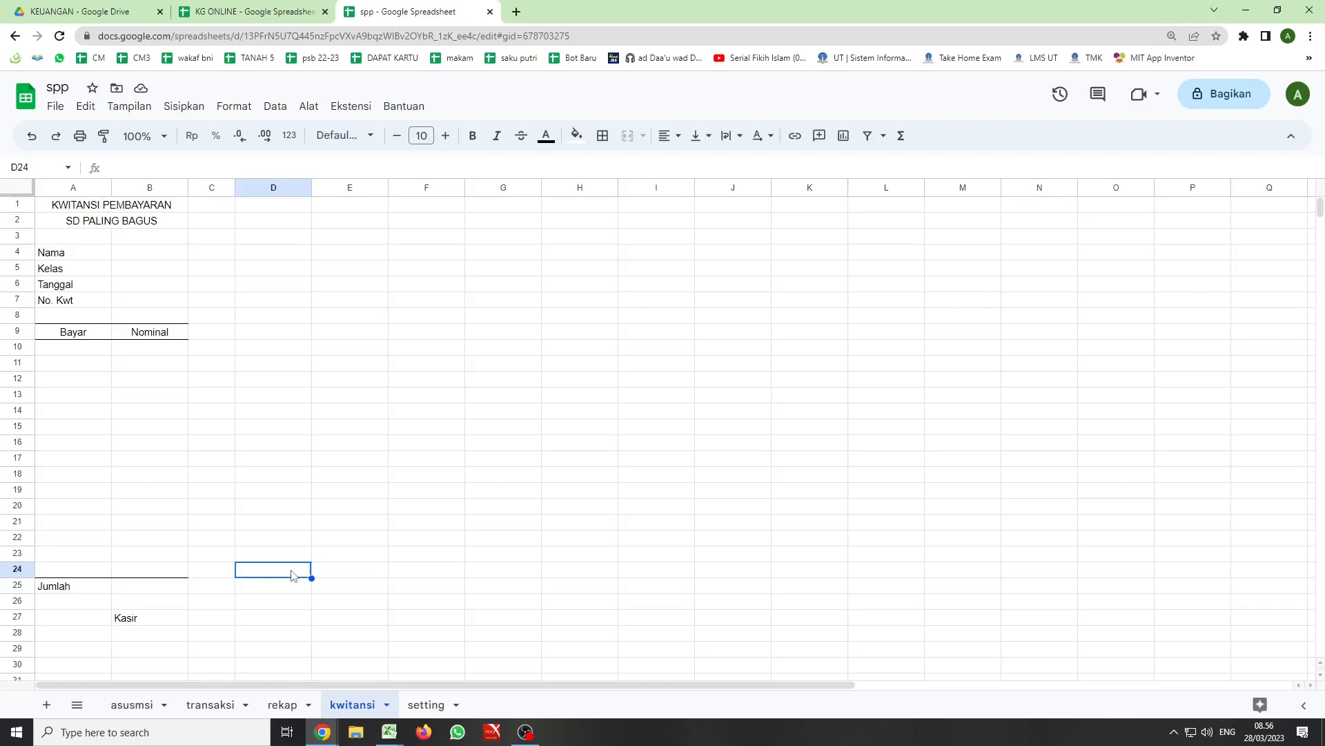
{"action": "type", "text": "="}
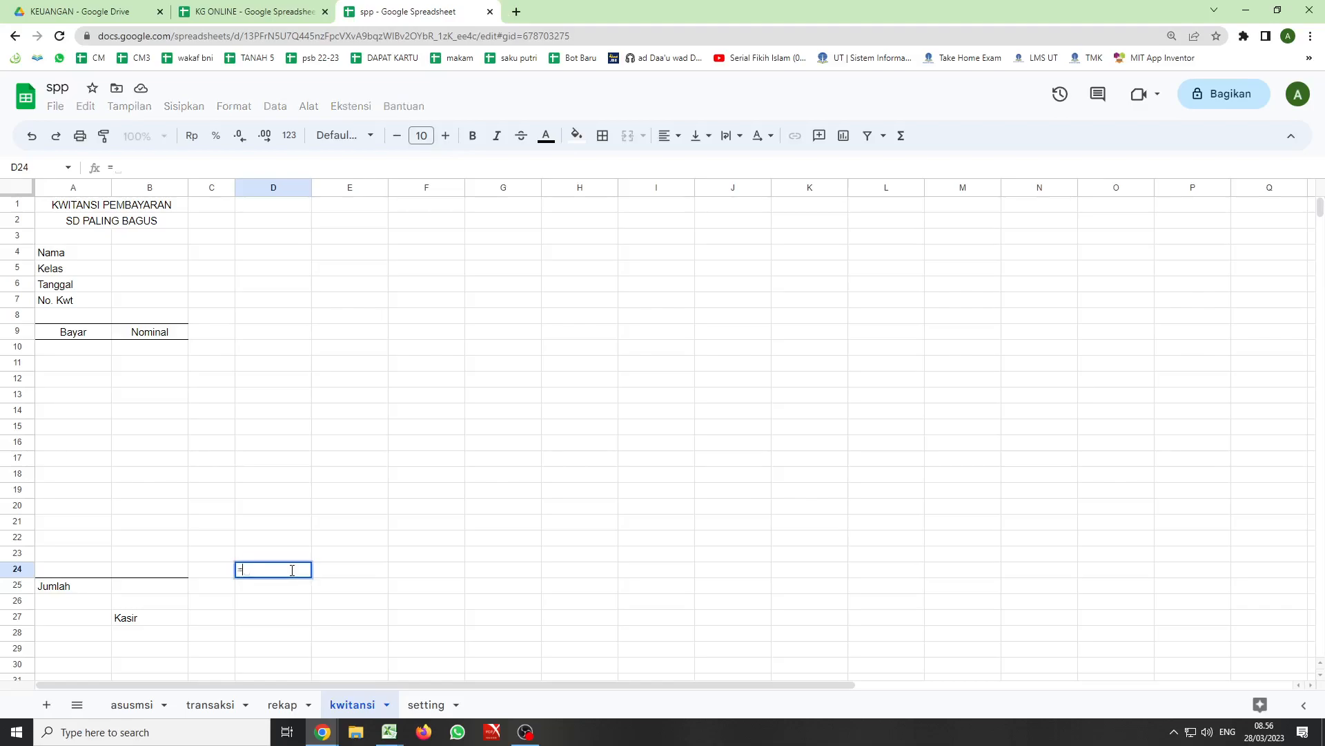
{"action": "type", "text": "ma"}
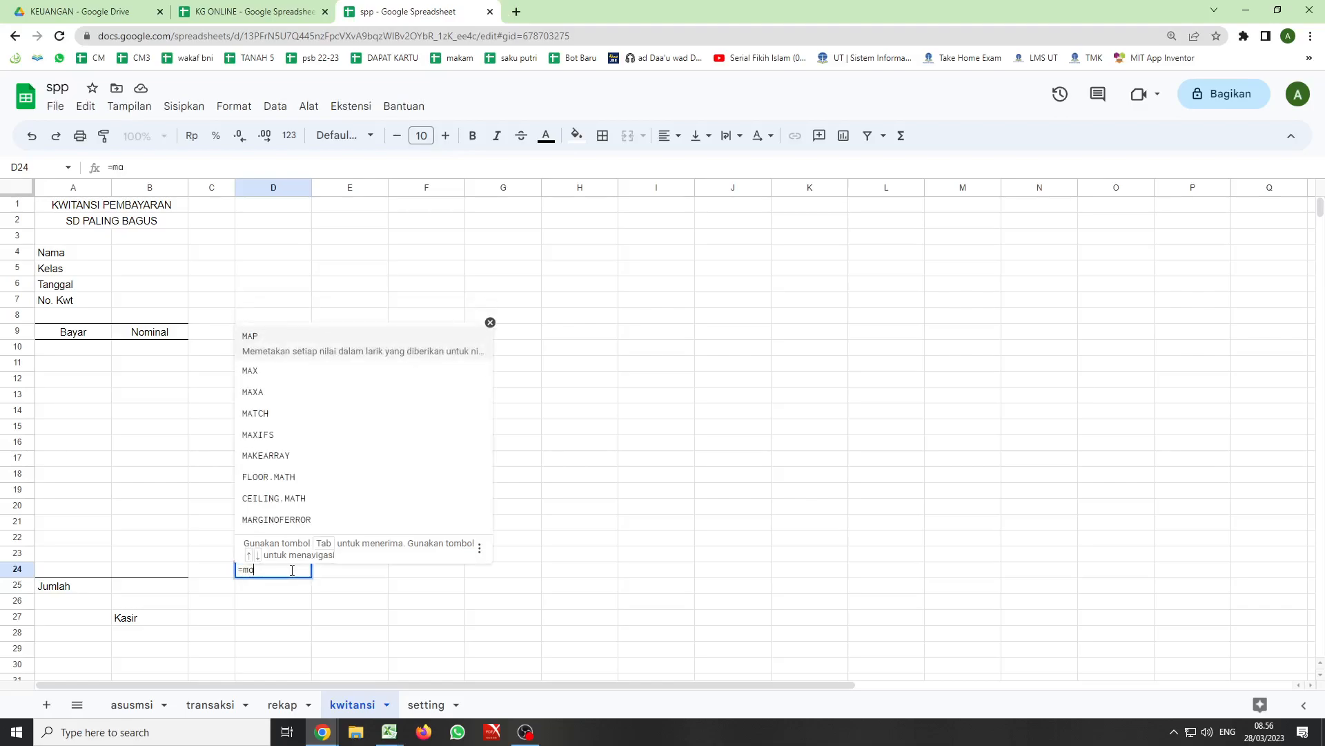
{"action": "type", "text": "x"}
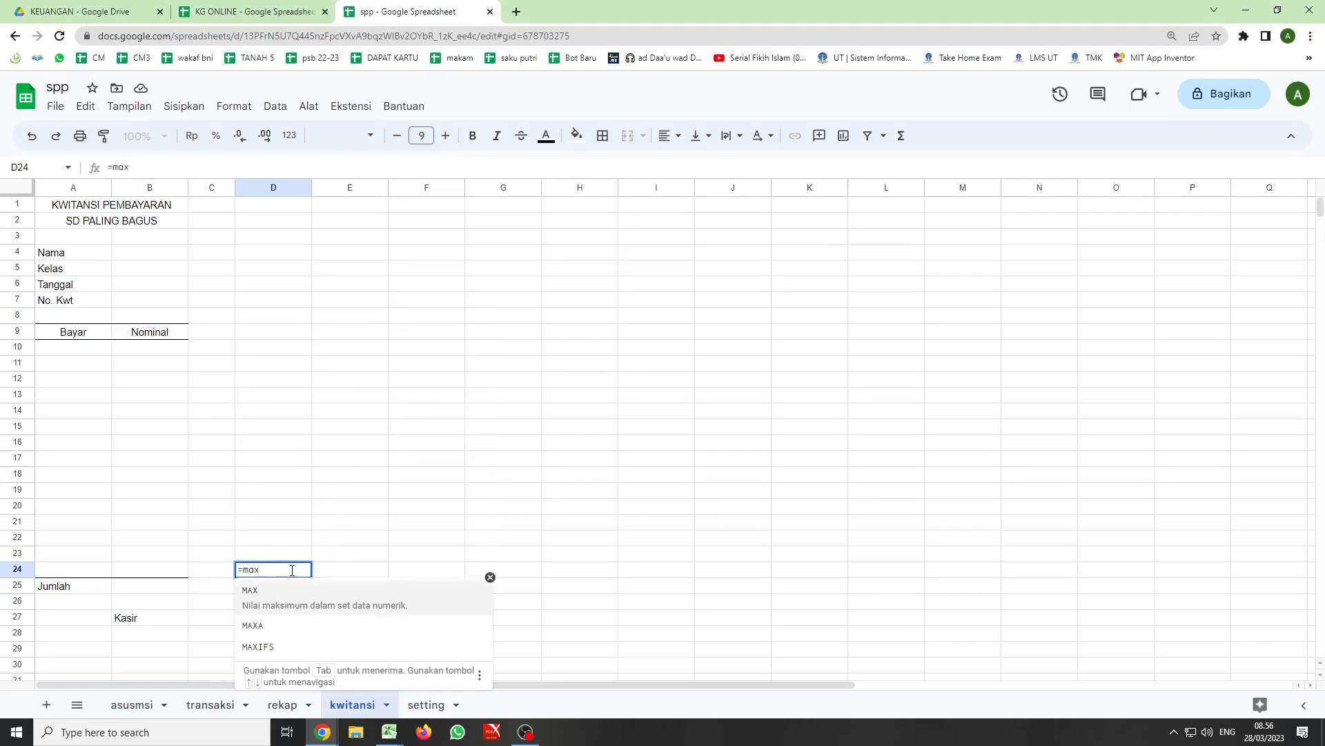
{"action": "type", "text": "("}
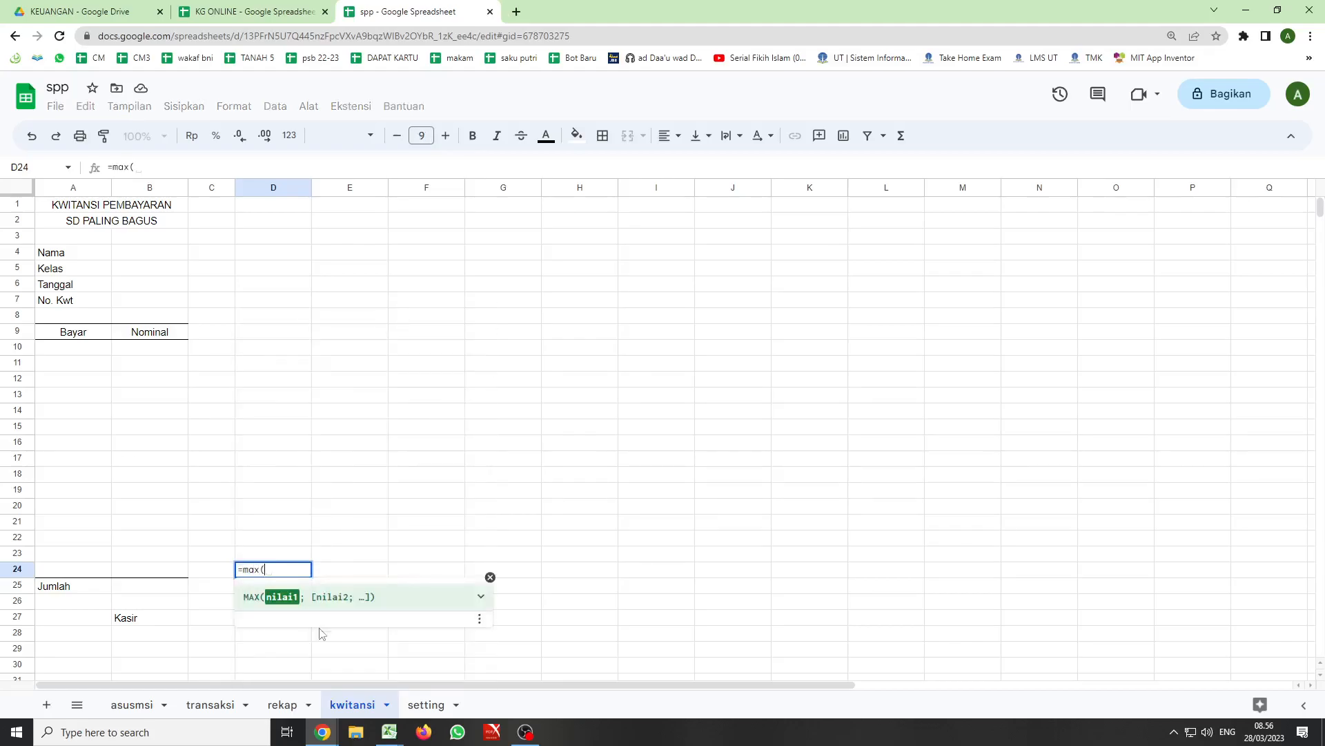
{"action": "left_click", "coordinate": [205, 707]}
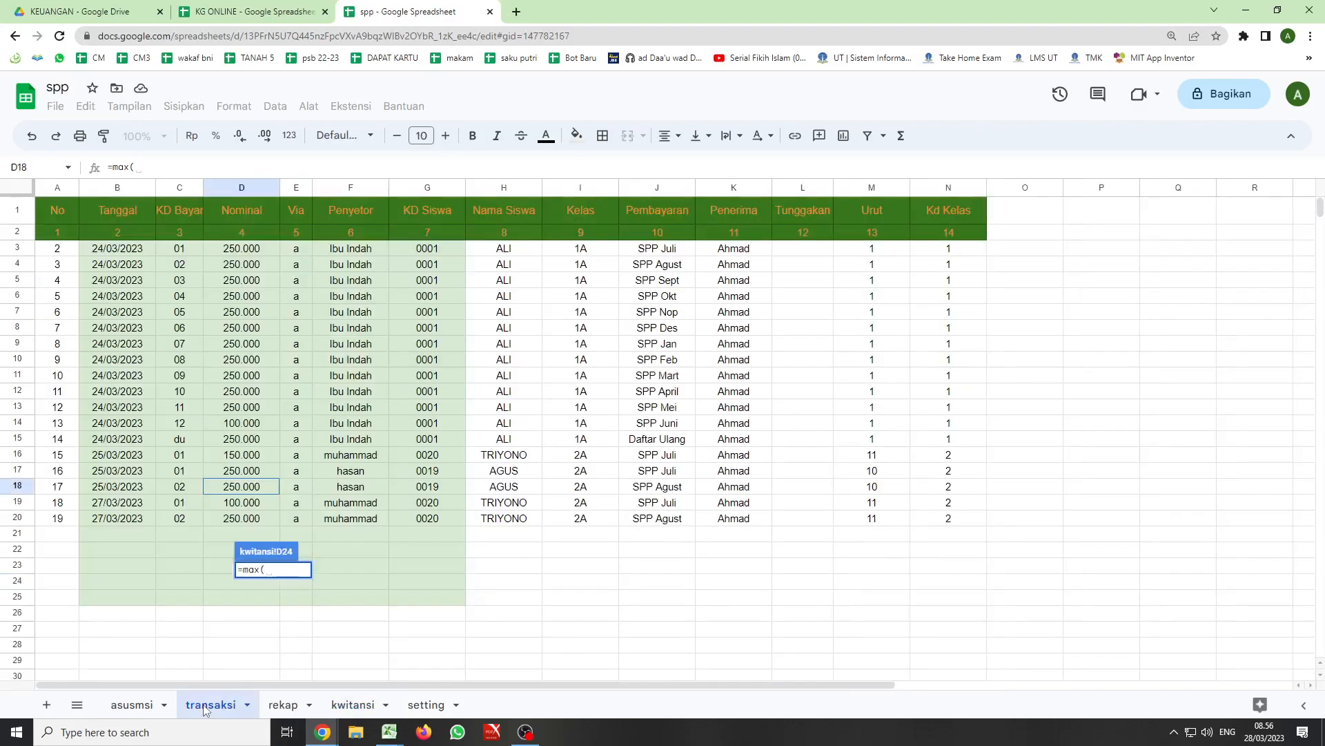
{"action": "left_click", "coordinate": [54, 187]}
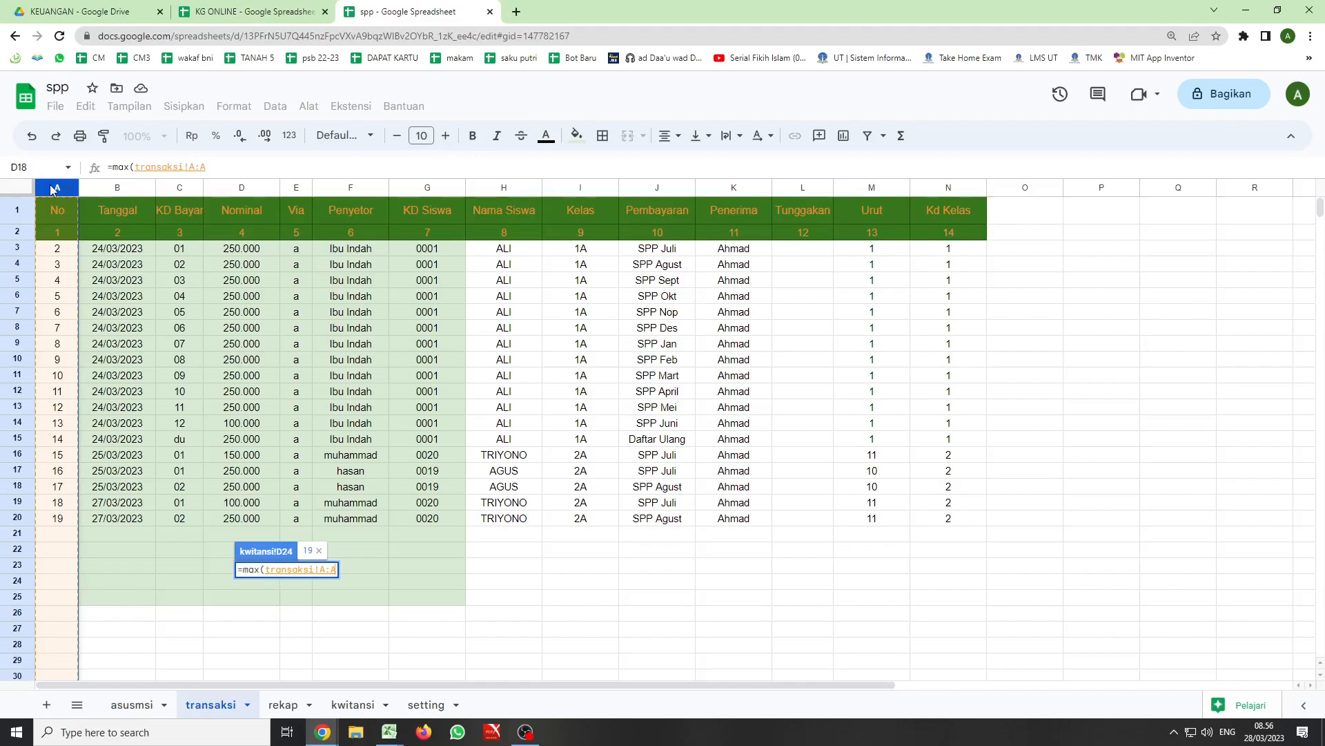
{"action": "type", "text": ")"}
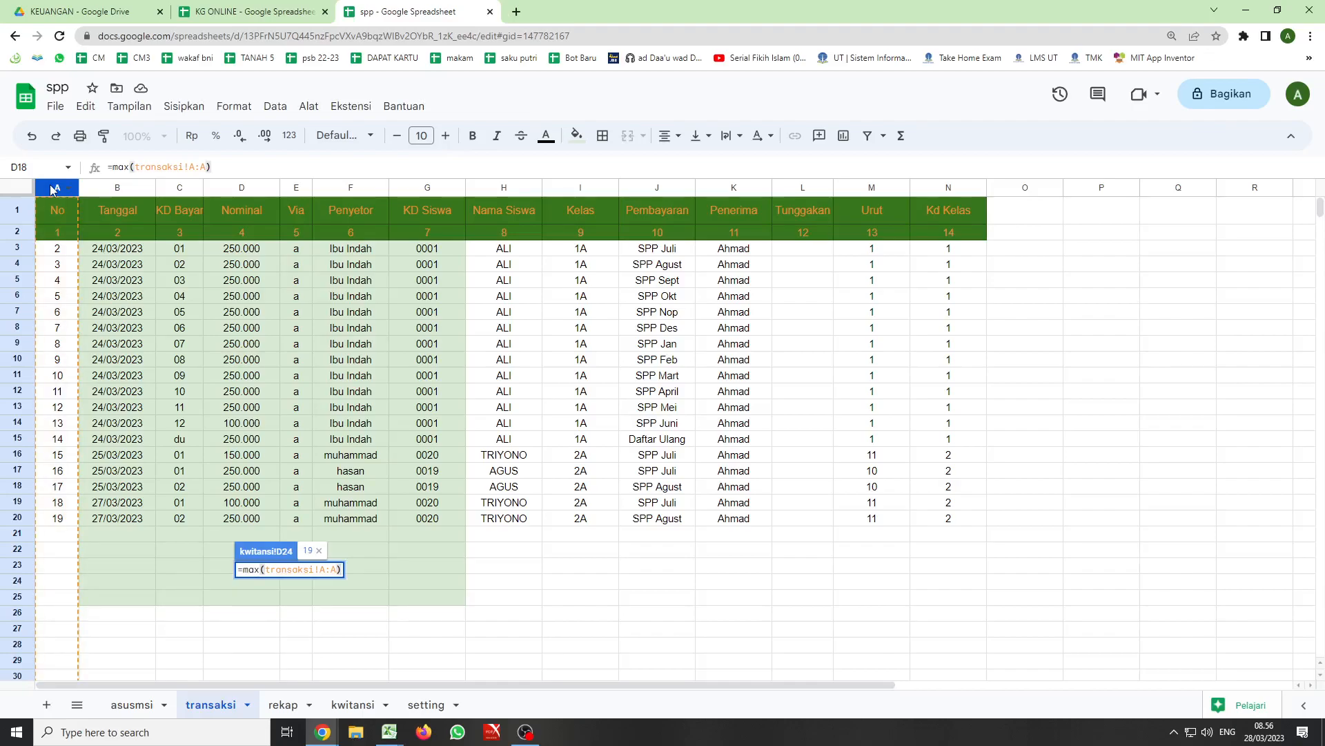
{"action": "key", "text": "Return"}
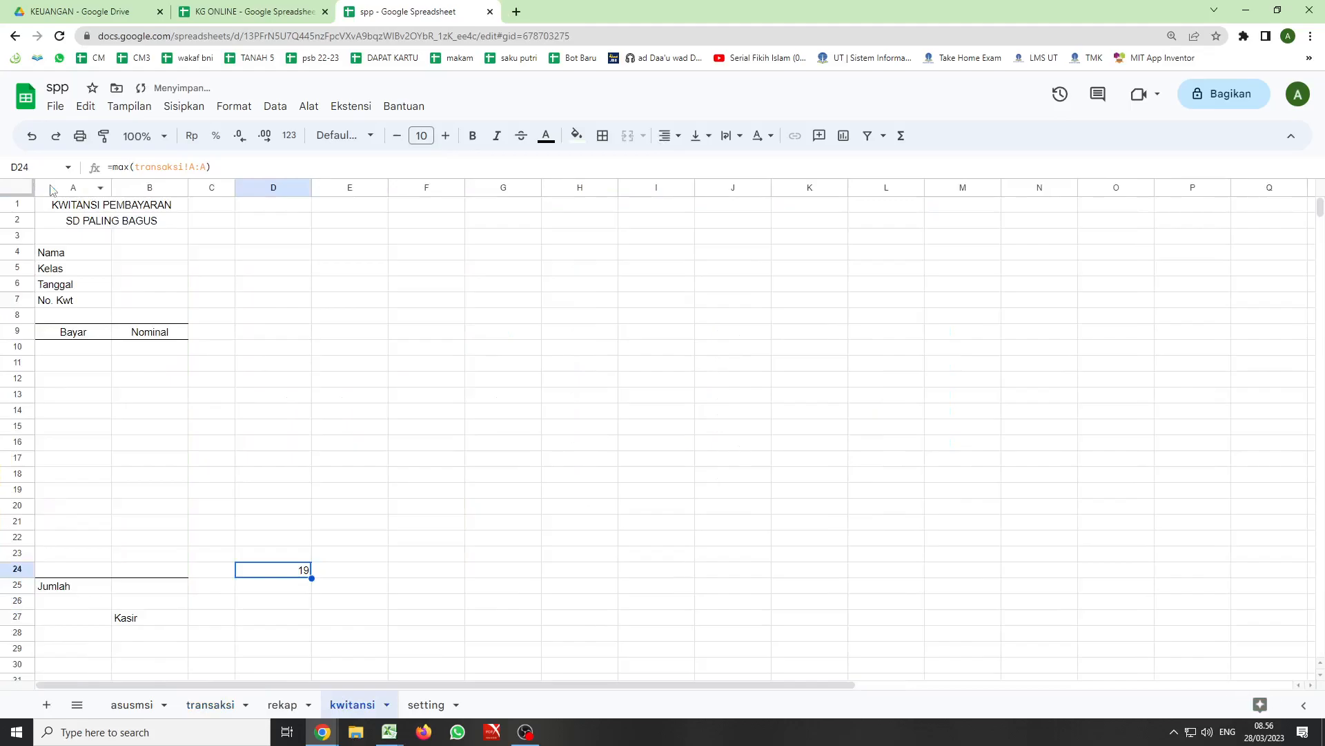
- Check the No of the last payment entry in the transaksi sheet and return to the kwitansi sheet
{"action": "left_click", "coordinate": [215, 709]}
{"action": "left_click", "coordinate": [55, 520]}
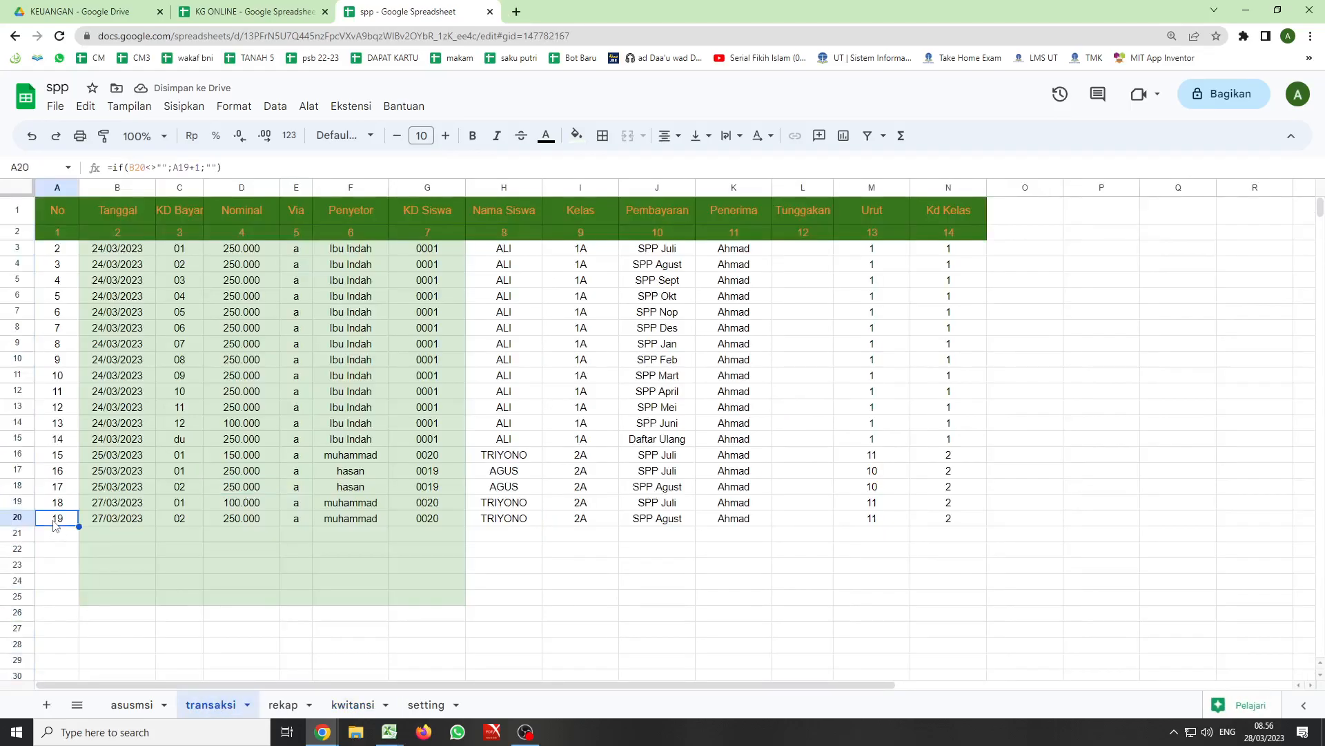
{"action": "left_click", "coordinate": [280, 705]}
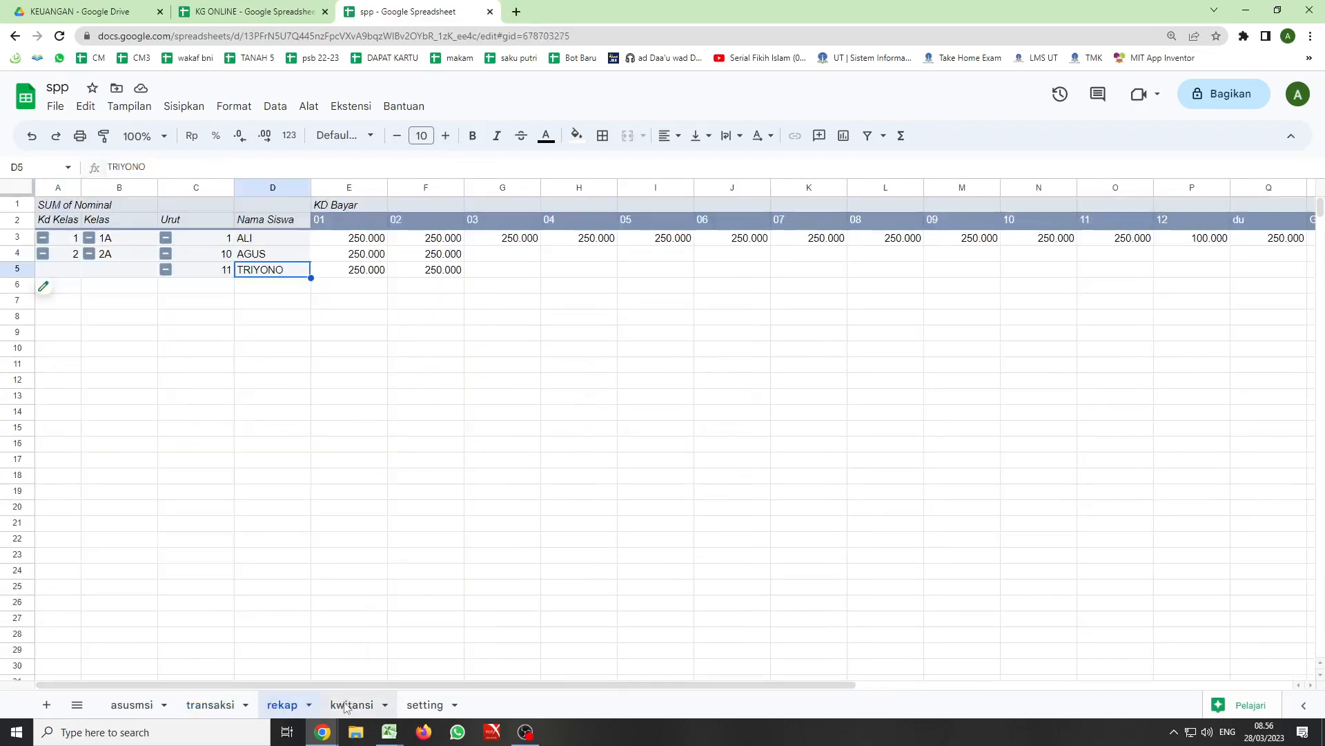
{"action": "left_click", "coordinate": [352, 704]}
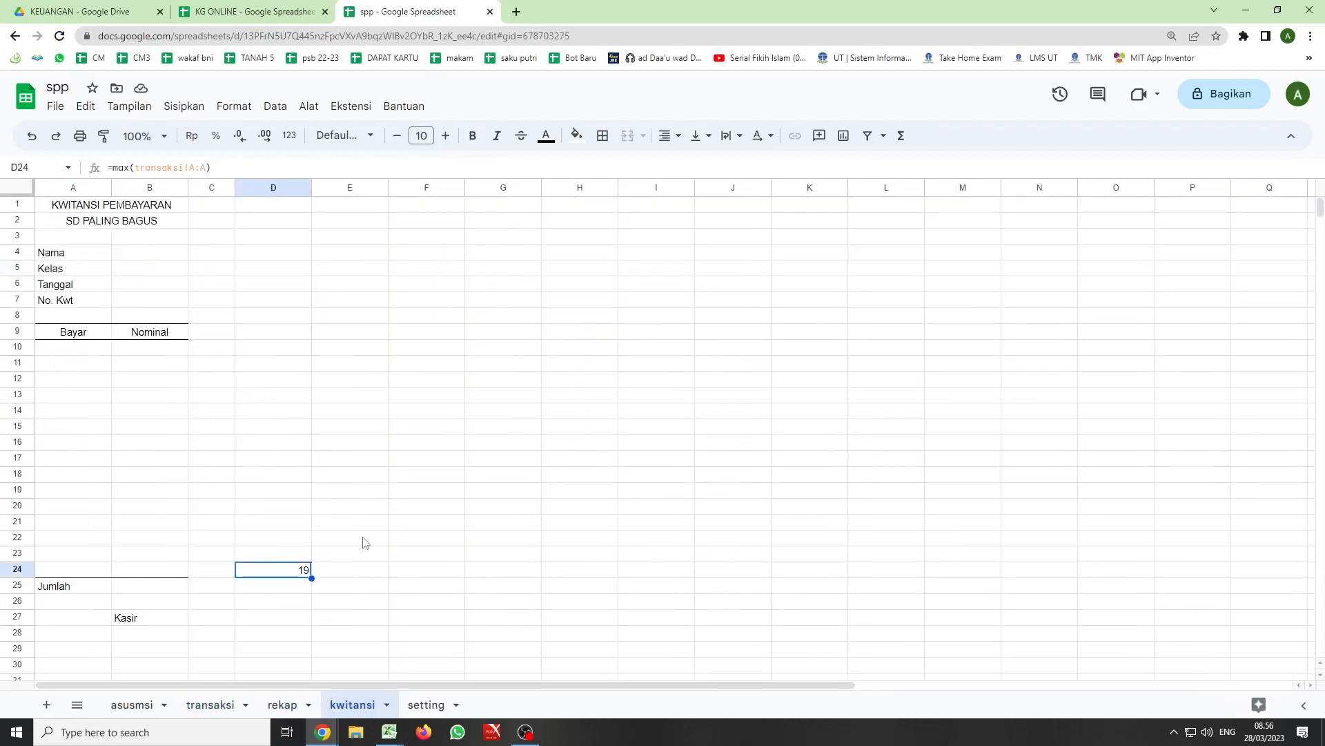
- Enter =D24-1 in cell D23 and fill the formula upward to D10
{"action": "left_click", "coordinate": [297, 560]}
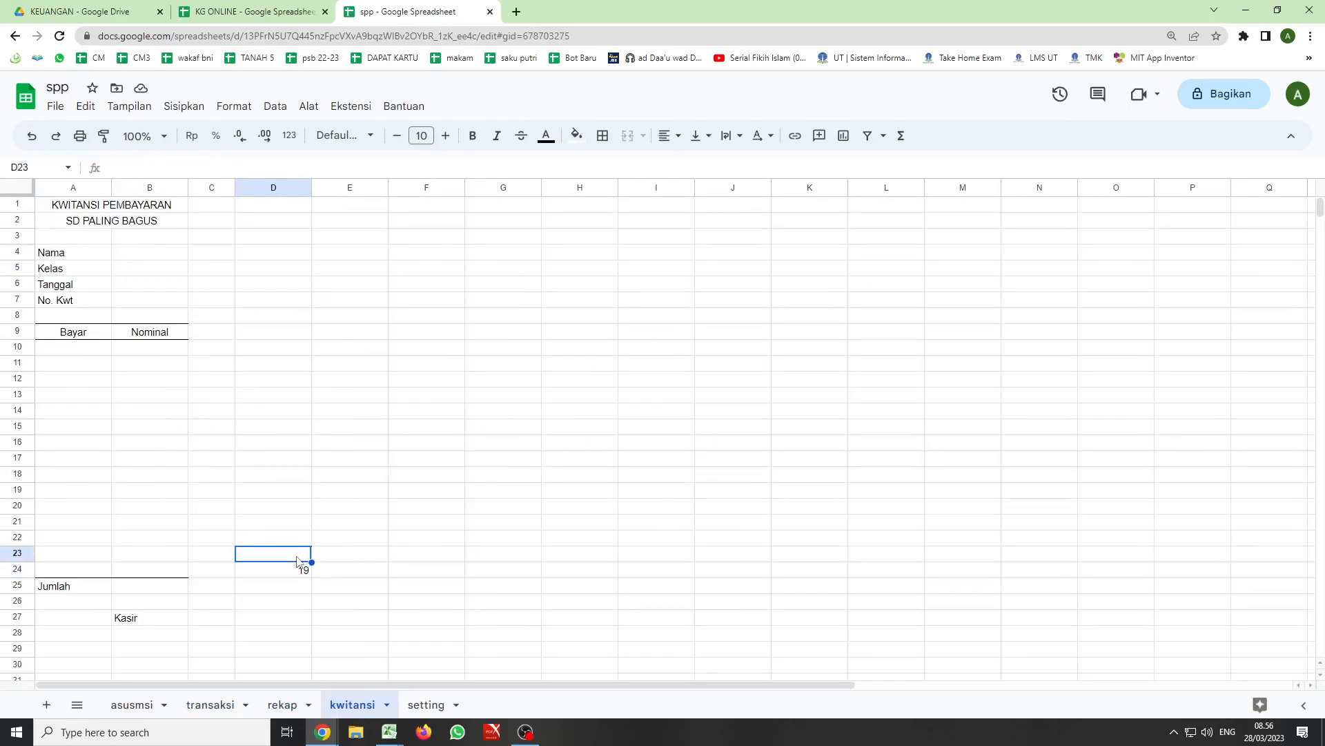
{"action": "type", "text": "="}
{"action": "left_click", "coordinate": [298, 573]}
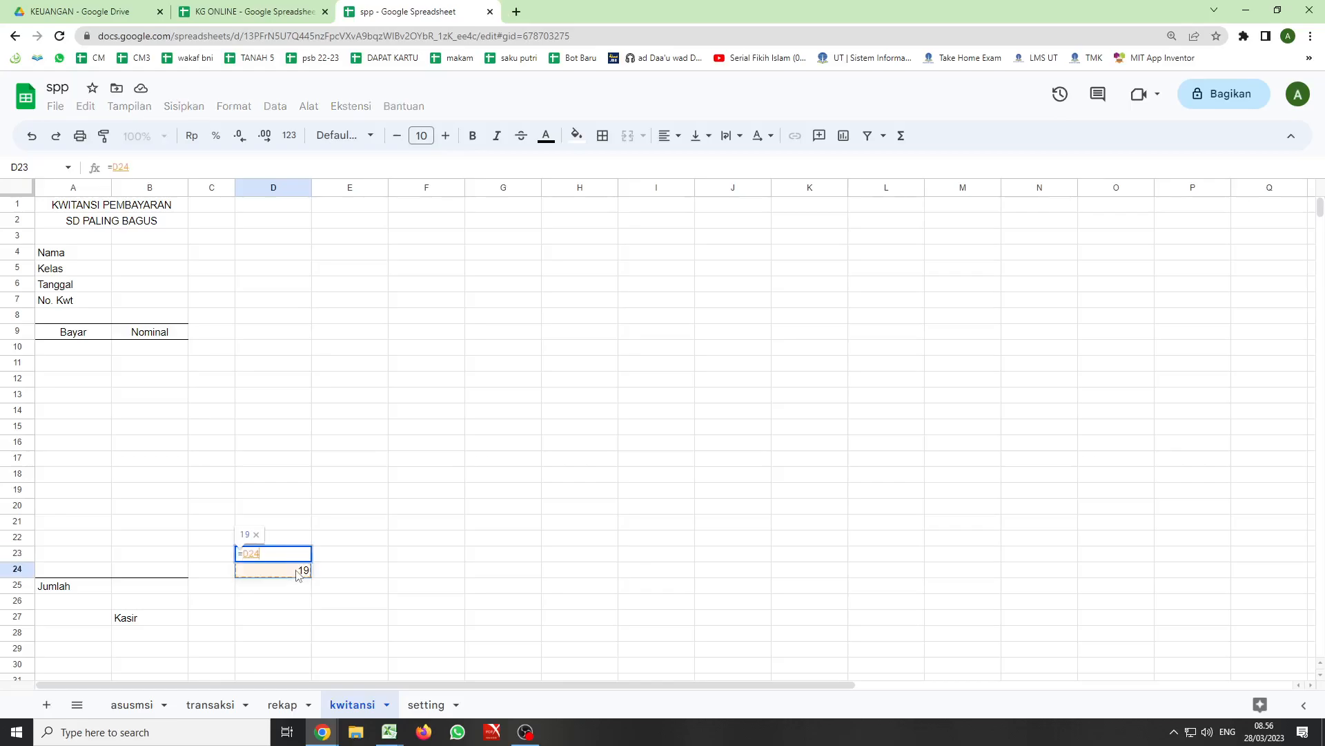
{"action": "type", "text": "-1"}
{"action": "key", "text": "Return"}
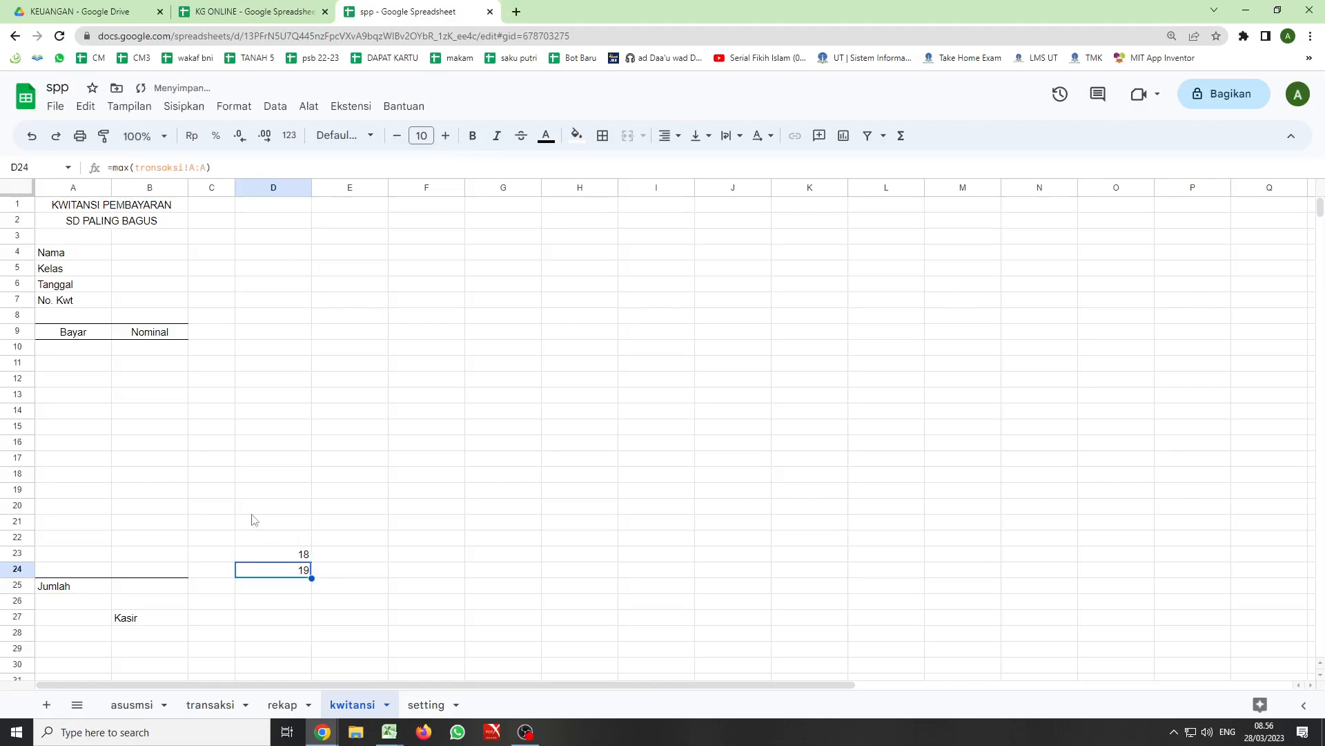
{"action": "left_click", "coordinate": [293, 558]}
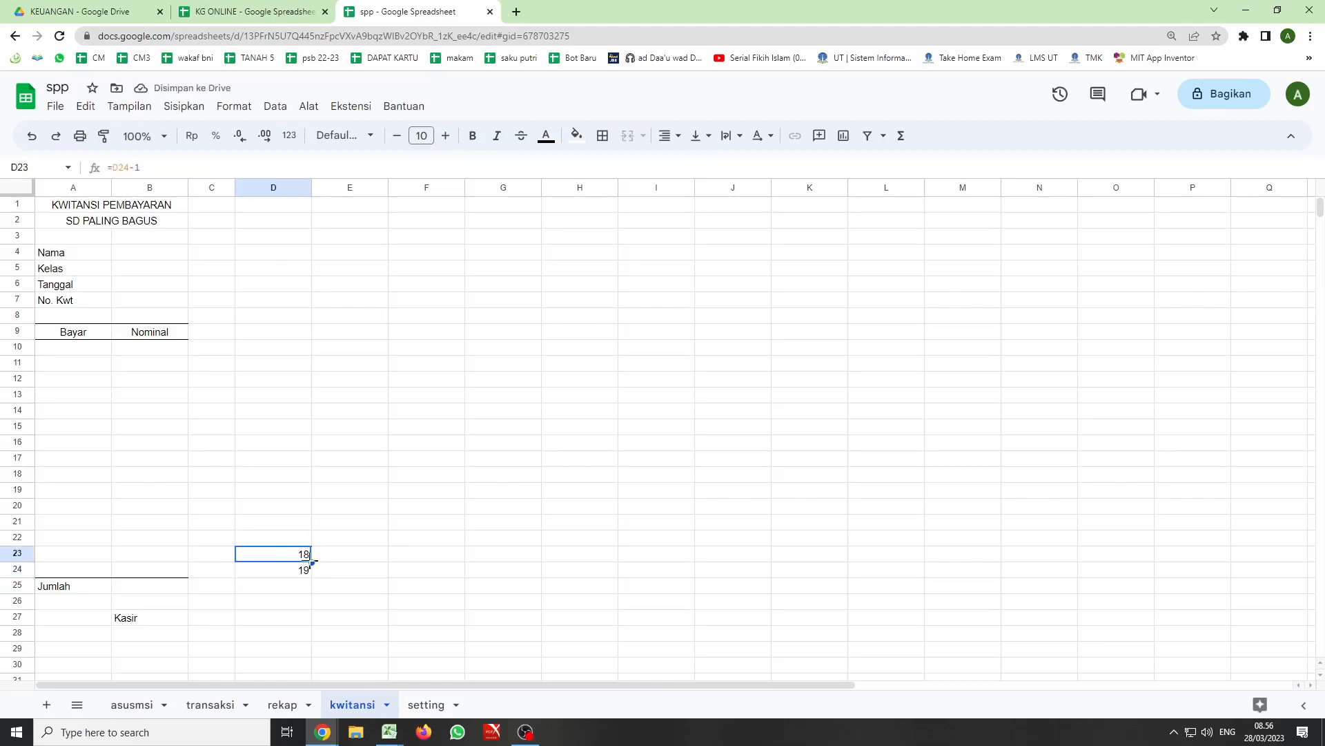
{"action": "left_click_drag", "start_coordinate": [310, 546], "coordinate": [306, 352]}
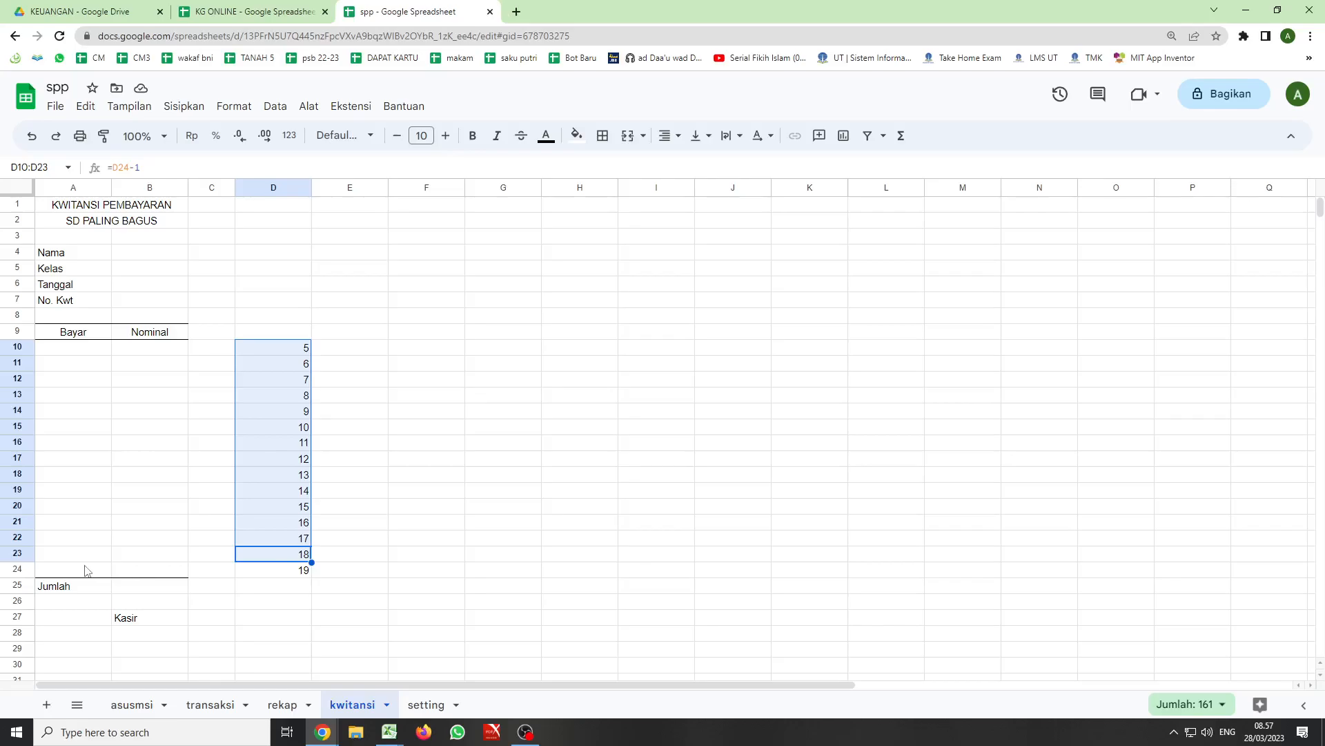
- Examine the KD Siswa column in the transaksi sheet, comparing the codes in rows 19 and 20
{"action": "left_click", "coordinate": [210, 704]}
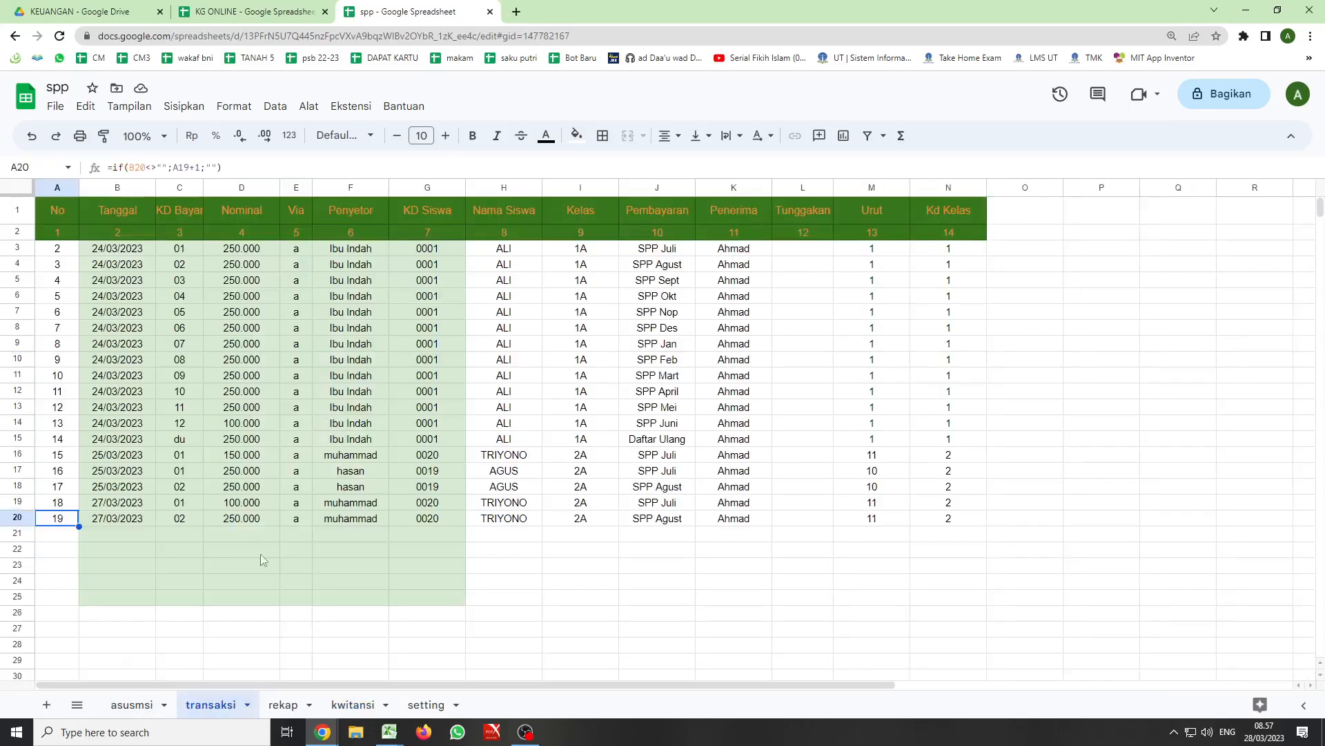
{"action": "left_click", "coordinate": [445, 503]}
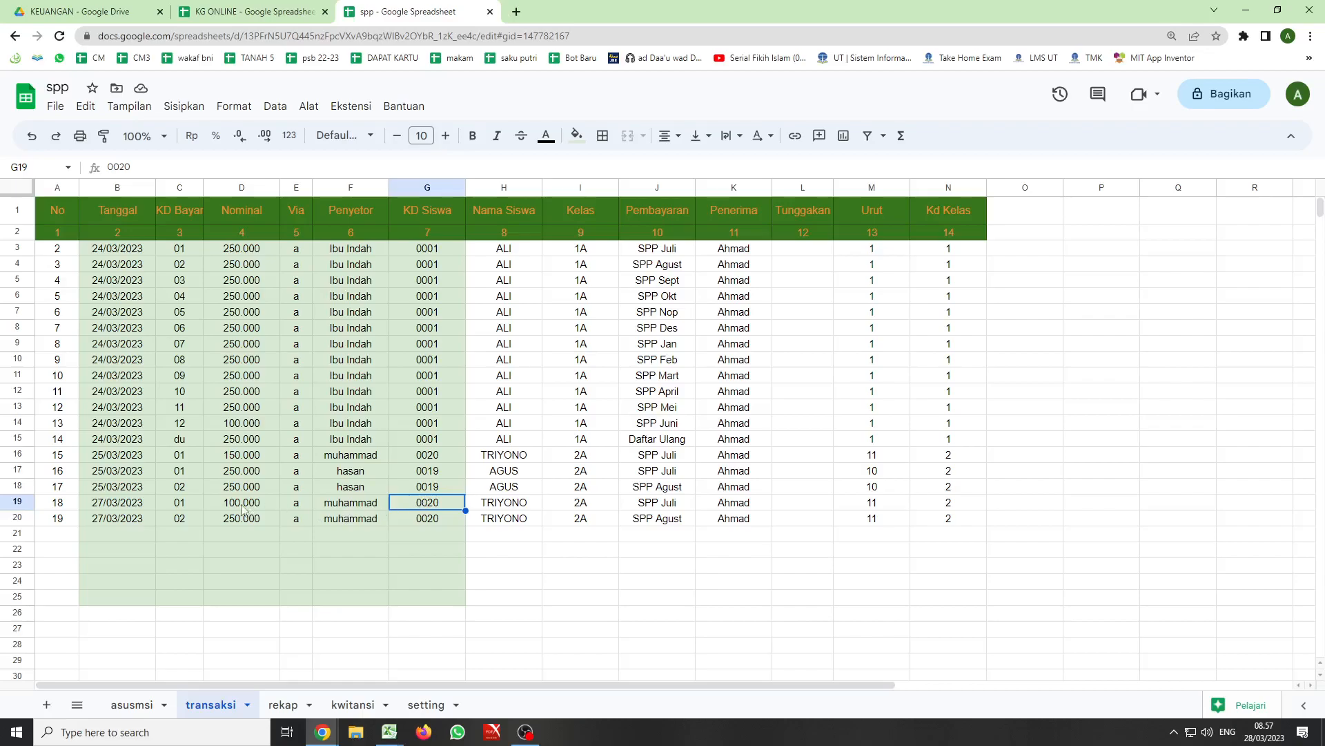
{"action": "left_click", "coordinate": [439, 519]}
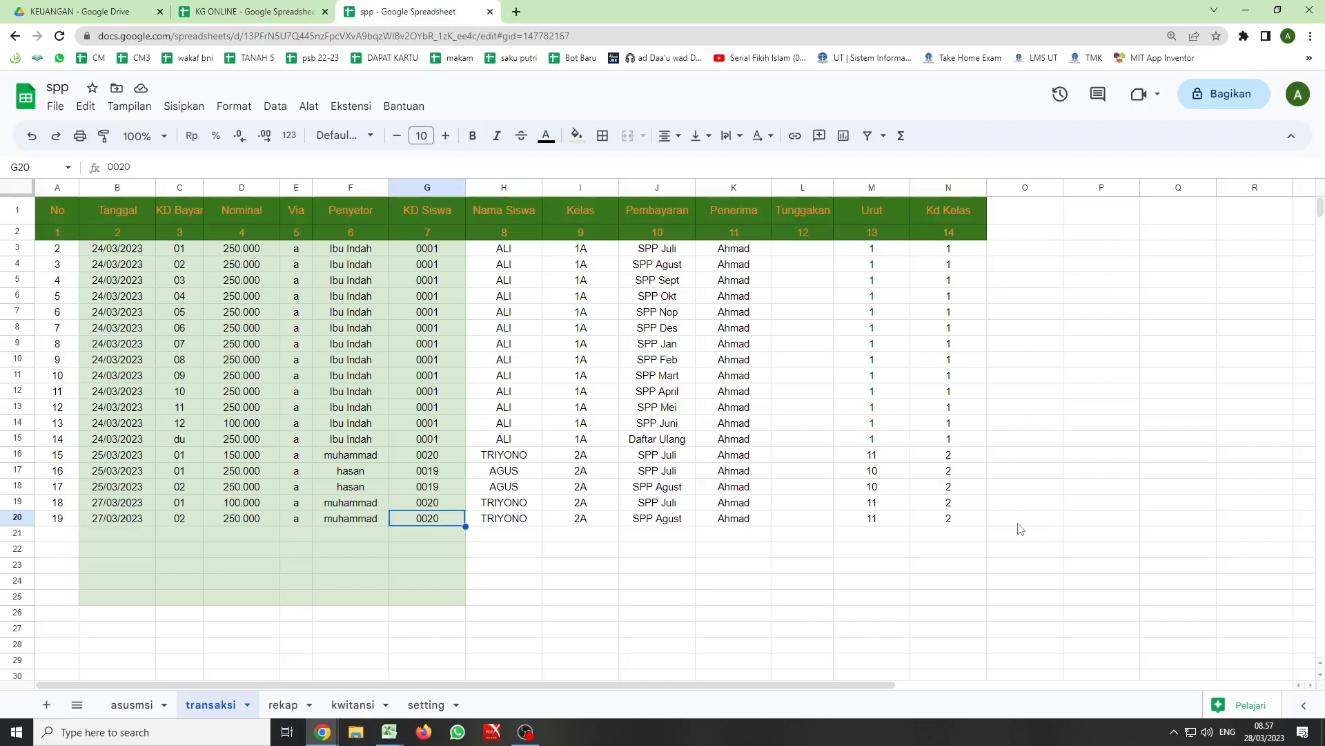
{"action": "left_click", "coordinate": [439, 506]}
{"action": "left_click_drag", "start_coordinate": [439, 506], "coordinate": [436, 519]}
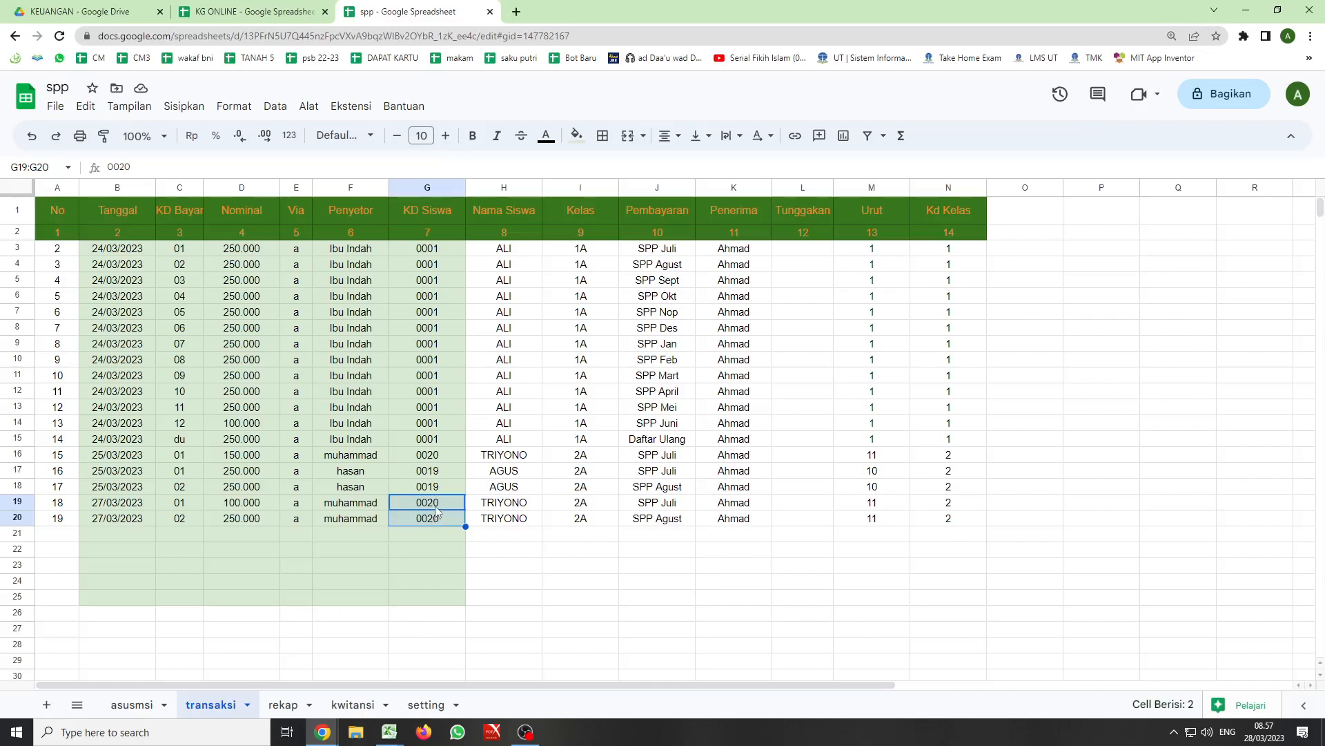
{"action": "left_click", "coordinate": [434, 184]}
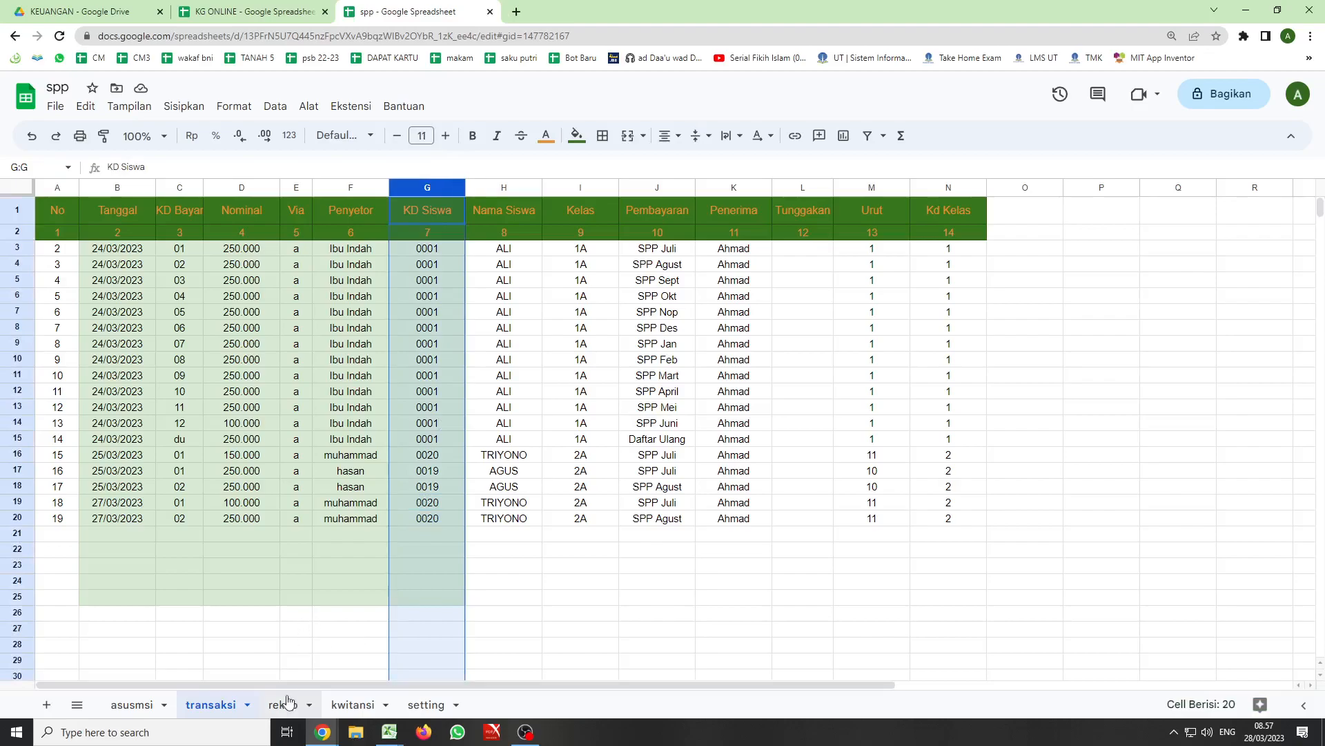
- In cell E24 of the kwitansi sheet, begin a VLOOKUP formula with D24 as the search key and transaksi!A2:N1000 as the range
{"action": "left_click", "coordinate": [340, 704]}
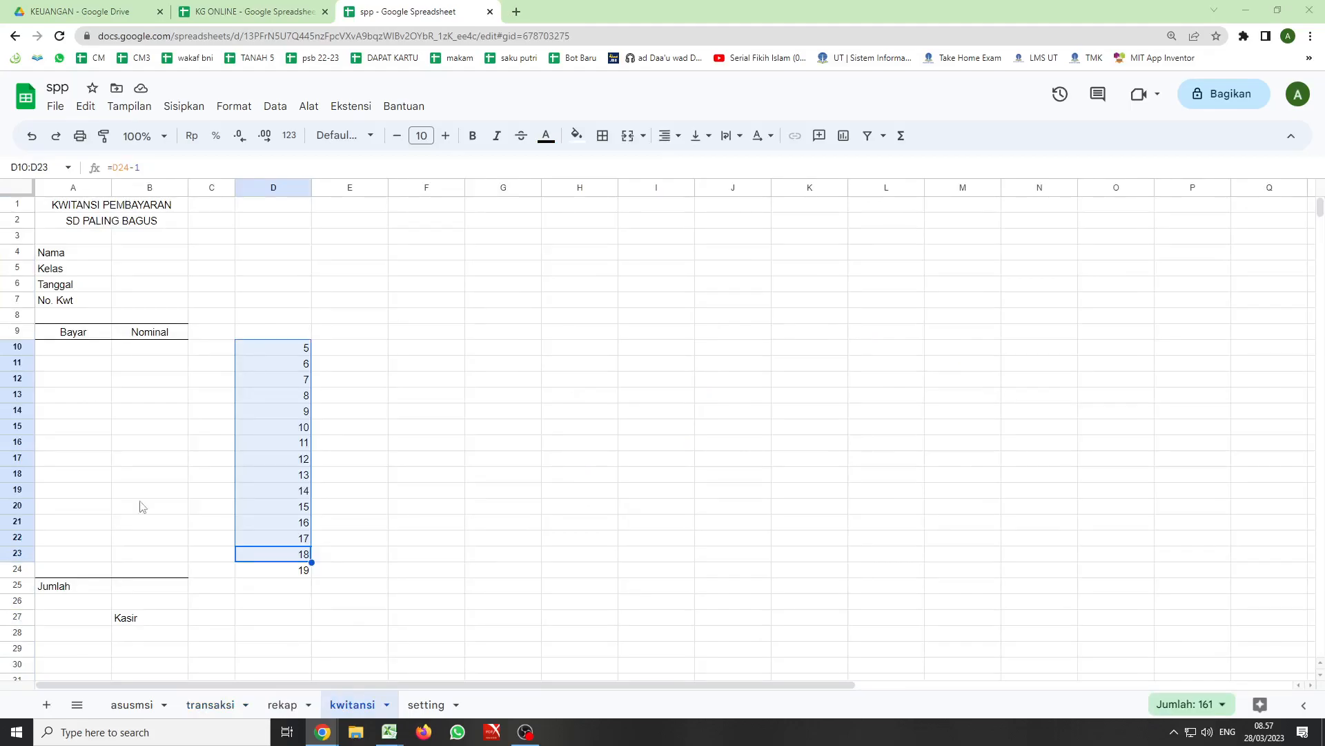
{"action": "left_click", "coordinate": [340, 570]}
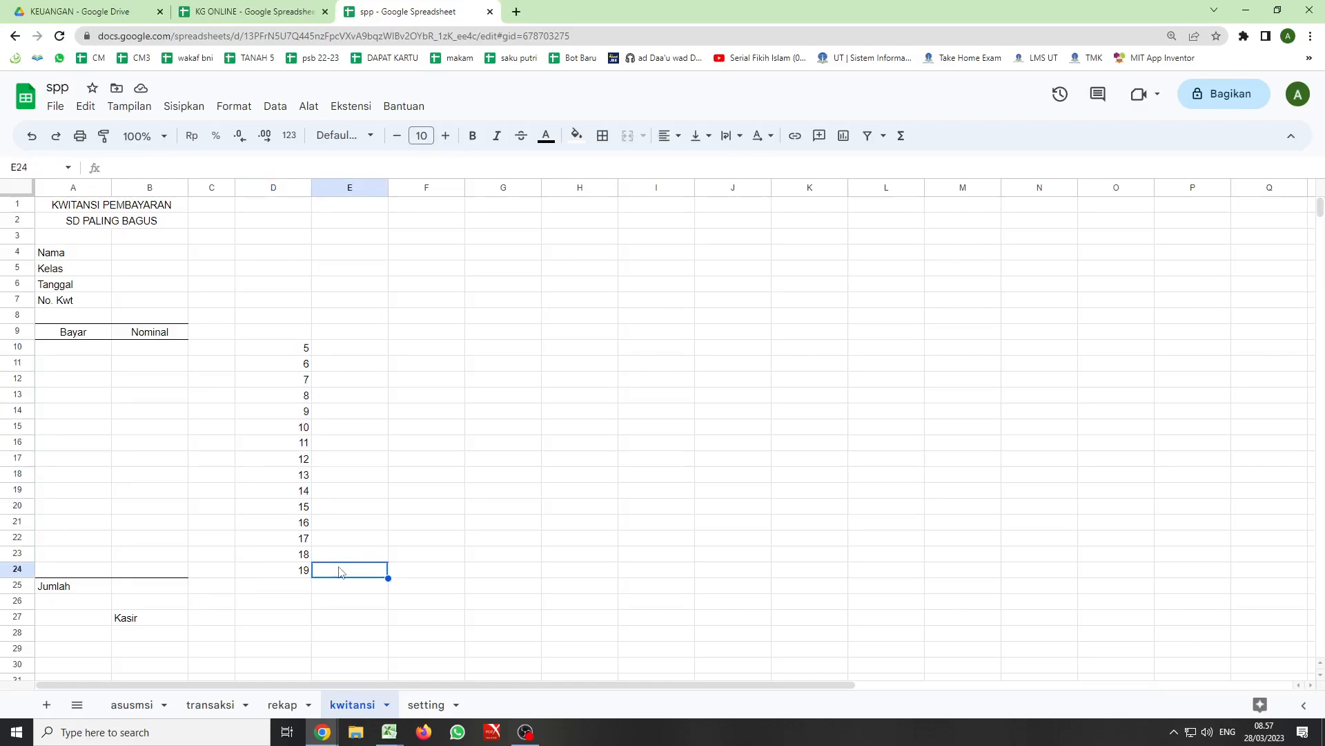
{"action": "type", "text": "="}
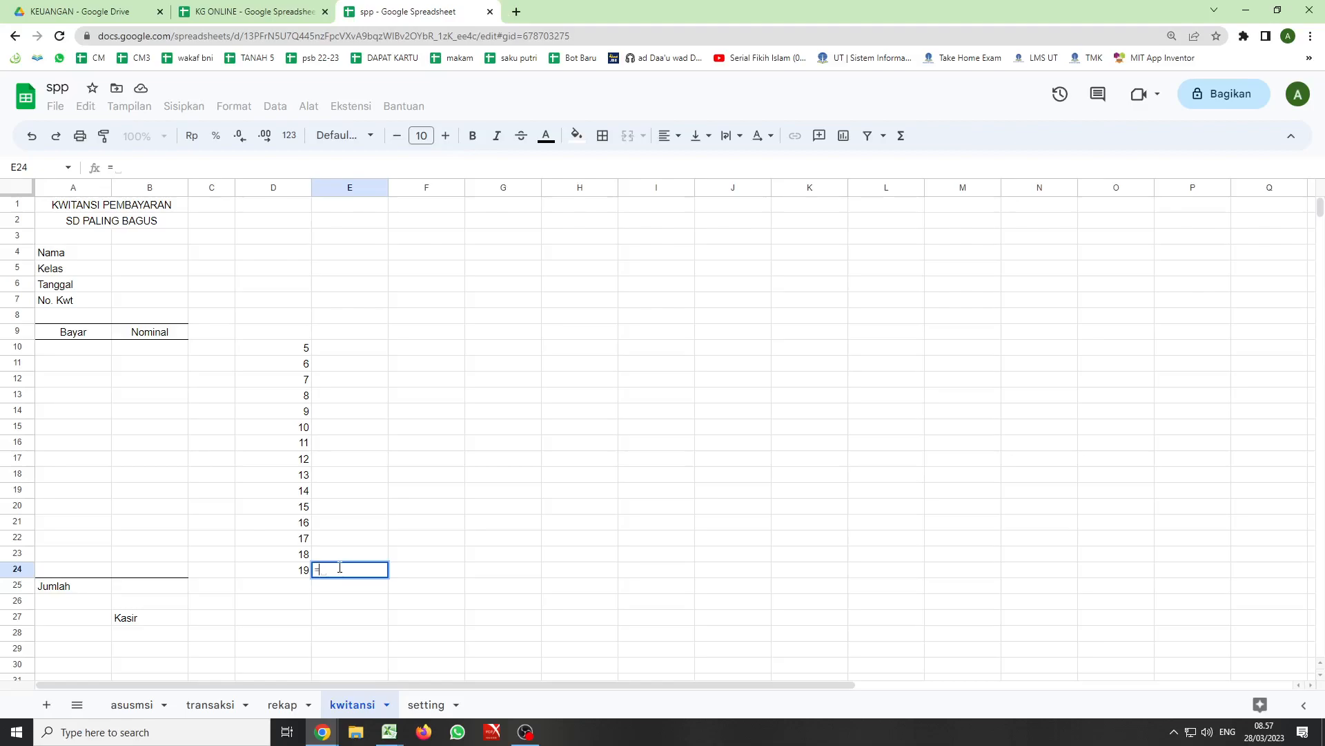
{"action": "type", "text": "vl"}
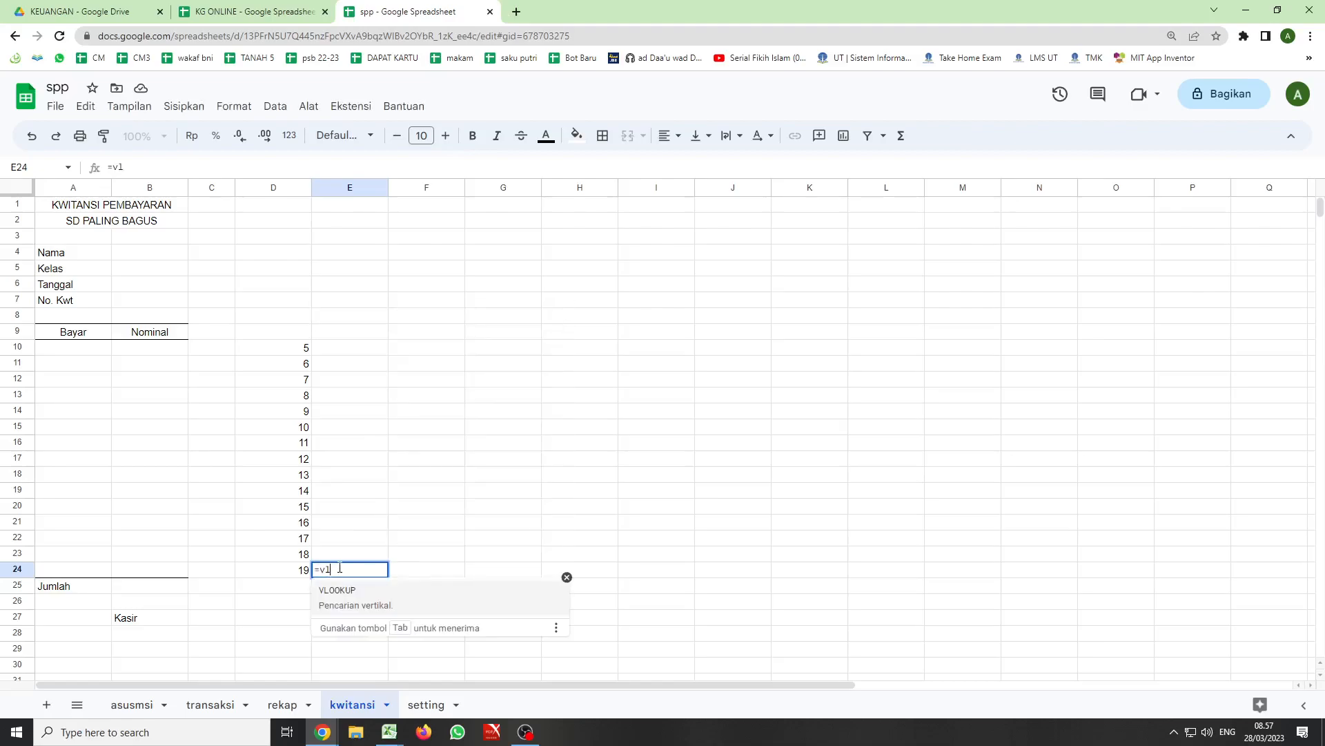
{"action": "key", "text": "Tab"}
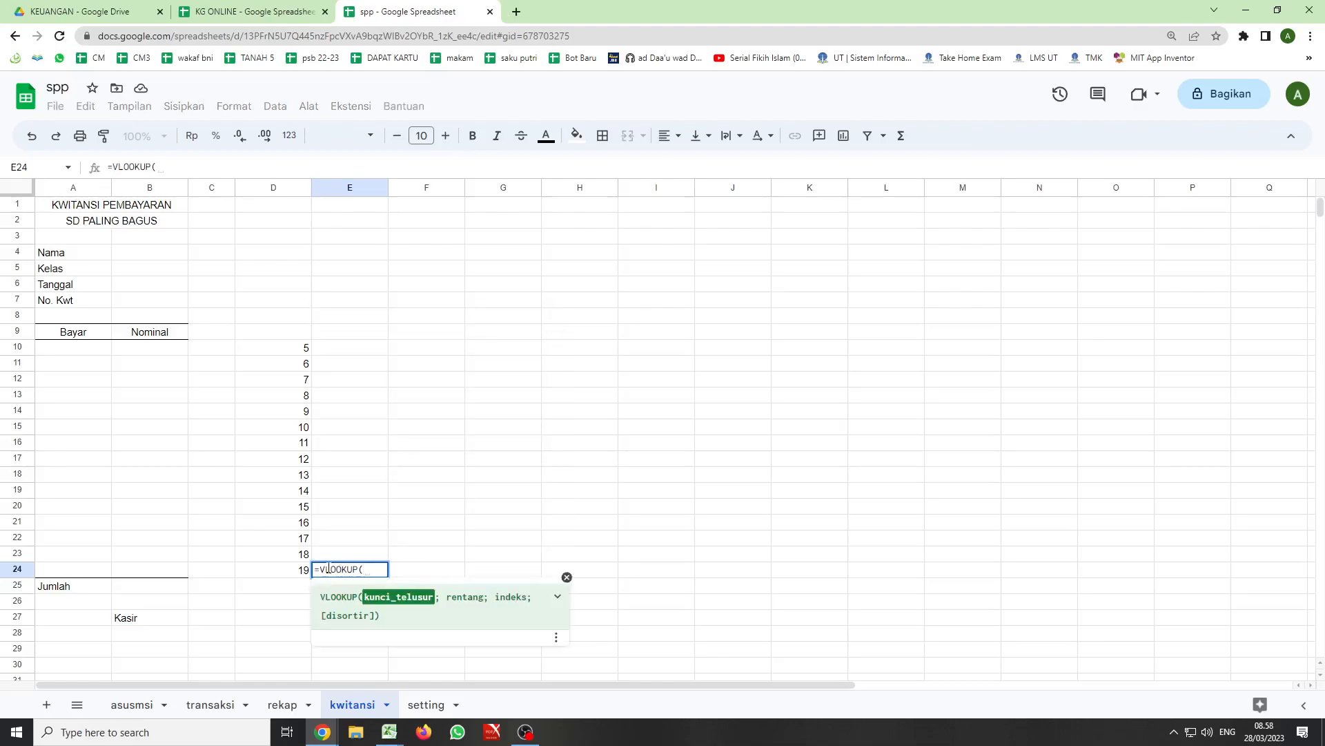
{"action": "left_click", "coordinate": [305, 572]}
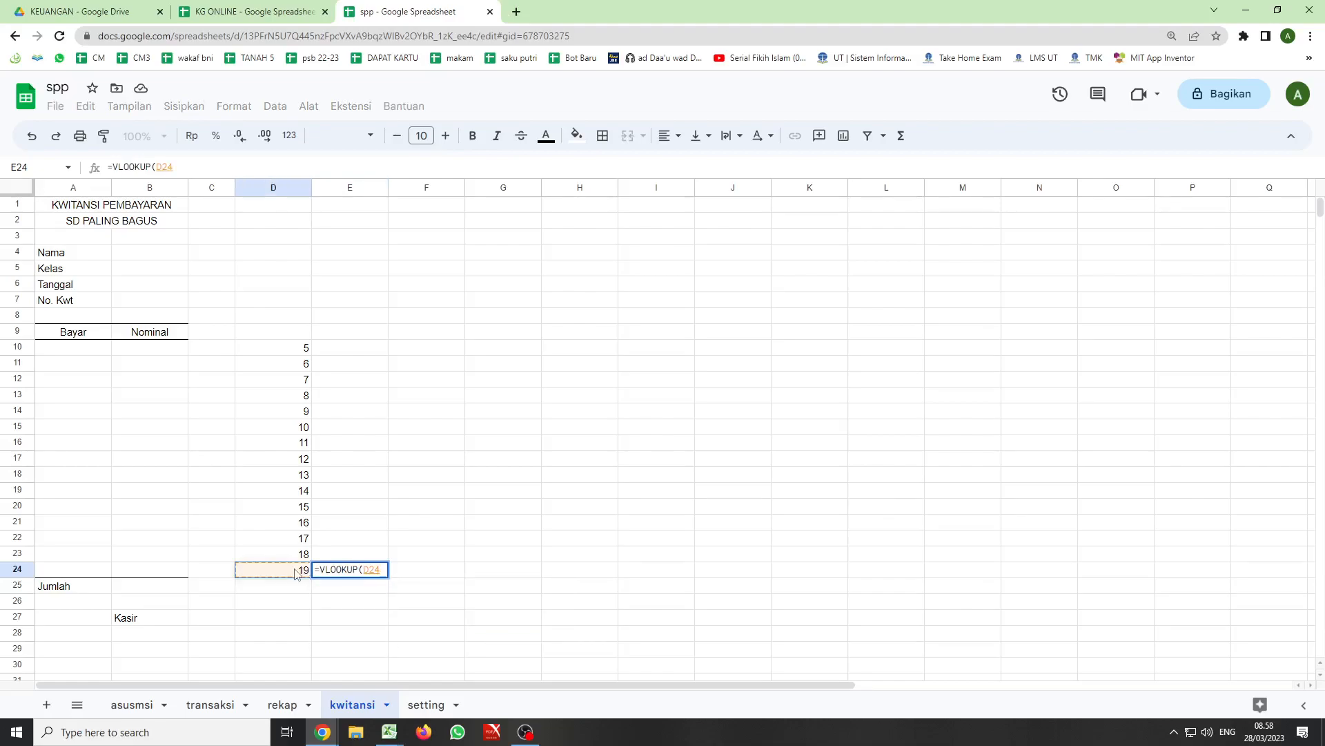
{"action": "type", "text": ";"}
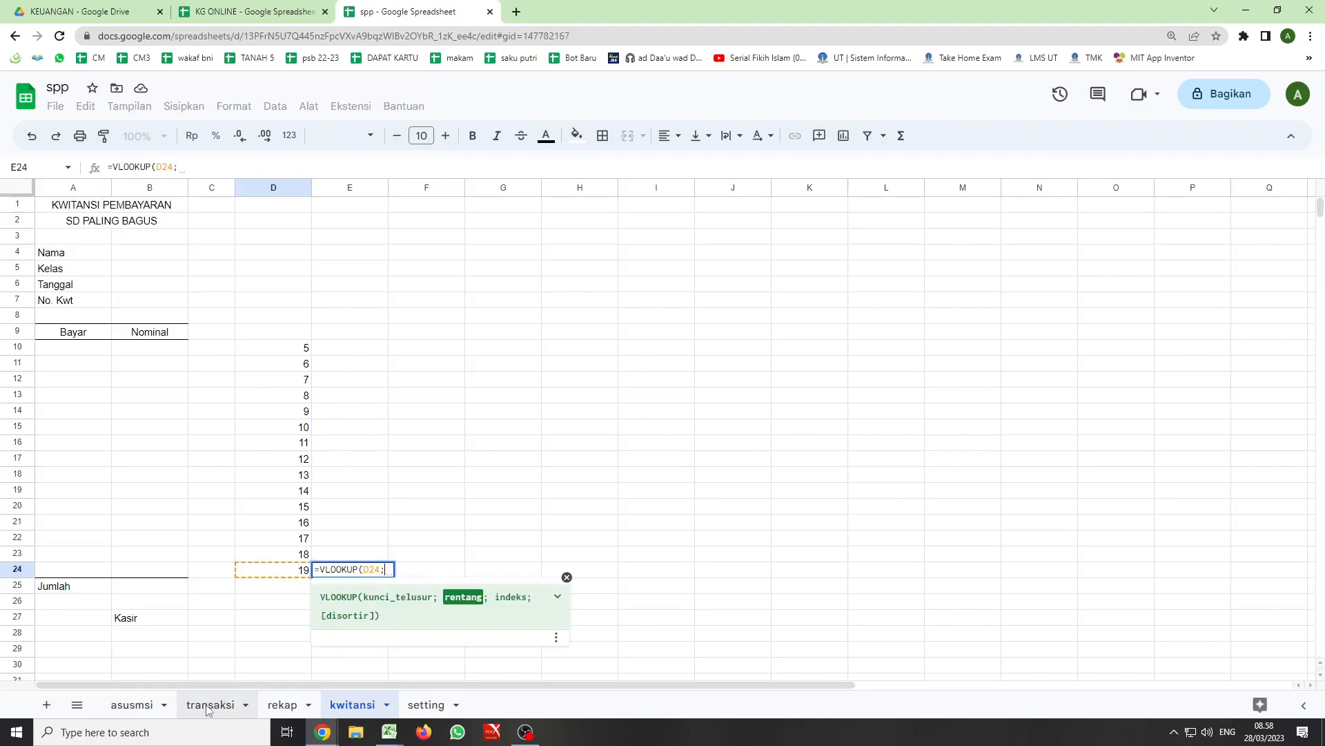
{"action": "left_click", "coordinate": [250, 702]}
{"action": "left_click_drag", "start_coordinate": [56, 239], "coordinate": [954, 528]}
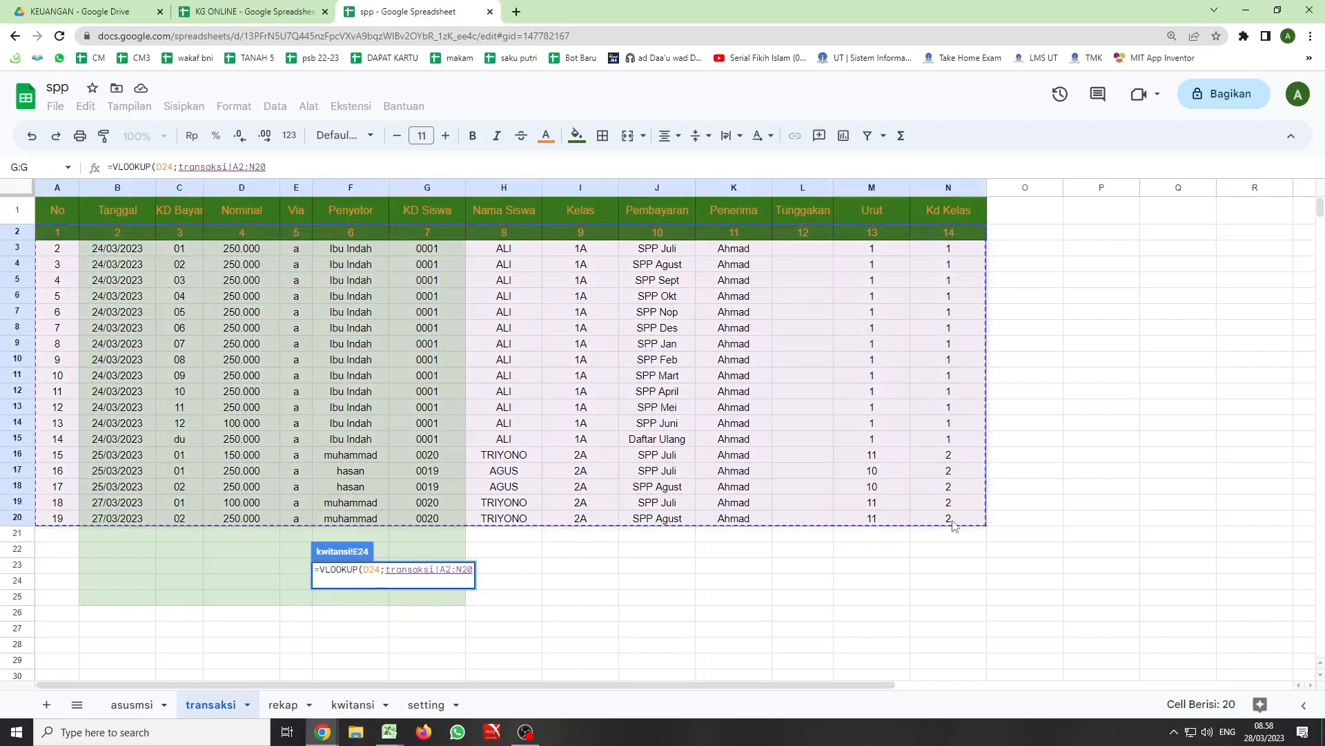
{"action": "left_click", "coordinate": [272, 167]}
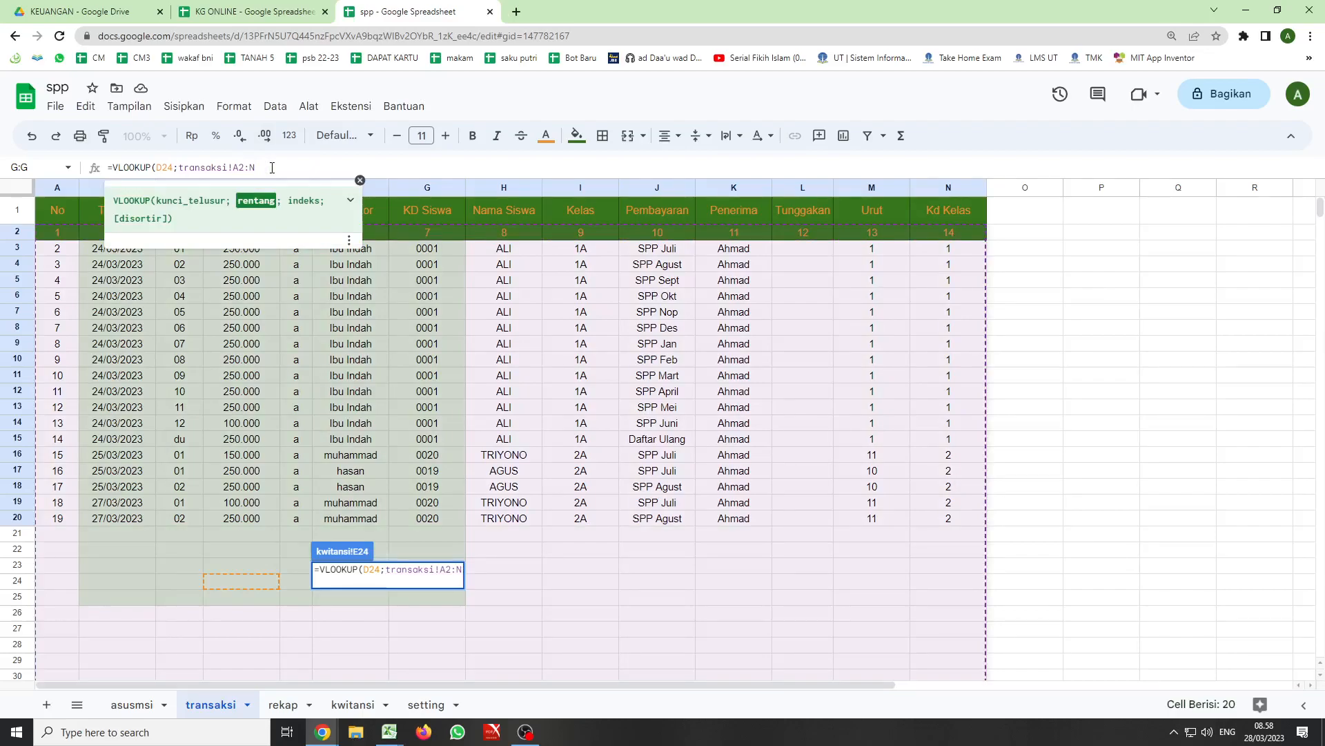
{"action": "key", "text": "BackSpace"}
{"action": "type", "text": "000;"}
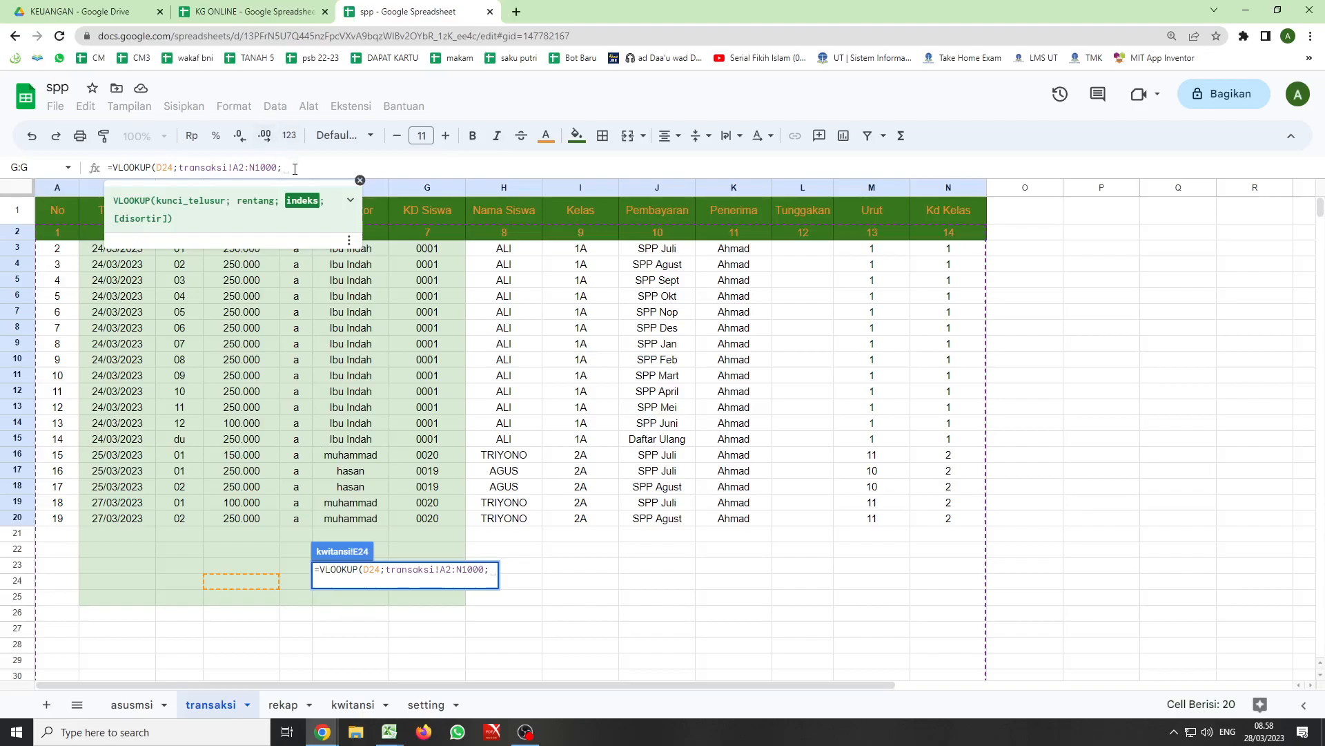
- Complete the VLOOKUP formula in E24 with column index 7 and false for an exact match
{"action": "type", "text": "7"}
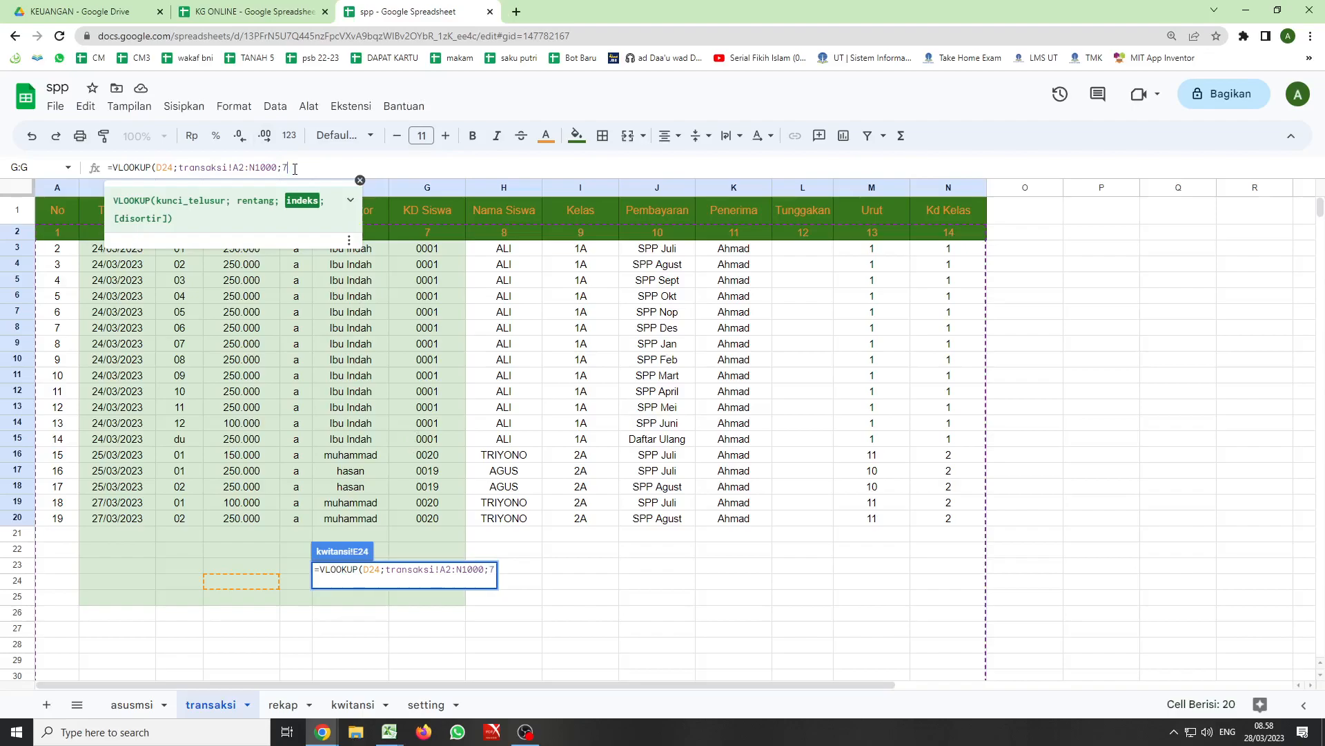
{"action": "type", "text": ";ga"}
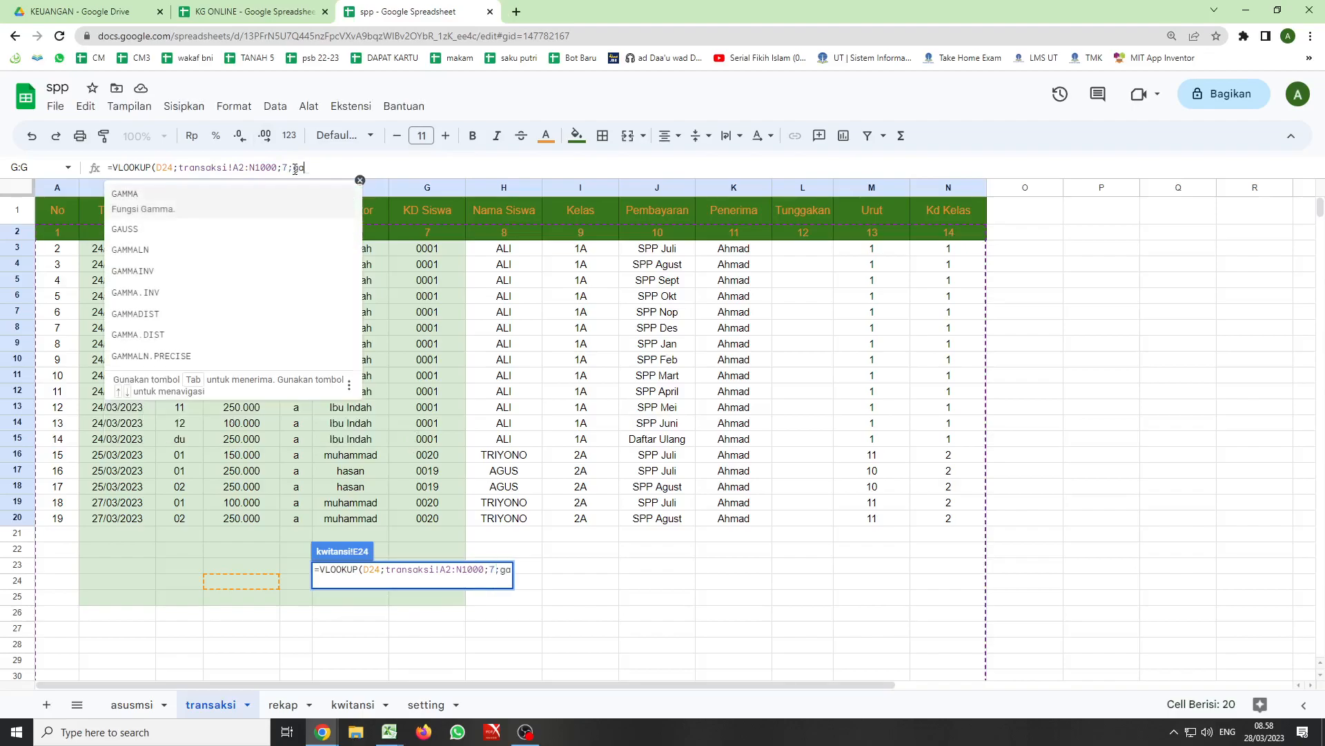
{"action": "key", "text": "BackSpace"}
{"action": "key", "text": "BackSpace"}
{"action": "type", "text": "false)"}
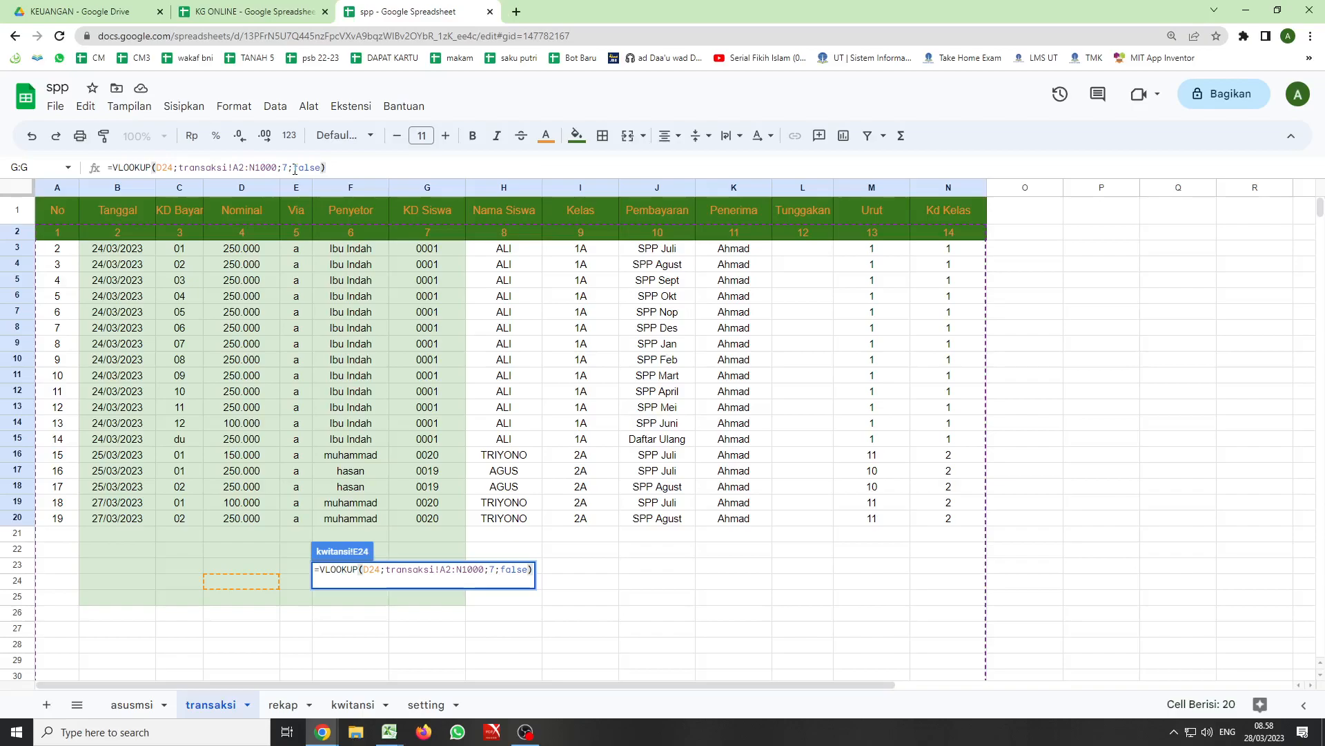
{"action": "key", "text": "Return"}
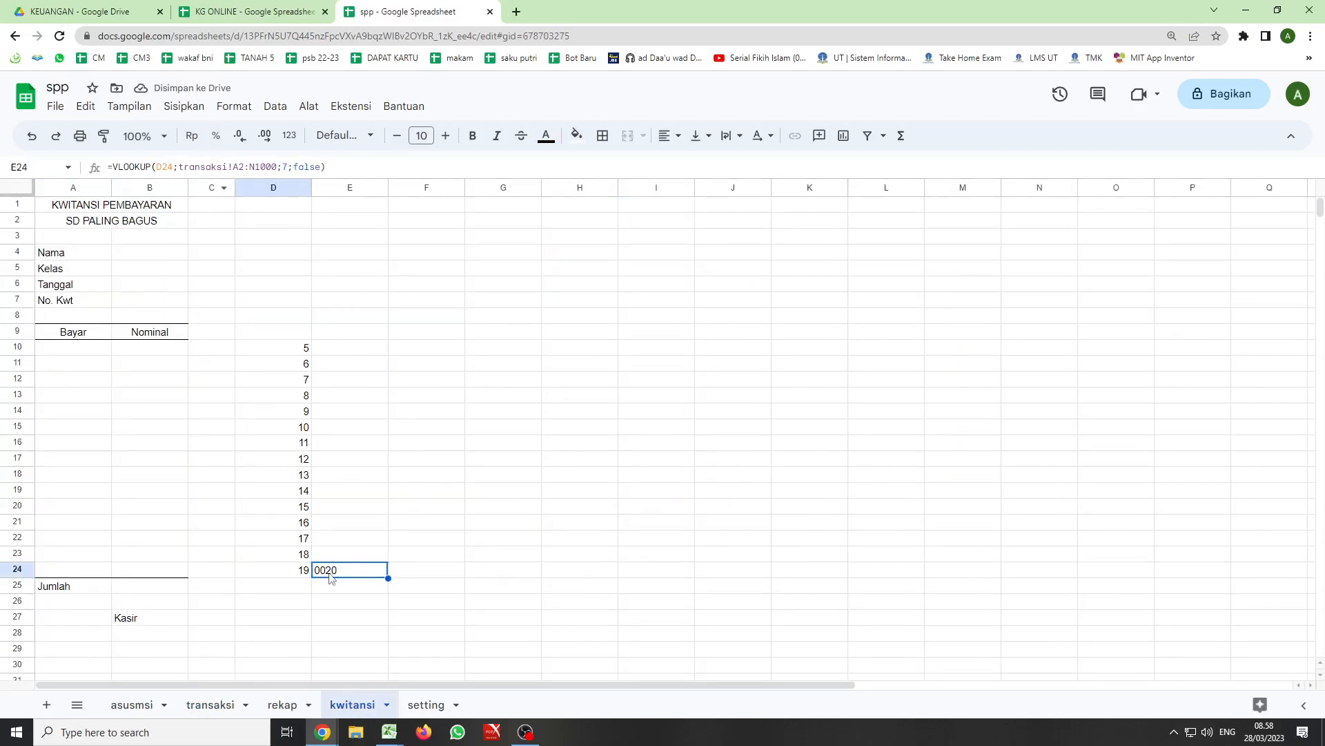
- Compare the E24 result with the last KD Siswa entry in transaksi and review the A2:N1000 range in the VLOOKUP formula
{"action": "left_click", "coordinate": [209, 705]}
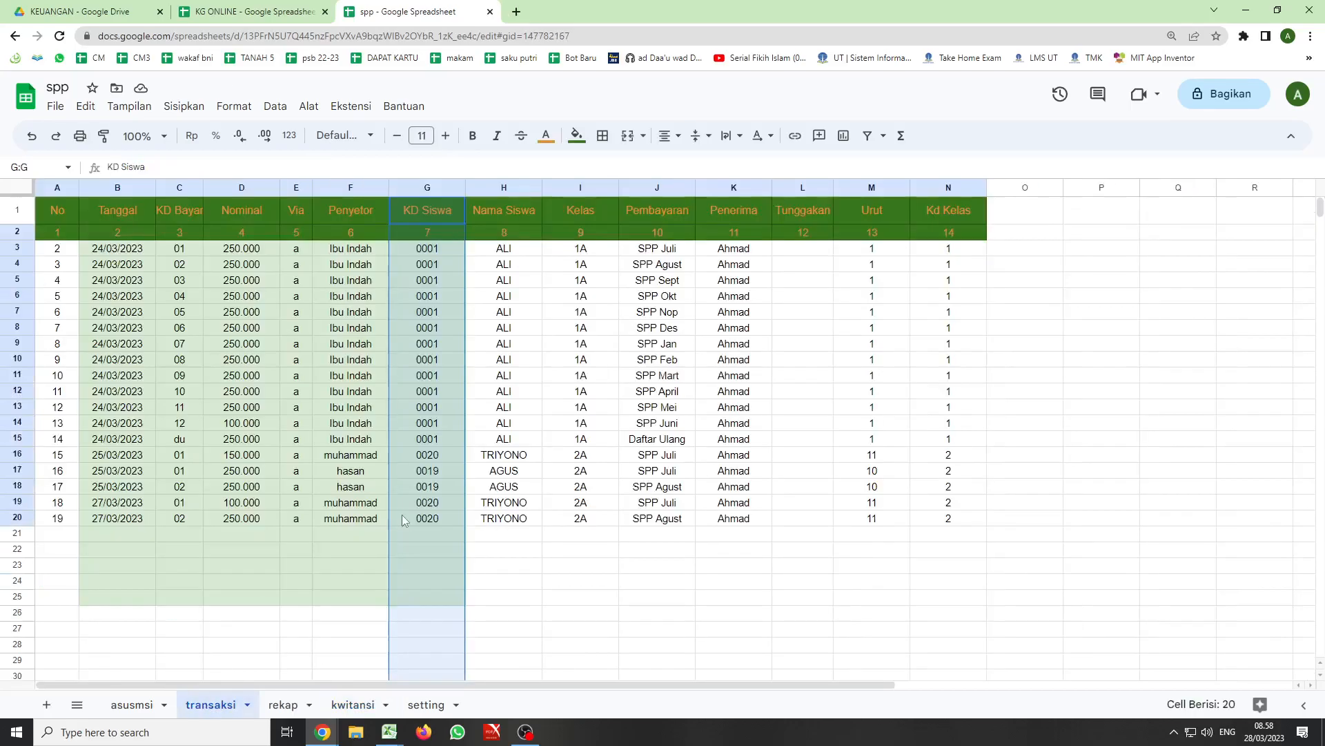
{"action": "left_click", "coordinate": [280, 694]}
{"action": "left_click", "coordinate": [349, 704]}
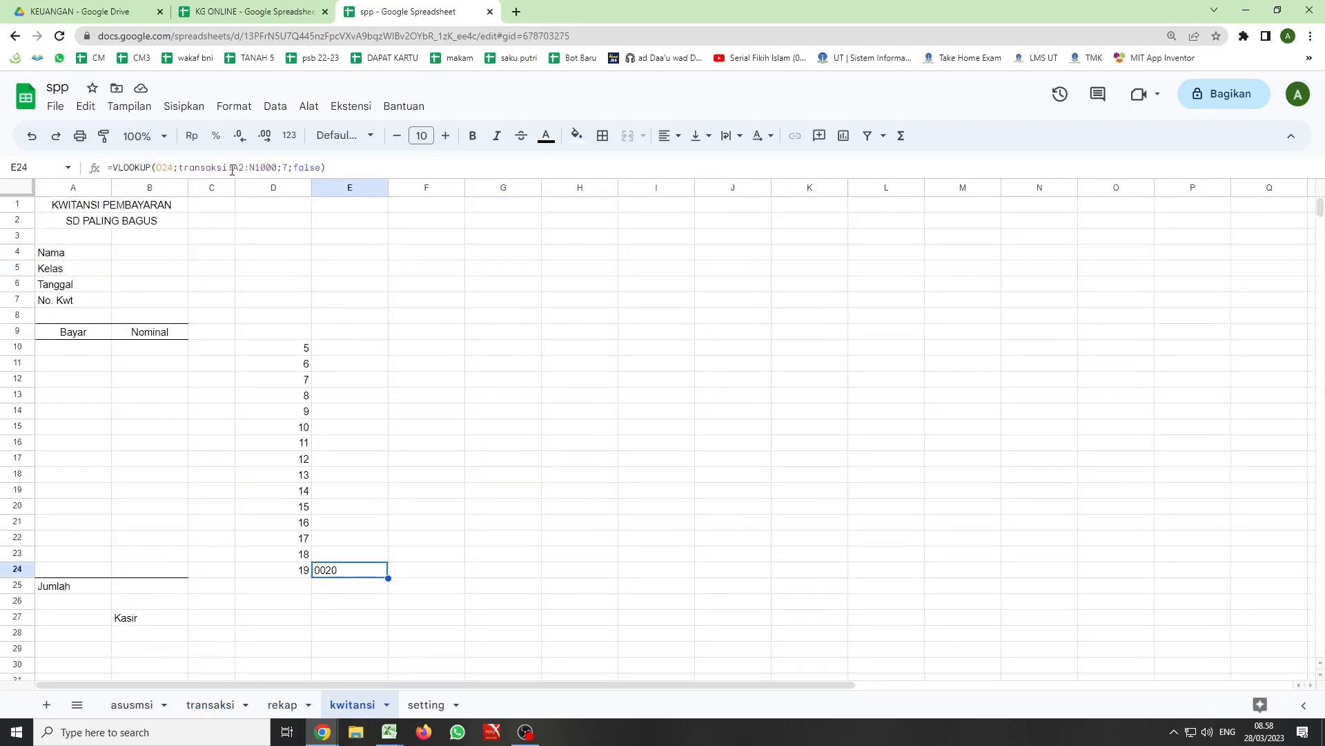
{"action": "left_click_drag", "start_coordinate": [232, 168], "coordinate": [273, 170]}
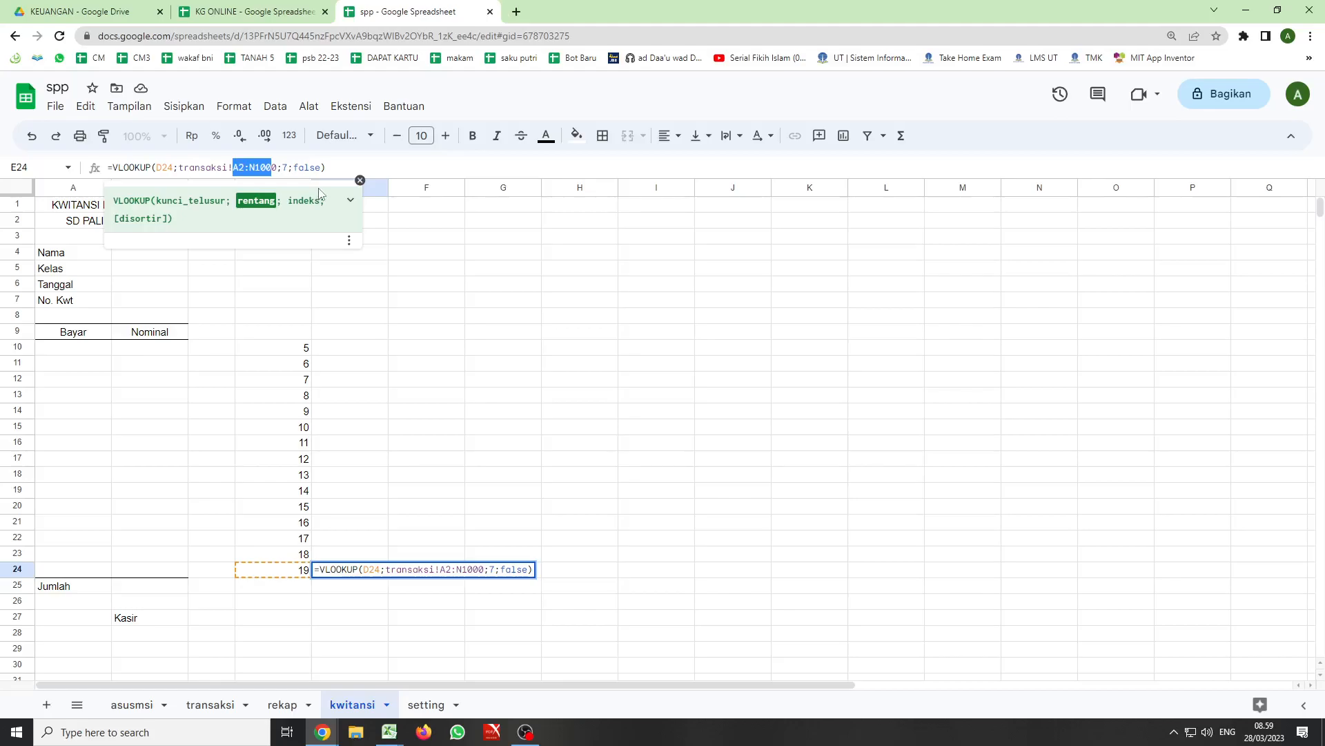
{"action": "key", "text": "Return"}
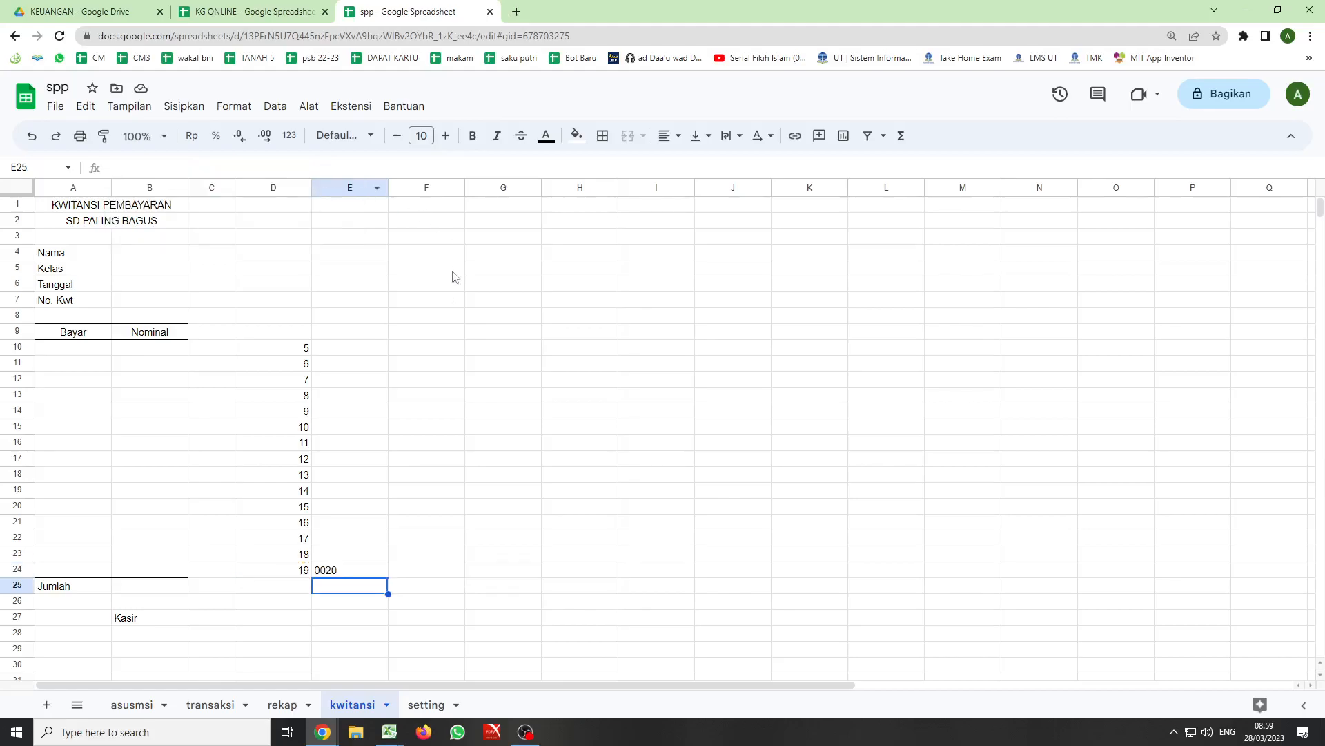
- In cell F24 of the kwitansi sheet, enter =index(transaksi!G:G;D24;) to look up the student code with INDEX
{"action": "left_click", "coordinate": [416, 576]}
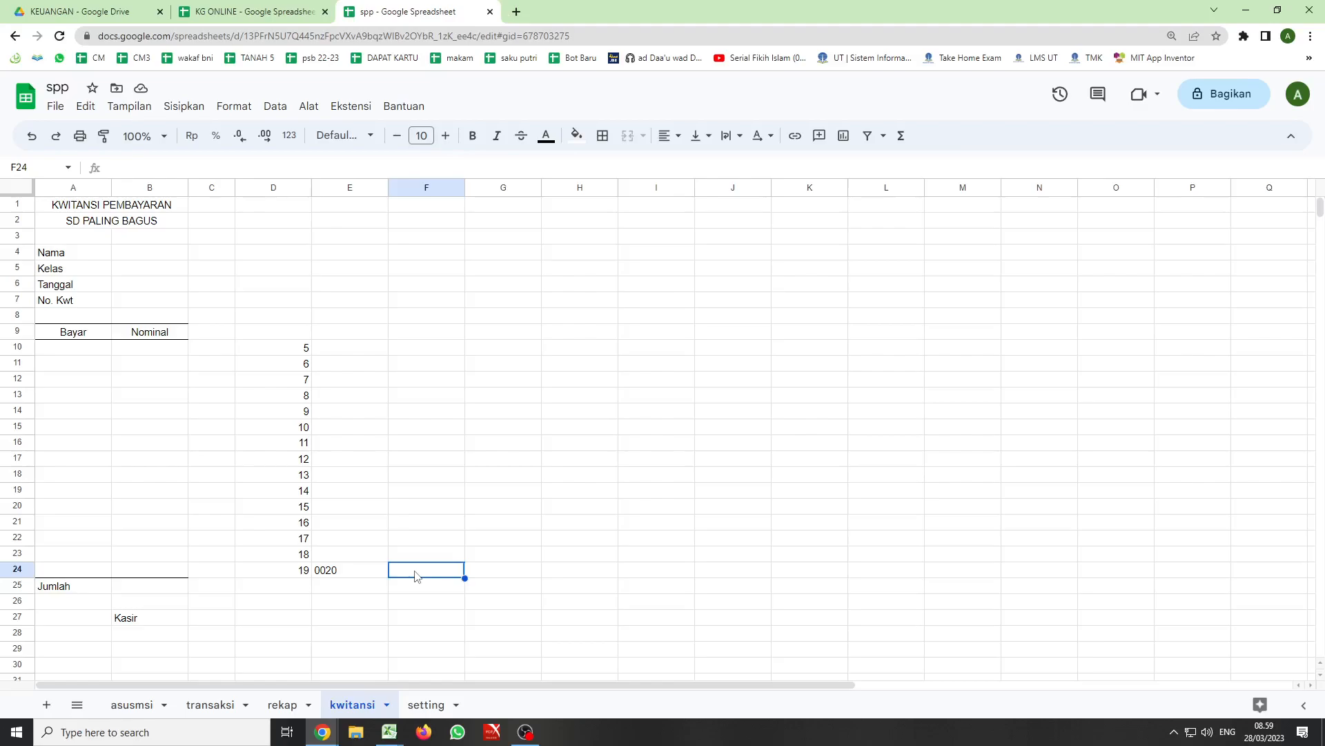
{"action": "type", "text": "="}
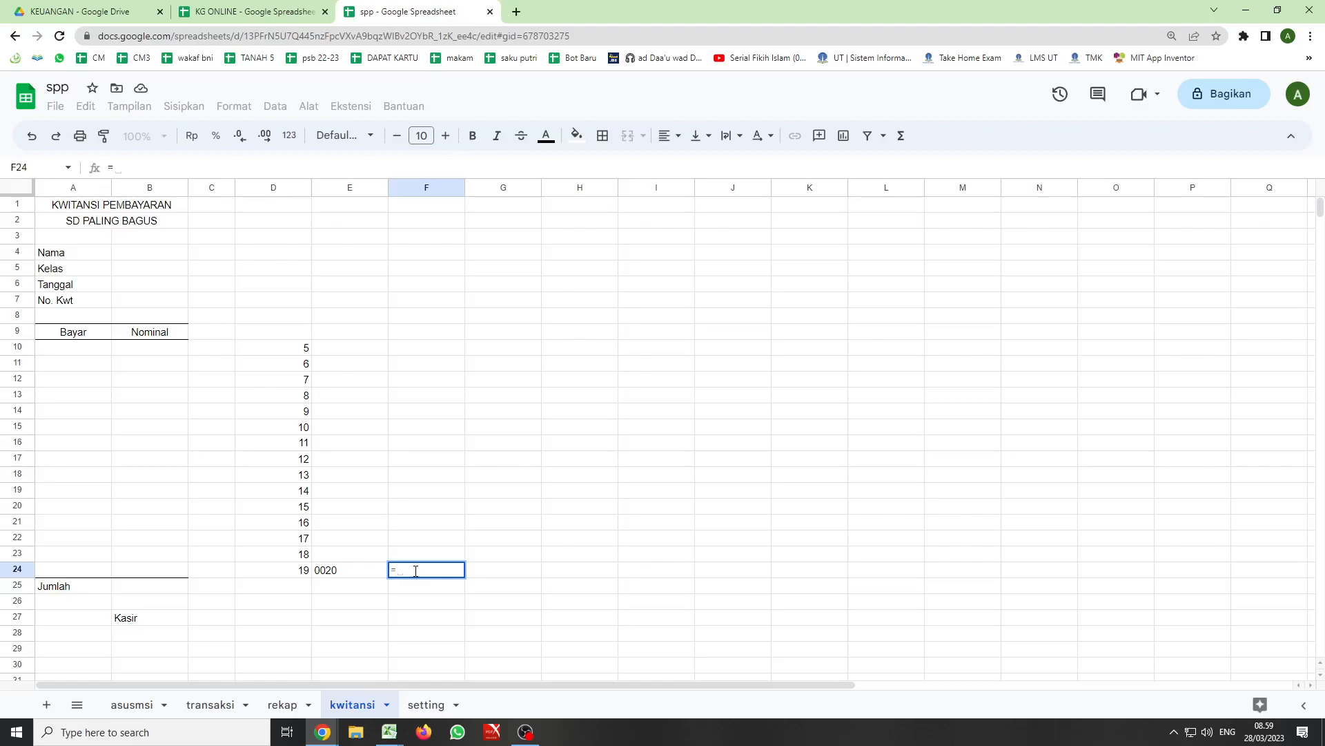
{"action": "type", "text": "index"}
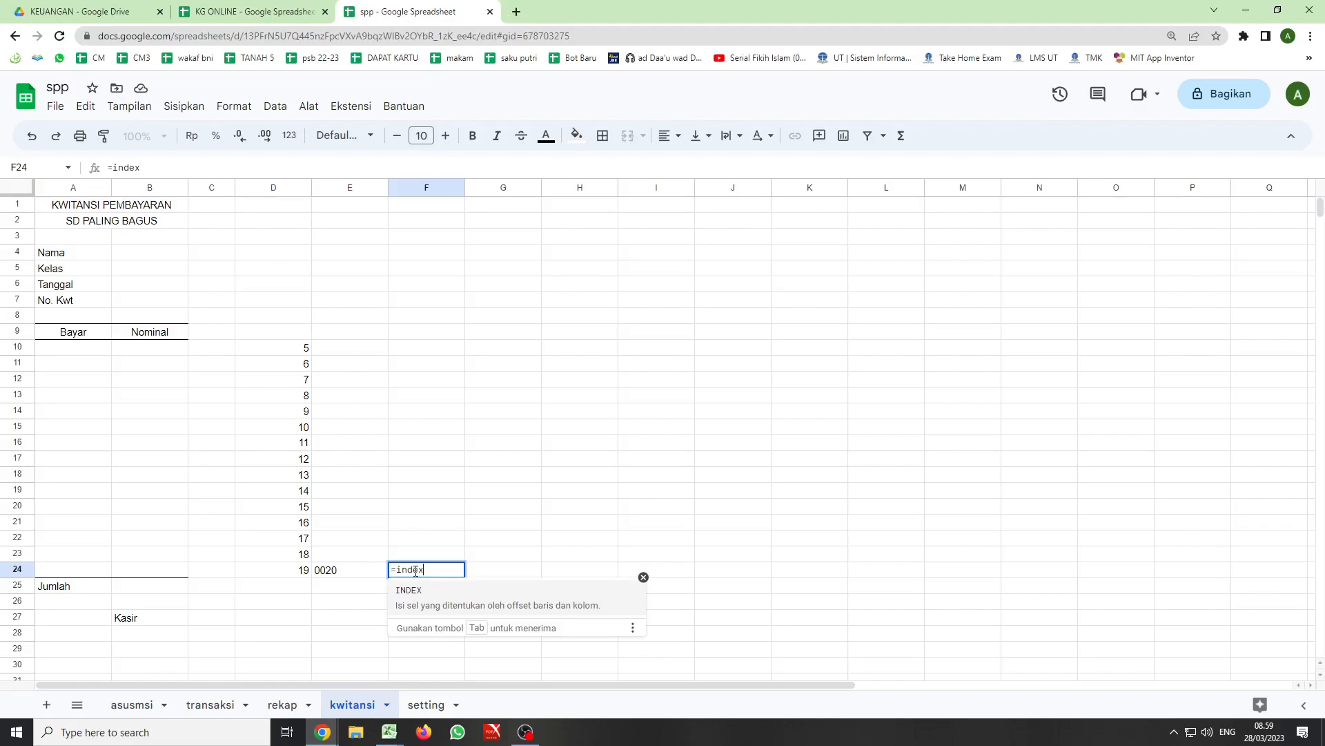
{"action": "type", "text": "("}
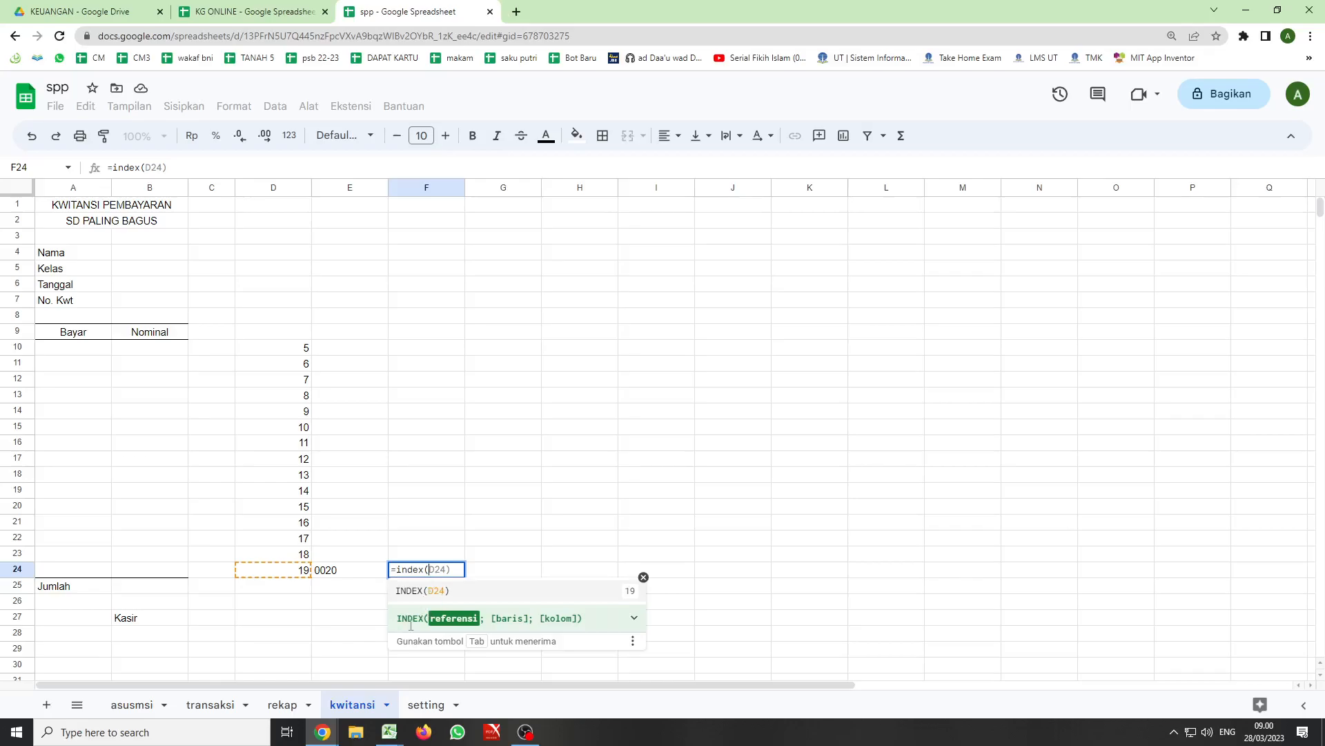
{"action": "left_click", "coordinate": [211, 711]}
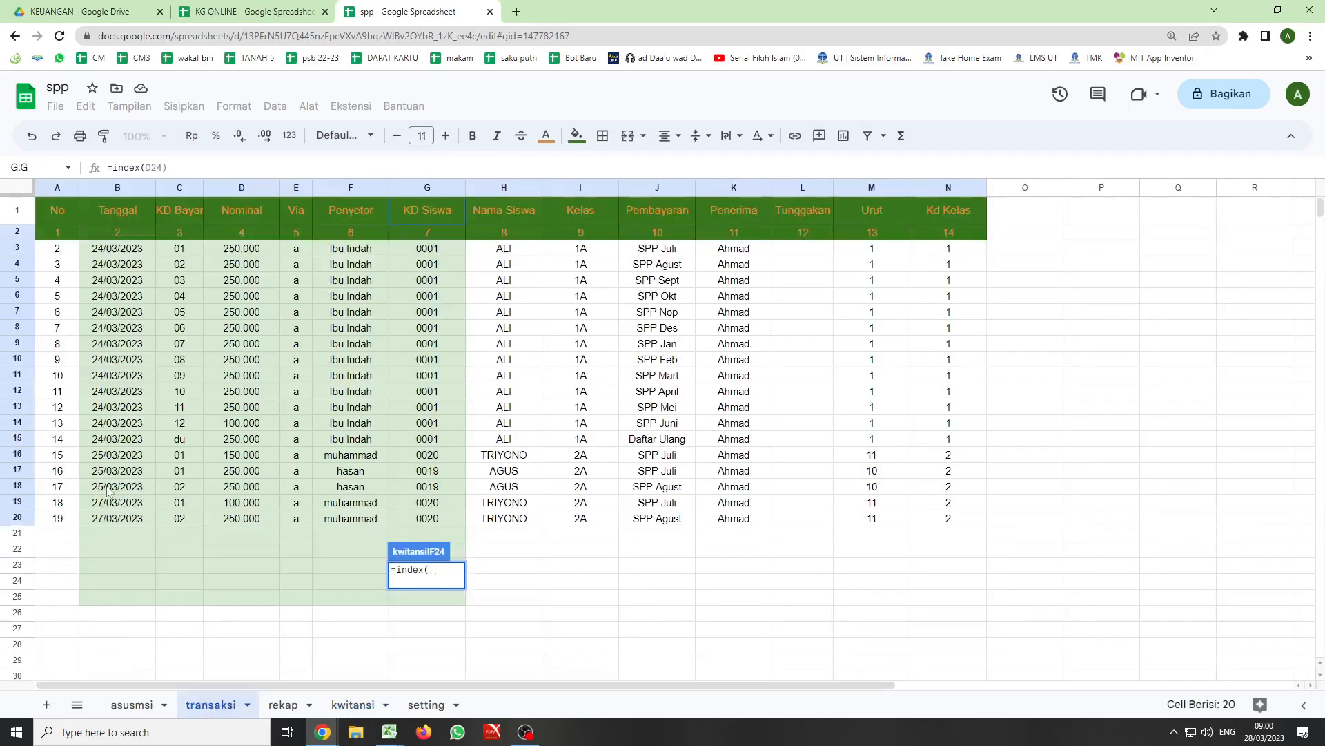
{"action": "left_click", "coordinate": [417, 188]}
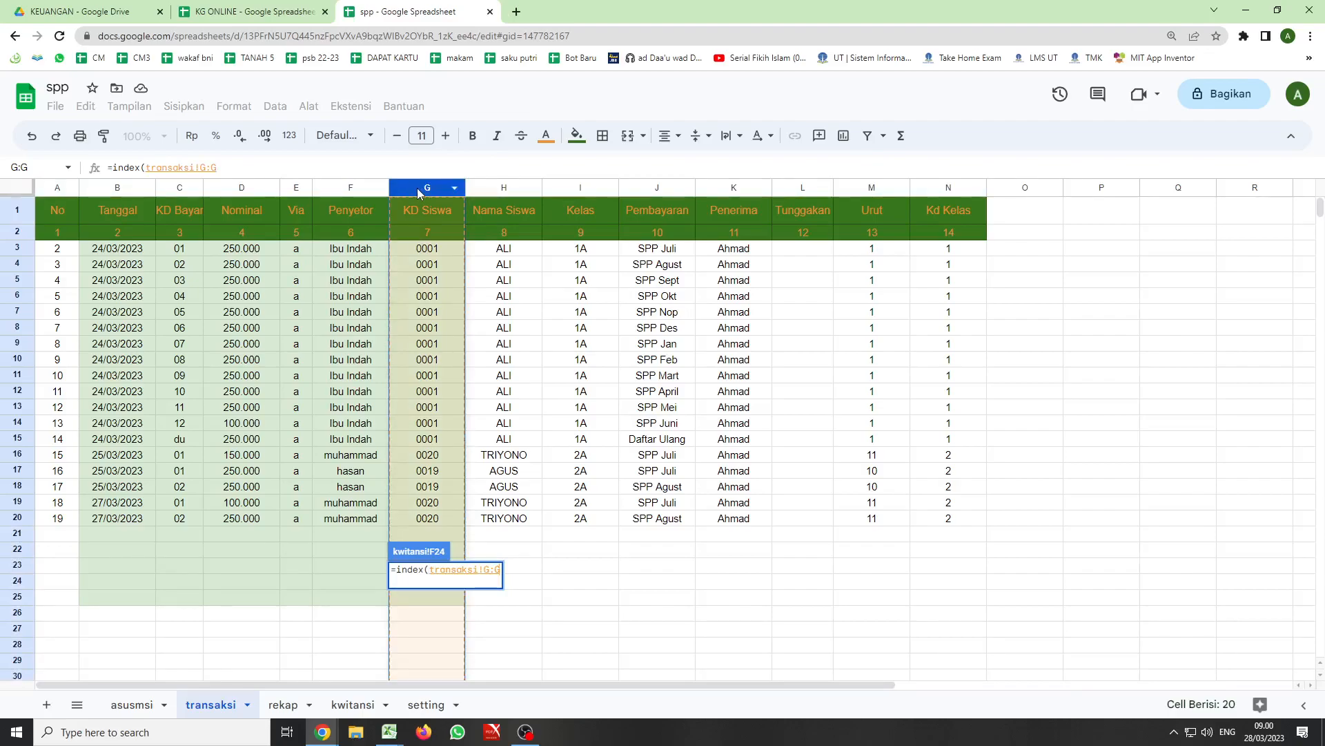
{"action": "type", "text": ";"}
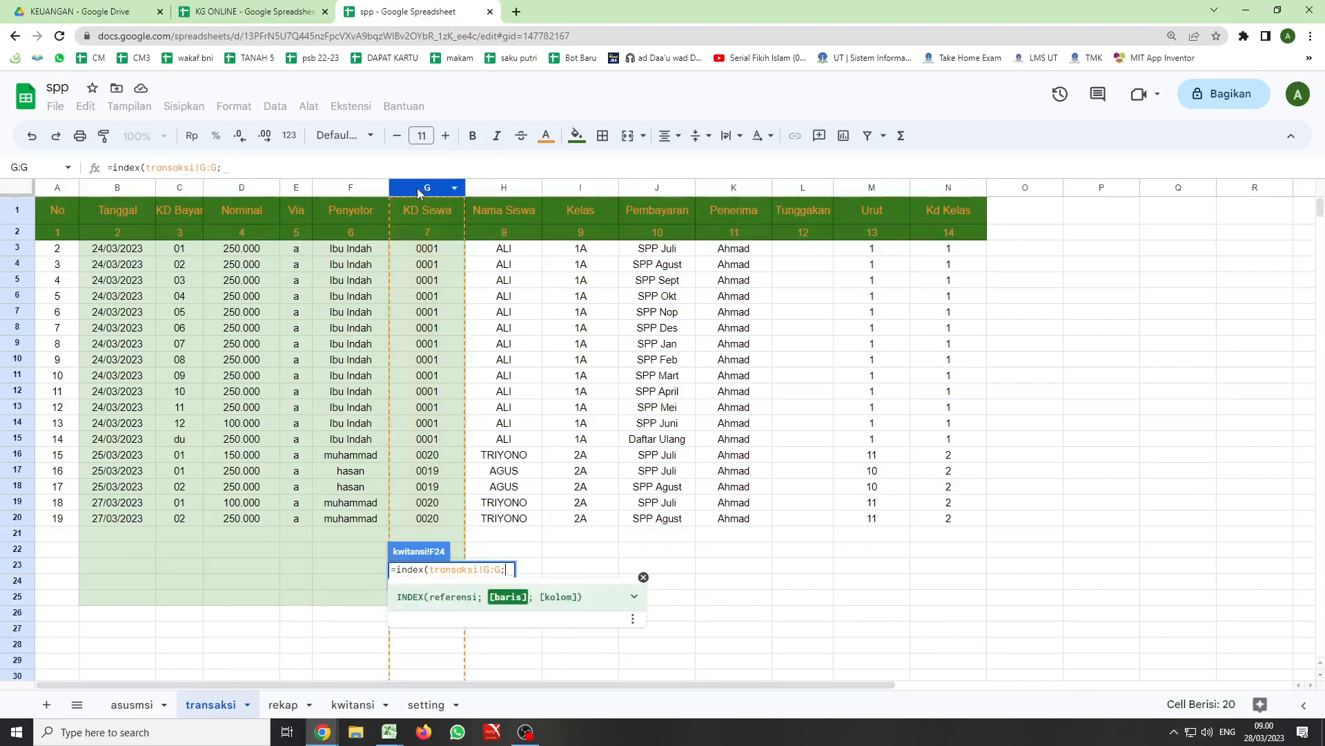
{"action": "left_click", "coordinate": [353, 705]}
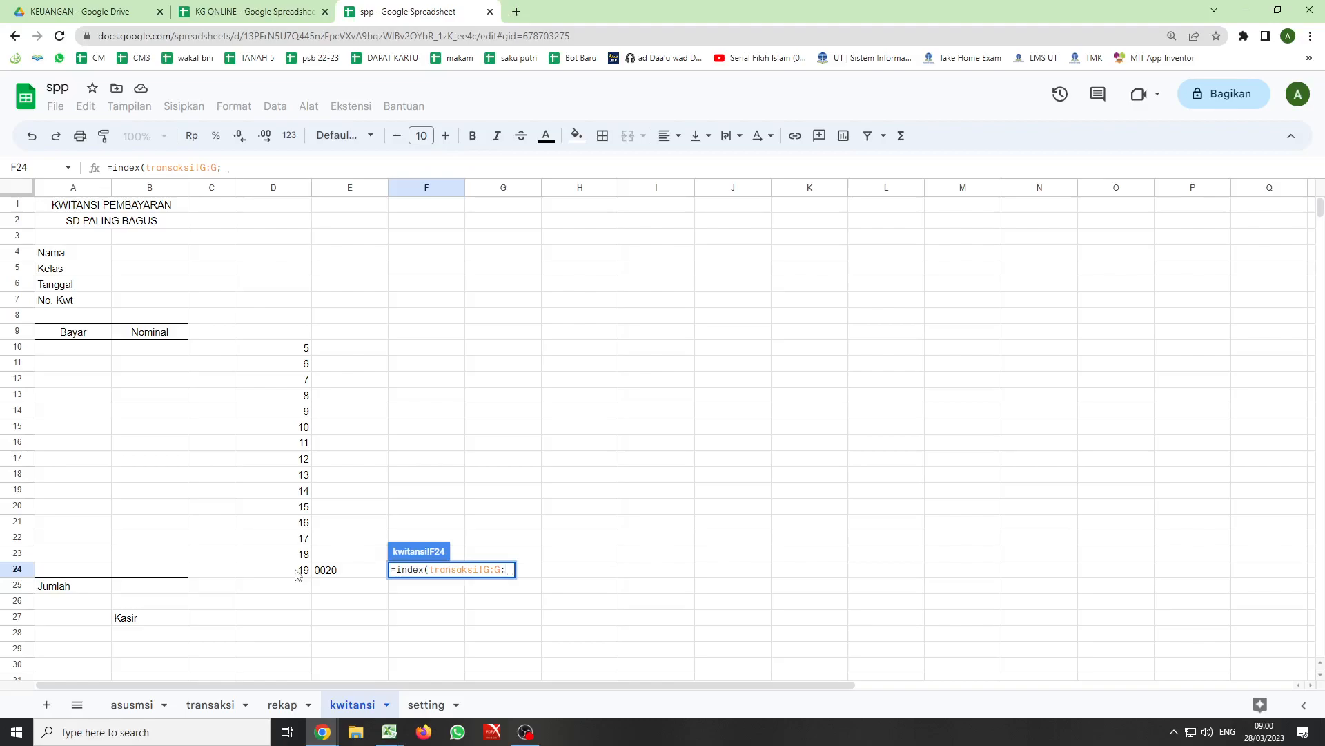
{"action": "left_click", "coordinate": [298, 574]}
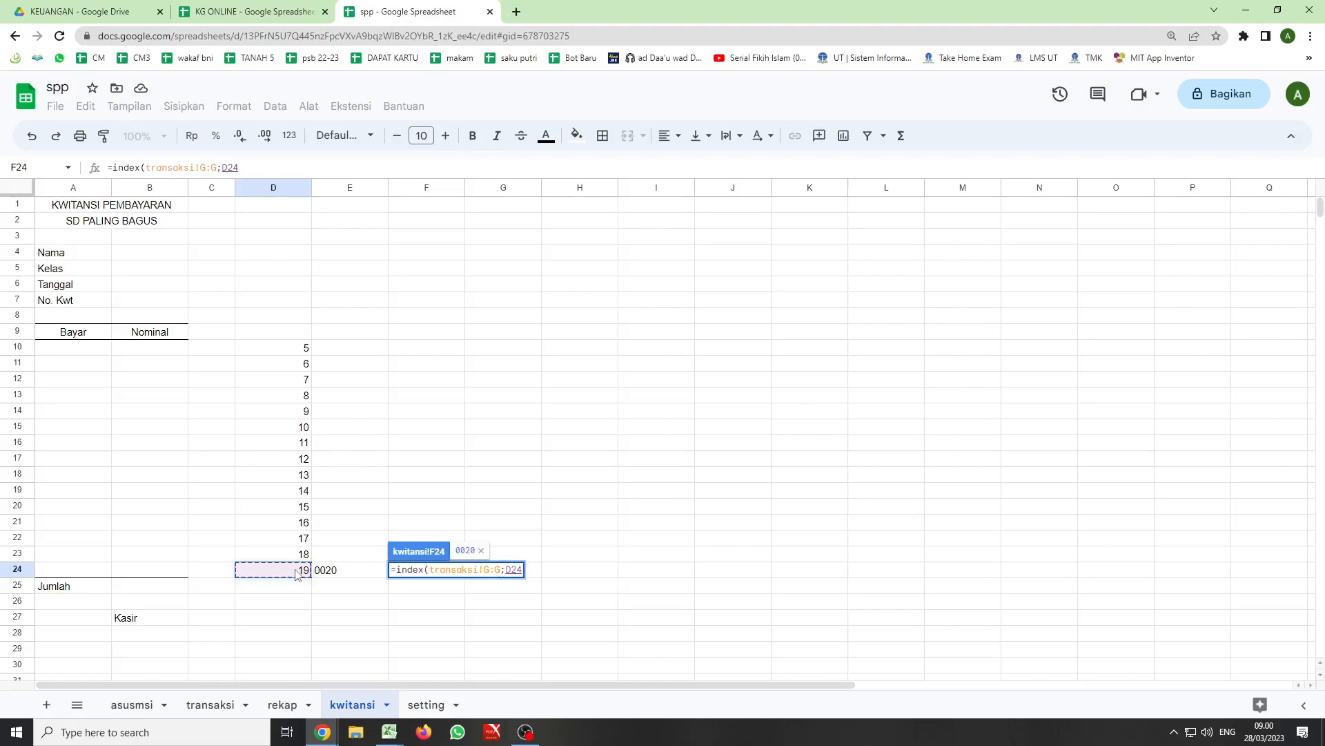
{"action": "type", "text": ";"}
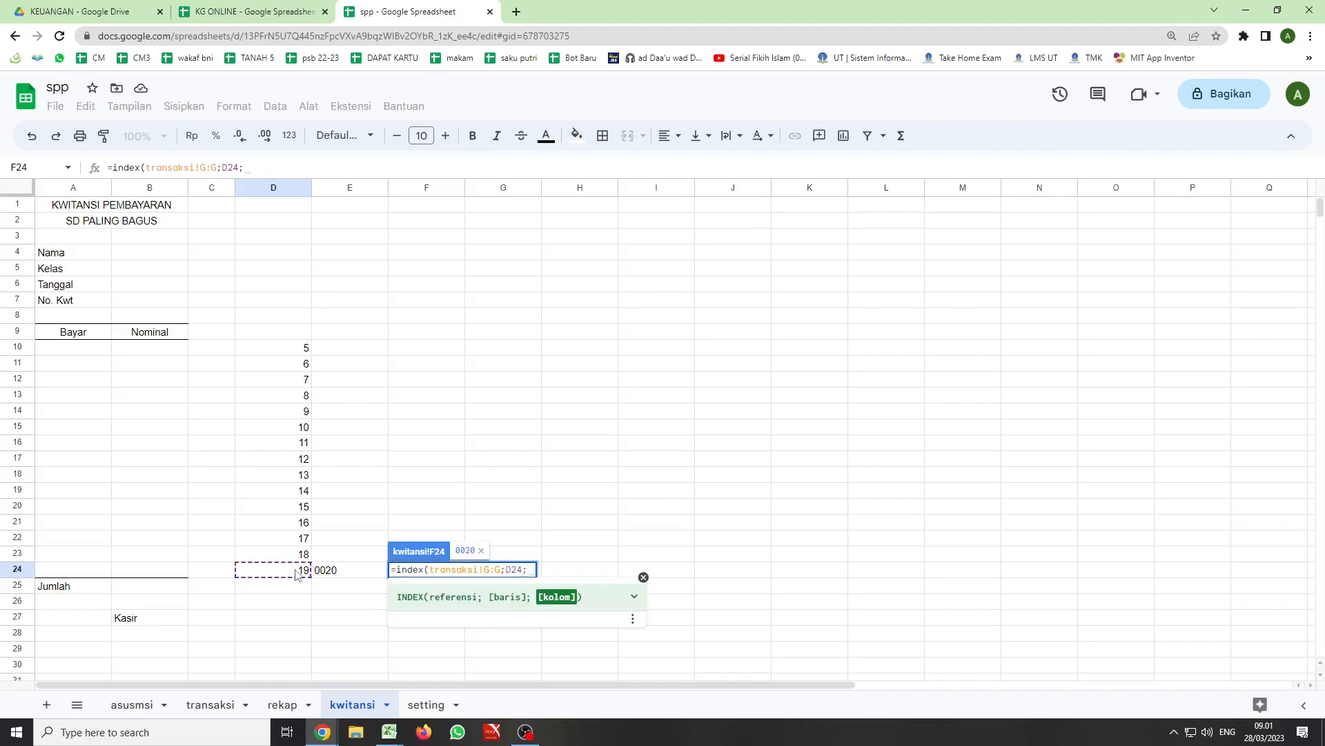
{"action": "type", "text": ")"}
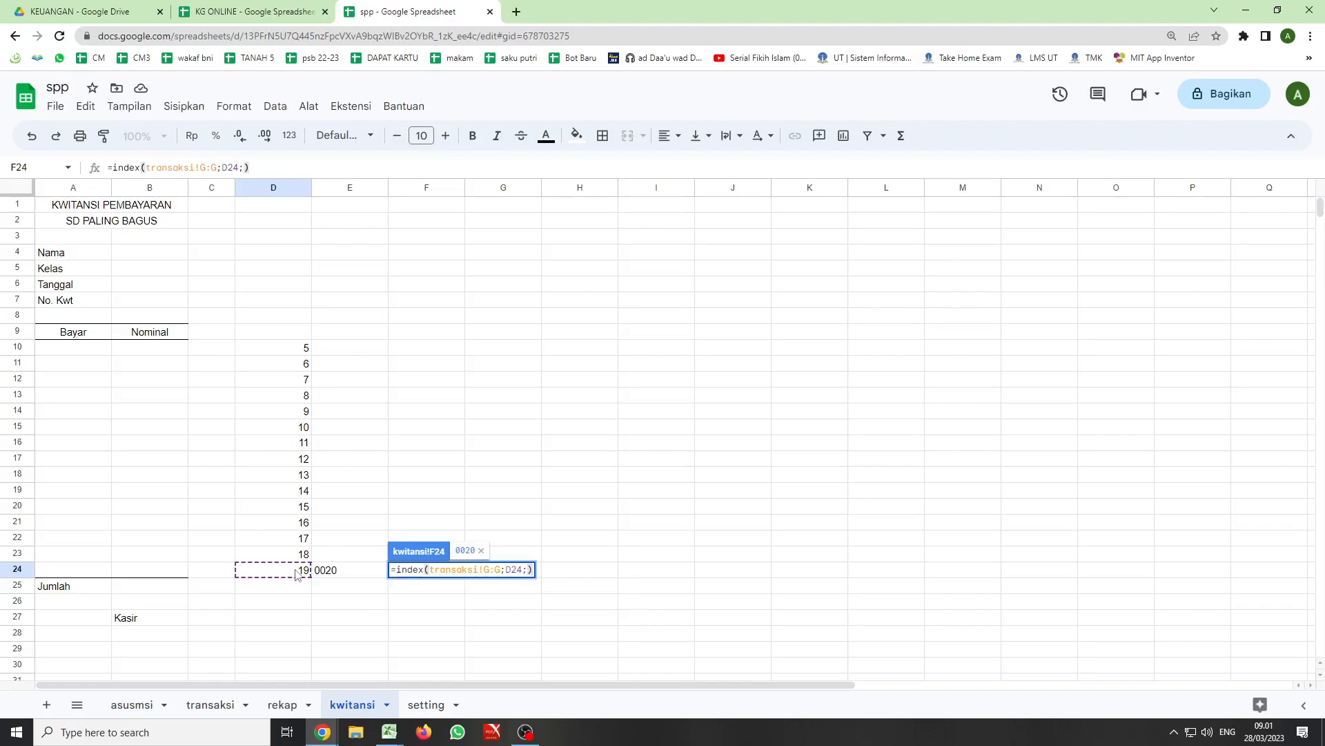
{"action": "key", "text": "Return"}
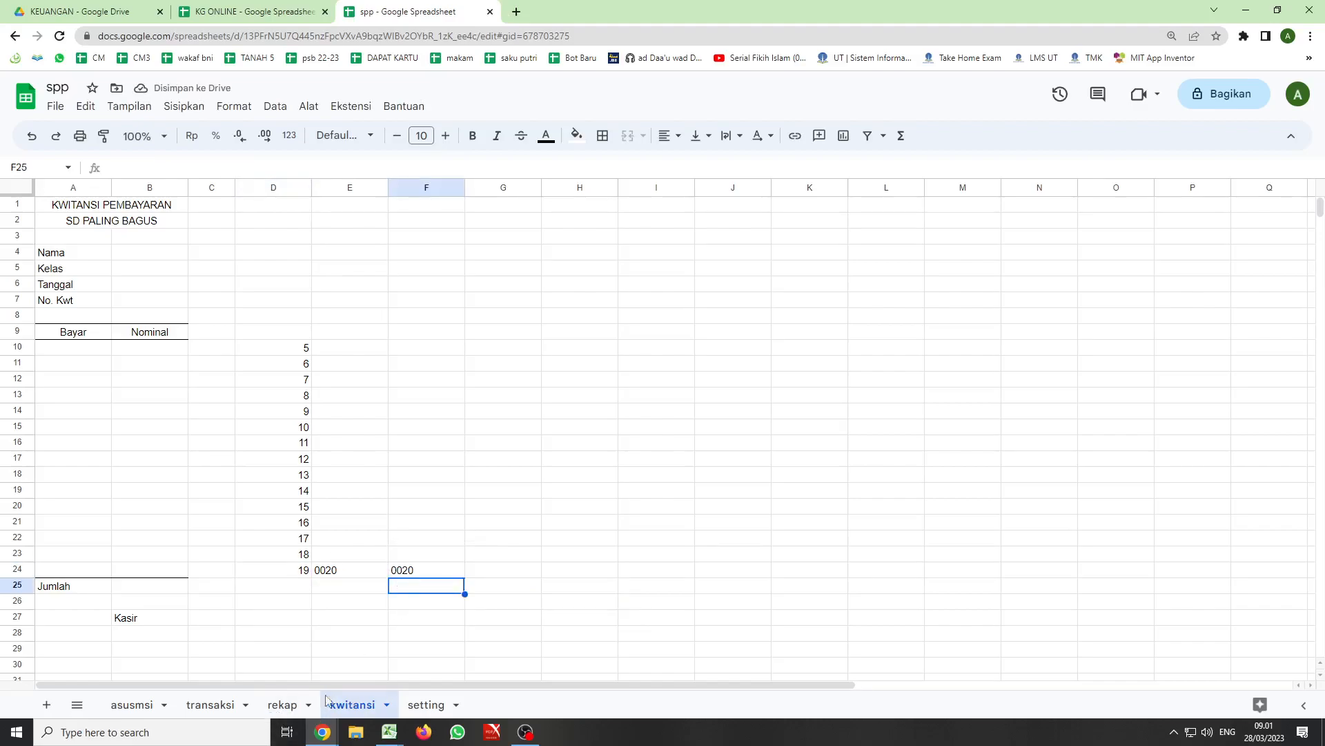
- Clear the last payment entry in B20:G20 of the transaksi sheet and check the lookup formula in kwitansi cell F24
{"action": "left_click", "coordinate": [210, 705]}
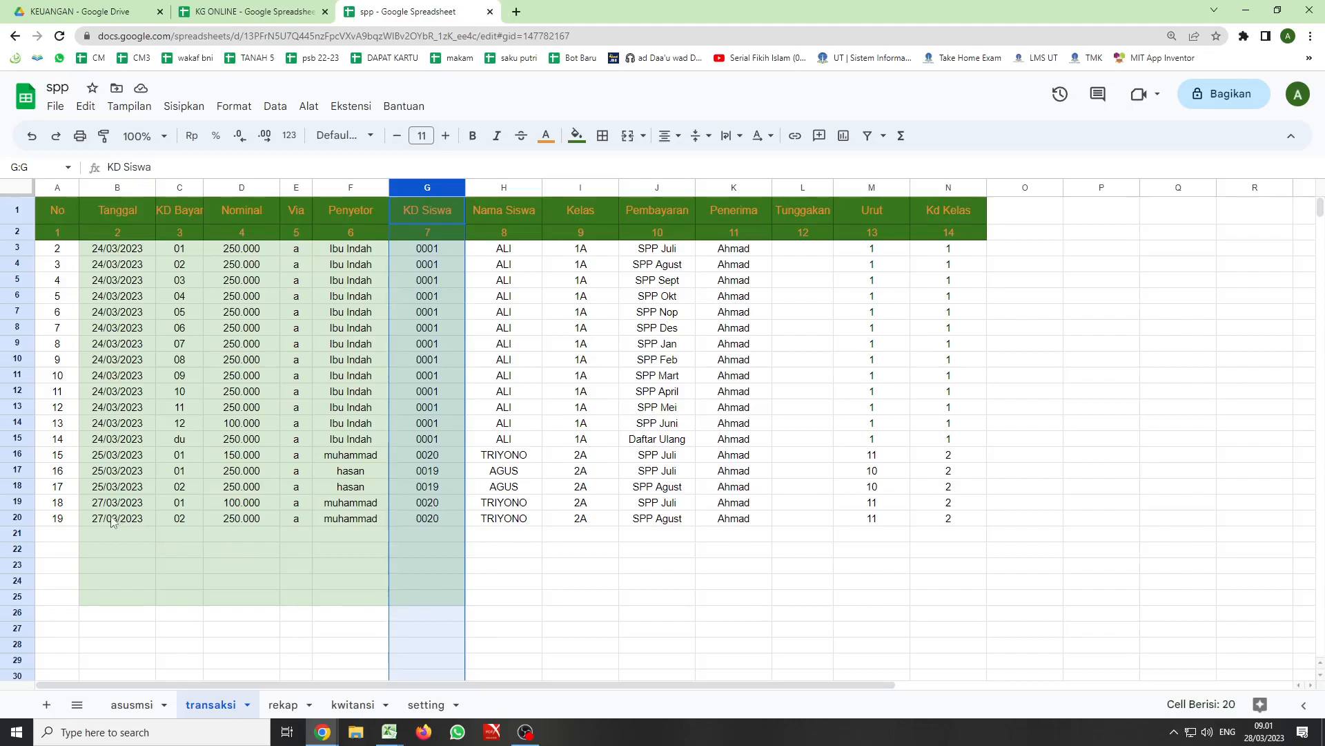
{"action": "left_click_drag", "start_coordinate": [99, 524], "coordinate": [417, 526]}
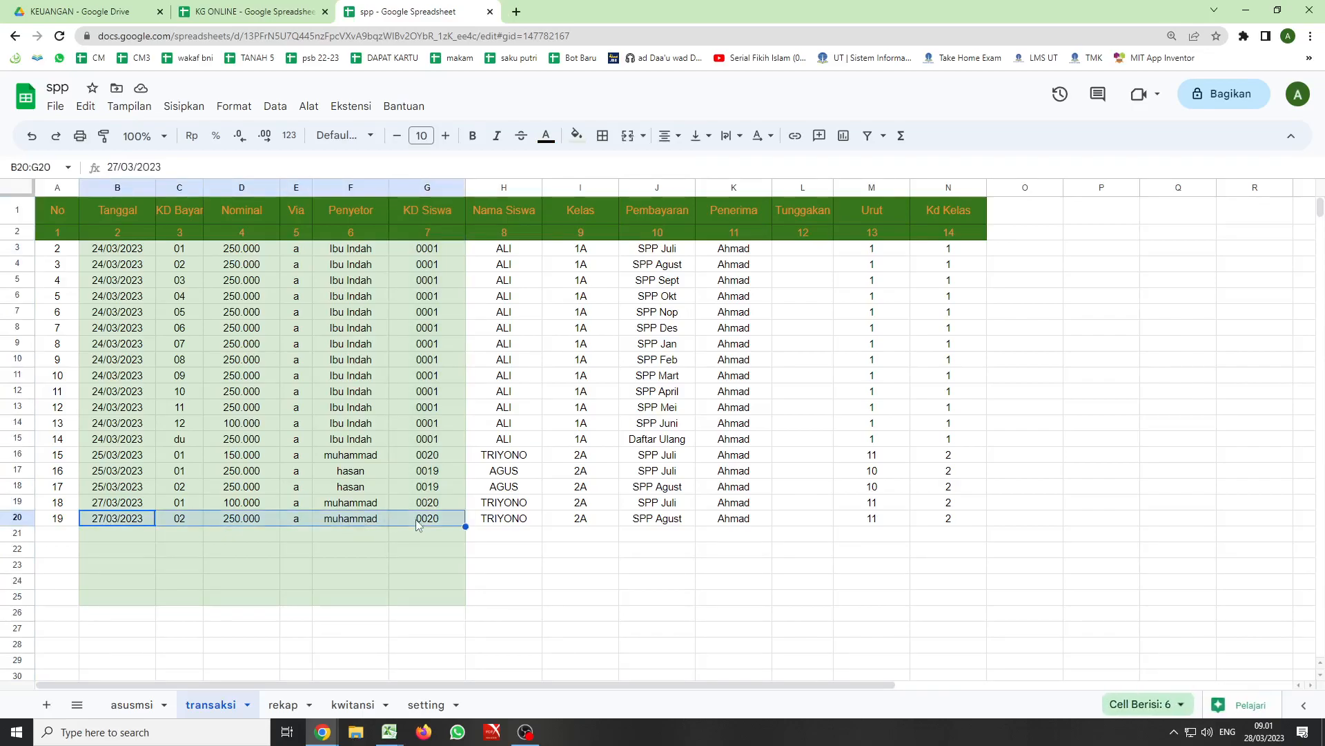
{"action": "key", "text": "Delete"}
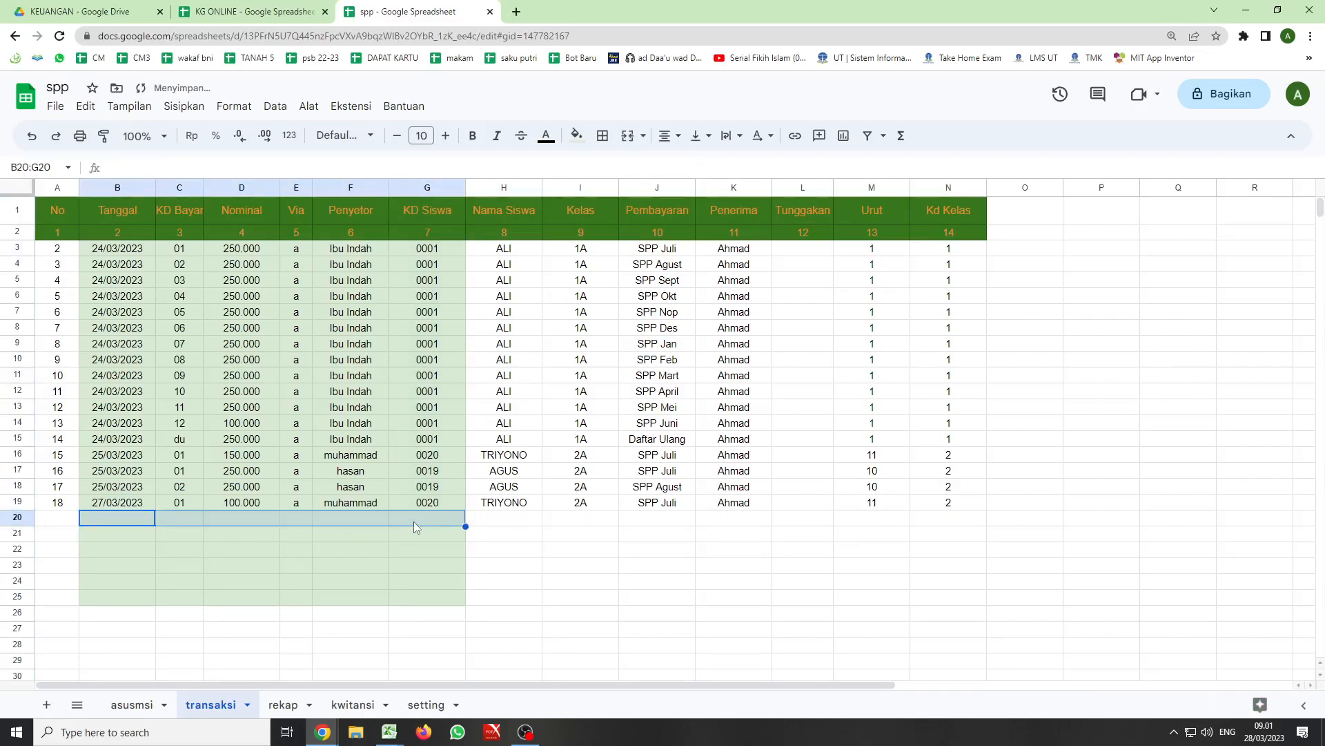
{"action": "left_click", "coordinate": [349, 706]}
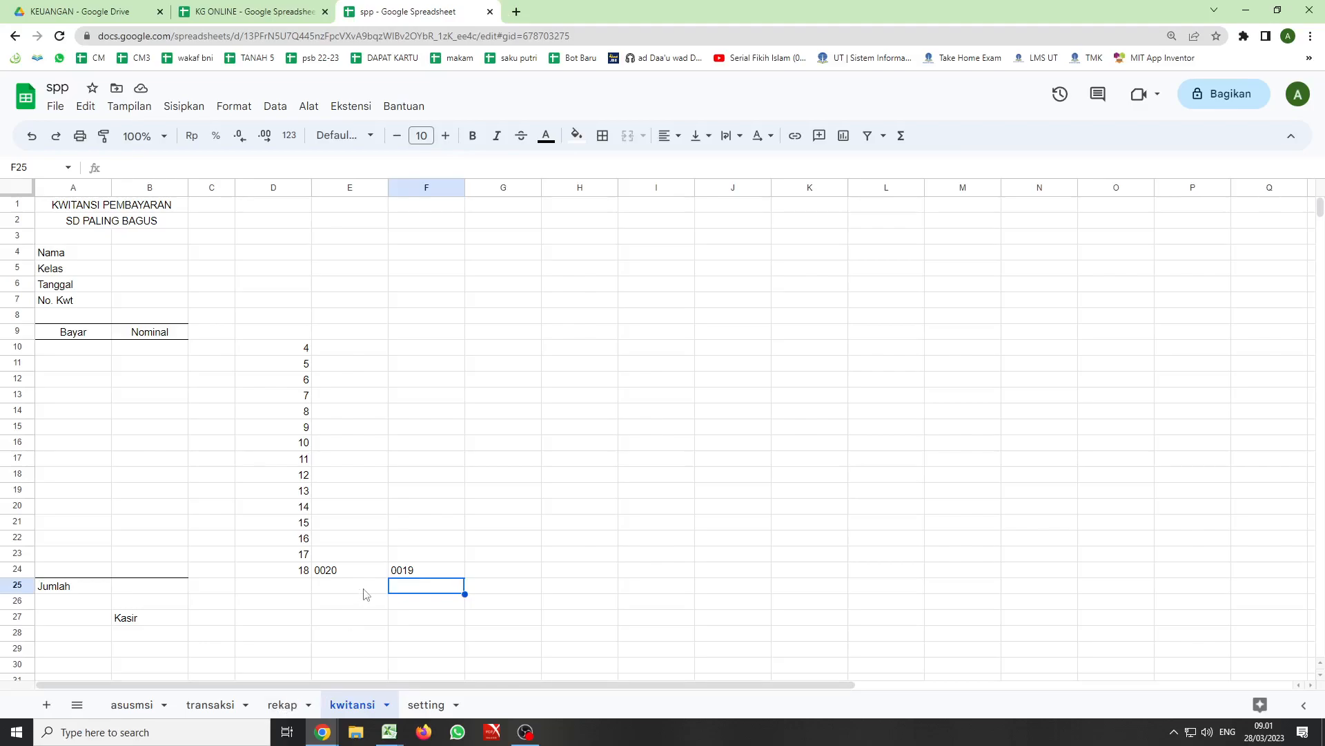
{"action": "left_click", "coordinate": [405, 576]}
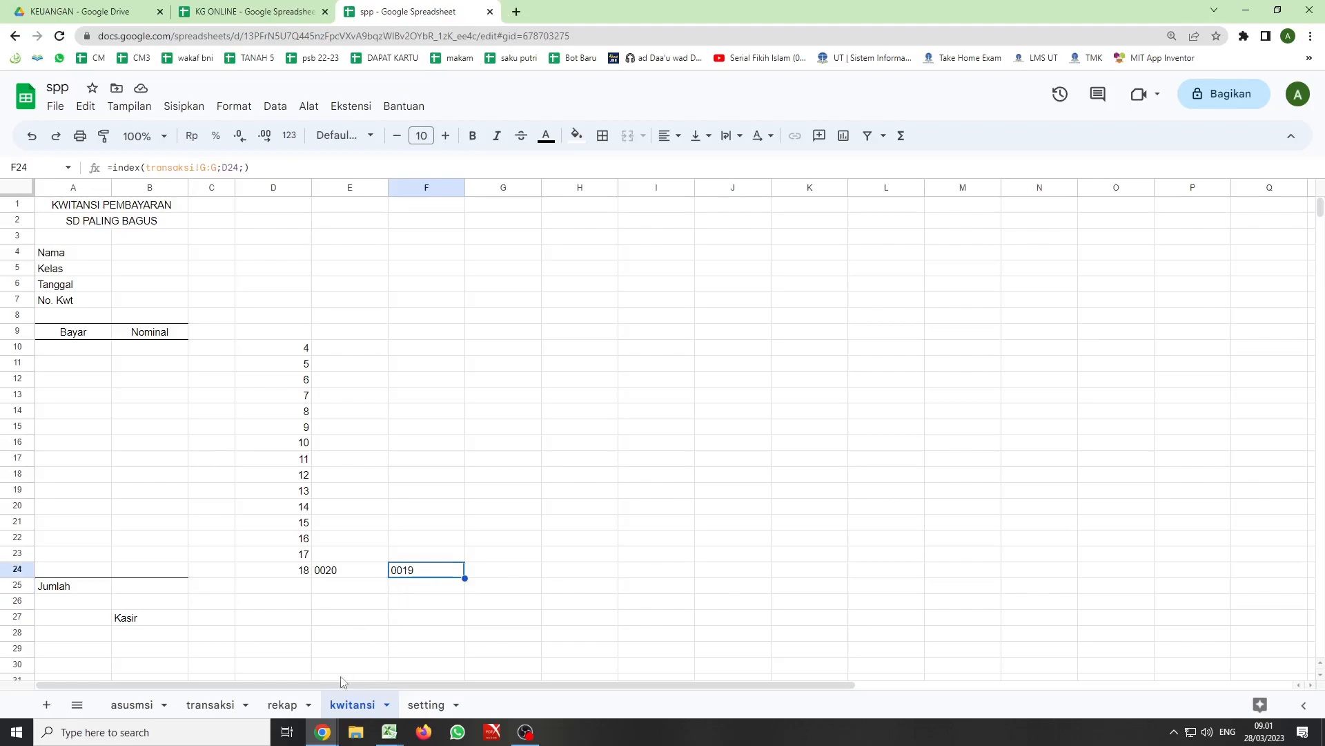
- Check the last No entry in transaksi, then change the kwitansi F24 formula to =index(transaksi!G:G;D24+1;)
{"action": "left_click", "coordinate": [211, 704]}
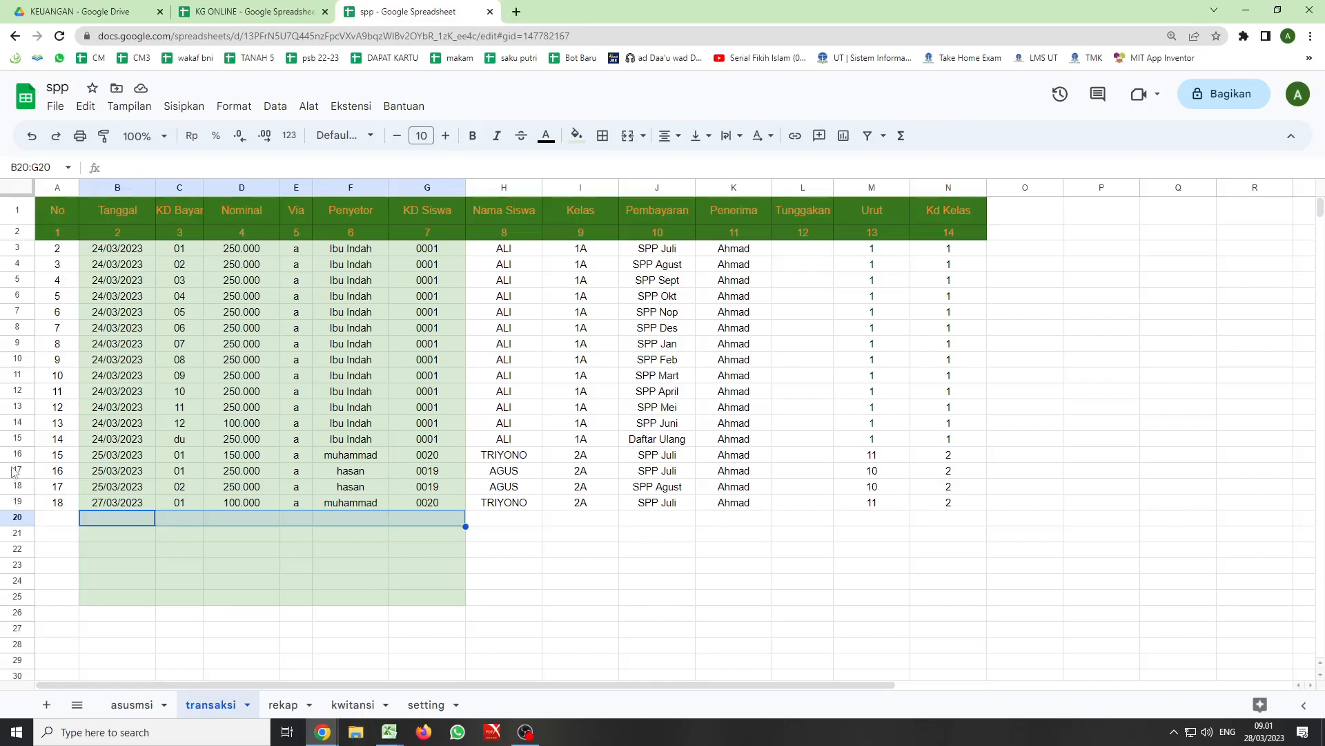
{"action": "left_click", "coordinate": [60, 502]}
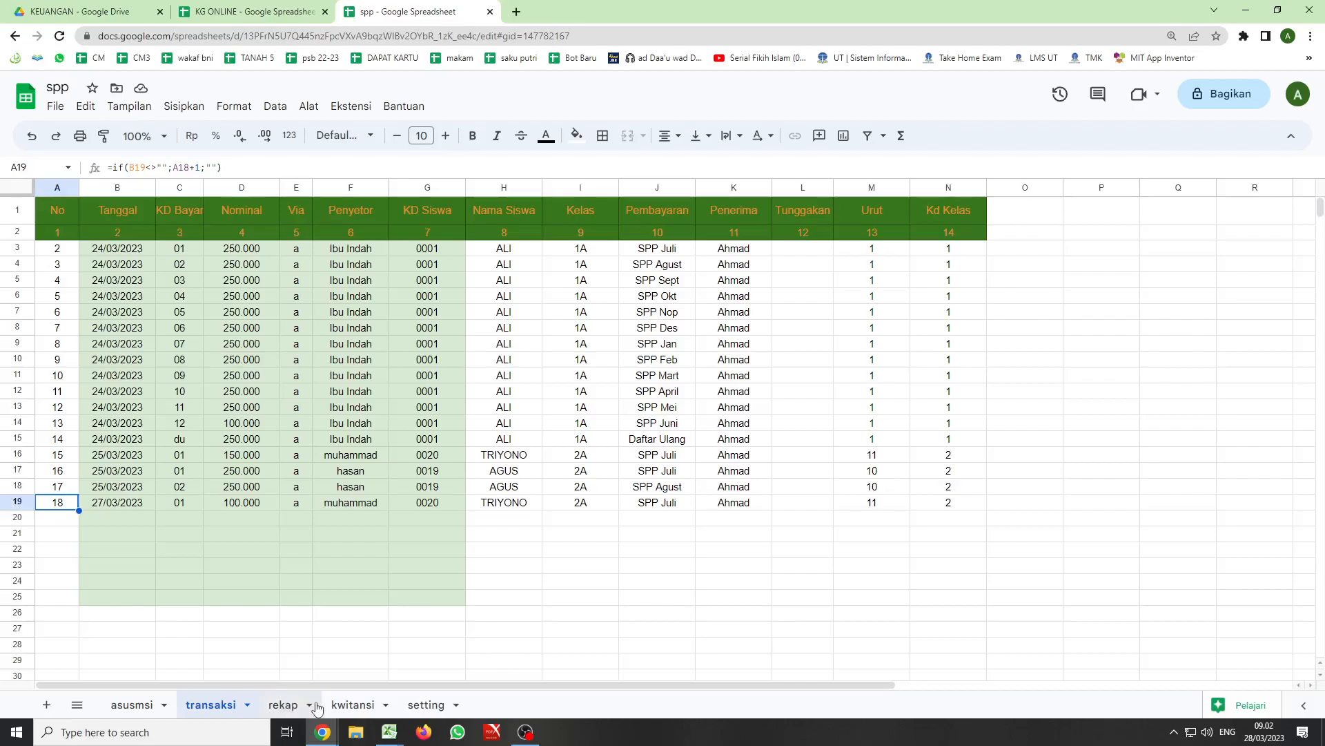
{"action": "left_click", "coordinate": [352, 704]}
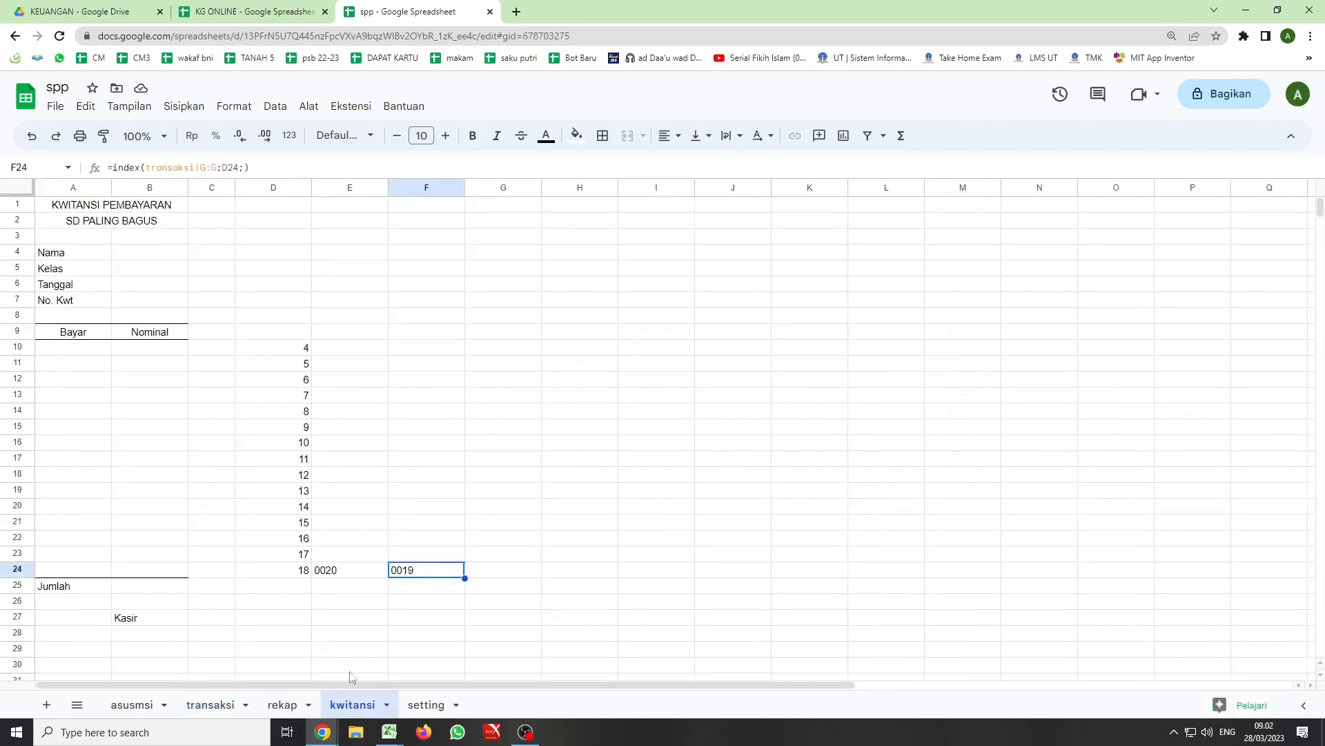
{"action": "left_click", "coordinate": [241, 168]}
{"action": "type", "text": "+1"}
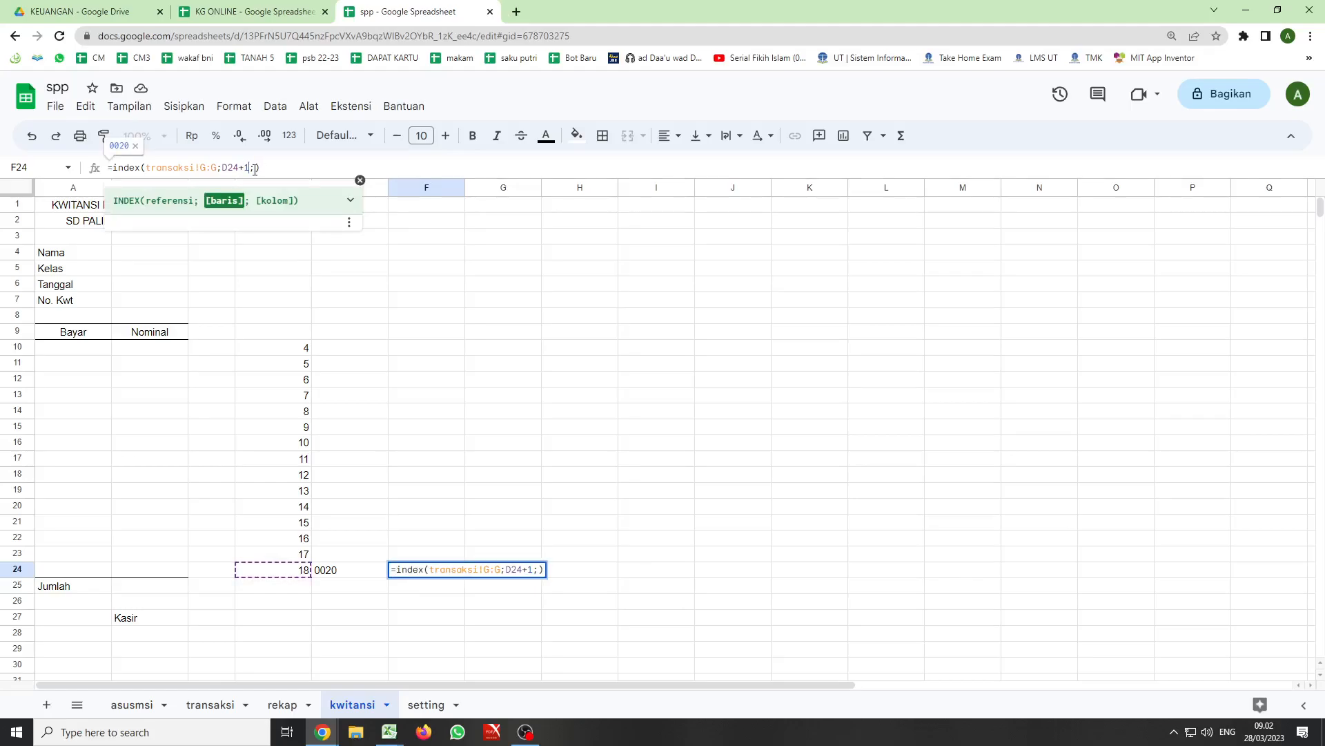
{"action": "key", "text": "Return"}
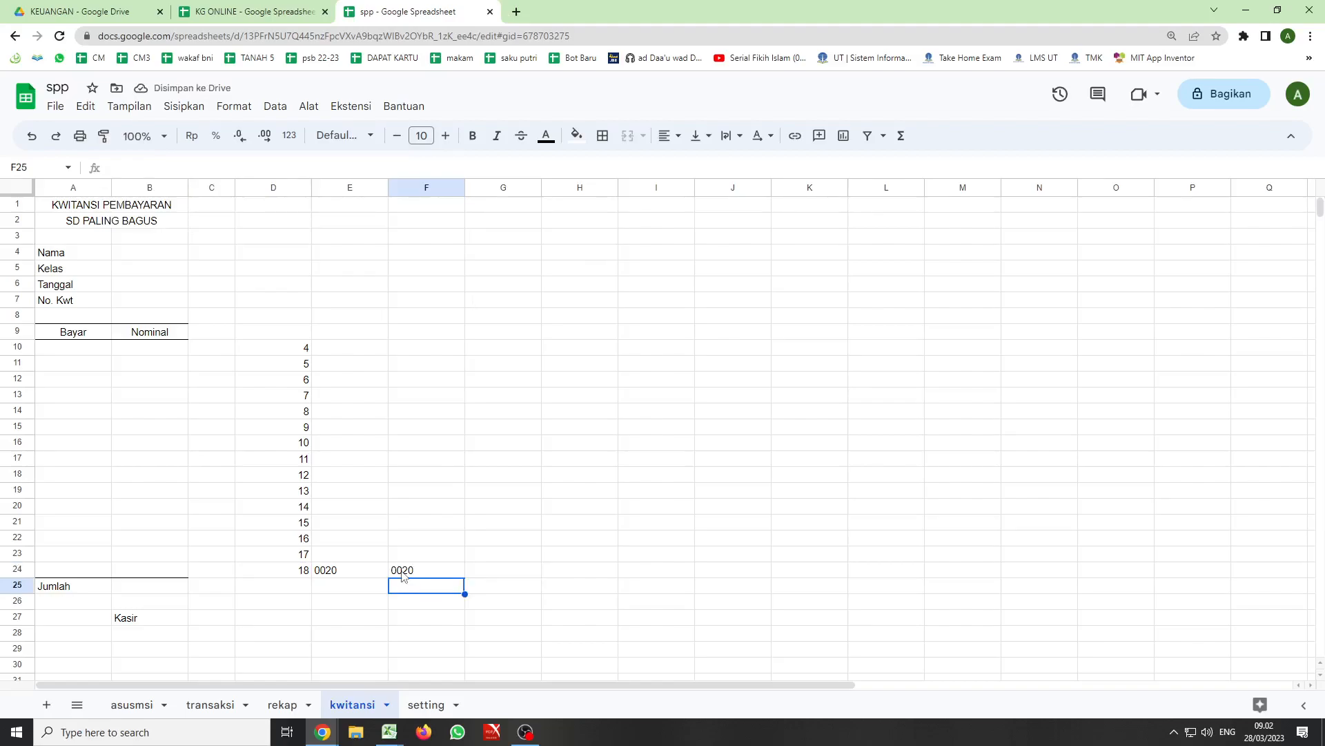
- Move the INDEX formula from F24 to E24 of the kwitansi sheet, replacing the VLOOKUP formula there
{"action": "left_click", "coordinate": [346, 578]}
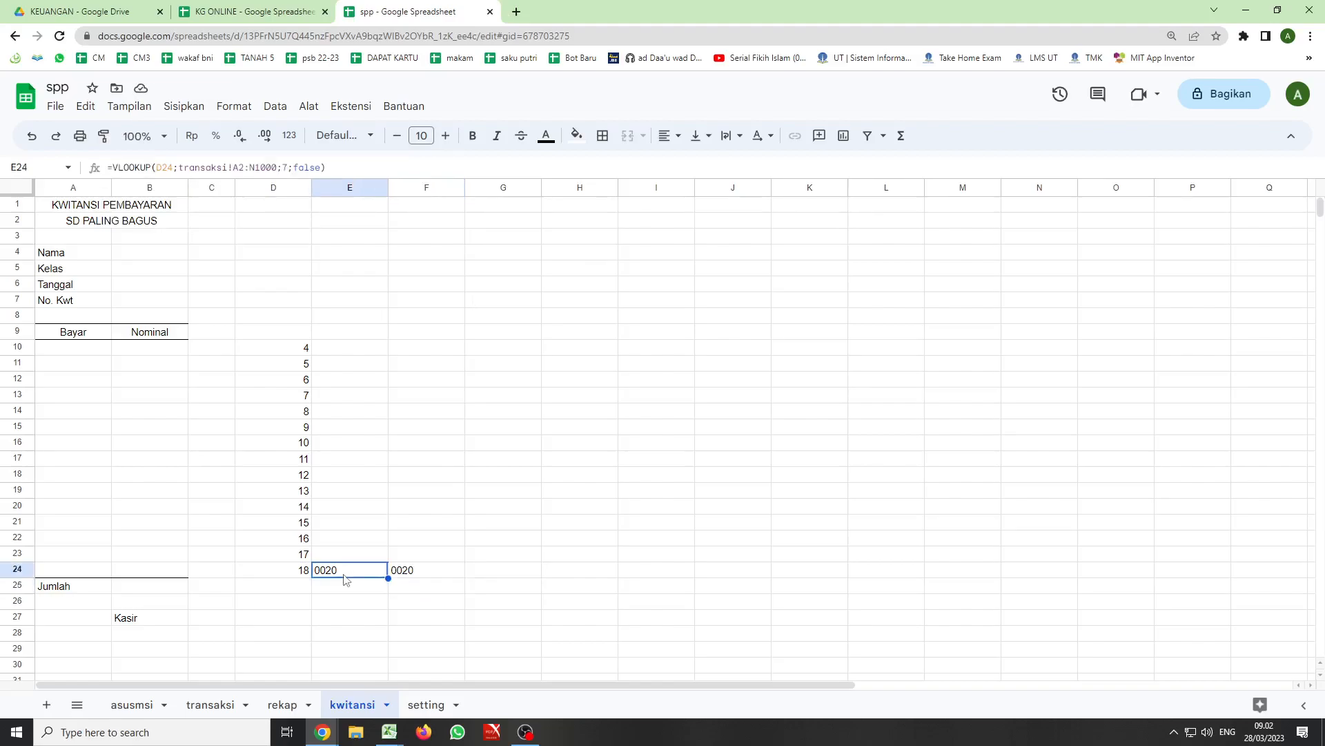
{"action": "left_click", "coordinate": [406, 574]}
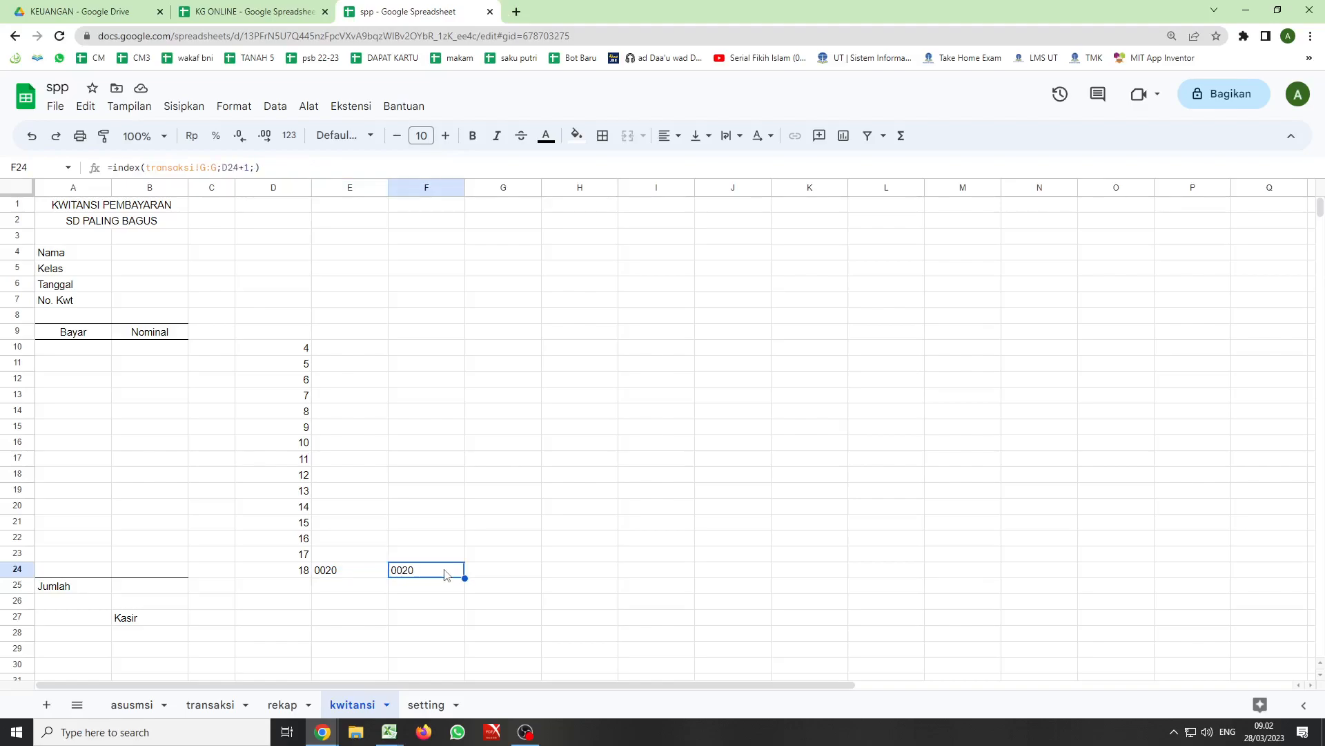
{"action": "key", "text": "ctrl+c"}
{"action": "left_click", "coordinate": [347, 574]}
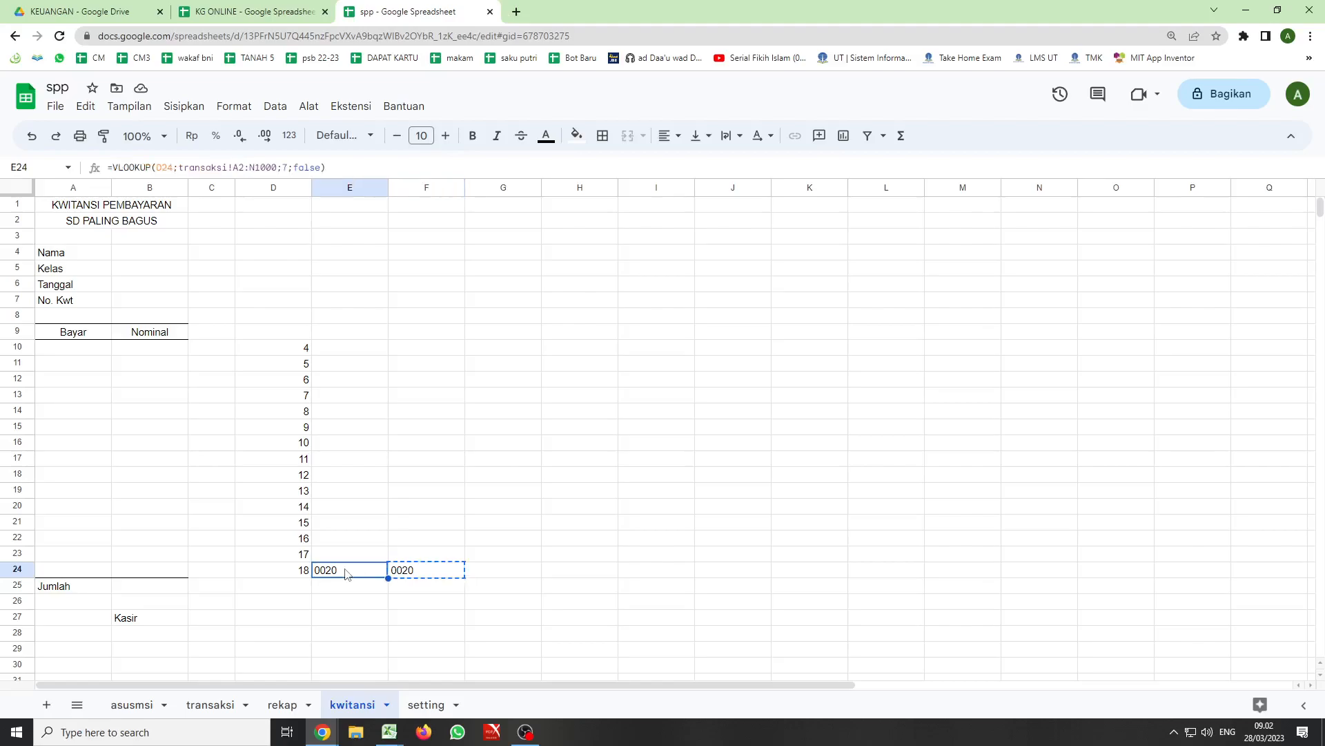
{"action": "key", "text": "ctrl+v"}
{"action": "double_click", "coordinate": [349, 569]}
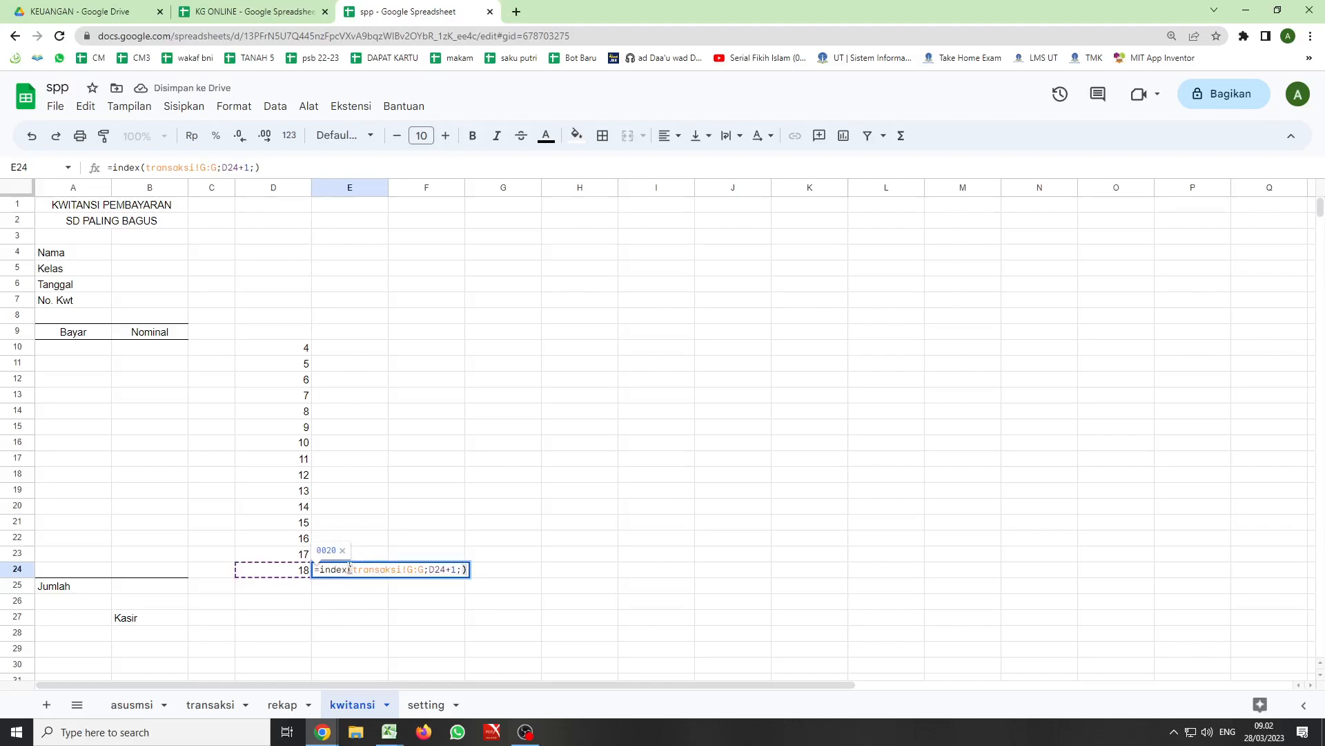
{"action": "key", "text": "Return"}
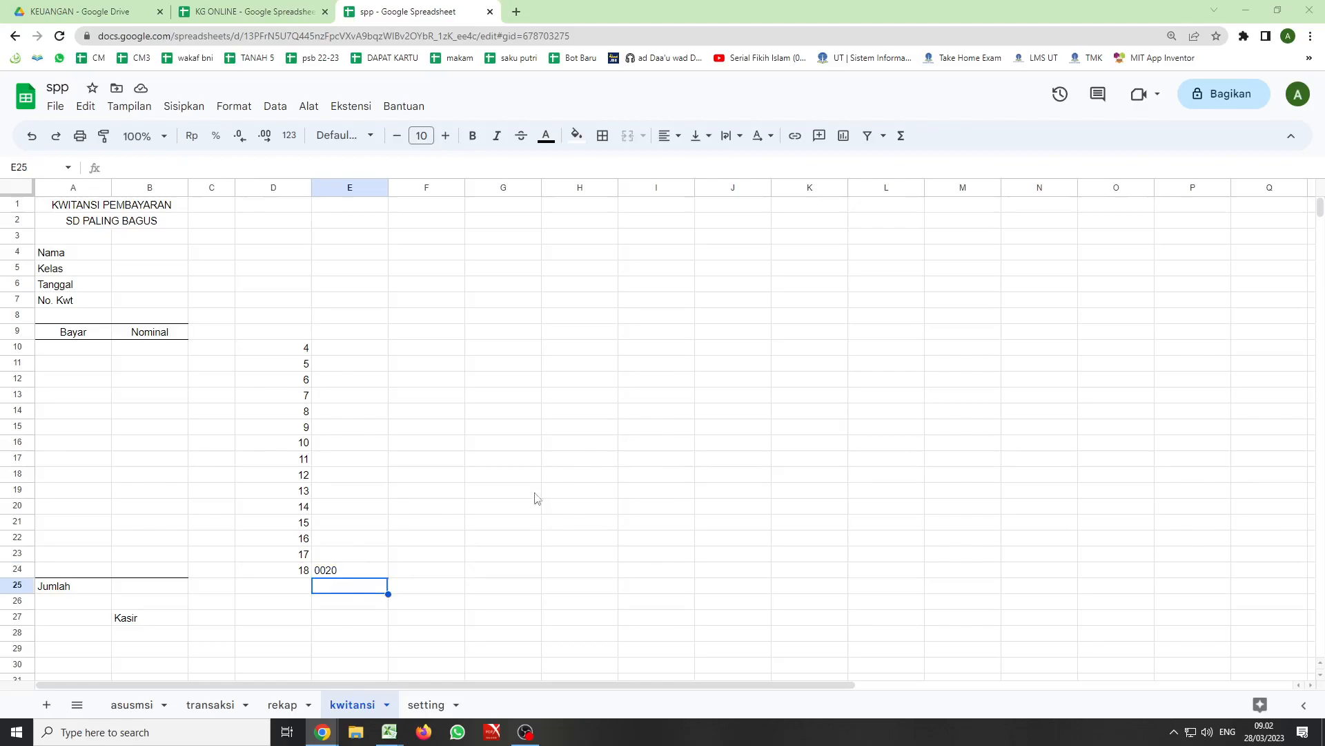
- Start wrapping the INDEX formula in E24 in an IF function with the condition D24>0
{"action": "left_click", "coordinate": [325, 569]}
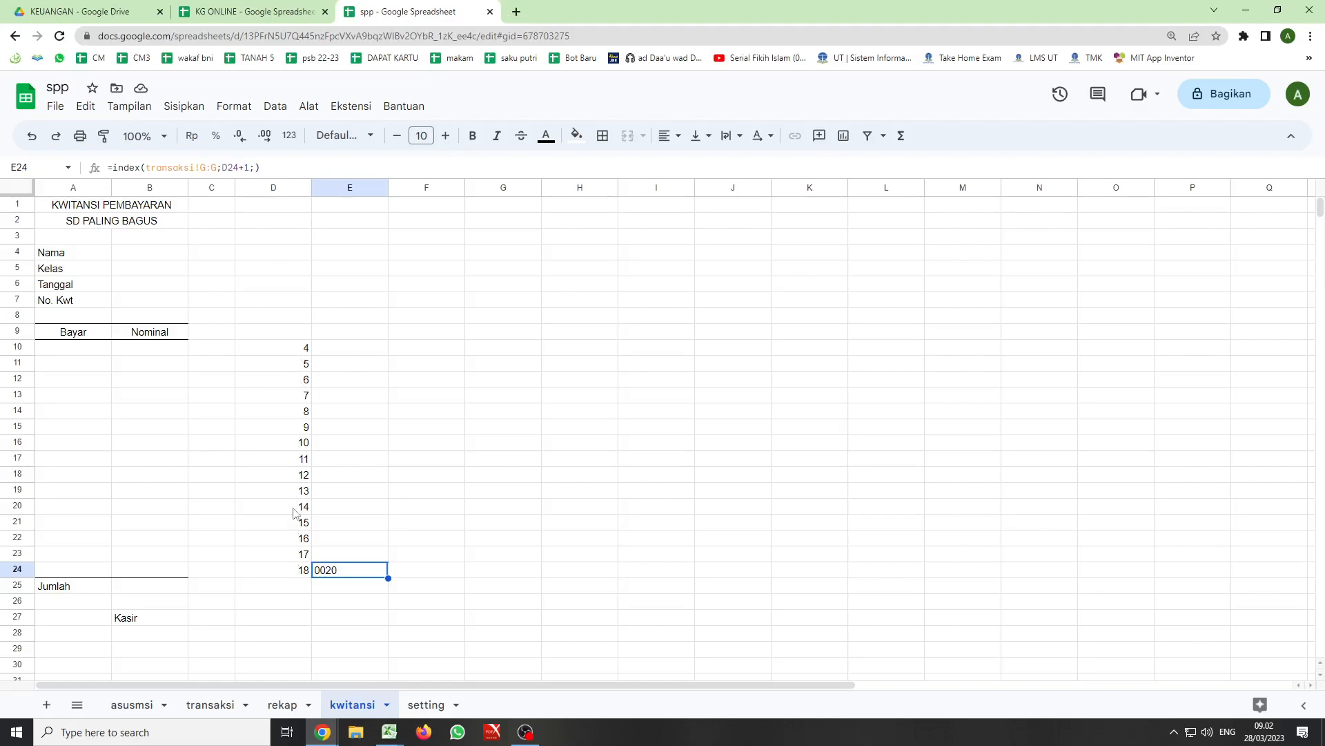
{"action": "left_click_drag", "start_coordinate": [304, 333], "coordinate": [301, 538]}
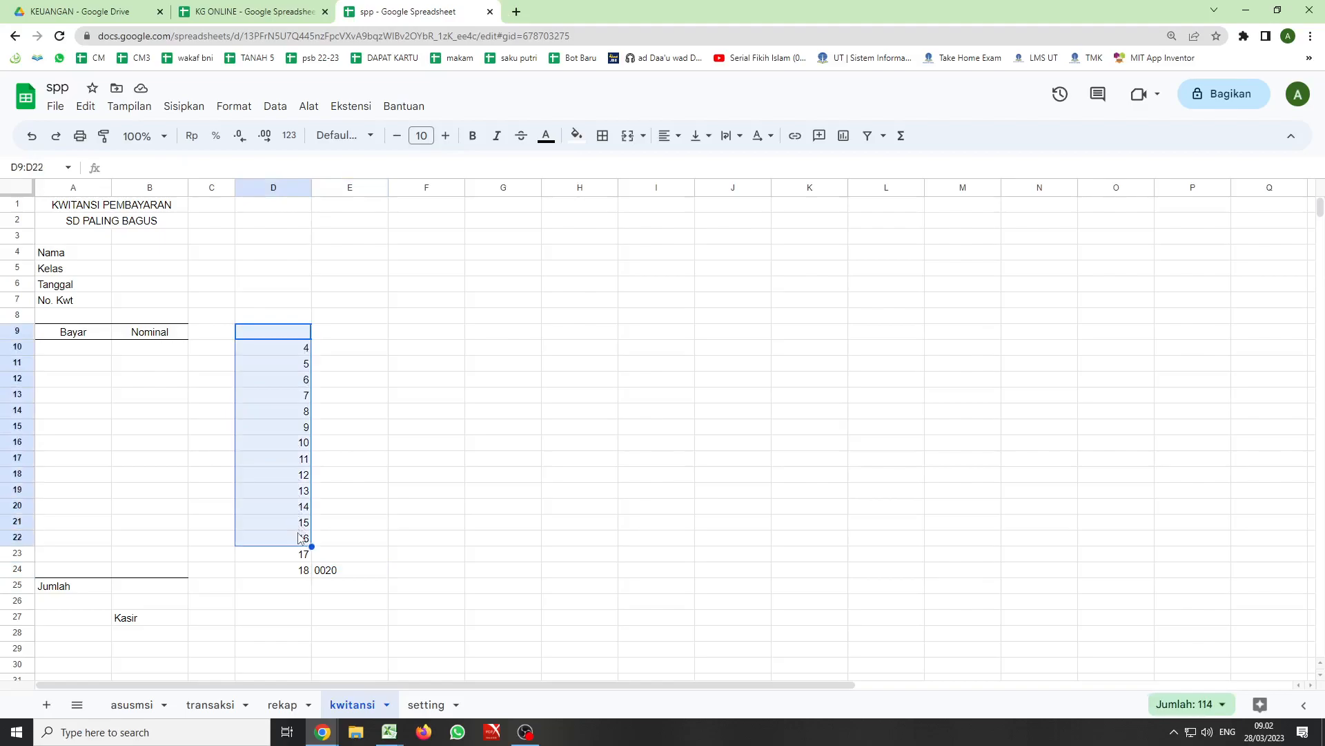
{"action": "left_click", "coordinate": [326, 571]}
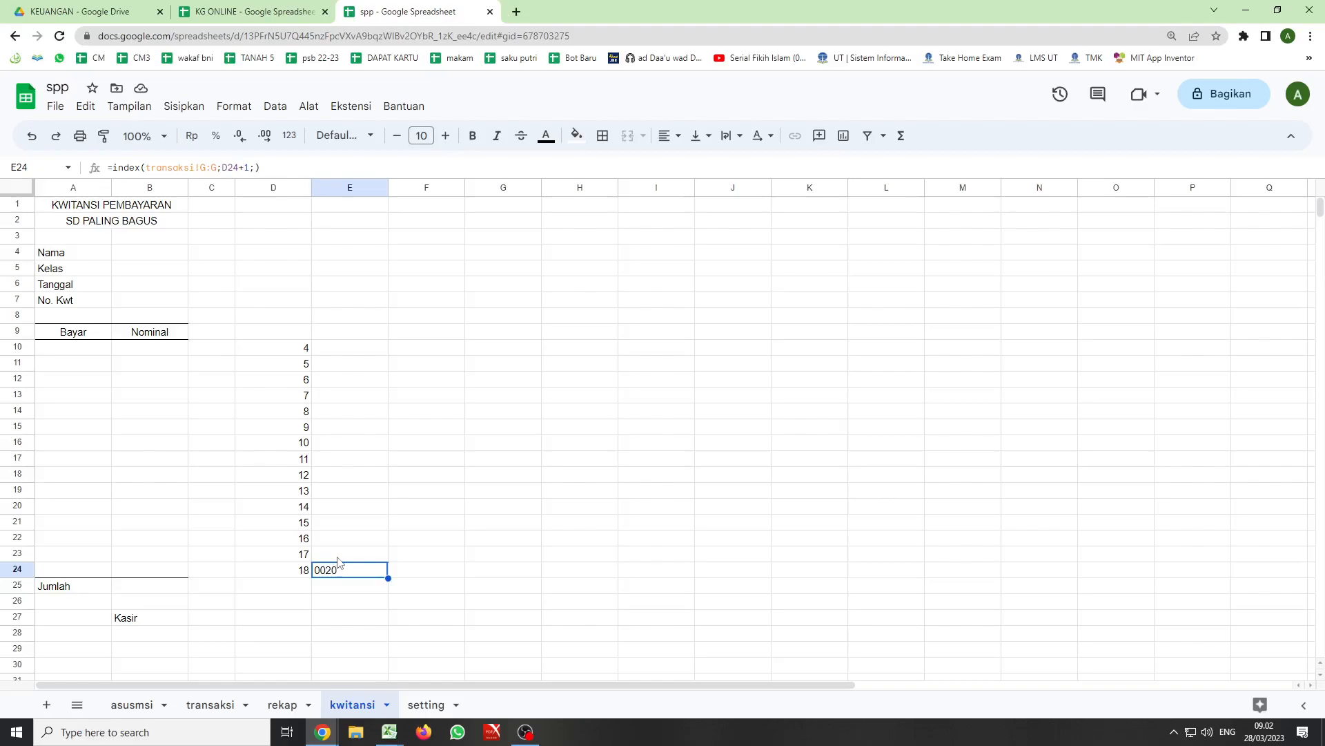
{"action": "left_click", "coordinate": [114, 169]}
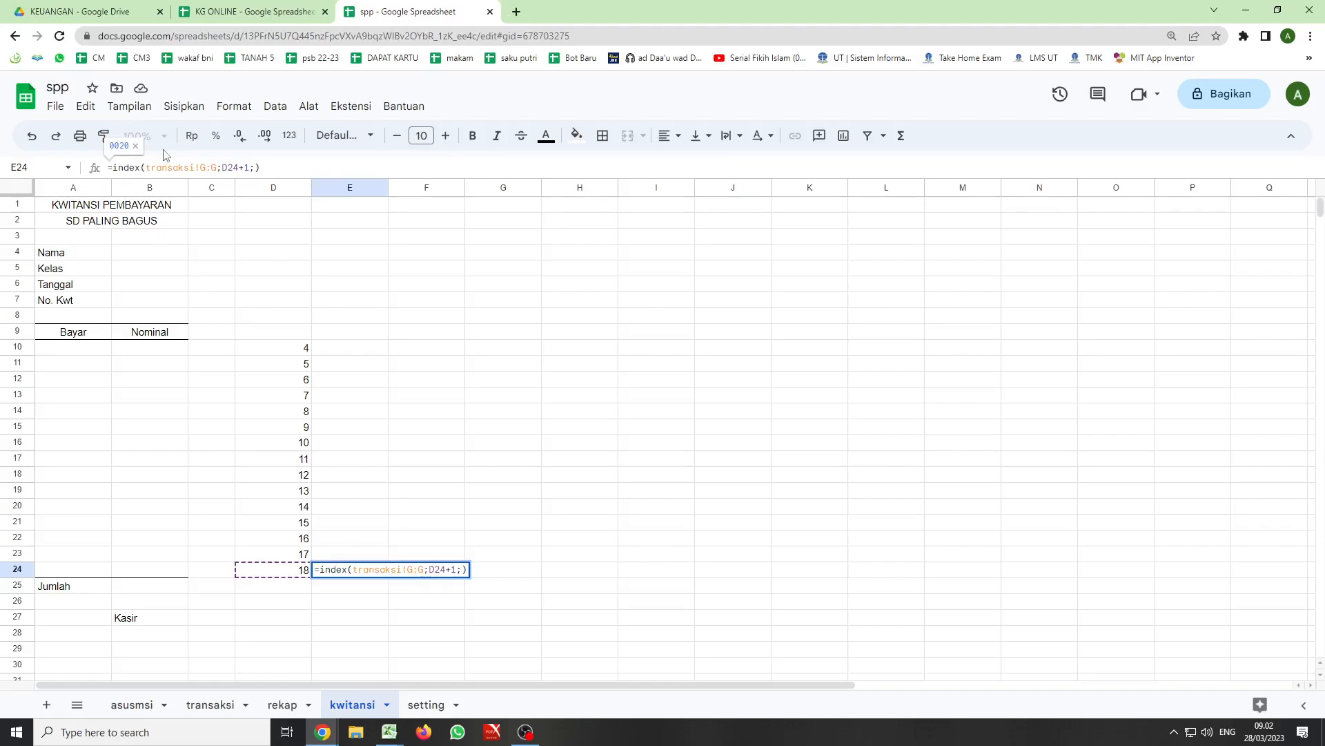
{"action": "type", "text": "if("}
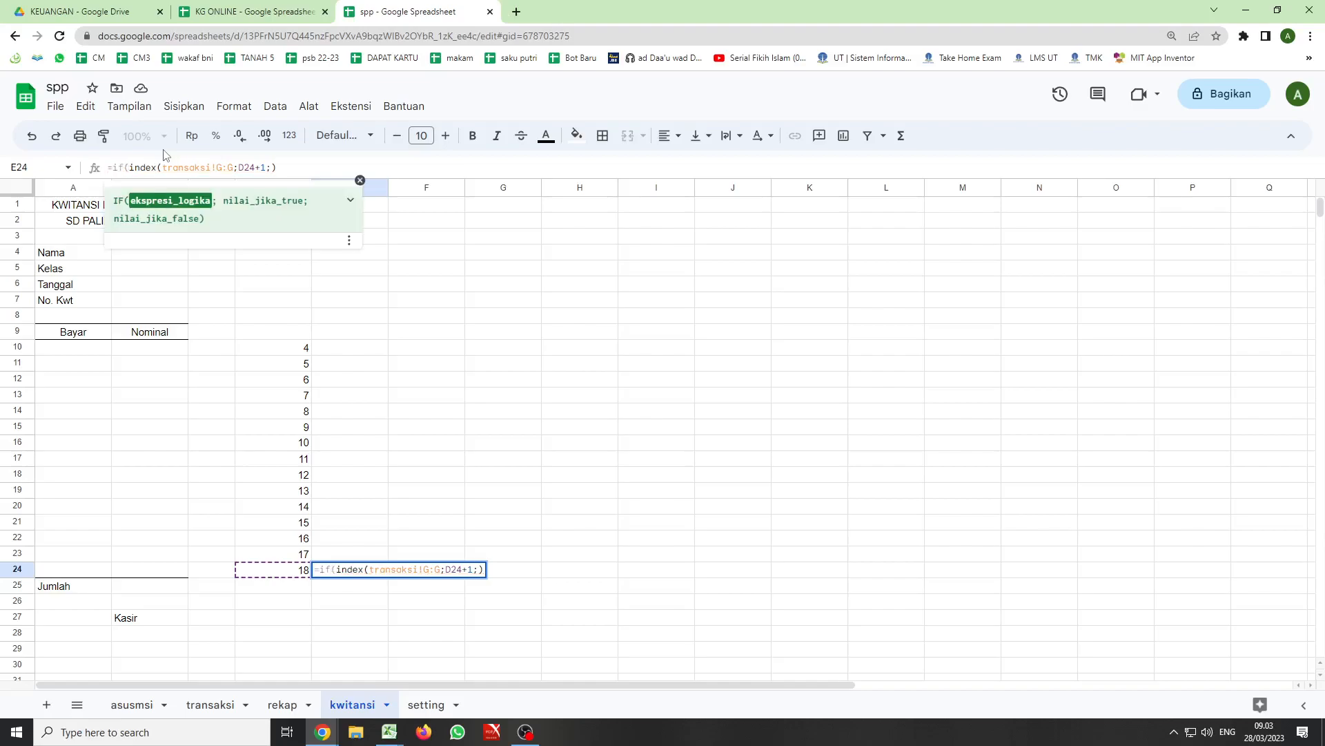
{"action": "left_click", "coordinate": [290, 570]}
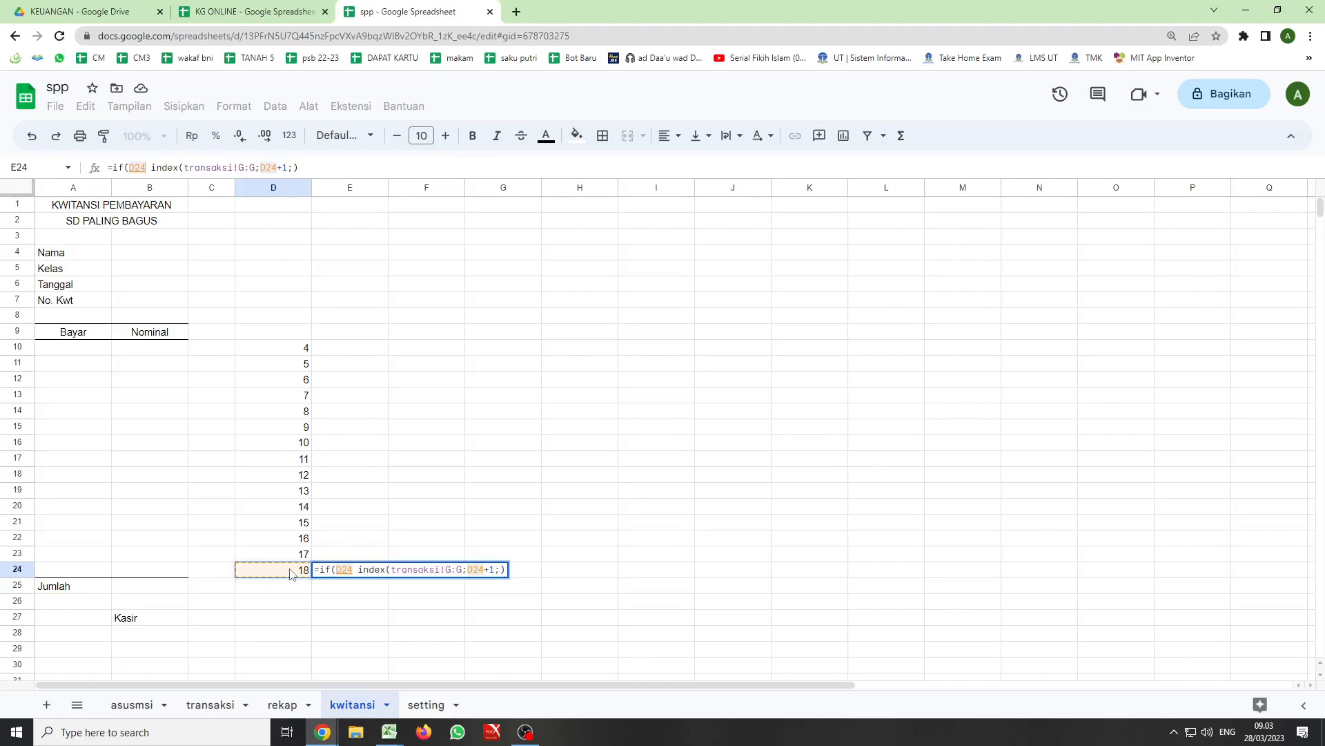
{"action": "type", "text": ">"}
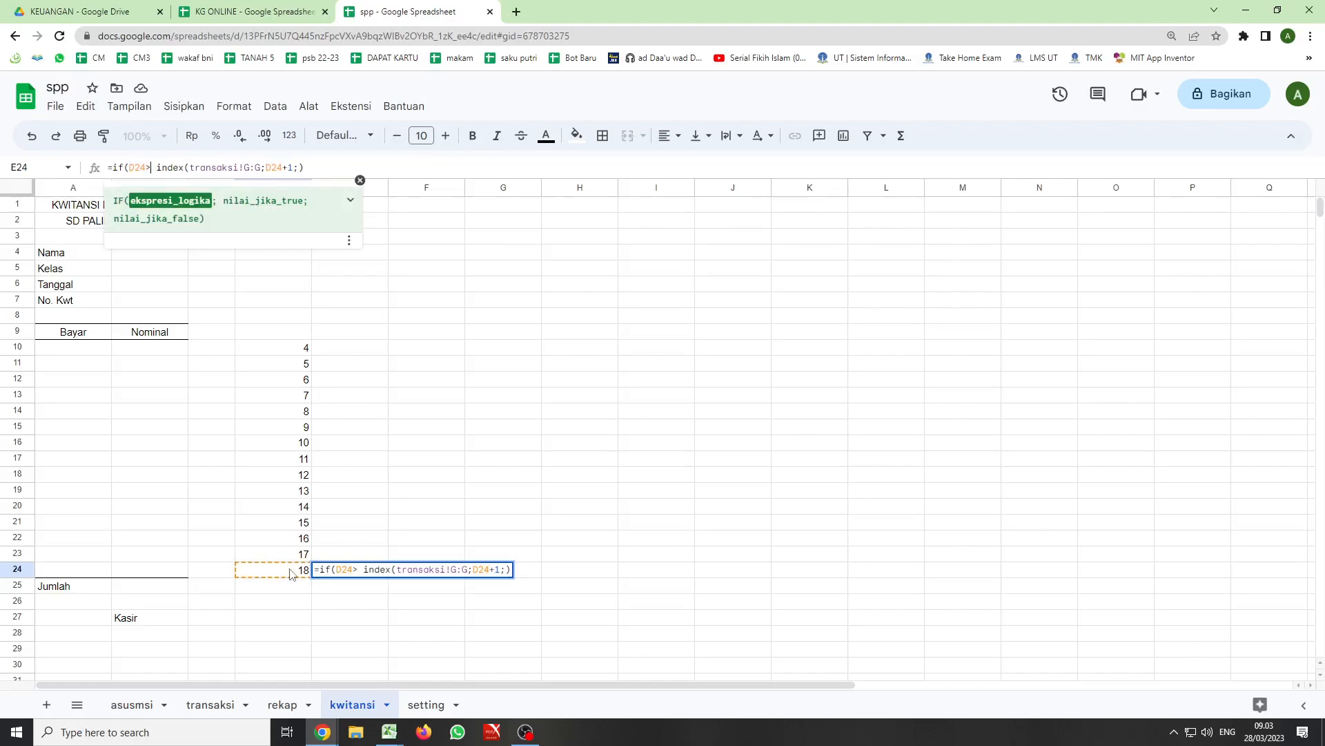
{"action": "type", "text": "0"}
{"action": "left_click", "coordinate": [526, 732]}
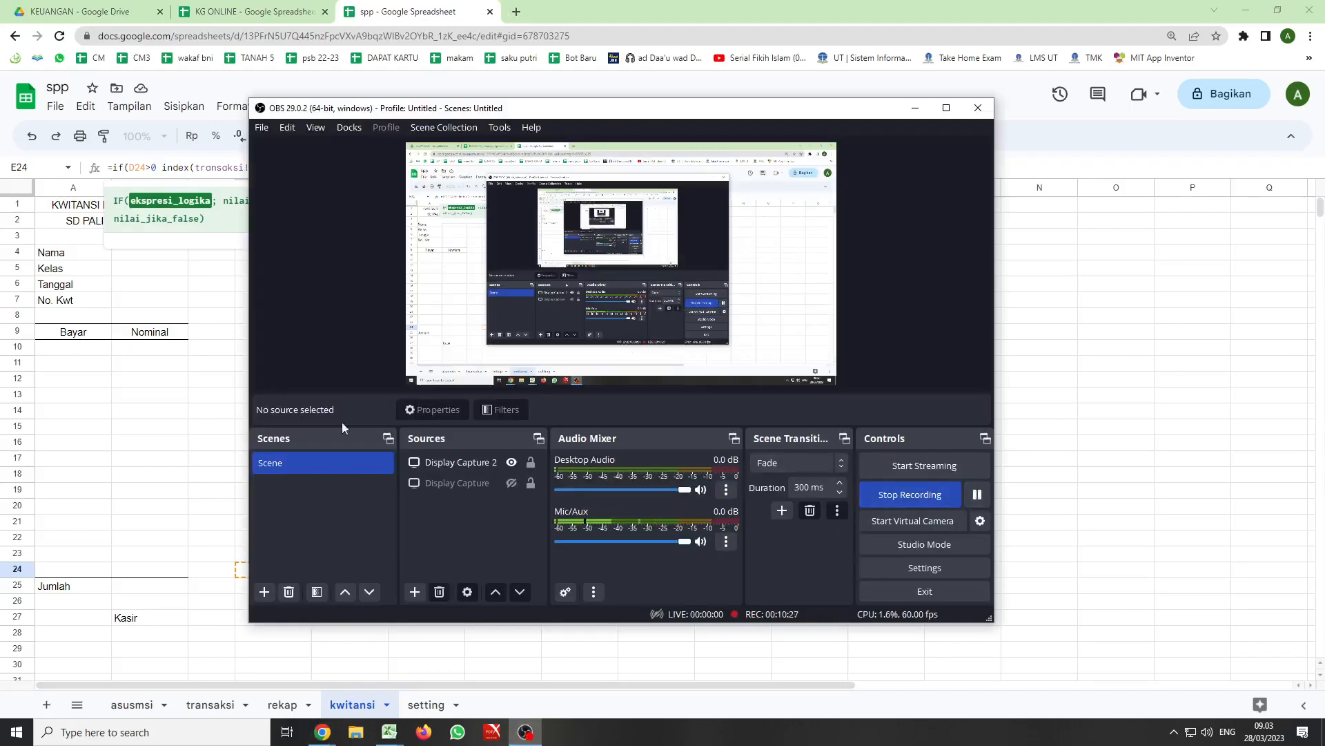
{"action": "left_click", "coordinate": [133, 384]}
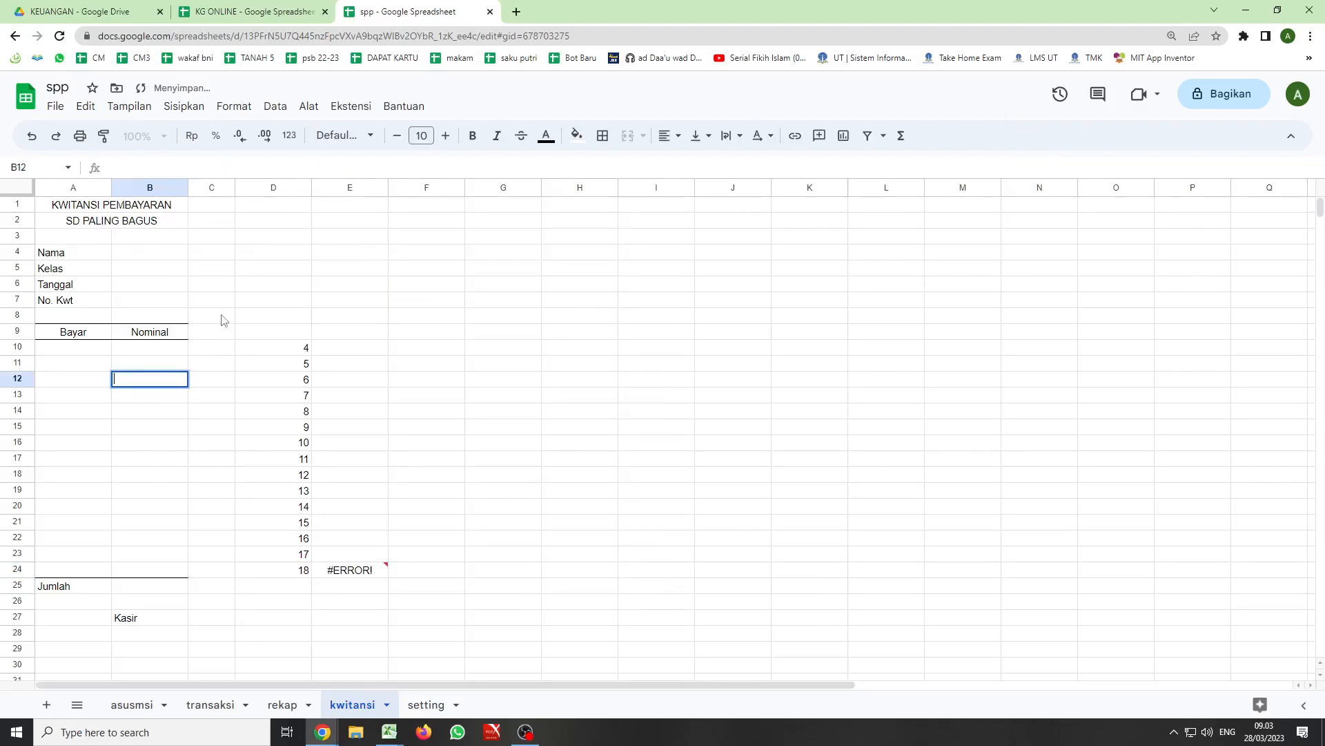
- Complete the E24 formula as =if(D24>0;index(transaksi!G:G;D24+1;);"") and fill it upward through E10
{"action": "left_click", "coordinate": [354, 566]}
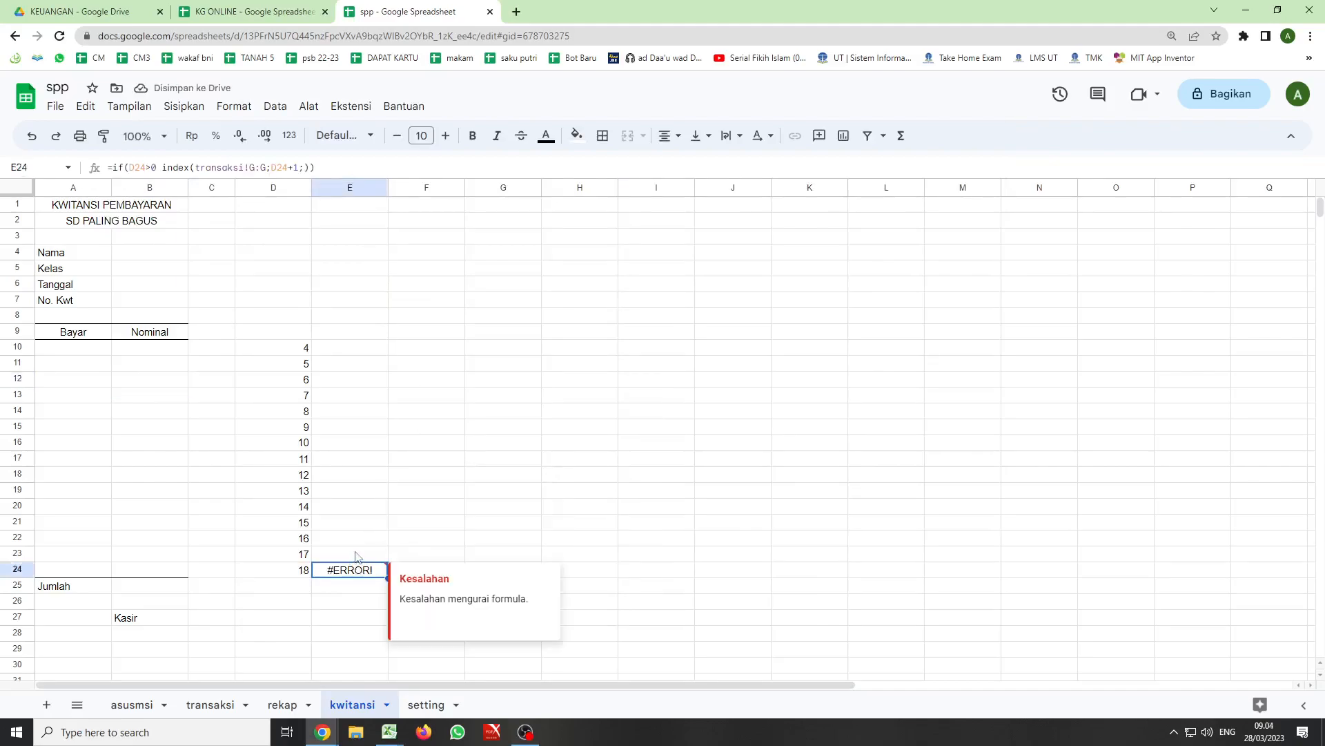
{"action": "left_click", "coordinate": [162, 167]}
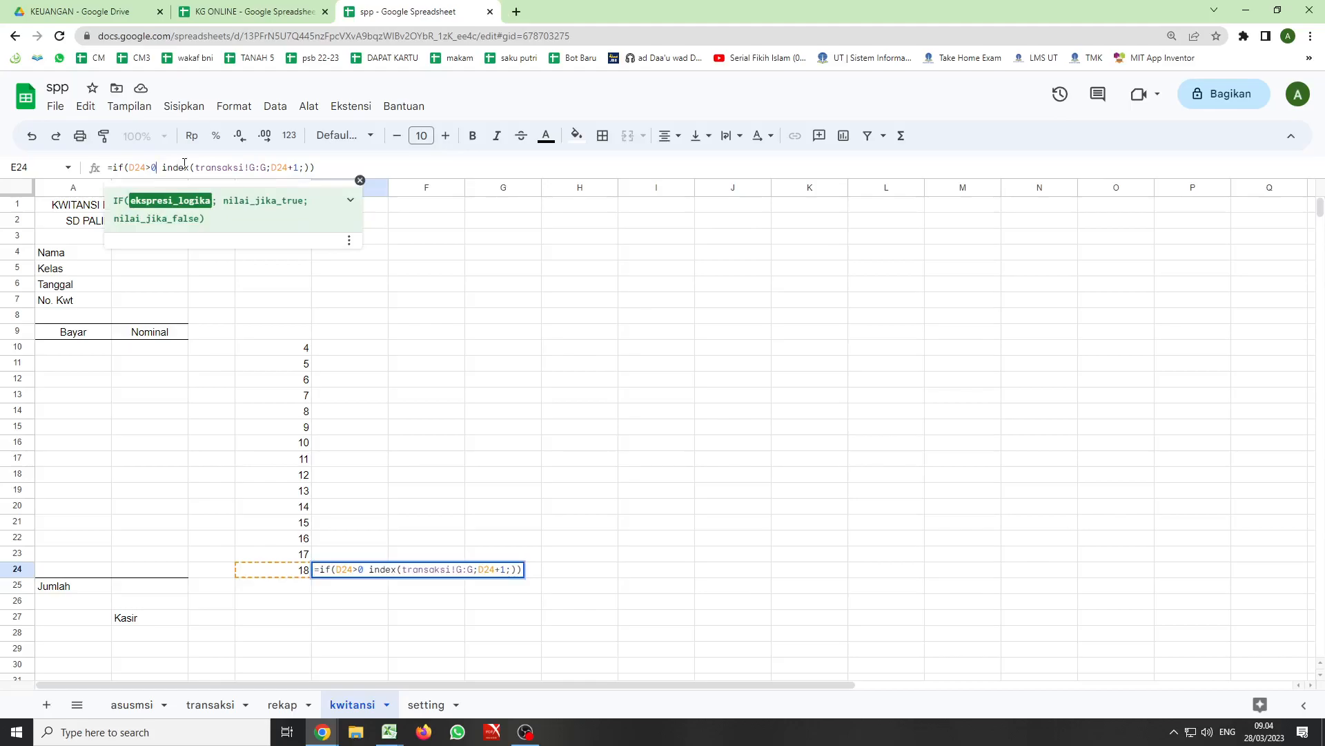
{"action": "type", "text": ";"}
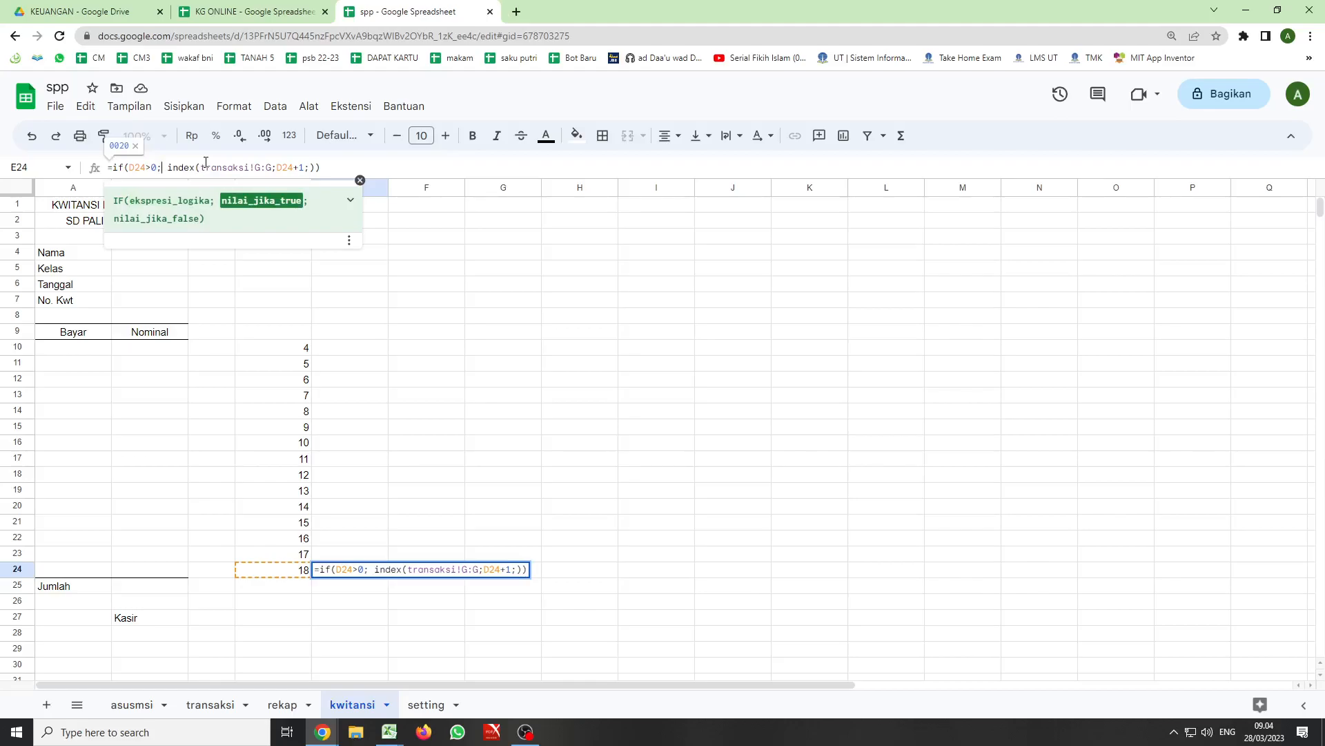
{"action": "key", "text": "Delete"}
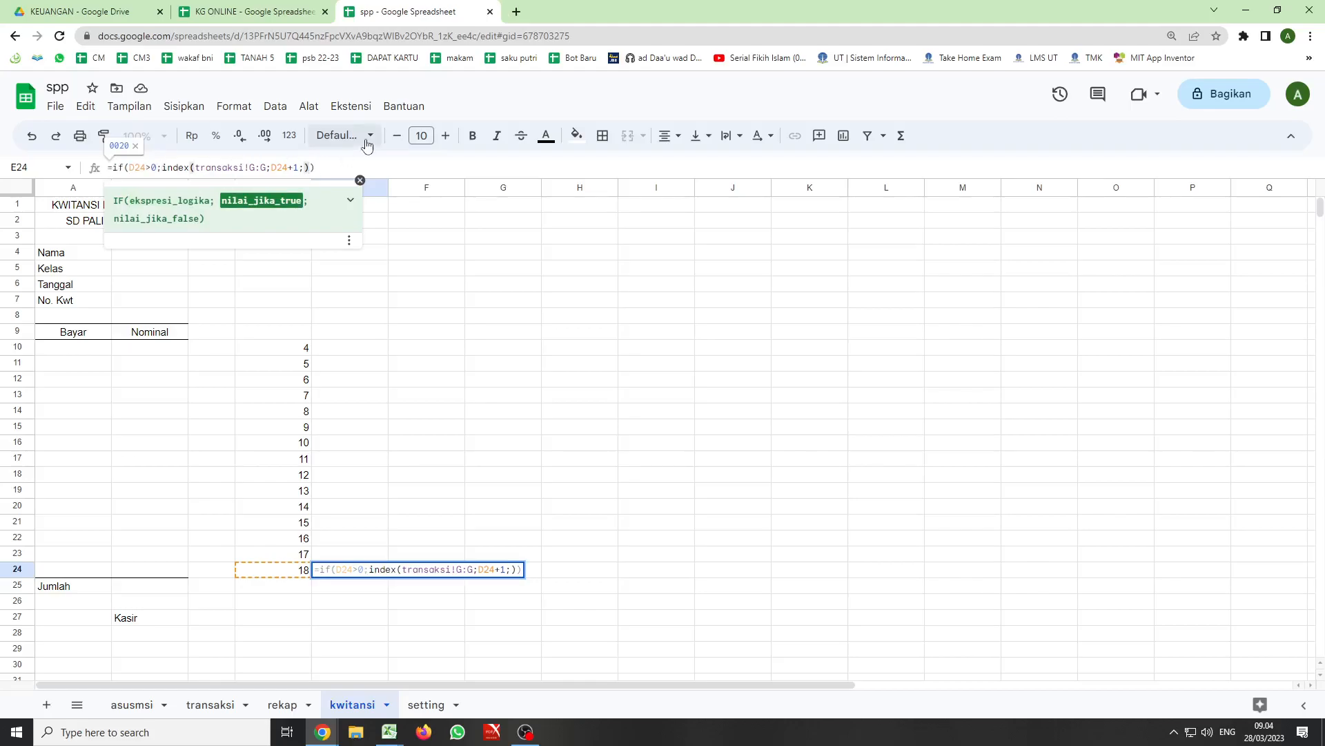
{"action": "type", "text": ");"}
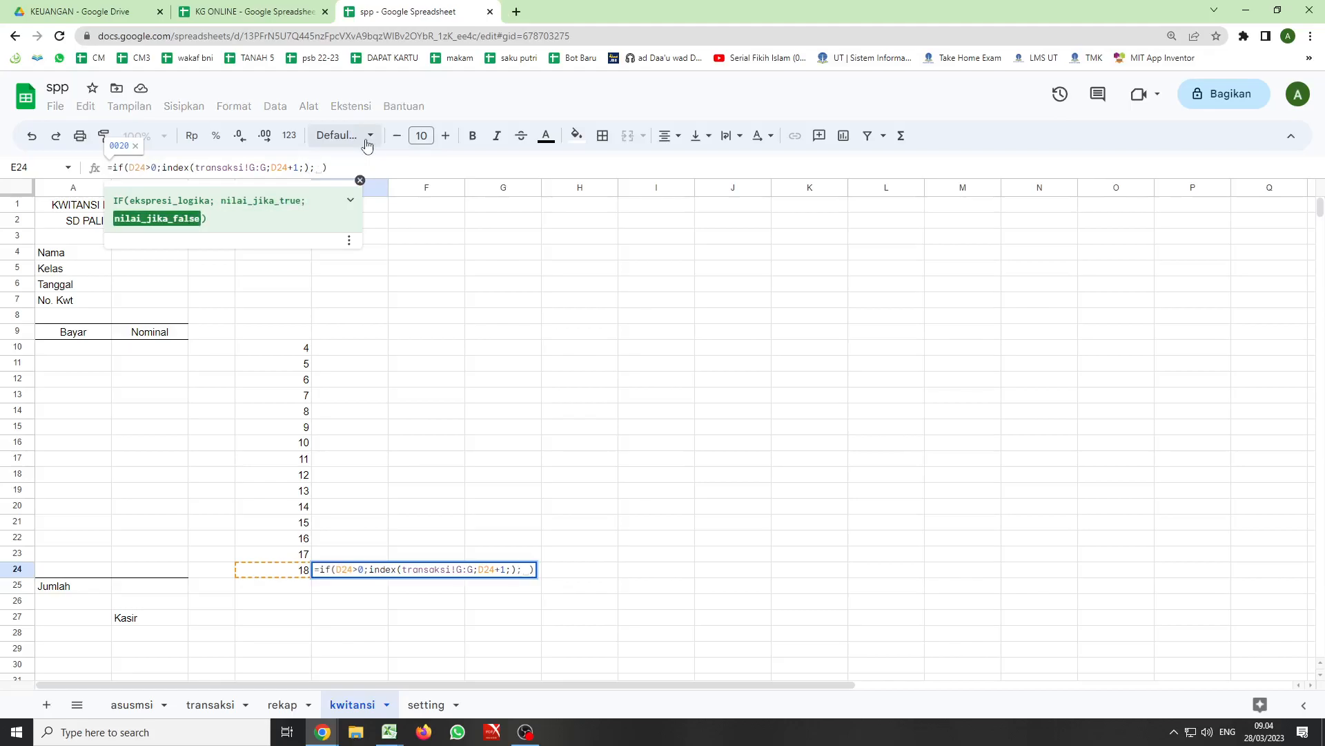
{"action": "key", "text": "BackSpace"}
{"action": "type", "text": "\"\""}
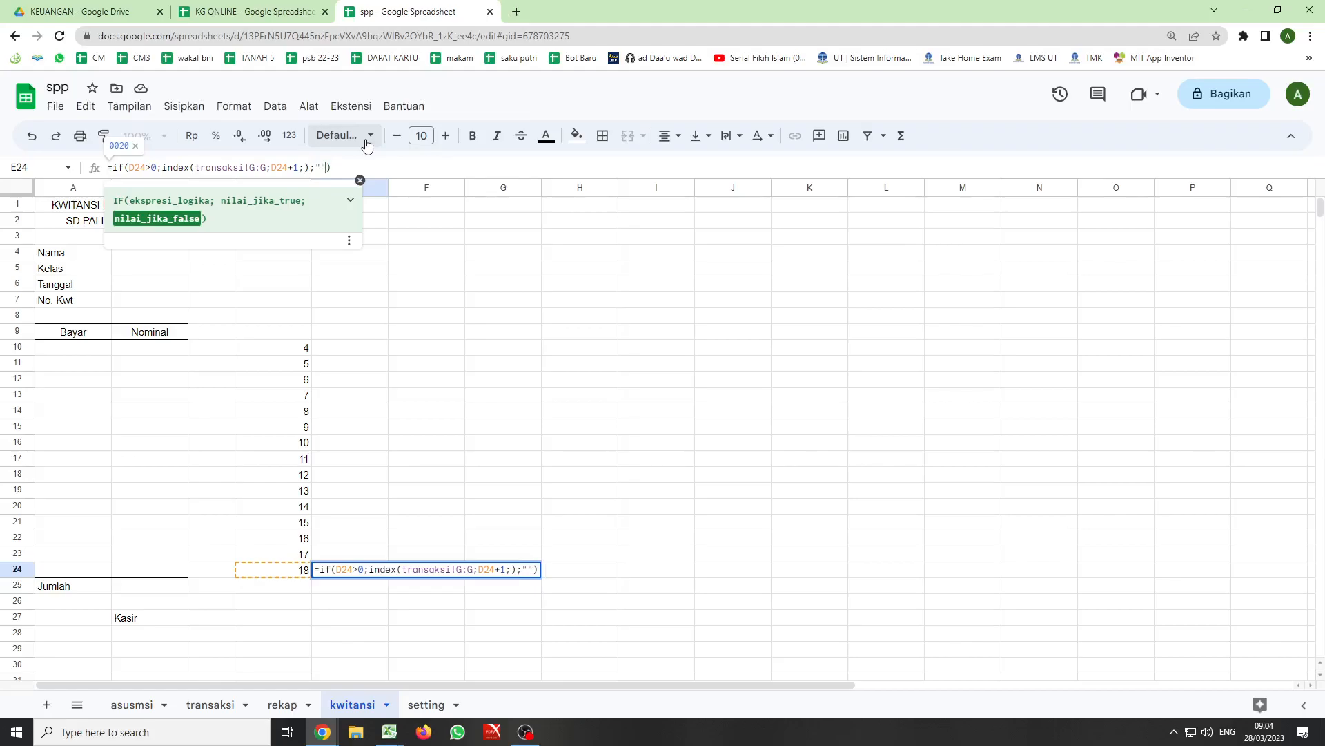
{"action": "key", "text": "Return"}
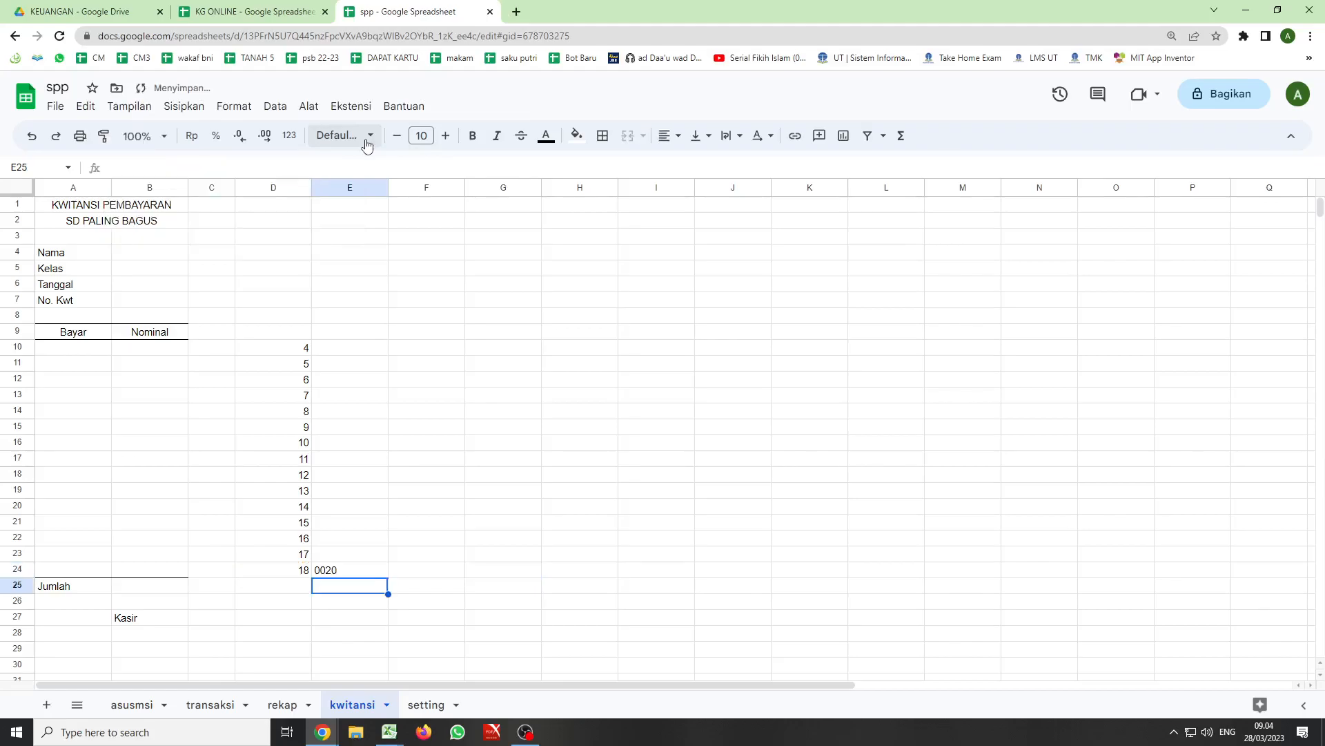
{"action": "left_click", "coordinate": [349, 570]}
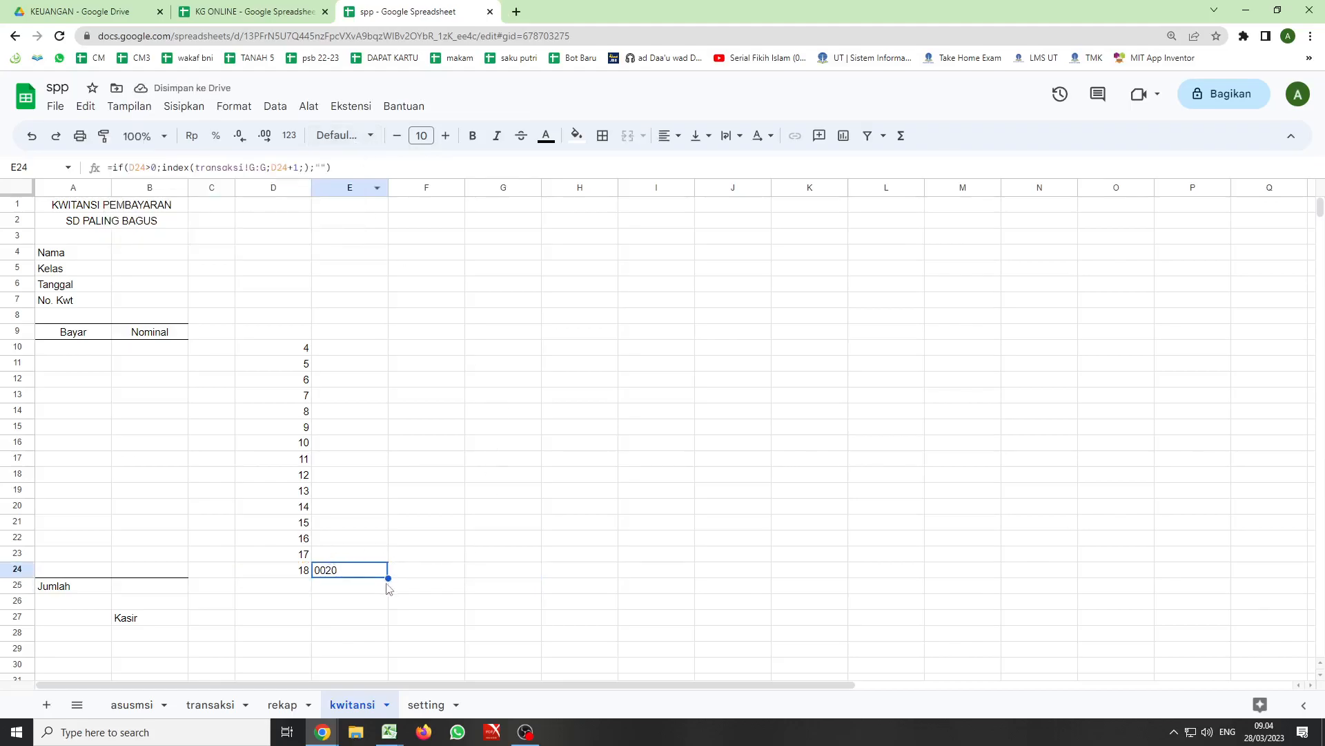
{"action": "left_click_drag", "start_coordinate": [388, 577], "coordinate": [389, 352]}
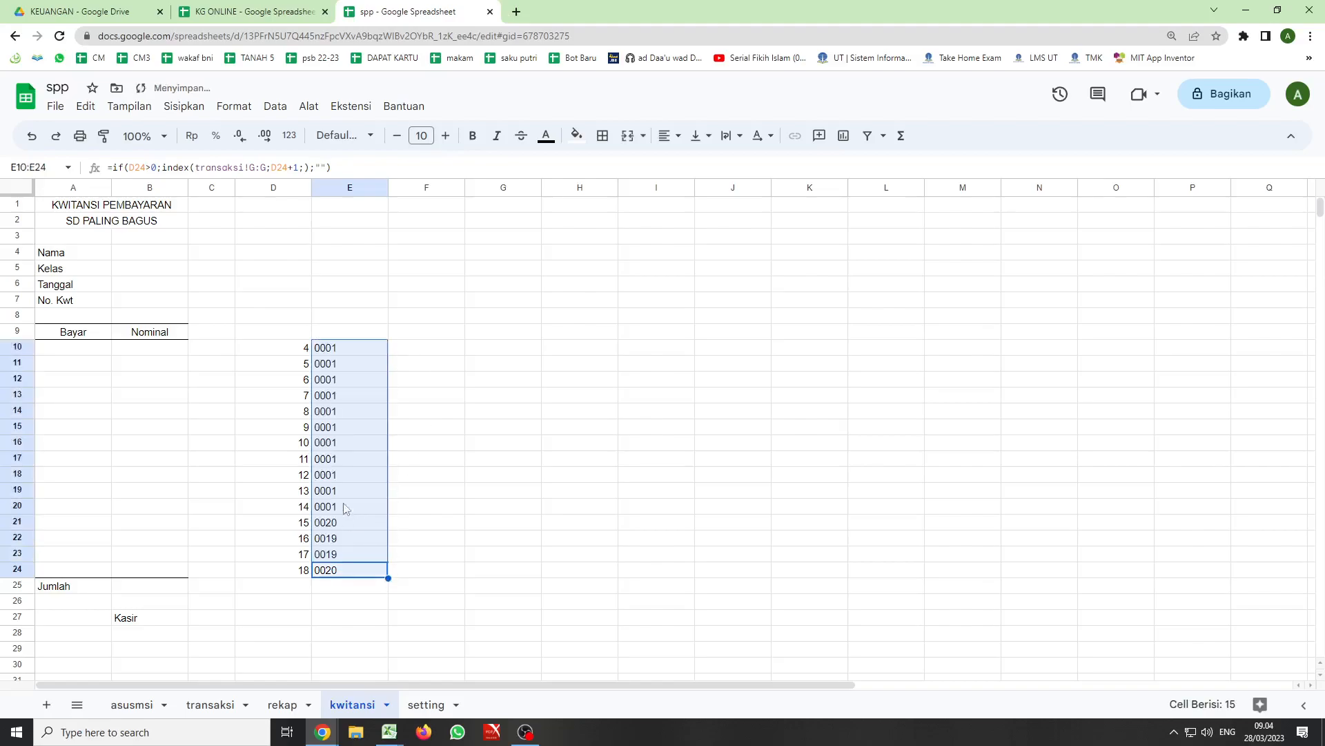
- Clear the payment entries in B7:G19 of the transaksi sheet and check the student codes in kwitansi E10:E24
{"action": "left_click", "coordinate": [202, 705]}
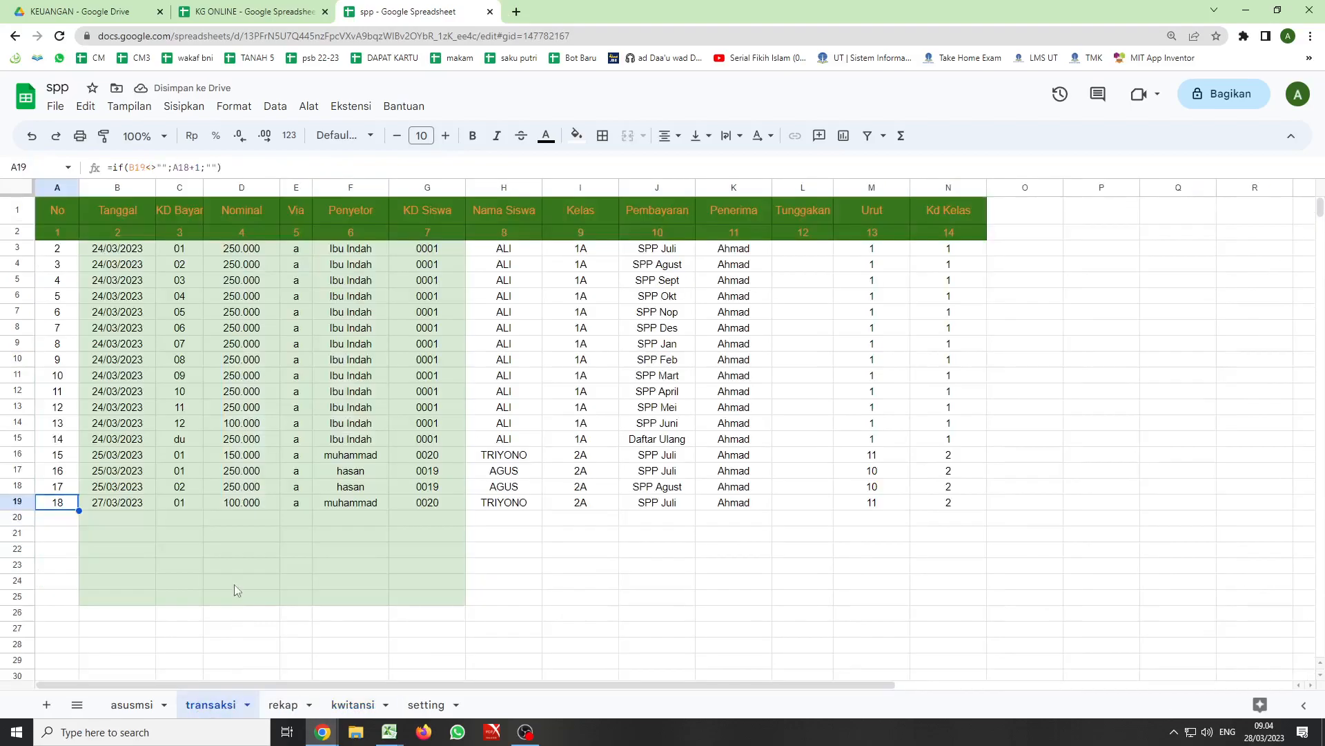
{"action": "left_click_drag", "start_coordinate": [118, 505], "coordinate": [438, 314]}
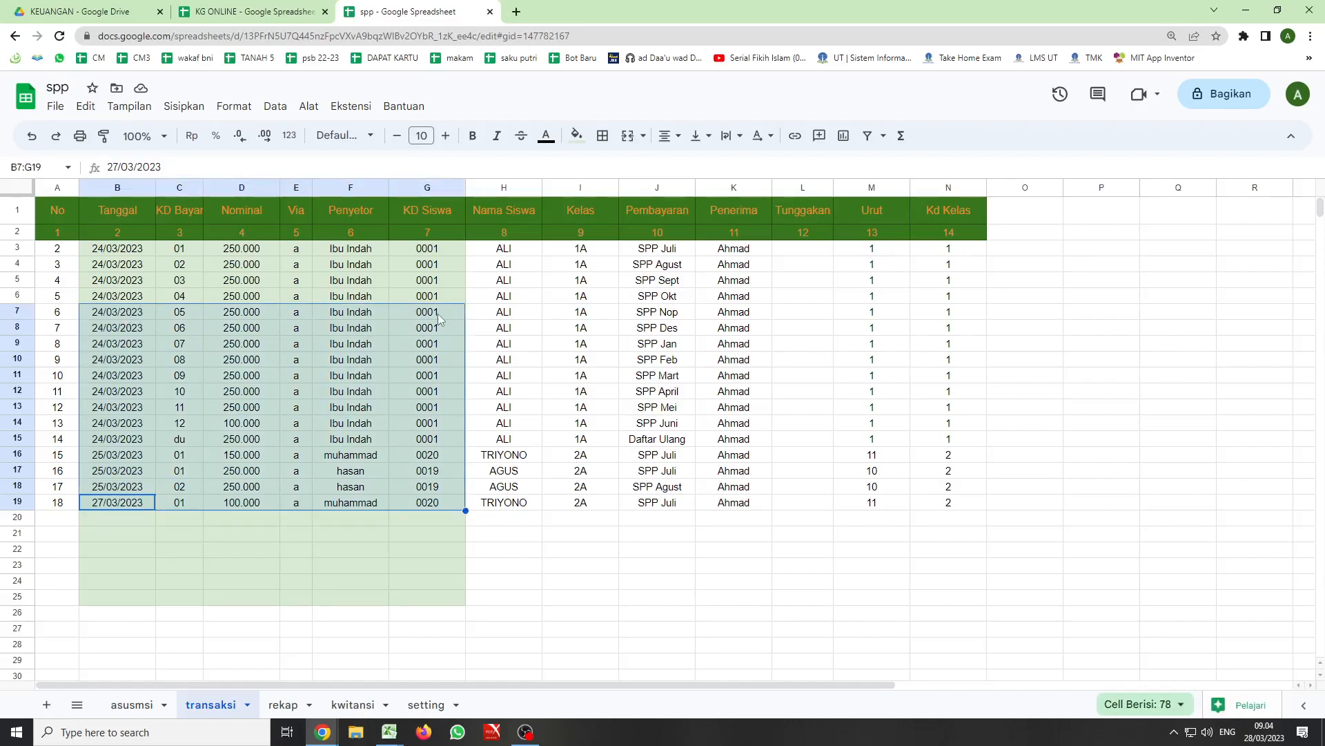
{"action": "key", "text": "Delete"}
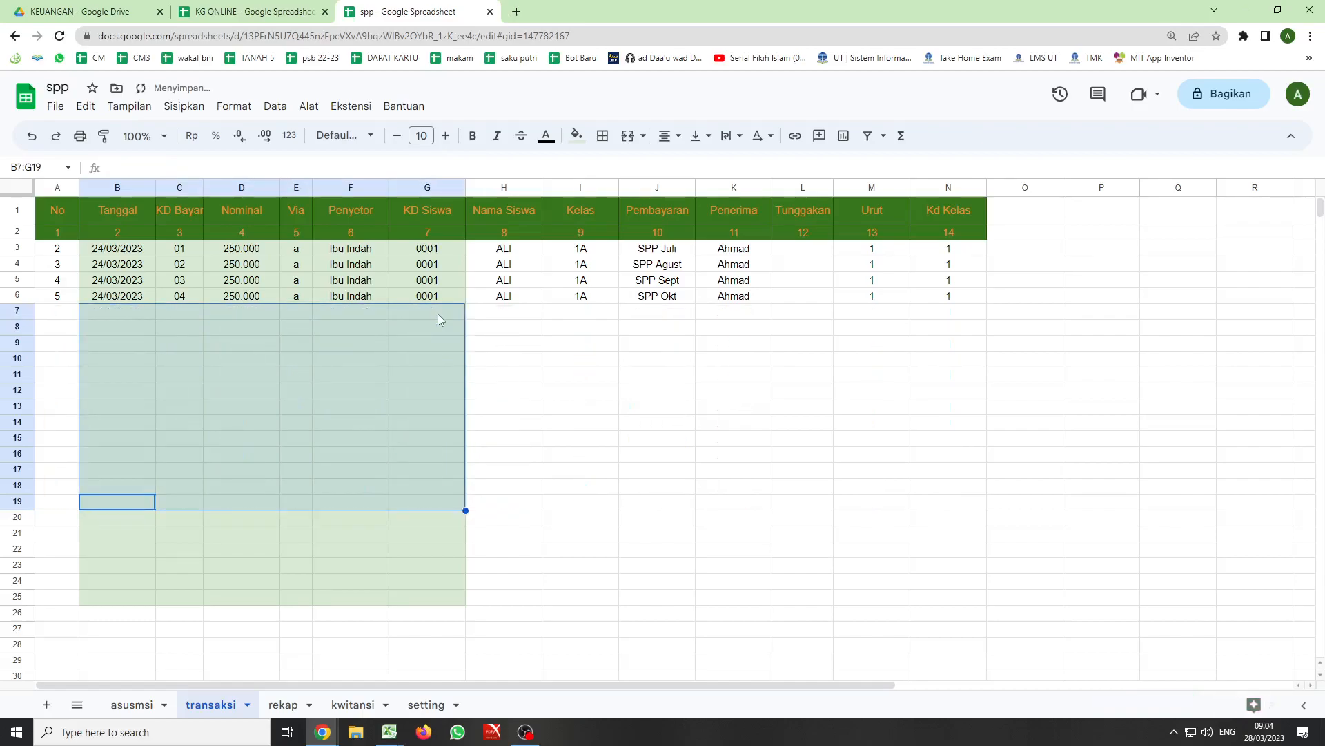
{"action": "left_click", "coordinate": [352, 704]}
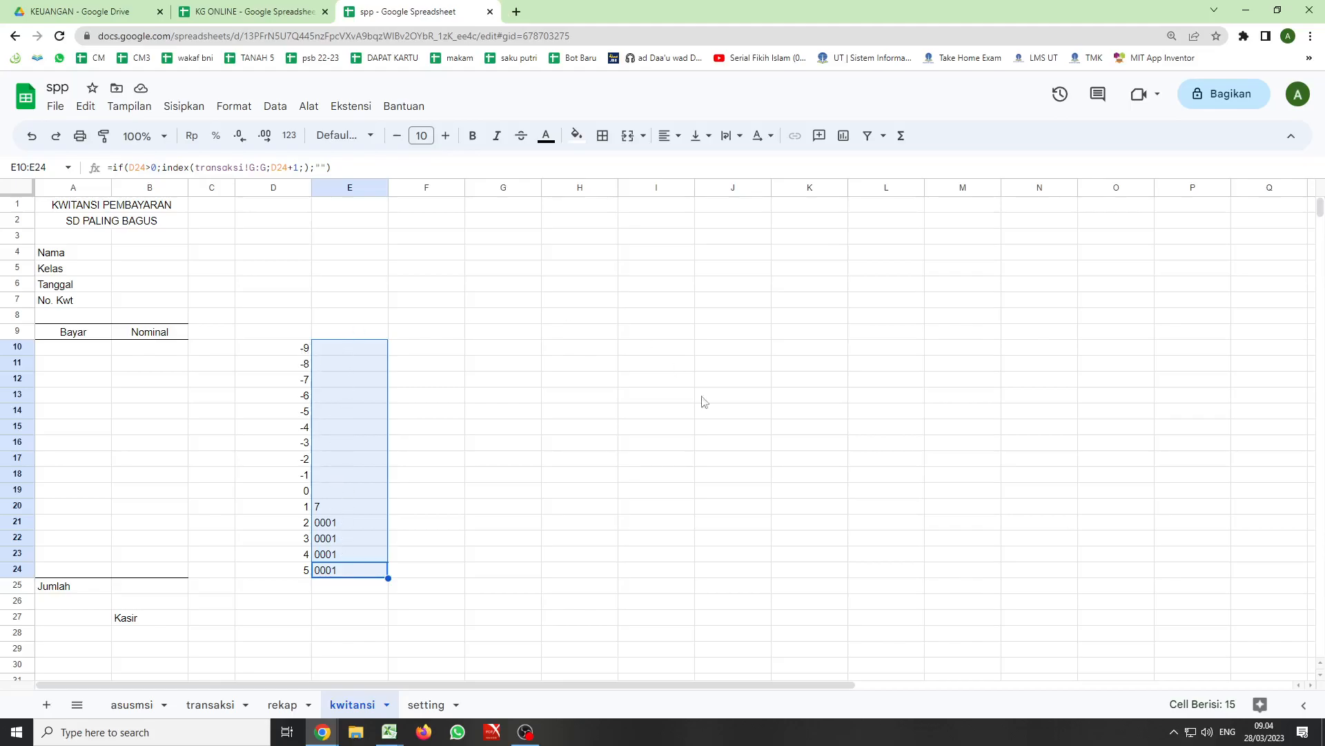
- Narrow column E of the kwitansi sheet and return to the transaksi sheet
{"action": "left_click_drag", "start_coordinate": [388, 187], "coordinate": [357, 191]}
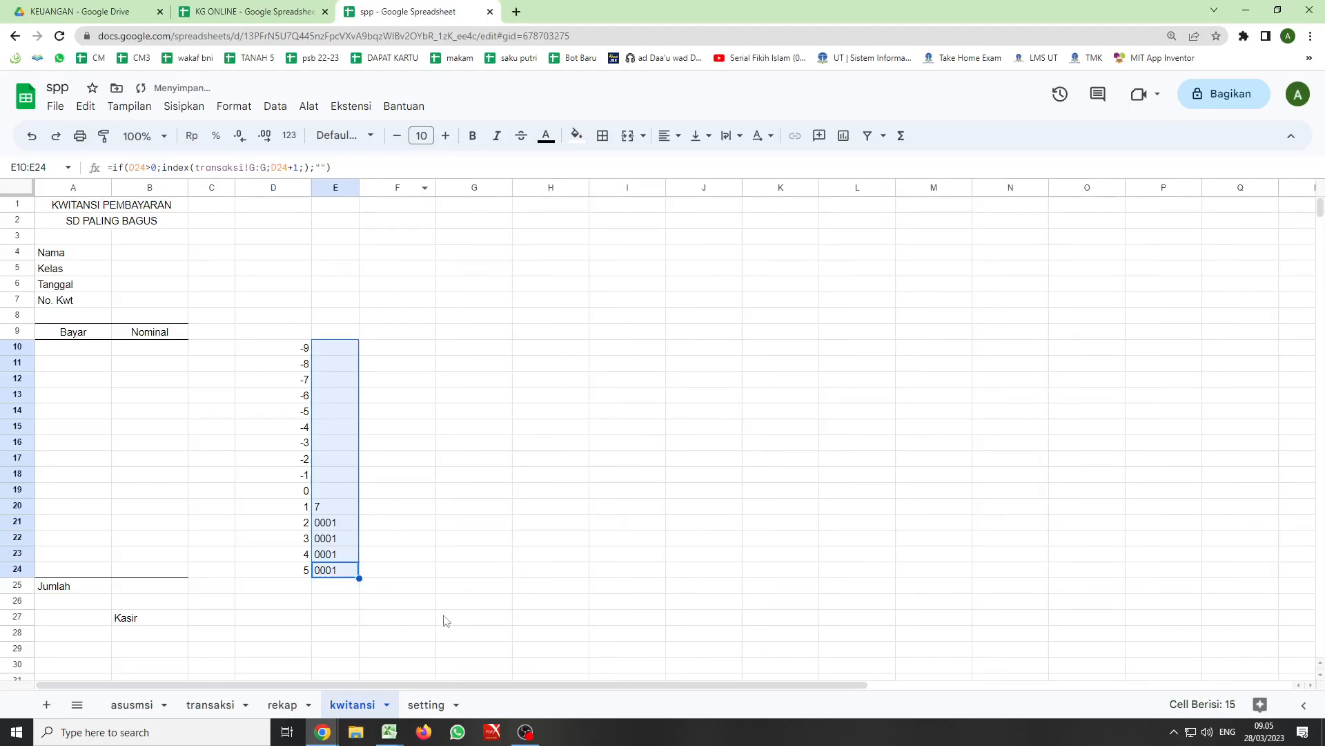
{"action": "left_click", "coordinate": [211, 706]}
{"action": "left_click", "coordinate": [296, 453]}
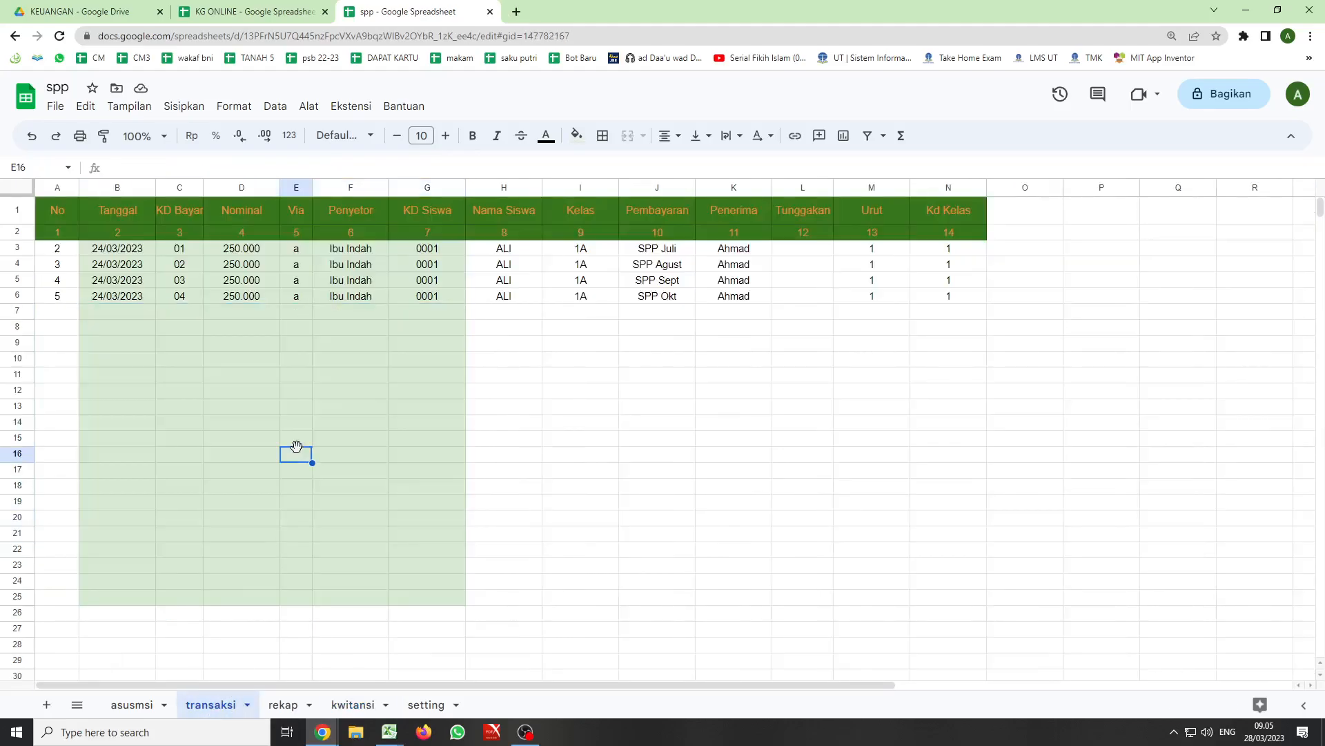
- Undo the column E narrowing and the clearing of the transaksi payment entries, and return to the kwitansi sheet
{"action": "key", "text": "ctrl+z"}
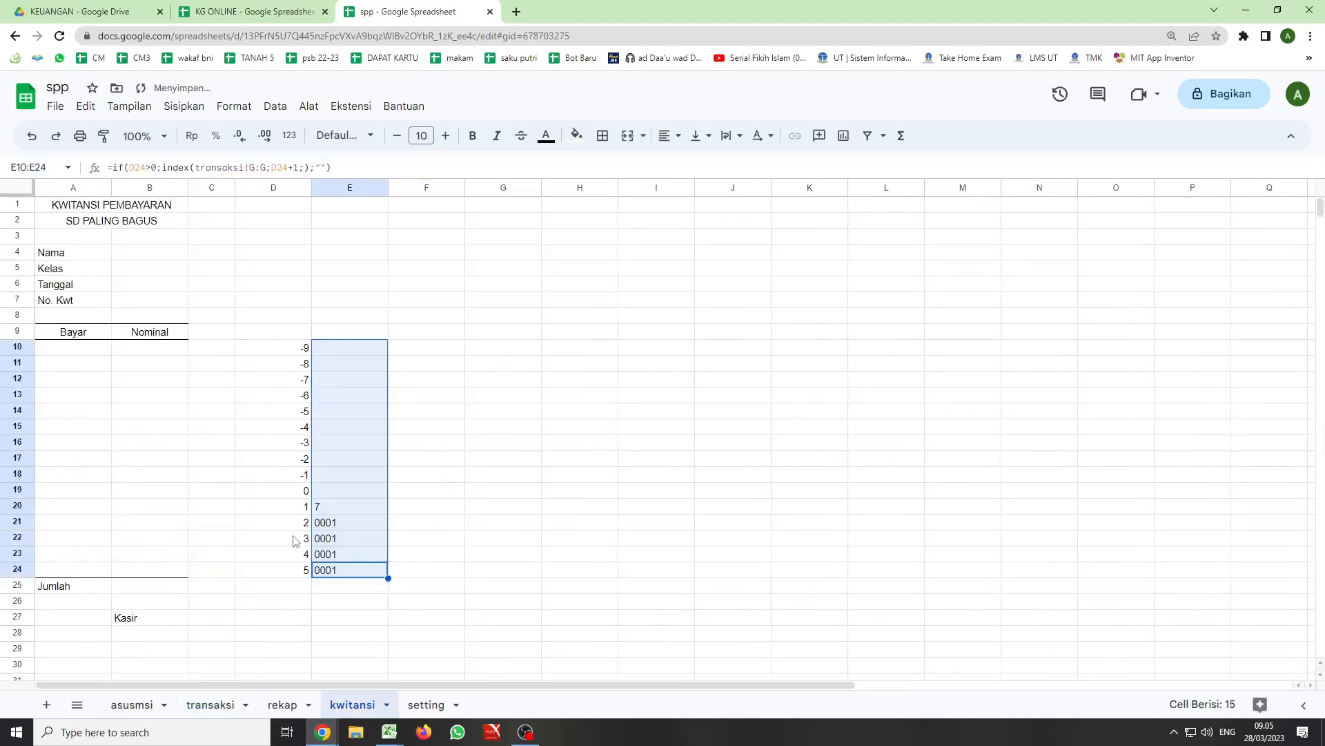
{"action": "key", "text": "ctrl+z"}
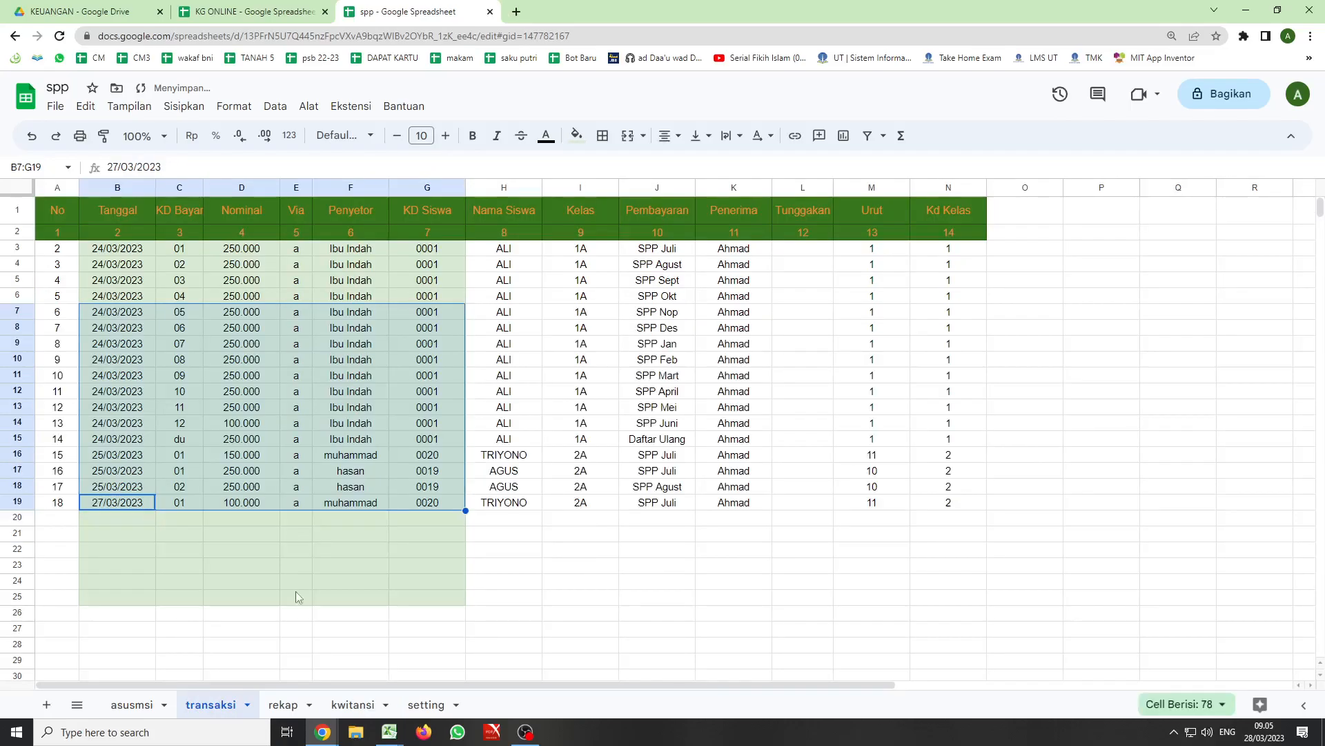
{"action": "left_click", "coordinate": [353, 706]}
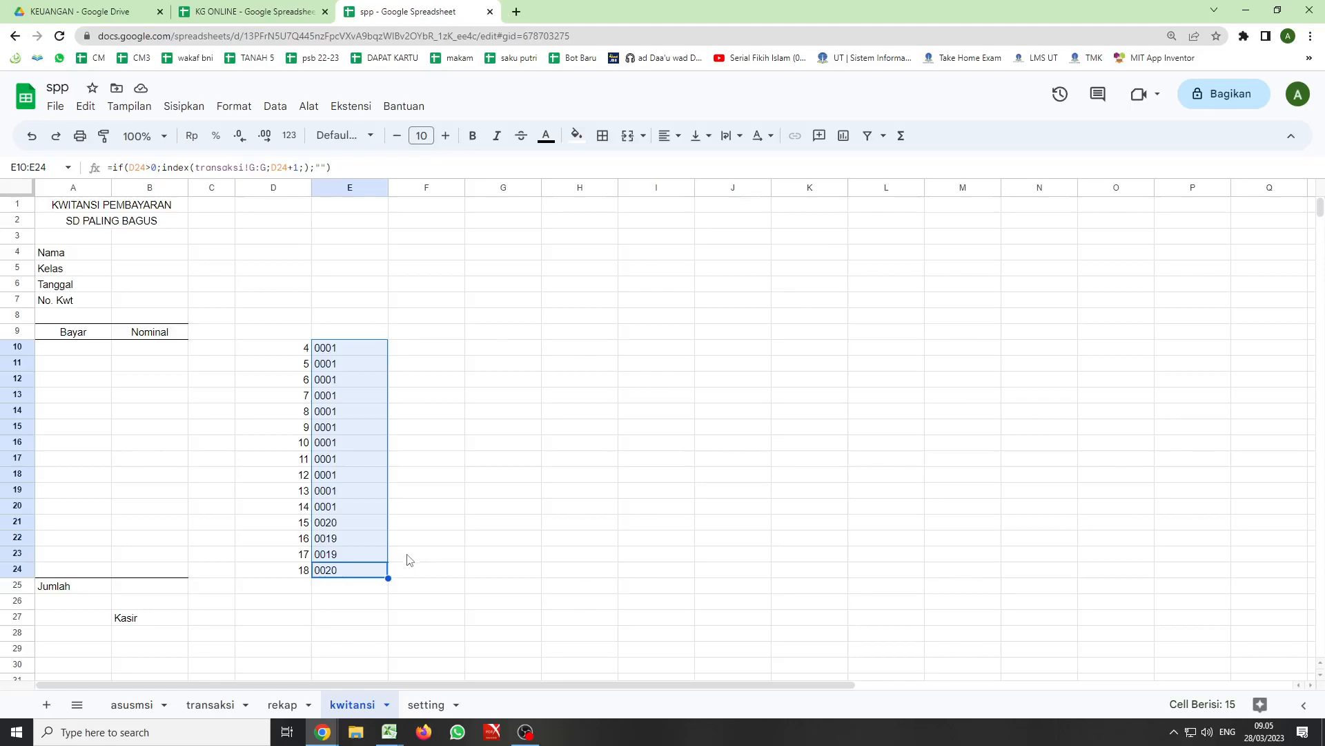
- Enter the formula =E24 in cell F24 of the kwitansi sheet to carry over the latest student code
{"action": "left_click", "coordinate": [329, 575]}
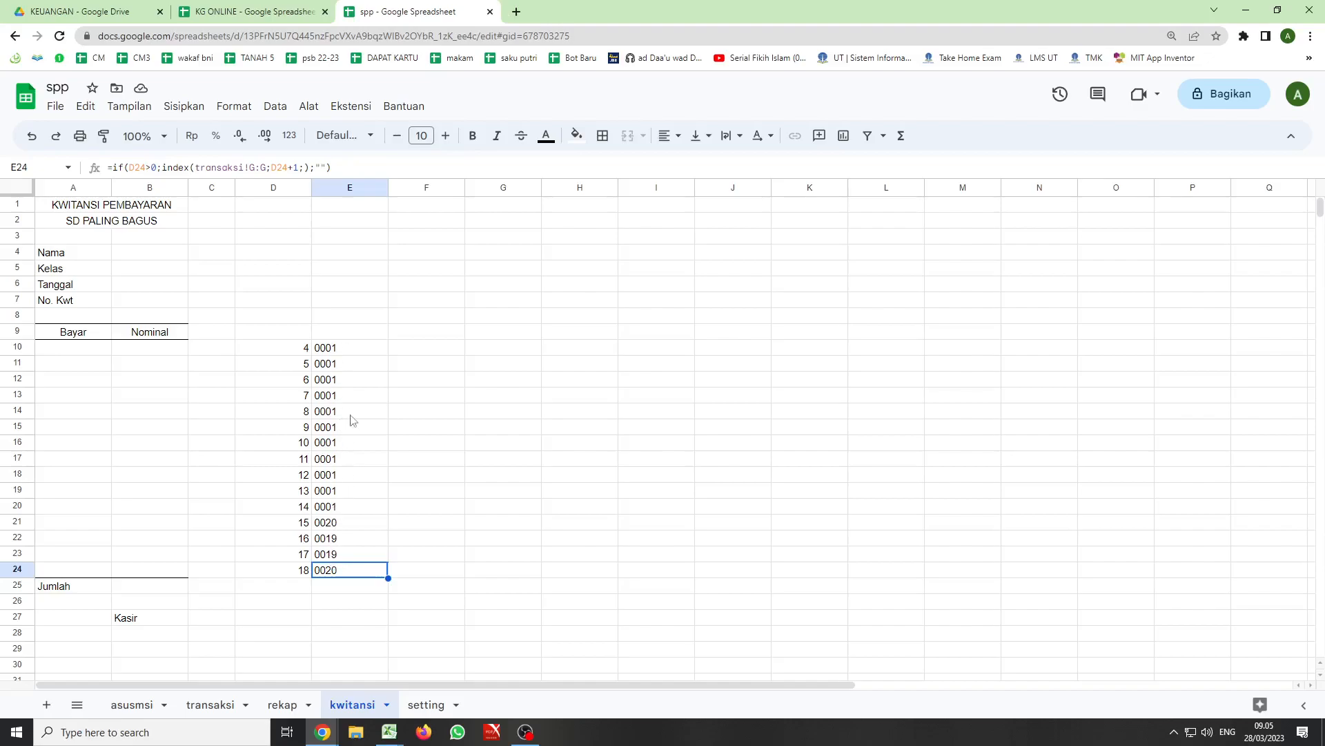
{"action": "left_click", "coordinate": [76, 550]}
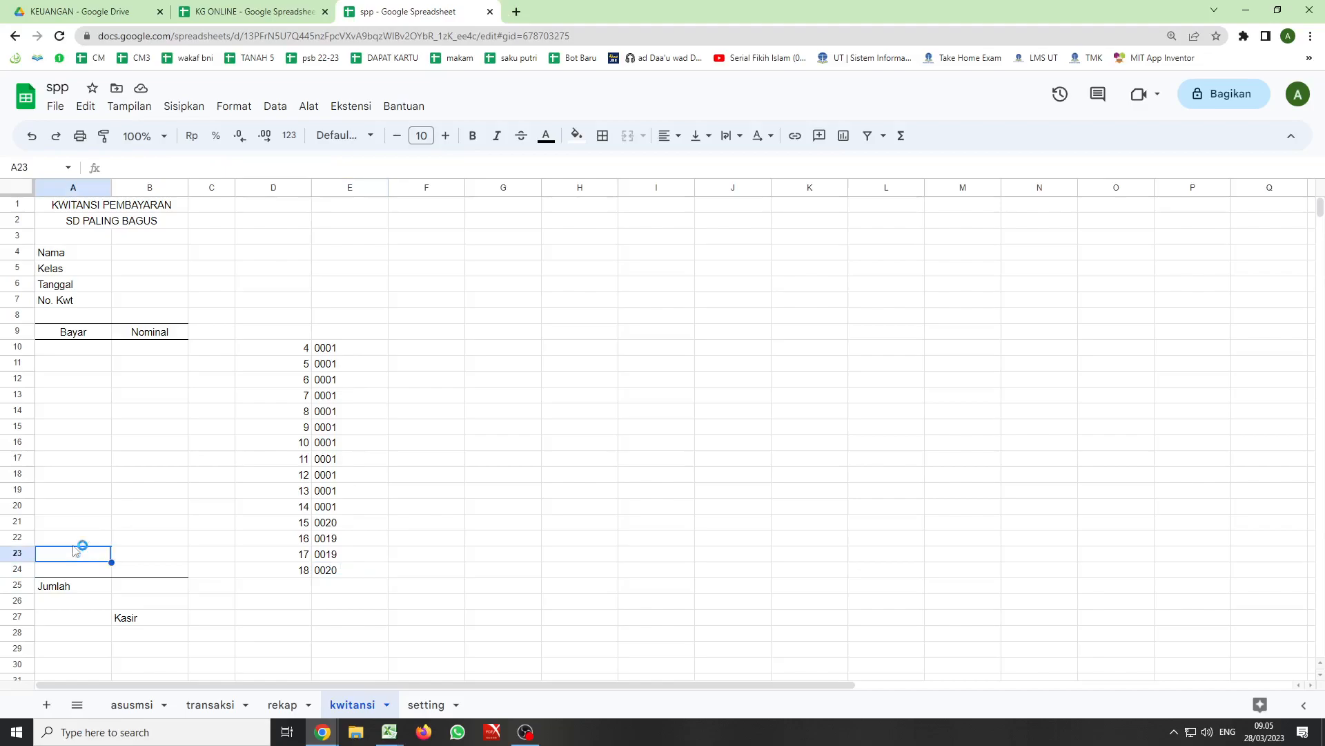
{"action": "left_click", "coordinate": [409, 569]}
{"action": "key", "text": "alt+Tab"}
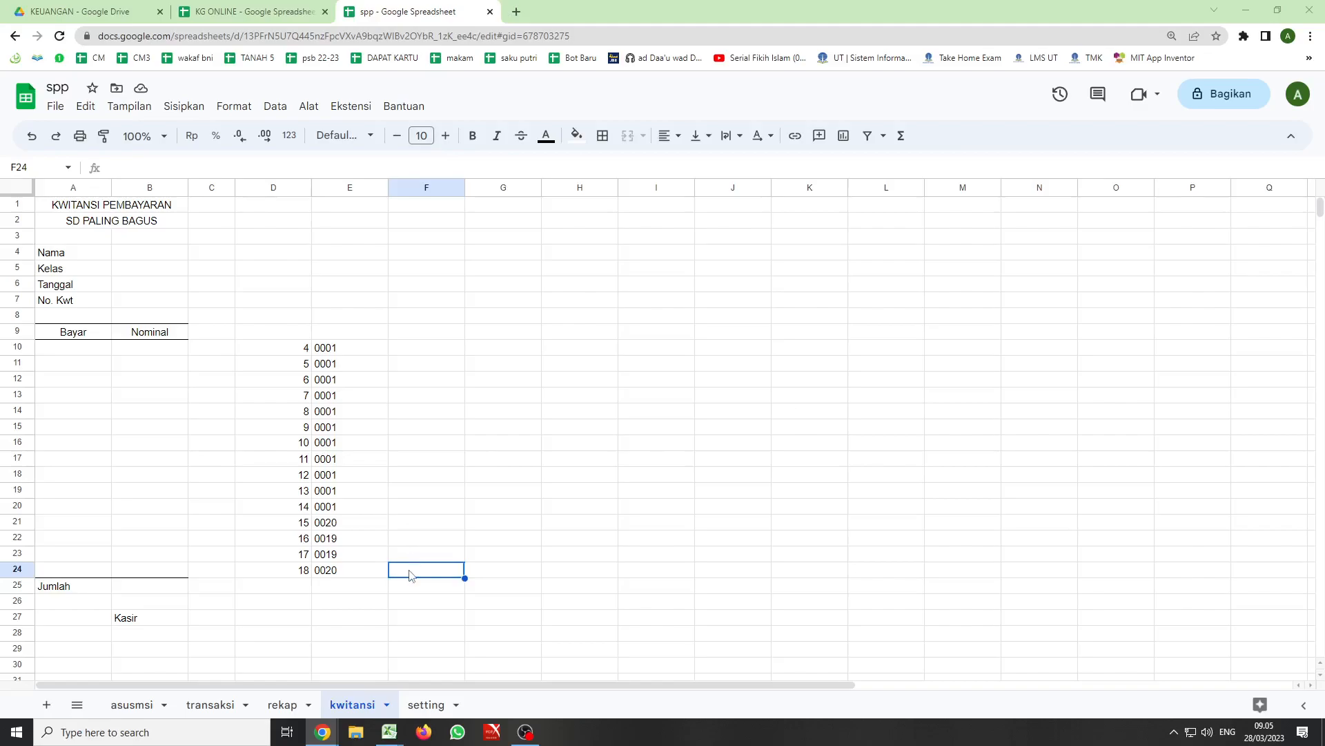
{"action": "type", "text": "="}
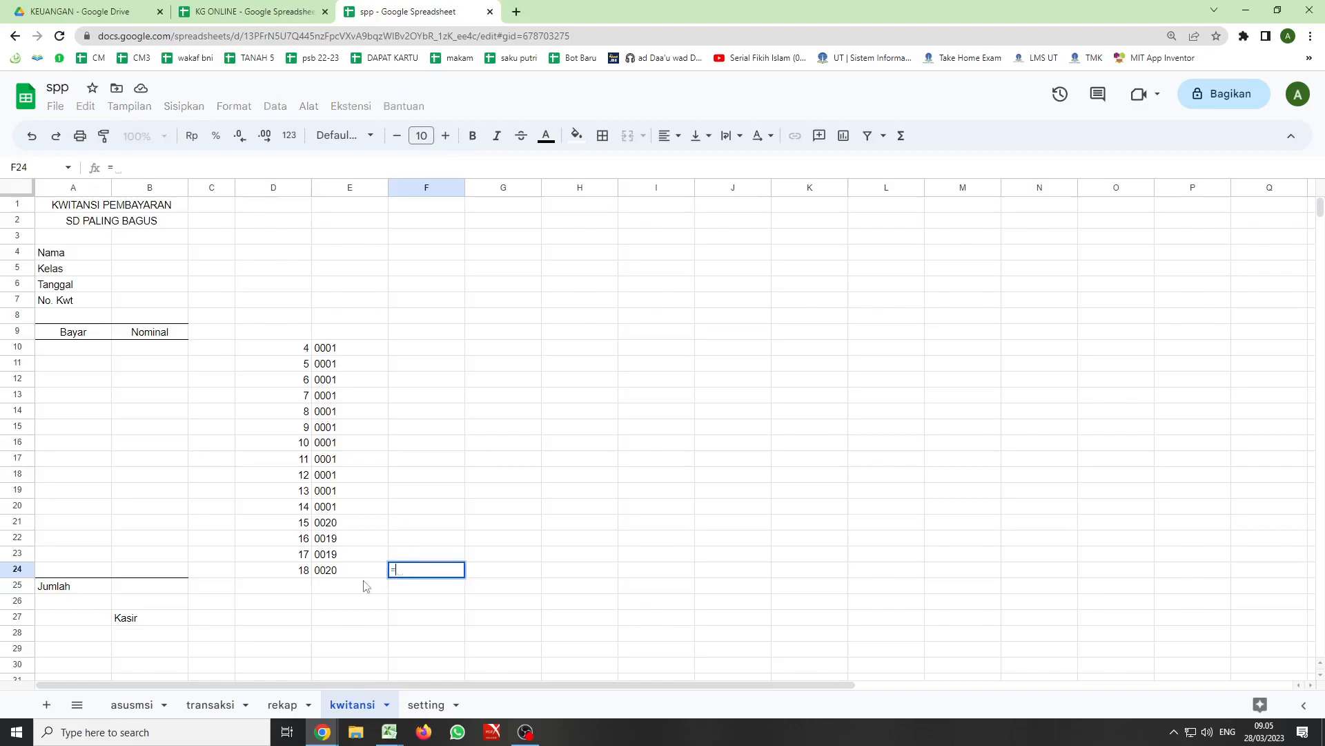
{"action": "left_click", "coordinate": [336, 571]}
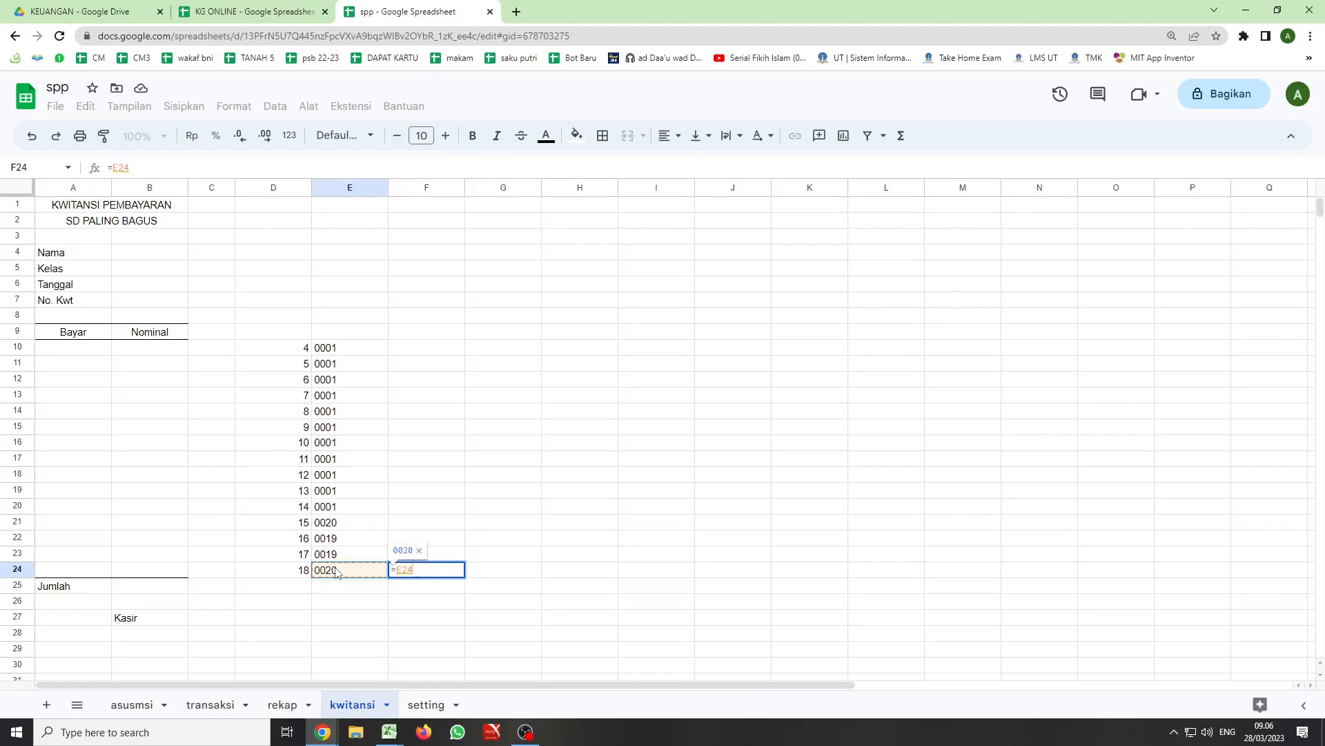
{"action": "key", "text": "Return"}
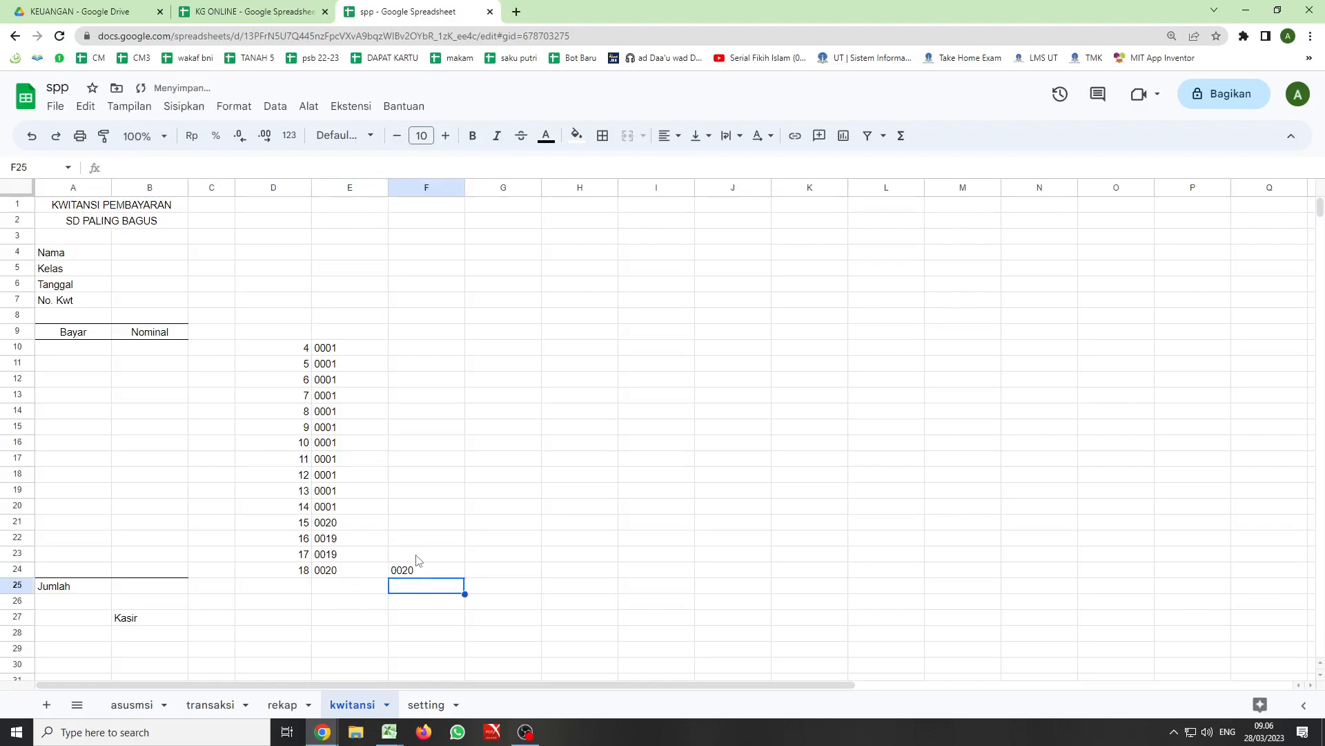
{"action": "left_click", "coordinate": [416, 559]}
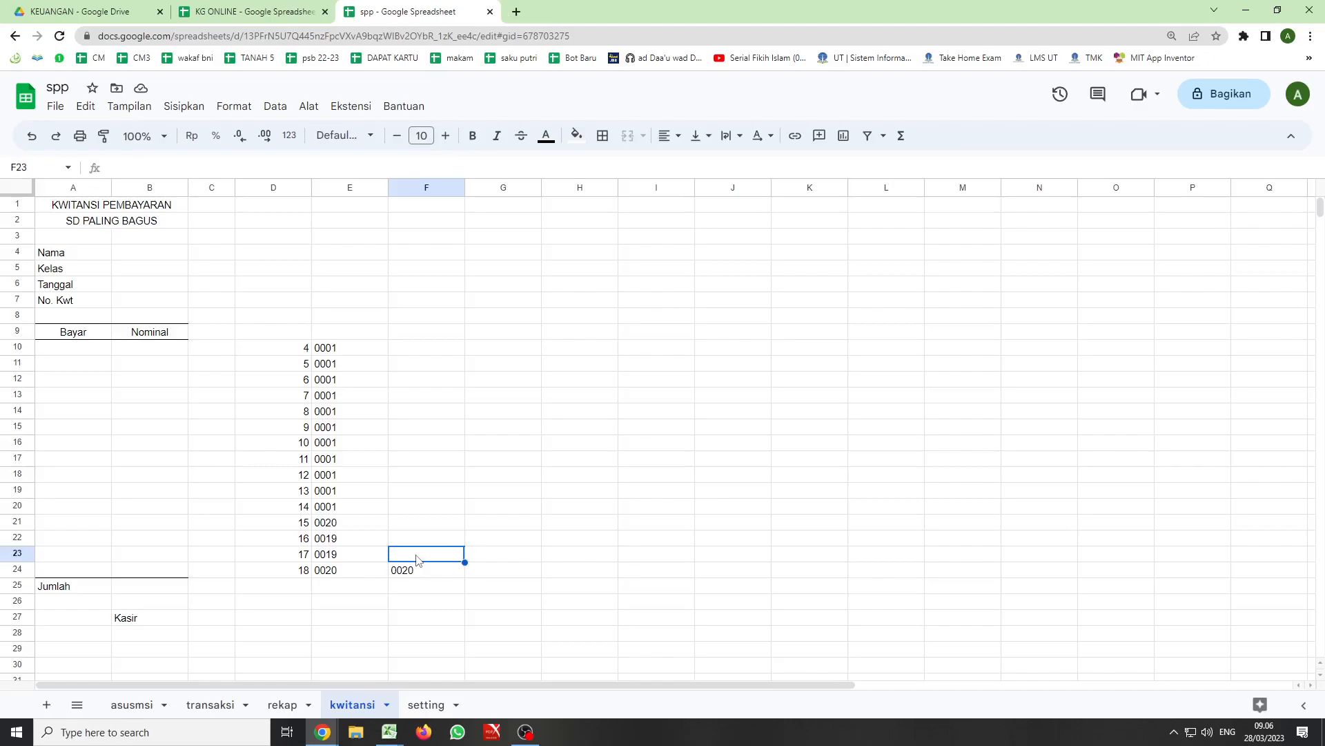
{"action": "left_click", "coordinate": [407, 573]}
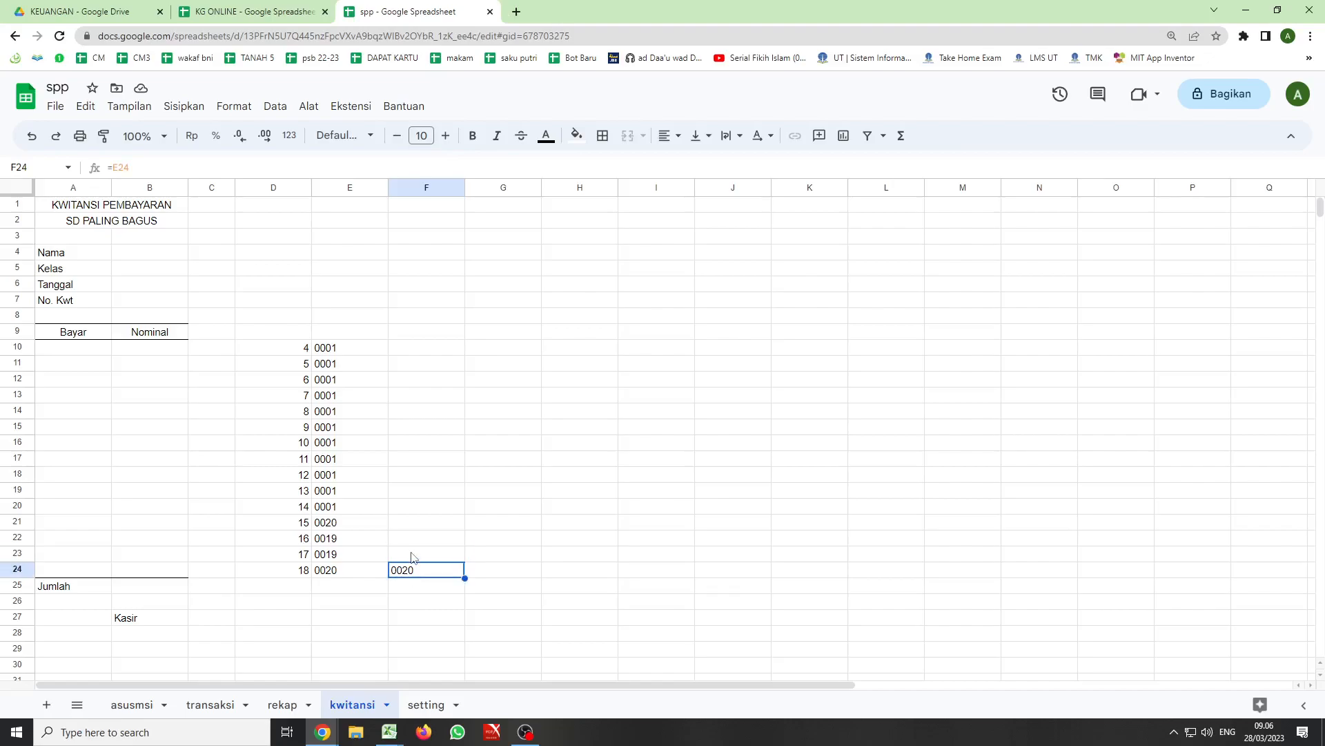
- Start an IF formula in F23 with a nested AND function whose first condition is D23>1
{"action": "left_click", "coordinate": [412, 556]}
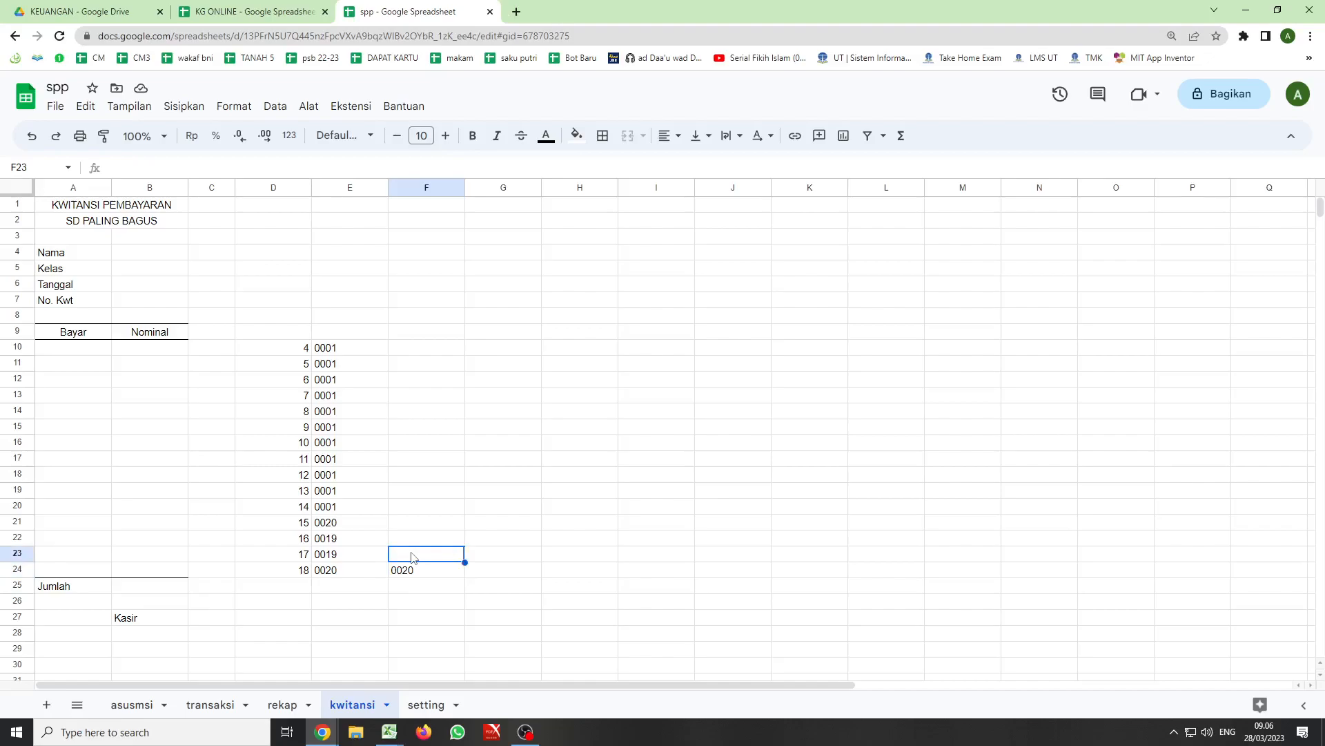
{"action": "type", "text": "=if("}
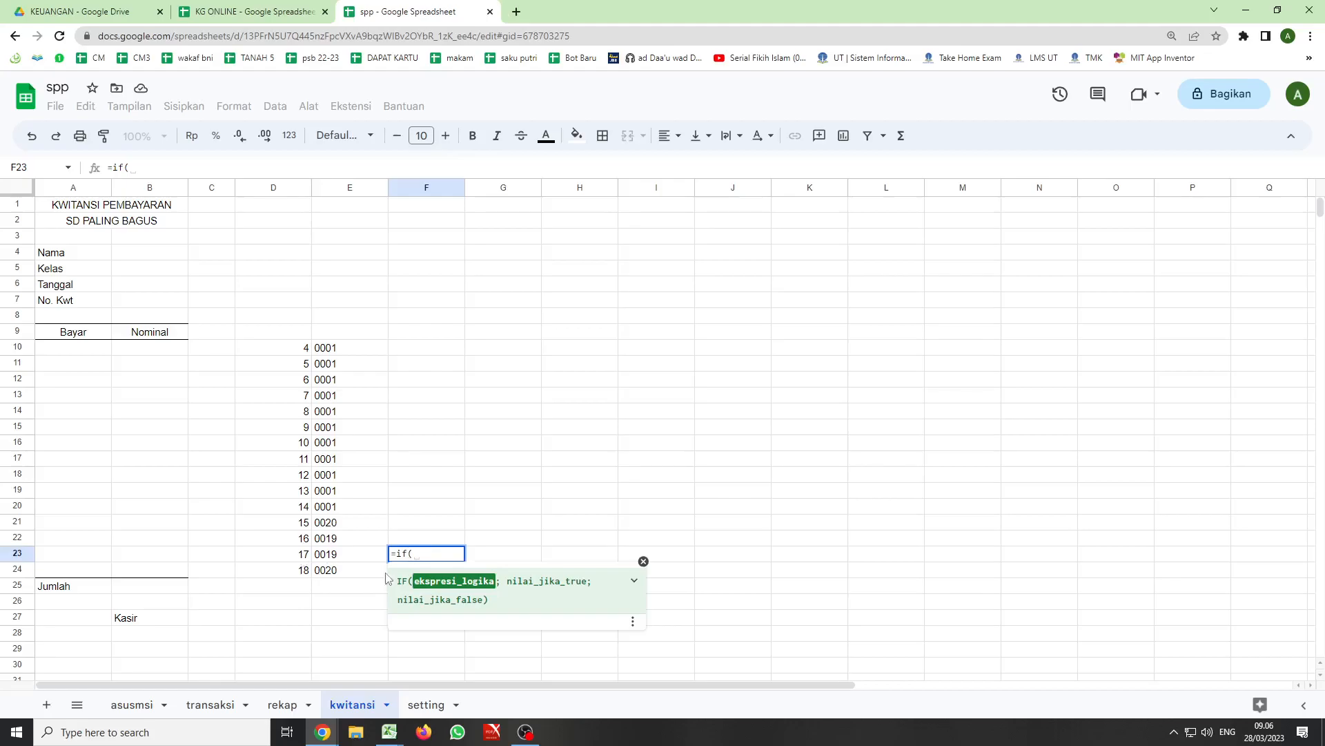
{"action": "type", "text": "ad"}
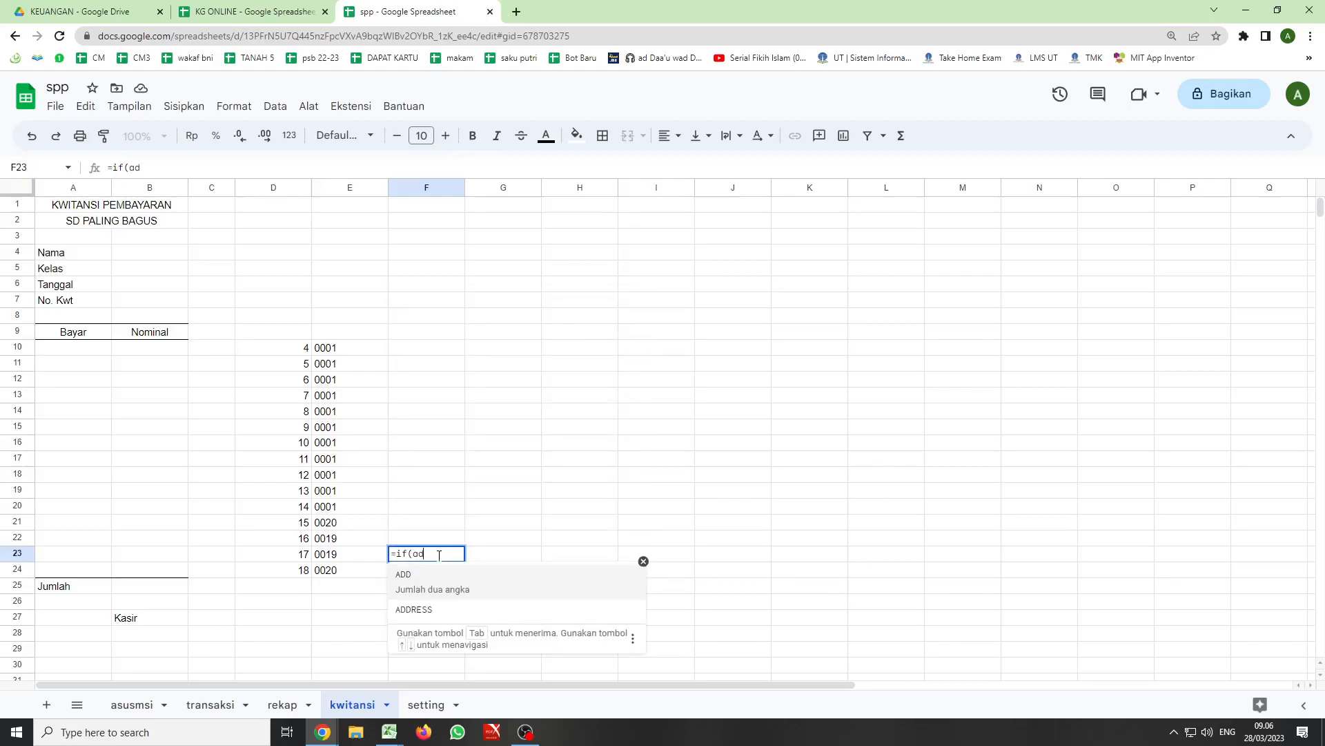
{"action": "key", "text": "BackSpace"}
{"action": "type", "text": "n"}
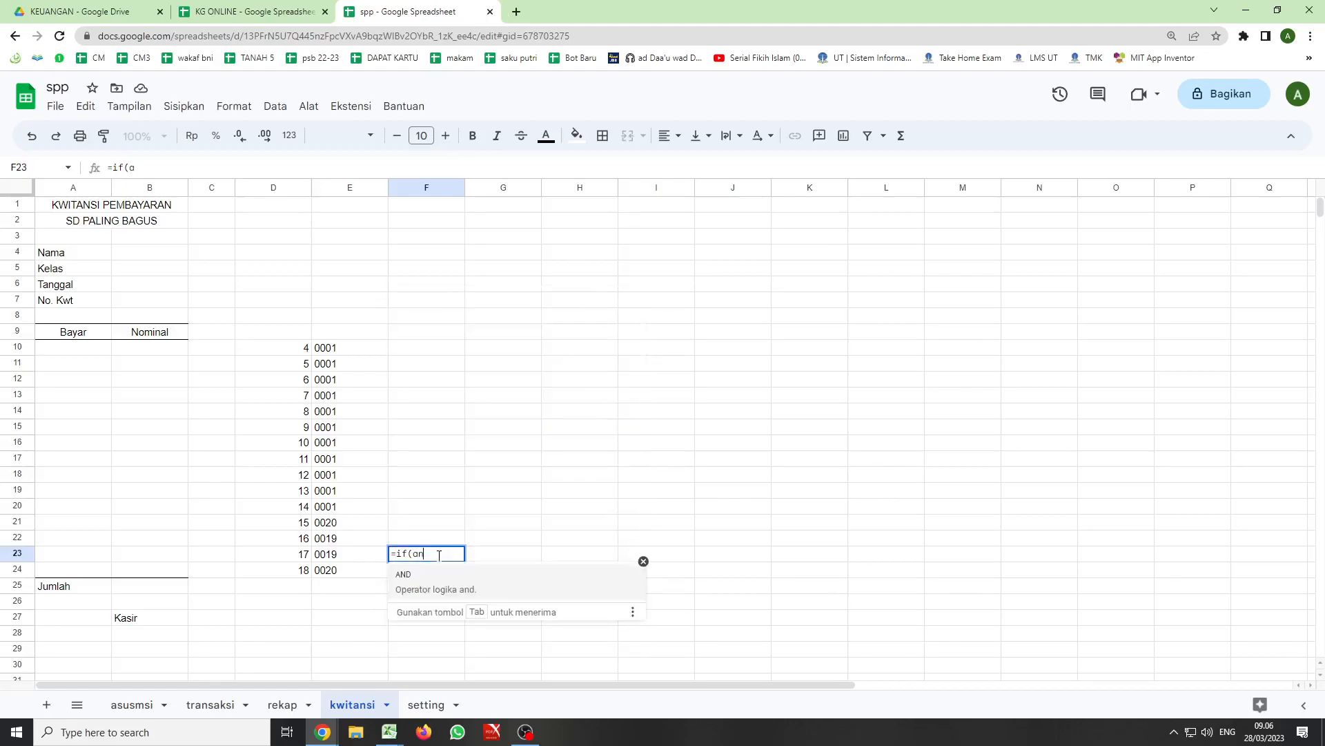
{"action": "type", "text": "d("}
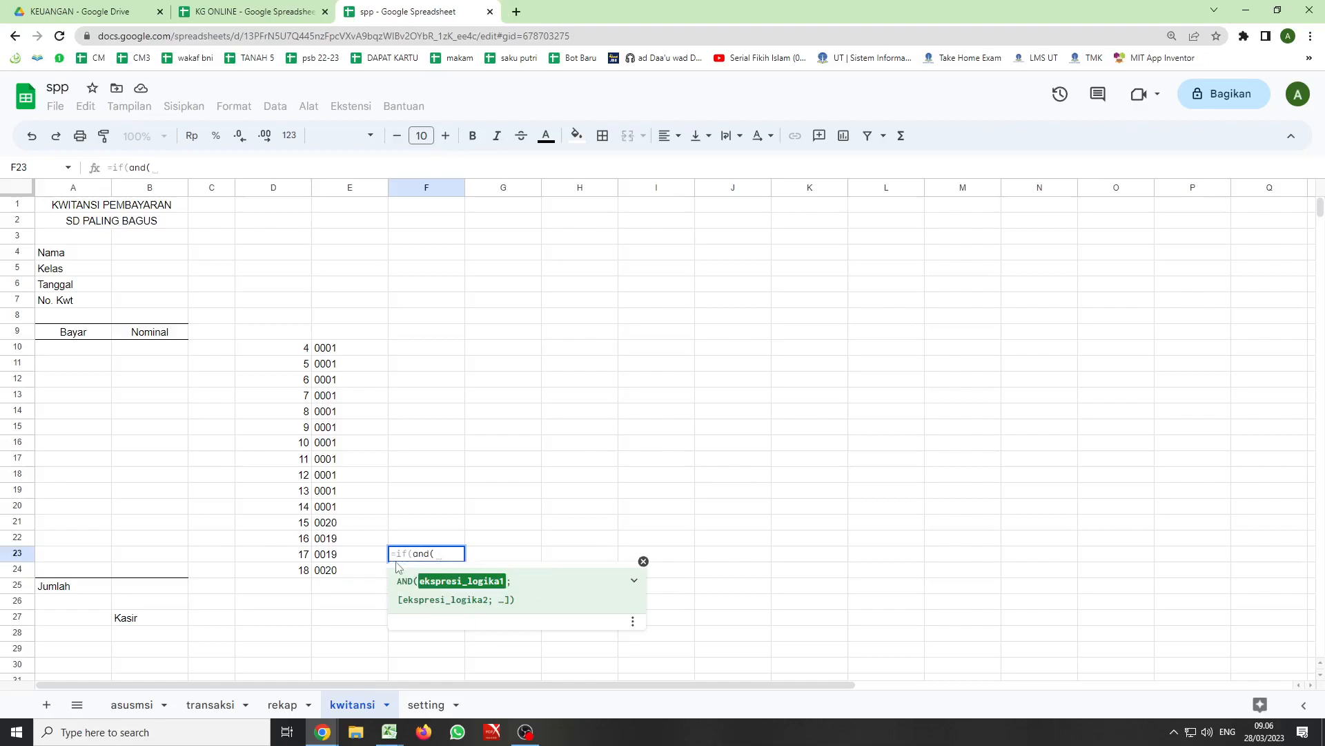
{"action": "left_click", "coordinate": [299, 557]}
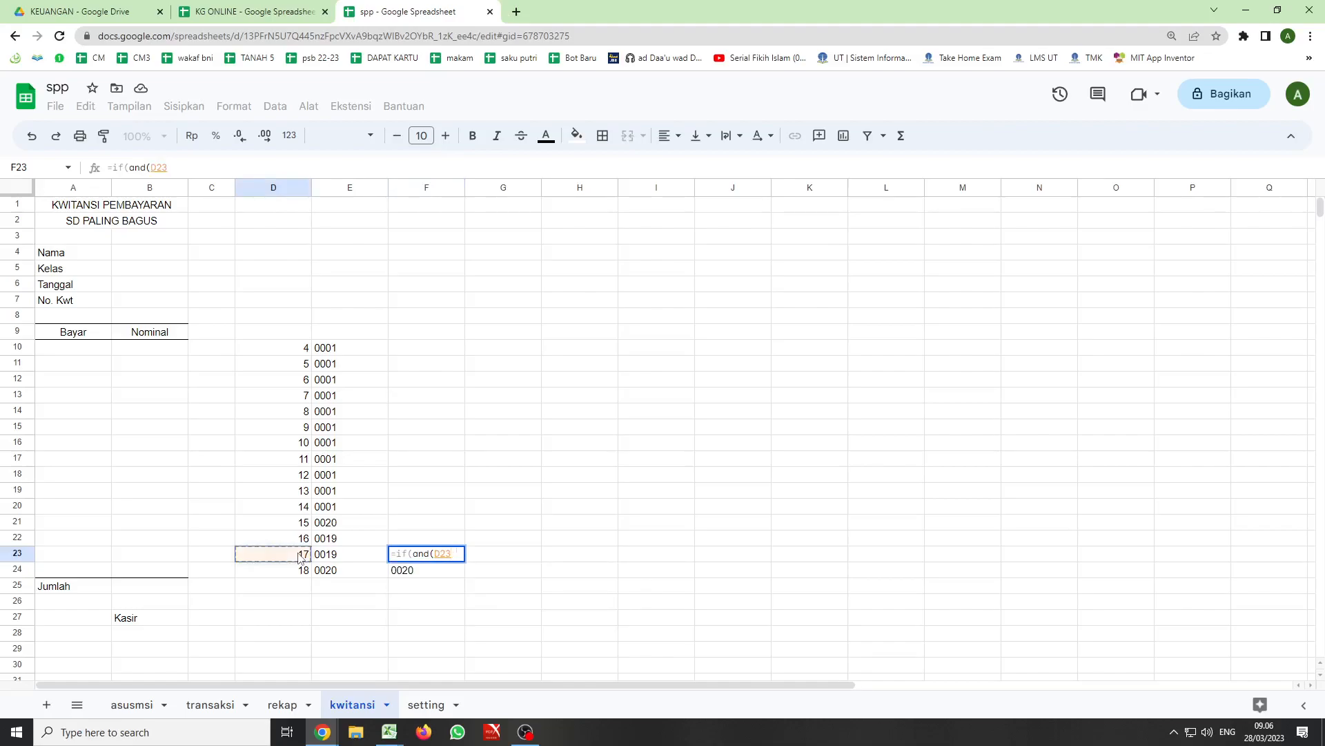
{"action": "type", "text": ">"}
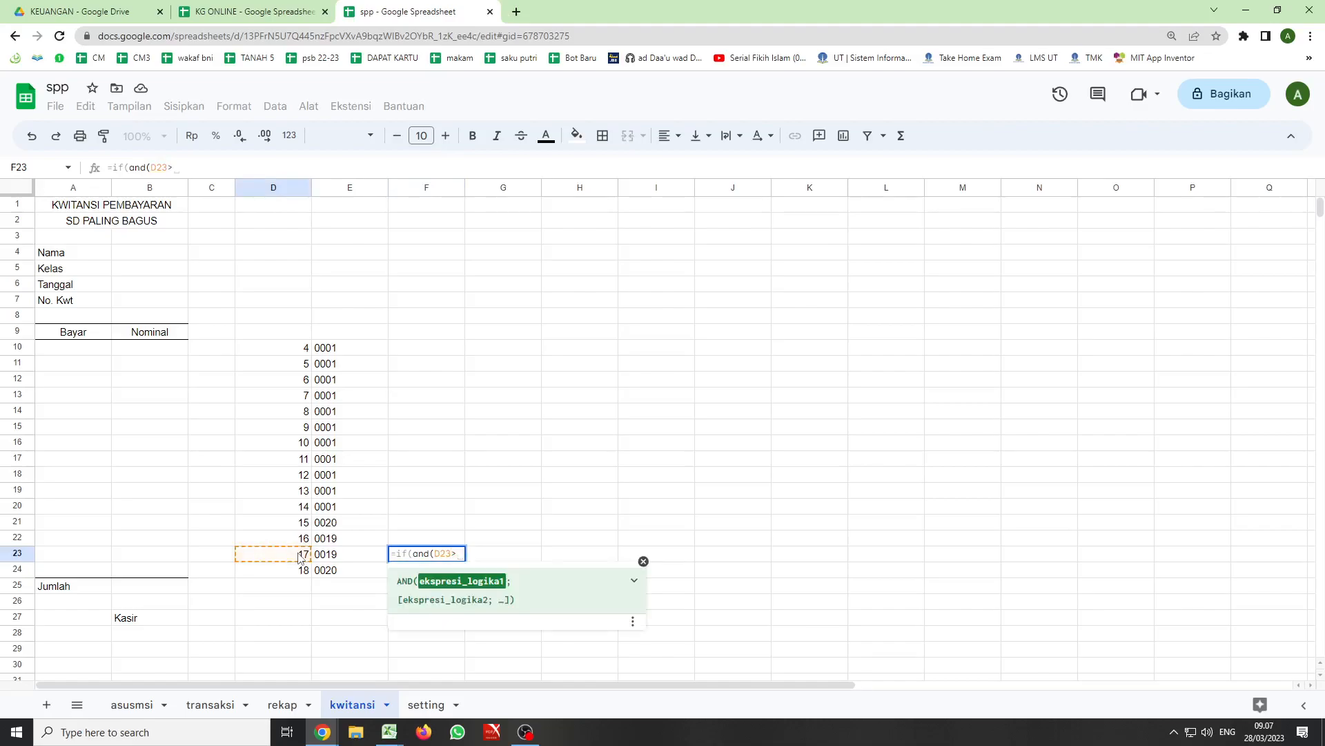
{"action": "type", "text": "1"}
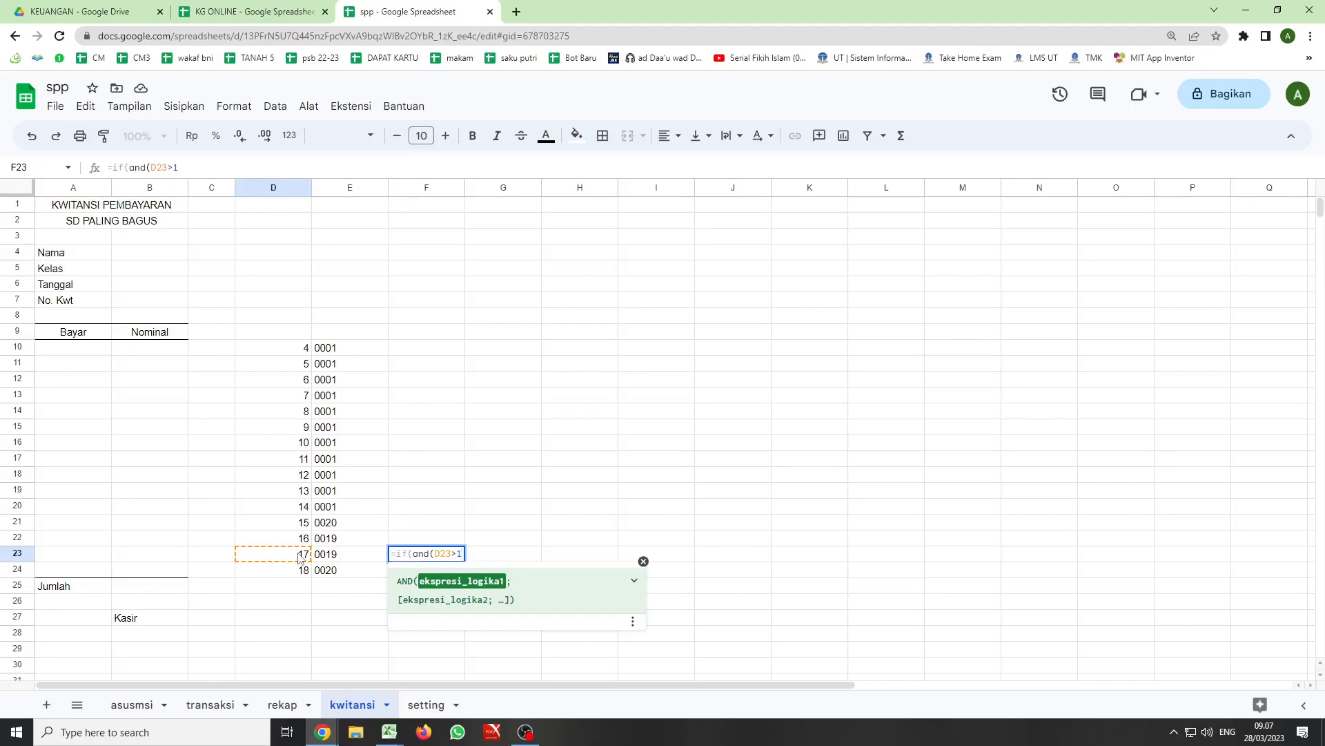
- Add e23=E24 as the second AND condition in the F23 formula
{"action": "type", "text": ";"}
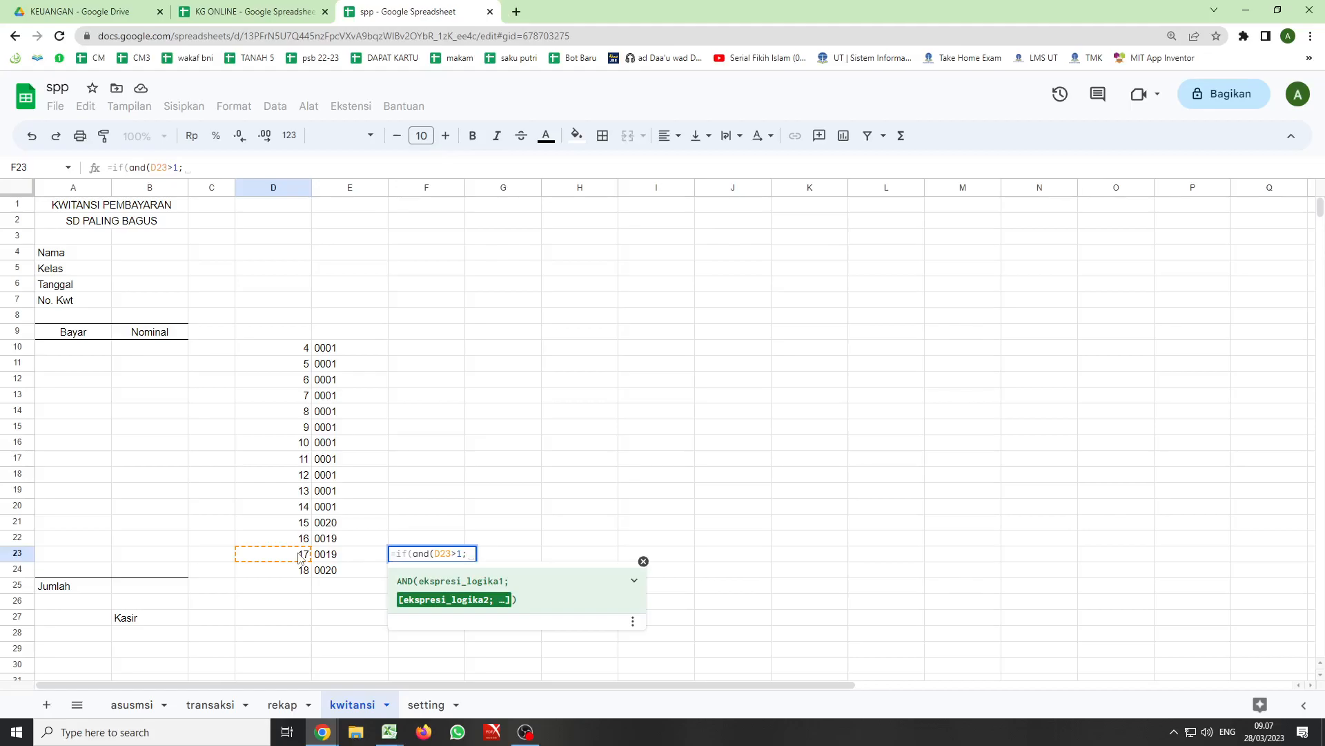
{"action": "type", "text": "e23"}
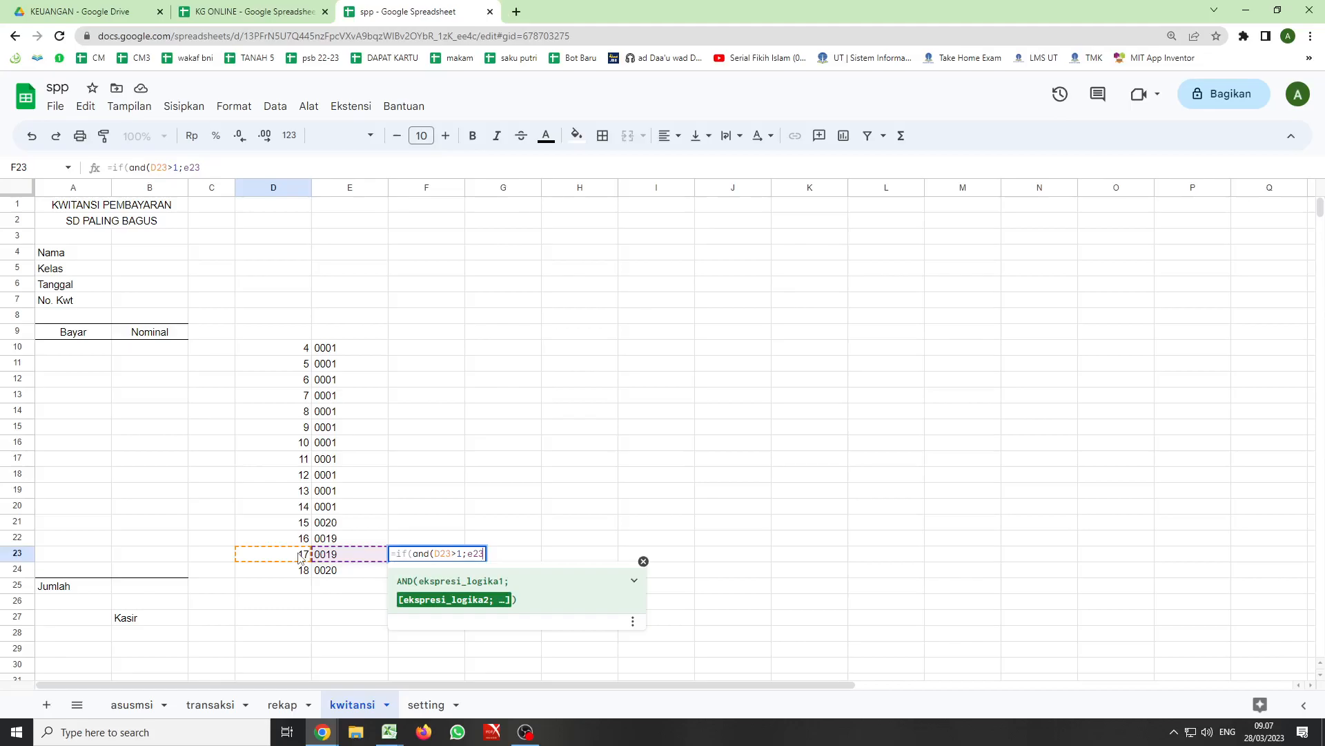
{"action": "type", "text": "="}
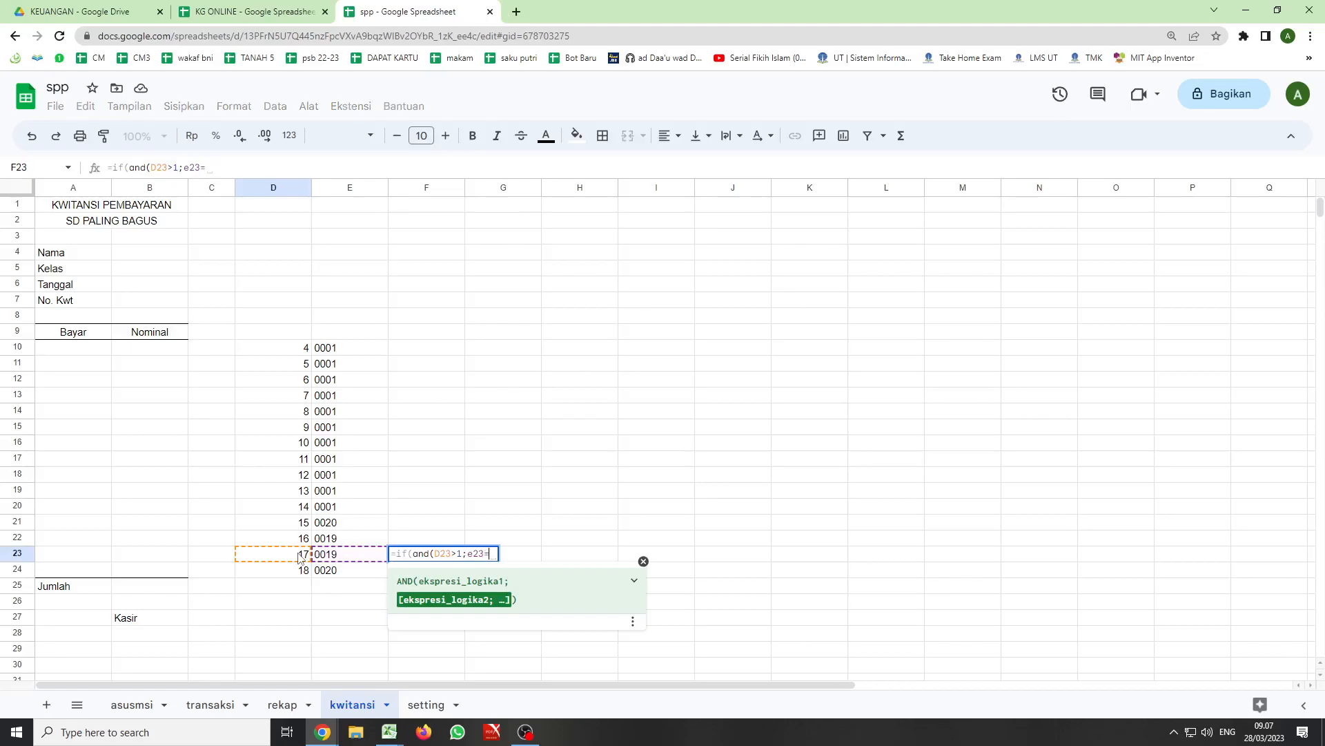
{"action": "left_click", "coordinate": [331, 570]}
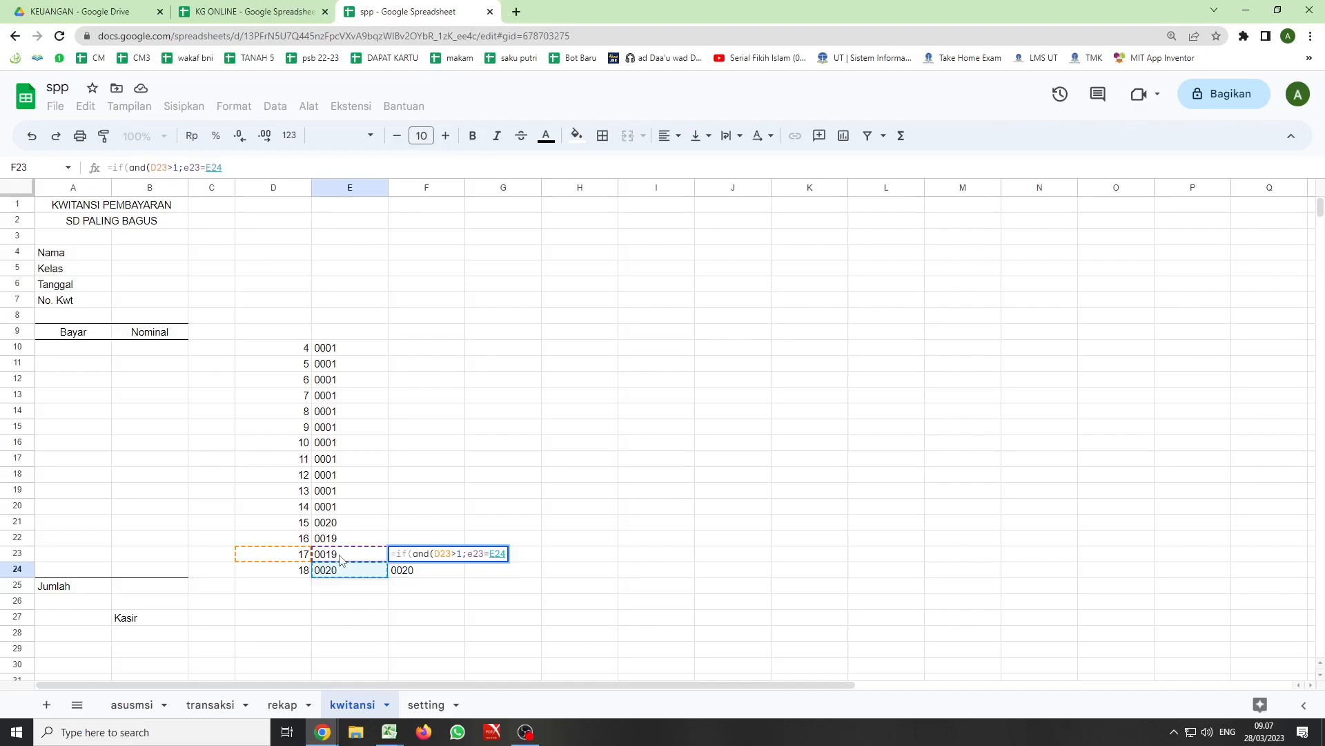
- Add a third AND condition to the F23 formula, e23=$e$24, with an absolute reference to the last student code
{"action": "type", "text": ";"}
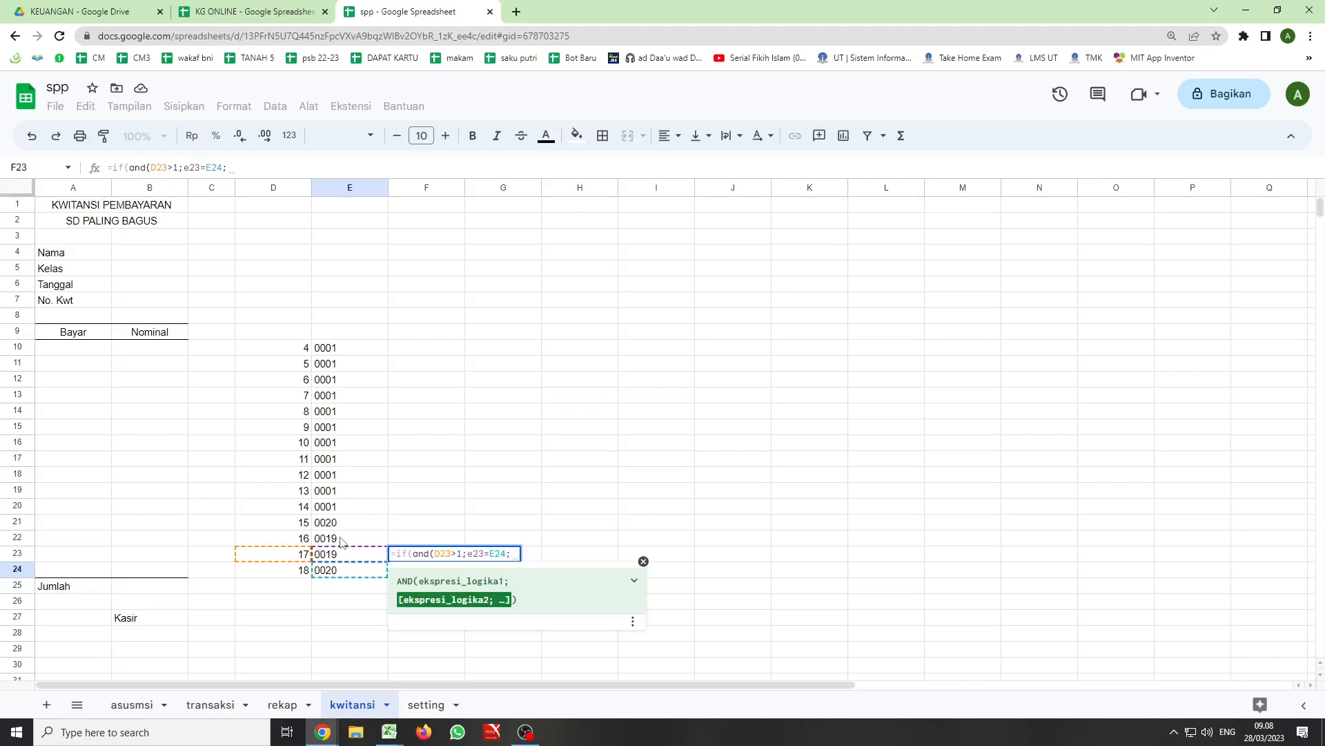
{"action": "type", "text": "e"}
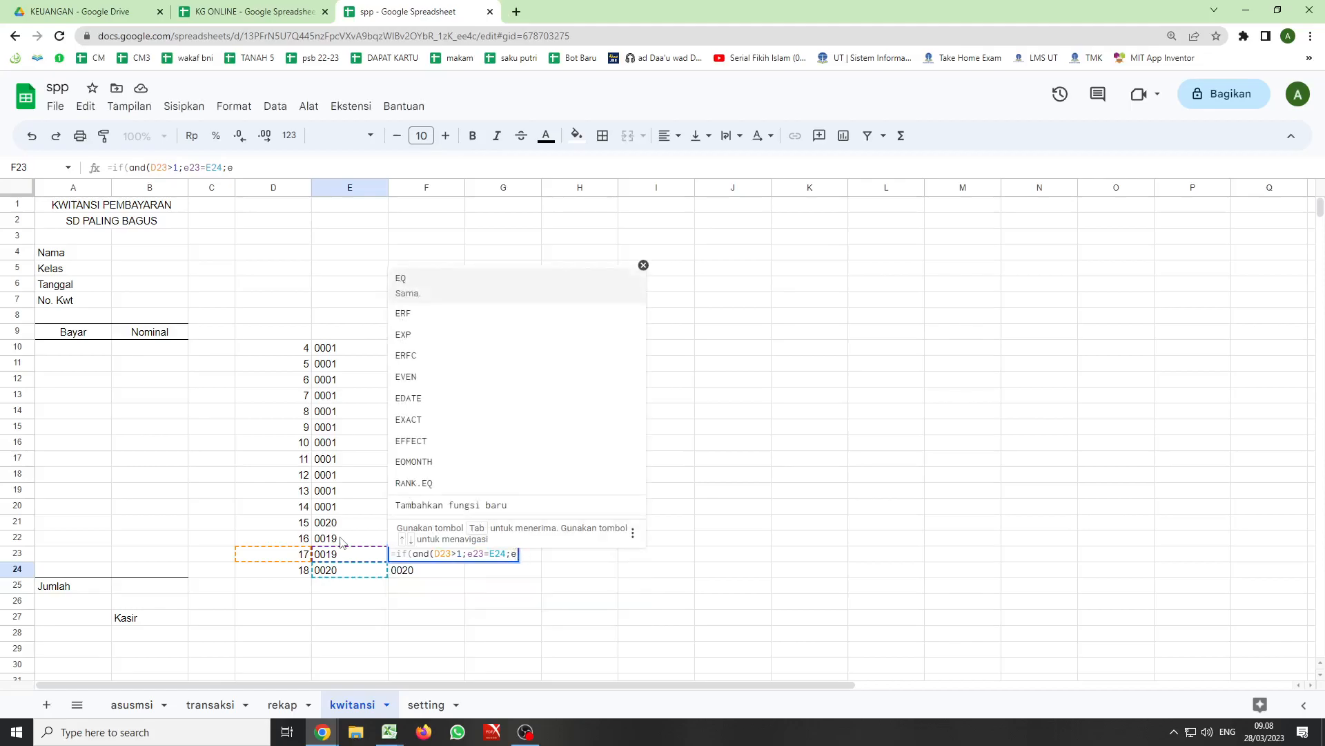
{"action": "type", "text": "24"}
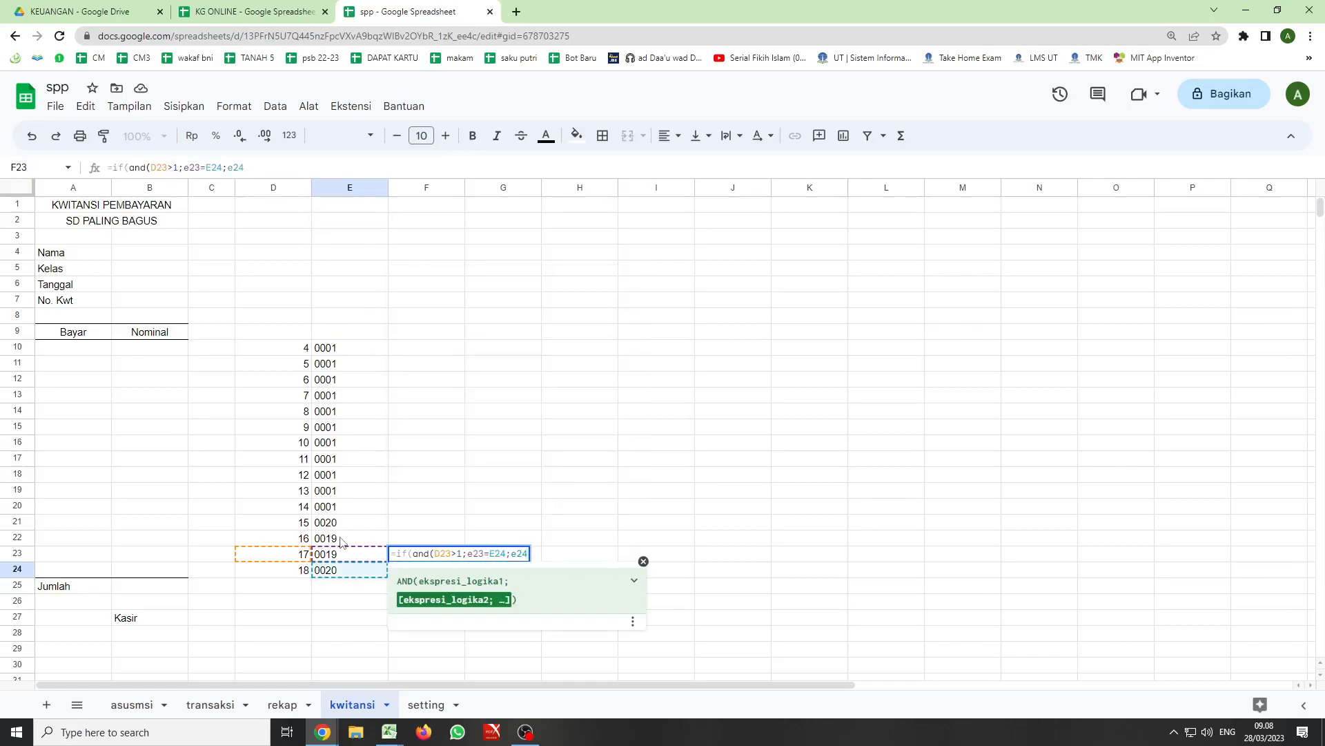
{"action": "key", "text": "F4"}
{"action": "type", "text": "="}
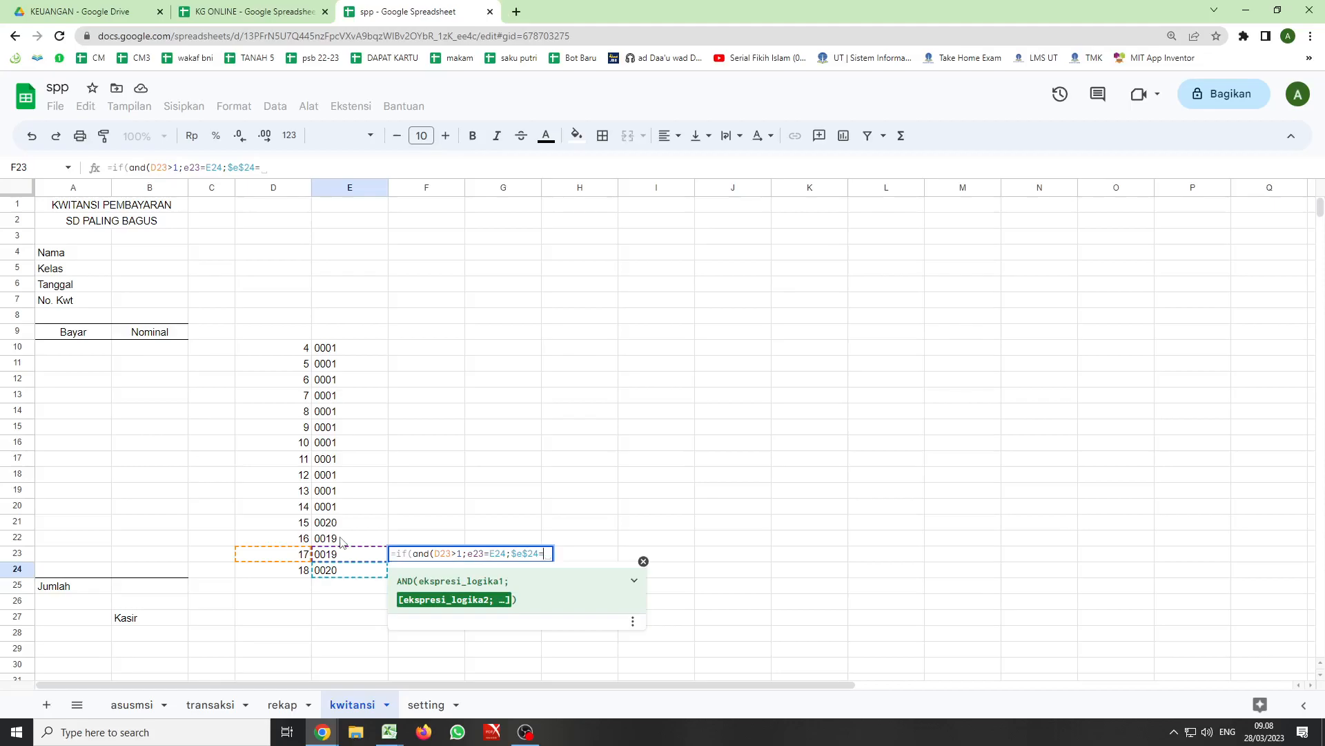
{"action": "key", "text": "BackSpace"}
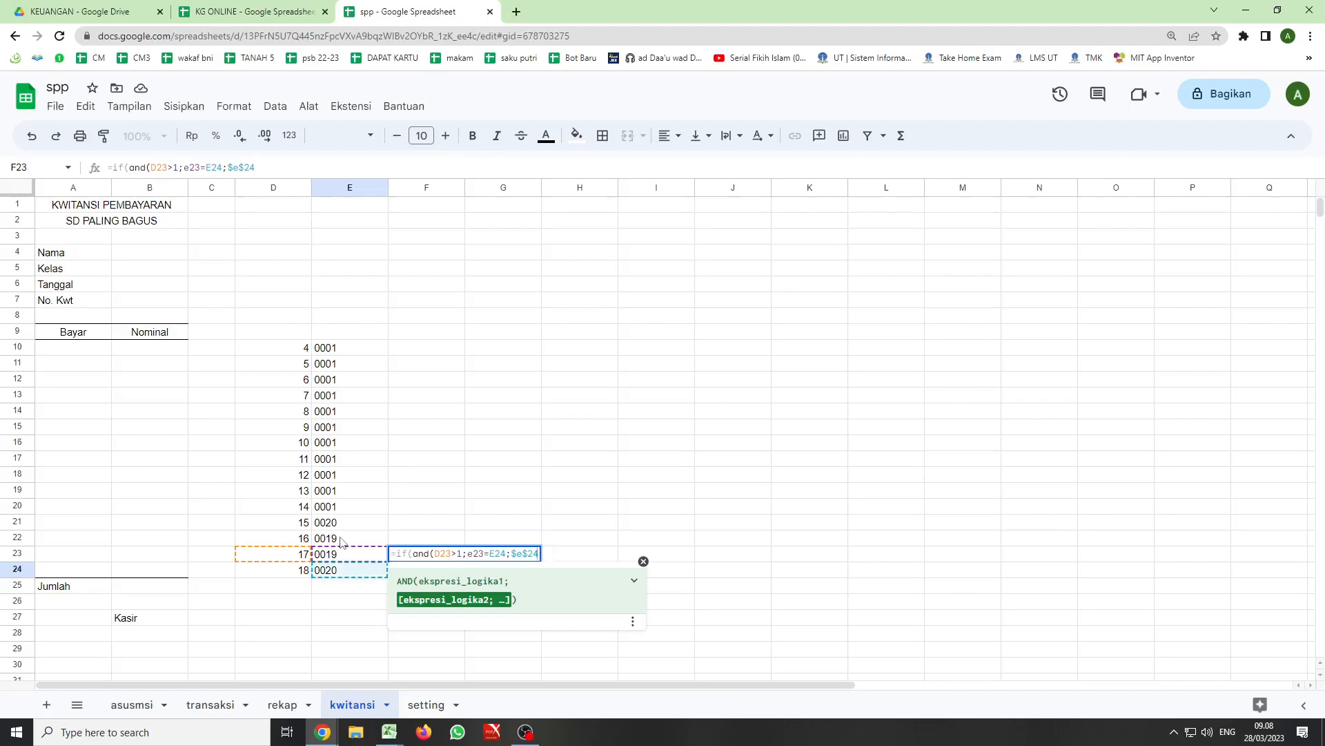
{"action": "left_click", "coordinate": [516, 553]}
{"action": "type", "text": "e2"}
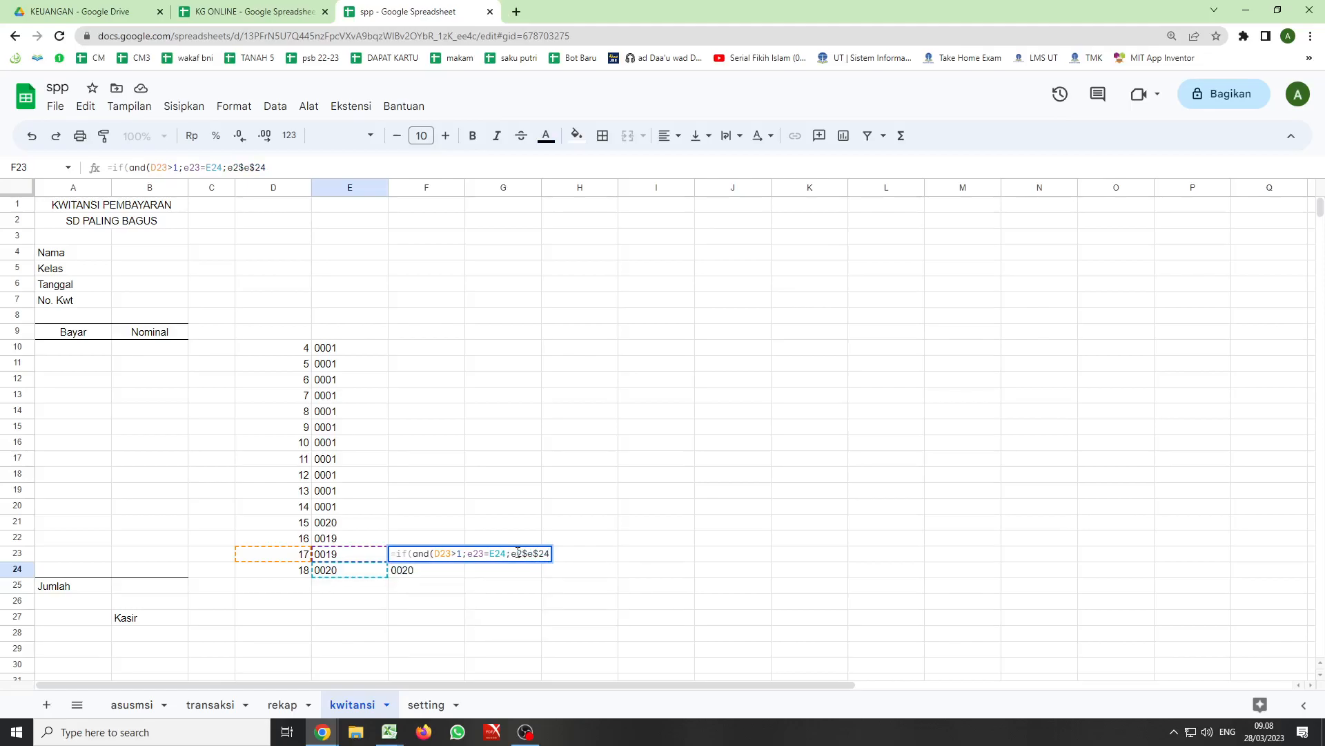
{"action": "type", "text": "3="}
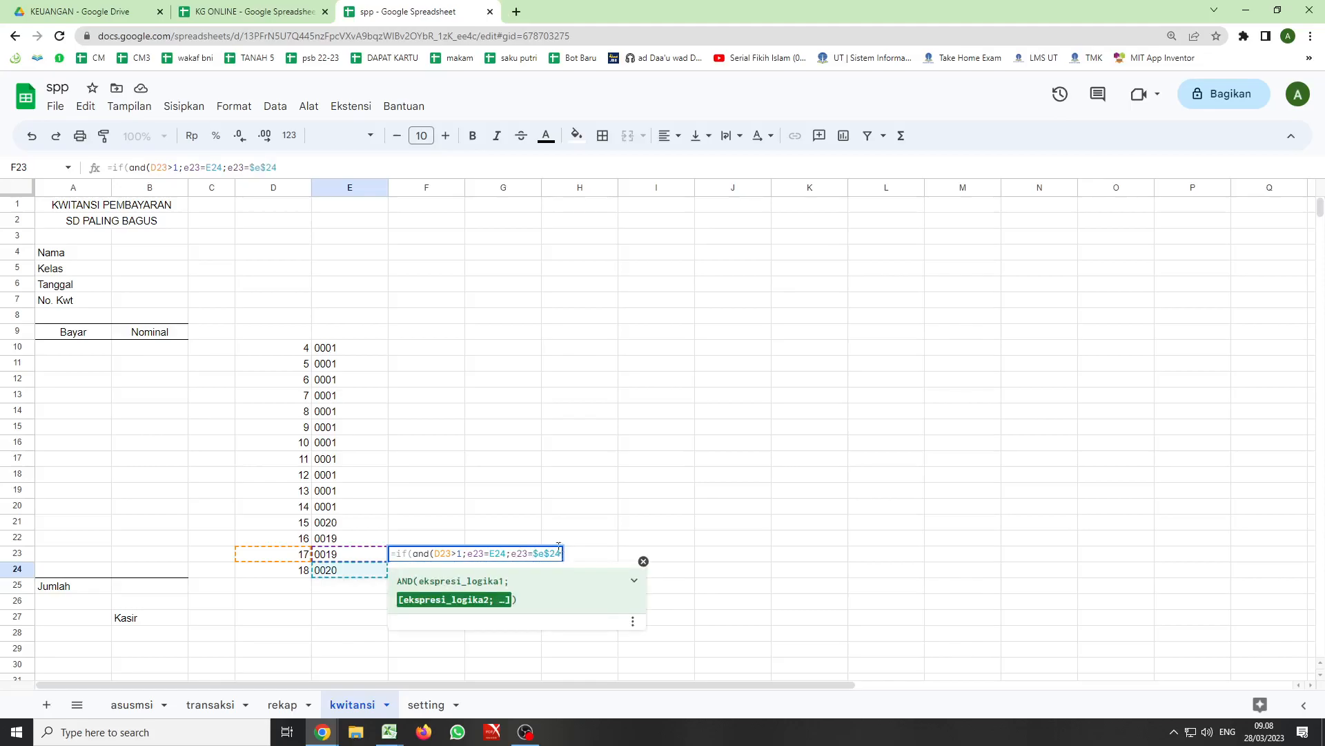
- Complete the F23 formula by closing the AND function, returning E23 when true and "" when false
{"action": "left_click", "coordinate": [315, 165]}
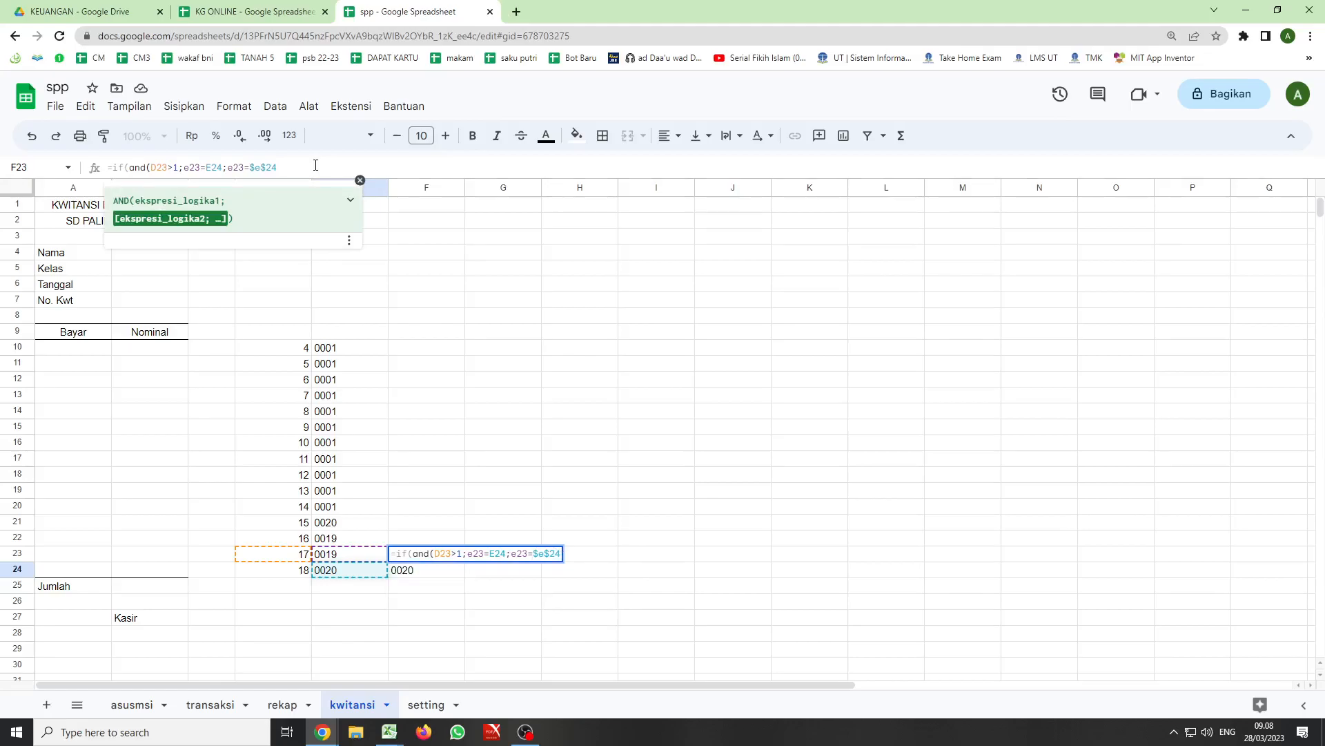
{"action": "type", "text": ")"}
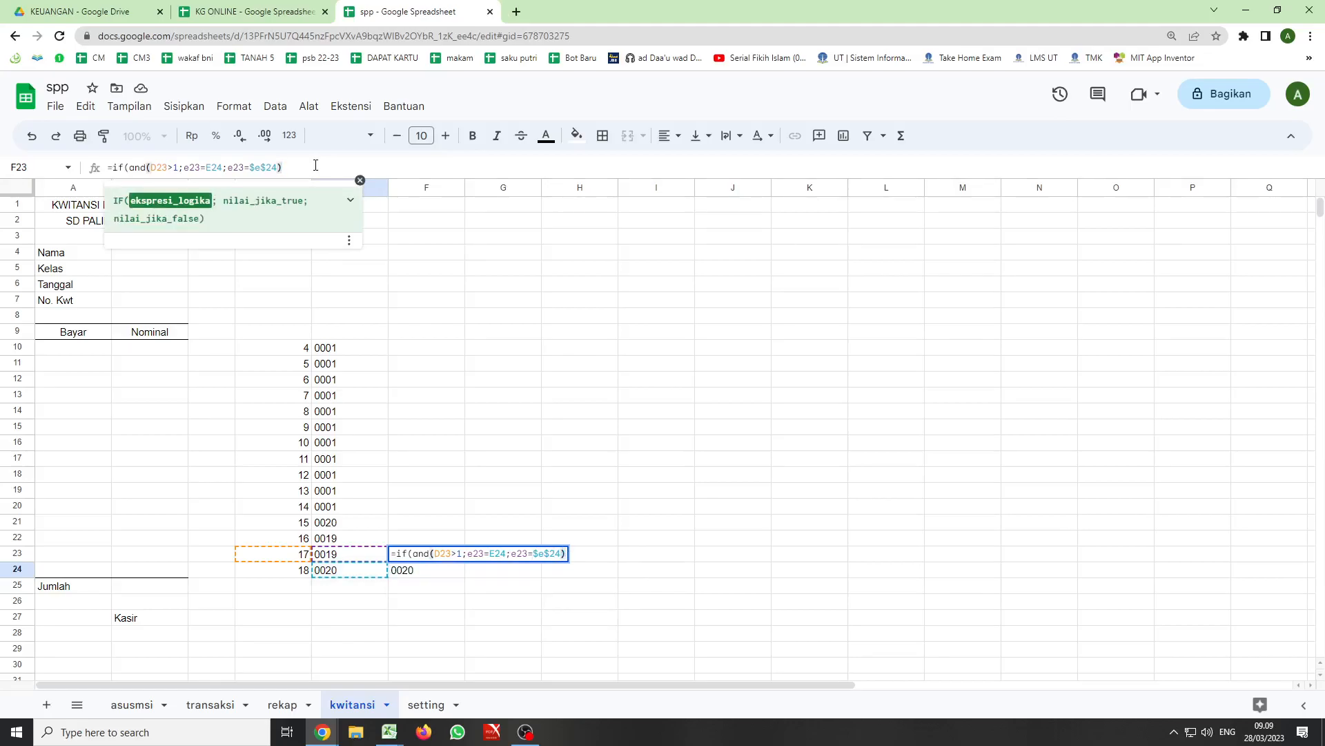
{"action": "type", "text": ";"}
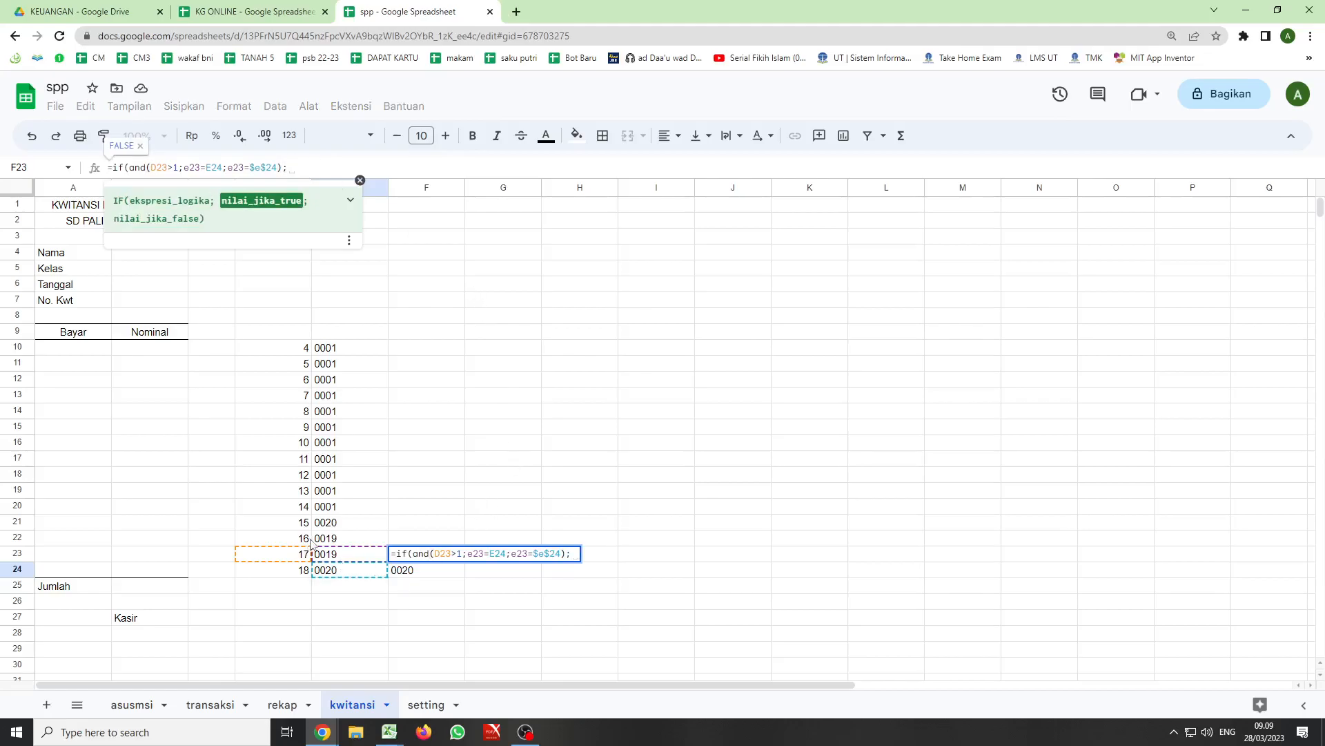
{"action": "left_click", "coordinate": [334, 555]}
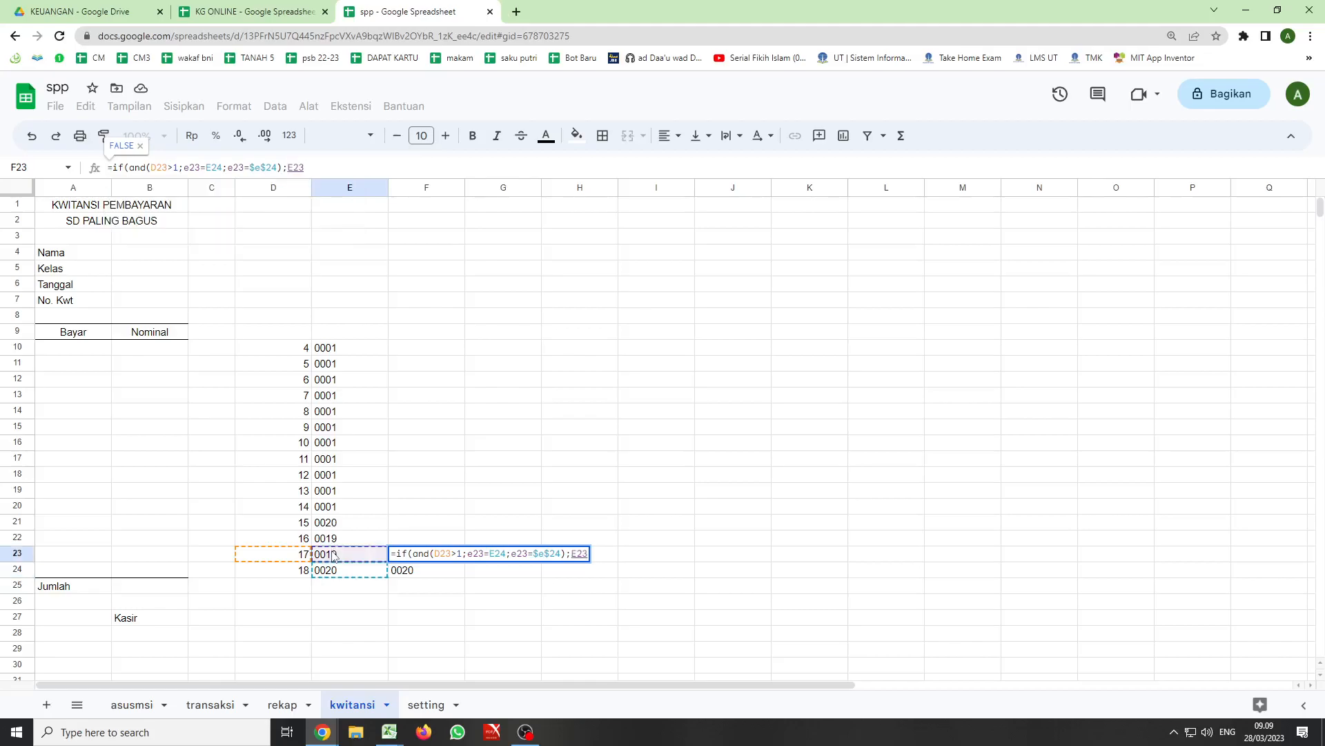
{"action": "type", "text": ";"}
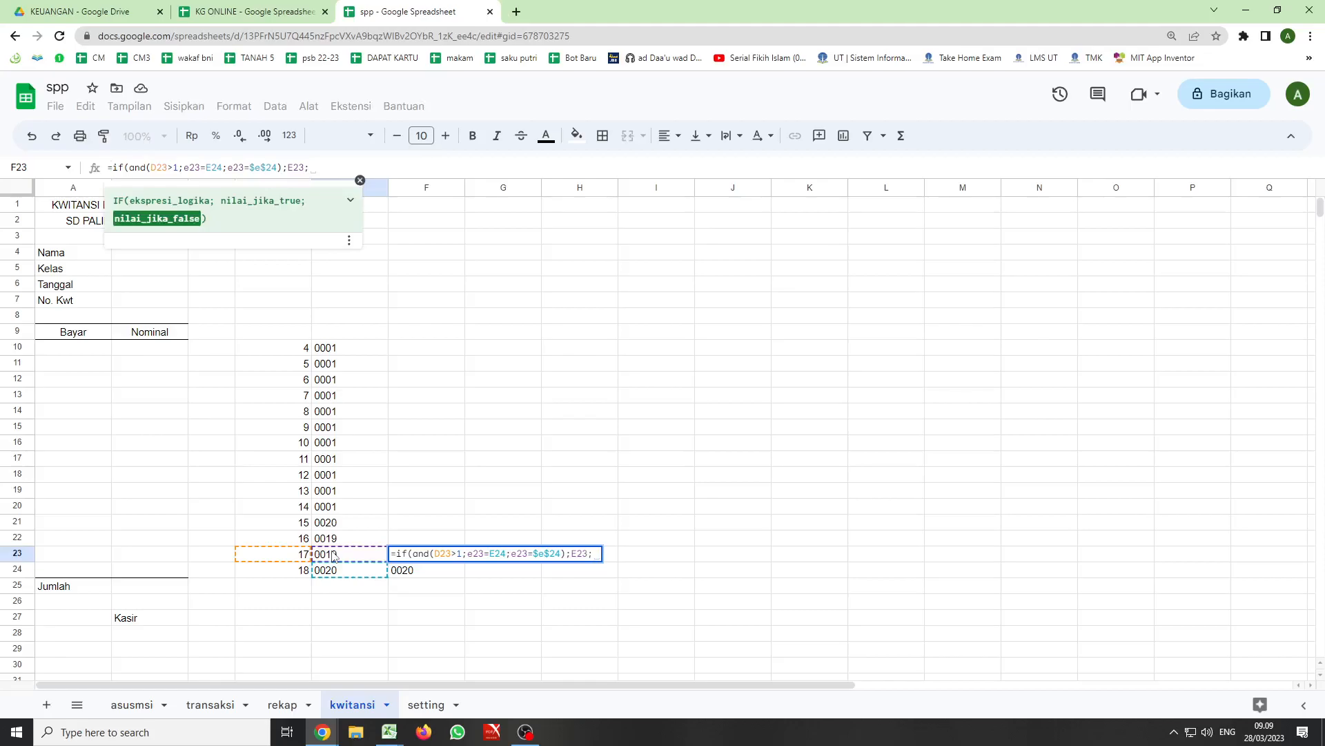
{"action": "type", "text": "\"\")"}
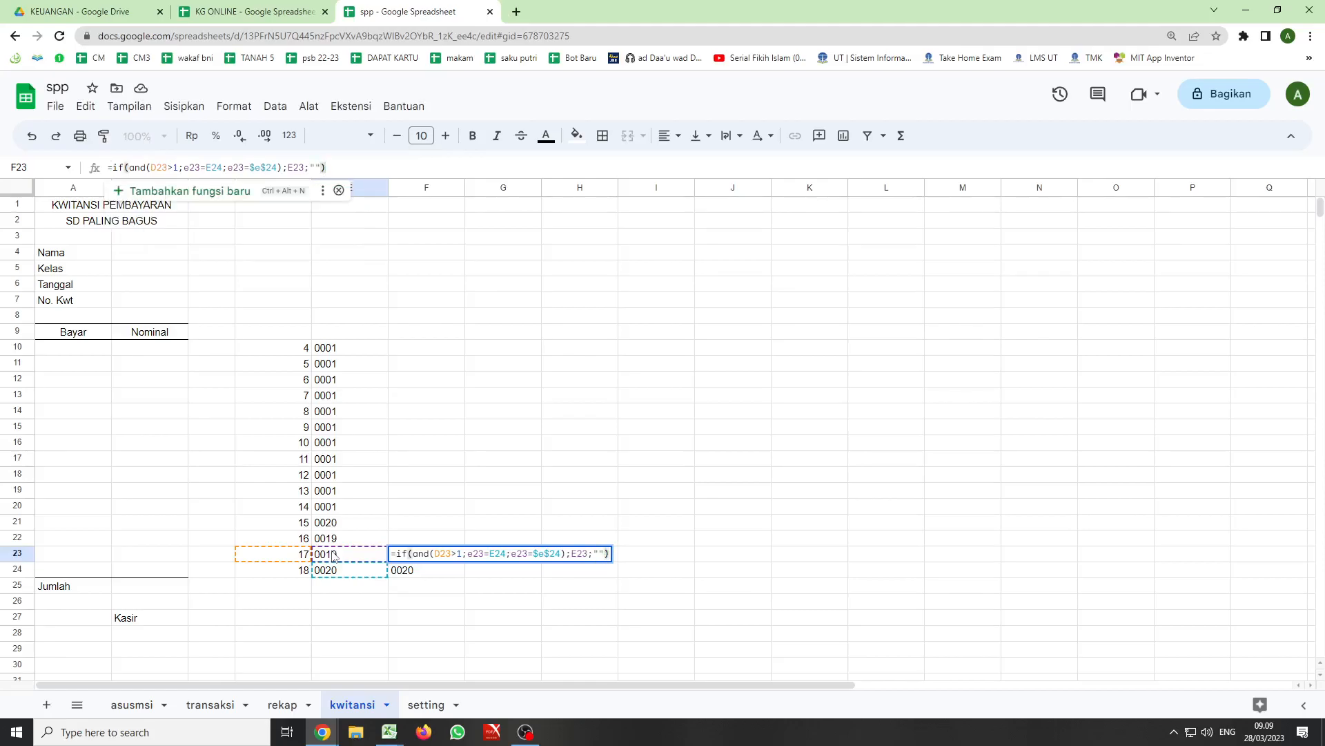
{"action": "key", "text": "Return"}
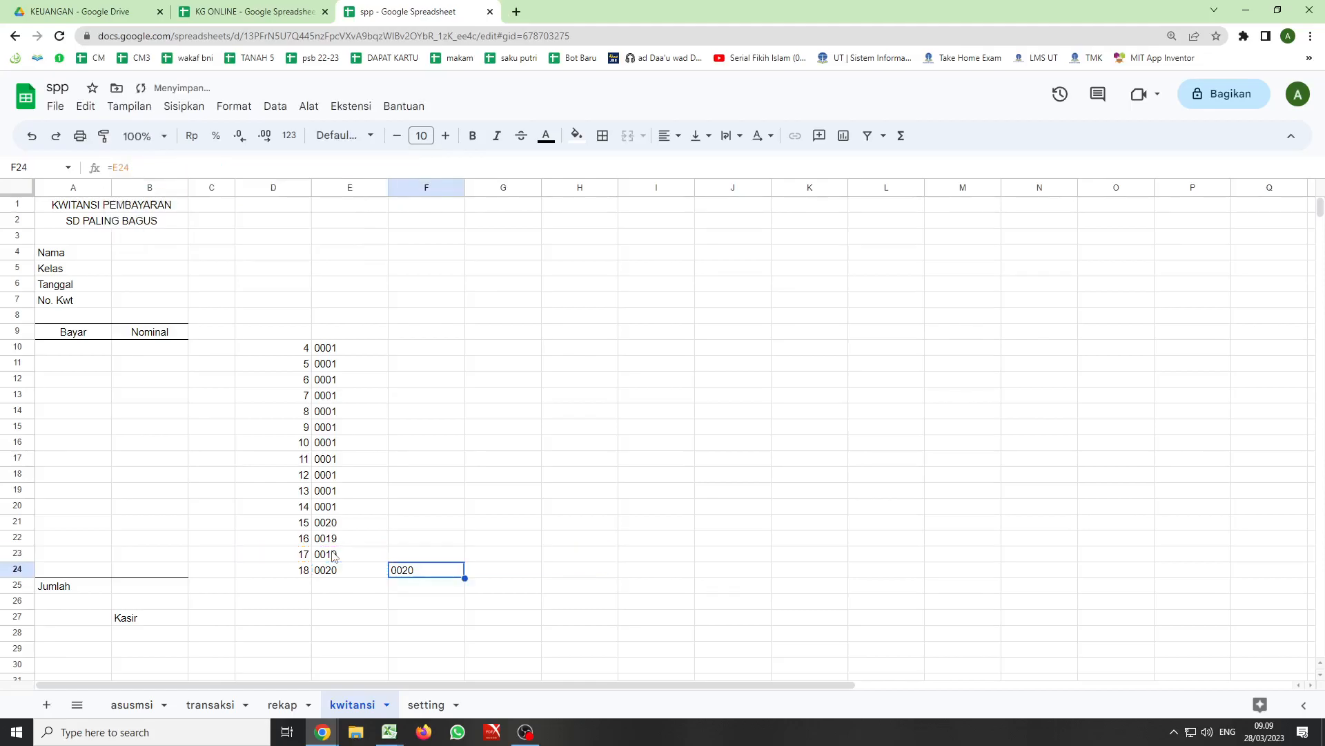
- Fill the F23 formula upward through F10 and check the copied references in F22
{"action": "left_click", "coordinate": [427, 555]}
{"action": "left_click_drag", "start_coordinate": [465, 562], "coordinate": [461, 350]}
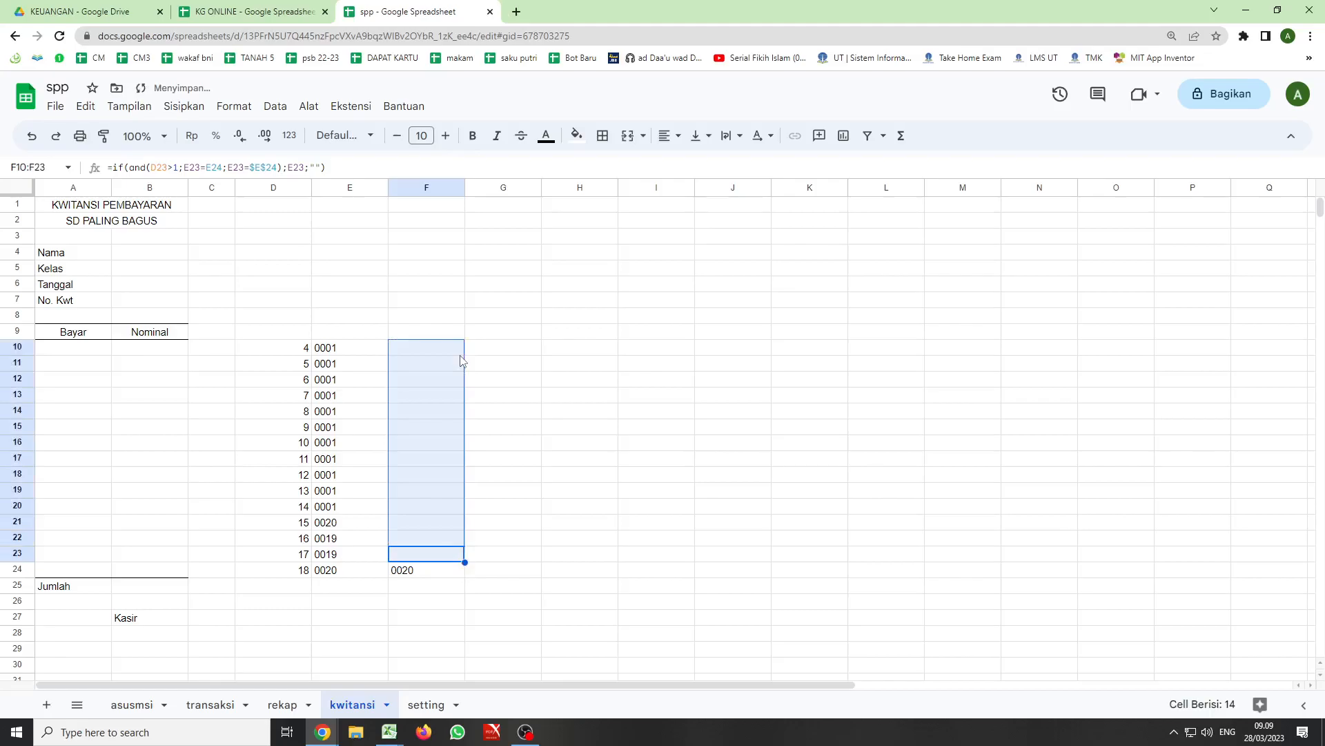
{"action": "double_click", "coordinate": [424, 537]}
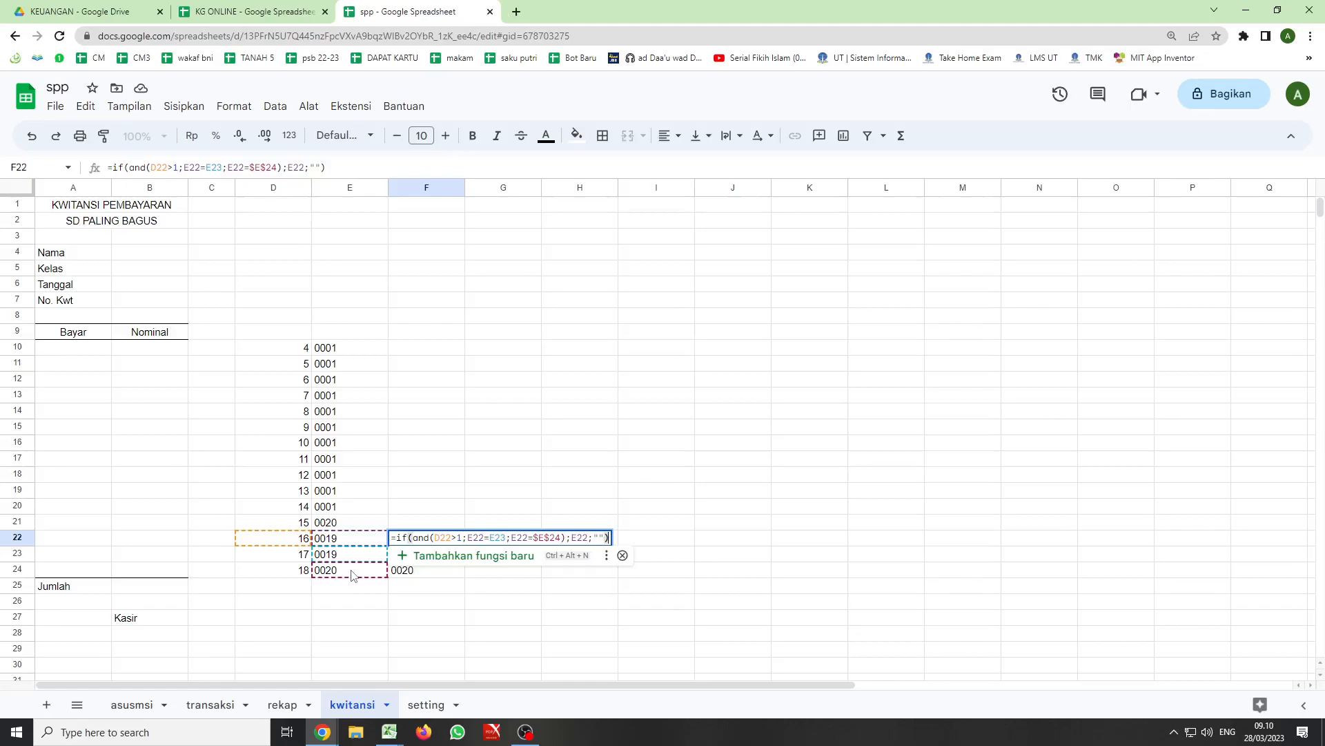
{"action": "key", "text": "Return"}
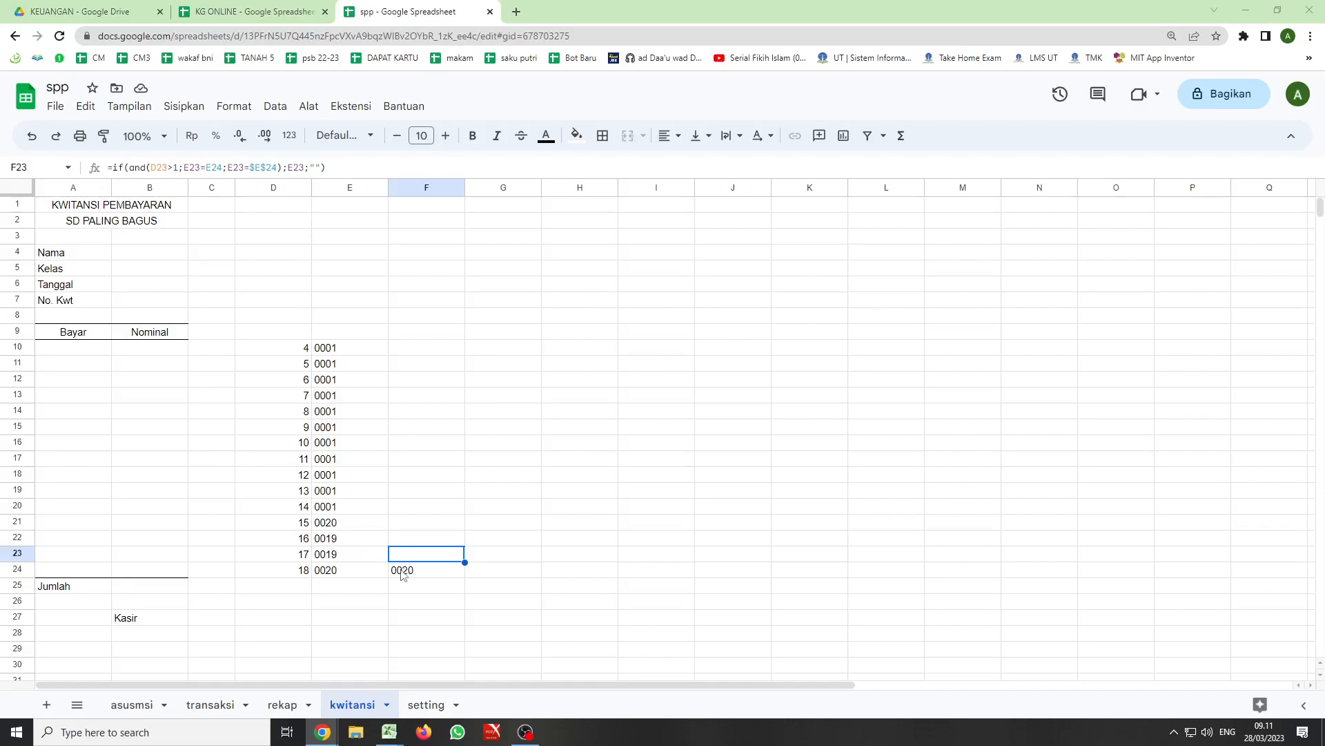
- Start an IF formula in A24 with the condition F24<>""
{"action": "left_click", "coordinate": [73, 570]}
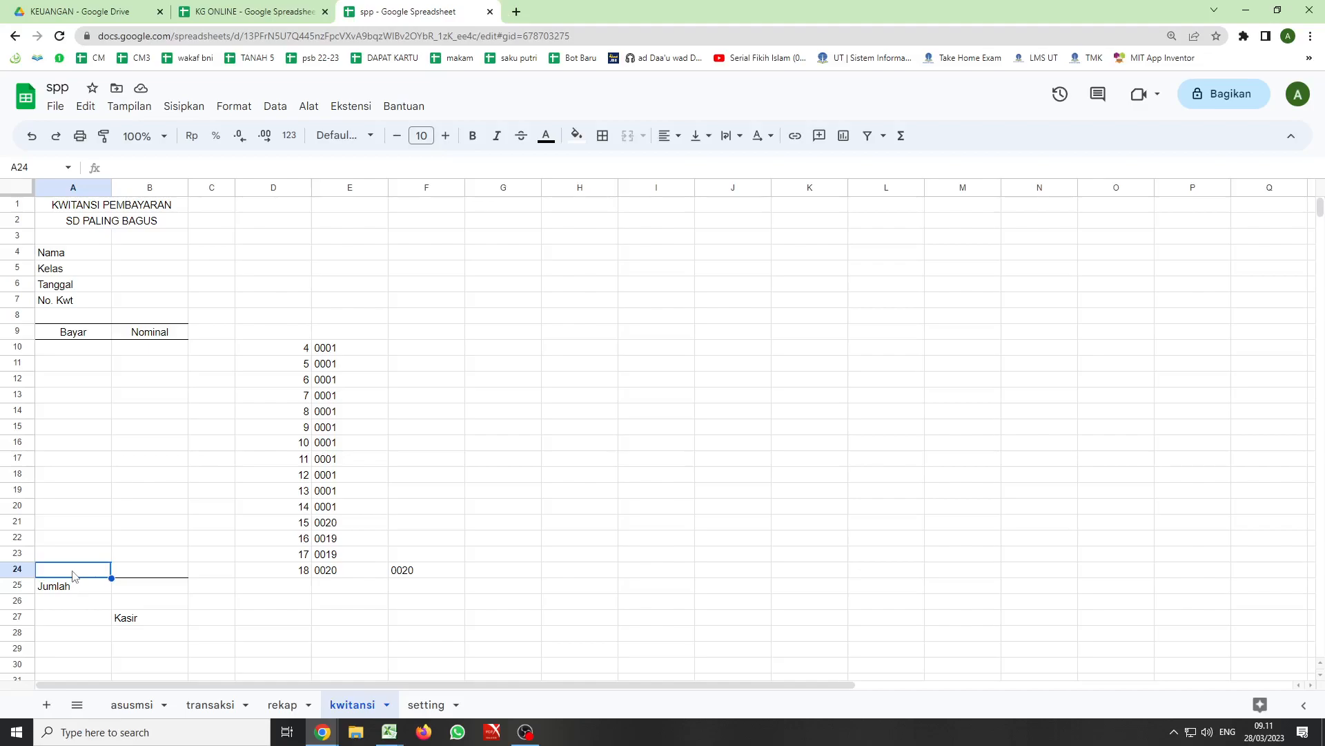
{"action": "type", "text": "=if("}
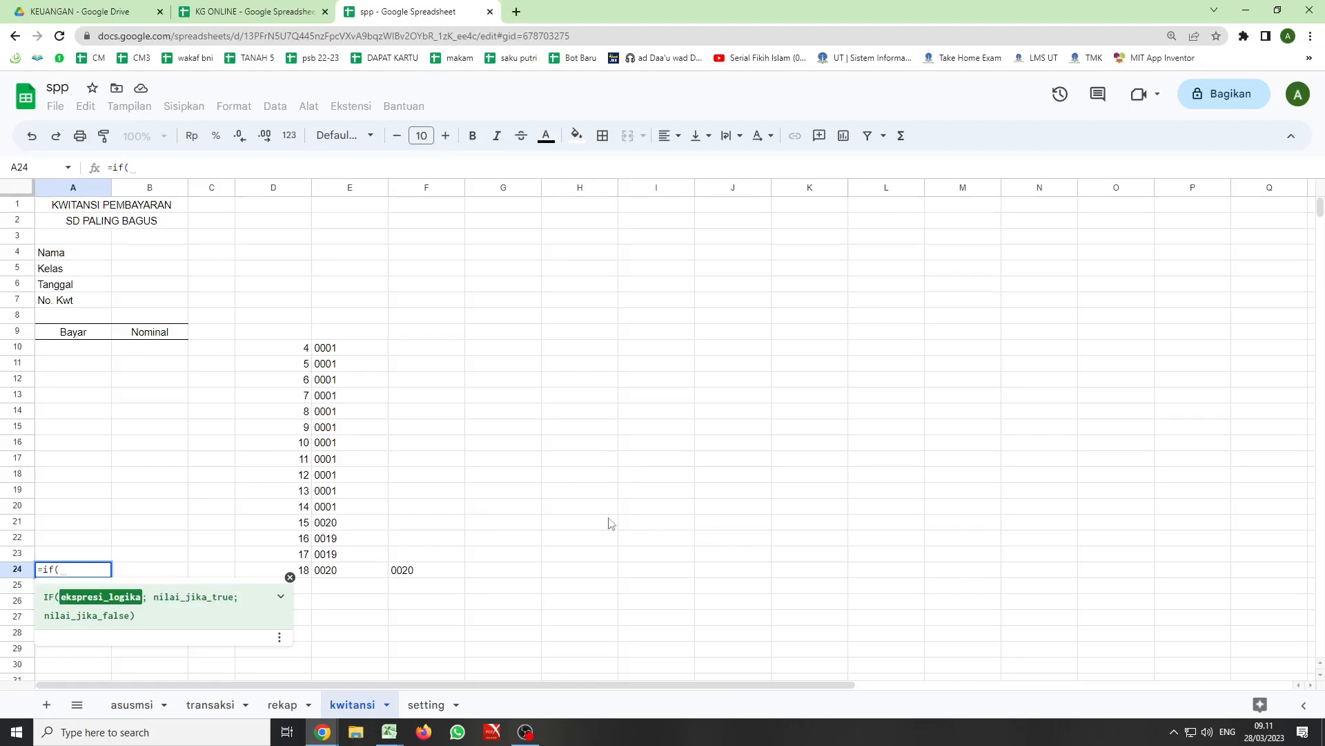
{"action": "left_click", "coordinate": [410, 577]}
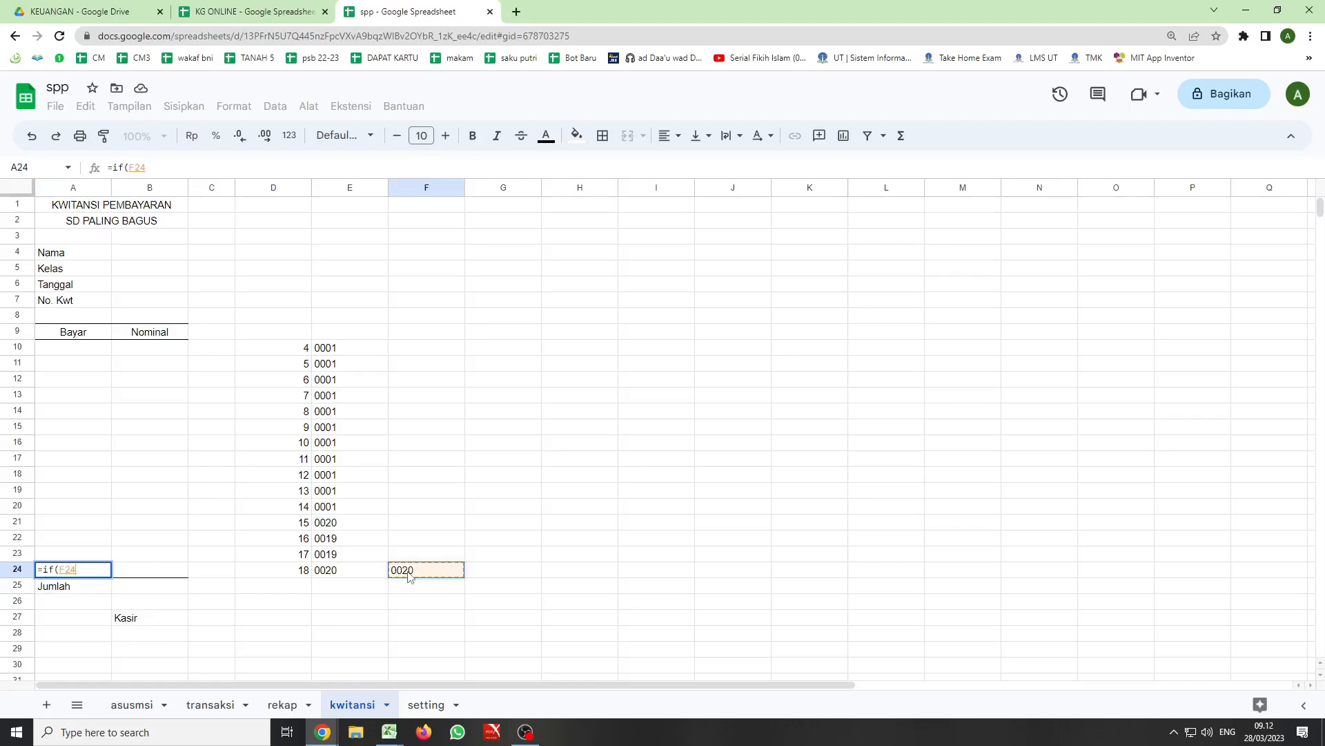
{"action": "type", "text": "<>"}
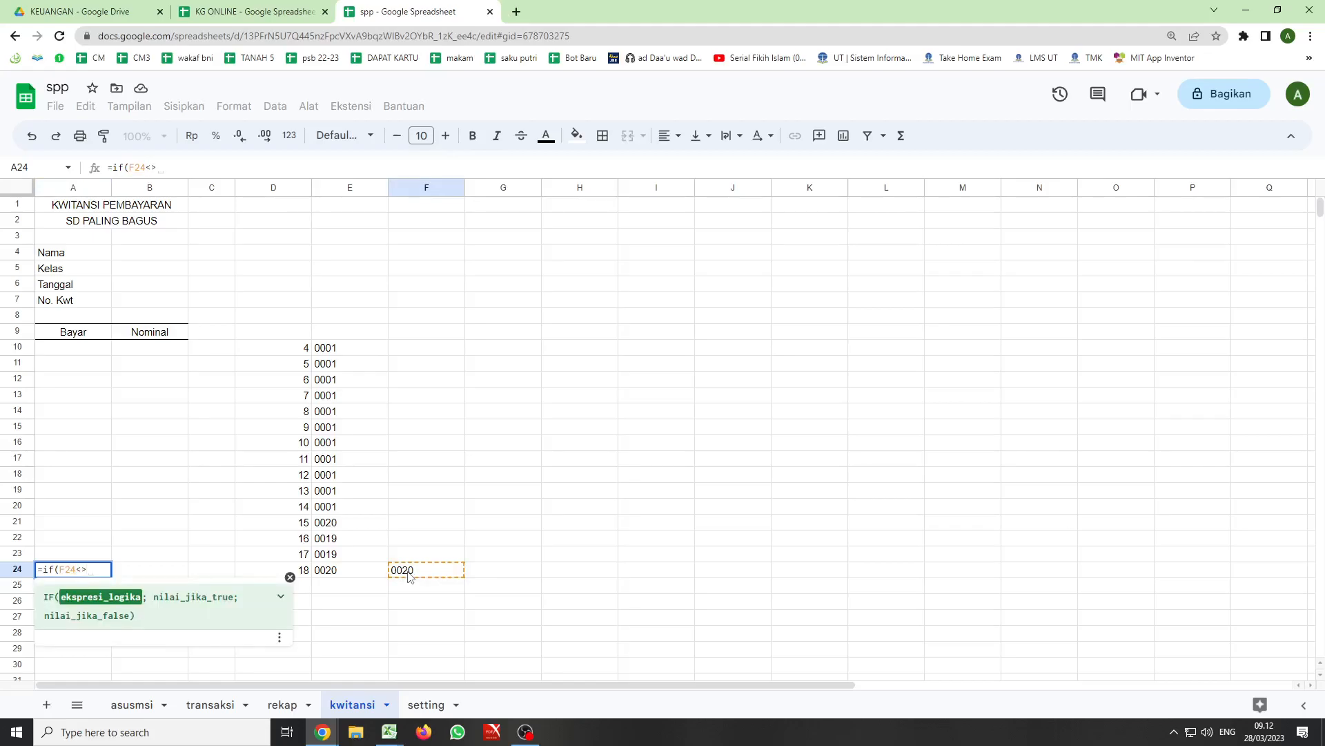
{"action": "type", "text": ";"}
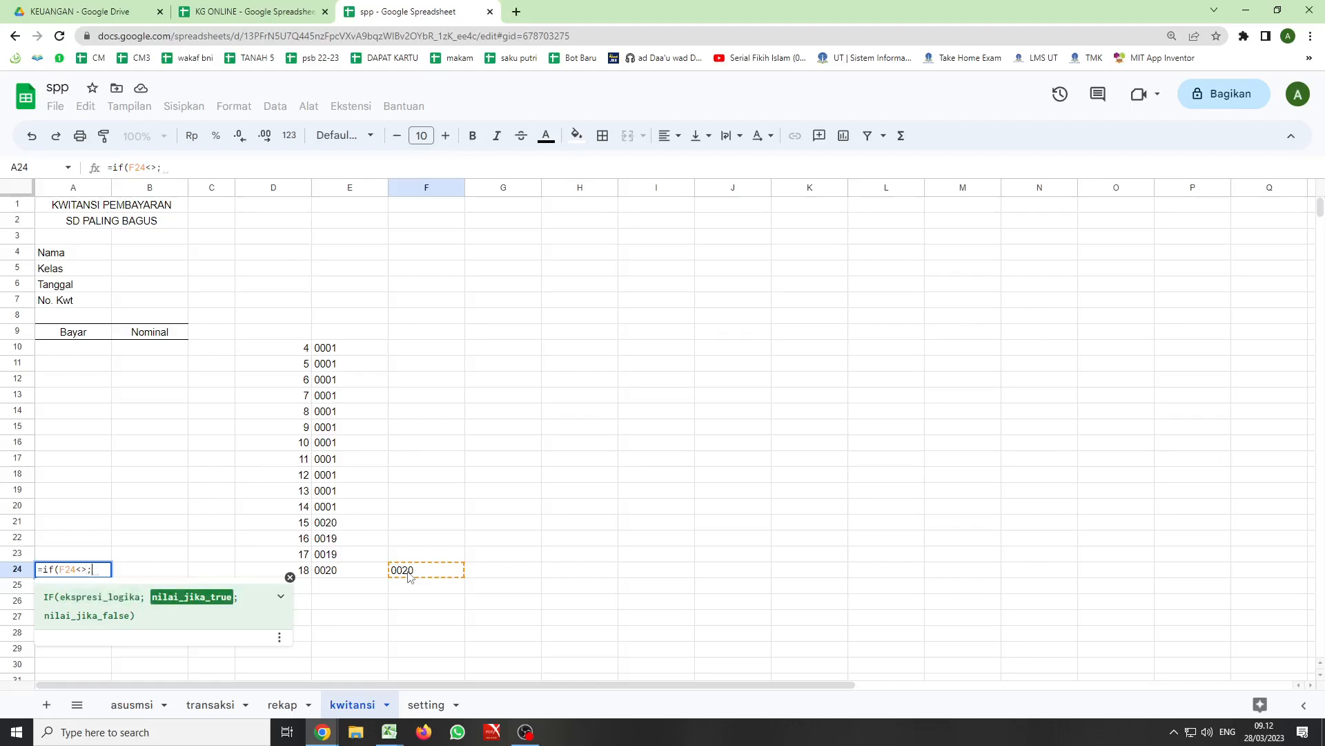
{"action": "key", "text": "BackSpace"}
{"action": "type", "text": "\"\""}
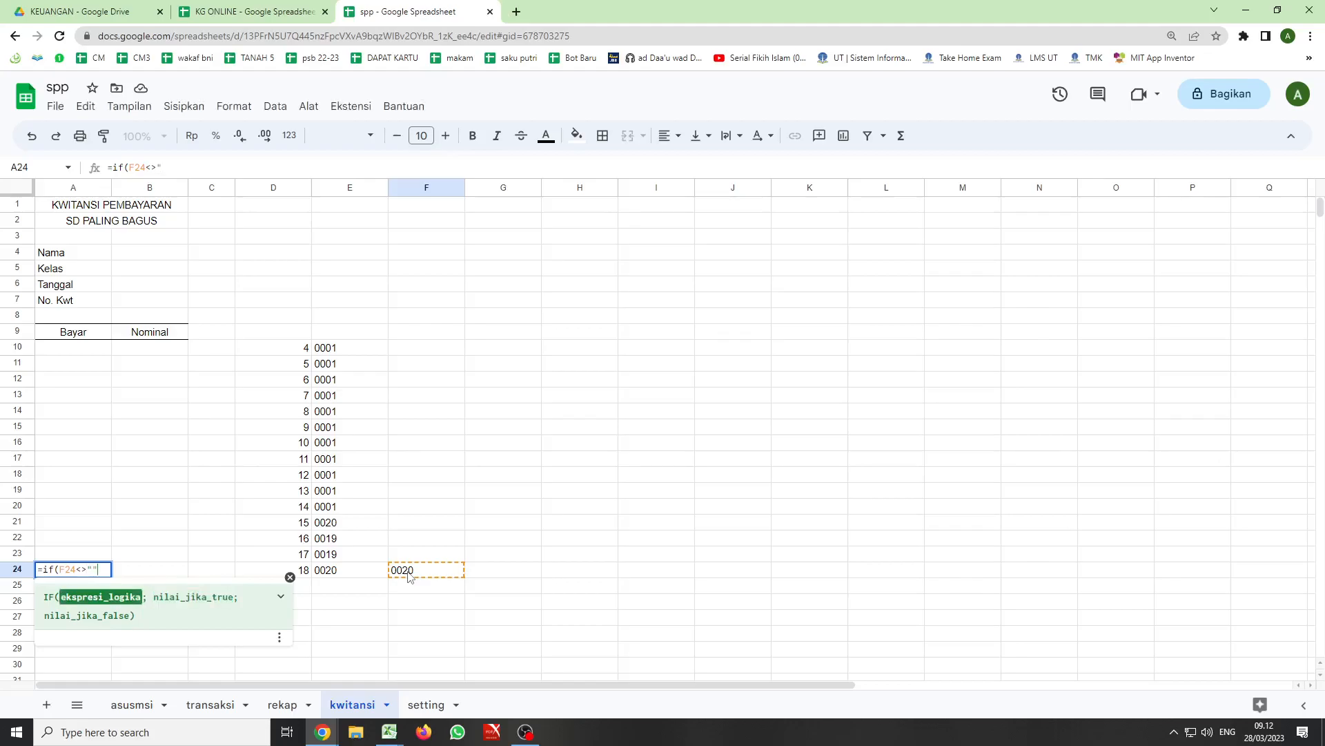
{"action": "type", "text": ";"}
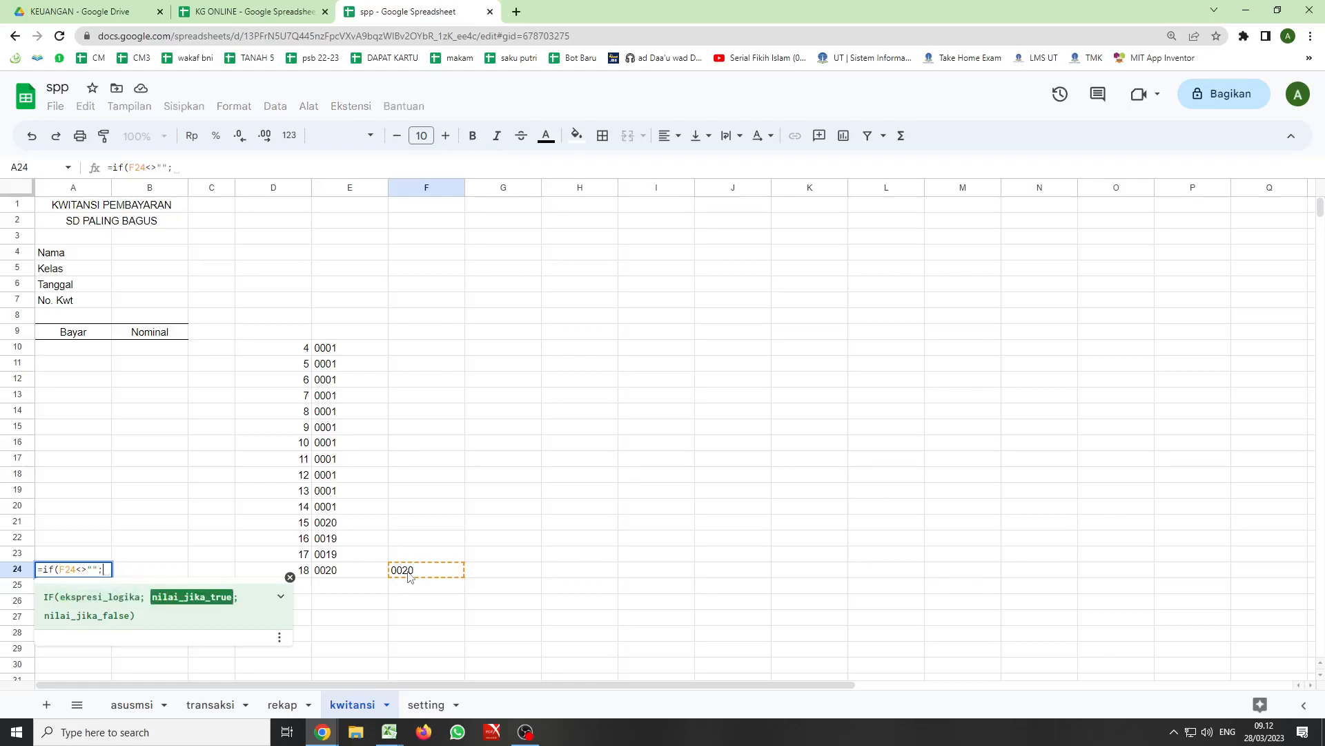
{"action": "type", "text": "indek"}
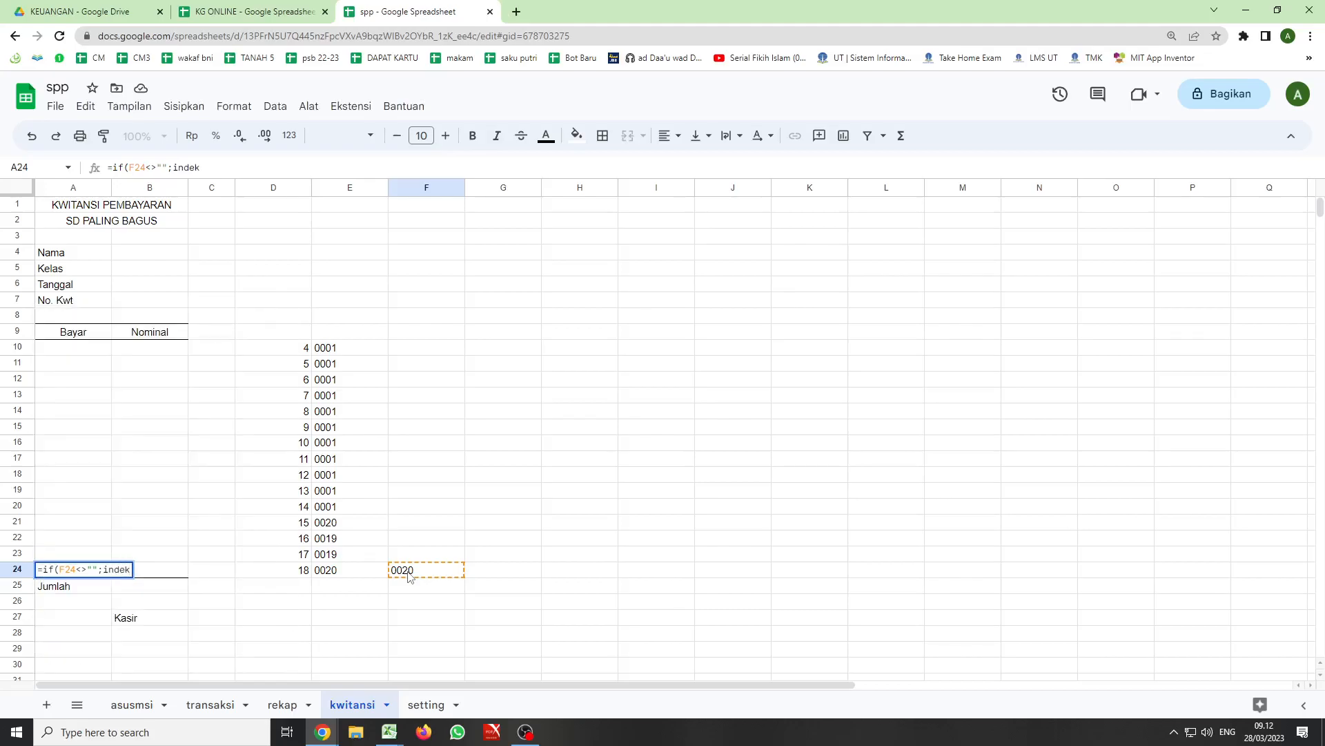
{"action": "type", "text": "("}
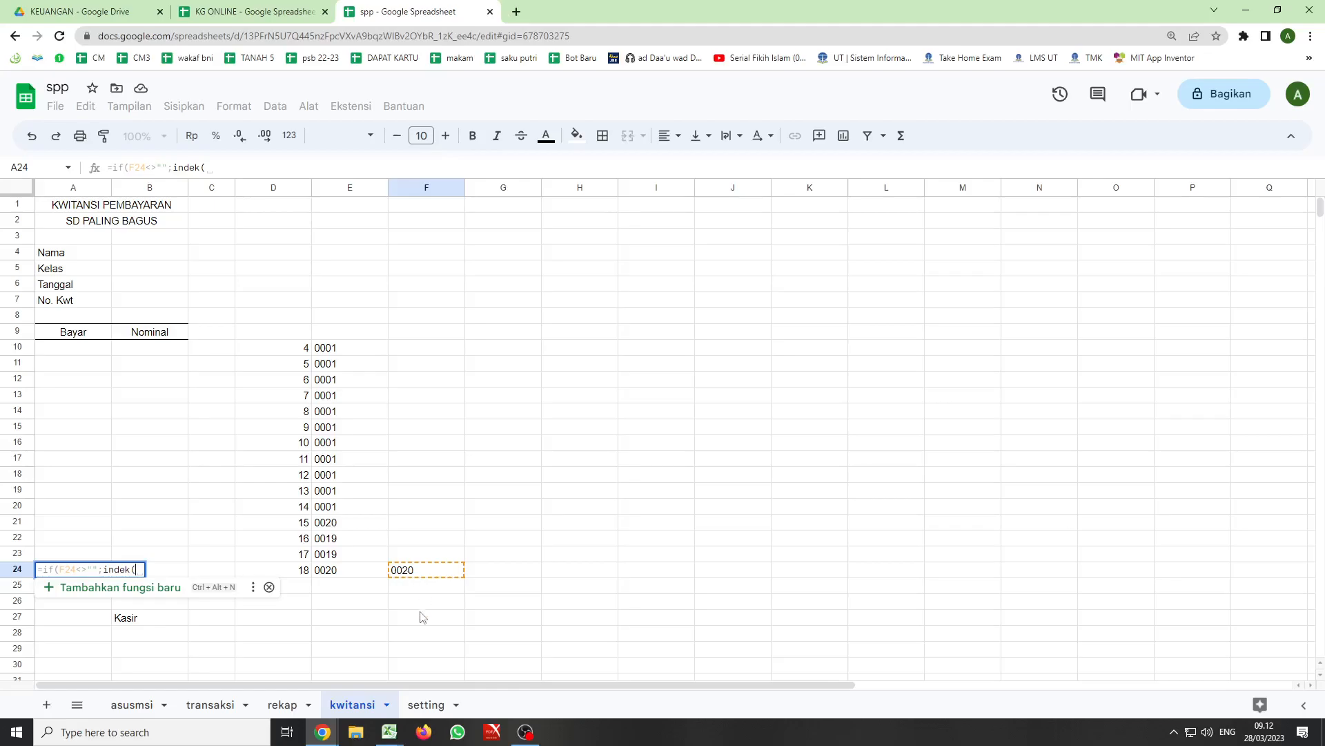
- Add an indek function as the true value in A24, using transaksi!J:J as the range and D24+1 as the row
{"action": "left_click", "coordinate": [211, 706]}
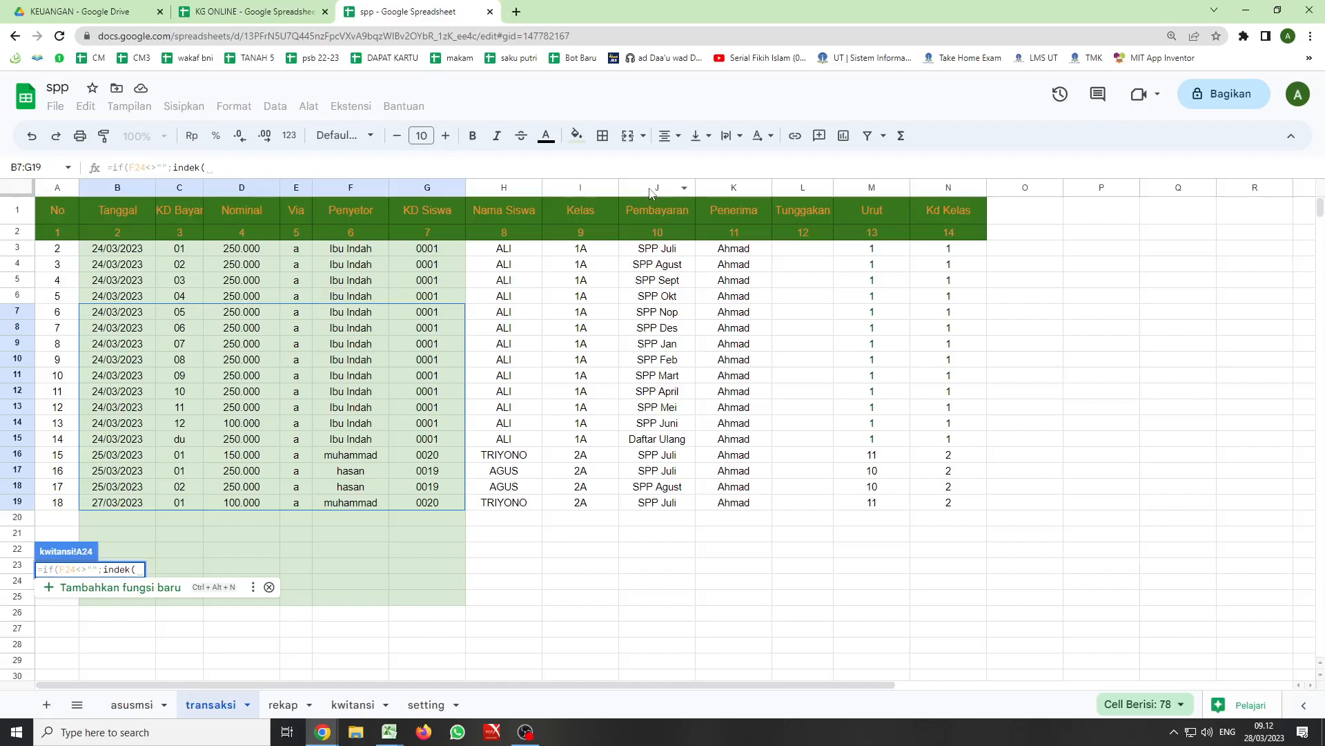
{"action": "left_click", "coordinate": [652, 187]}
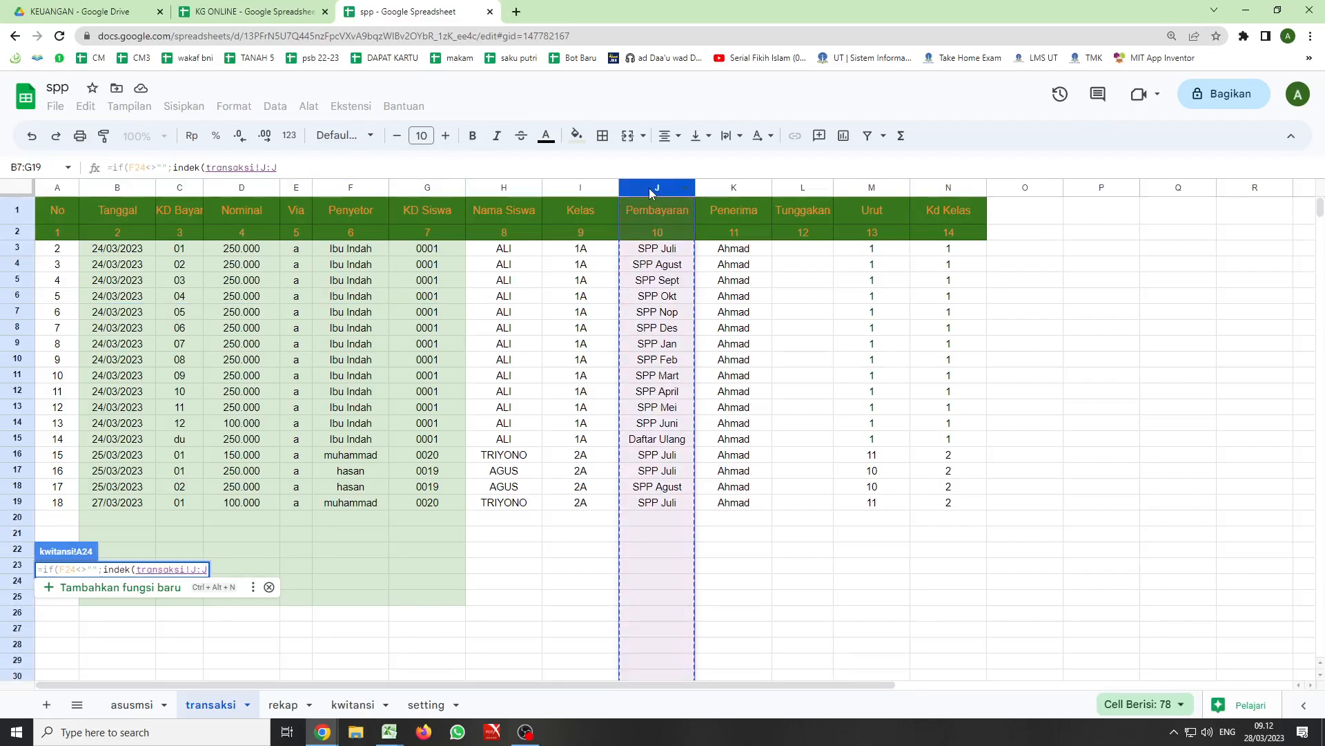
{"action": "type", "text": ";"}
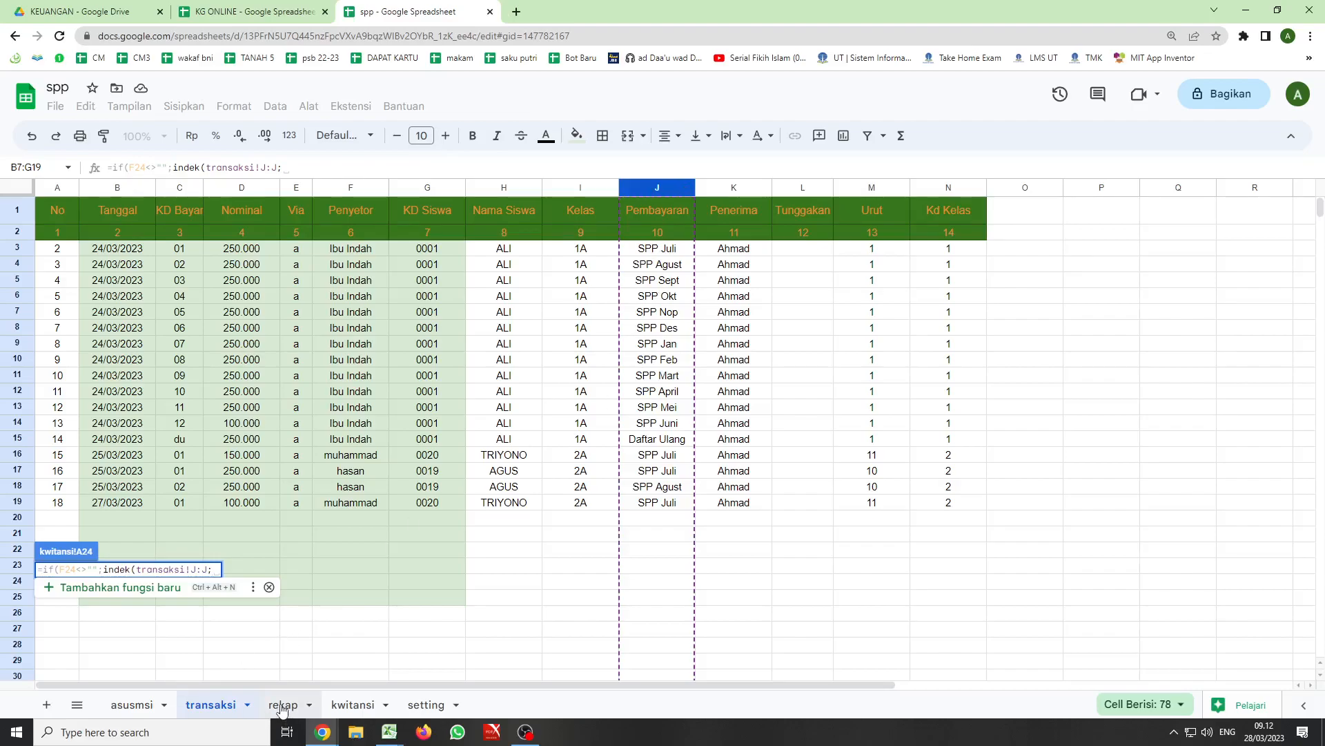
{"action": "left_click", "coordinate": [350, 705]}
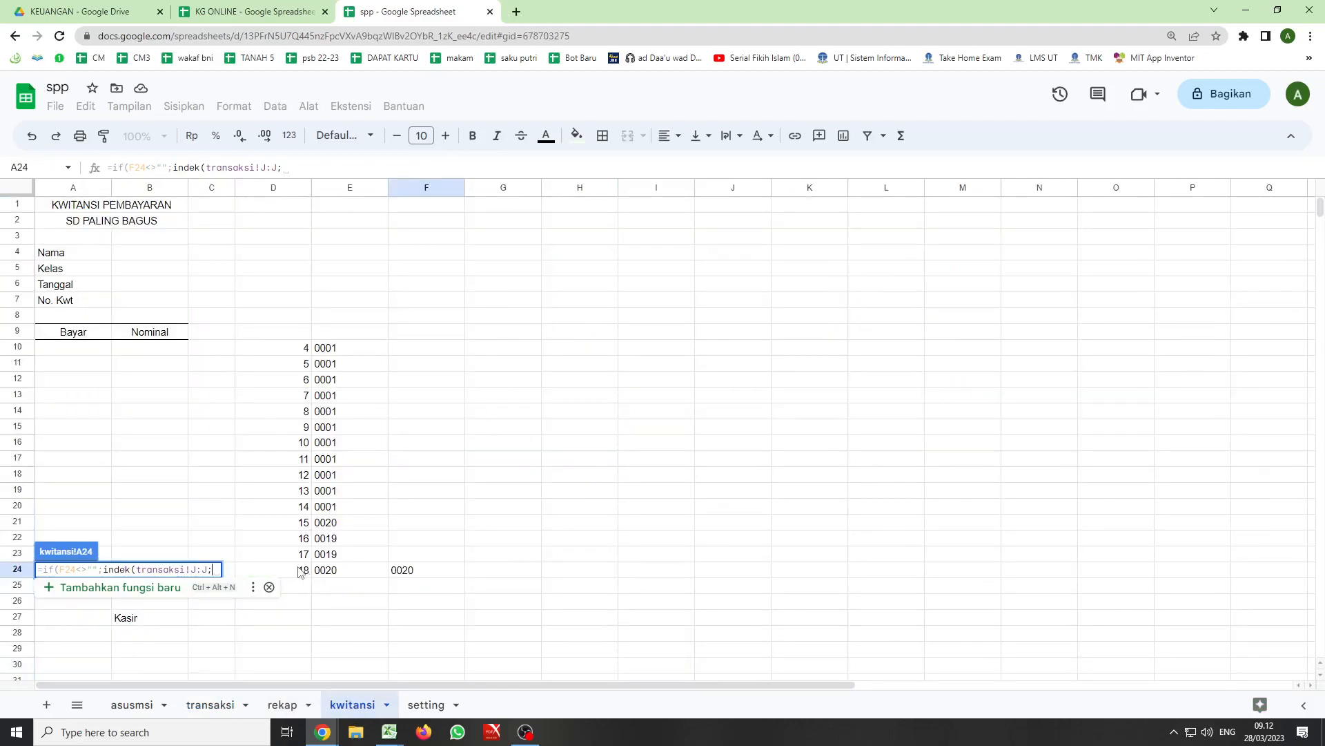
{"action": "left_click", "coordinate": [301, 571]}
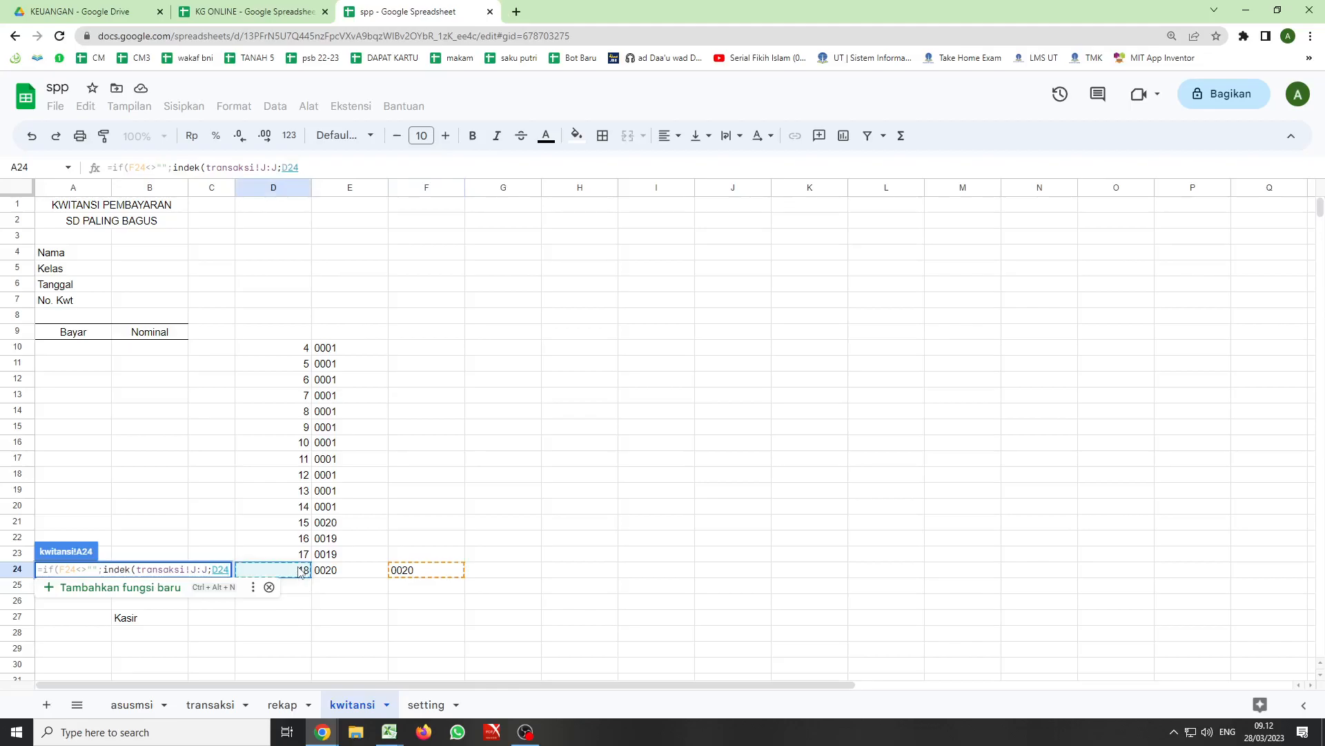
{"action": "type", "text": "+"}
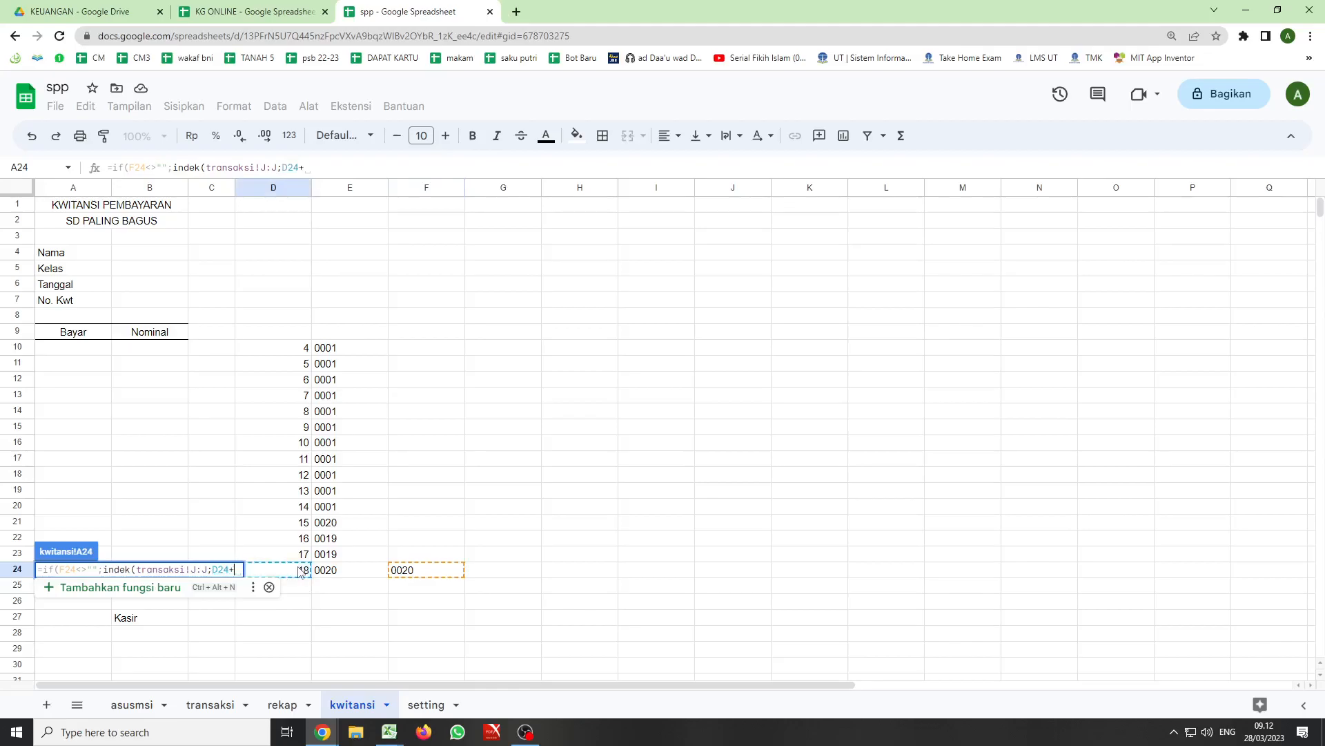
{"action": "type", "text": "1"}
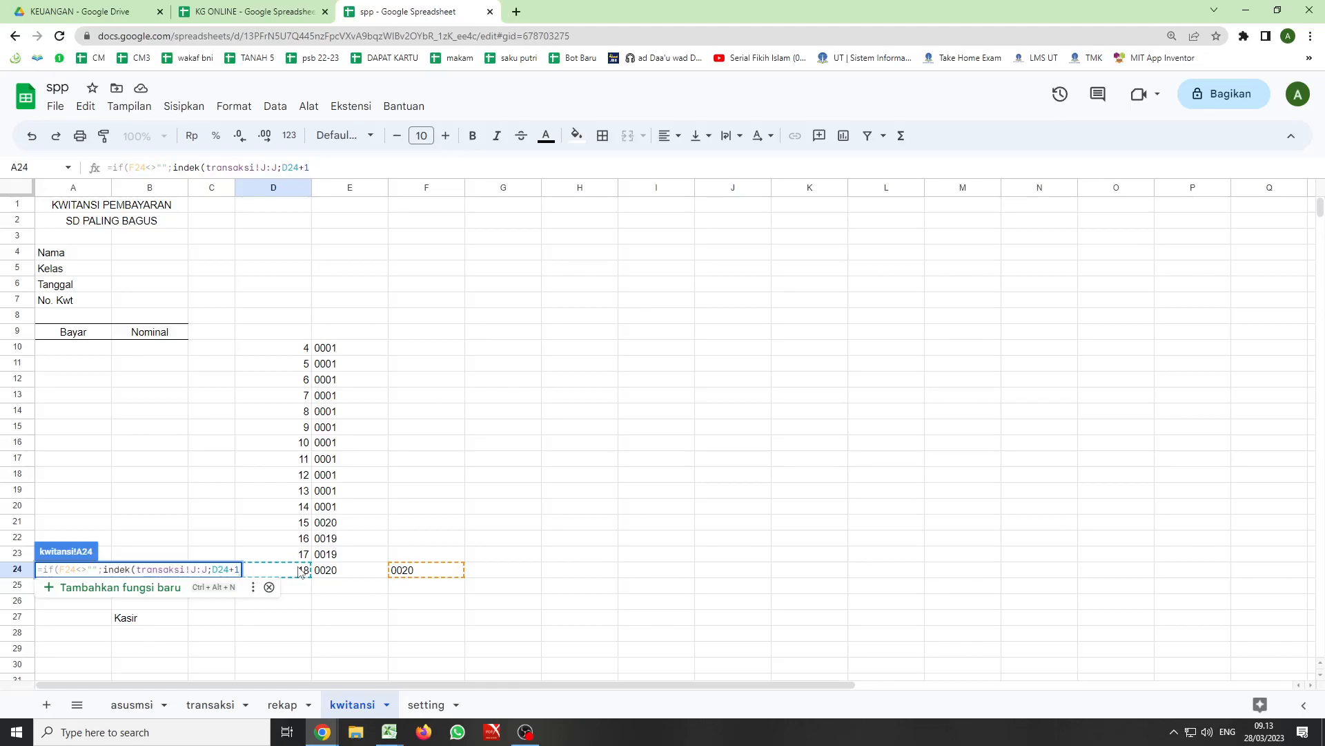
- Close the indek function with an empty column argument, set the false value to "" and enter the A24 formula
{"action": "type", "text": ";)"}
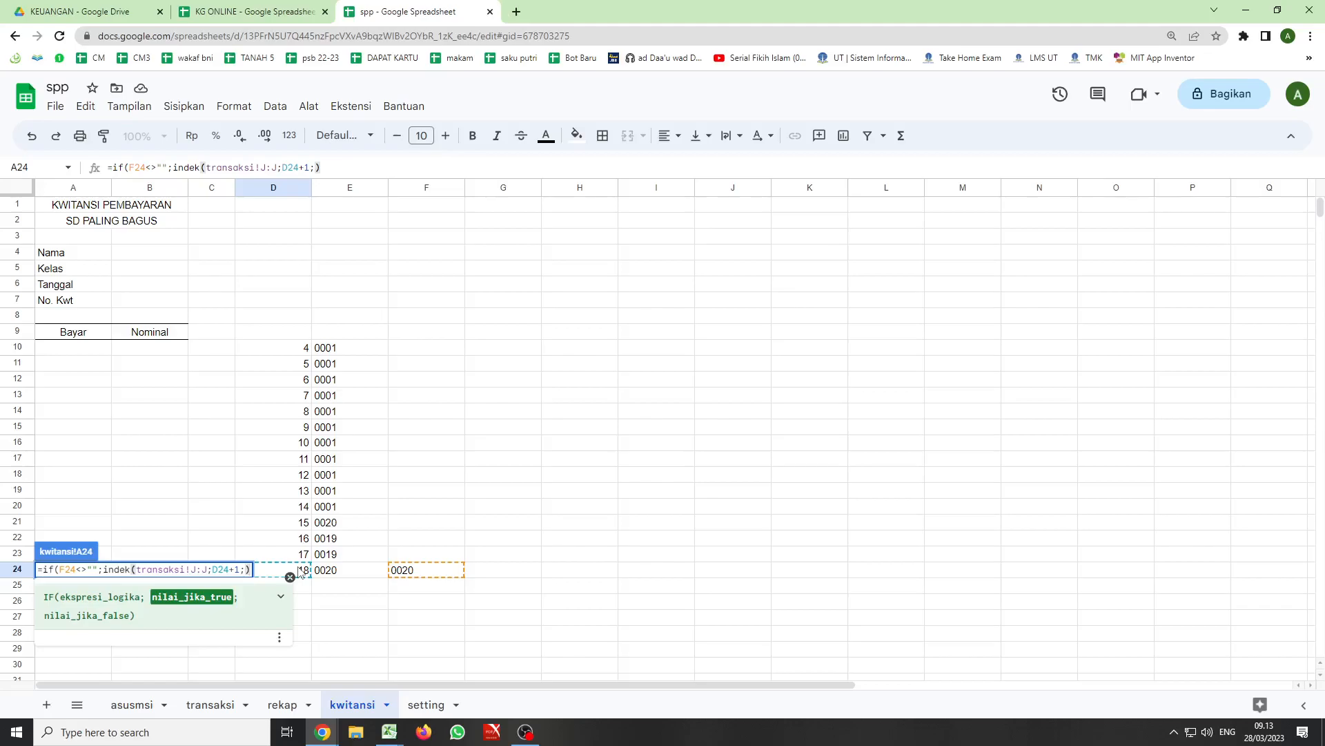
{"action": "type", "text": ";\"\""}
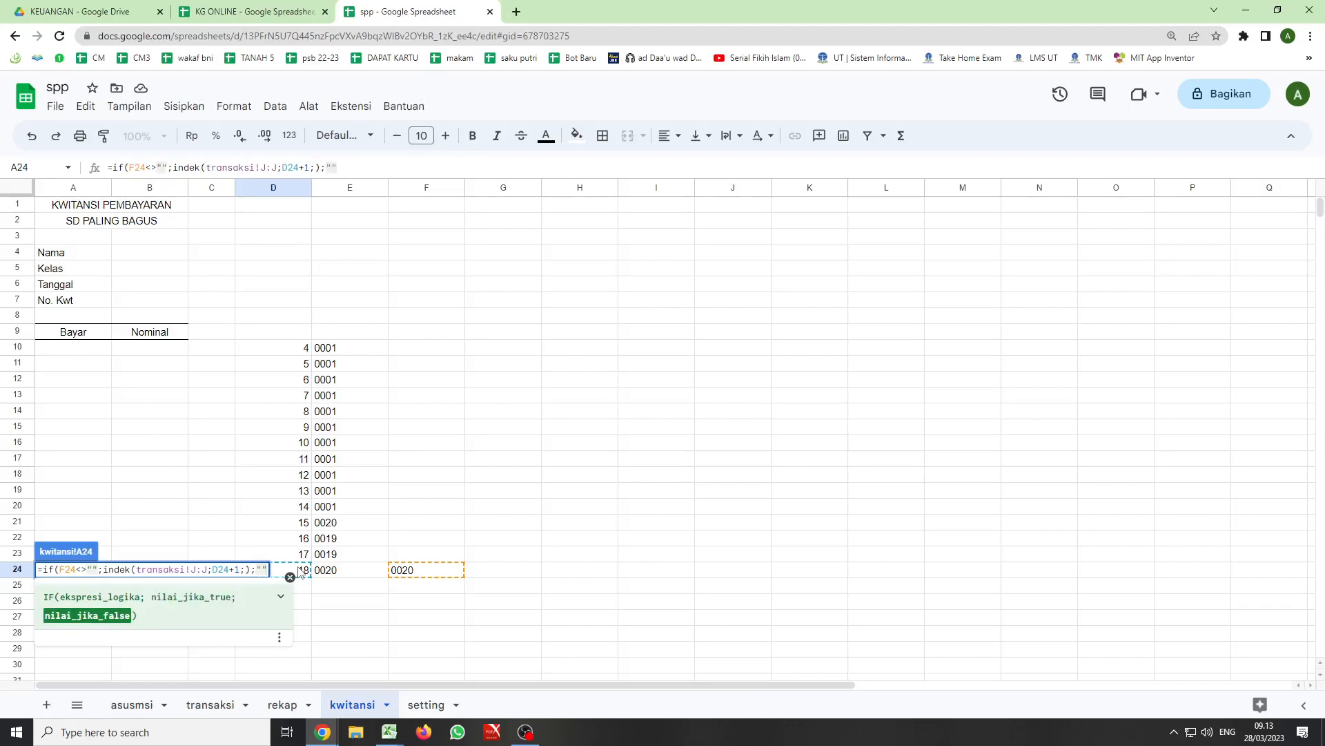
{"action": "type", "text": ")"}
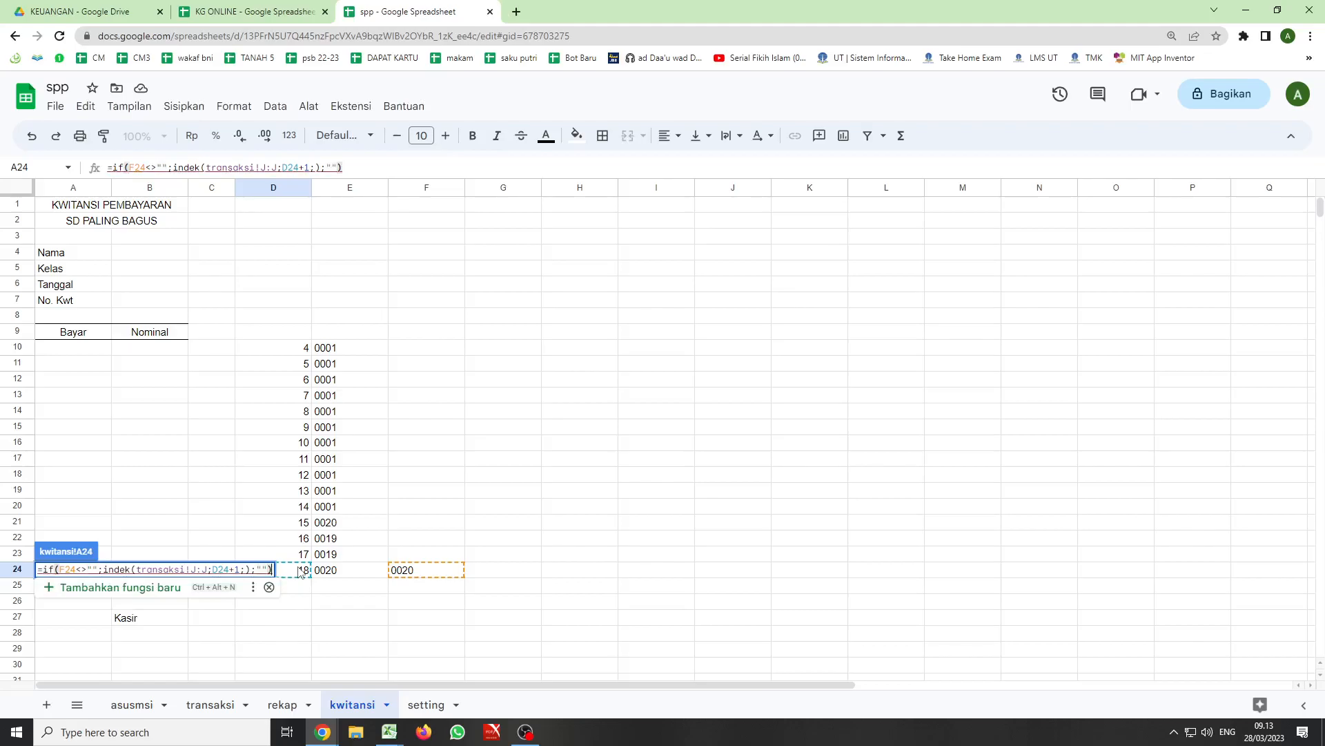
{"action": "key", "text": "Return"}
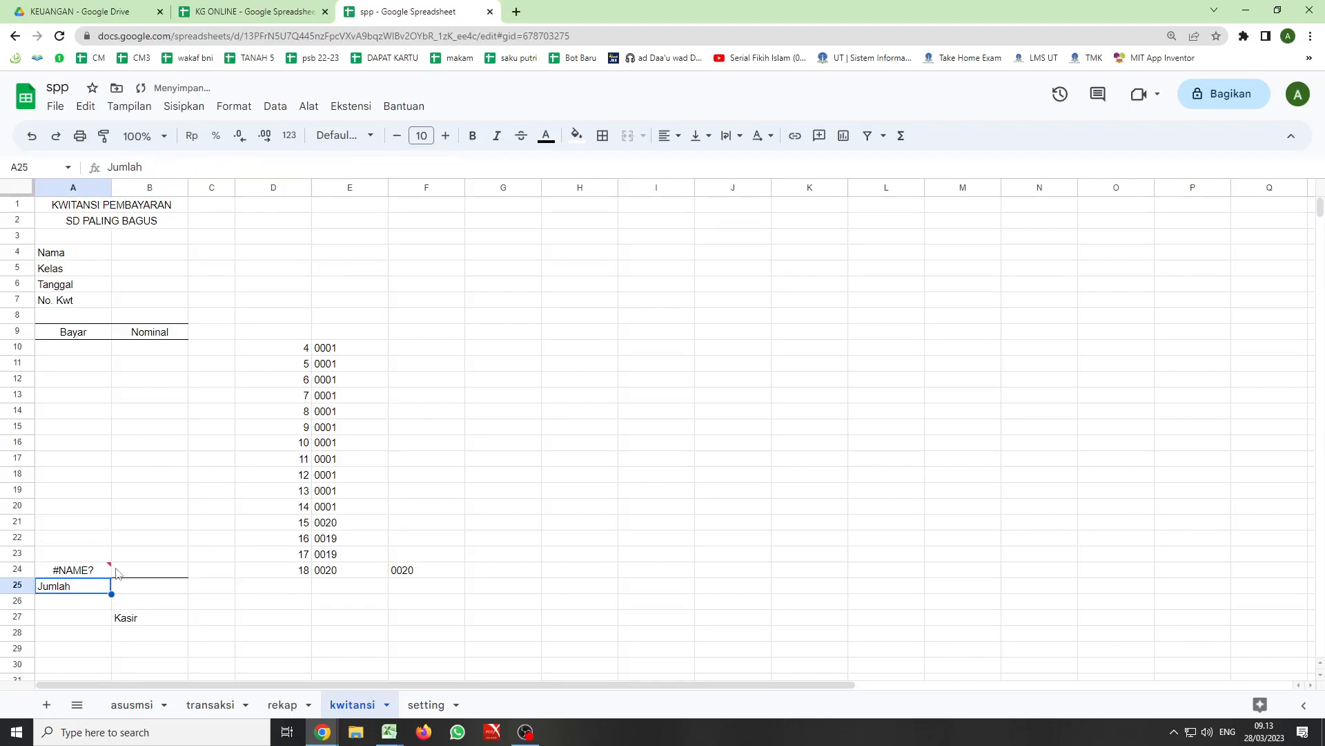
- Try to repair the A24 formula by re-entering the semicolon before the indek function
{"action": "left_click", "coordinate": [83, 573]}
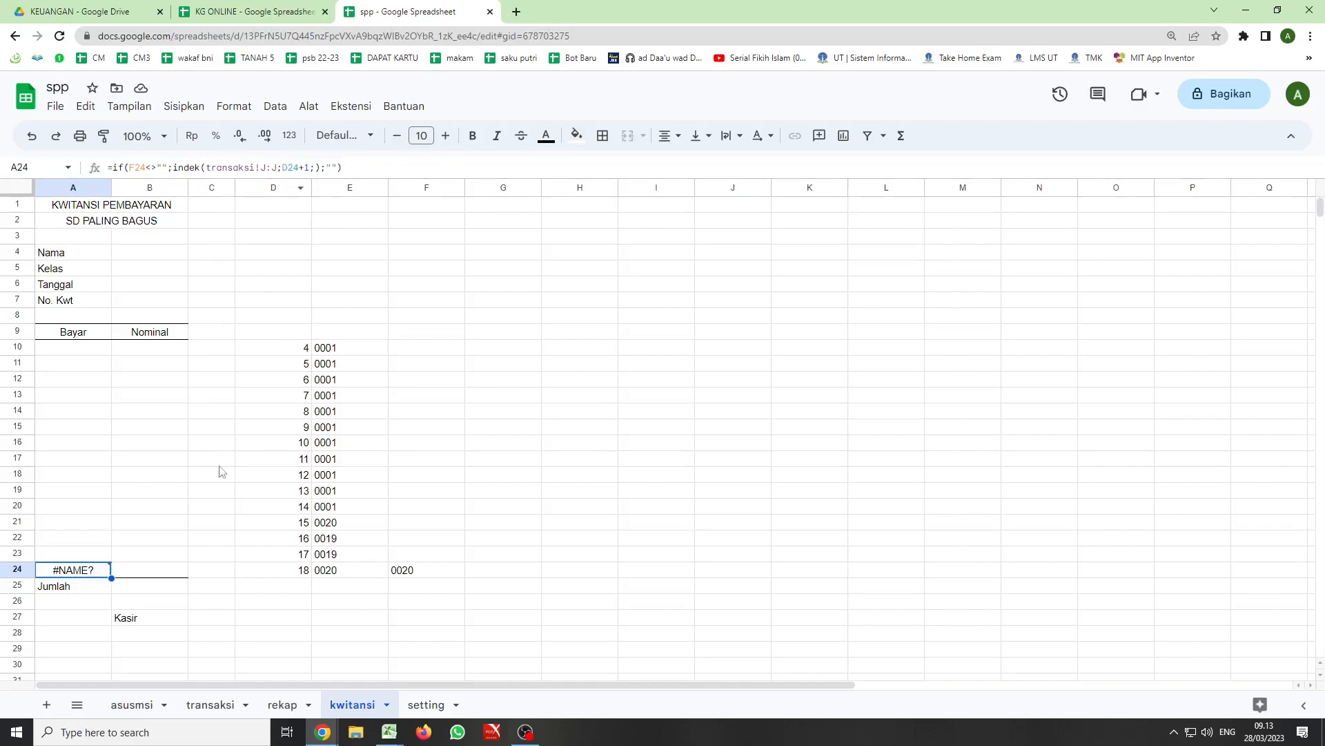
{"action": "mouse_move", "coordinate": [82, 577]}
{"action": "left_click", "coordinate": [174, 167]}
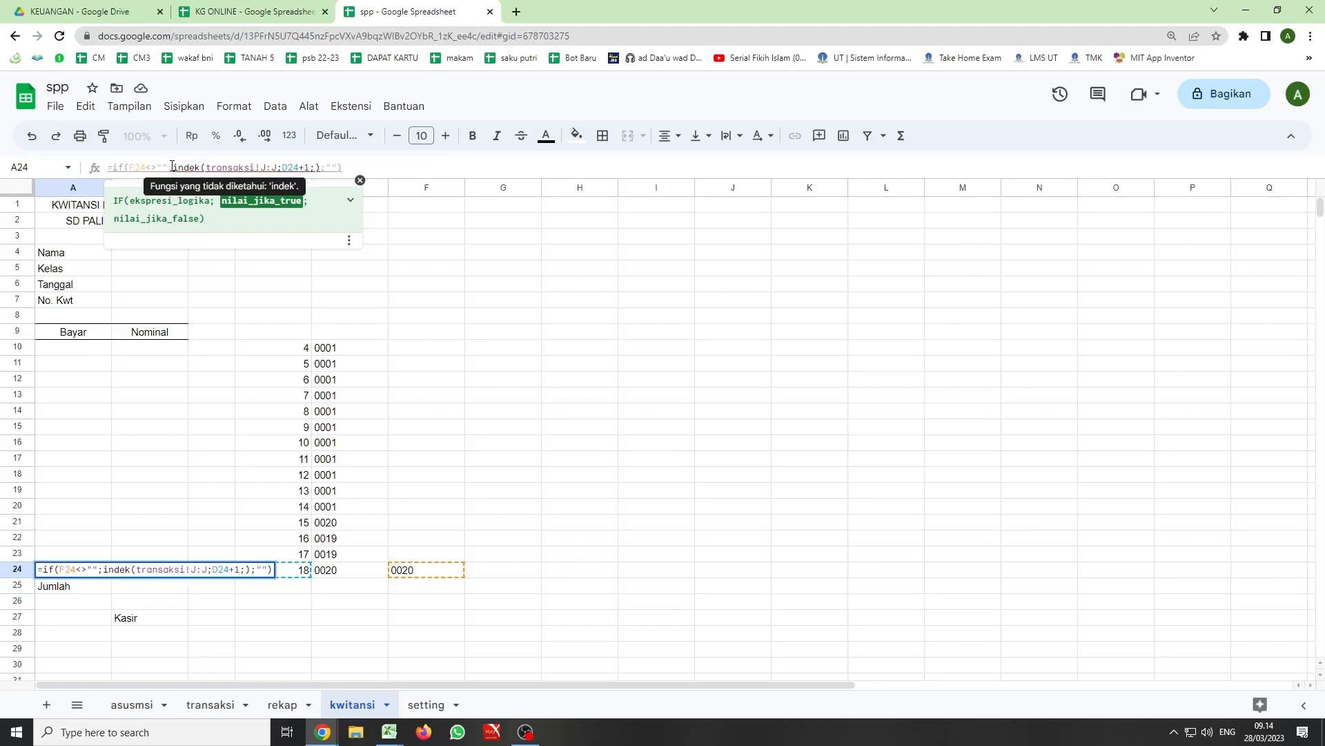
{"action": "key", "text": "BackSpace"}
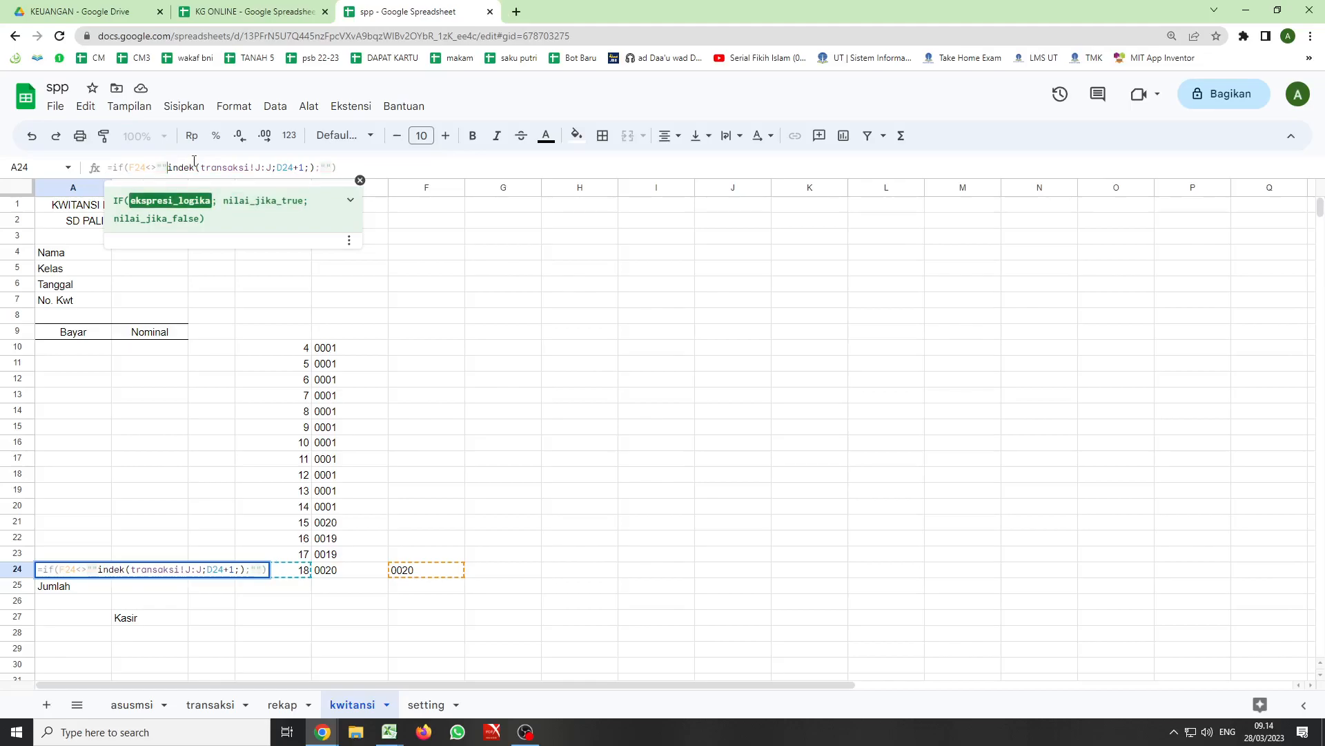
{"action": "type", "text": ";"}
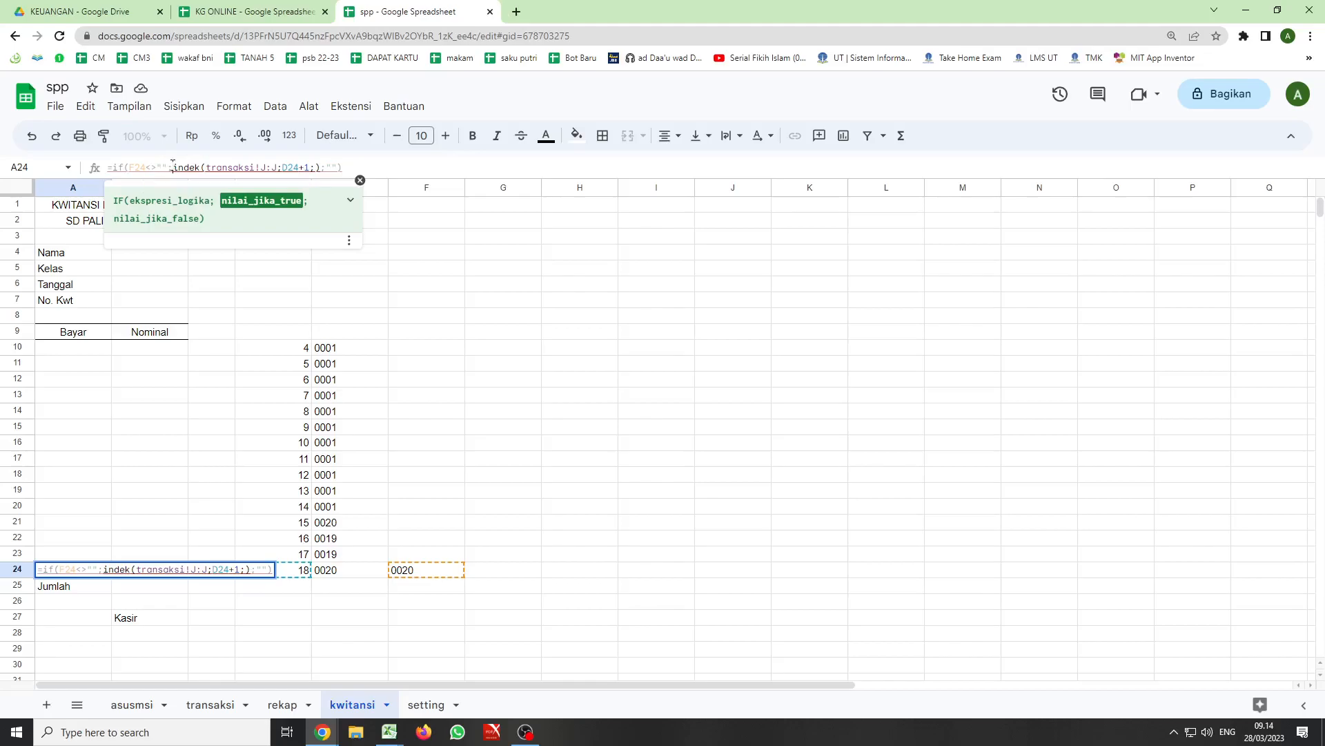
{"action": "key", "text": "BackSpace"}
{"action": "type", "text": ";"}
{"action": "key", "text": "Return"}
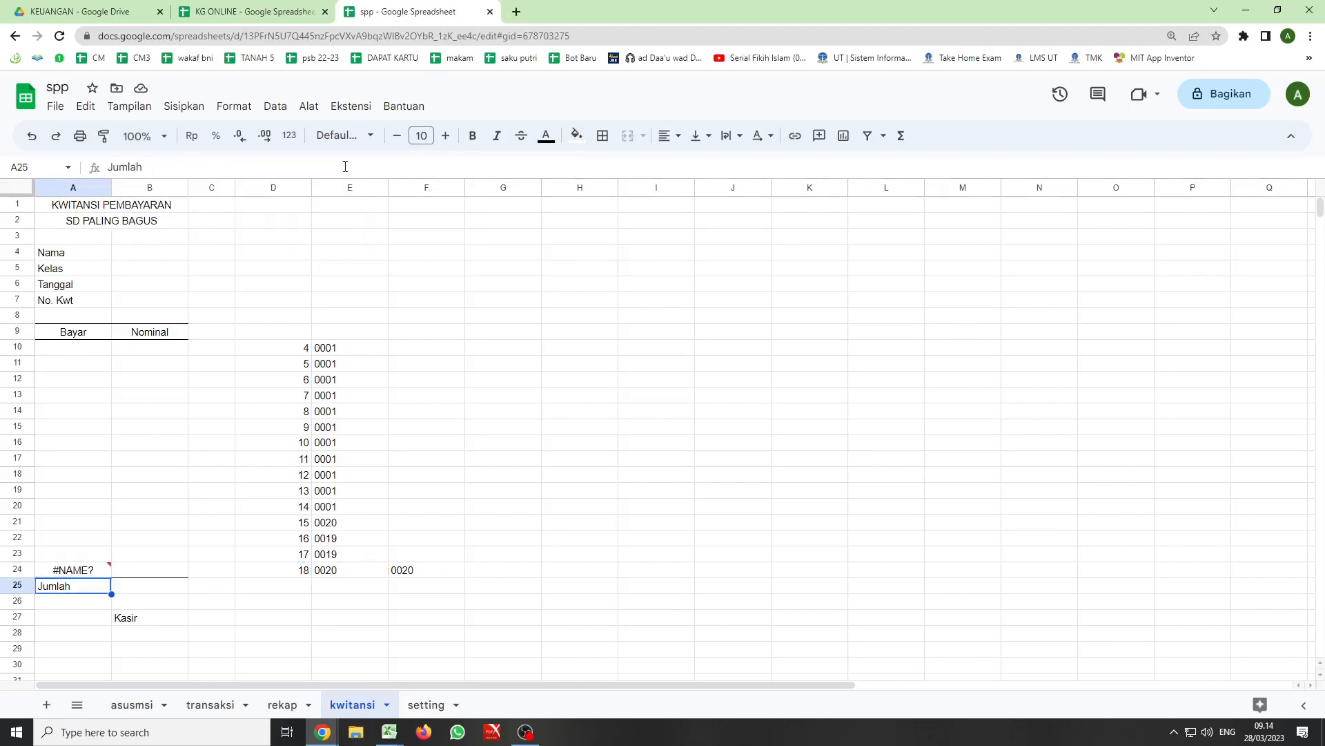
- Try to strip the IF condition F24<>"" from the A24 formula so it begins with the indek function
{"action": "left_click", "coordinate": [98, 572]}
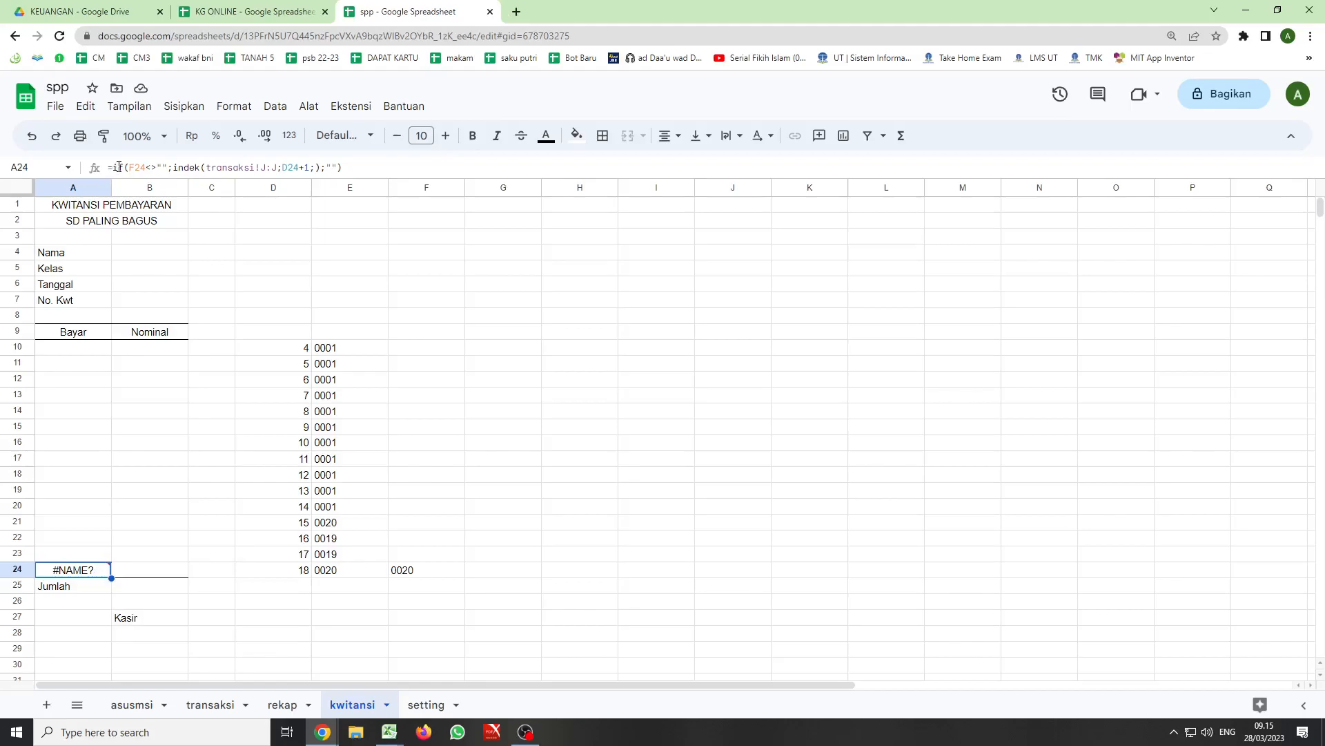
{"action": "left_click_drag", "start_coordinate": [113, 167], "coordinate": [168, 167]}
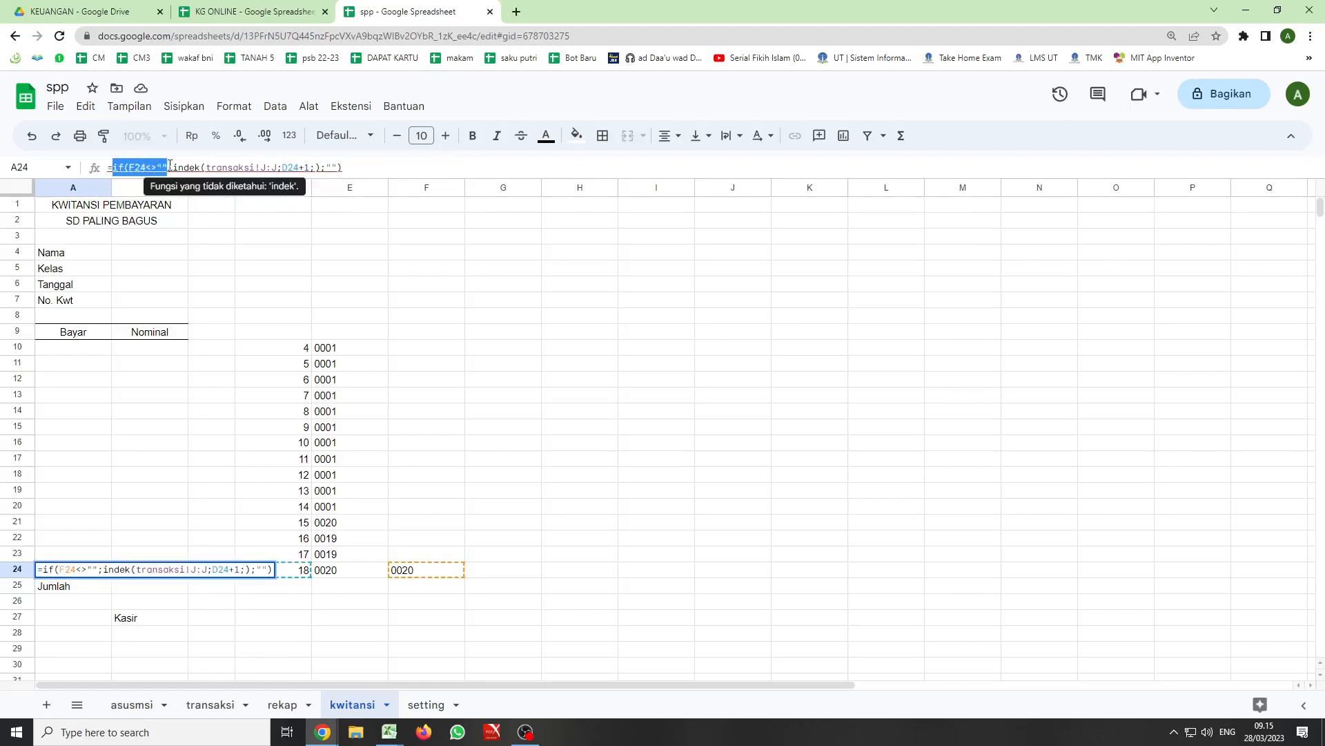
{"action": "key", "text": "BackSpace"}
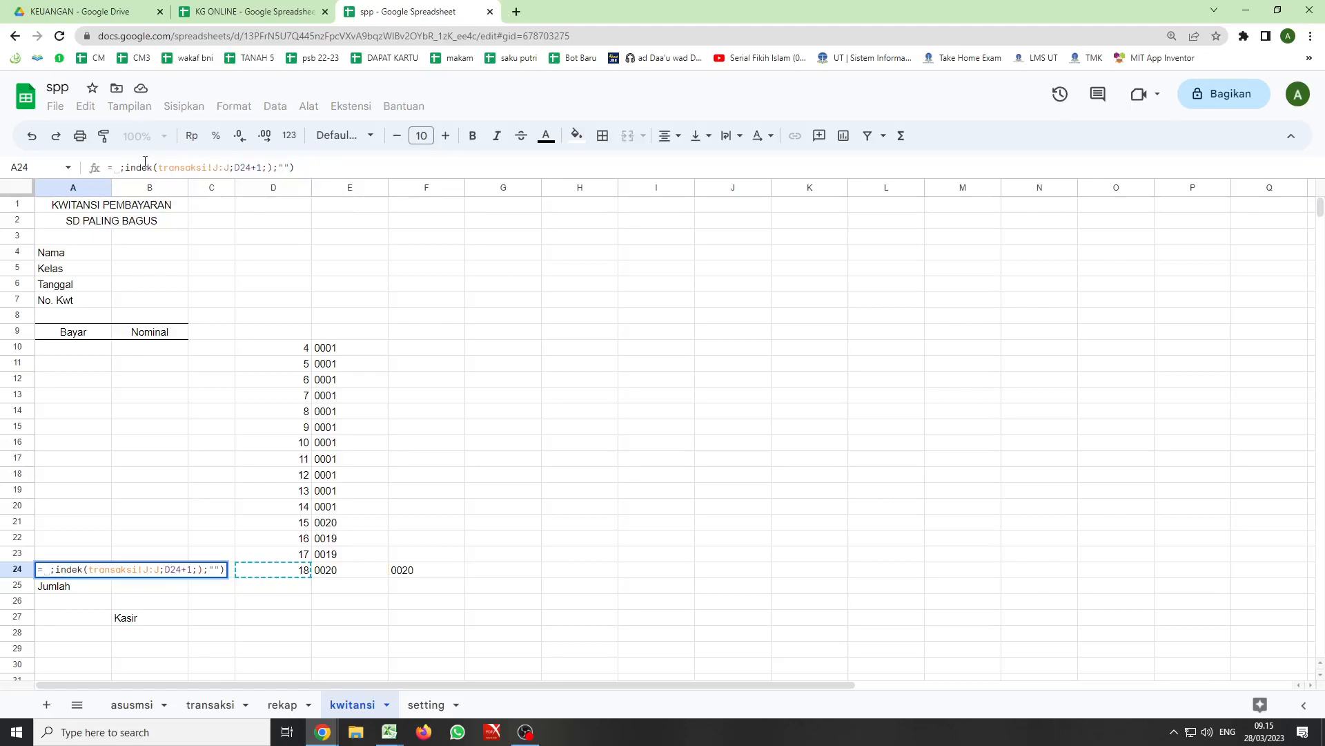
{"action": "key", "text": "Delete"}
{"action": "key", "text": "Delete"}
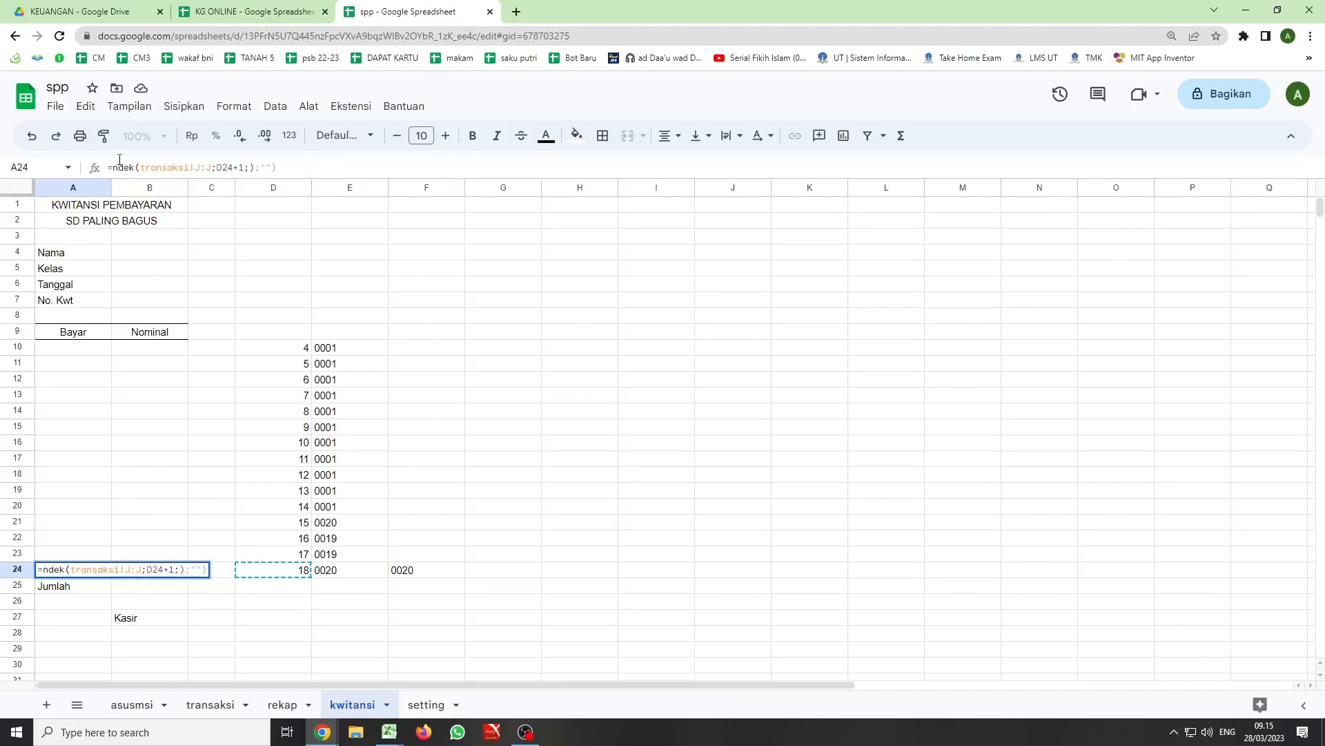
{"action": "type", "text": "i"}
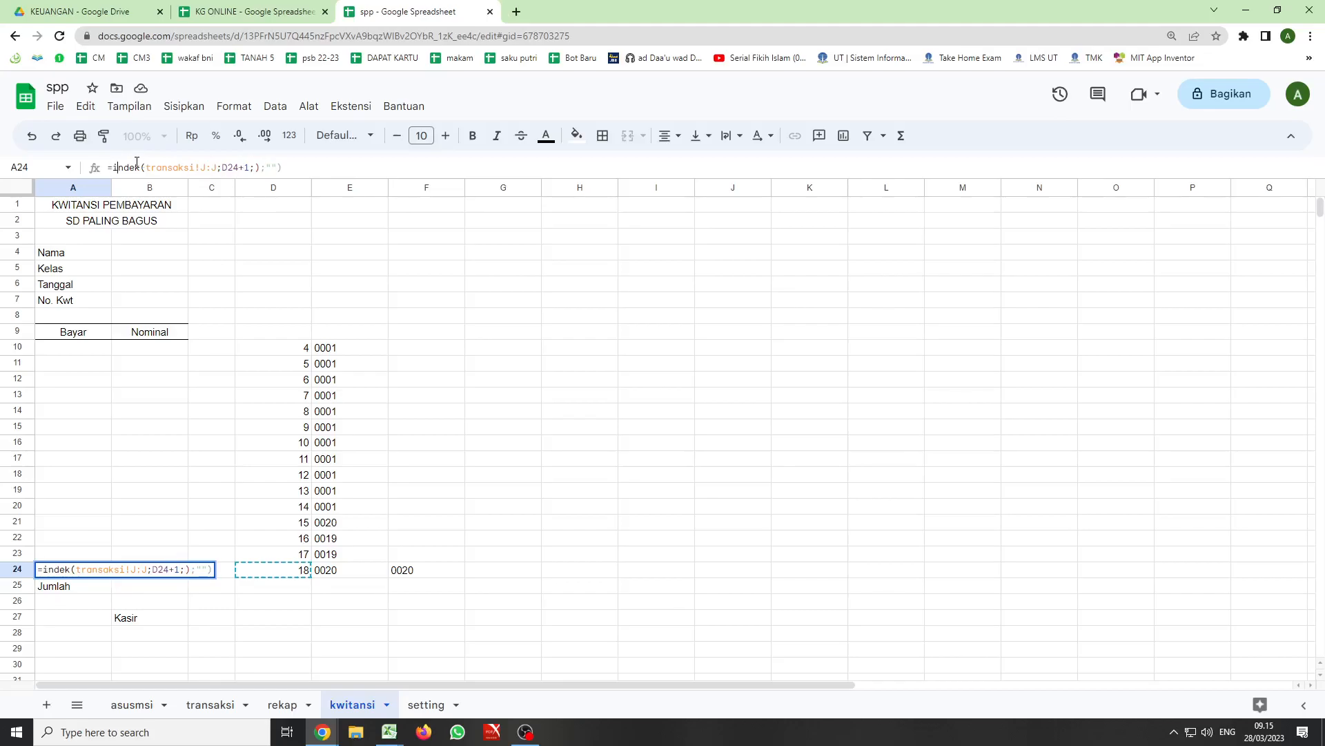
- Replace the content of the A24 formula with an INDEX function that uses column J of transaksi as the reference
{"action": "left_click_drag", "start_coordinate": [288, 168], "coordinate": [115, 171]}
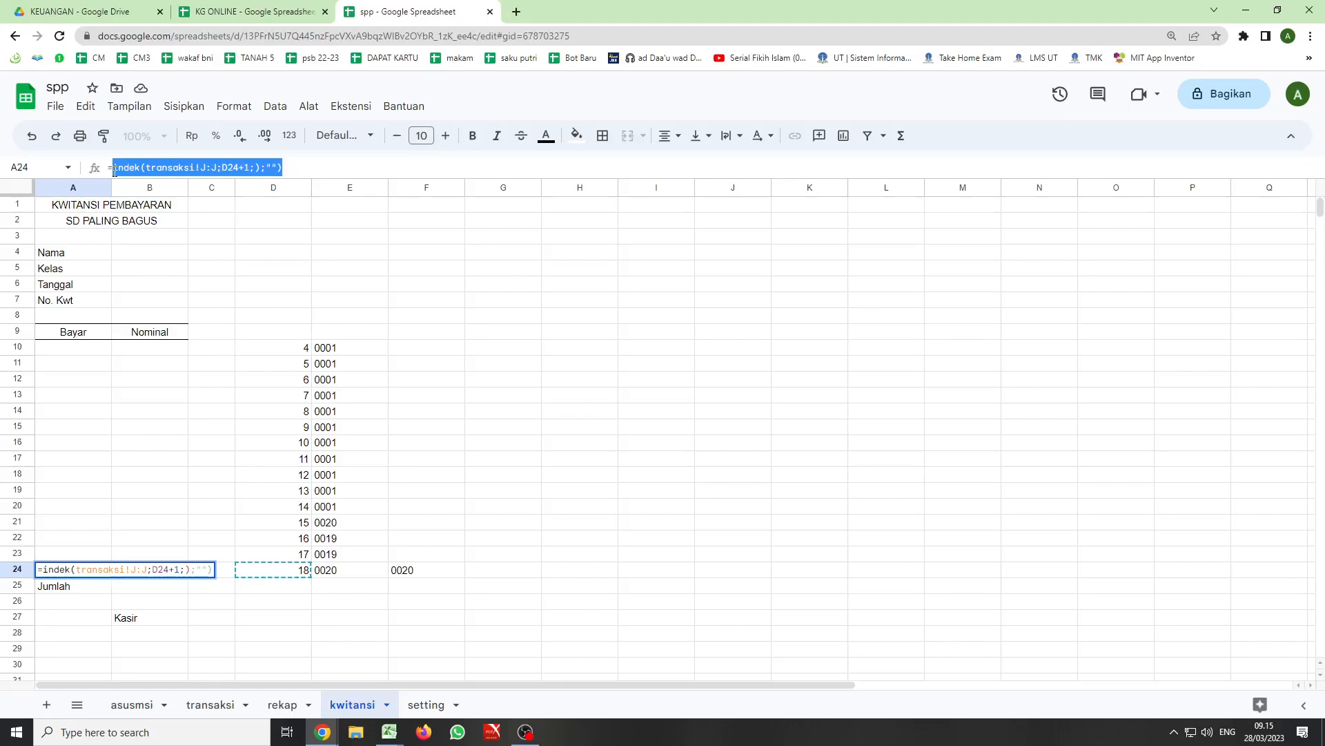
{"action": "type", "text": "in"}
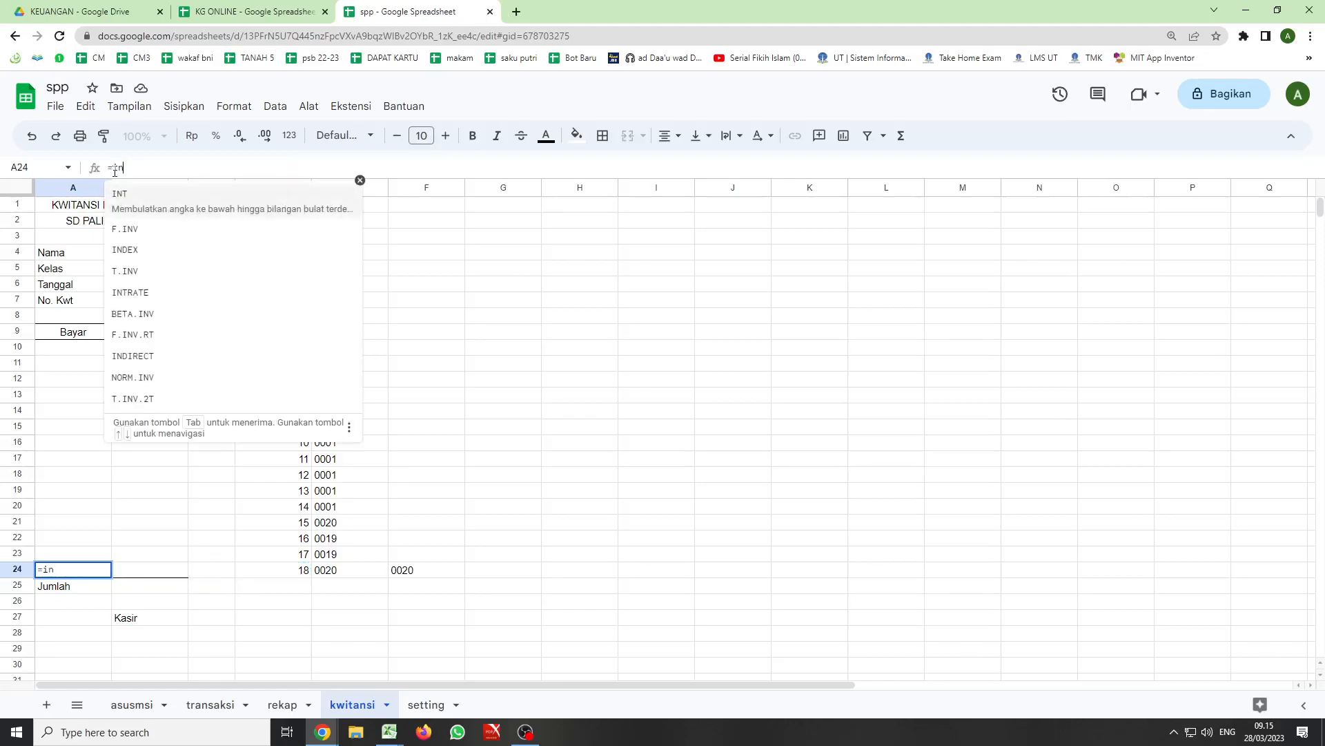
{"action": "type", "text": "de"}
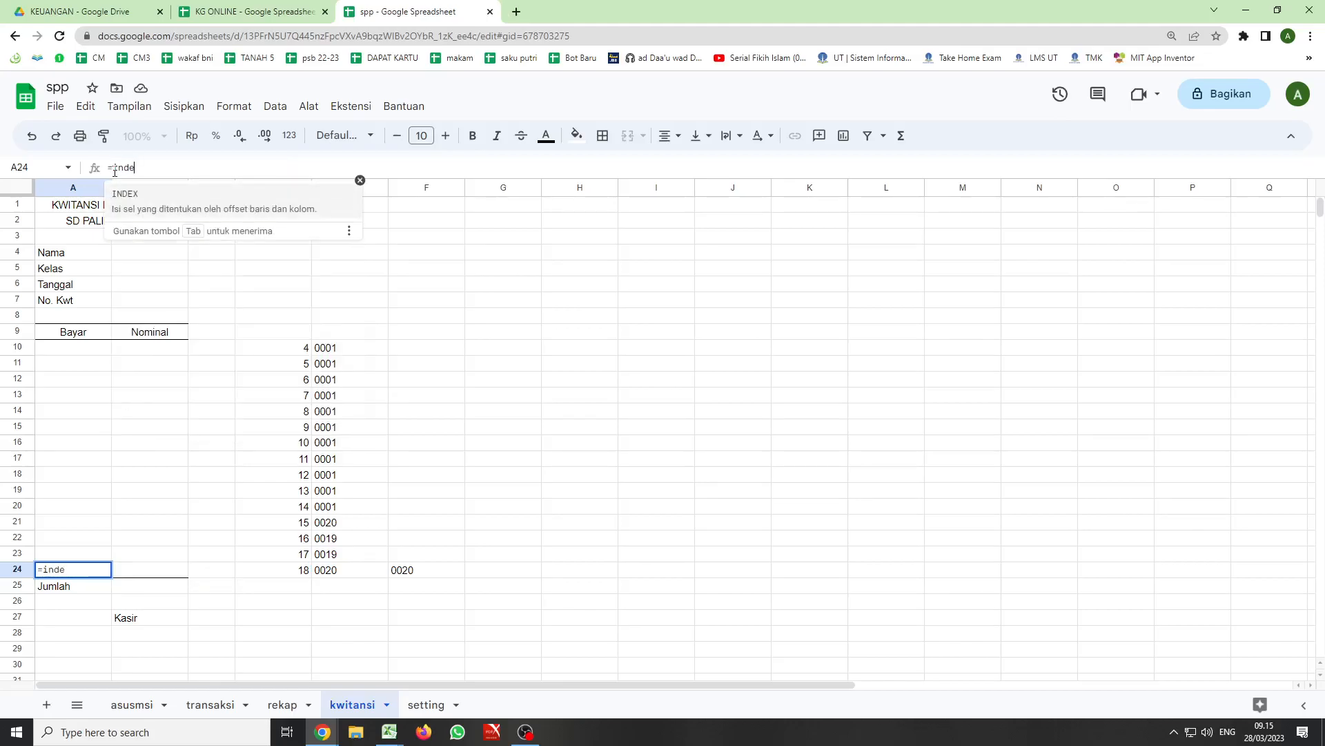
{"action": "key", "text": "Tab"}
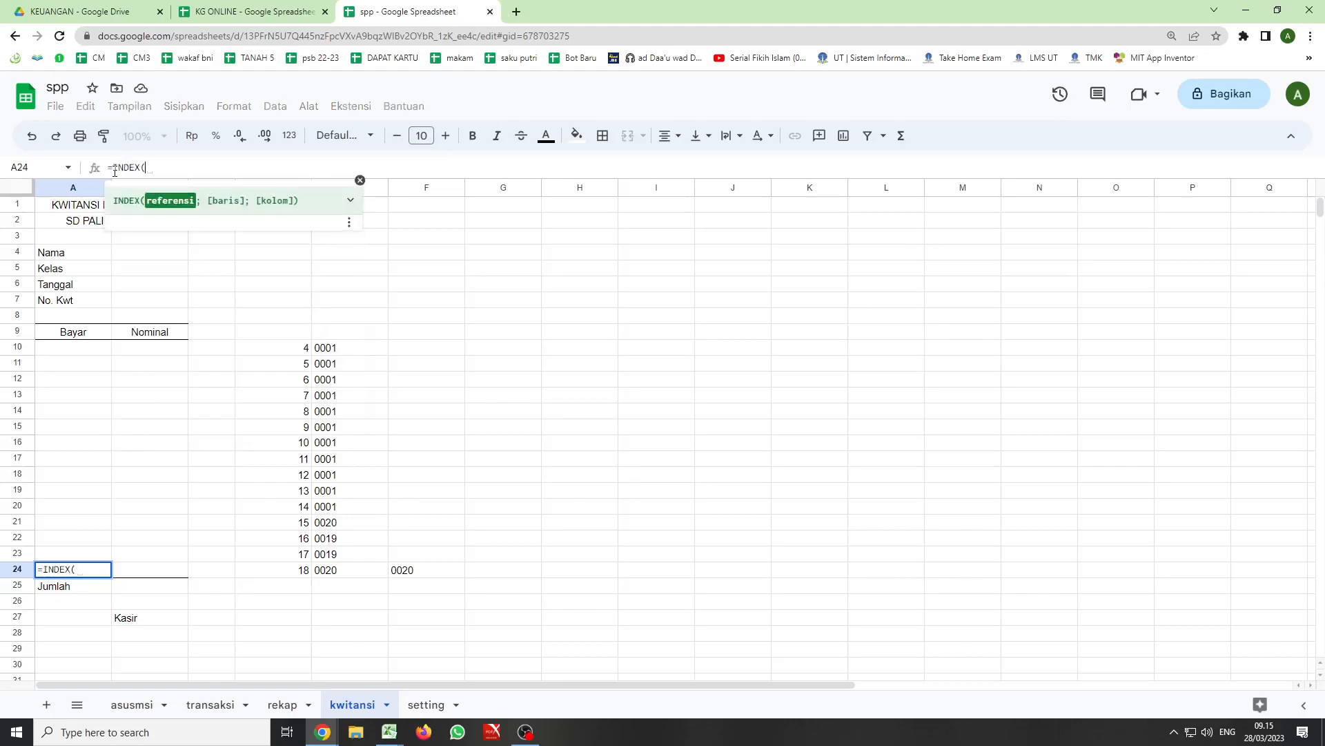
{"action": "left_click", "coordinate": [211, 704]}
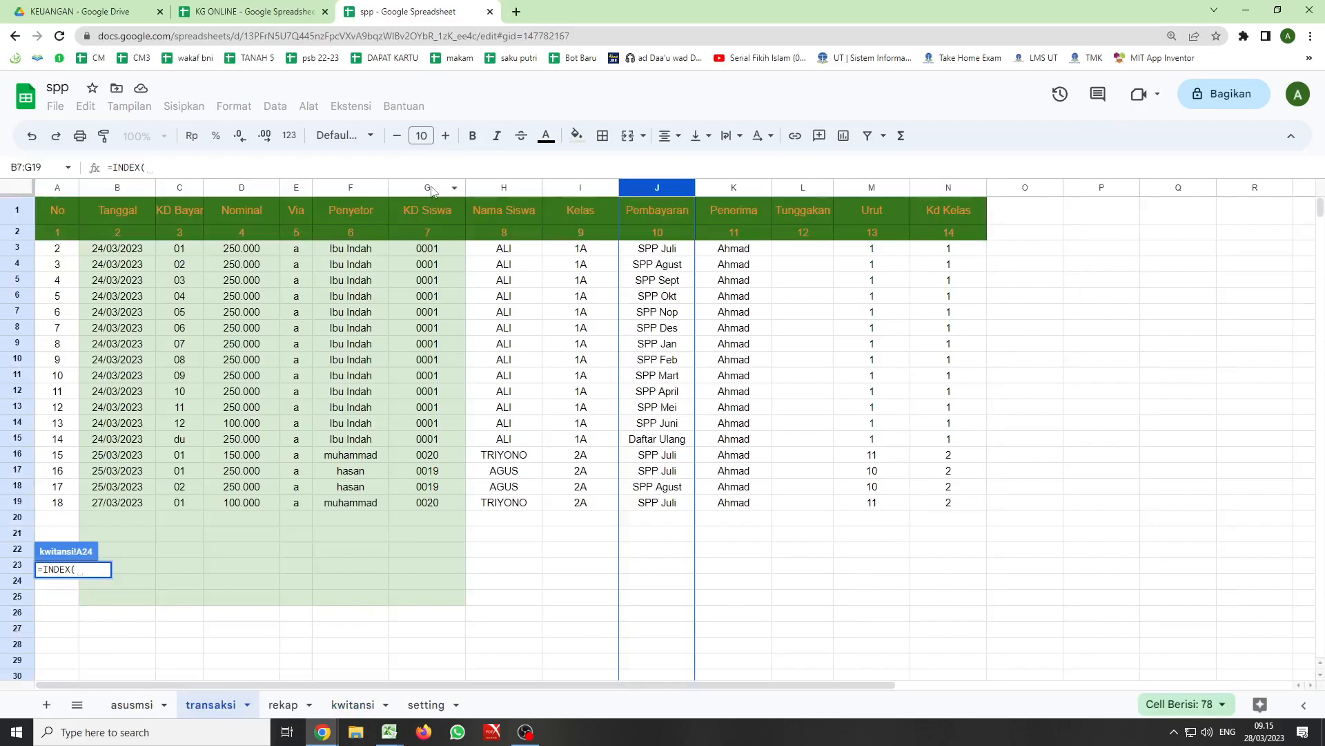
{"action": "left_click", "coordinate": [649, 191]}
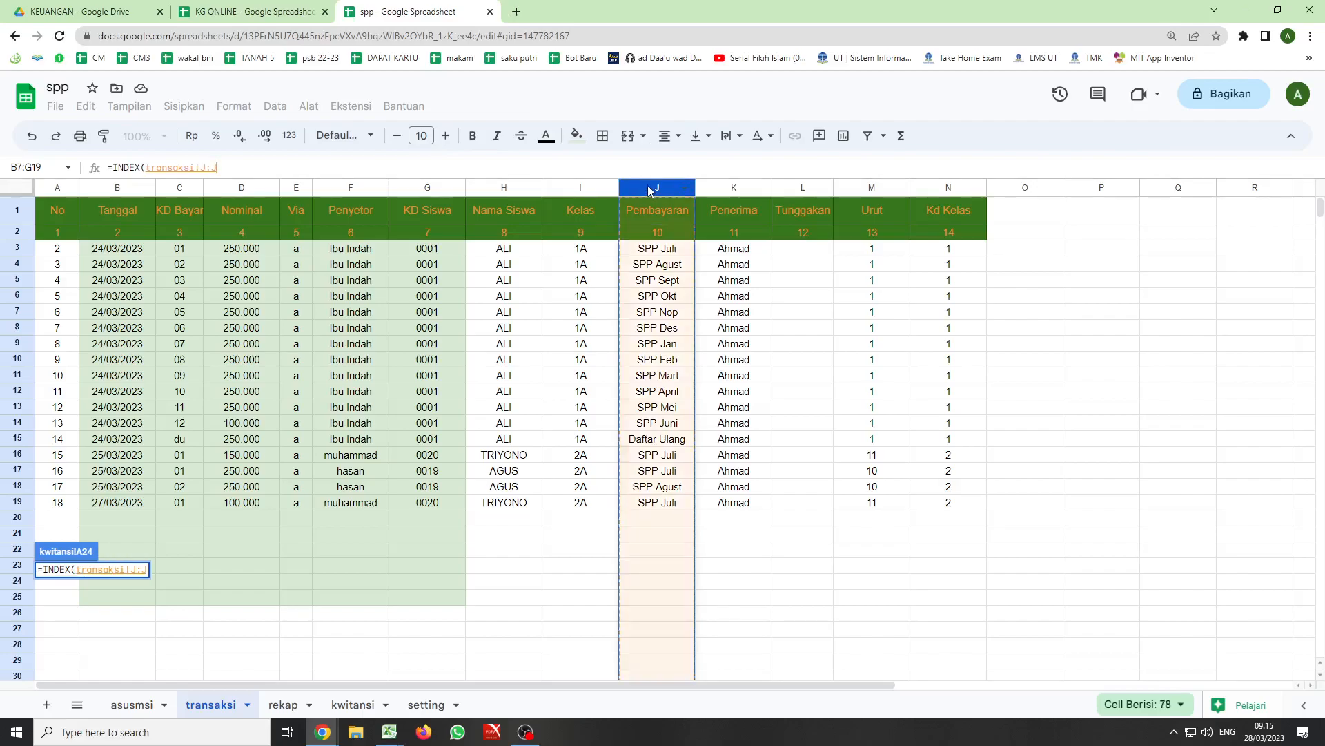
{"action": "type", "text": ";"}
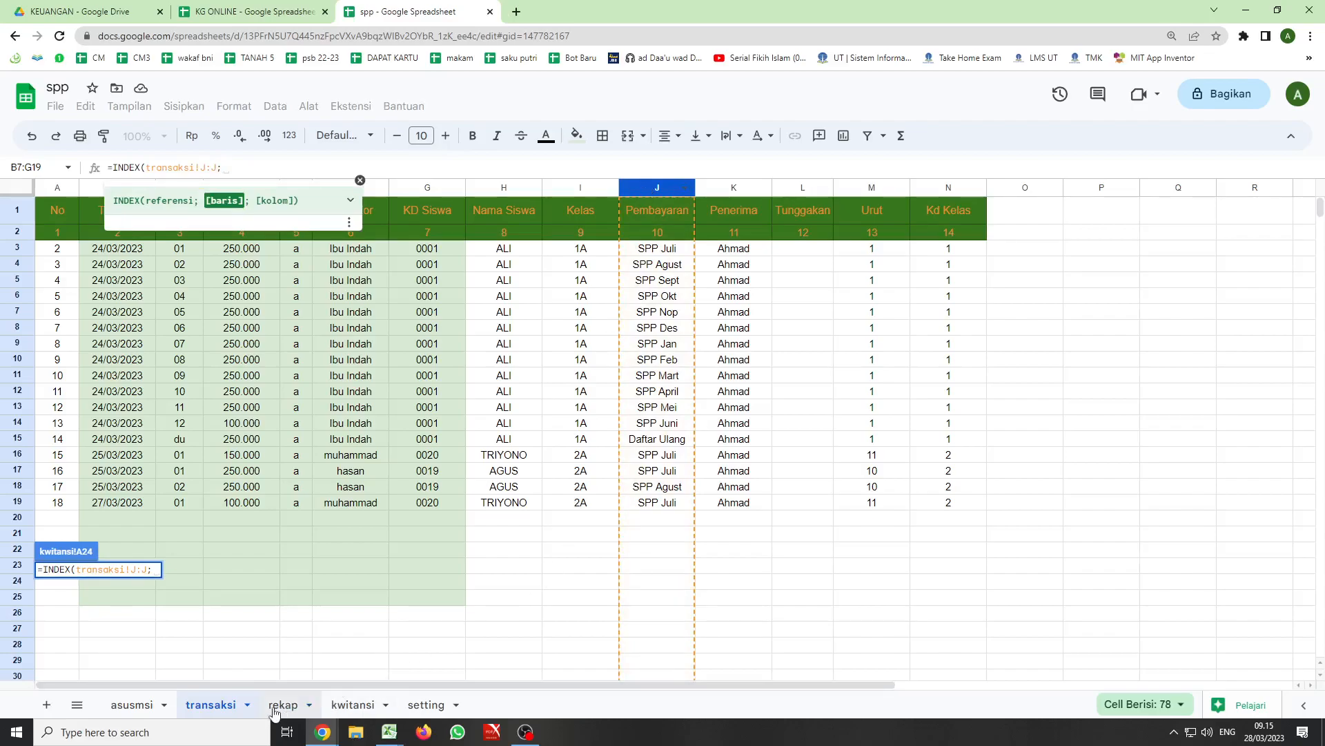
- Complete the A24 INDEX formula with D24+1 as the row and an empty column argument, and fill it up to A10
{"action": "left_click", "coordinate": [352, 705]}
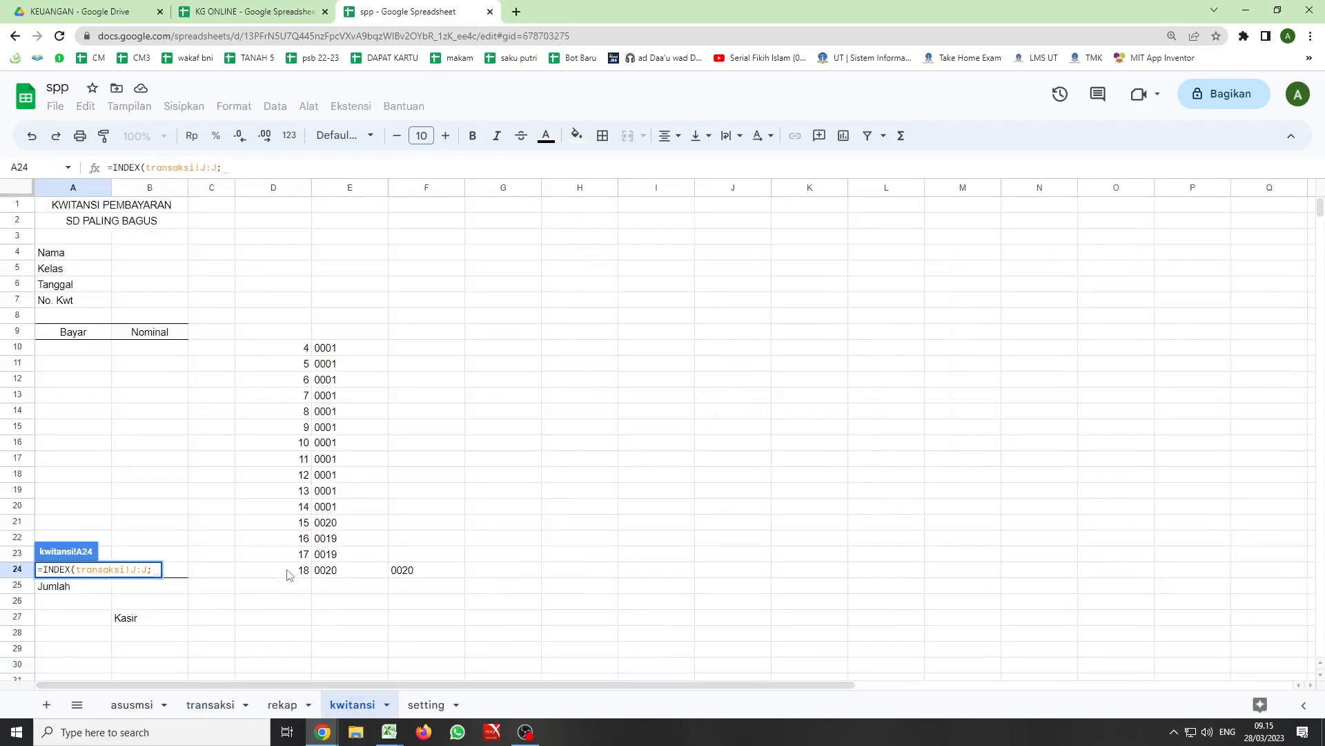
{"action": "left_click", "coordinate": [289, 573]}
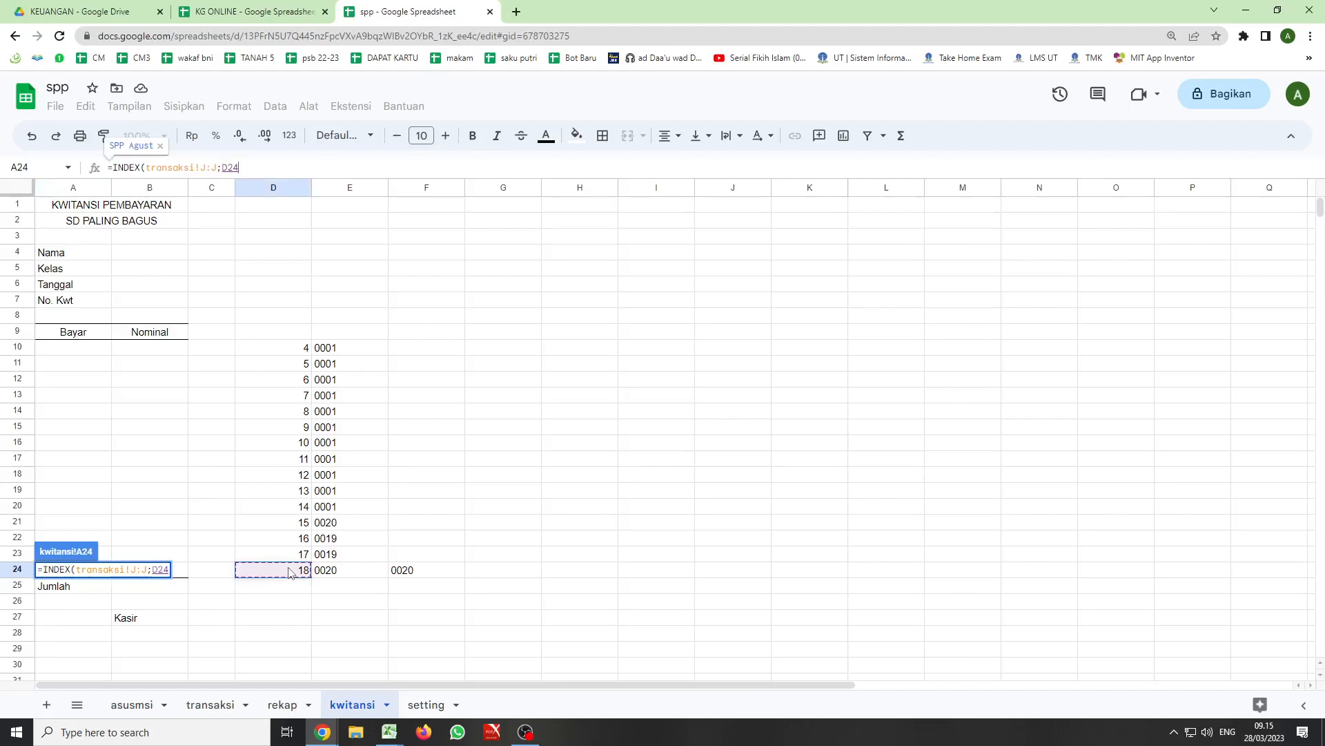
{"action": "type", "text": "+"}
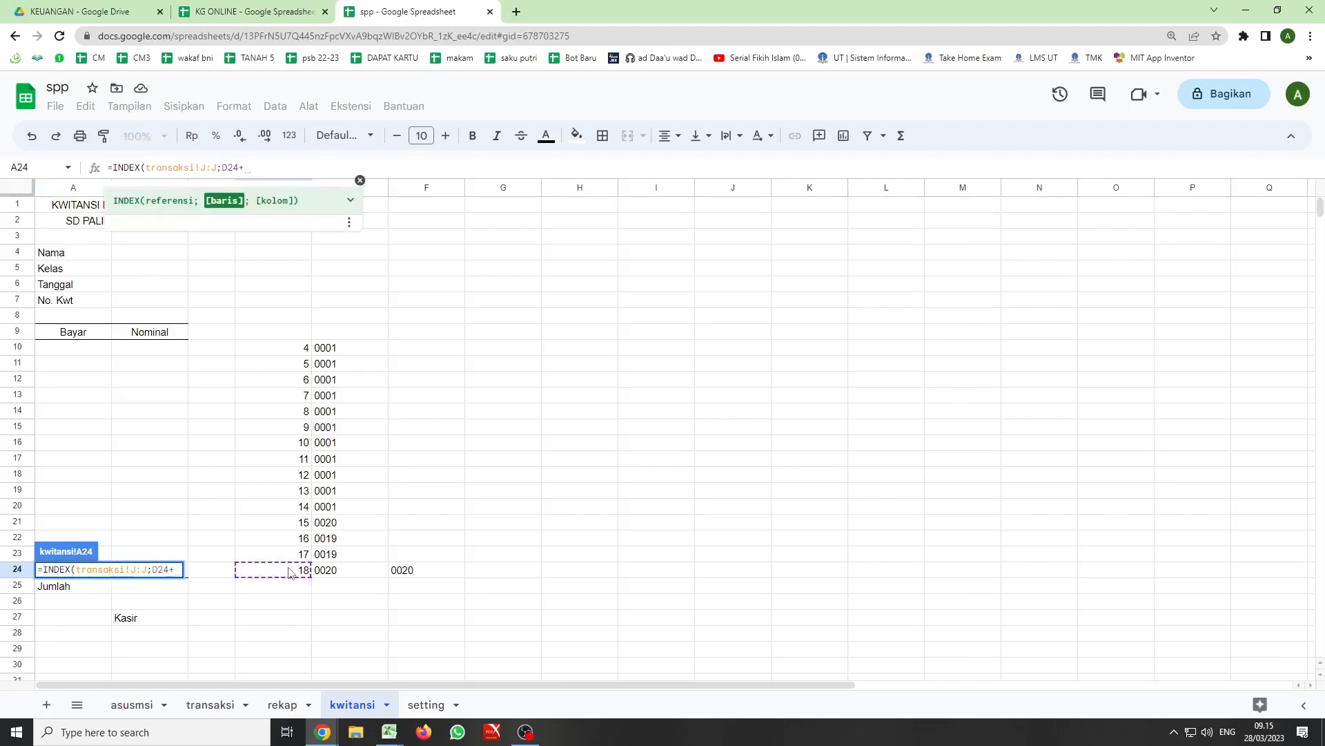
{"action": "type", "text": "1"}
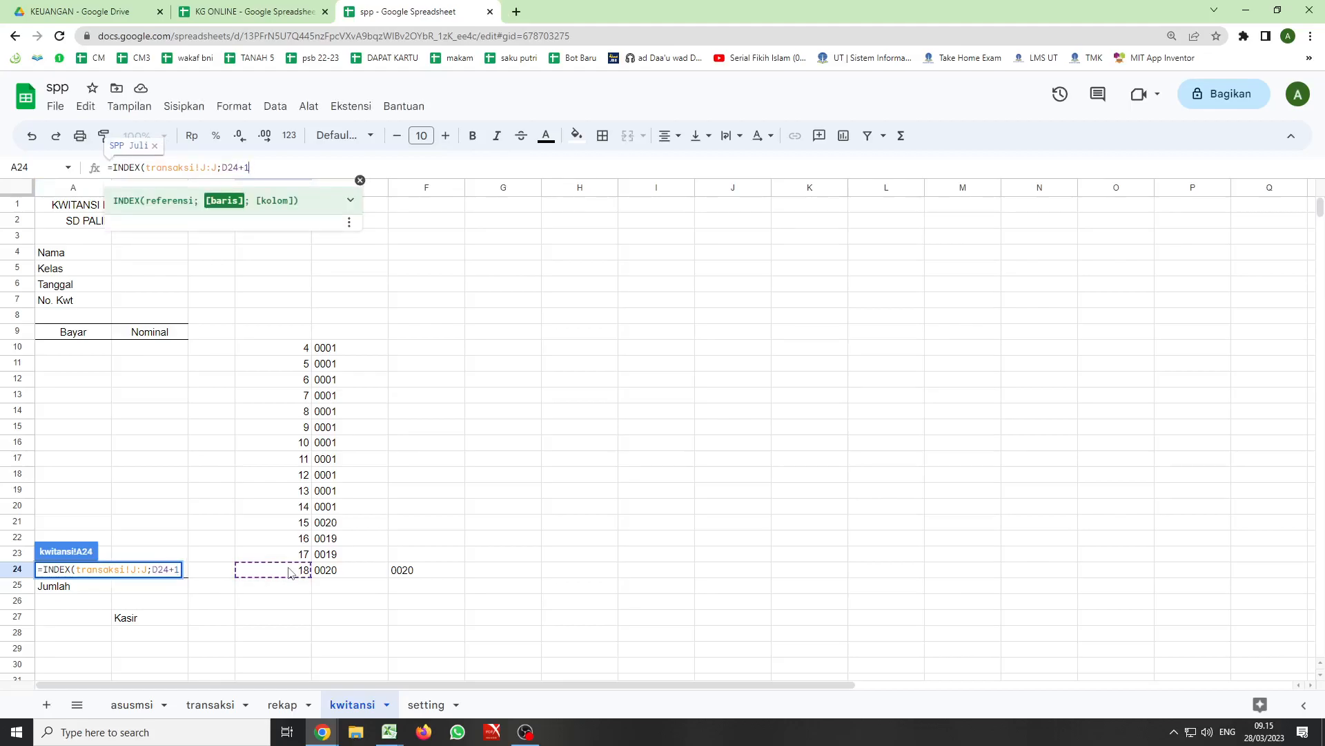
{"action": "type", "text": ";"}
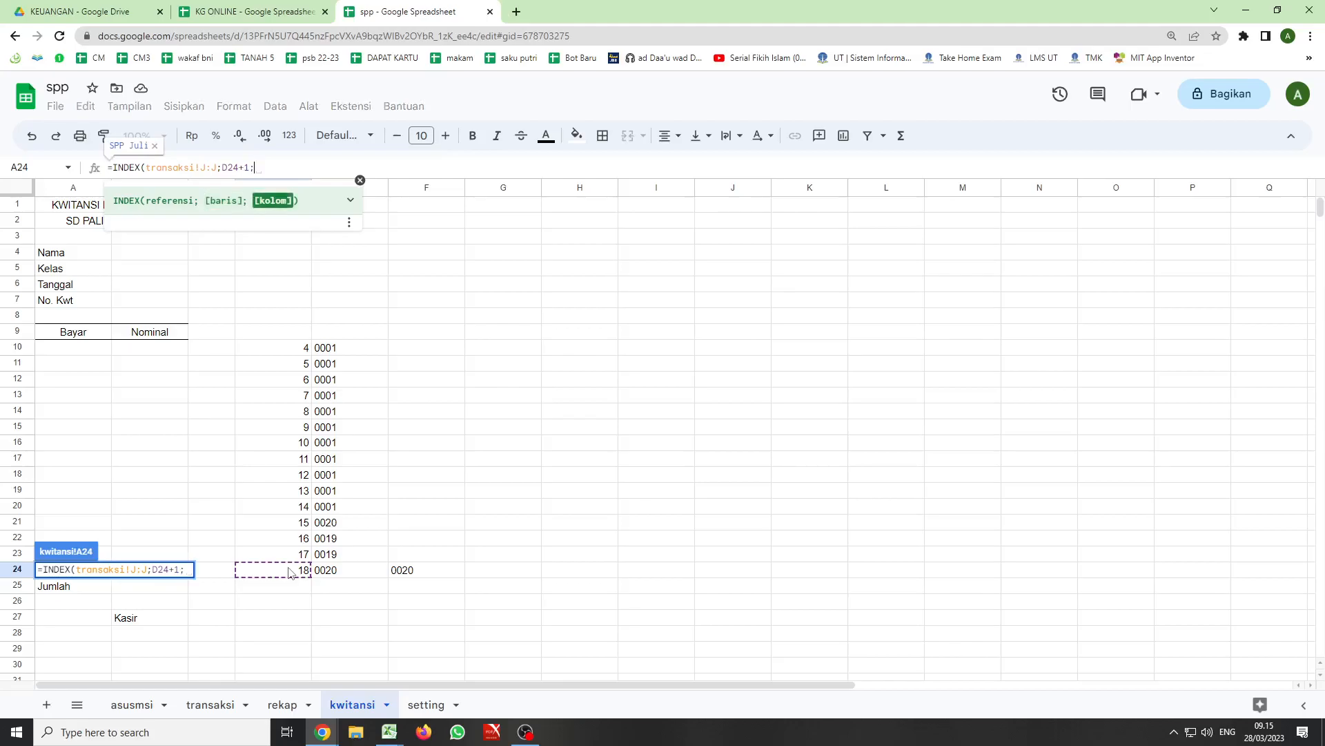
{"action": "type", "text": ")"}
{"action": "key", "text": "Return"}
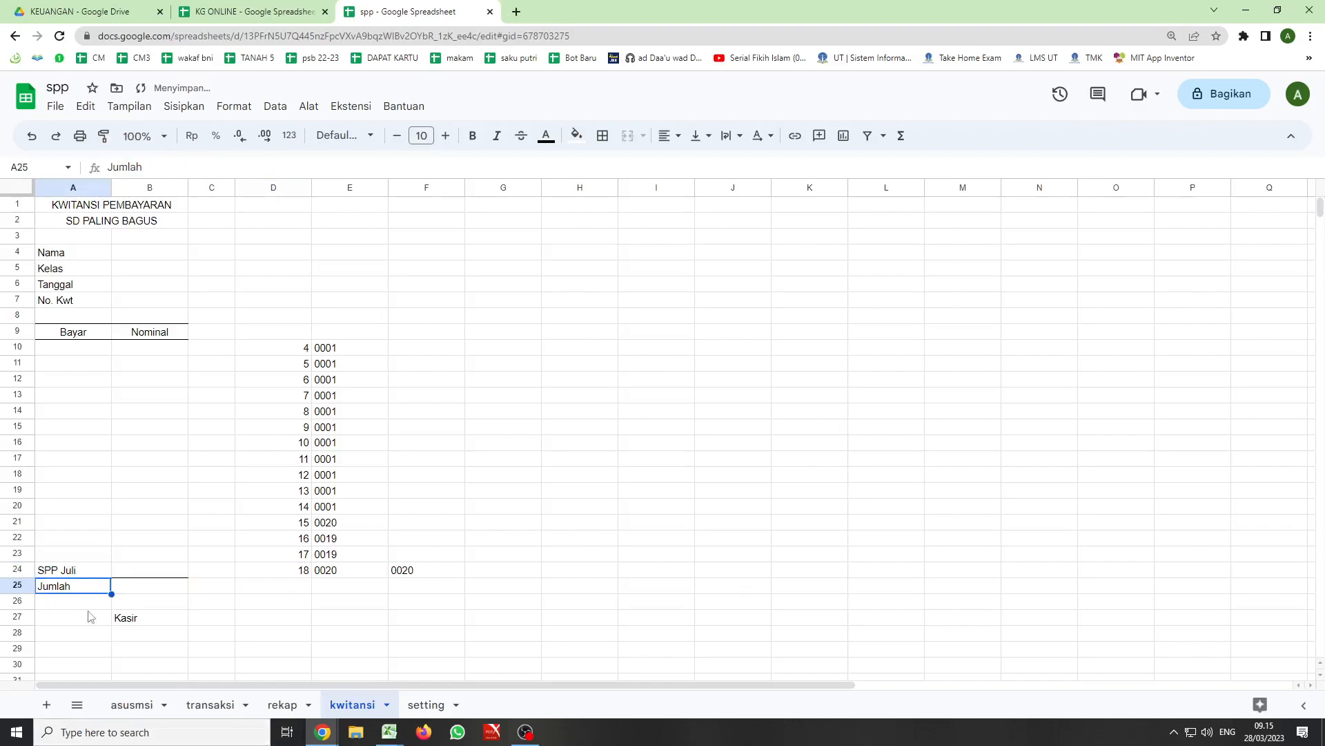
{"action": "key", "text": "Up"}
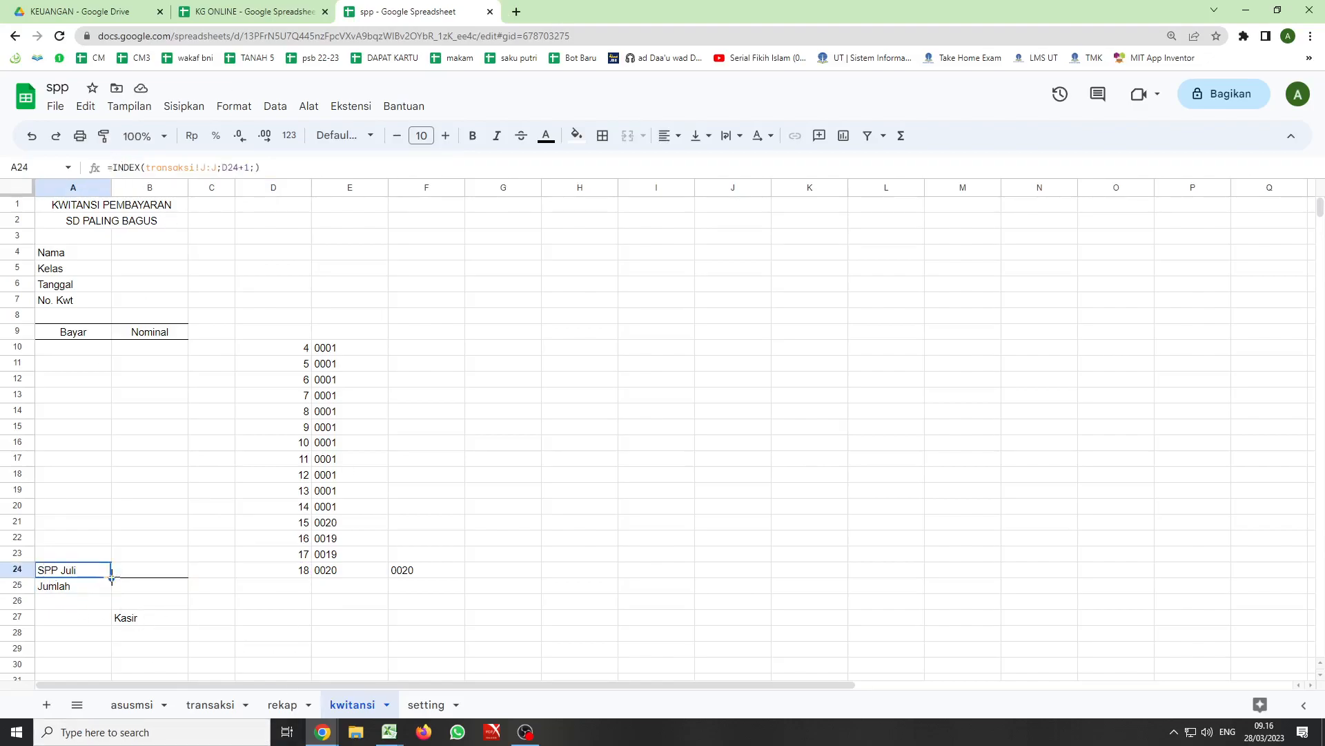
{"action": "left_click_drag", "start_coordinate": [111, 577], "coordinate": [116, 366]}
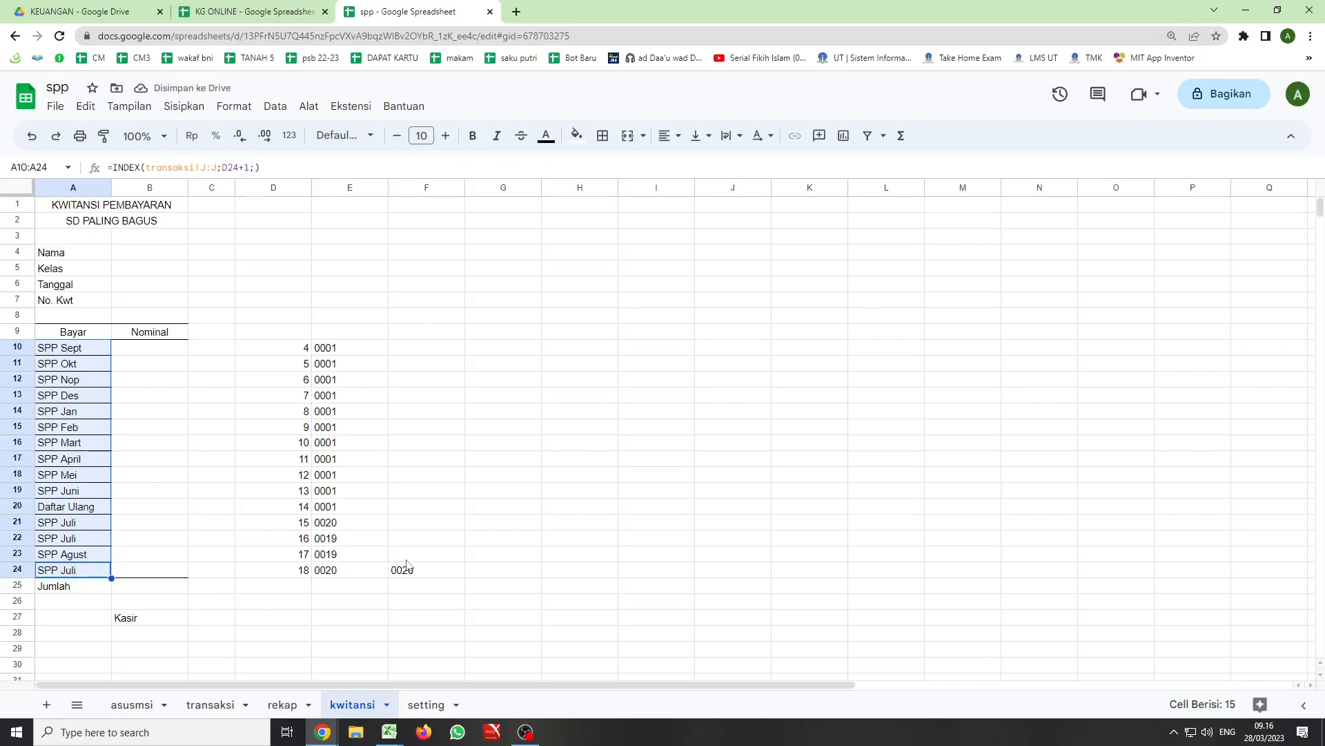
- Wrap the INDEX formula in A24 in an IF function with the condition F24<>"" and INDEX as the true value
{"action": "left_click", "coordinate": [76, 567]}
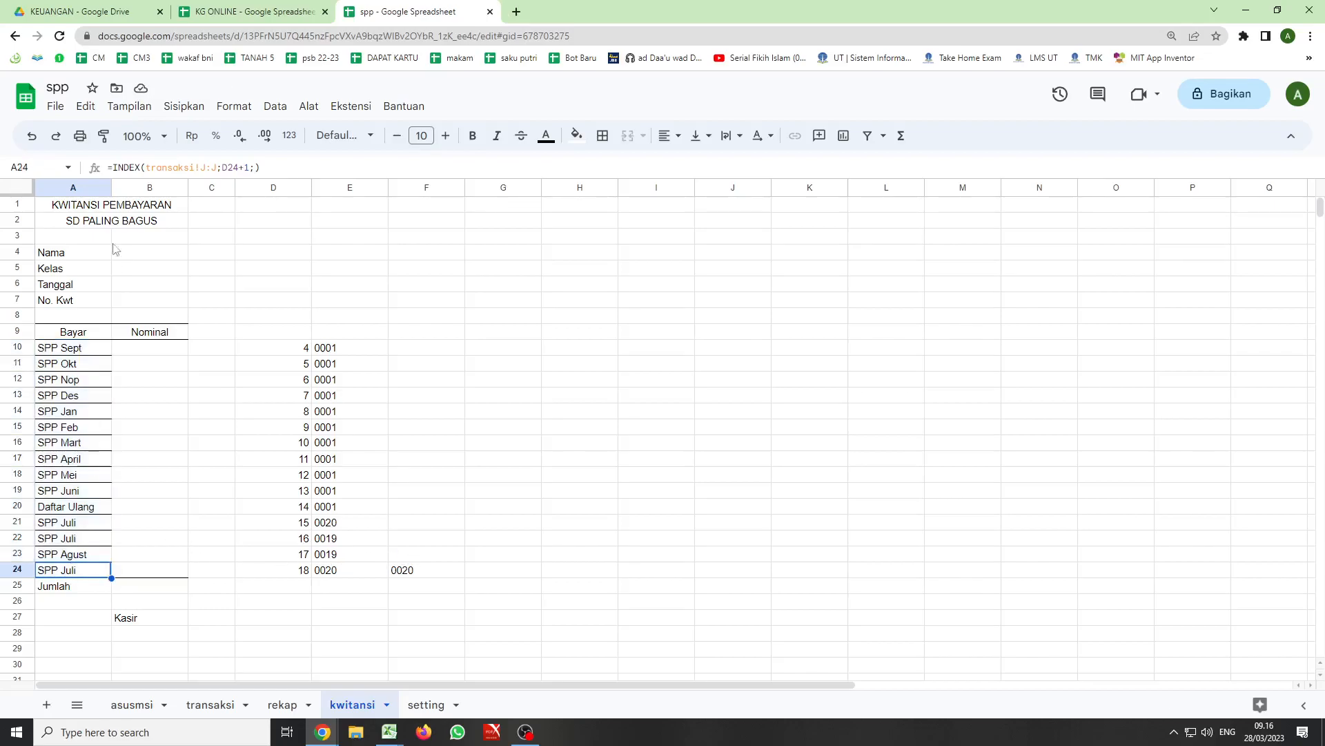
{"action": "left_click", "coordinate": [113, 167]}
{"action": "type", "text": "if("}
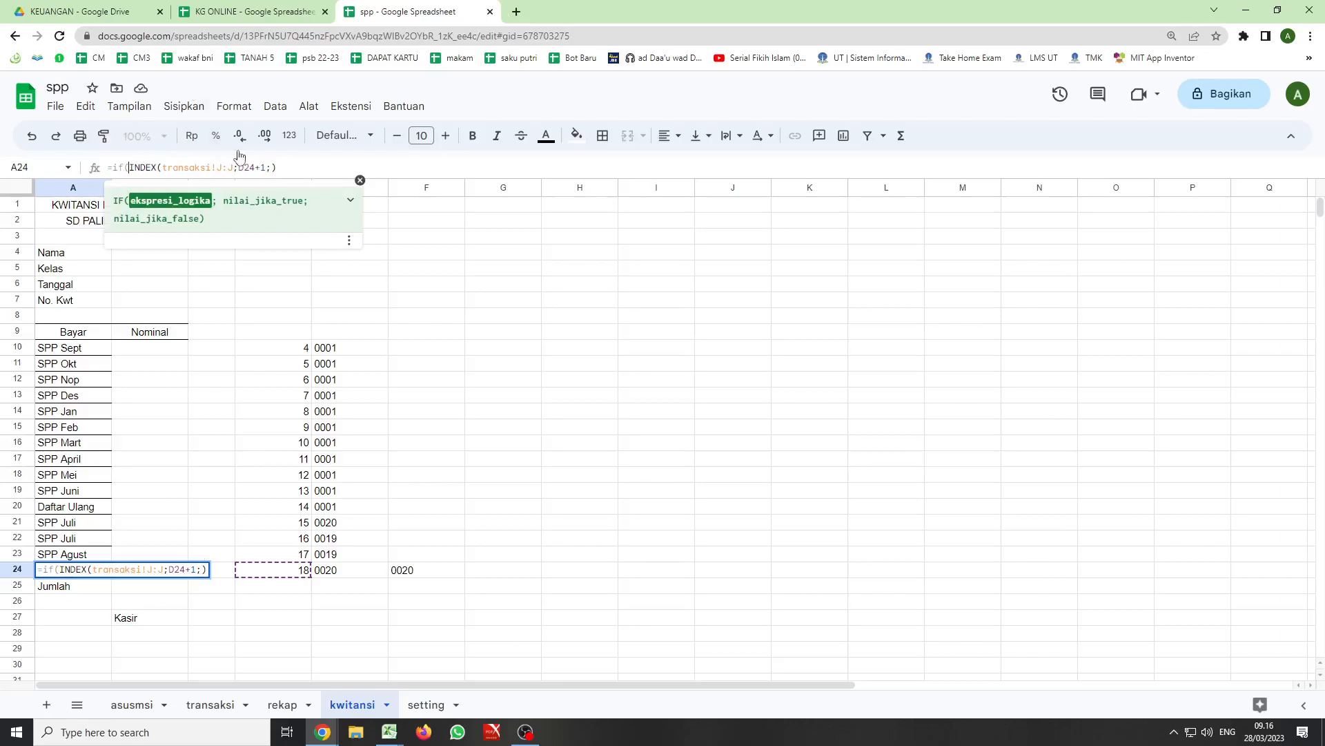
{"action": "left_click", "coordinate": [403, 572]}
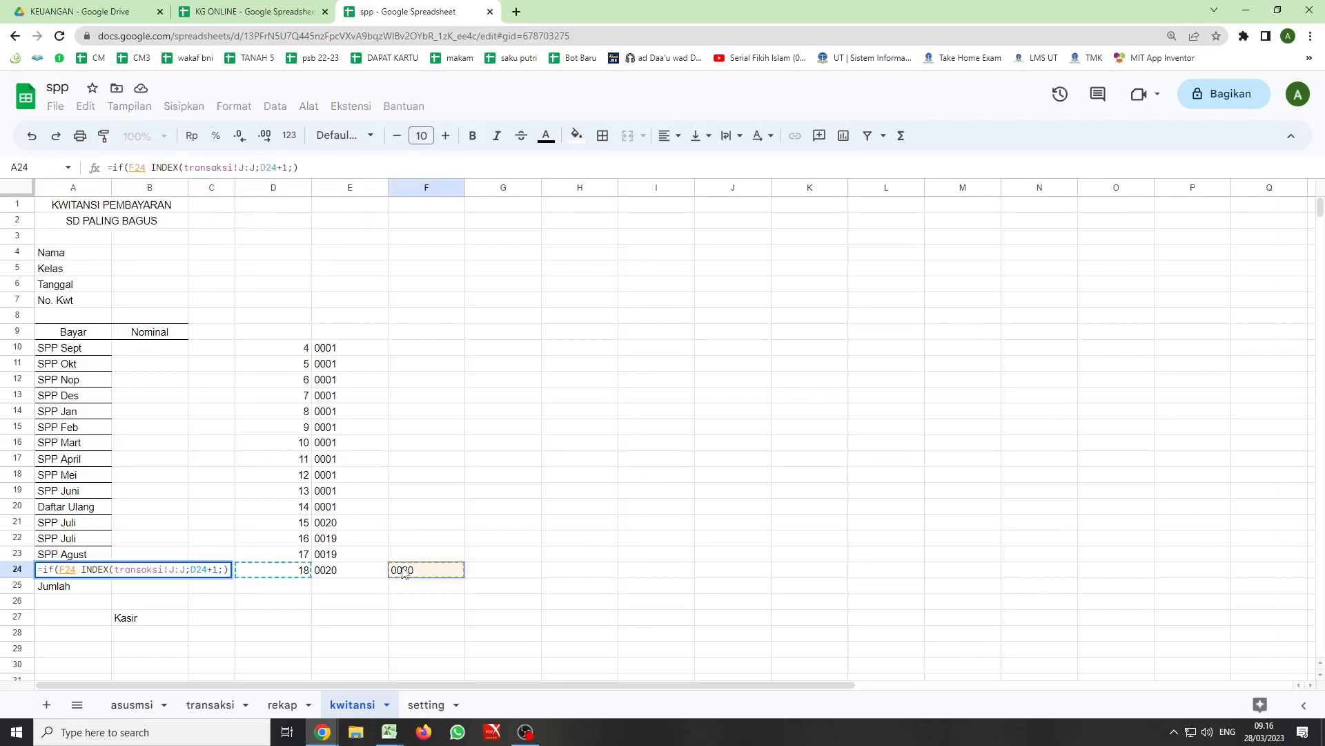
{"action": "type", "text": "<>"}
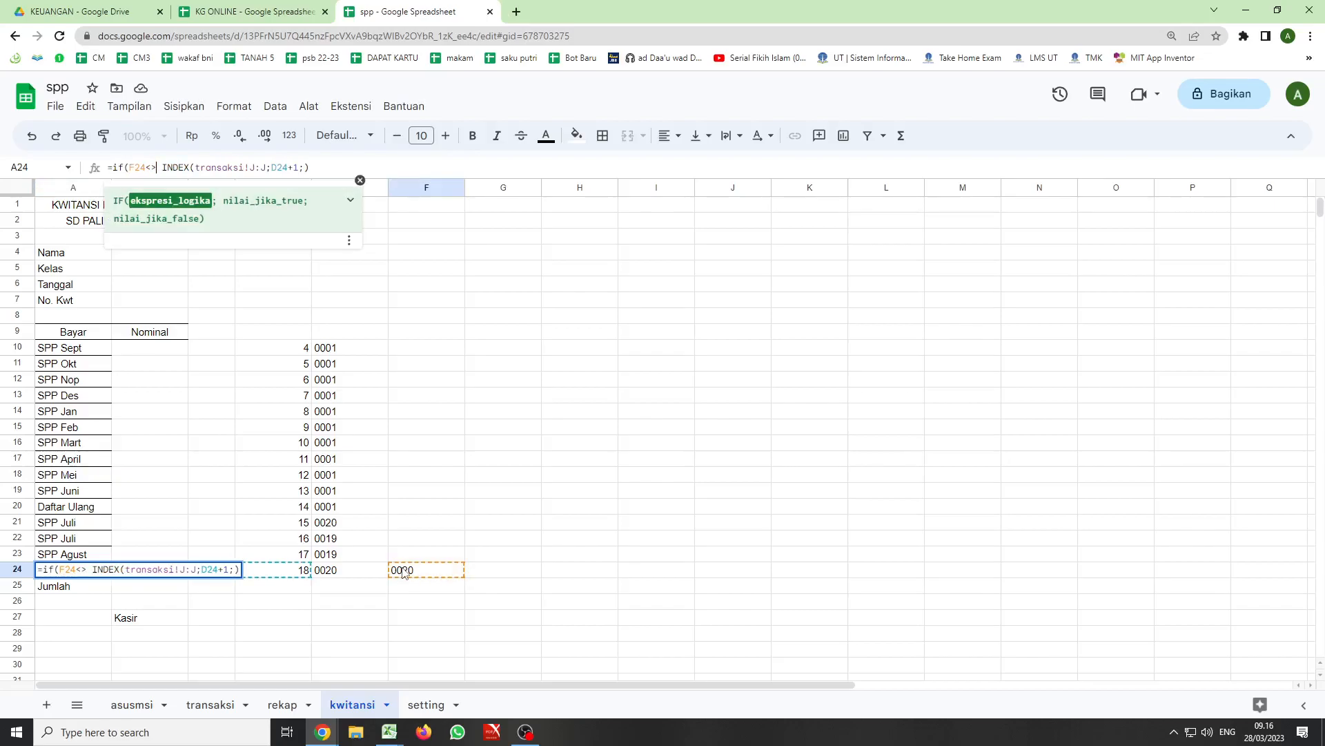
{"action": "type", "text": "\"\""}
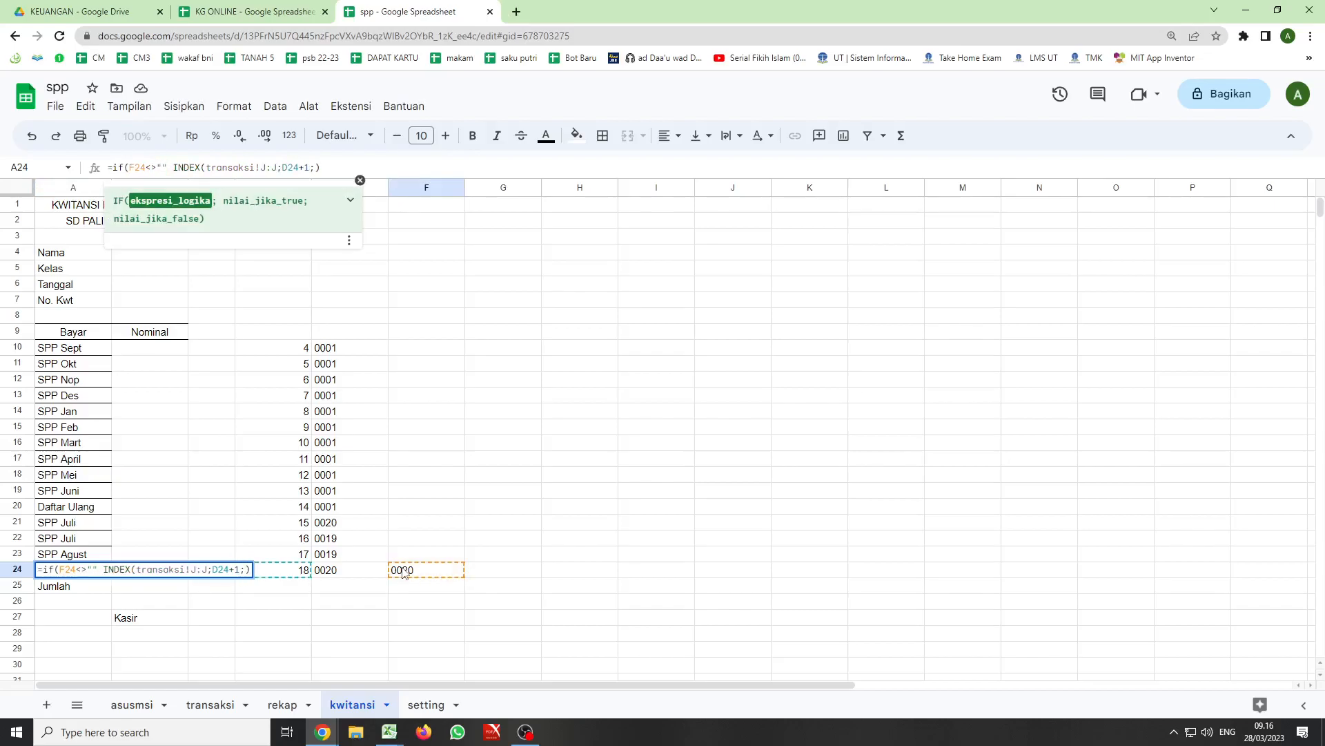
{"action": "type", "text": ";"}
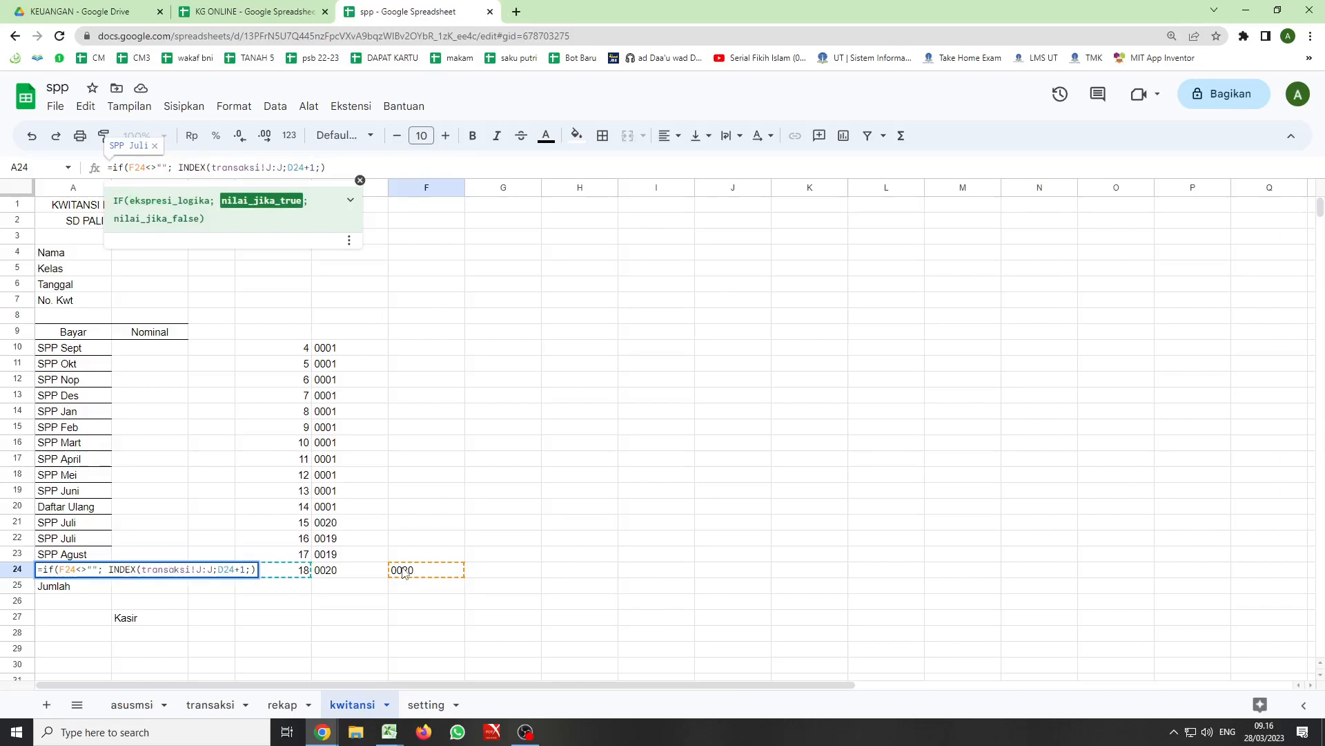
{"action": "key", "text": "Delete"}
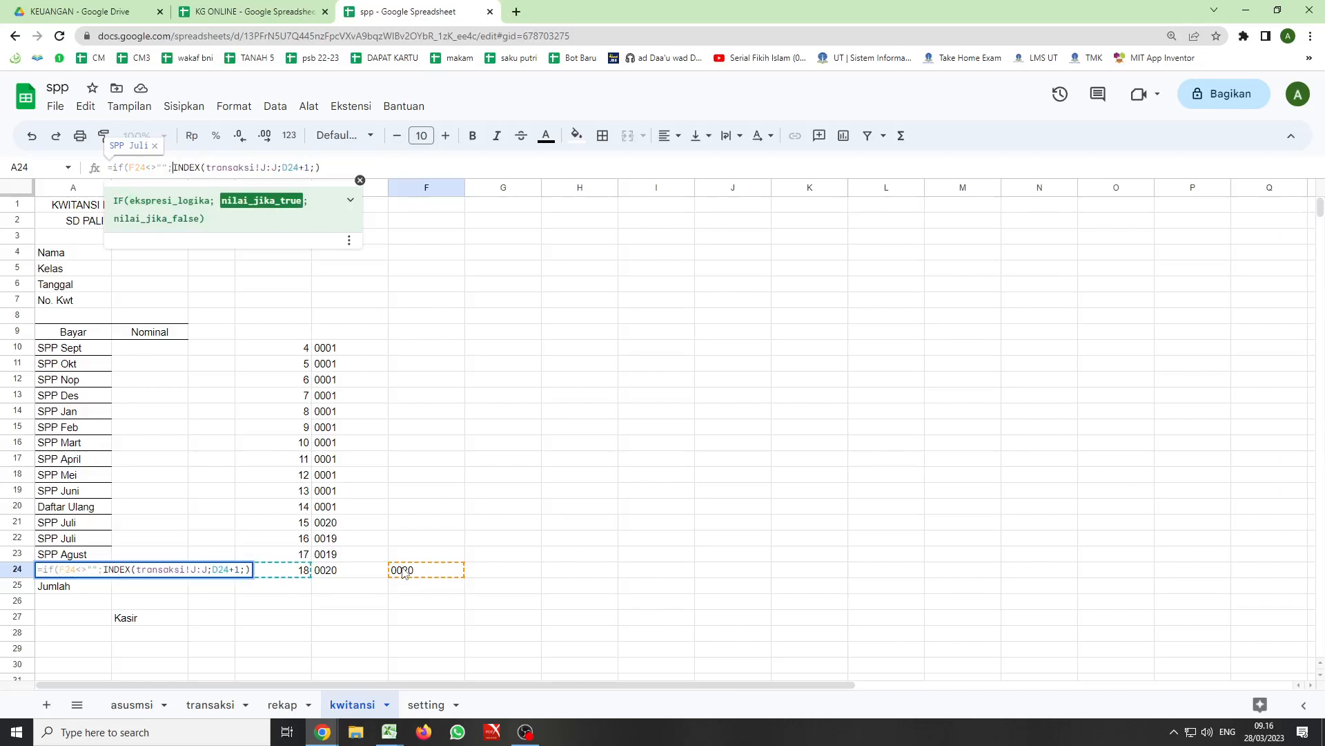
- Close the IF formula in A24 with "" as the false value and fill it up through A10
{"action": "left_click", "coordinate": [332, 168]}
{"action": "type", "text": ";\"\""}
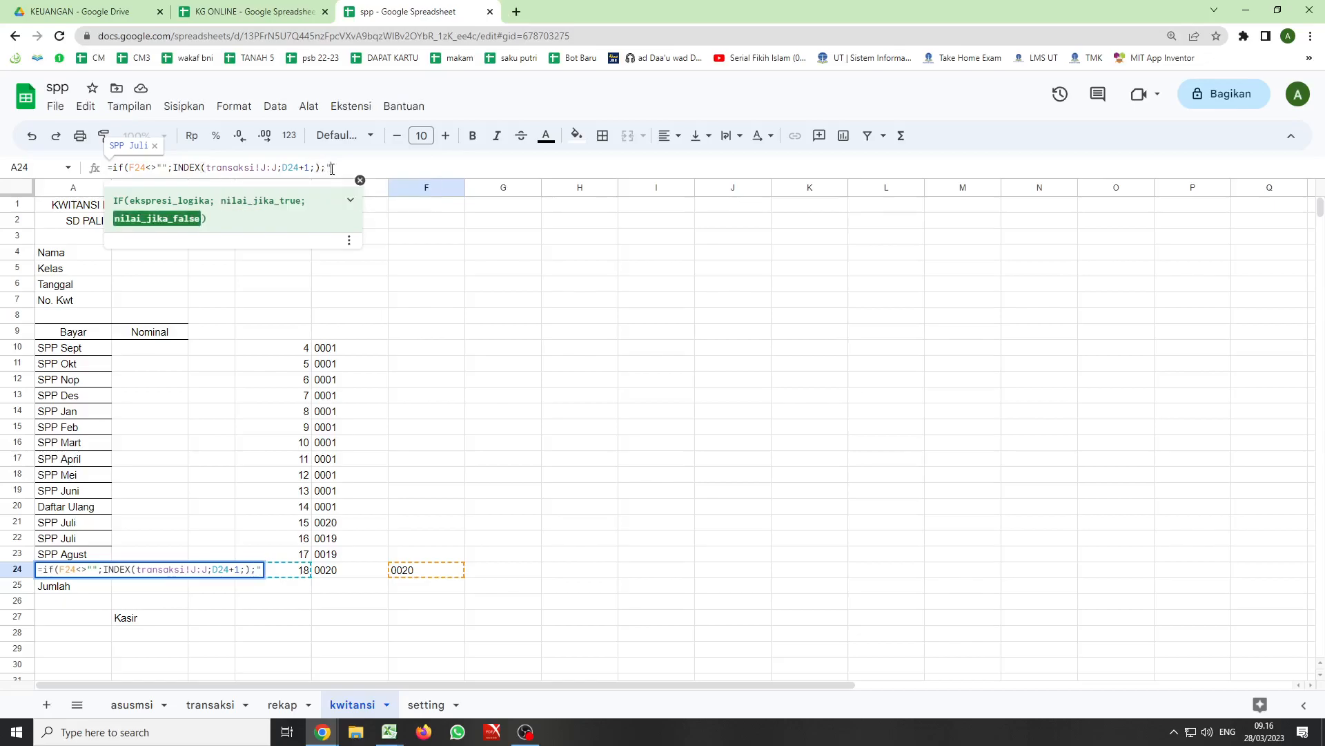
{"action": "type", "text": ")"}
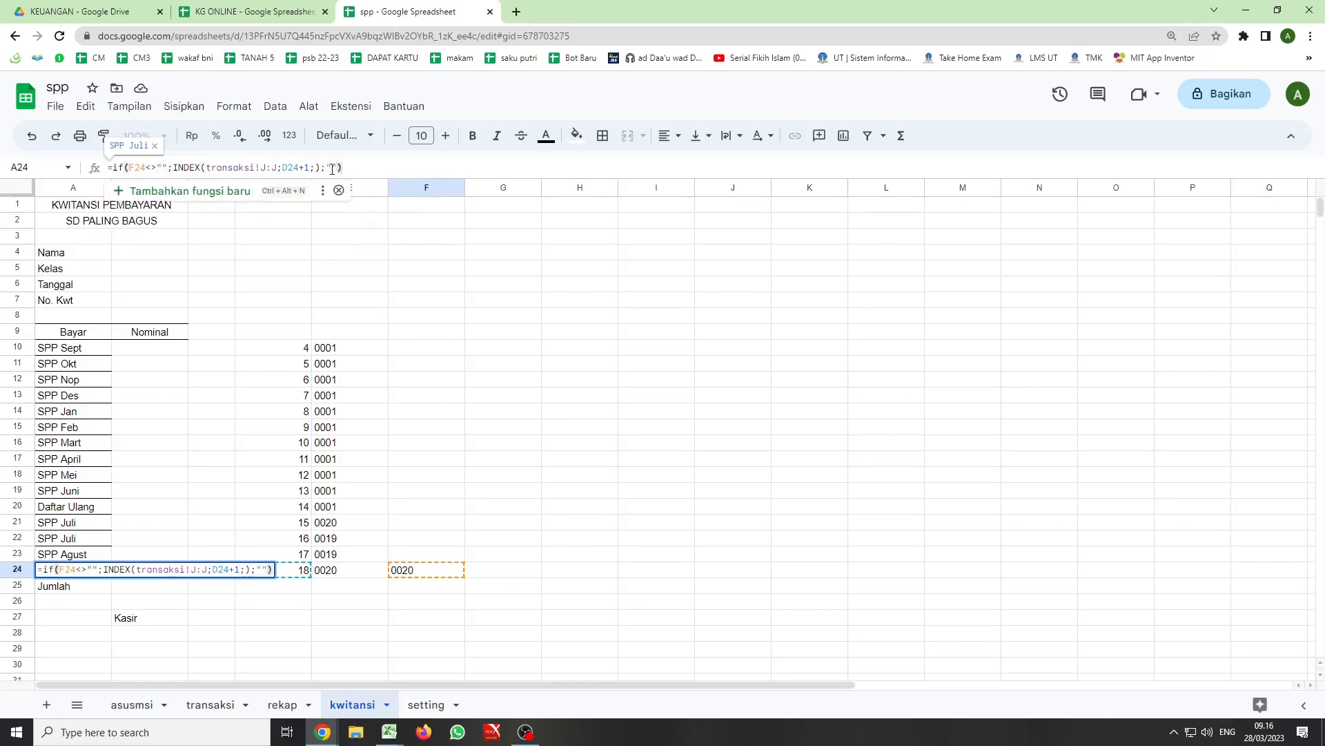
{"action": "key", "text": "Return"}
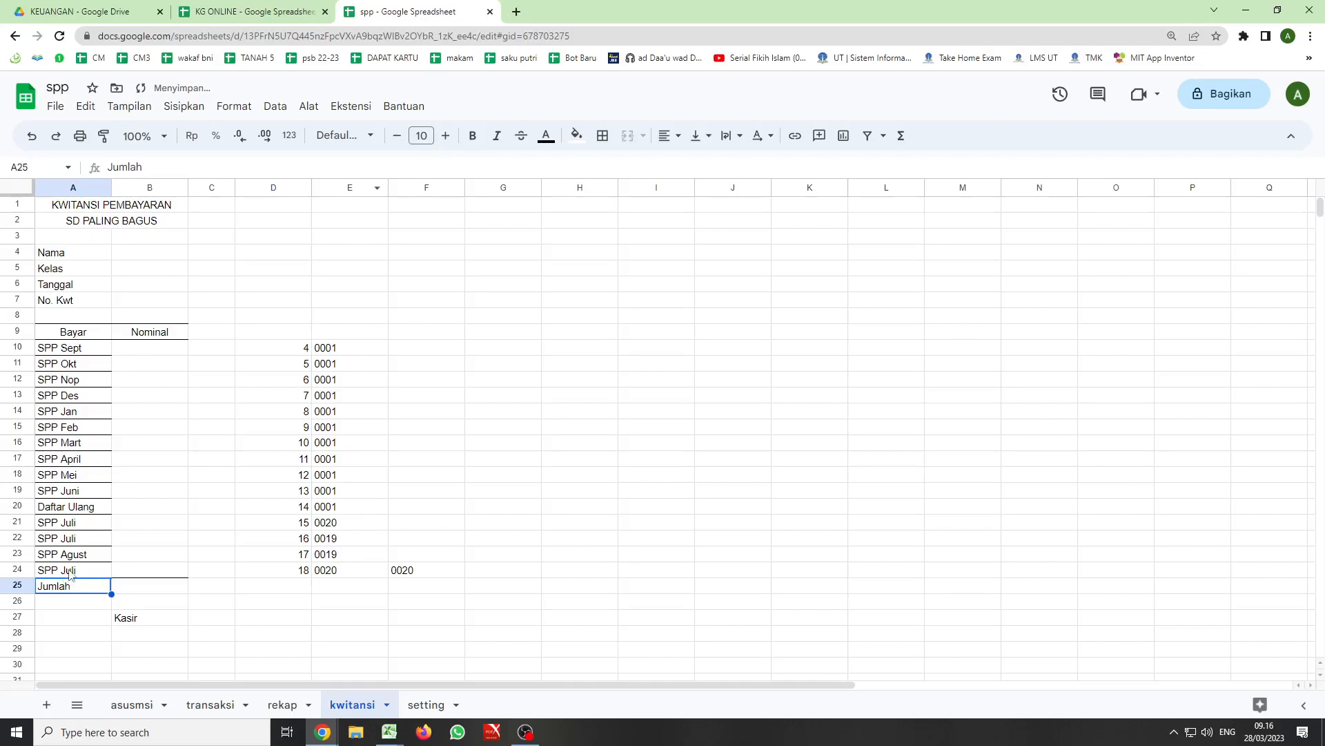
{"action": "left_click", "coordinate": [97, 570]}
{"action": "left_click_drag", "start_coordinate": [112, 577], "coordinate": [105, 353]}
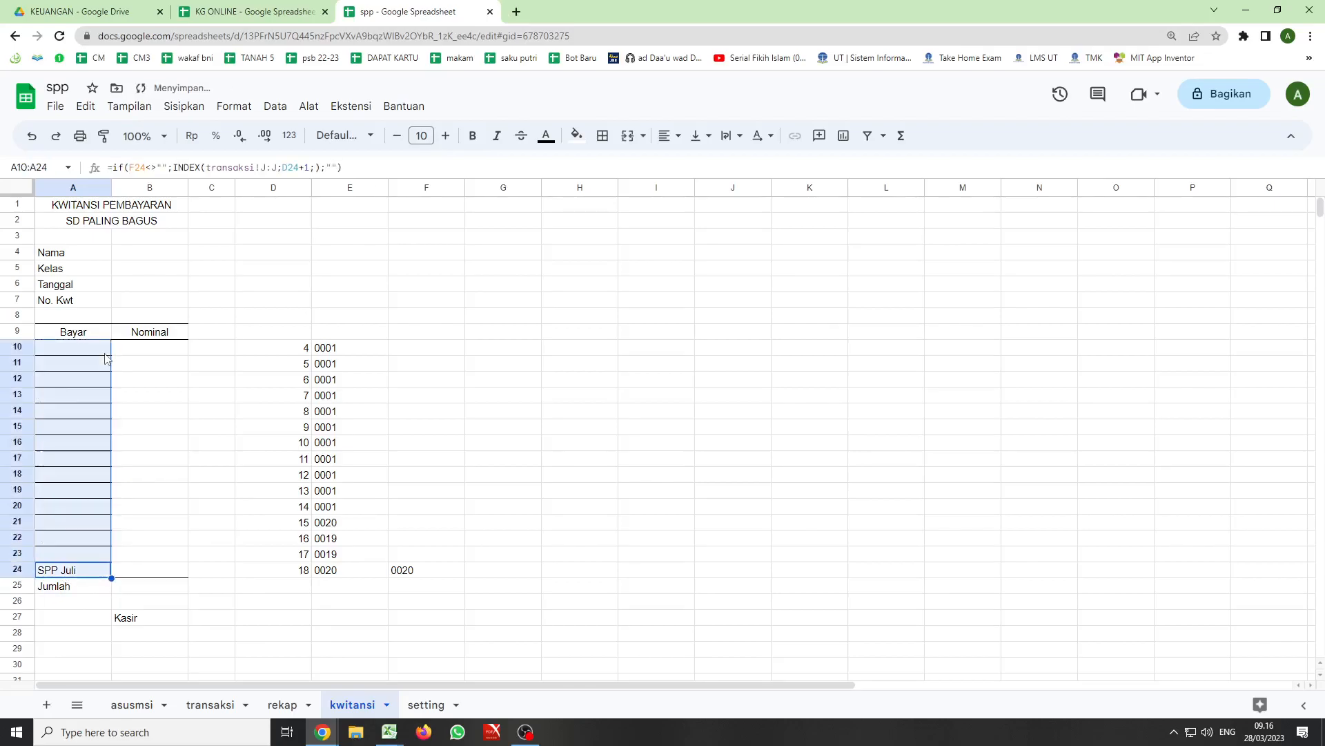
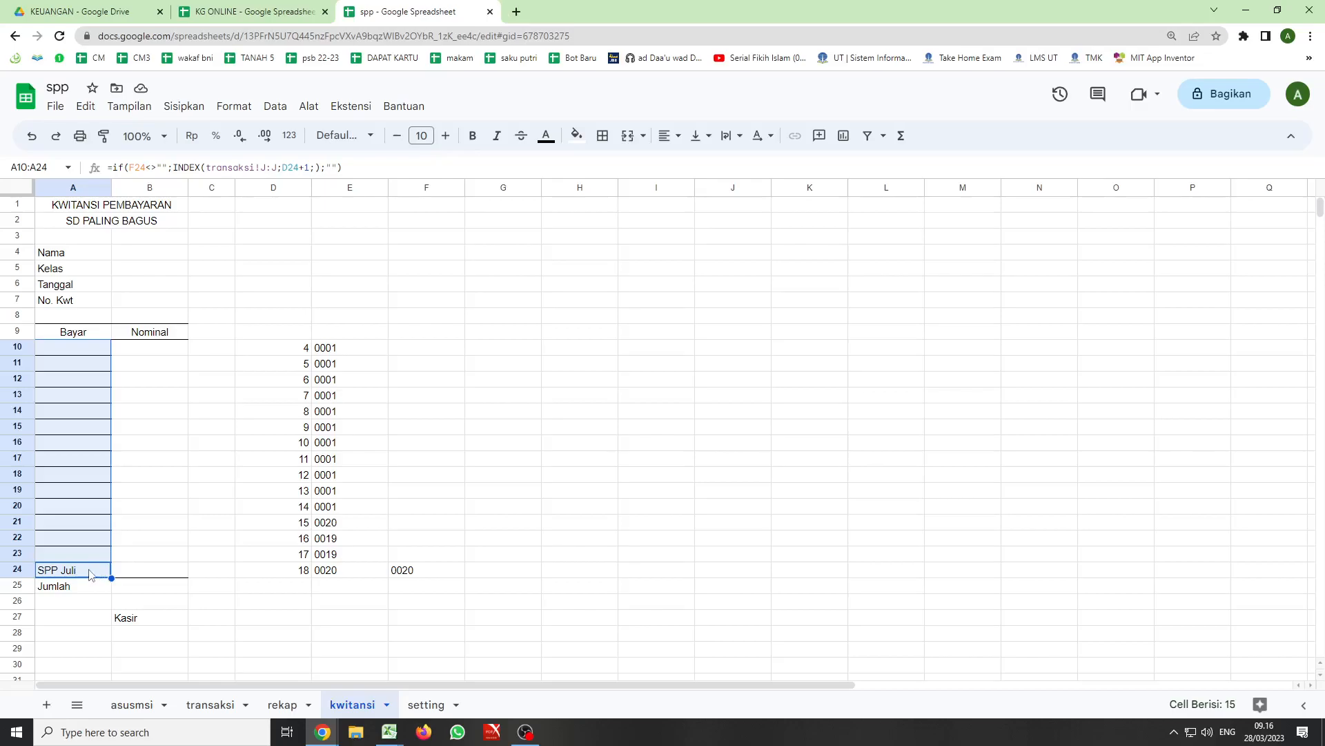
- Start an INDEX formula in B24 that uses column D of transaksi as the reference
{"action": "left_click", "coordinate": [127, 573]}
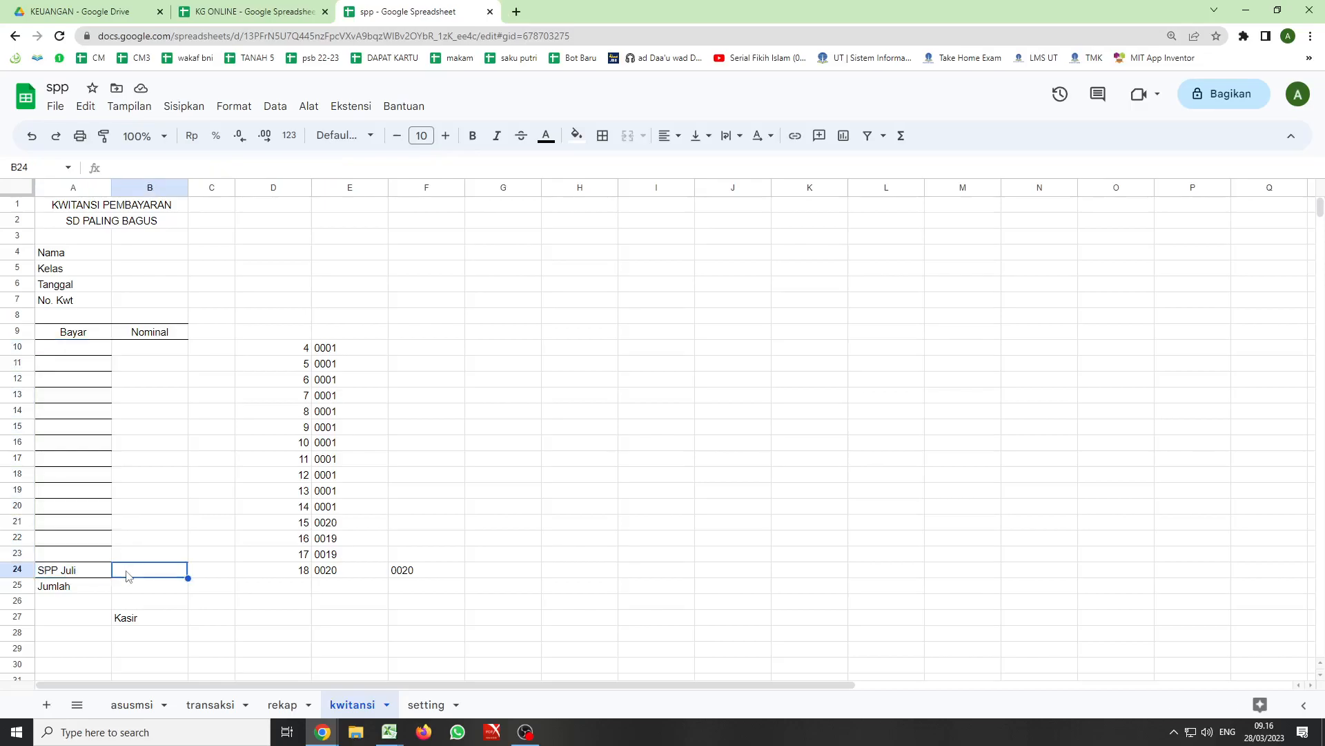
{"action": "type", "text": "="}
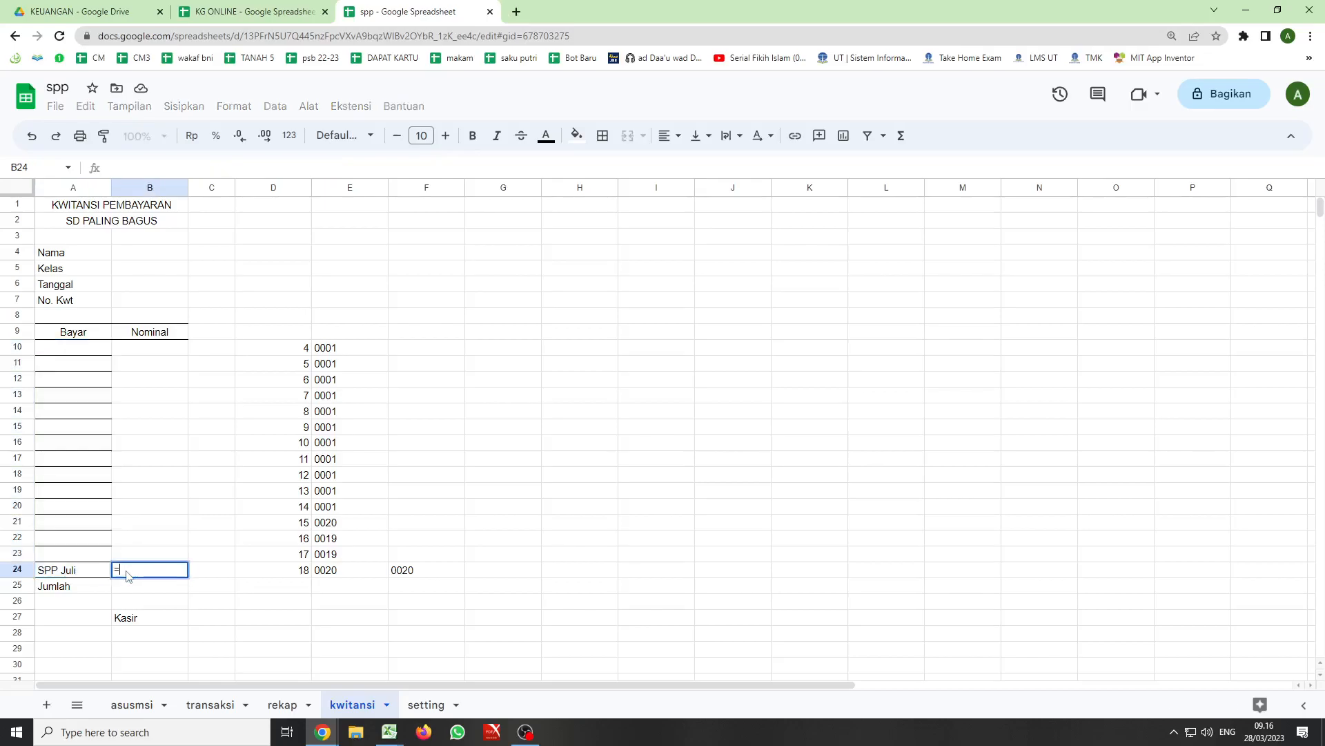
{"action": "type", "text": "index"}
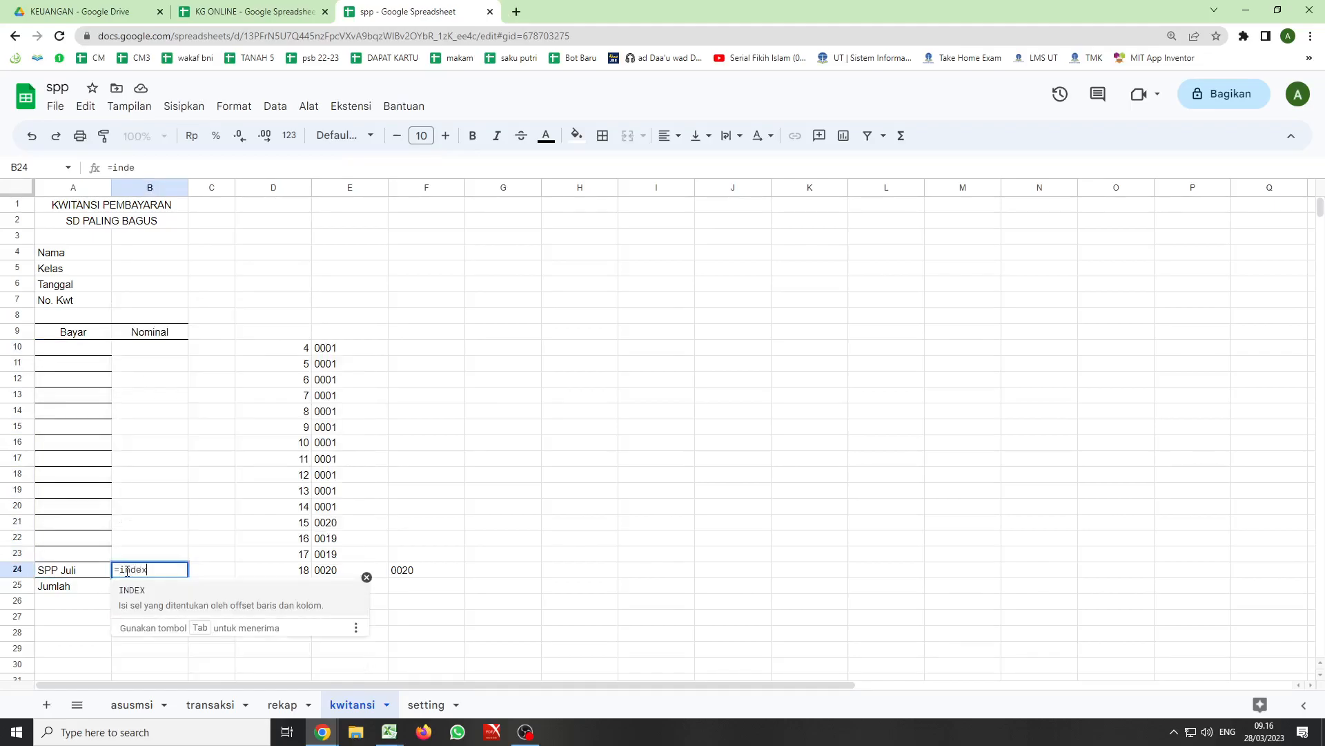
{"action": "type", "text": "("}
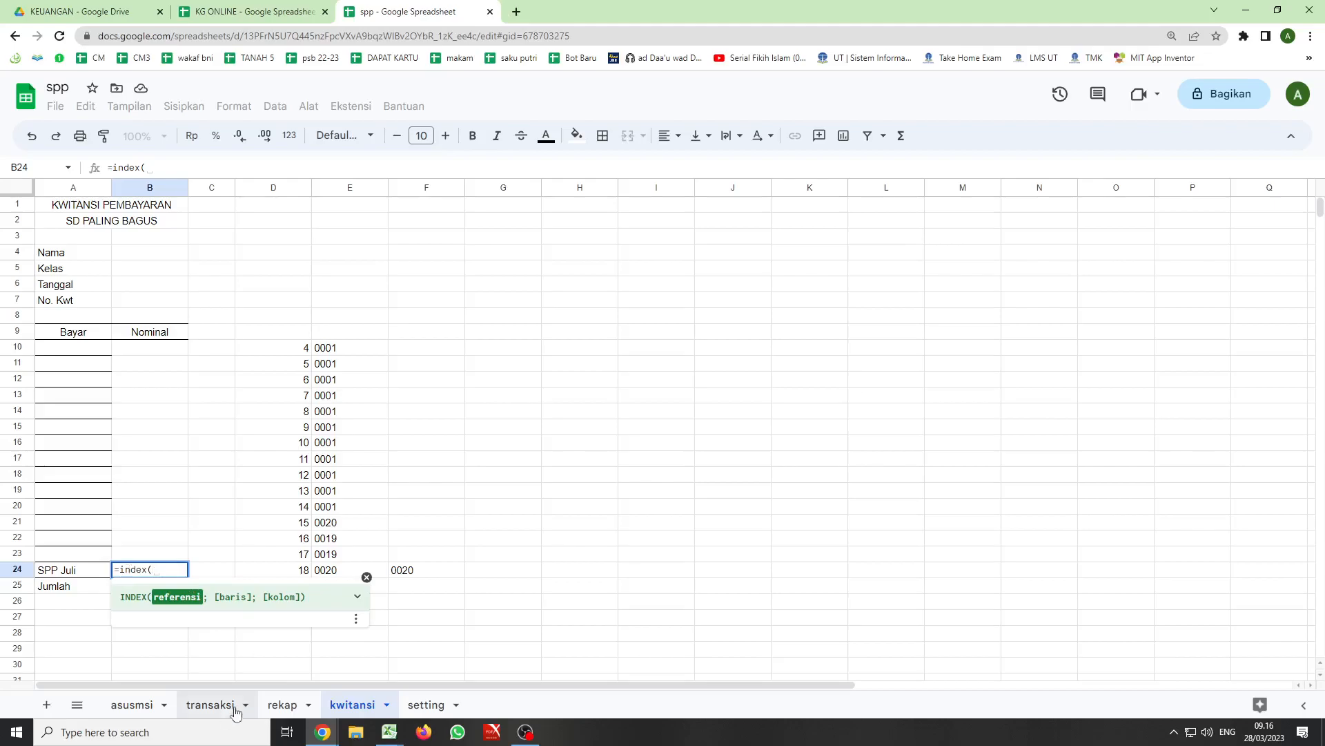
{"action": "left_click", "coordinate": [192, 707]}
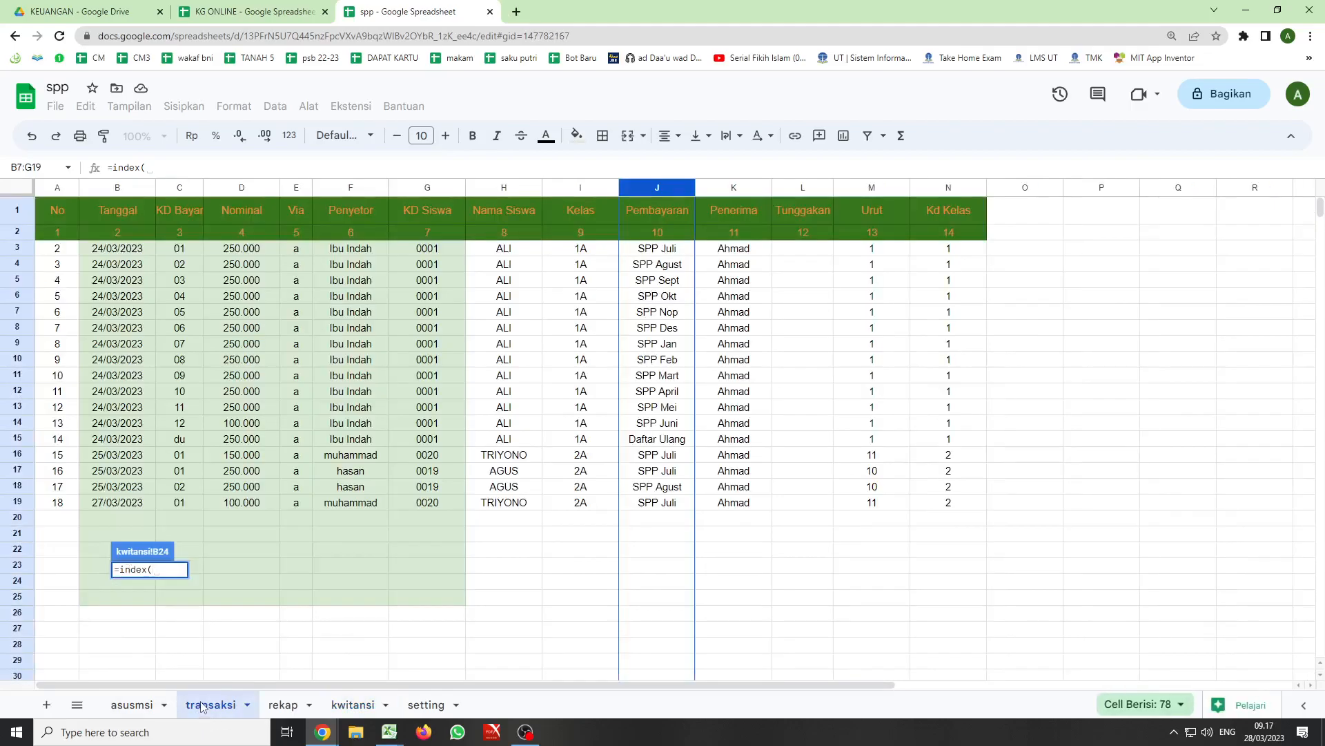
{"action": "left_click", "coordinate": [228, 190]}
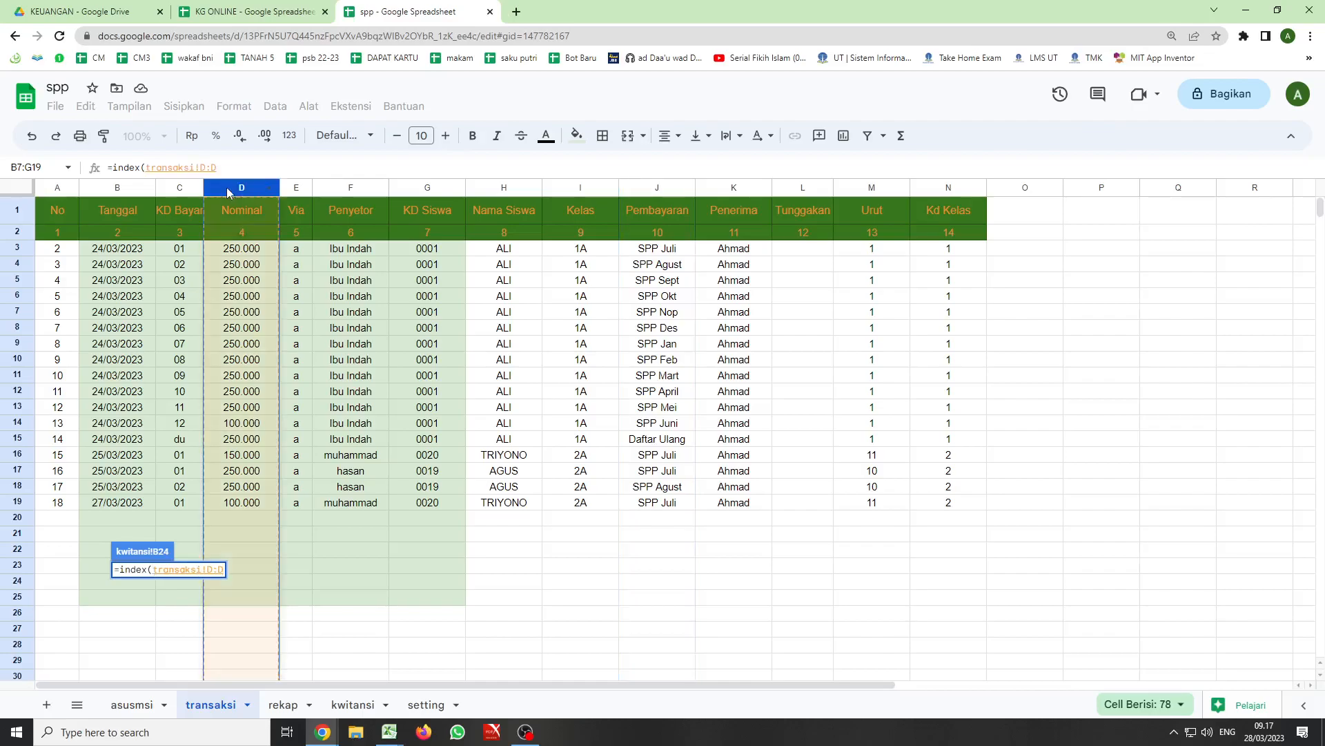
{"action": "type", "text": ";"}
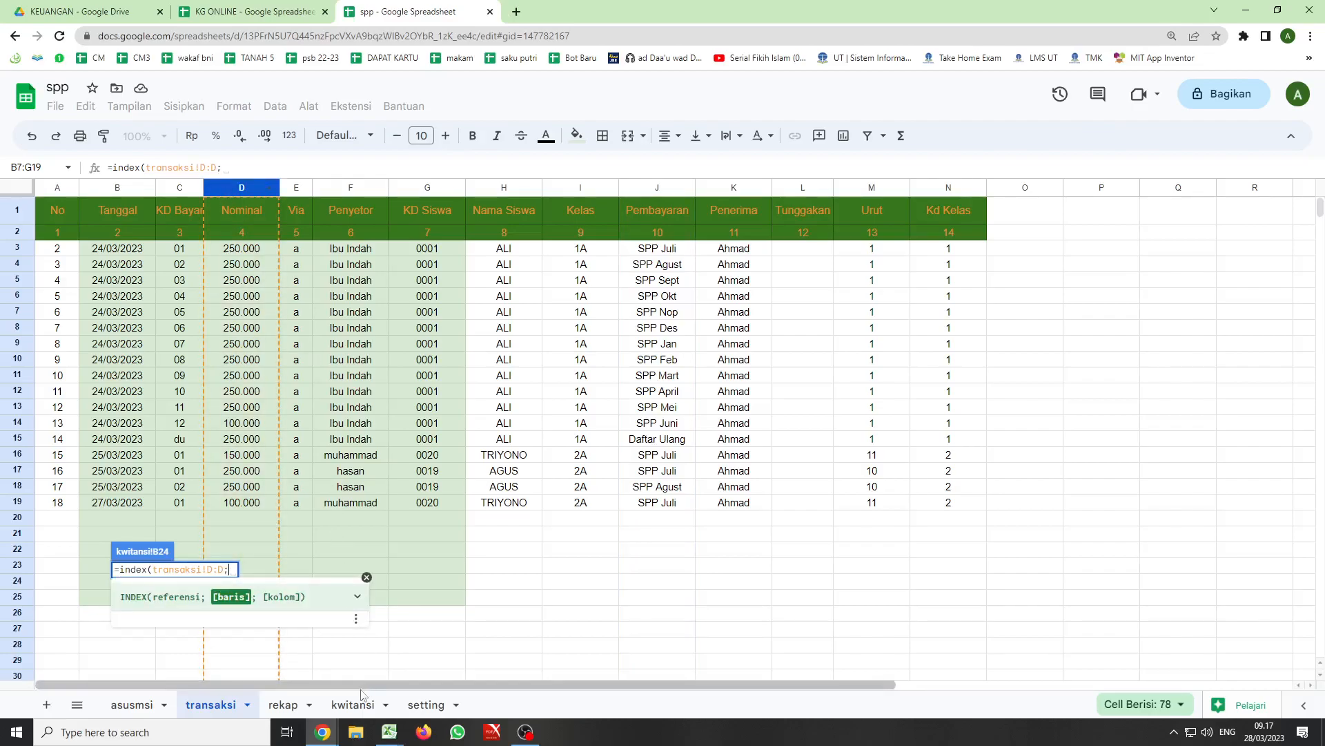
- Complete the B24 INDEX formula with D24+1 as the row and an empty column argument
{"action": "left_click", "coordinate": [351, 705]}
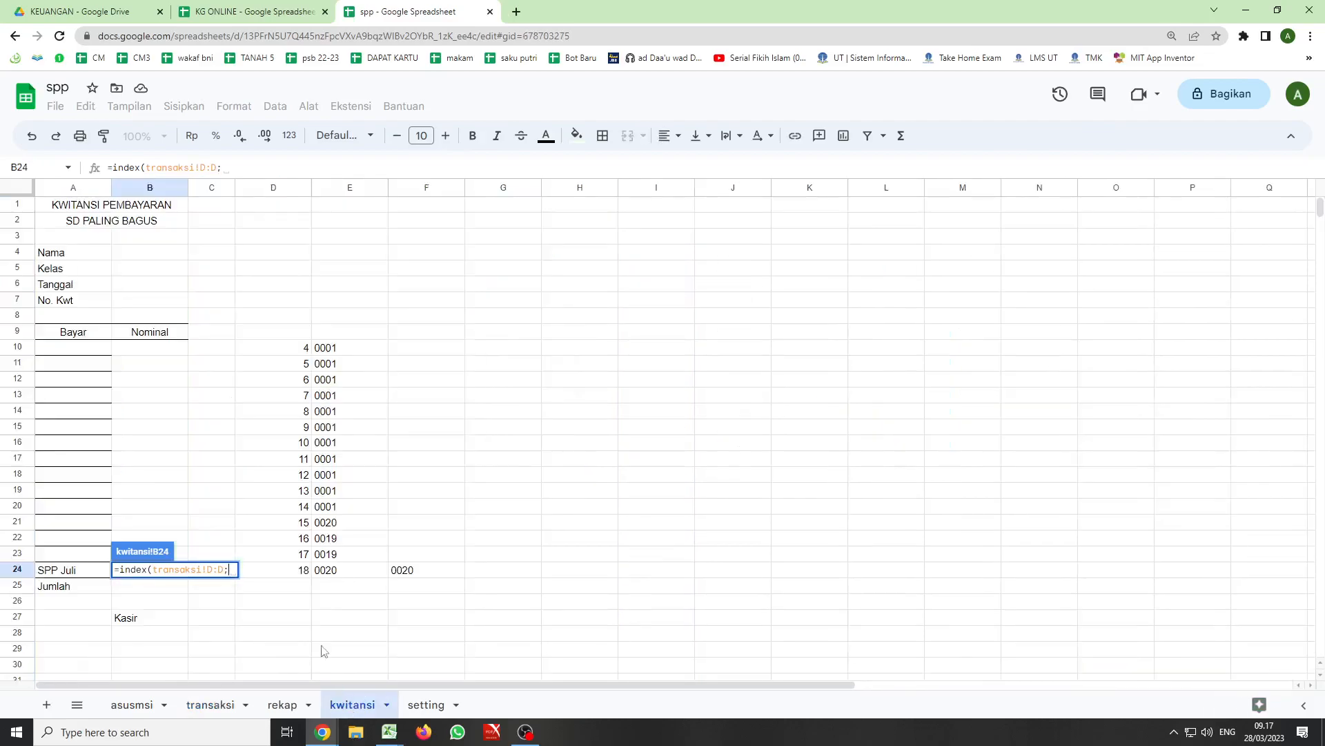
{"action": "left_click", "coordinate": [297, 574]}
{"action": "type", "text": "+"}
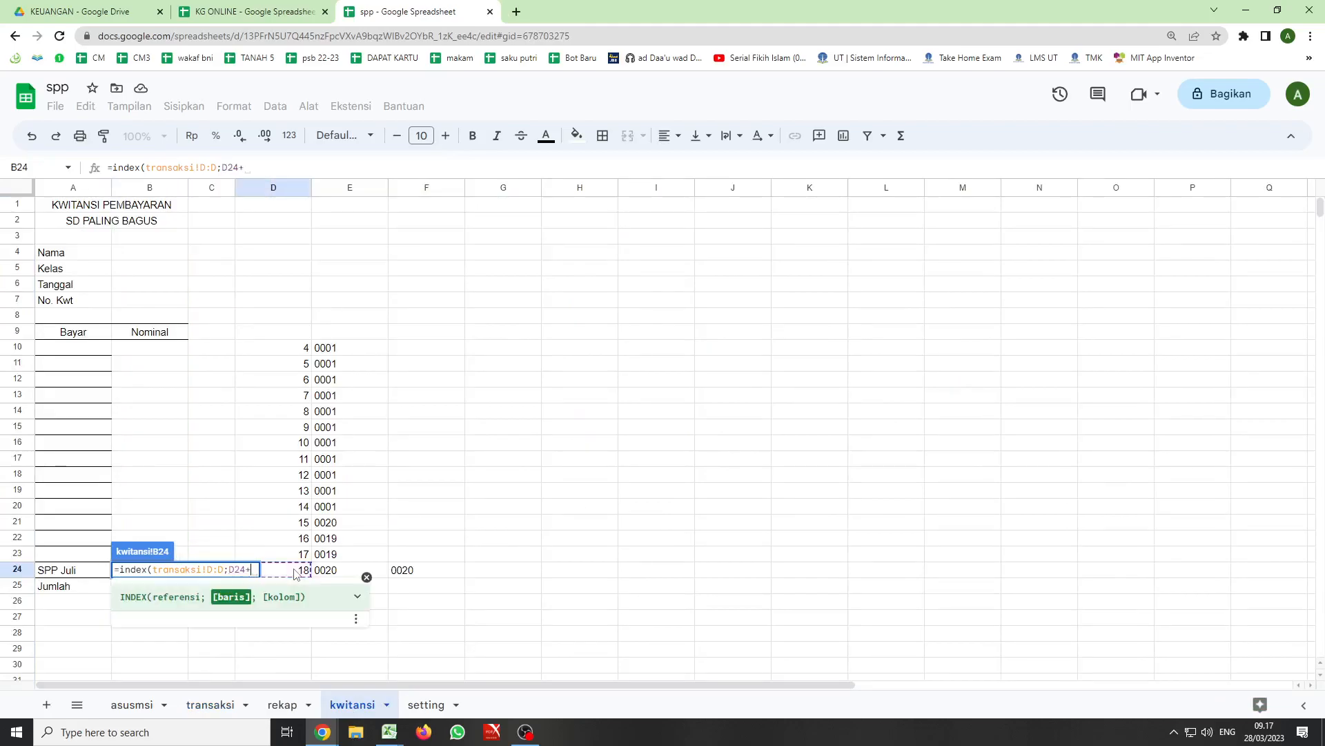
{"action": "type", "text": "1"}
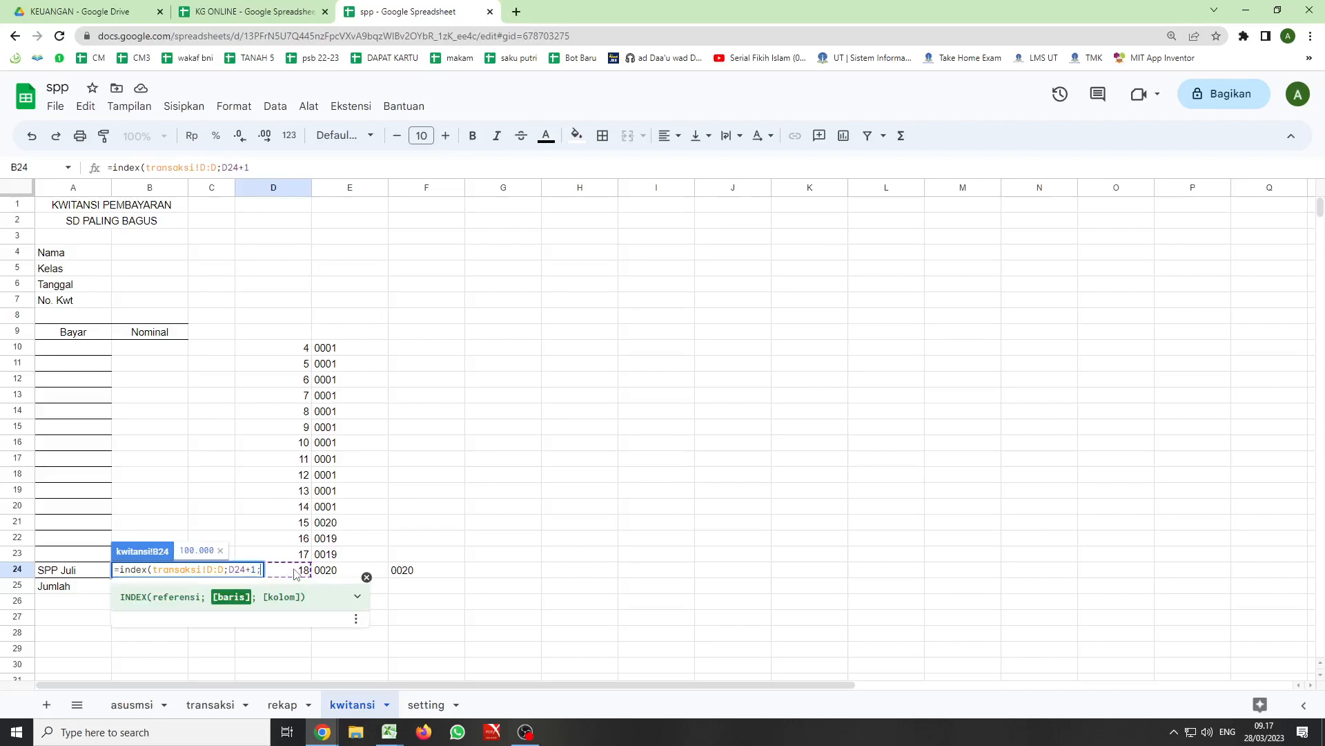
{"action": "type", "text": ";)"}
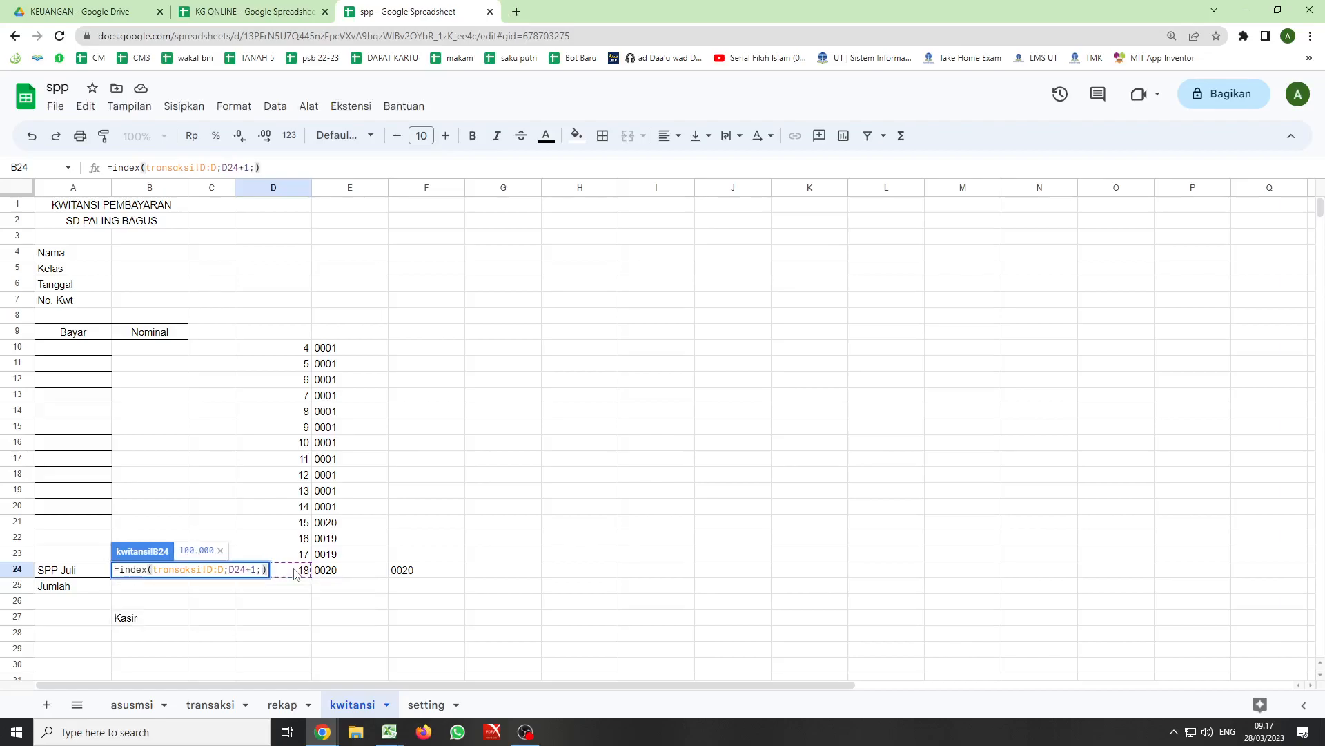
{"action": "key", "text": "Return"}
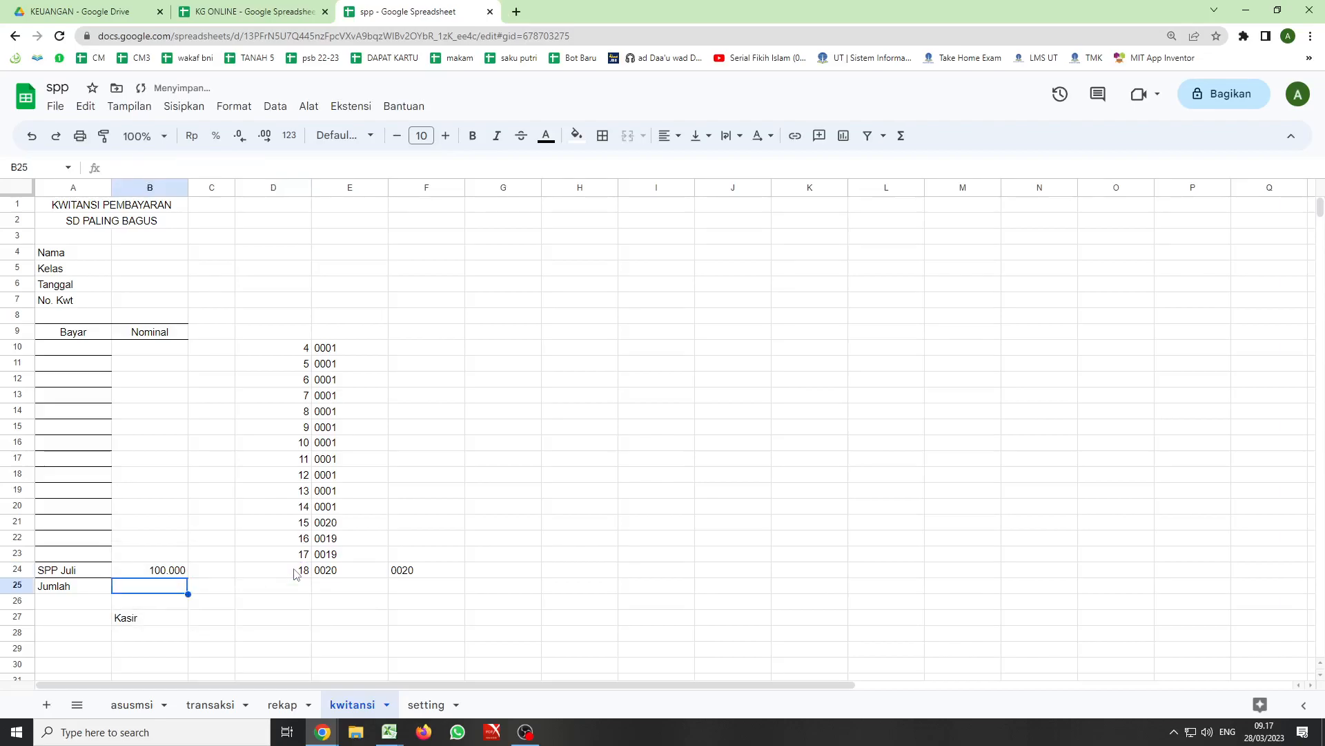
- Wrap the INDEX formula in B24 in an IF function with the condition F24<>"" and INDEX as the true value
{"action": "left_click", "coordinate": [166, 571]}
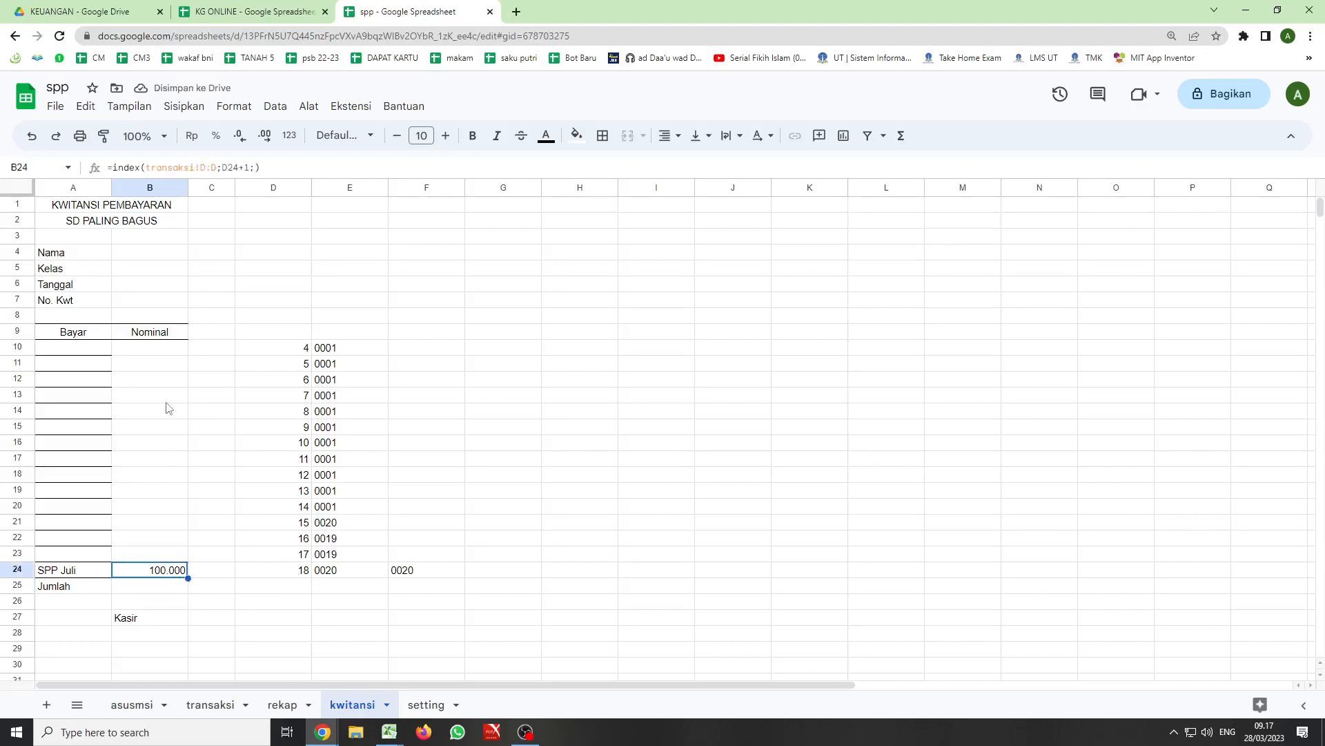
{"action": "left_click", "coordinate": [114, 168]}
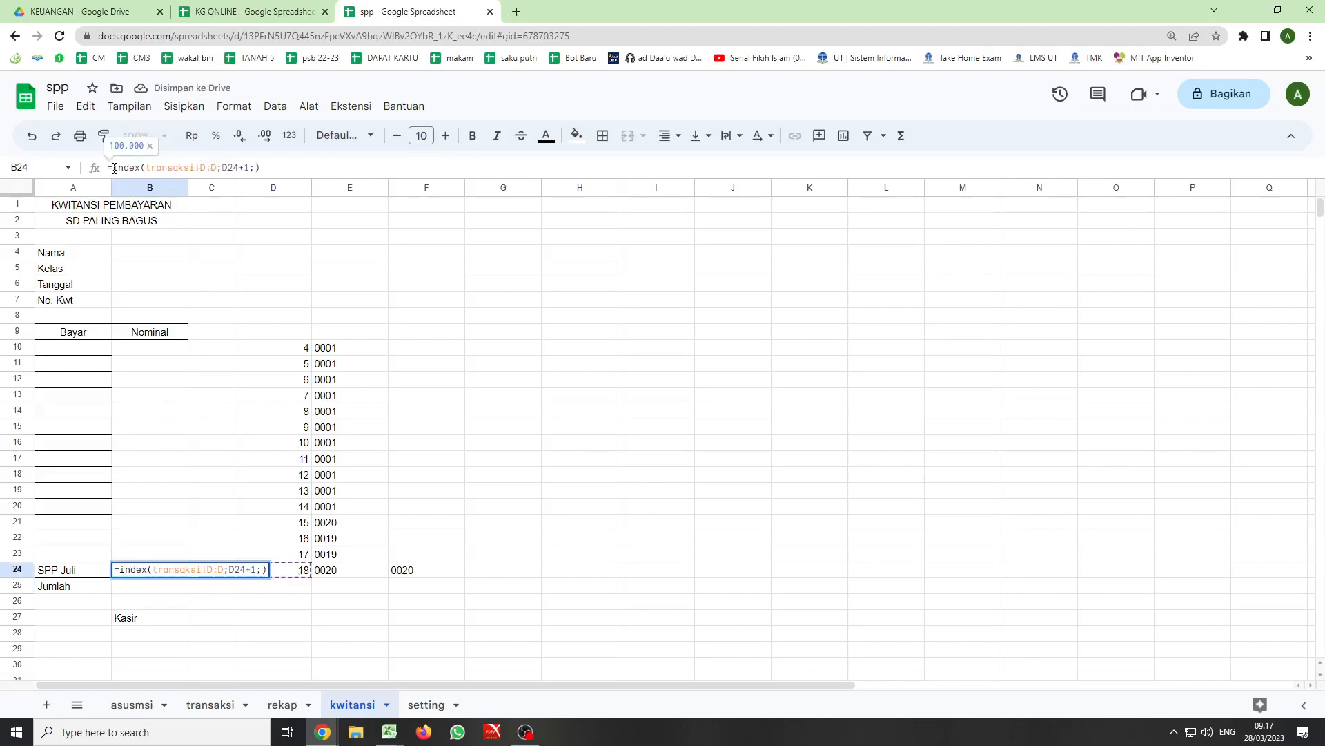
{"action": "type", "text": "if("}
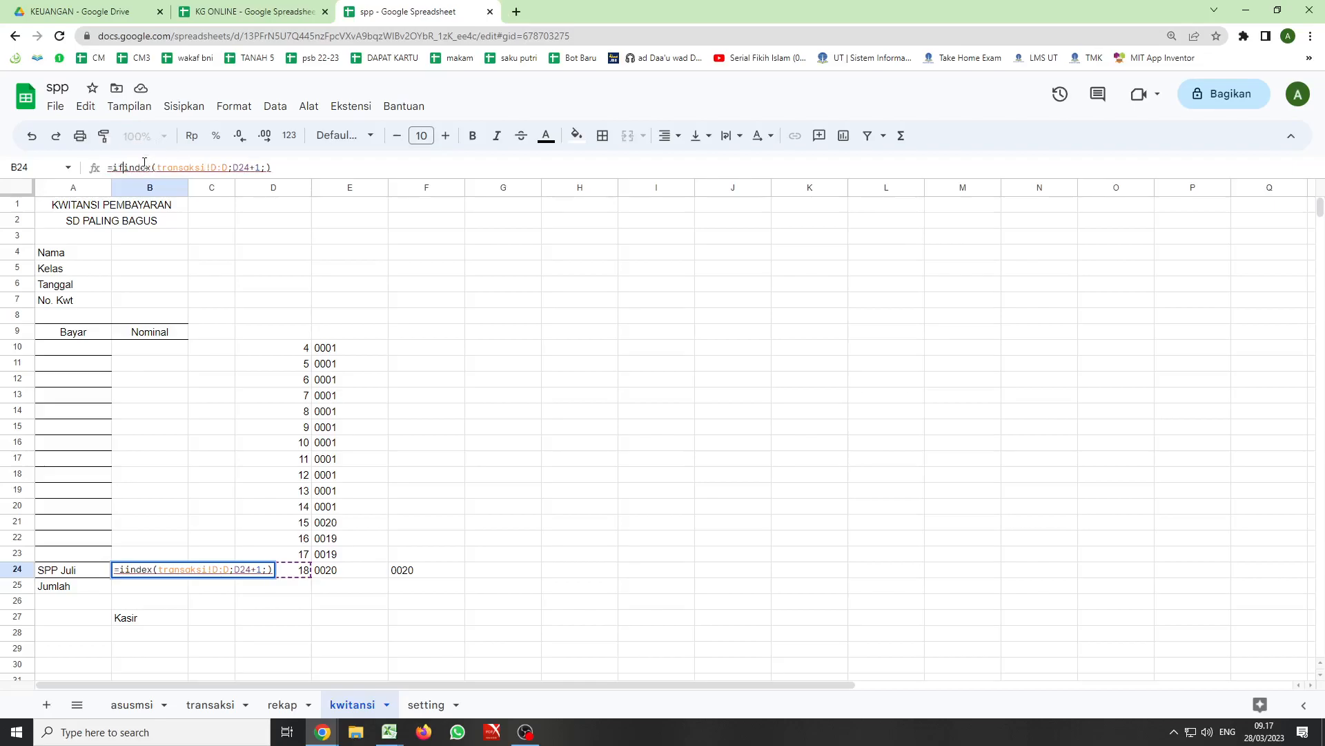
{"action": "left_click", "coordinate": [422, 575]}
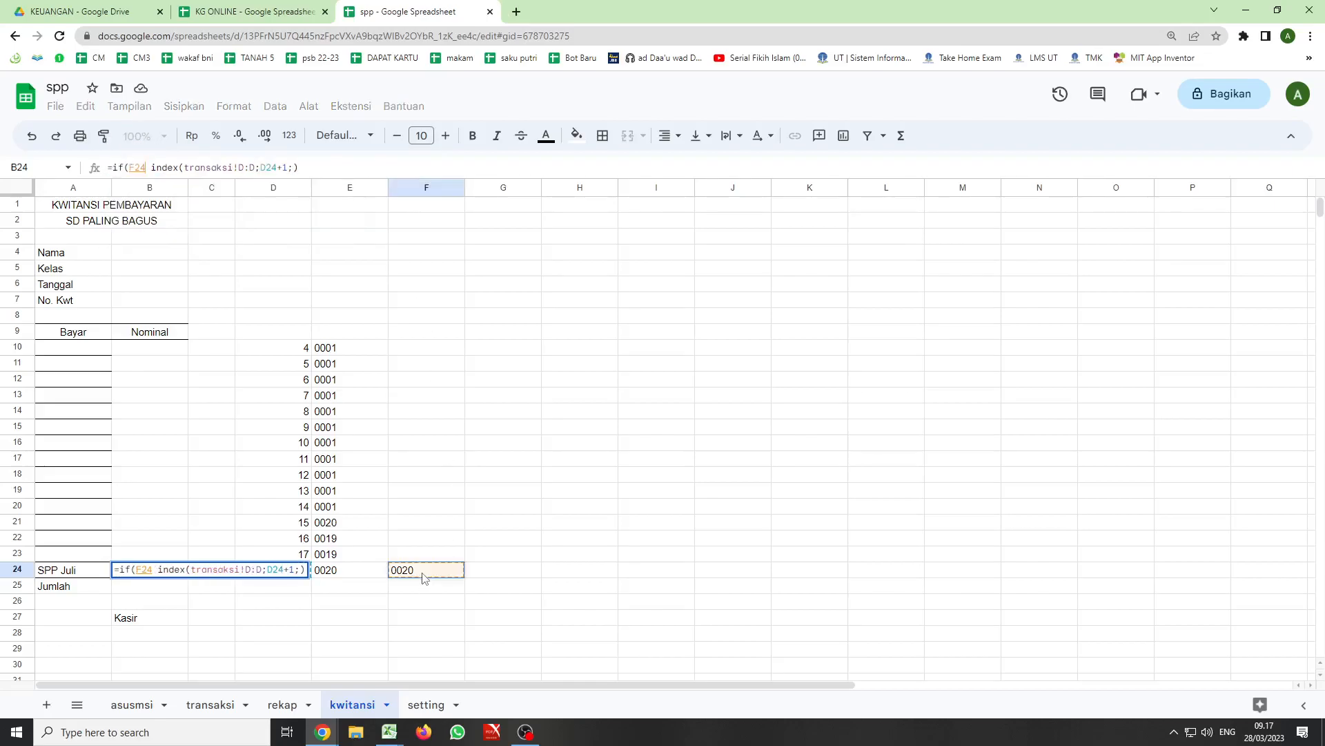
{"action": "type", "text": "<>"}
{"action": "type", "text": "\"\""}
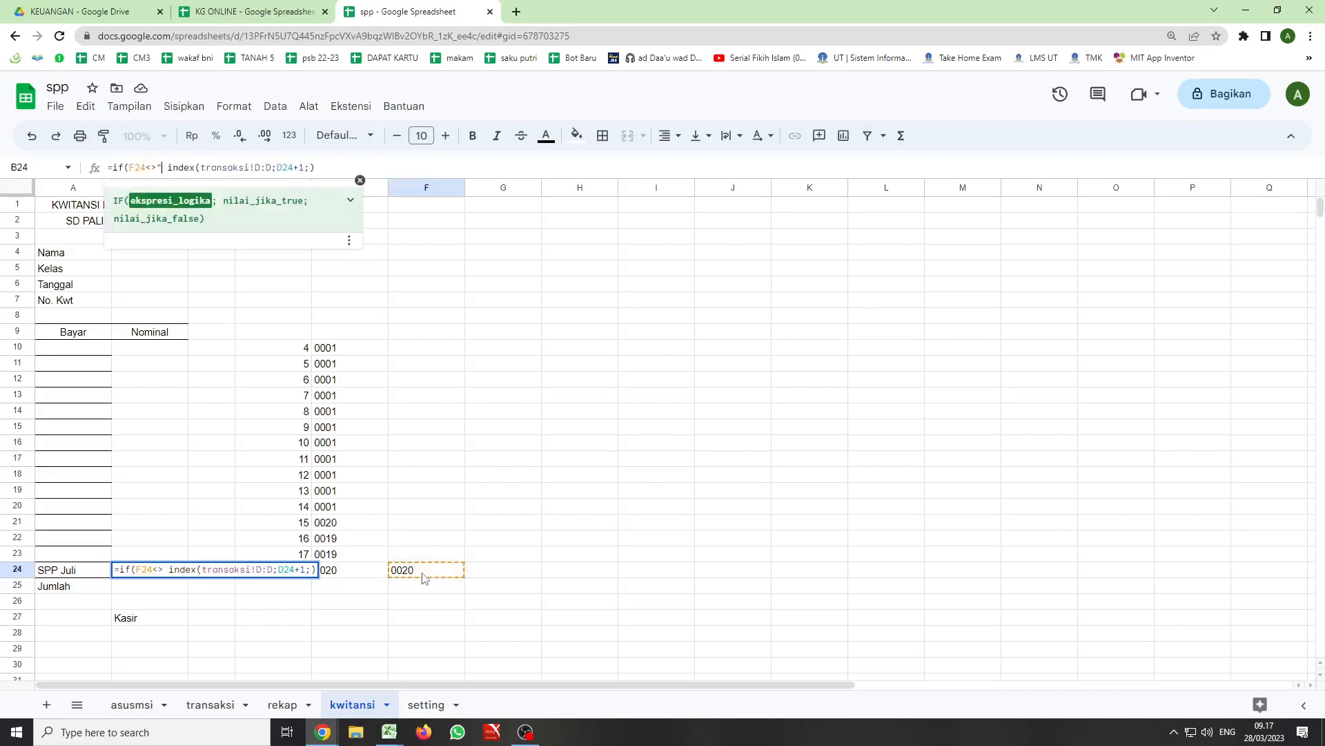
{"action": "type", "text": ";"}
{"action": "key", "text": "Delete"}
- Close the IF formula in B24 with "" as the false value and fill it up through B10
{"action": "left_click", "coordinate": [329, 172]}
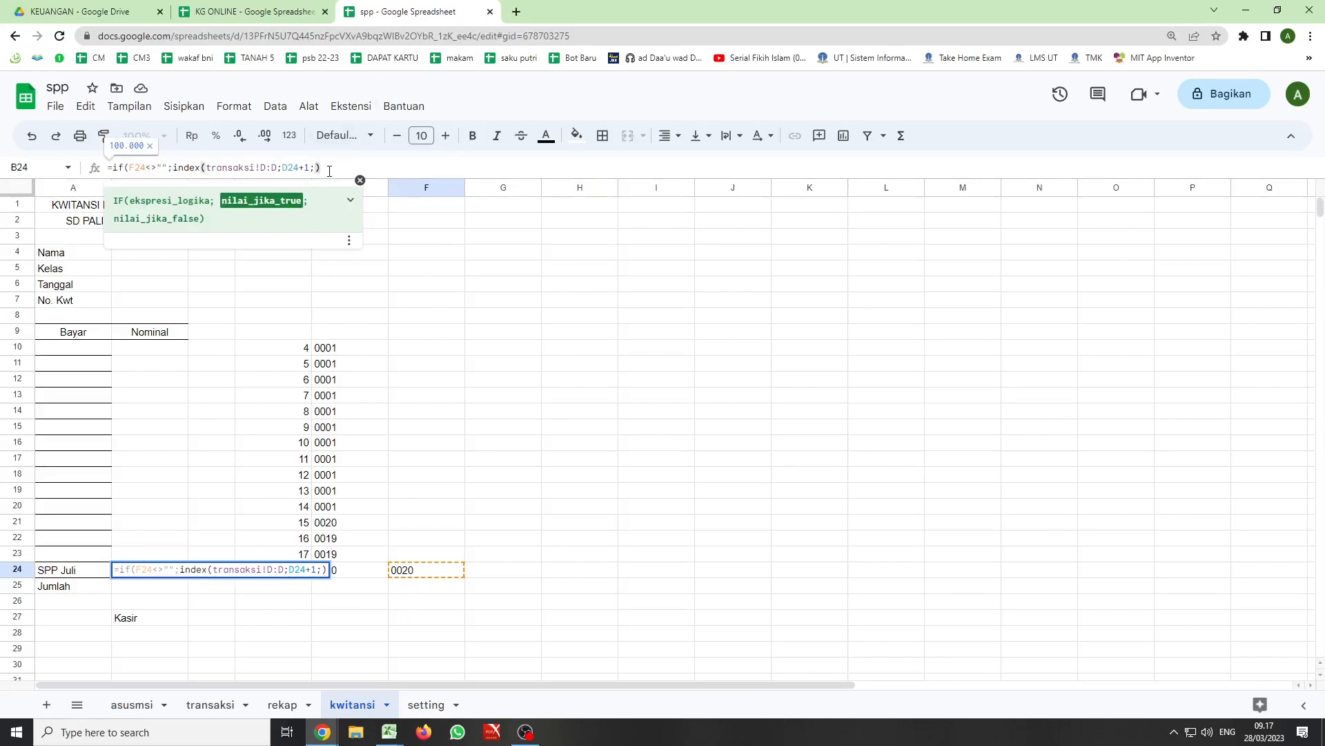
{"action": "type", "text": ";"}
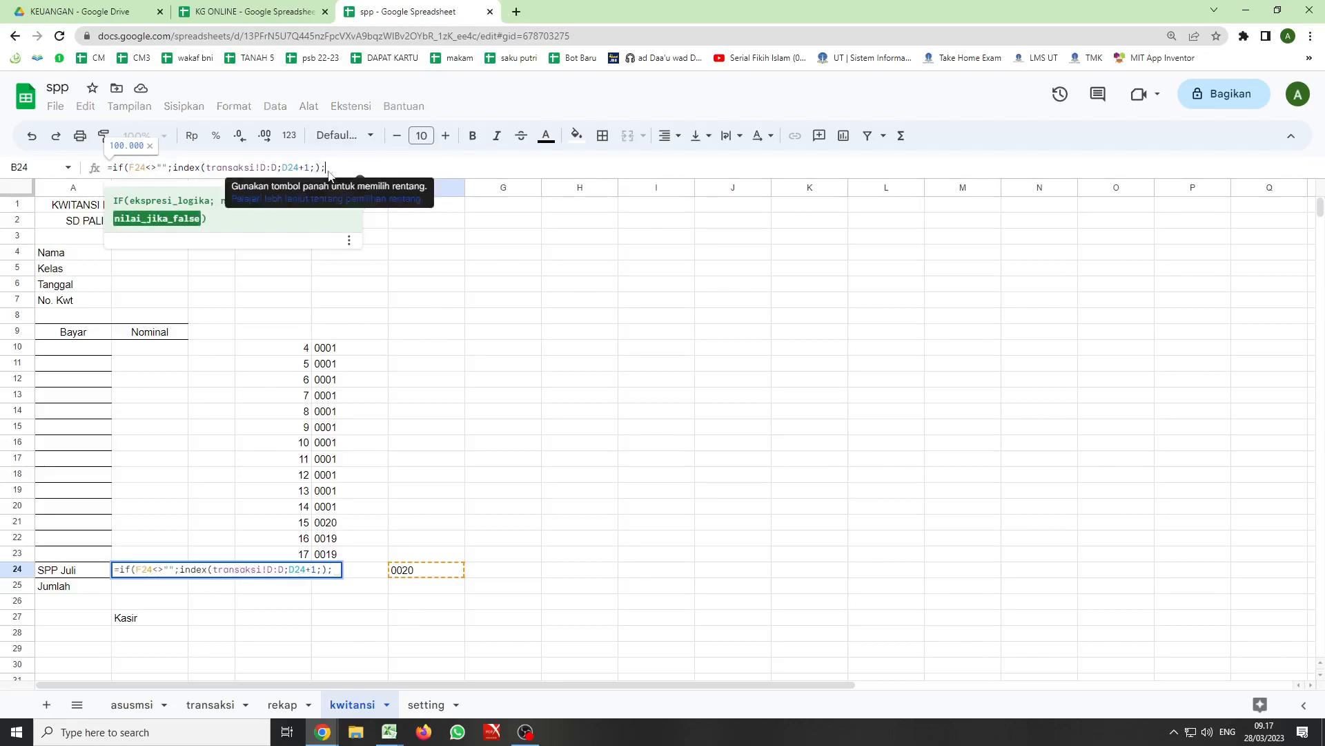
{"action": "type", "text": "\"\""}
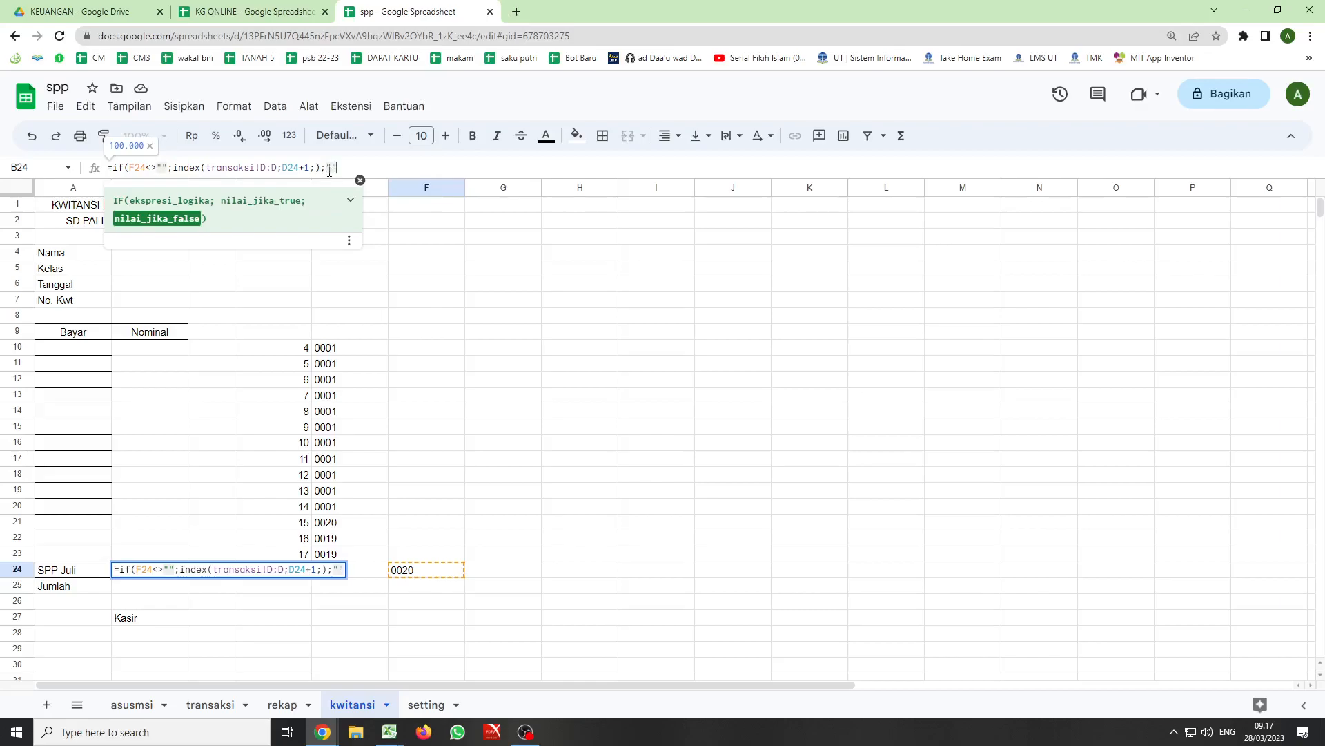
{"action": "type", "text": ")"}
{"action": "key", "text": "Return"}
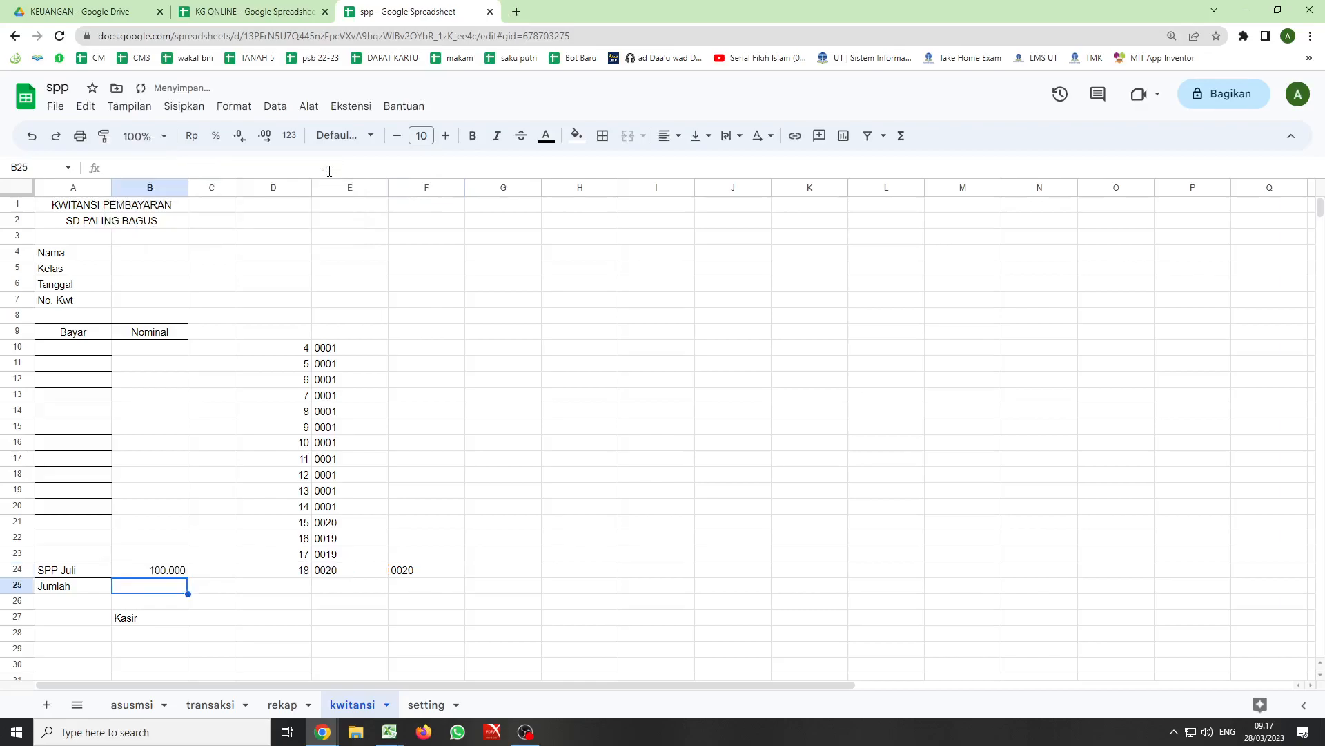
{"action": "left_click", "coordinate": [147, 570]}
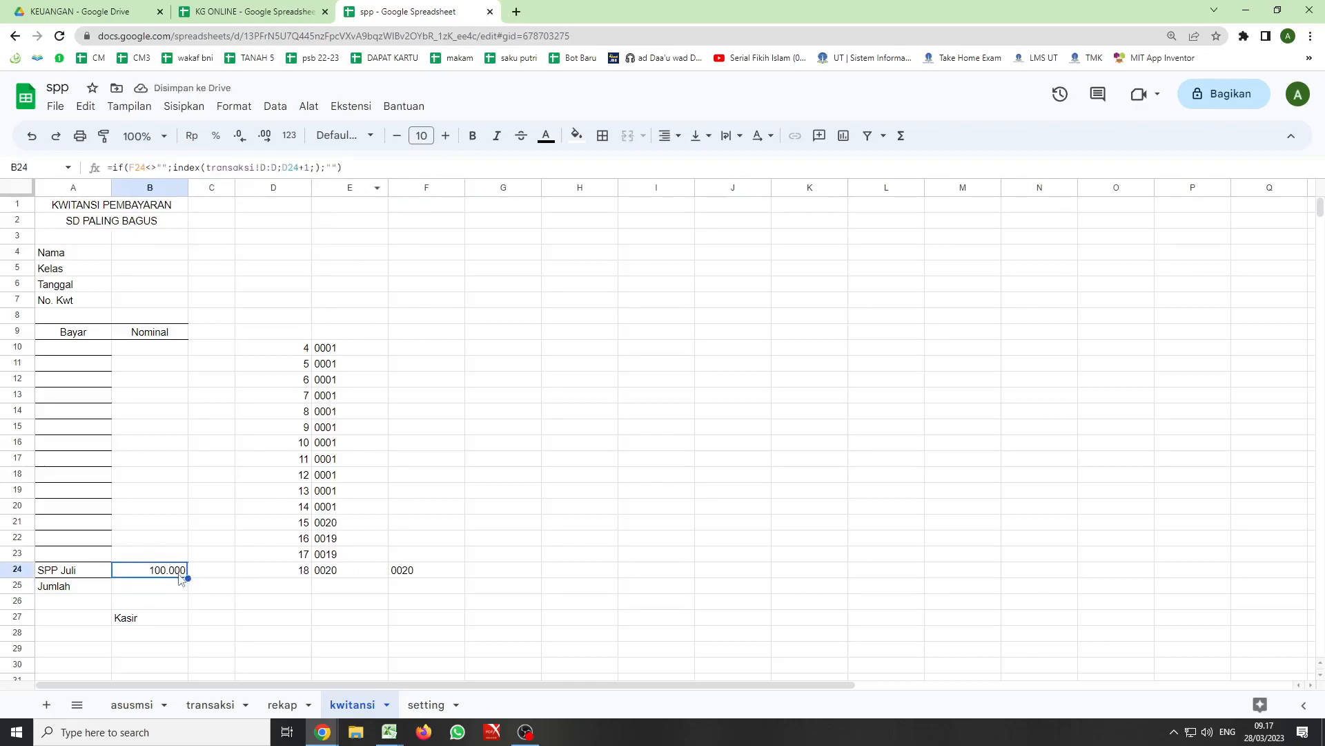
{"action": "left_click_drag", "start_coordinate": [187, 578], "coordinate": [170, 350]}
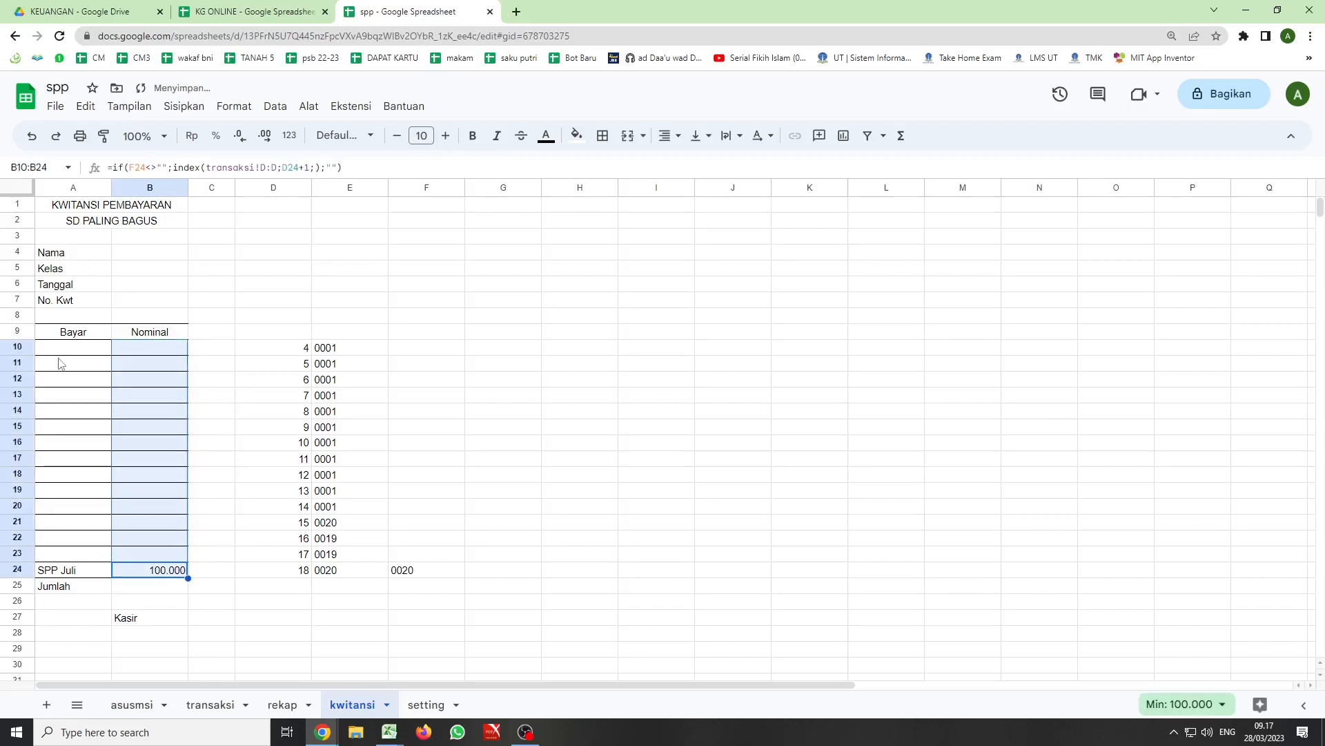
- Remove all borders from the receipt rows A10:B23
{"action": "left_click_drag", "start_coordinate": [60, 363], "coordinate": [172, 553]}
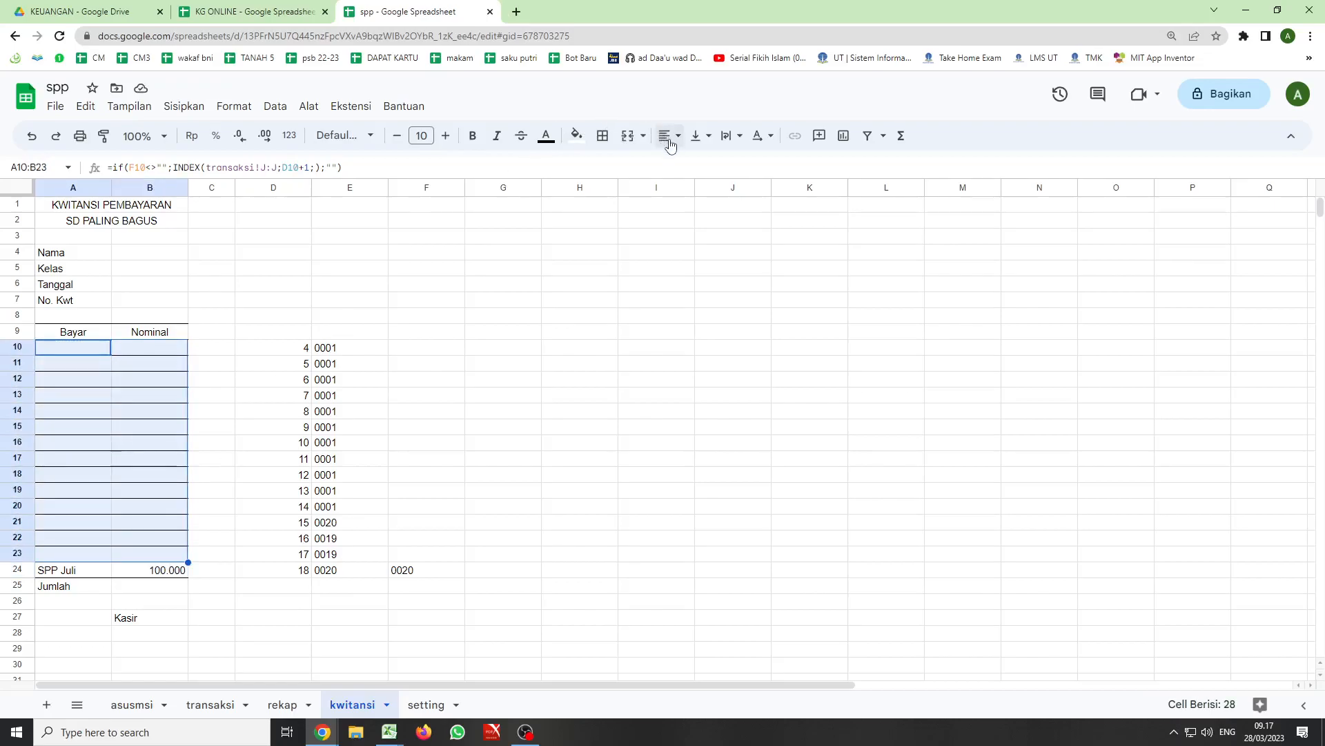
{"action": "left_click", "coordinate": [605, 138]}
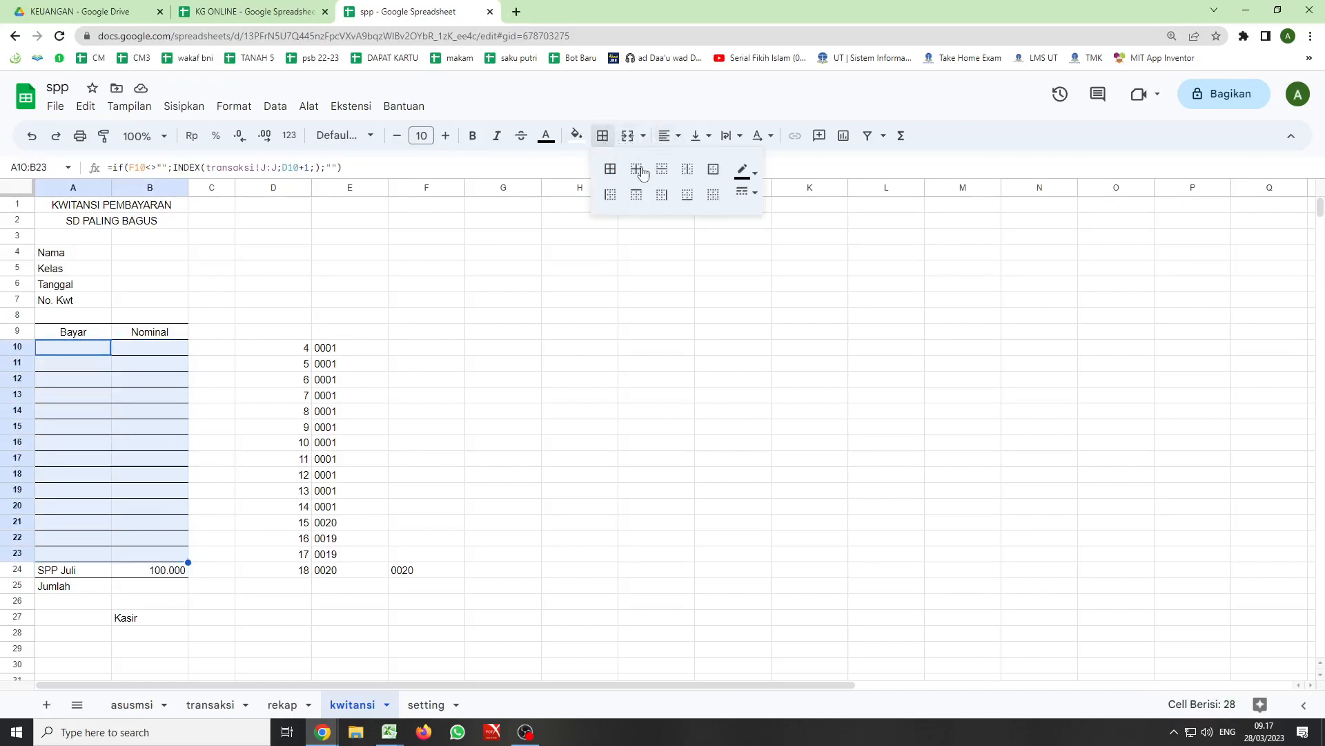
{"action": "left_click", "coordinate": [712, 200]}
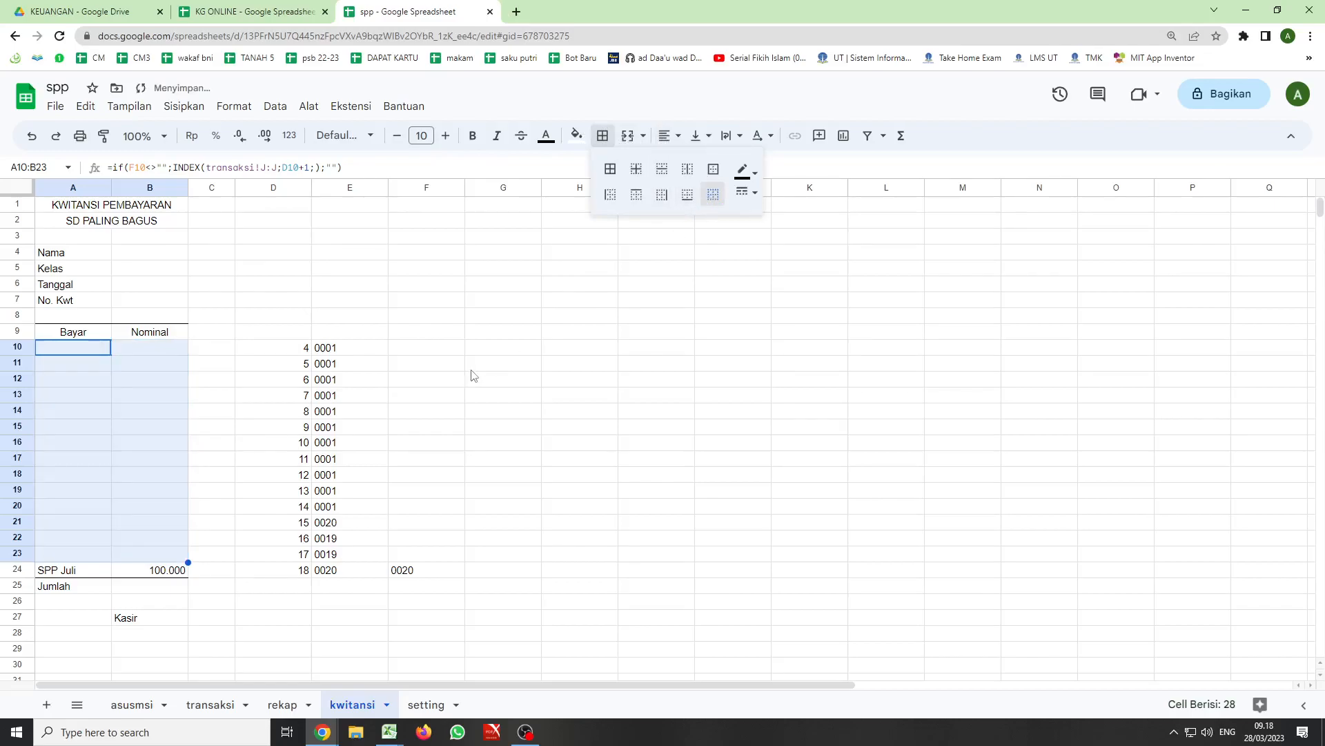
{"action": "left_click", "coordinate": [502, 364]}
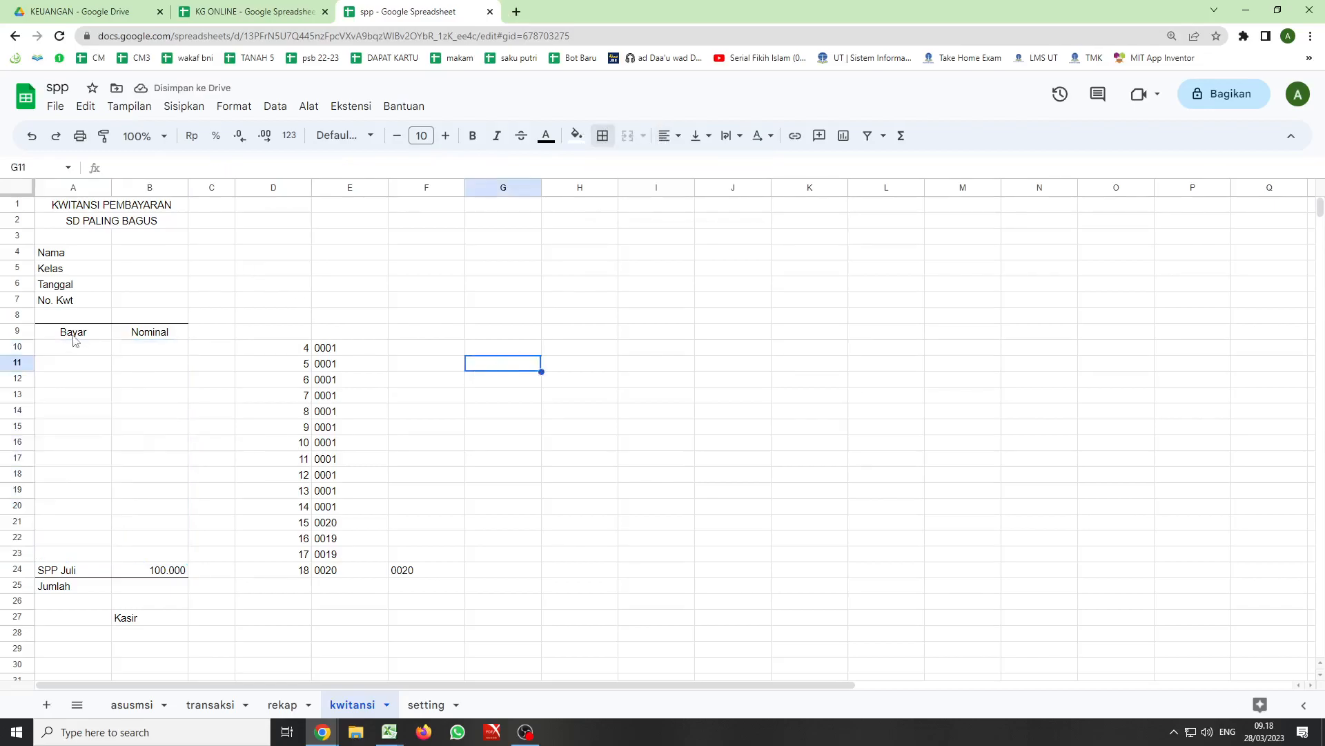
- Add a bottom border to the Bayar and Nominal header cells A9:B9
{"action": "left_click_drag", "start_coordinate": [76, 334], "coordinate": [149, 332]}
{"action": "left_click", "coordinate": [602, 136]}
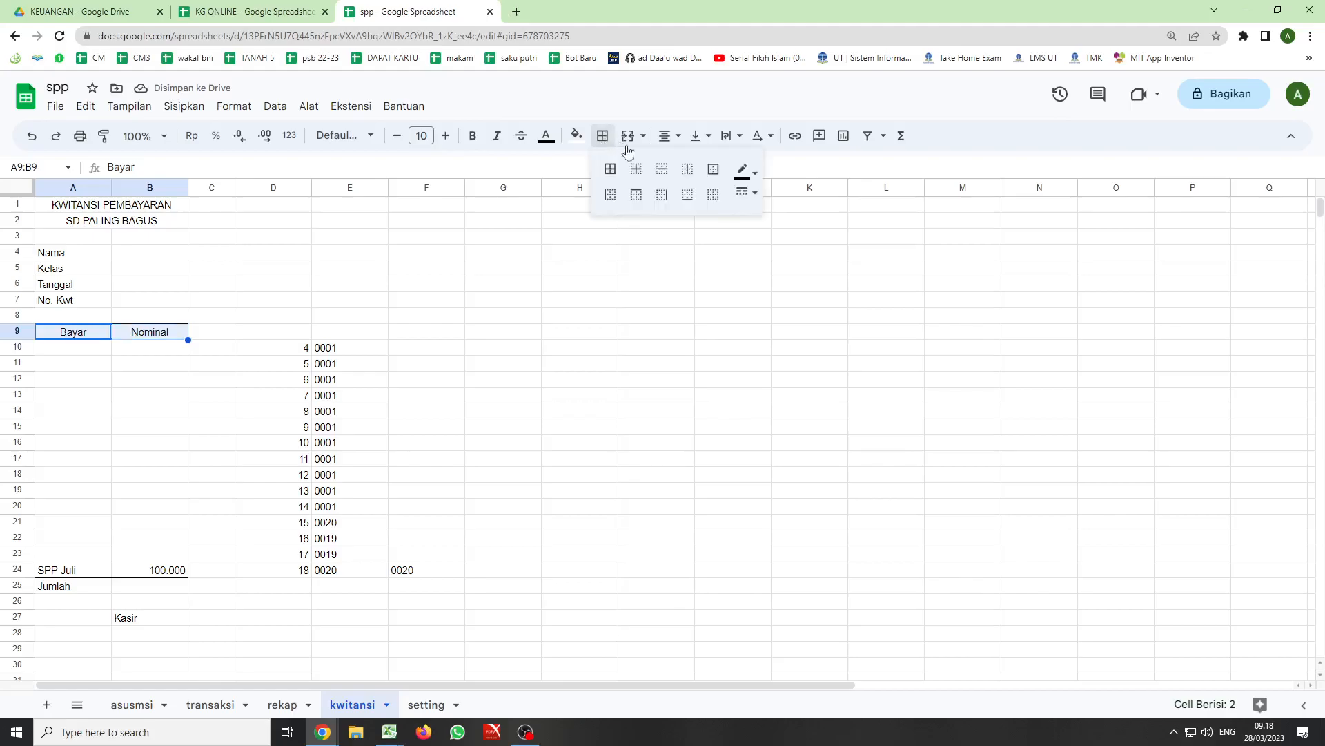
{"action": "left_click", "coordinate": [687, 200]}
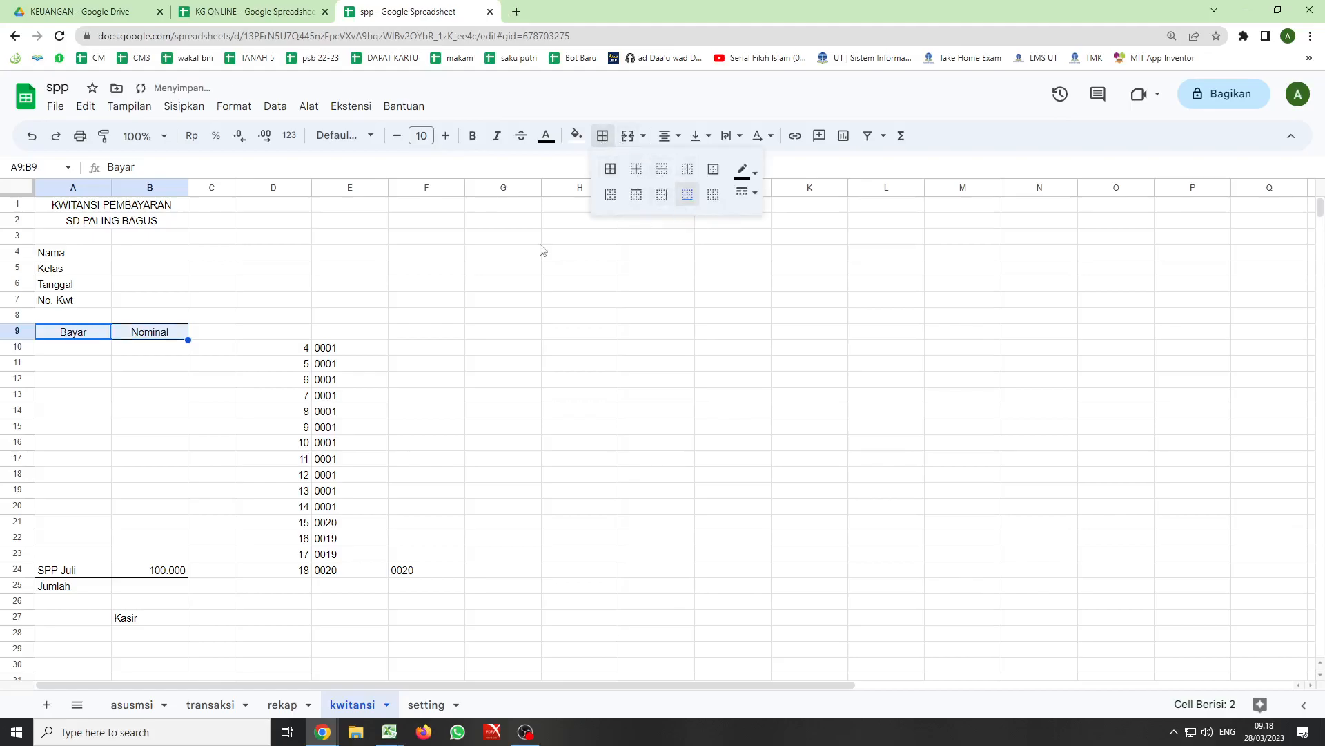
{"action": "left_click", "coordinate": [352, 240]}
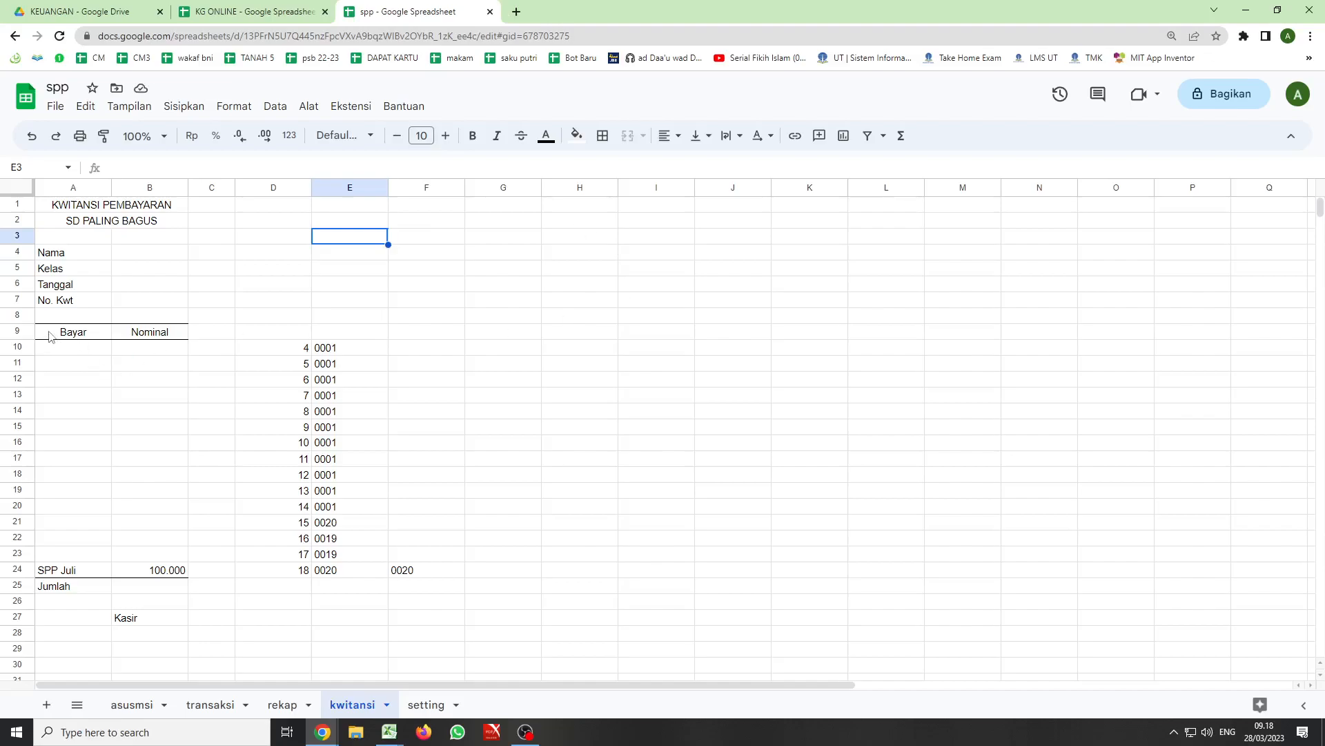
- Create a new filter view on the Bayar and Nominal header cells A9:B9
{"action": "left_click", "coordinate": [100, 553]}
{"action": "left_click_drag", "start_coordinate": [99, 533], "coordinate": [64, 332]}
{"action": "left_click", "coordinate": [52, 334]}
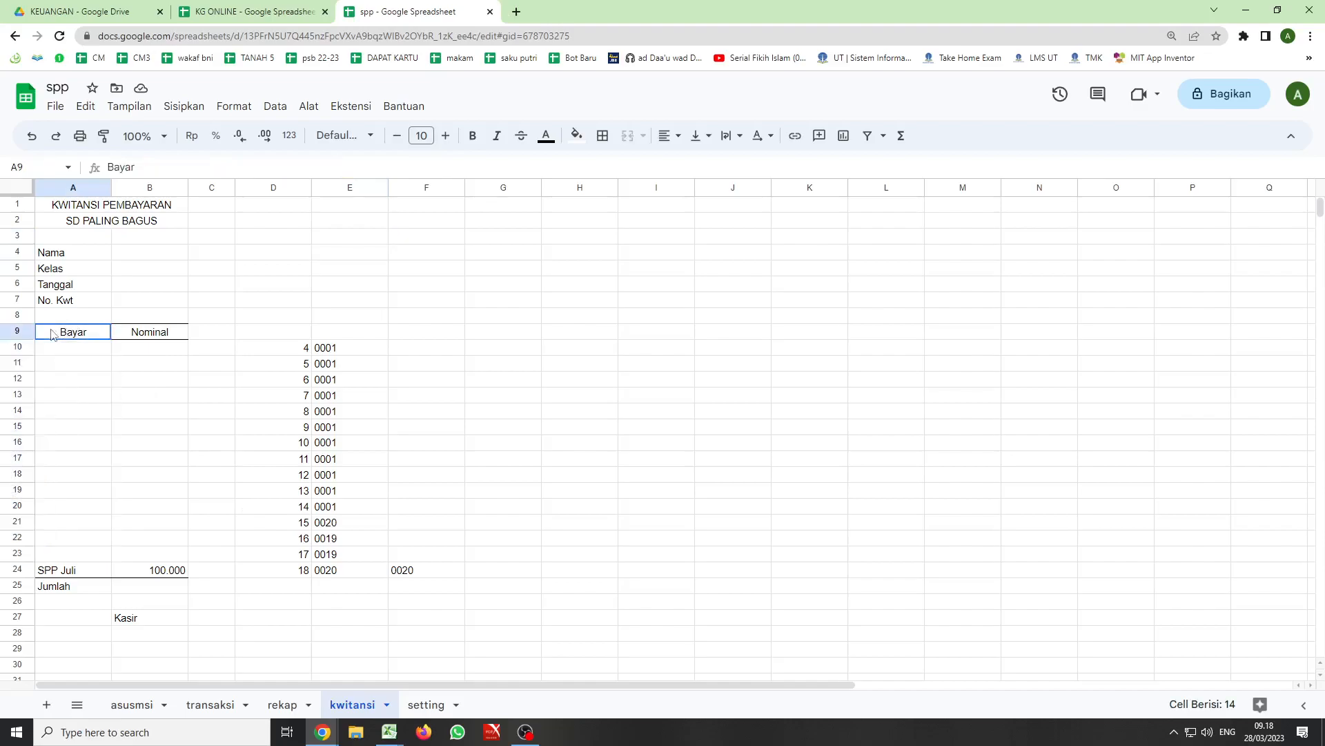
{"action": "left_click", "coordinate": [135, 337], "text": "shift"}
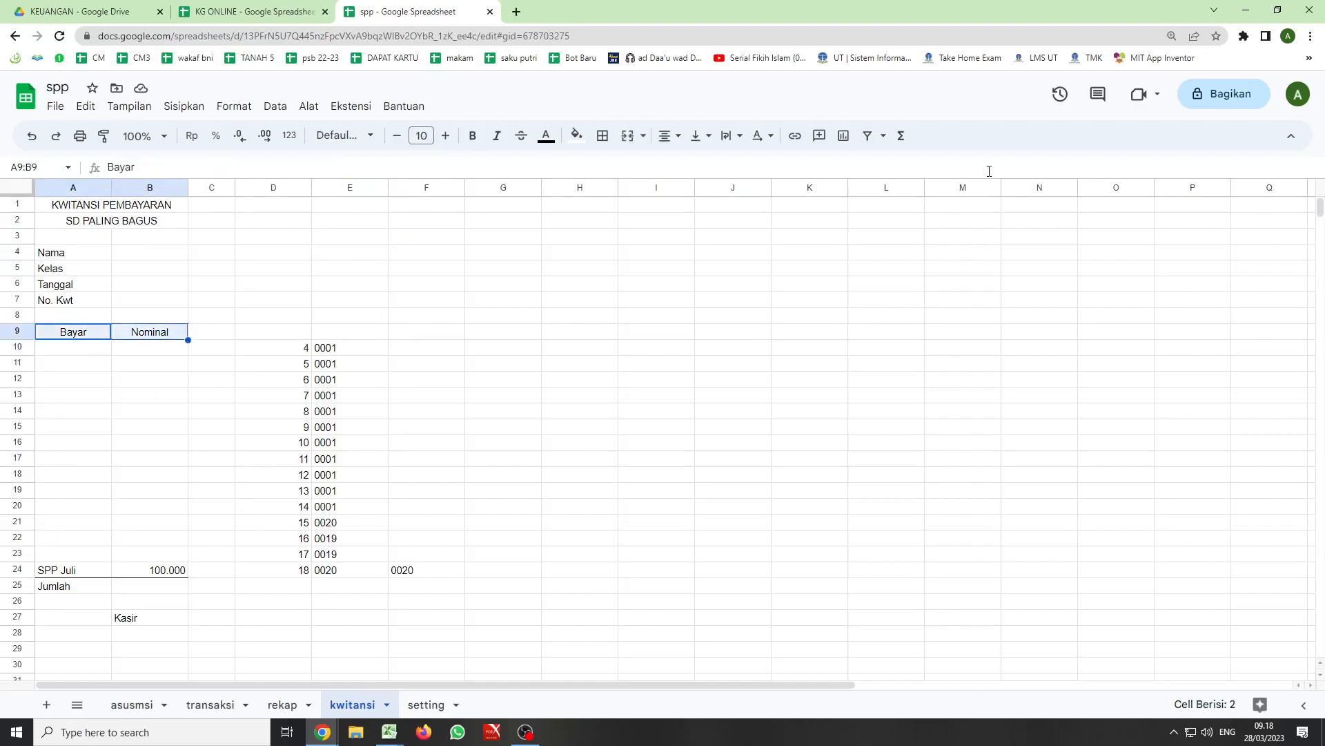
{"action": "left_click", "coordinate": [883, 136]}
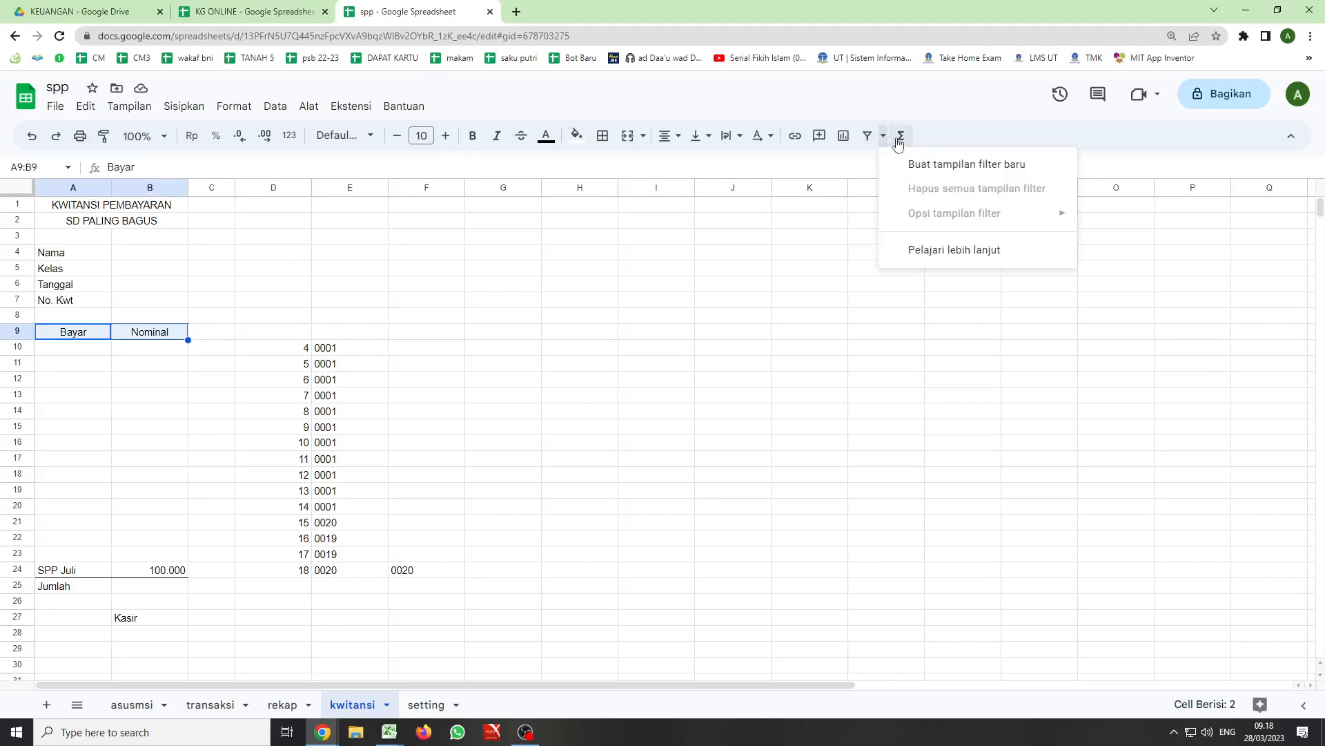
{"action": "left_click", "coordinate": [923, 166]}
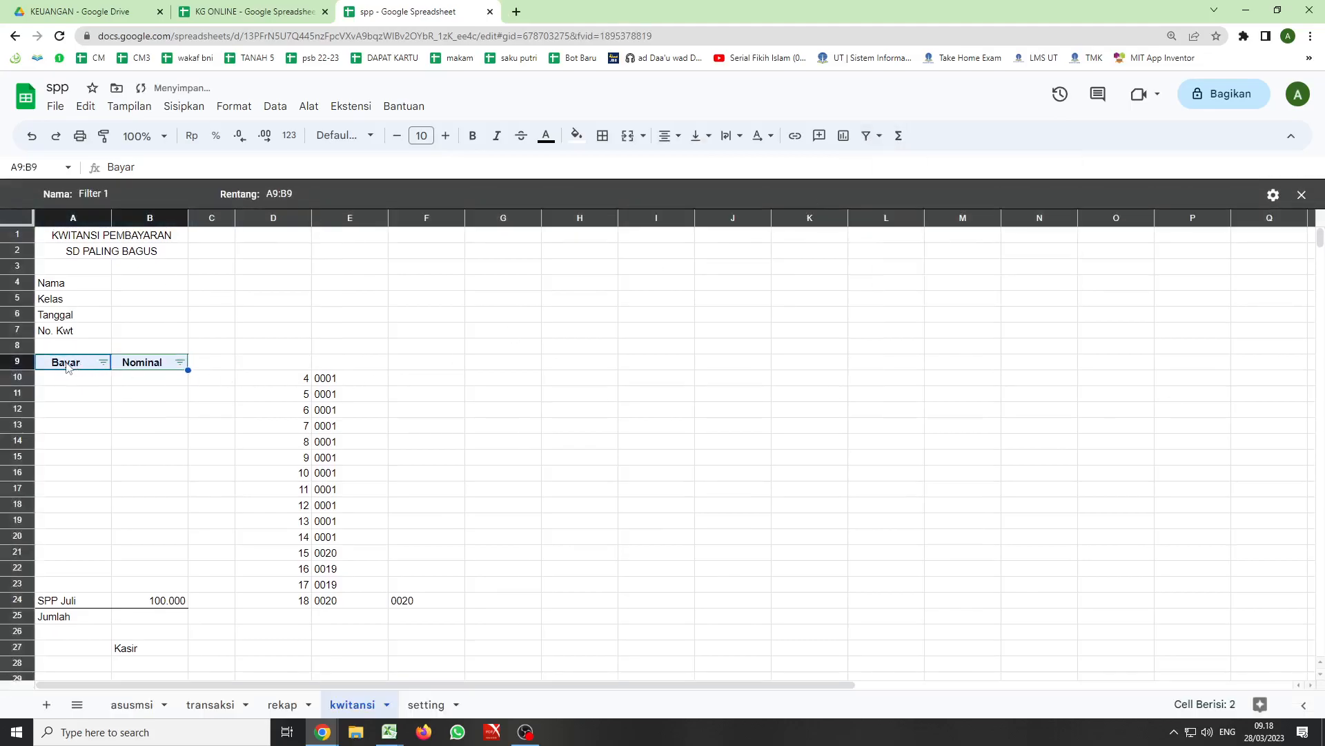
- Create a new filter view covering the whole receipt table A9:B24
{"action": "left_click_drag", "start_coordinate": [67, 366], "coordinate": [186, 609]}
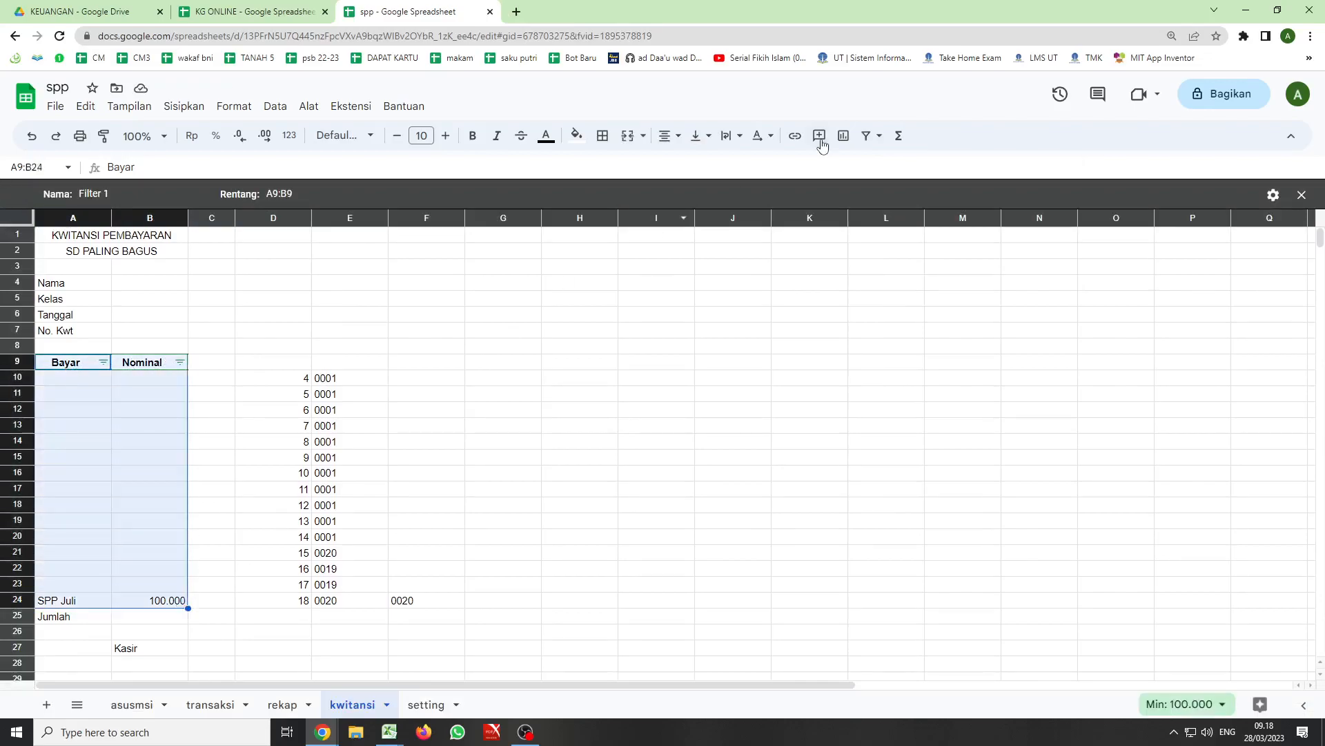
{"action": "left_click", "coordinate": [866, 137]}
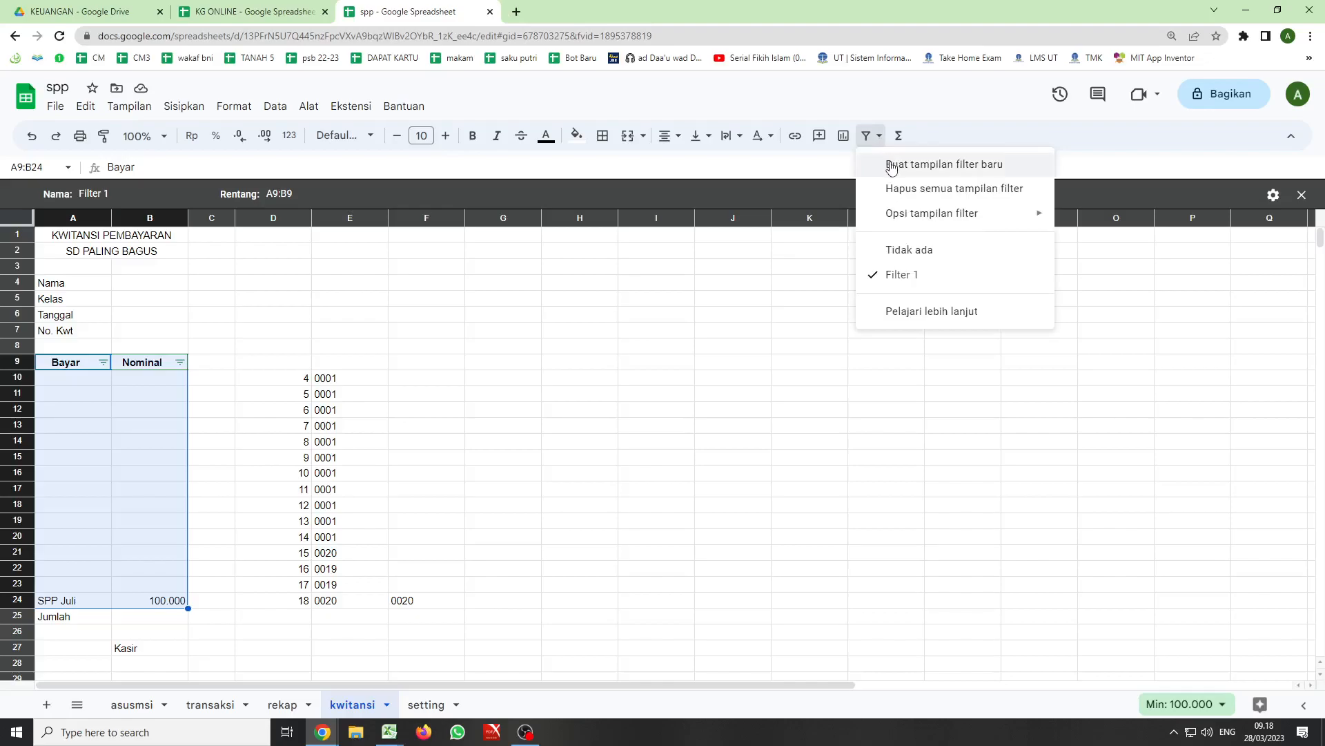
{"action": "left_click", "coordinate": [891, 165]}
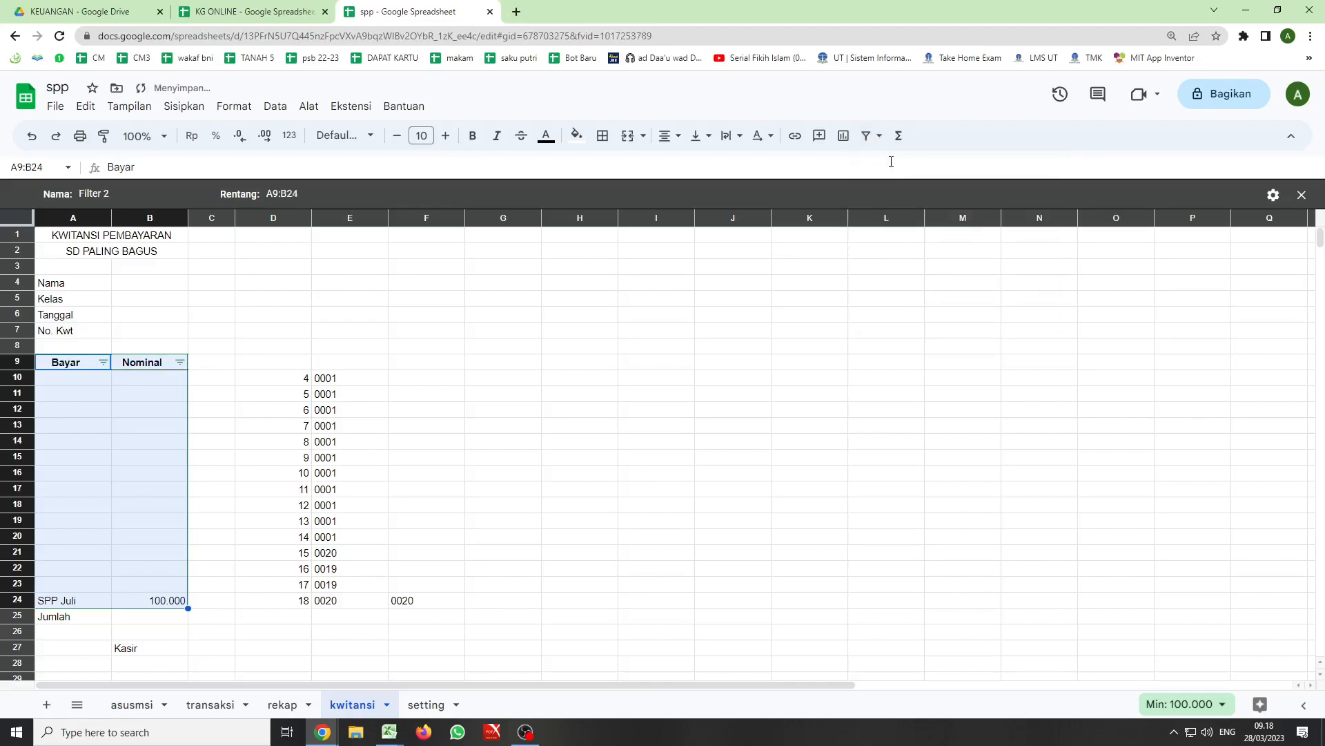
- Filter the Bayar column by condition with "Tidak kosong" to hide the empty rows
{"action": "left_click", "coordinate": [103, 363]}
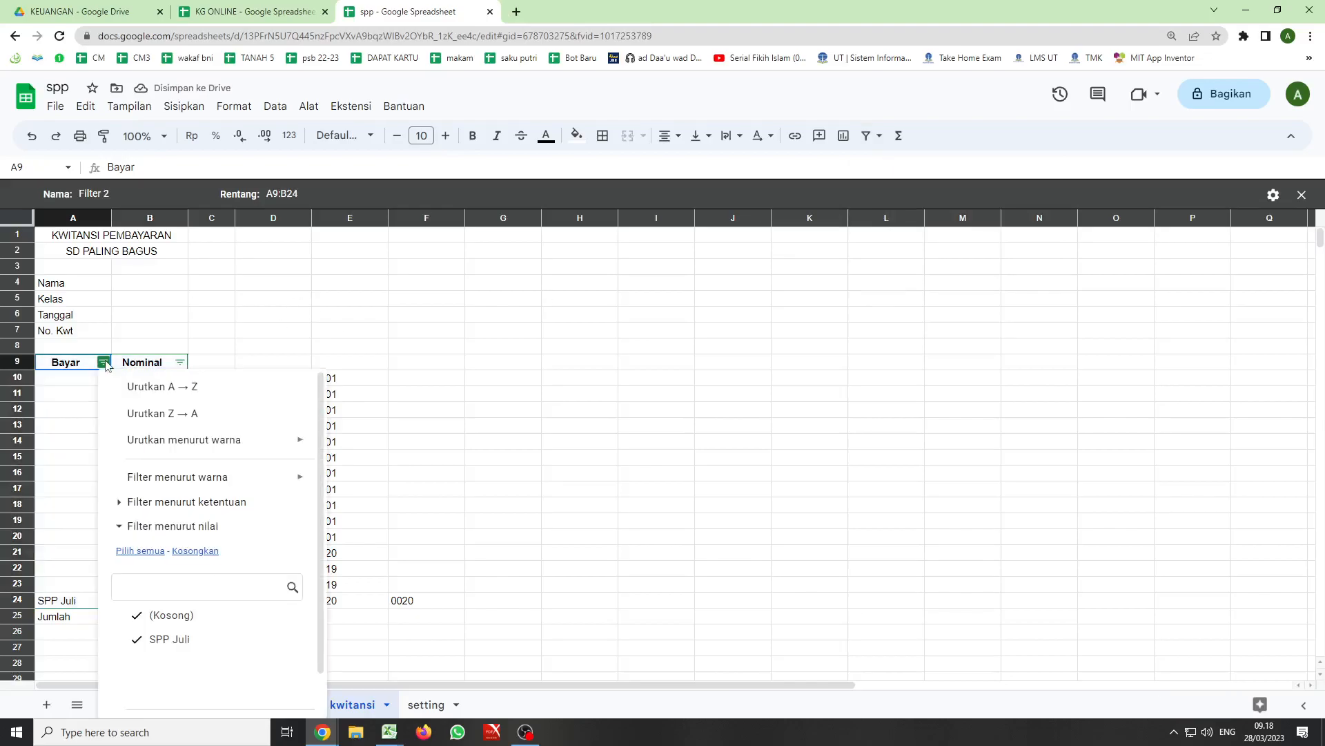
{"action": "left_click", "coordinate": [174, 504]}
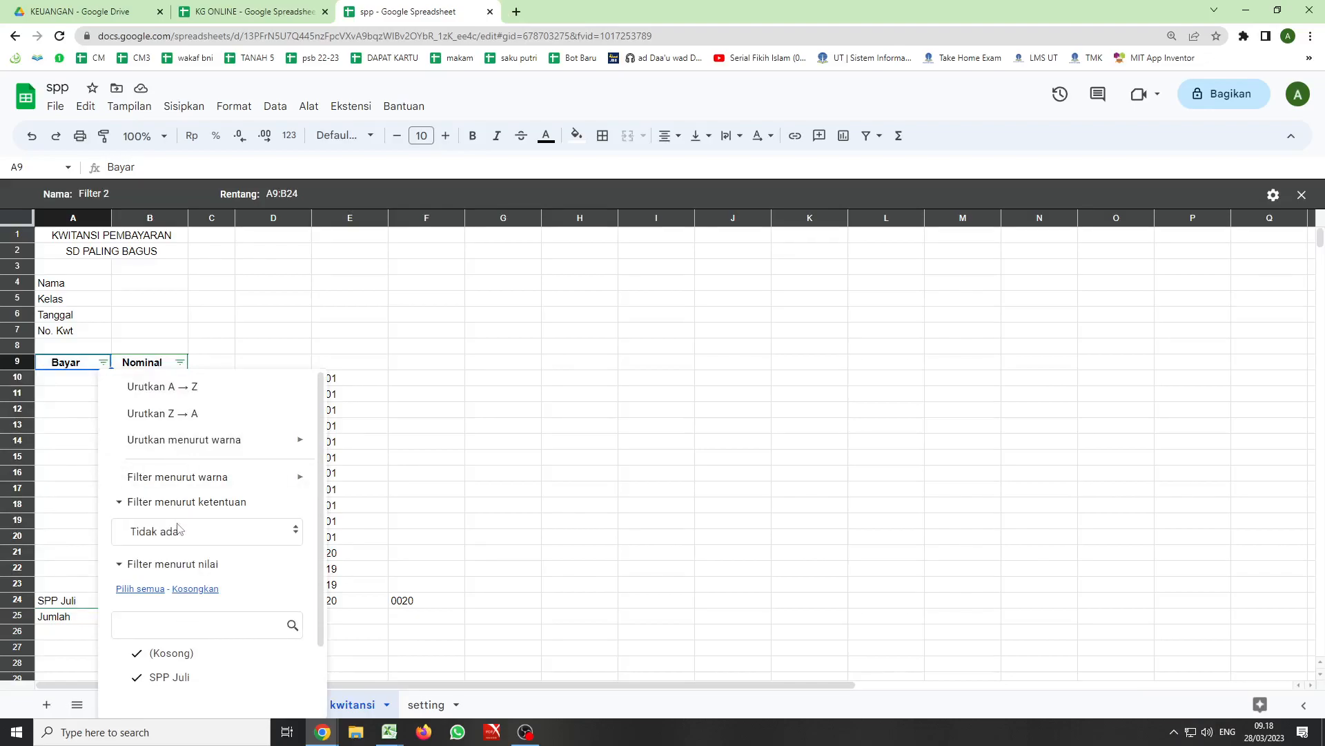
{"action": "left_click", "coordinate": [176, 530]}
{"action": "left_click", "coordinate": [187, 592]}
{"action": "scroll", "coordinate": [237, 625], "scroll_direction": "down", "scroll_amount": 3}
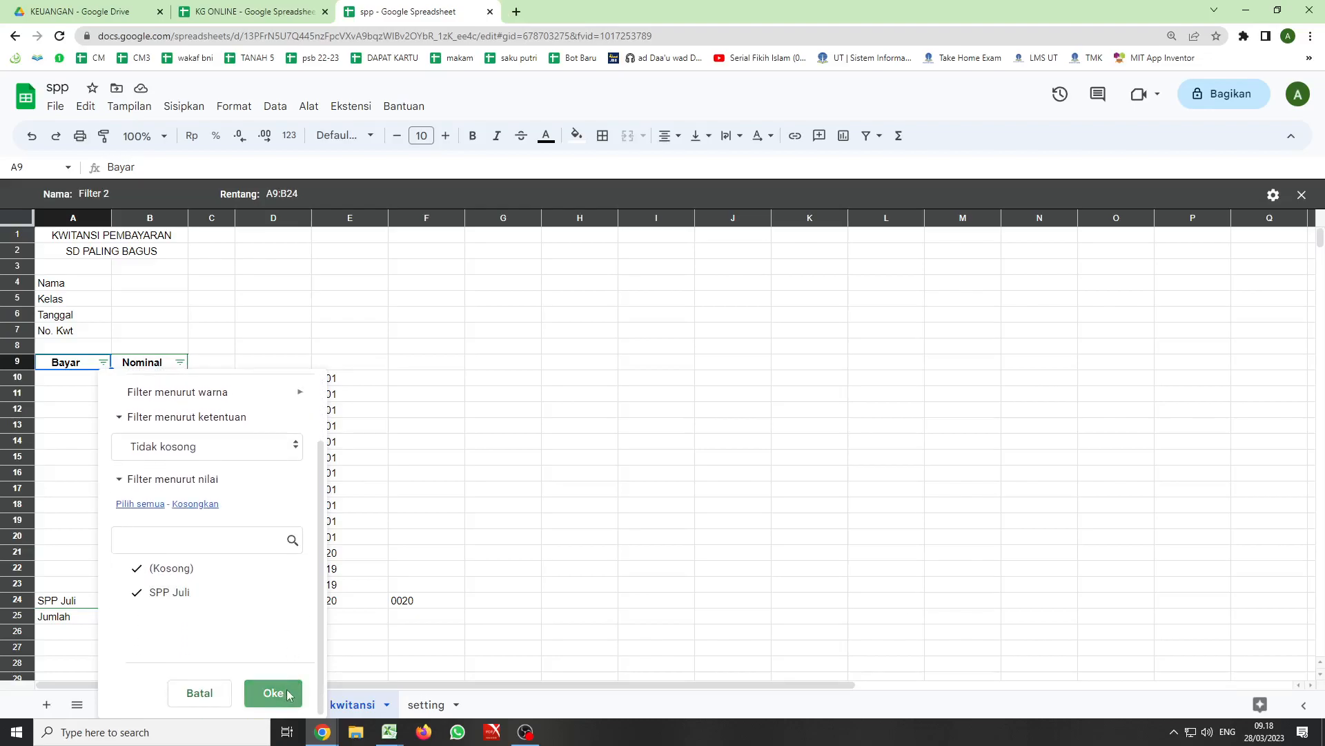
{"action": "left_click", "coordinate": [273, 691]}
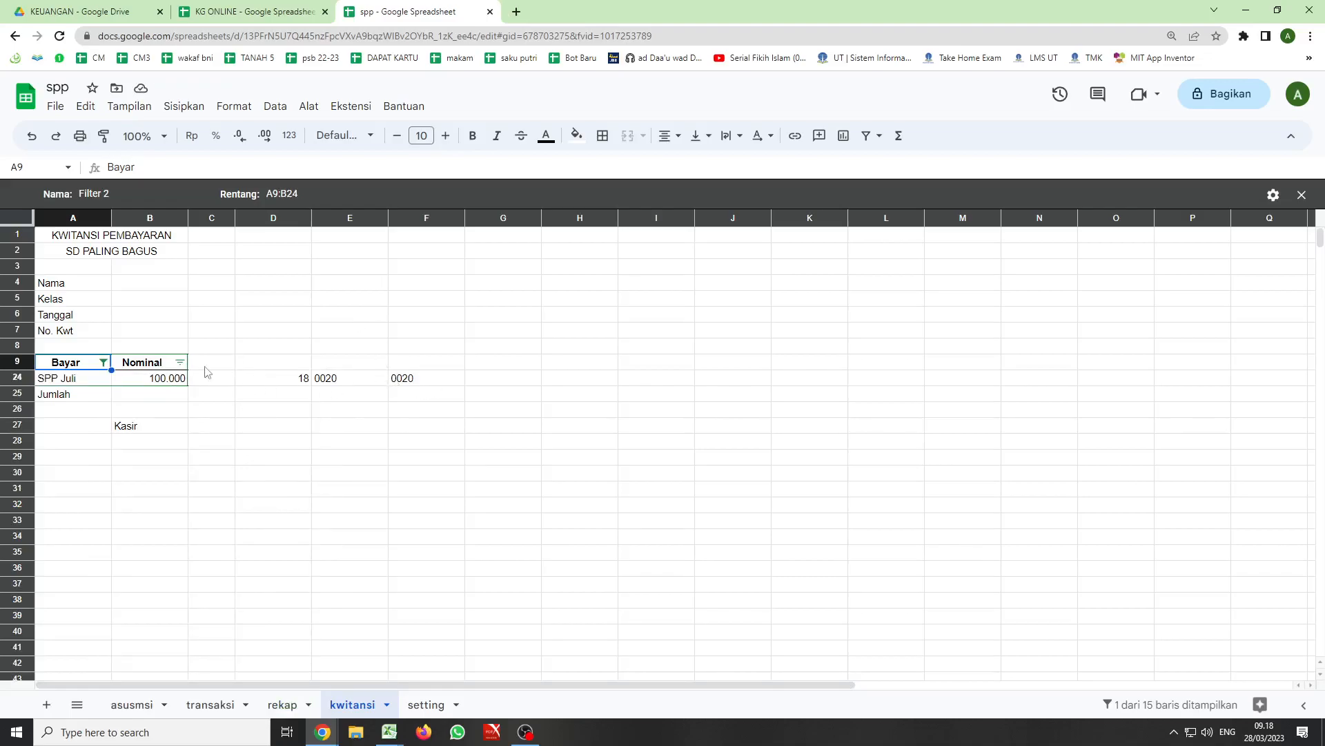
- Reset the Bayar column's filter condition to "Tidak ada"
{"action": "left_click", "coordinate": [102, 363]}
{"action": "mouse_move", "coordinate": [134, 490]}
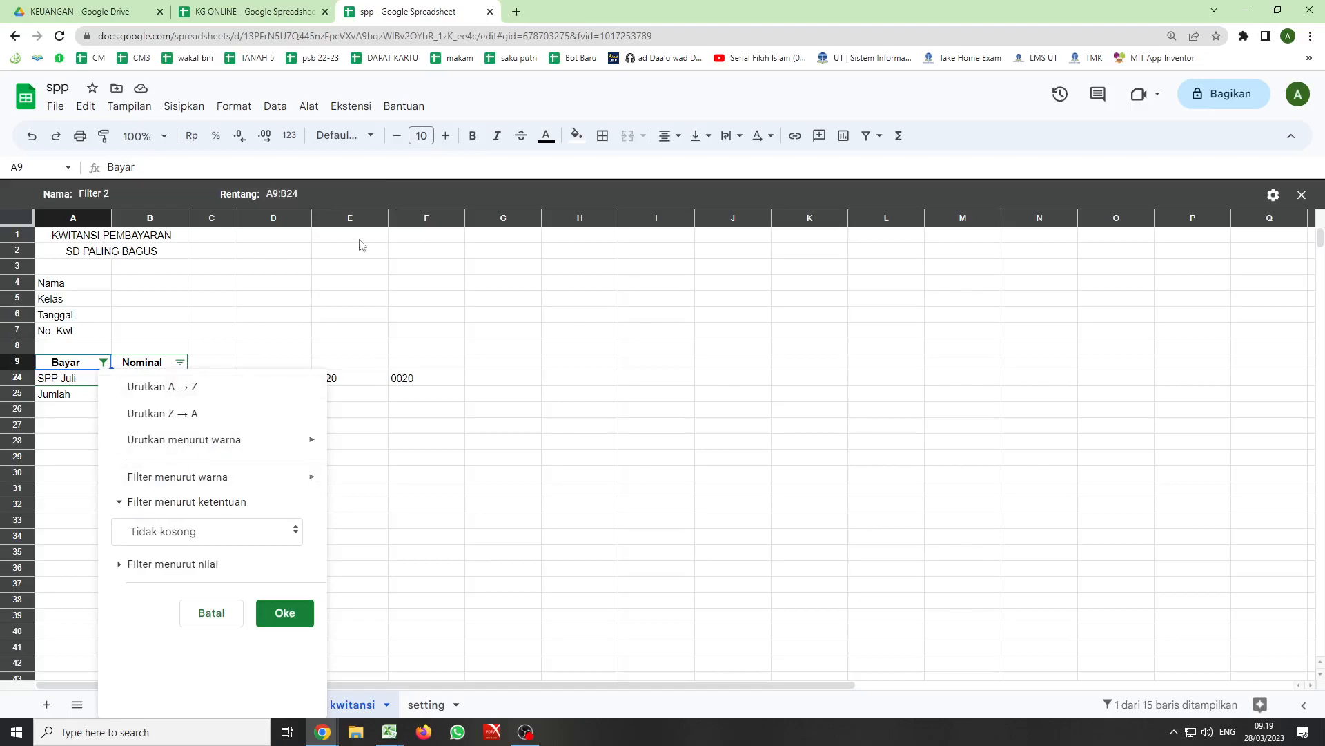
{"action": "left_click_drag", "start_coordinate": [342, 218], "coordinate": [445, 215]}
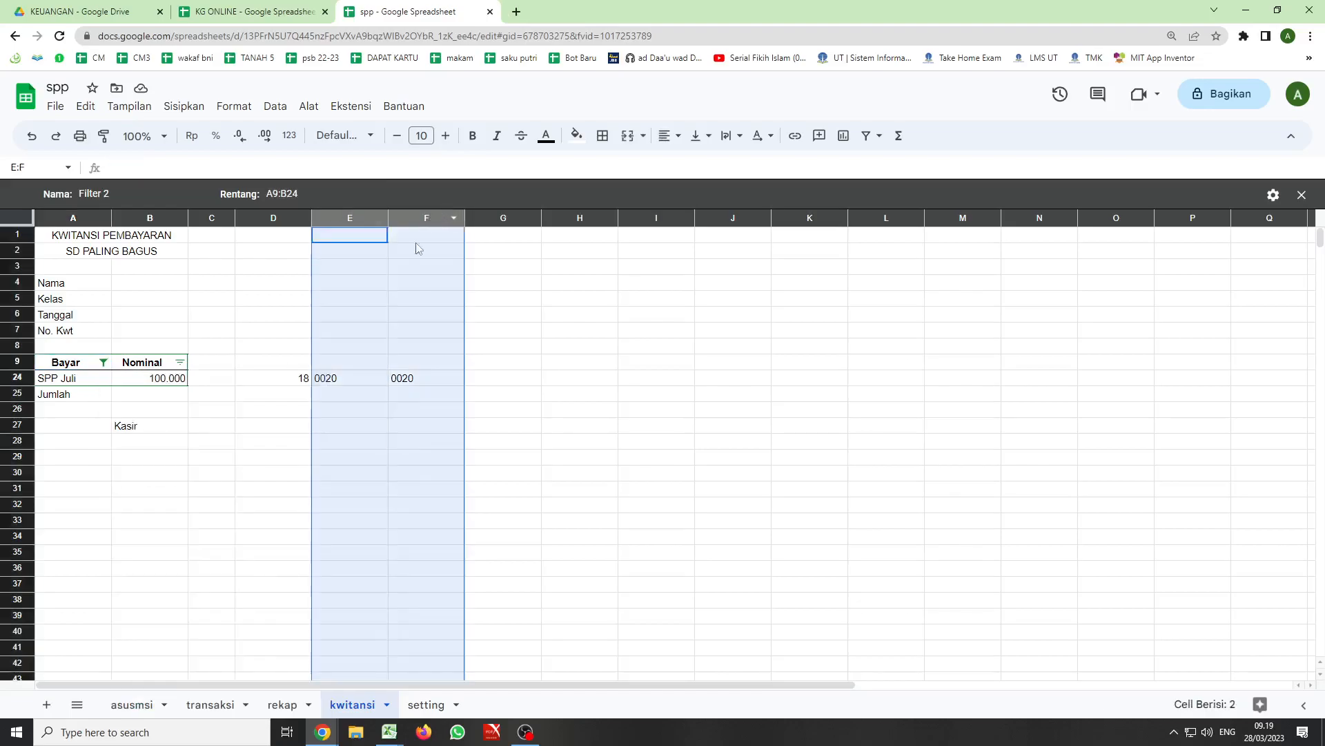
{"action": "left_click", "coordinate": [104, 362]}
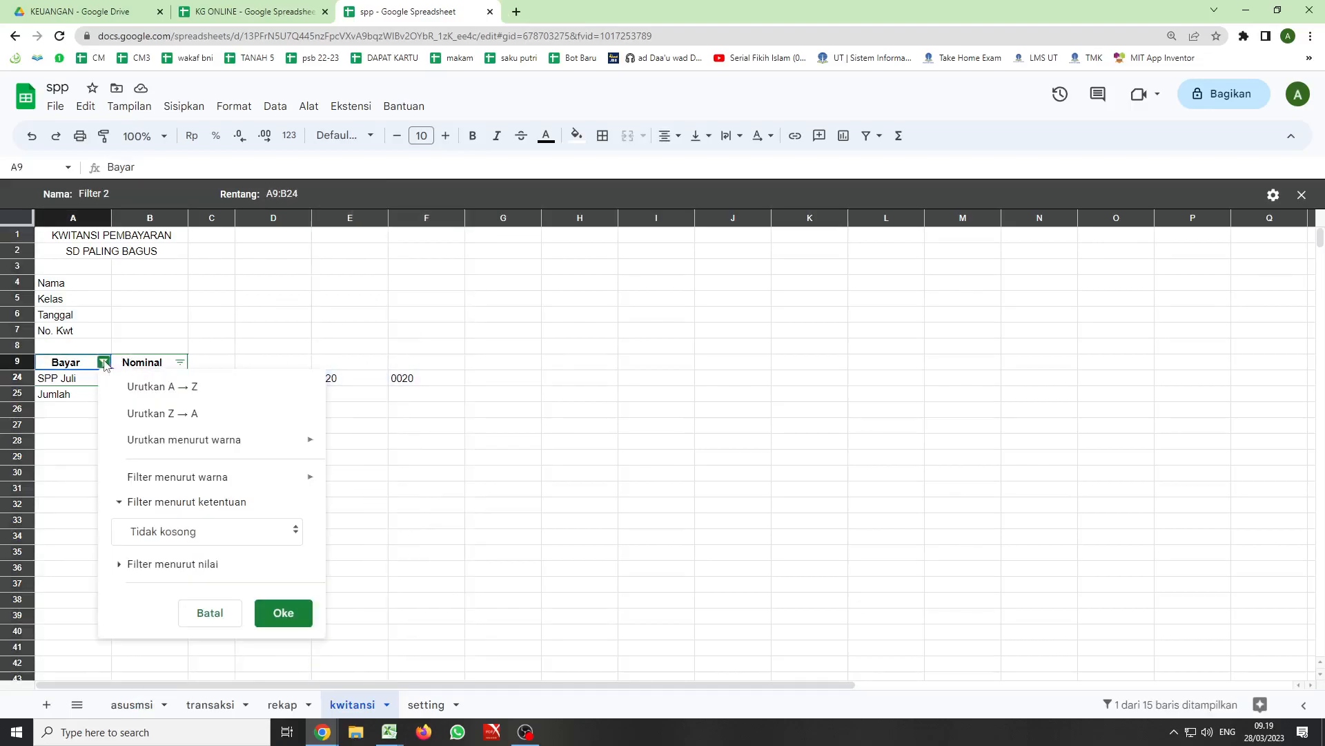
{"action": "left_click", "coordinate": [295, 531]}
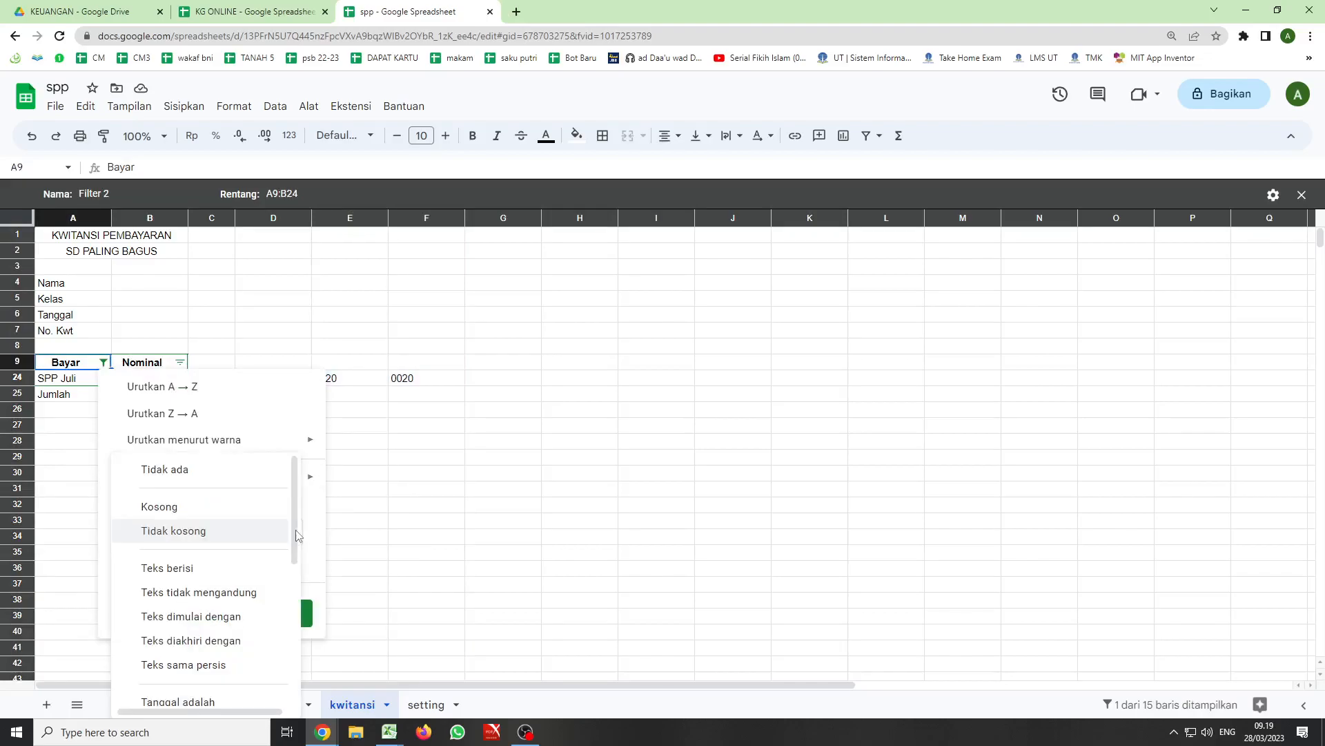
{"action": "left_click", "coordinate": [167, 469]}
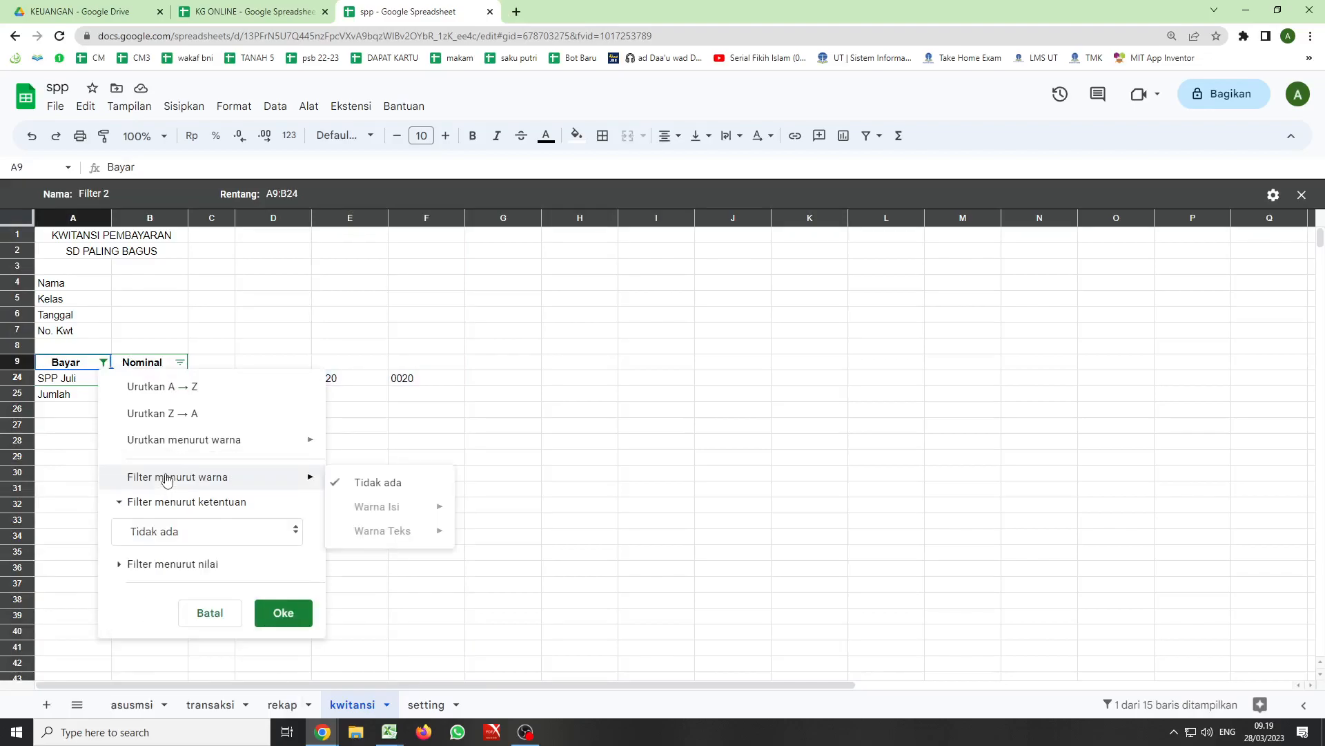
{"action": "left_click", "coordinate": [283, 613]}
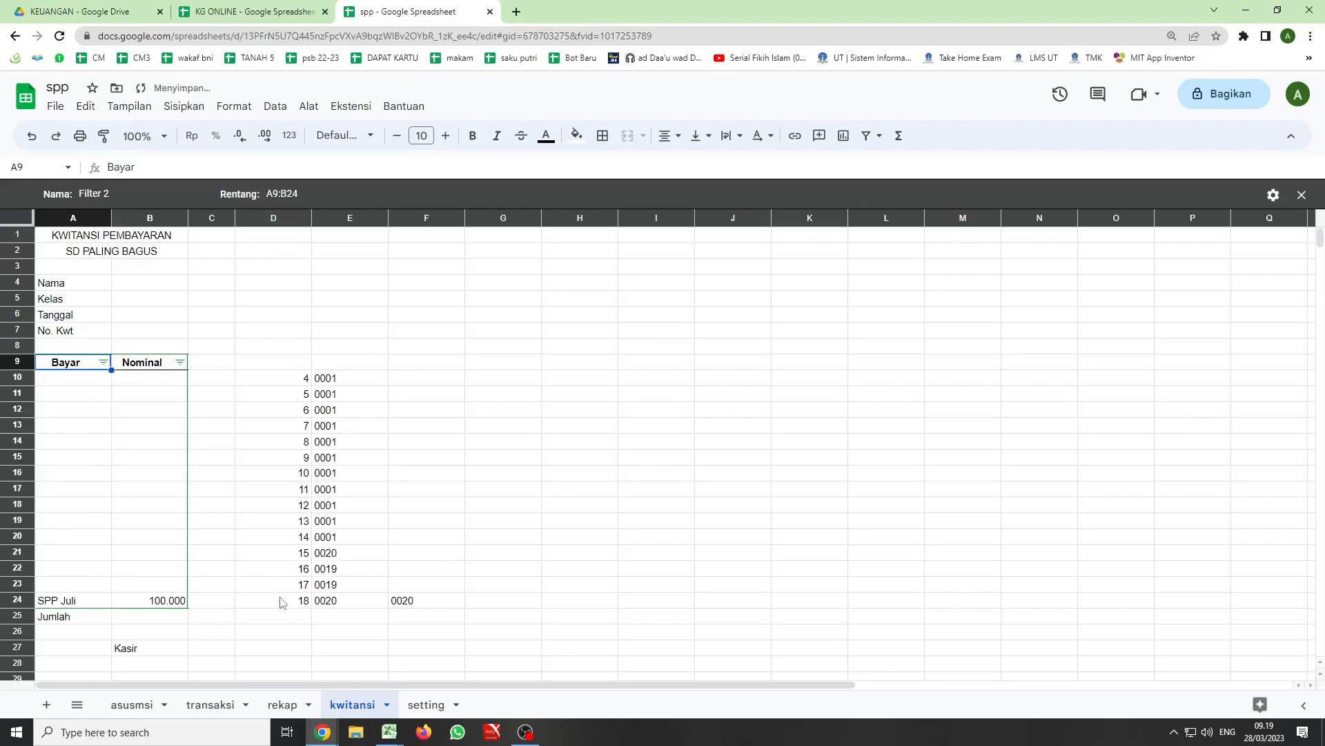
- Make the F24 and D24 references in the A24 formula absolute as $F$24 and $D$24
{"action": "left_click", "coordinate": [127, 286]}
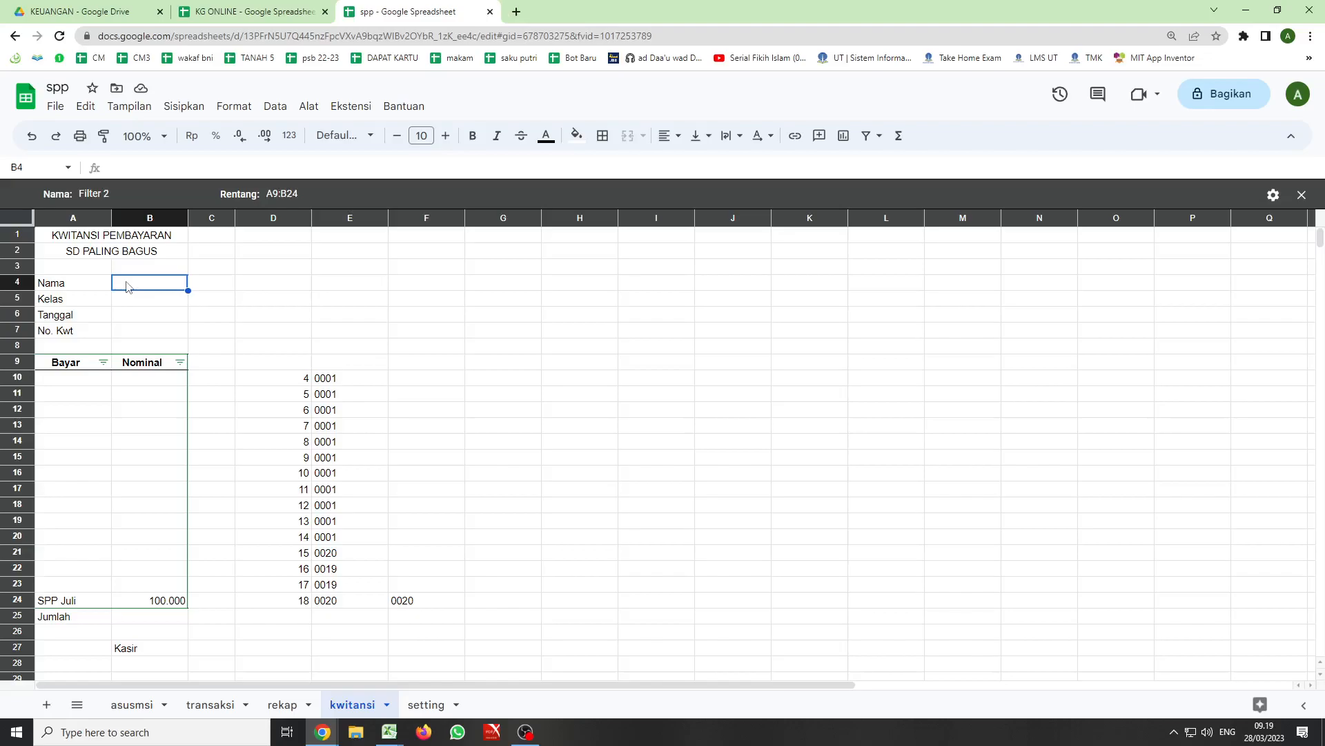
{"action": "left_click", "coordinate": [69, 606]}
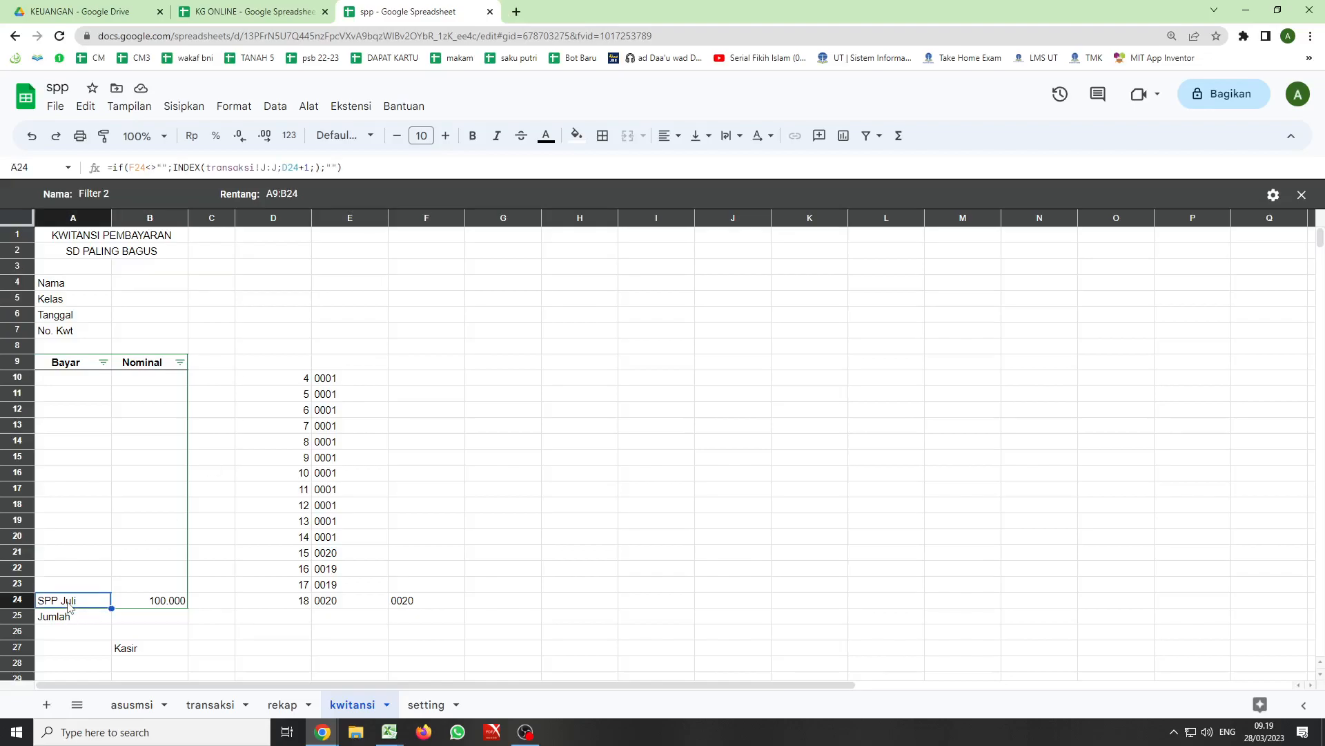
{"action": "left_click", "coordinate": [132, 166]}
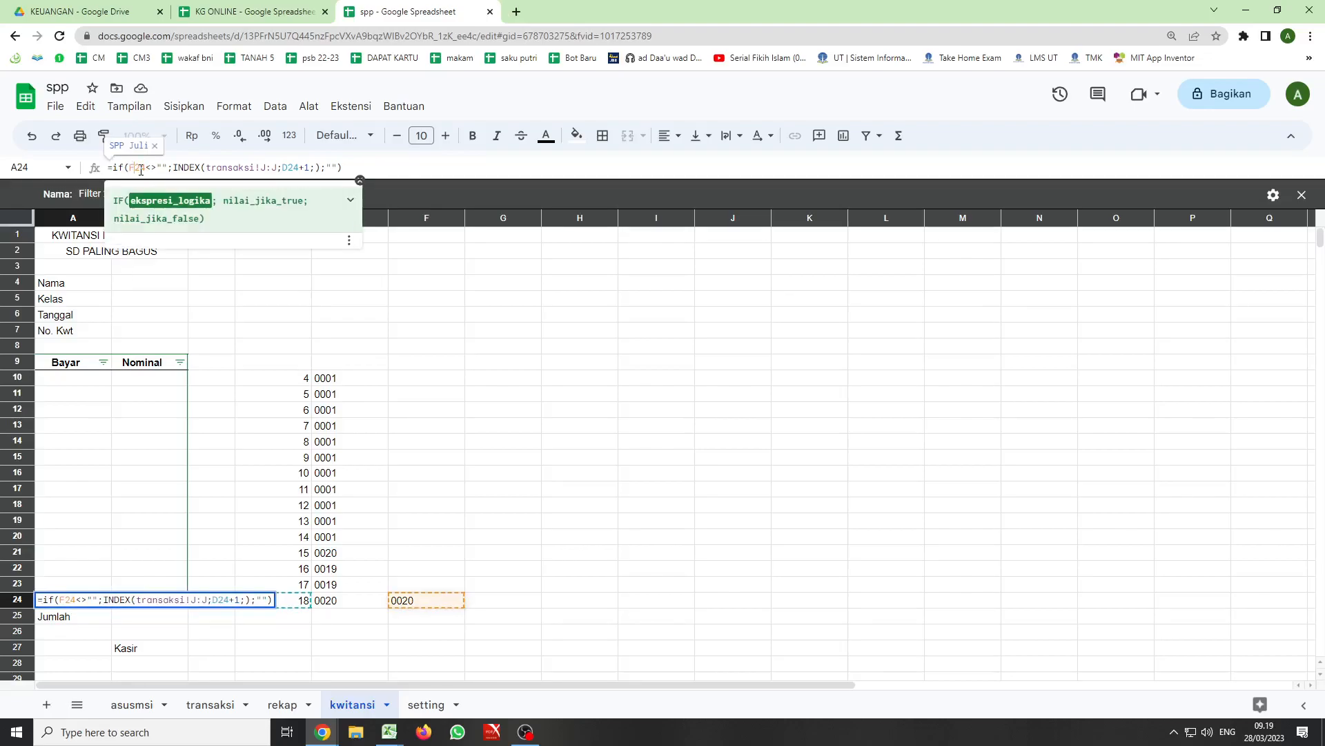
{"action": "key", "text": "F4"}
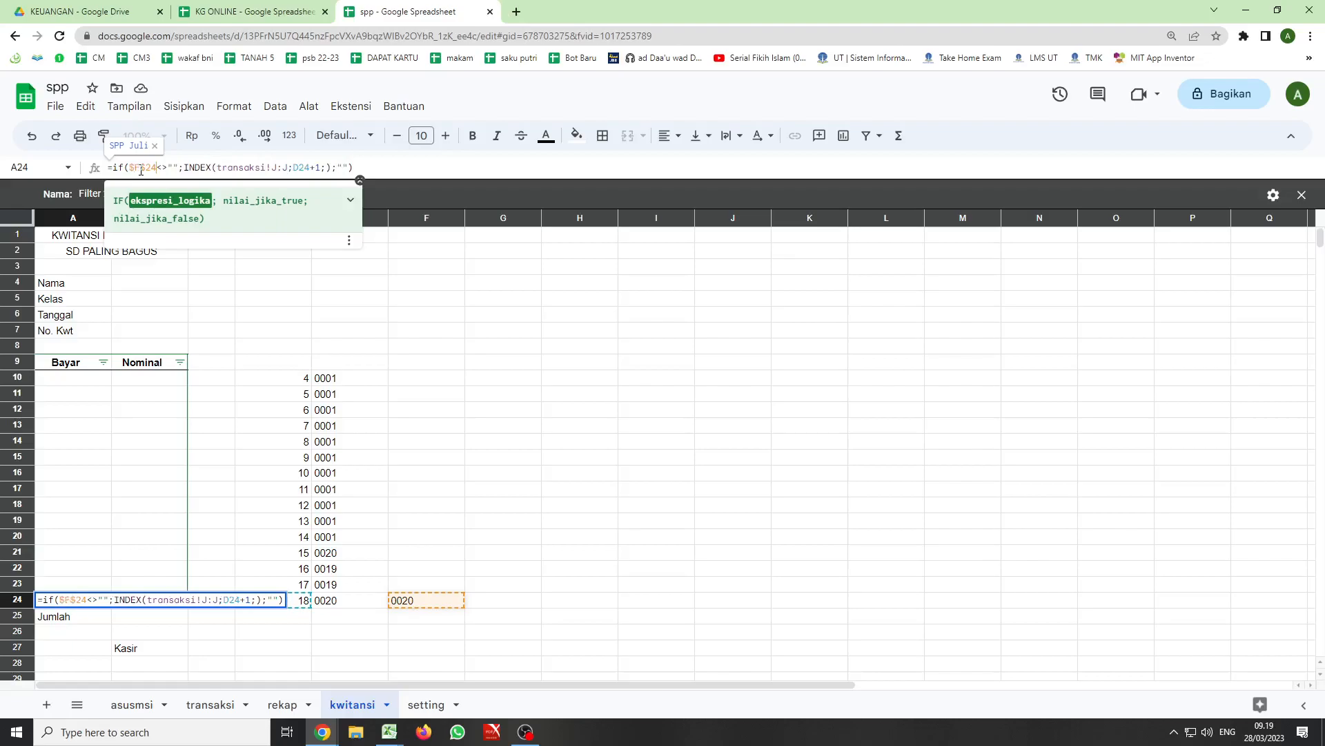
{"action": "left_click", "coordinate": [299, 167]}
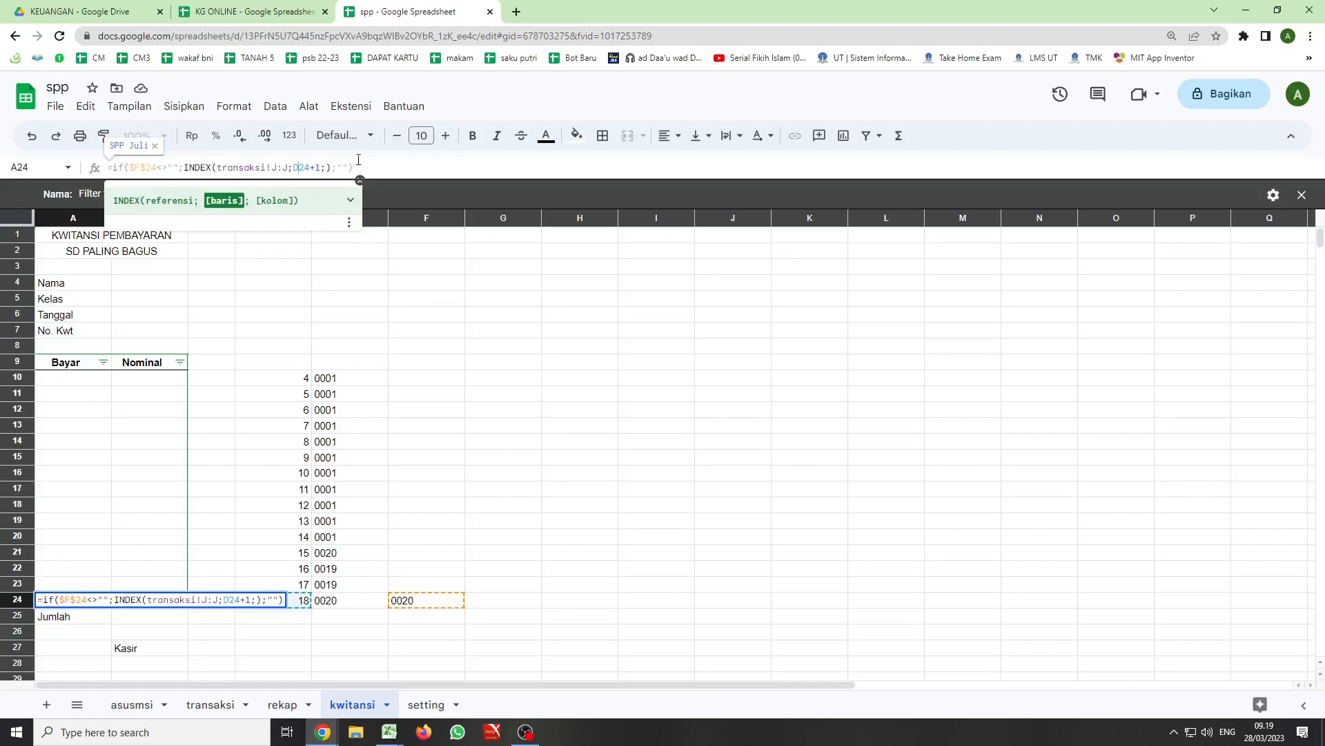
{"action": "key", "text": "F4"}
{"action": "key", "text": "Return"}
- Copy the formula from A24 into B4:B7 beside the Nama, Kelas, Tanggal and No. Kwt labels
{"action": "left_click", "coordinate": [83, 602]}
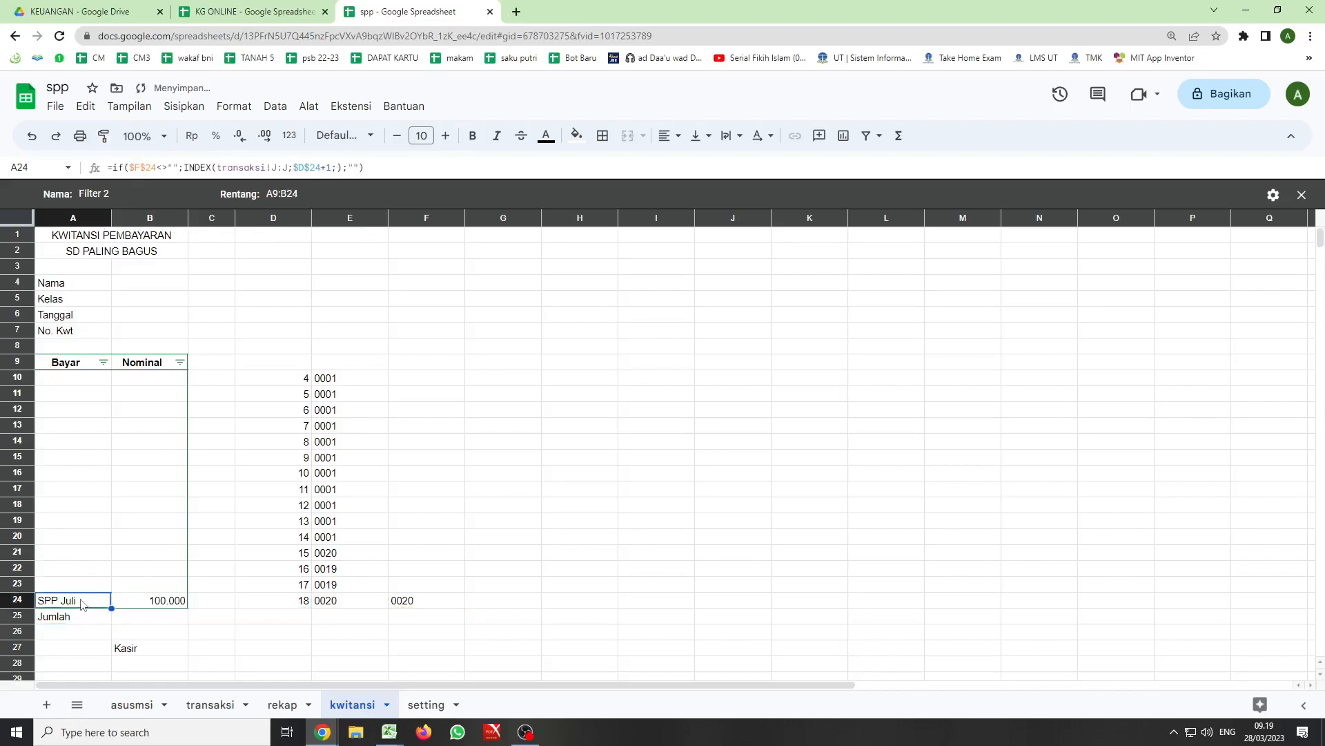
{"action": "key", "text": "ctrl+c"}
{"action": "left_click", "coordinate": [137, 288]}
{"action": "left_click_drag", "start_coordinate": [137, 289], "coordinate": [137, 336]}
{"action": "key", "text": "ctrl+v"}
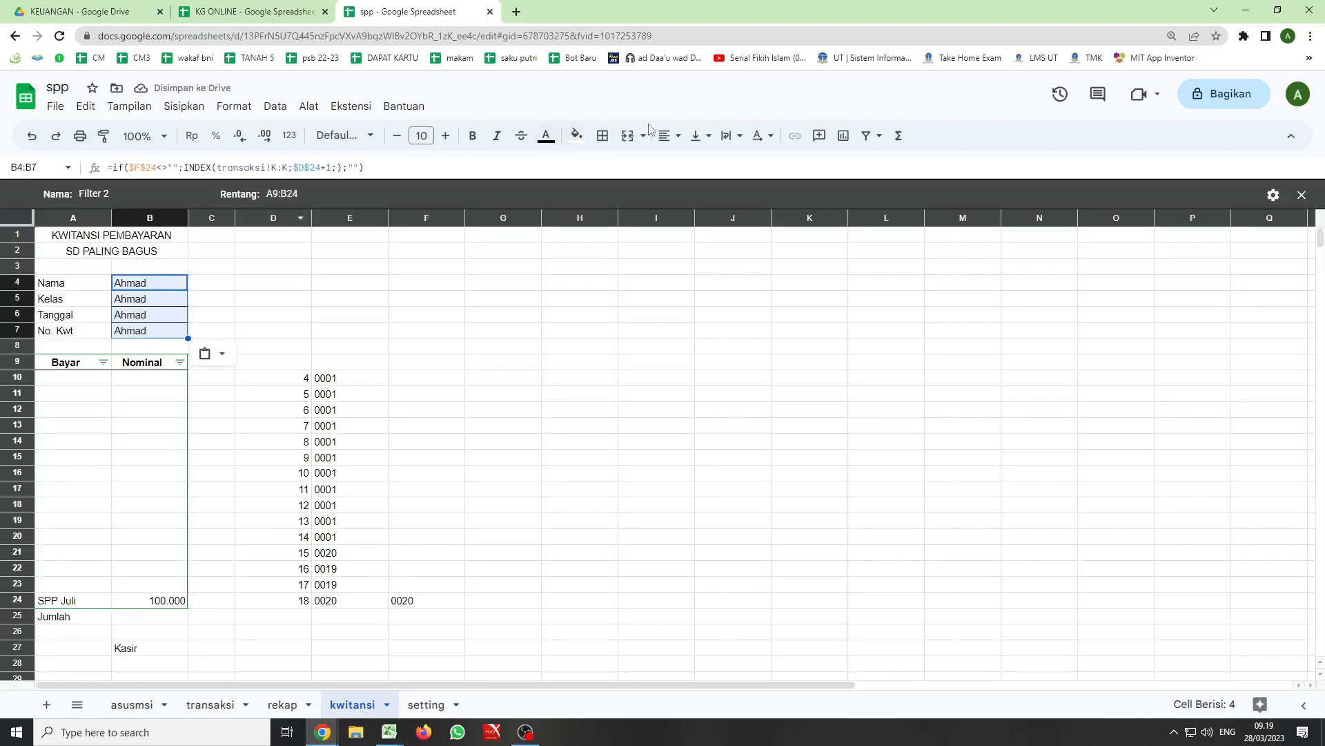
- Remove all borders from the receipt detail cells B4:B7
{"action": "left_click", "coordinate": [674, 141]}
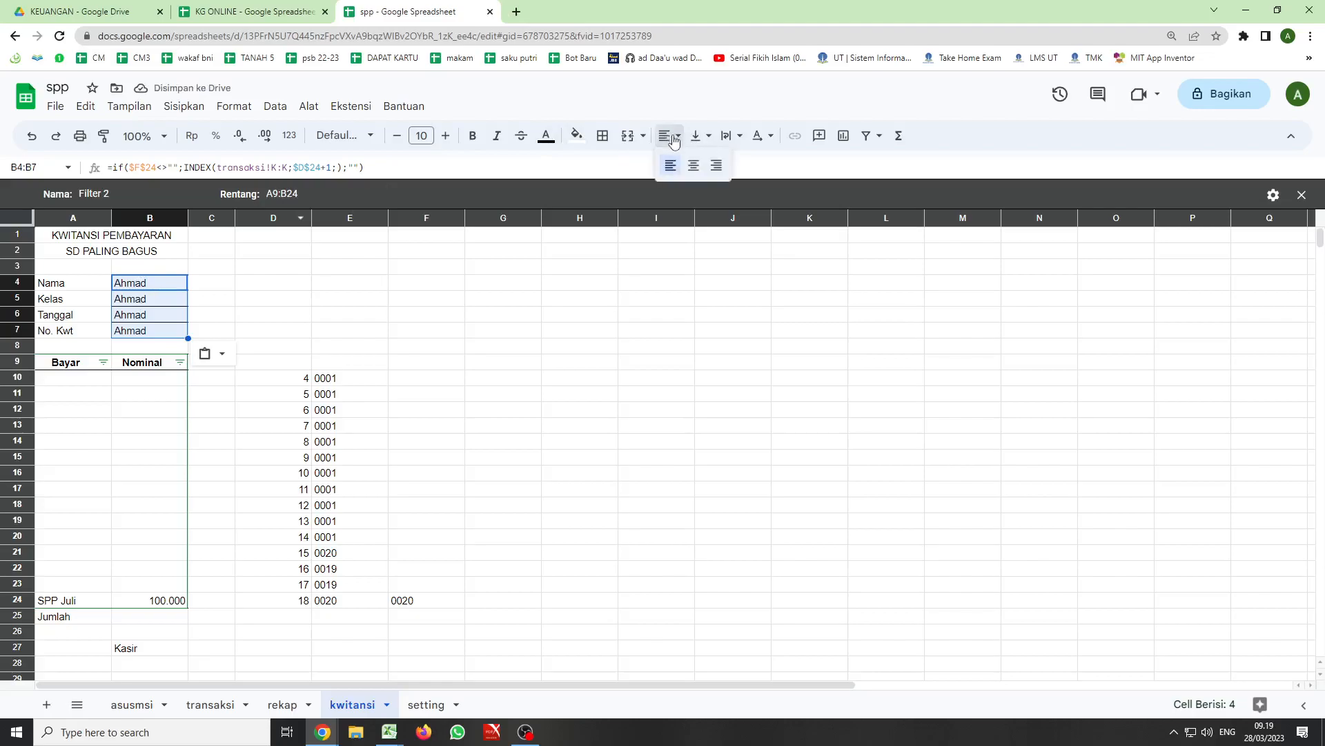
{"action": "left_click", "coordinate": [603, 136]}
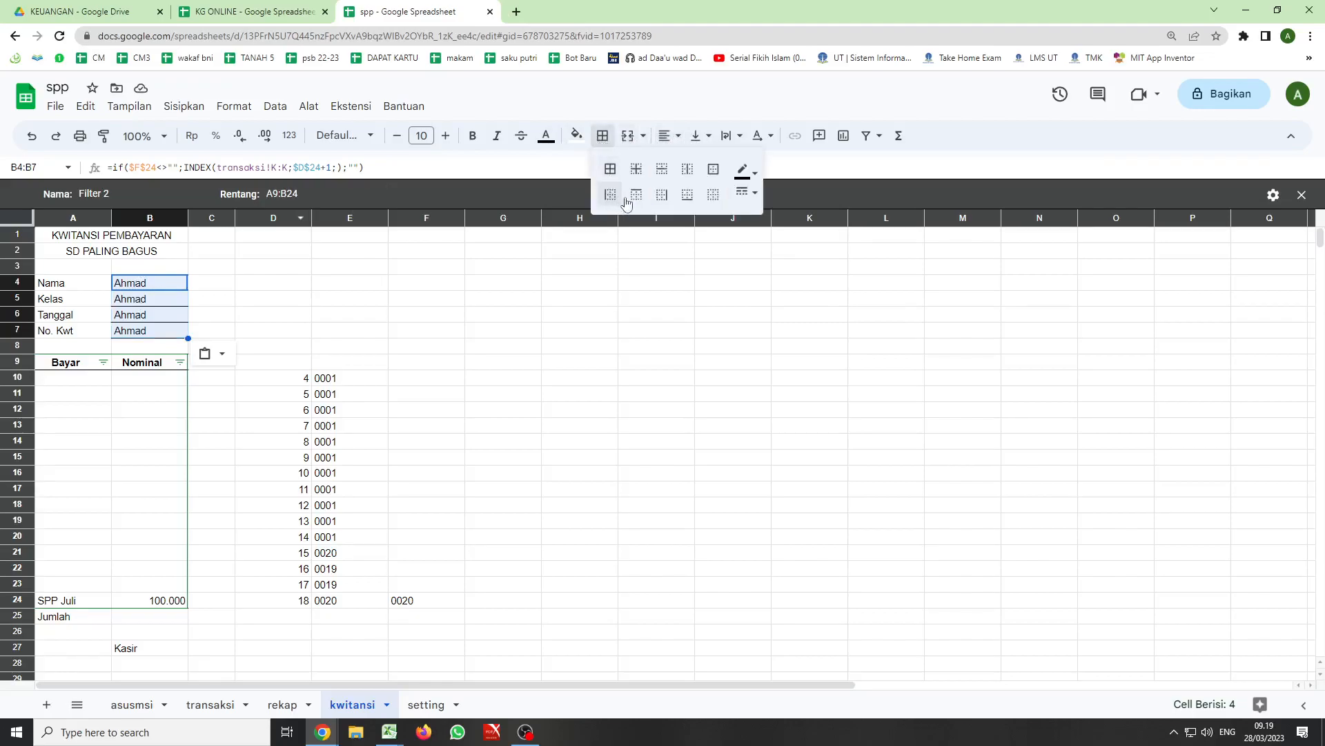
{"action": "left_click", "coordinate": [713, 194]}
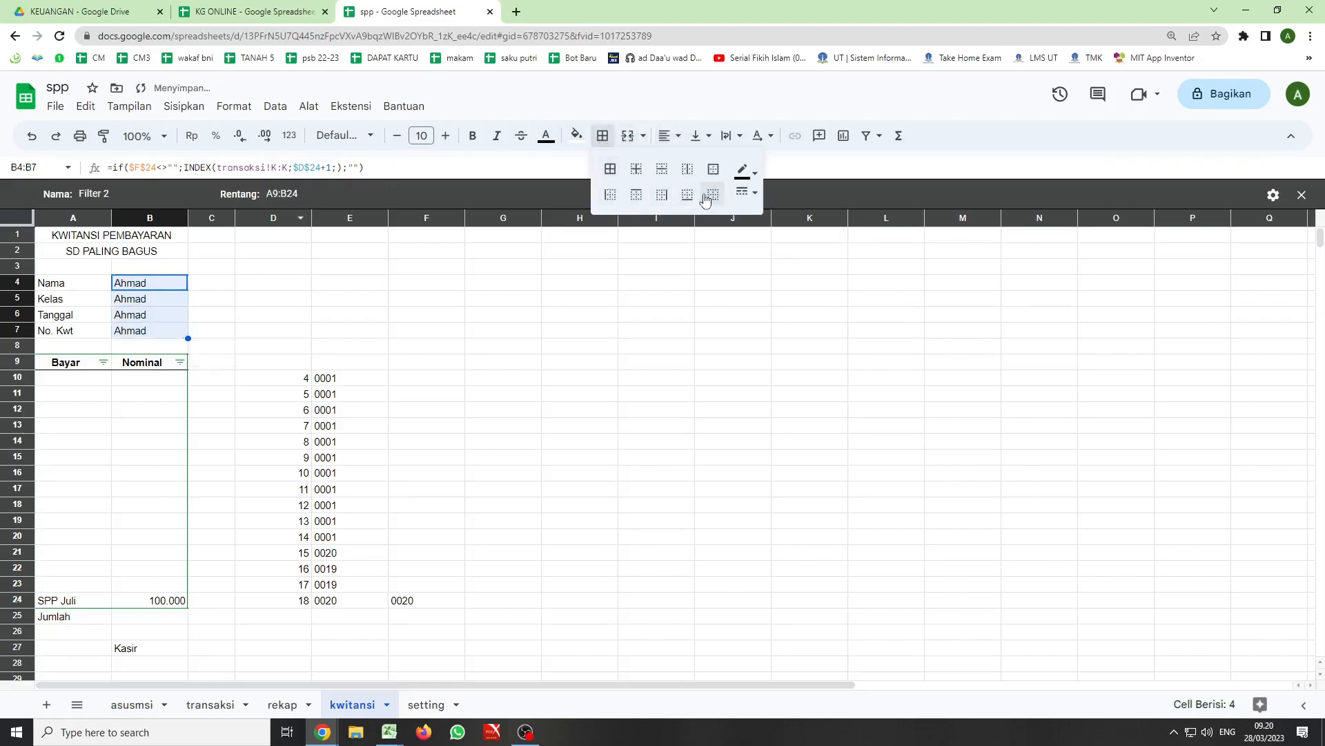
- Change the INDEX reference in the Nama cell B4 to the Nama Siswa column, transaksi!H:H
{"action": "left_click", "coordinate": [151, 283]}
{"action": "double_click", "coordinate": [151, 283]}
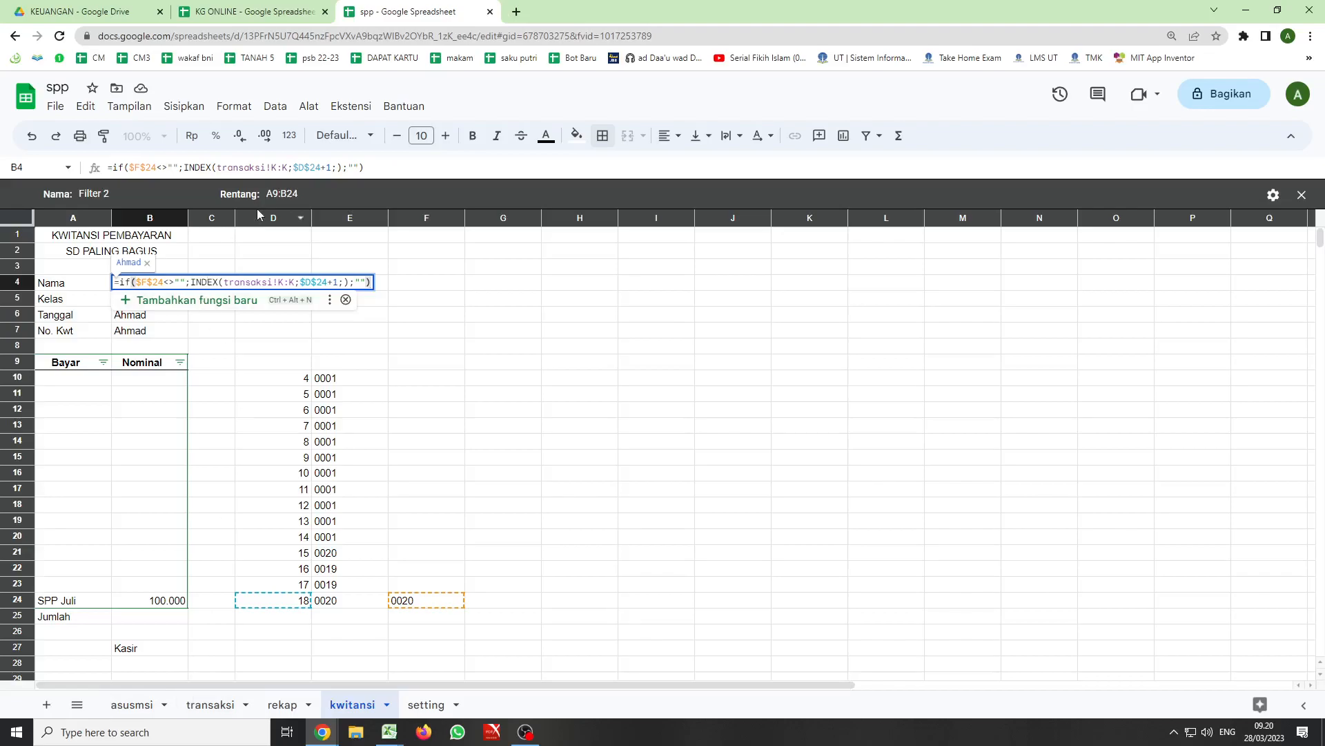
{"action": "left_click_drag", "start_coordinate": [218, 167], "coordinate": [289, 168]}
{"action": "key", "text": "BackSpace"}
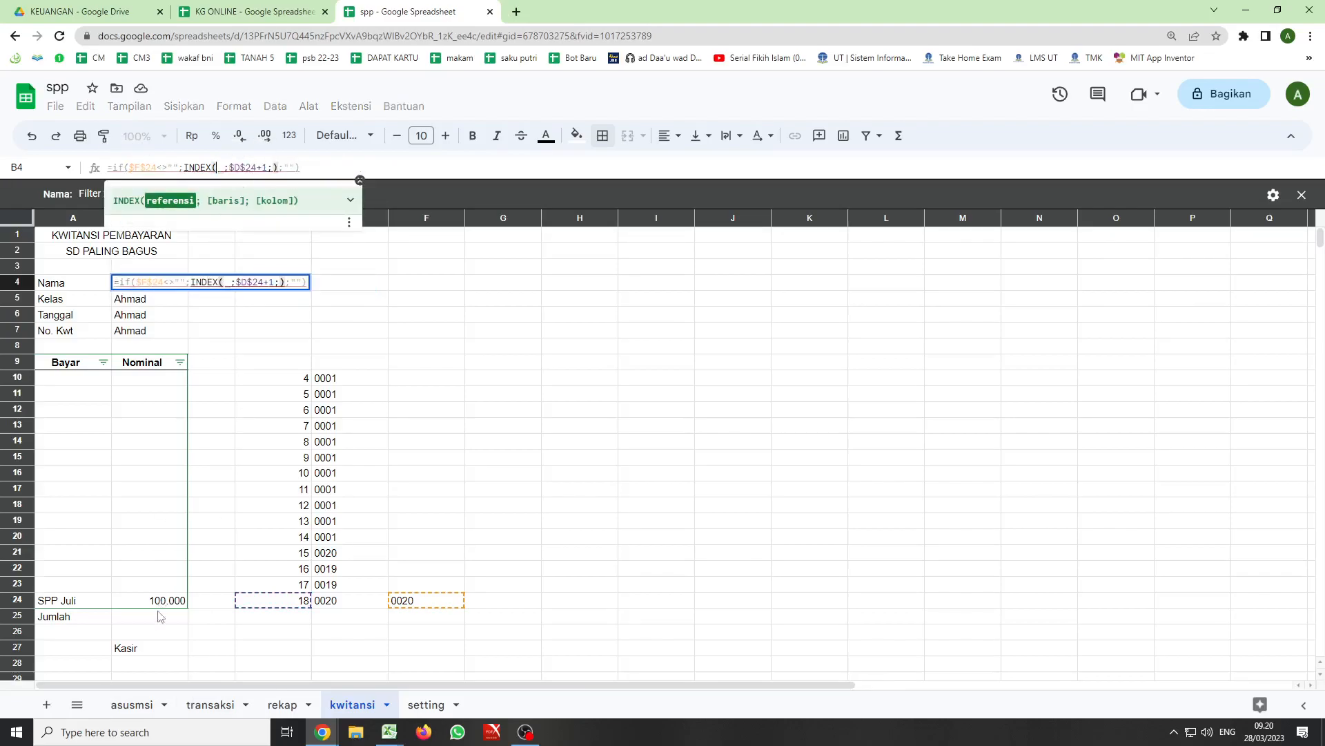
{"action": "left_click", "coordinate": [201, 705]}
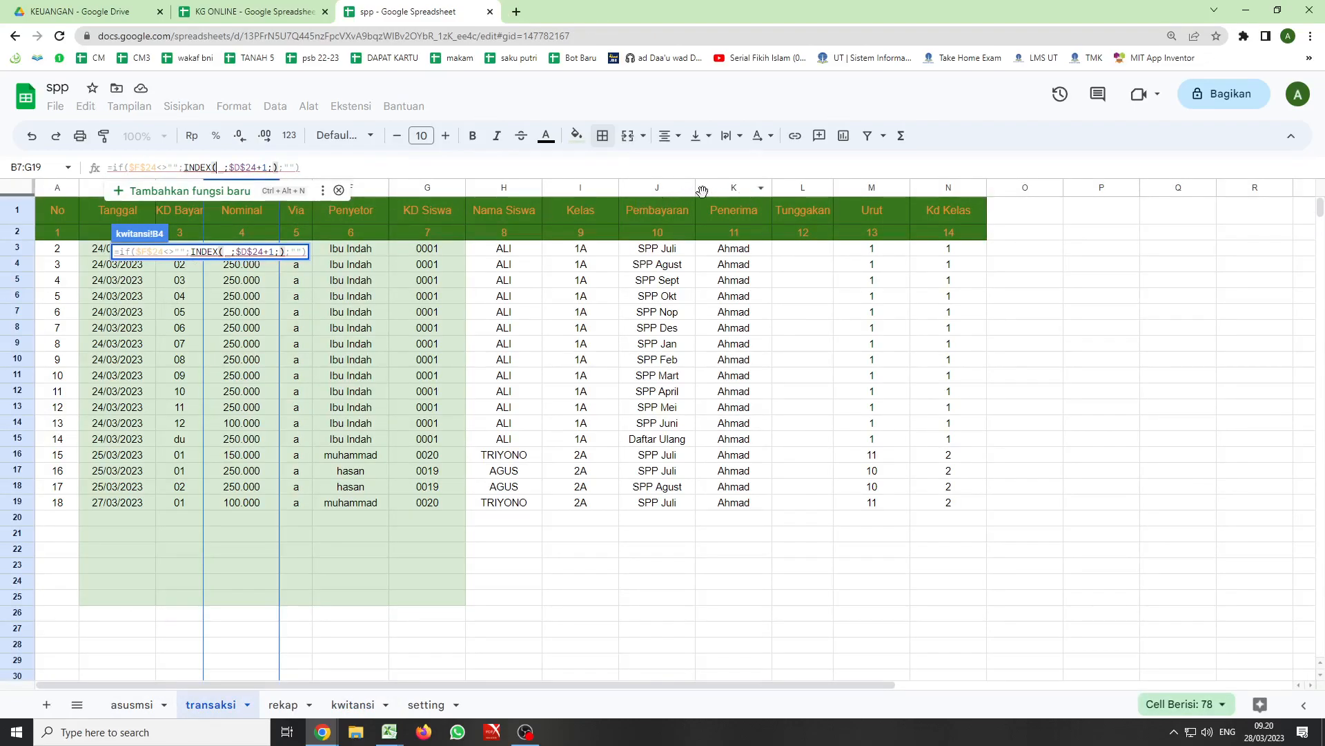
{"action": "left_click", "coordinate": [490, 189]}
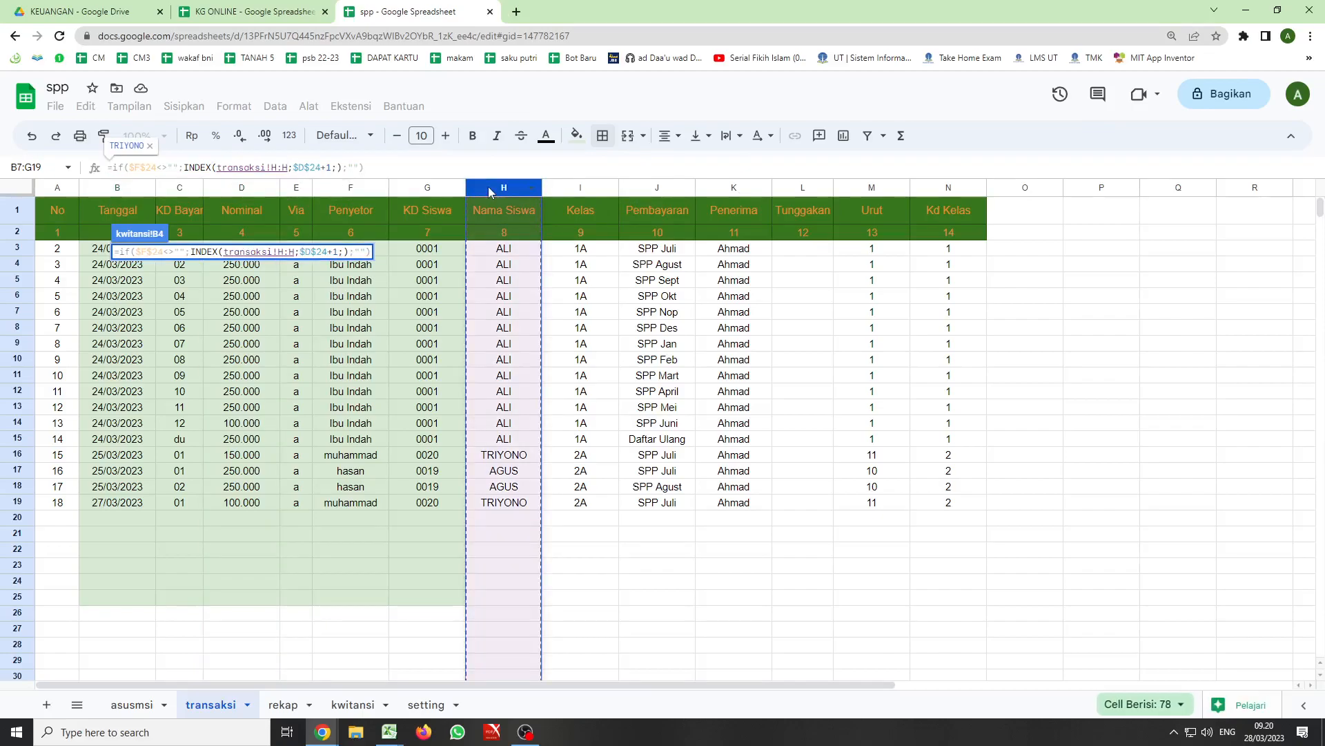
{"action": "key", "text": "Return"}
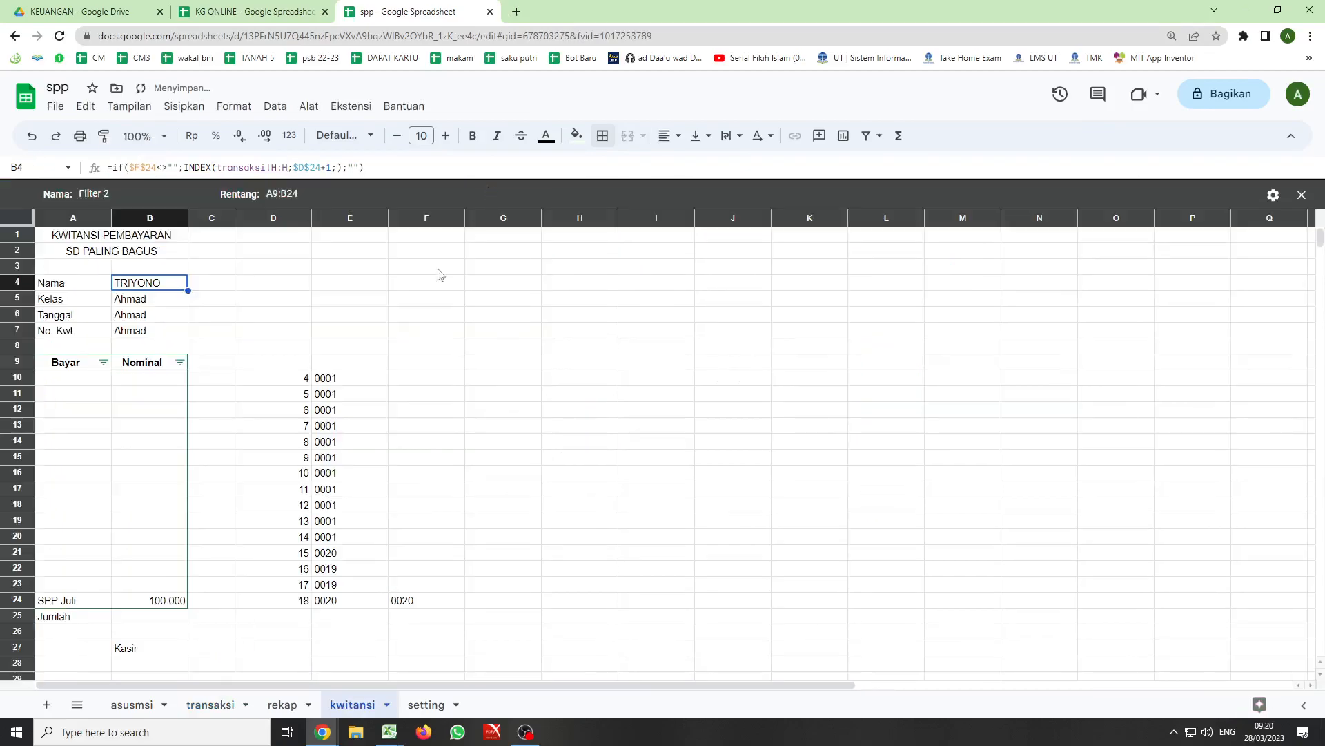
- Change the INDEX reference in the Kelas cell B5 to the Kelas column, transaksi!I:I
{"action": "key", "text": "Down"}
{"action": "left_click_drag", "start_coordinate": [216, 167], "coordinate": [285, 169]}
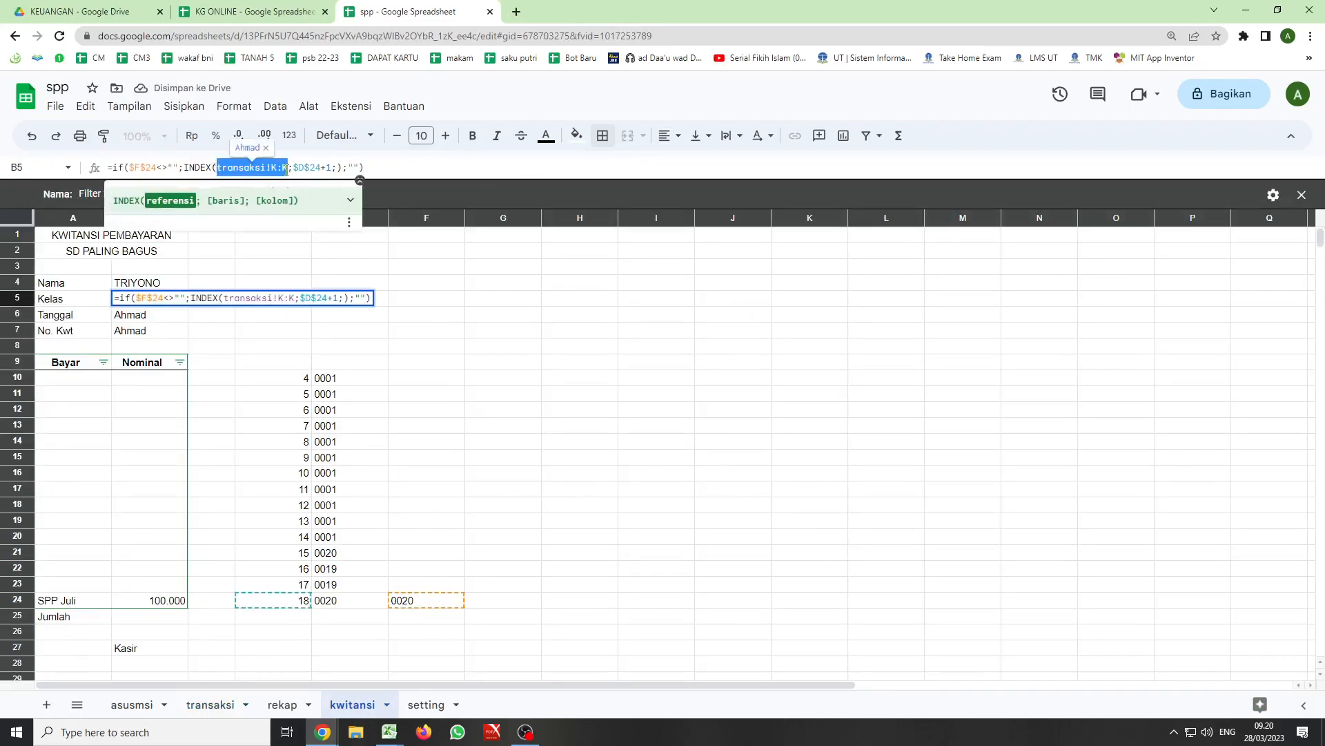
{"action": "key", "text": "BackSpace"}
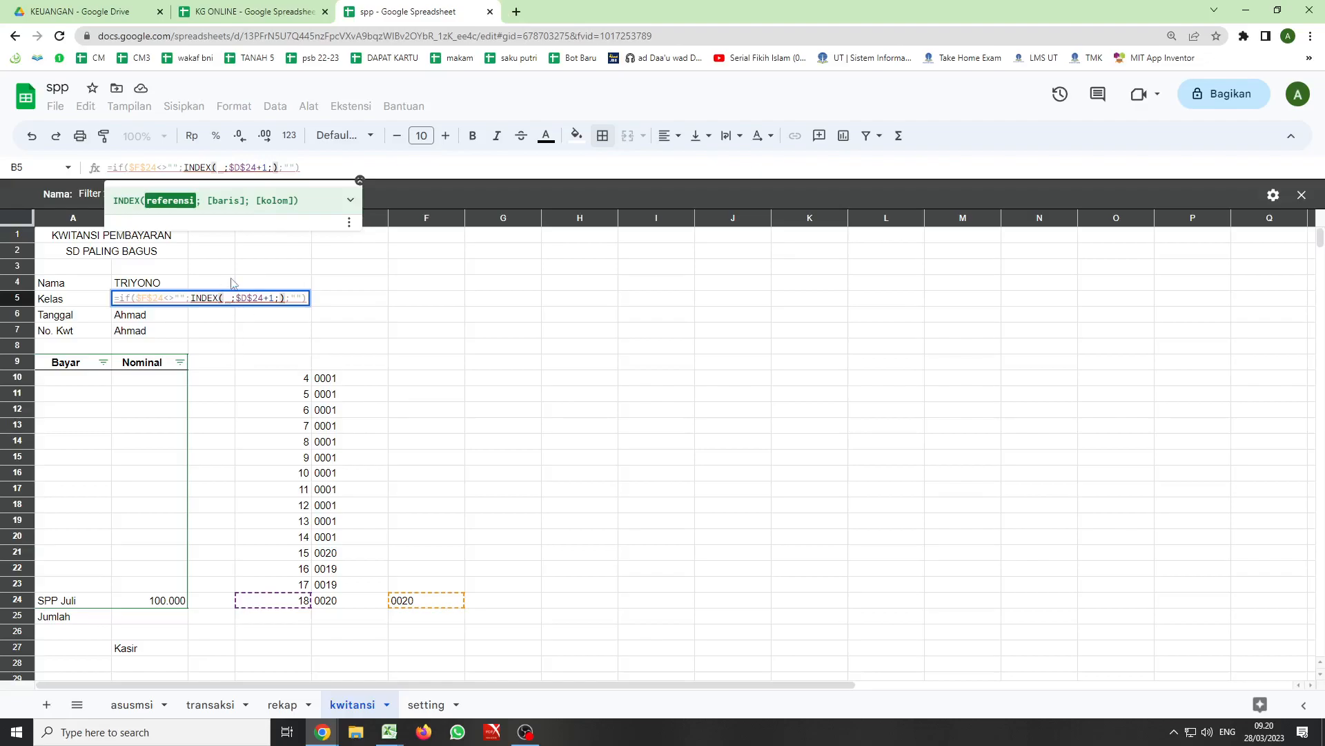
{"action": "left_click", "coordinate": [211, 704]}
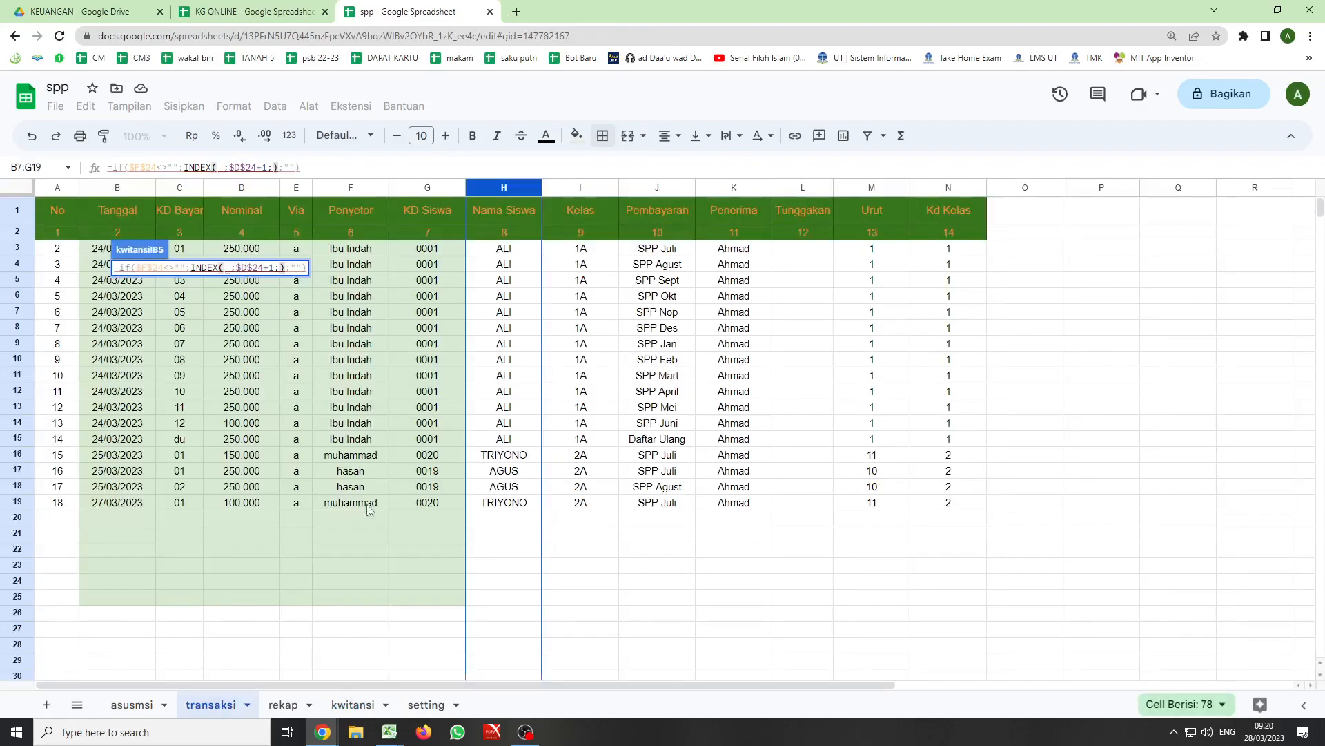
{"action": "left_click", "coordinate": [569, 189]}
{"action": "key", "text": "Return"}
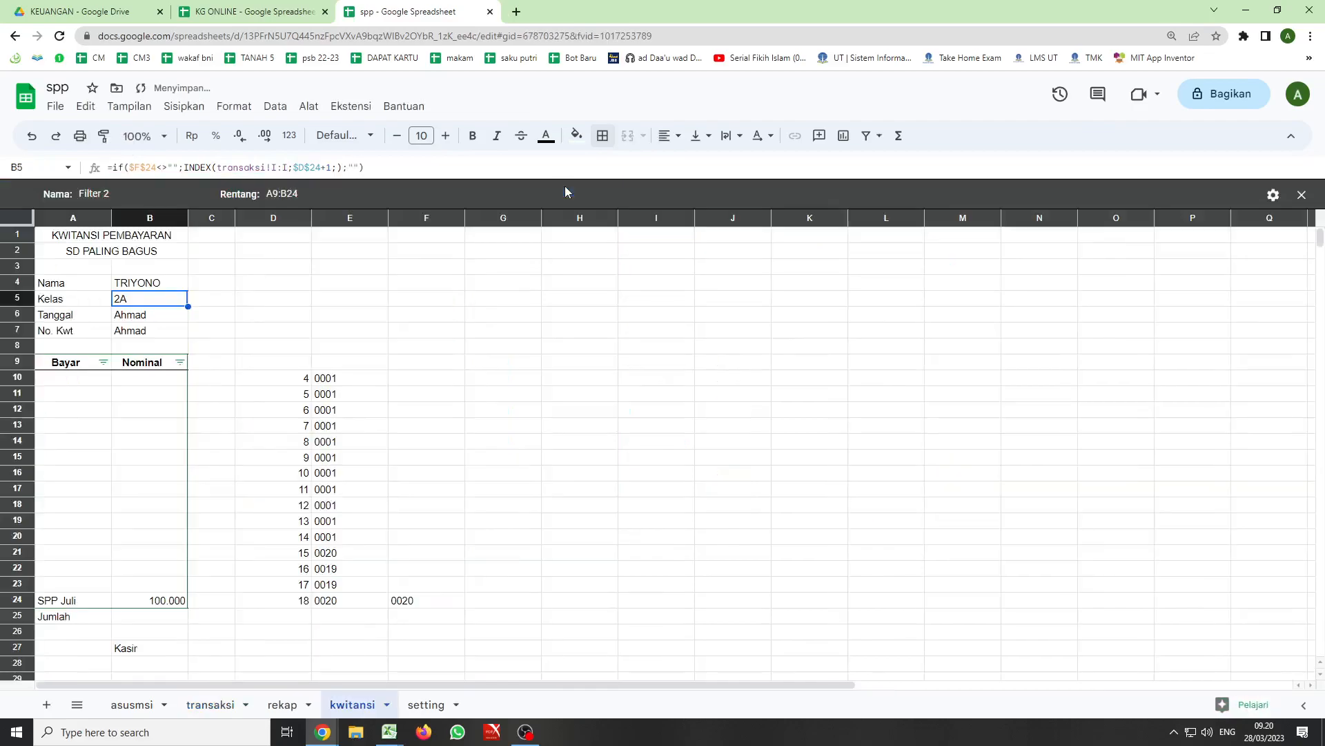
- Change the INDEX reference in the Tanggal cell B6 to the Tanggal column, transaksi!B:B
{"action": "left_click", "coordinate": [136, 318]}
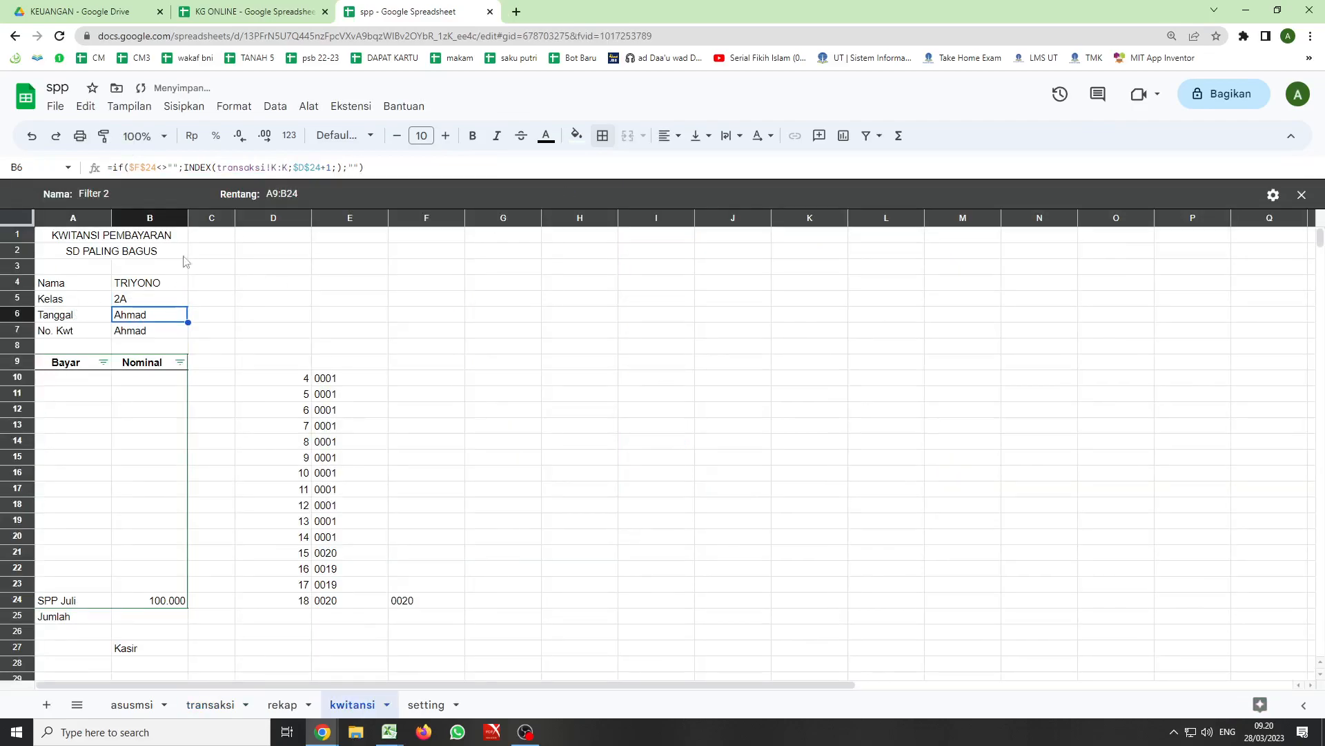
{"action": "left_click_drag", "start_coordinate": [216, 169], "coordinate": [287, 168]}
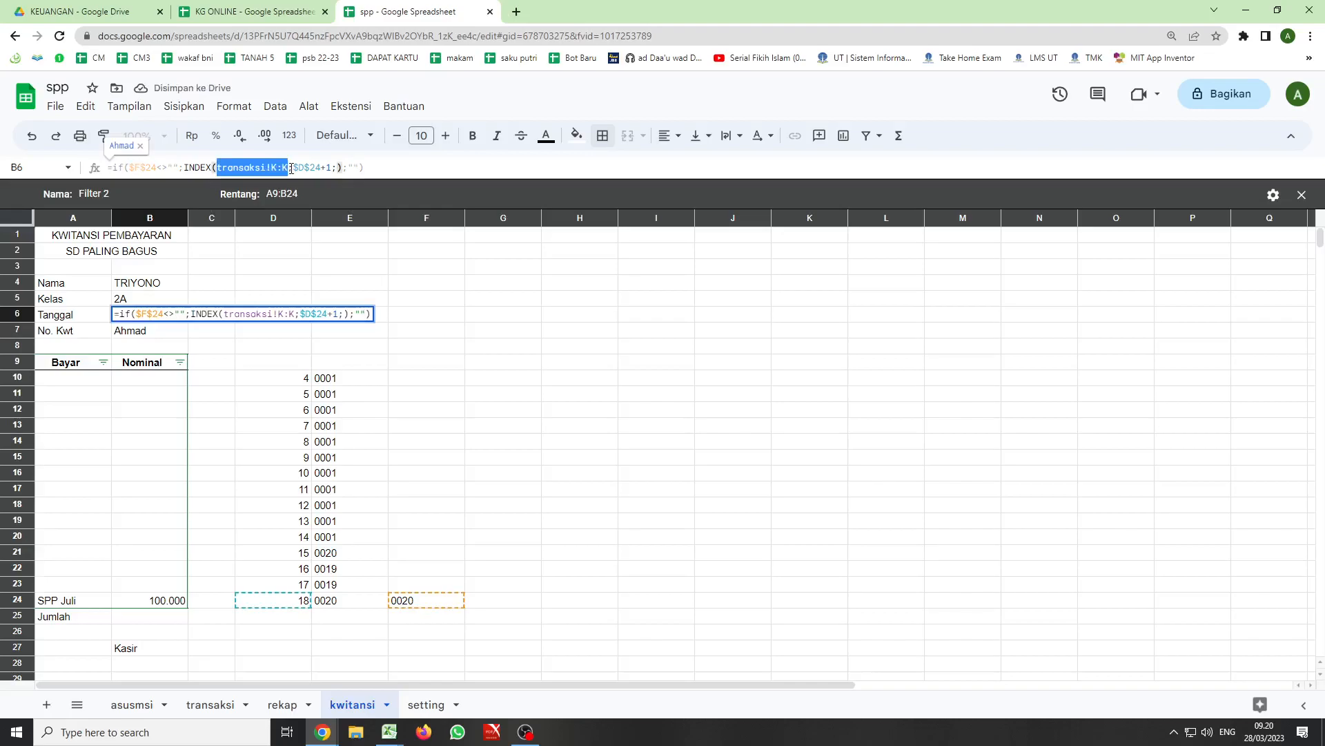
{"action": "key", "text": "BackSpace"}
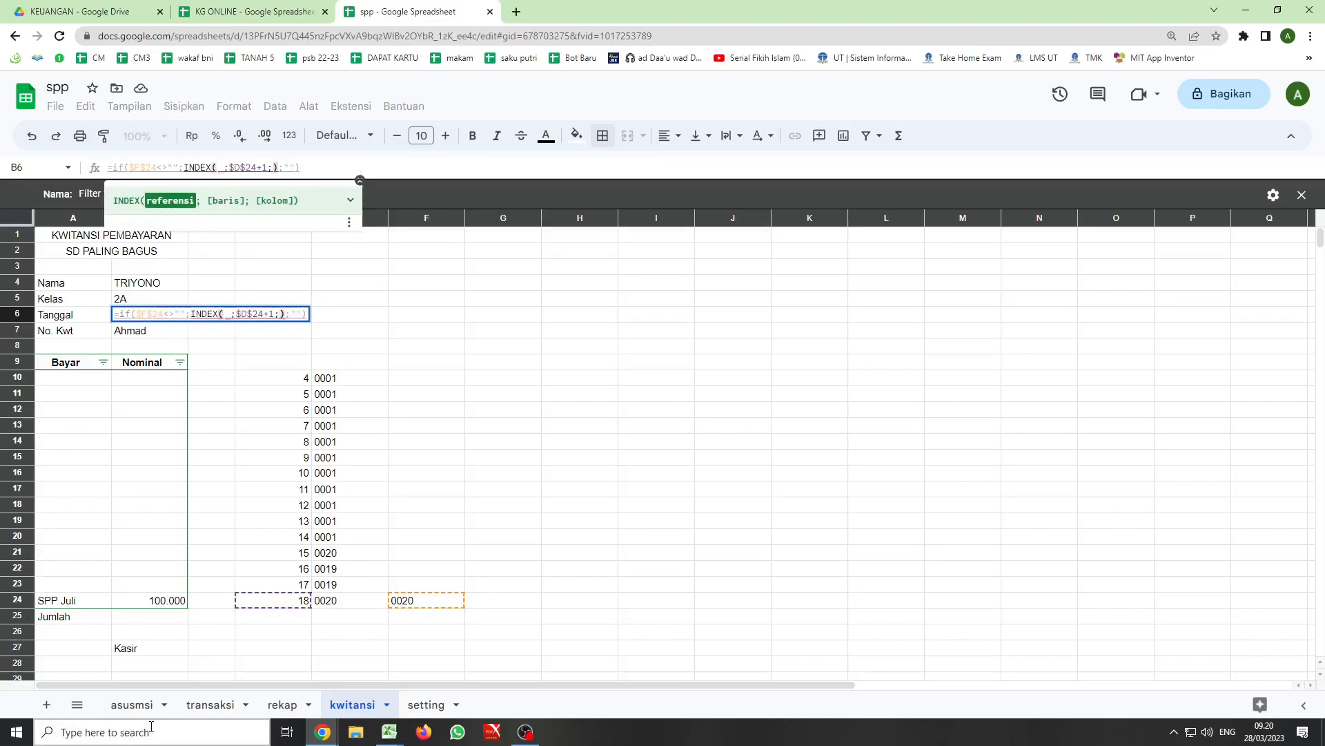
{"action": "left_click", "coordinate": [209, 705]}
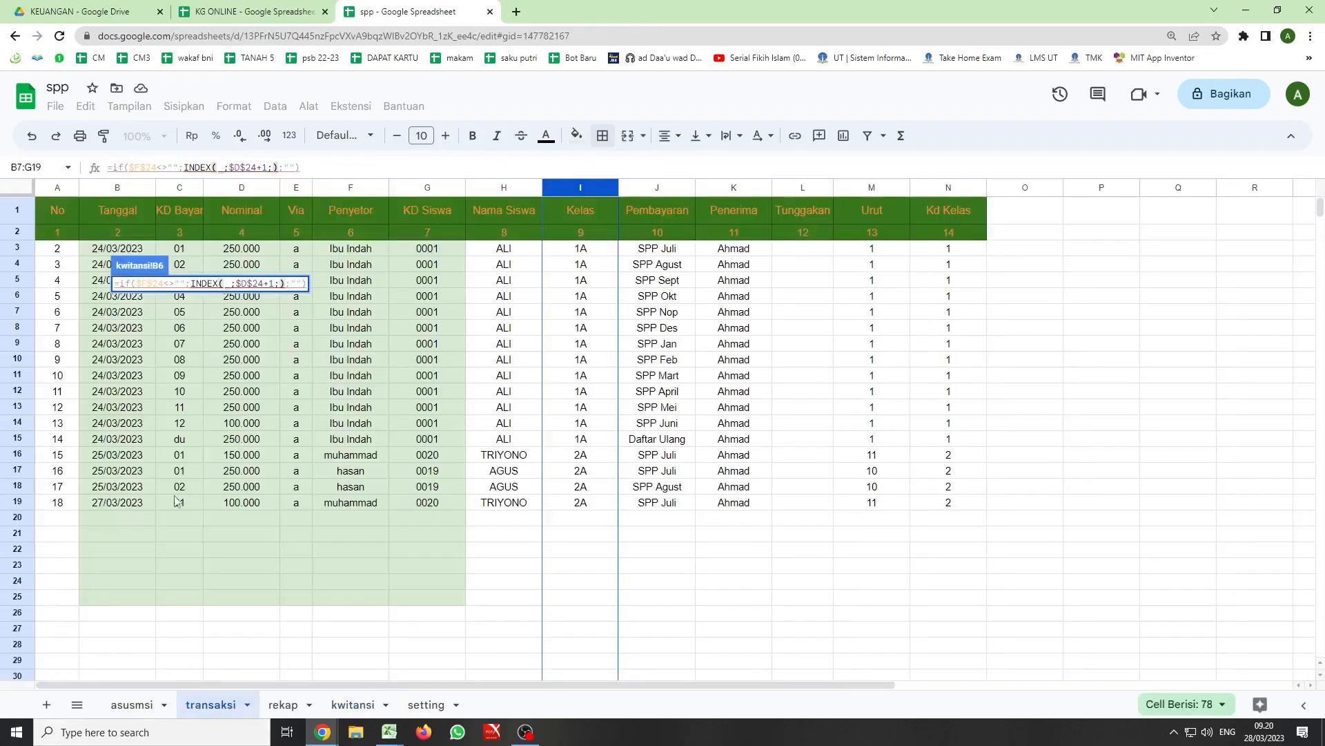
{"action": "left_click", "coordinate": [109, 192]}
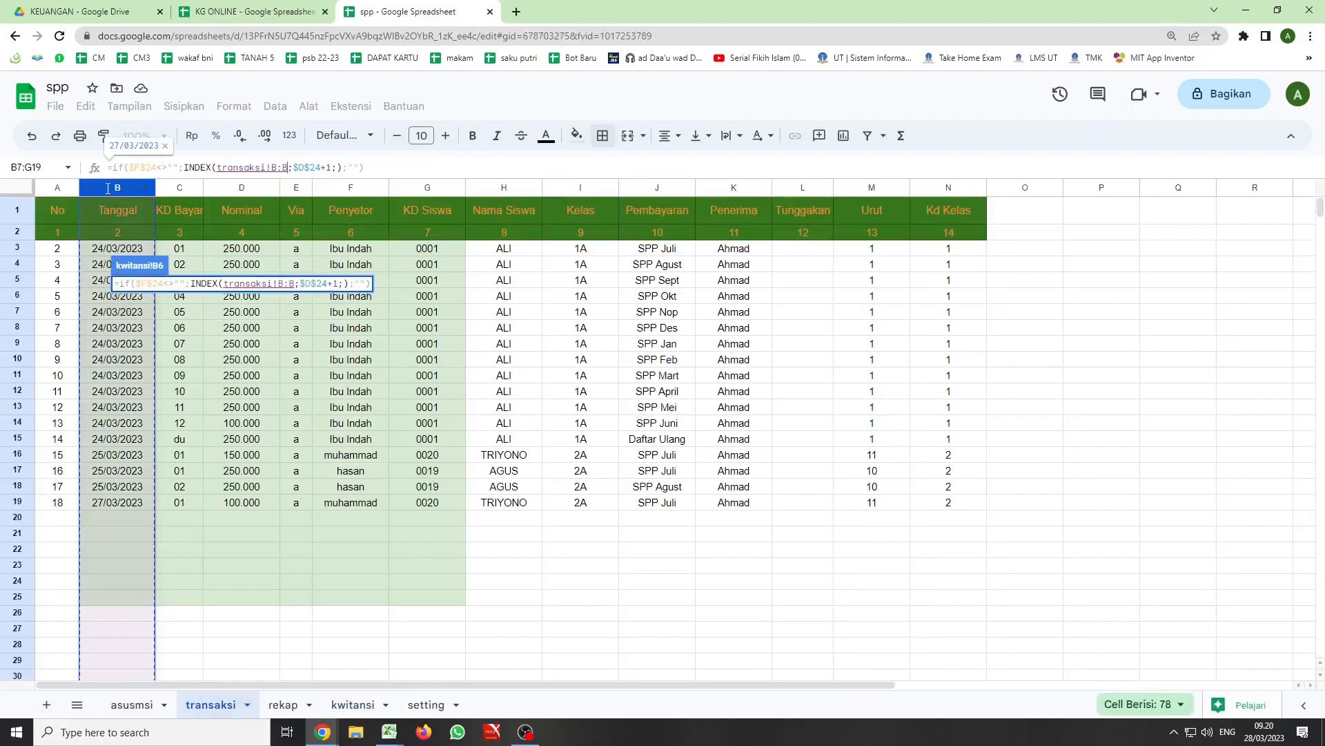
{"action": "key", "text": "Return"}
- Replace the formula in the No. Kwt cell B7 with a reference to the last transaction number, =D24
{"action": "left_click", "coordinate": [133, 332]}
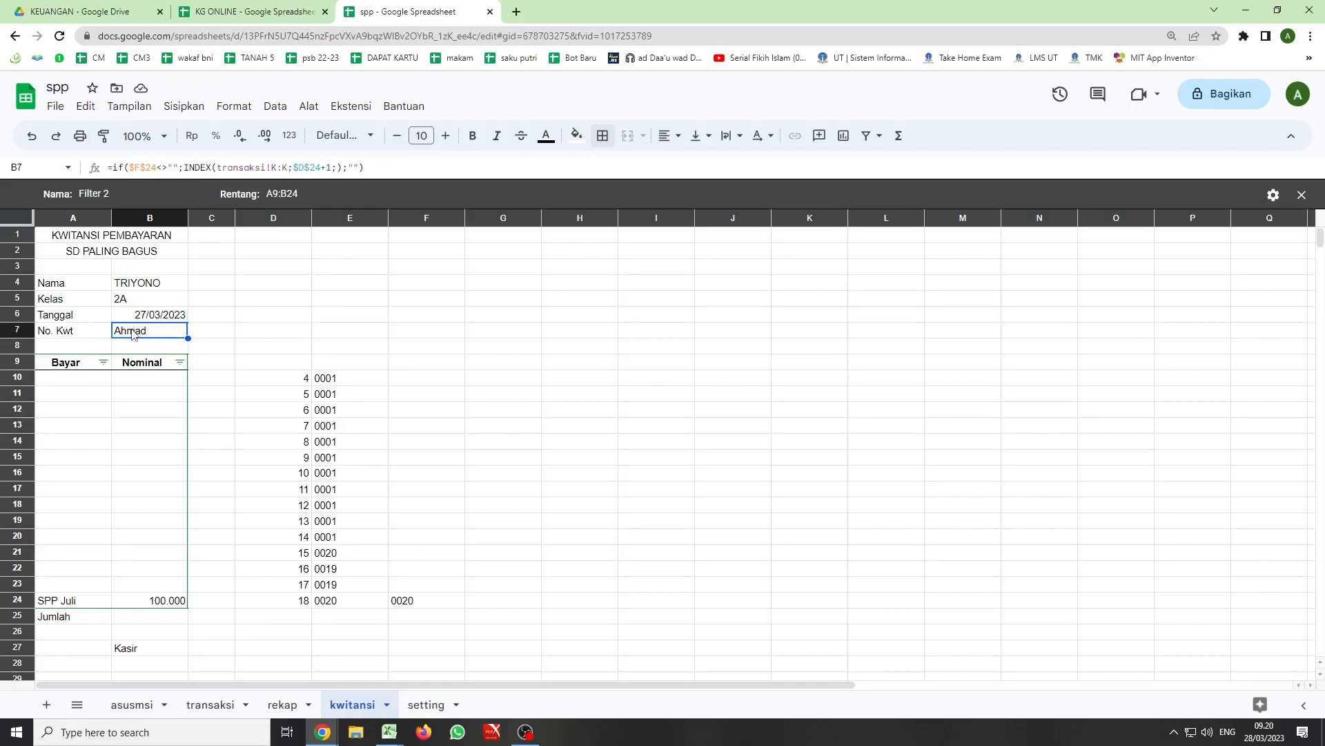
{"action": "type", "text": "="}
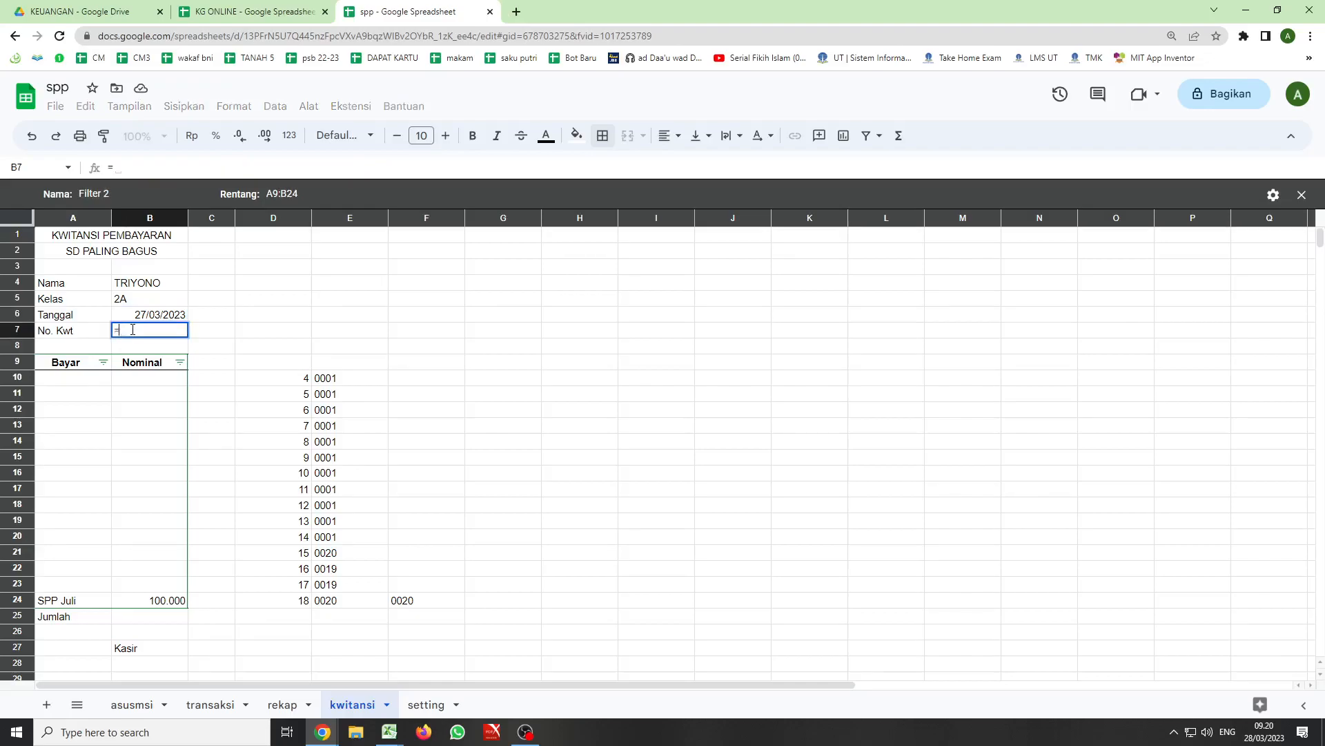
{"action": "left_click", "coordinate": [298, 605]}
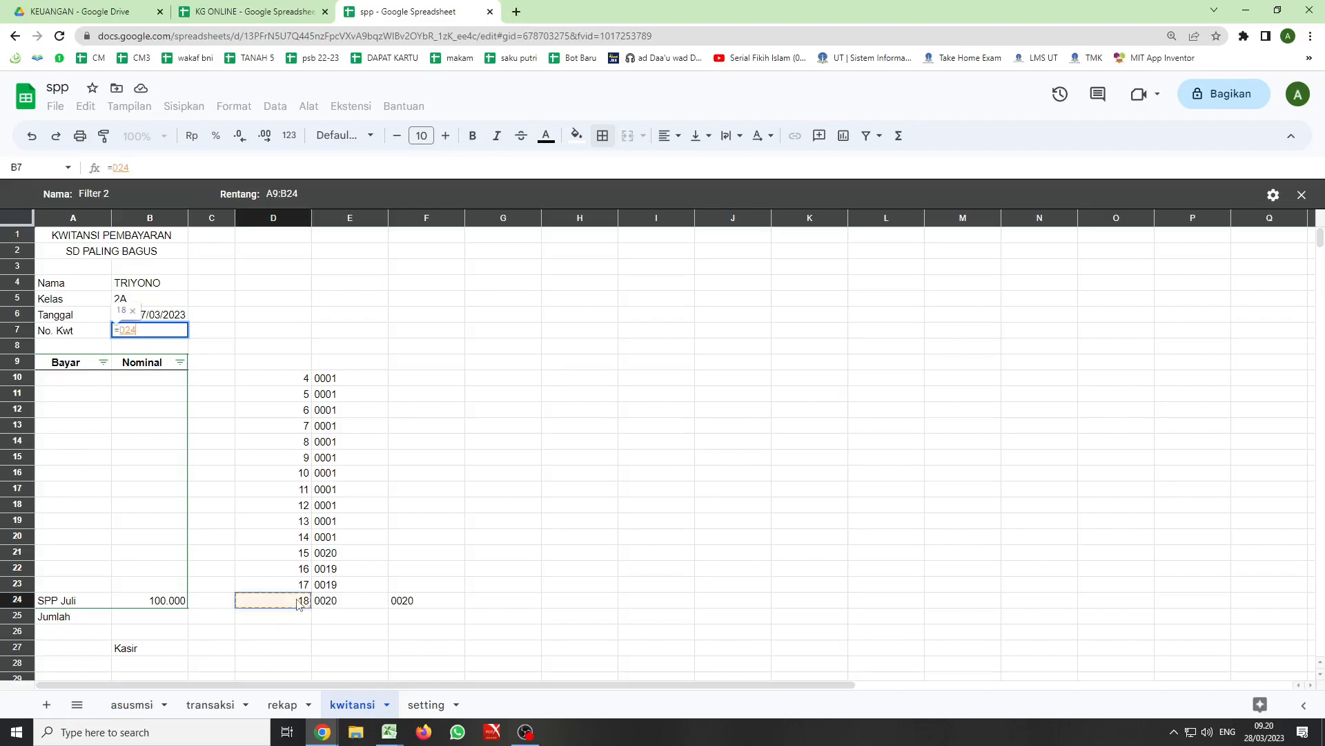
{"action": "key", "text": "Return"}
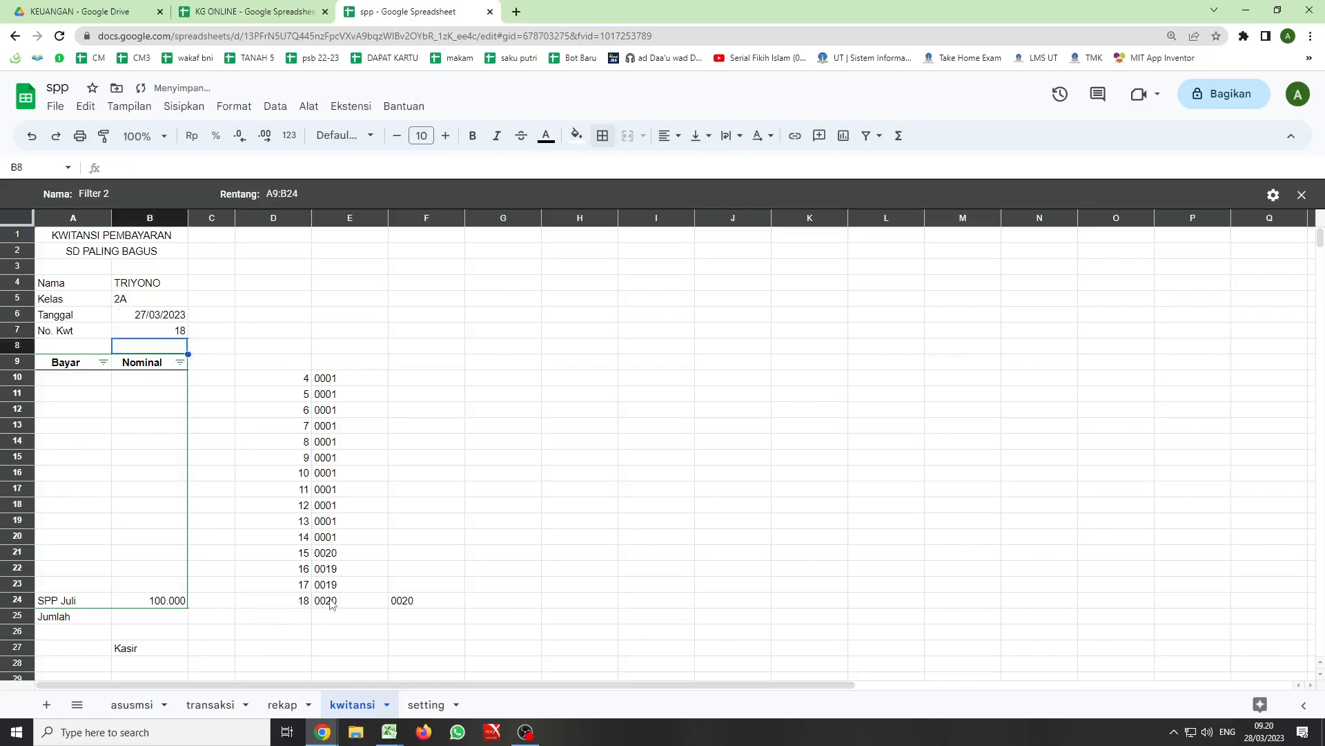
- Extend the No. Kwt formula in B7 to join the date and transaction number with a dot: =B6&"."&D24
{"action": "left_click", "coordinate": [175, 333]}
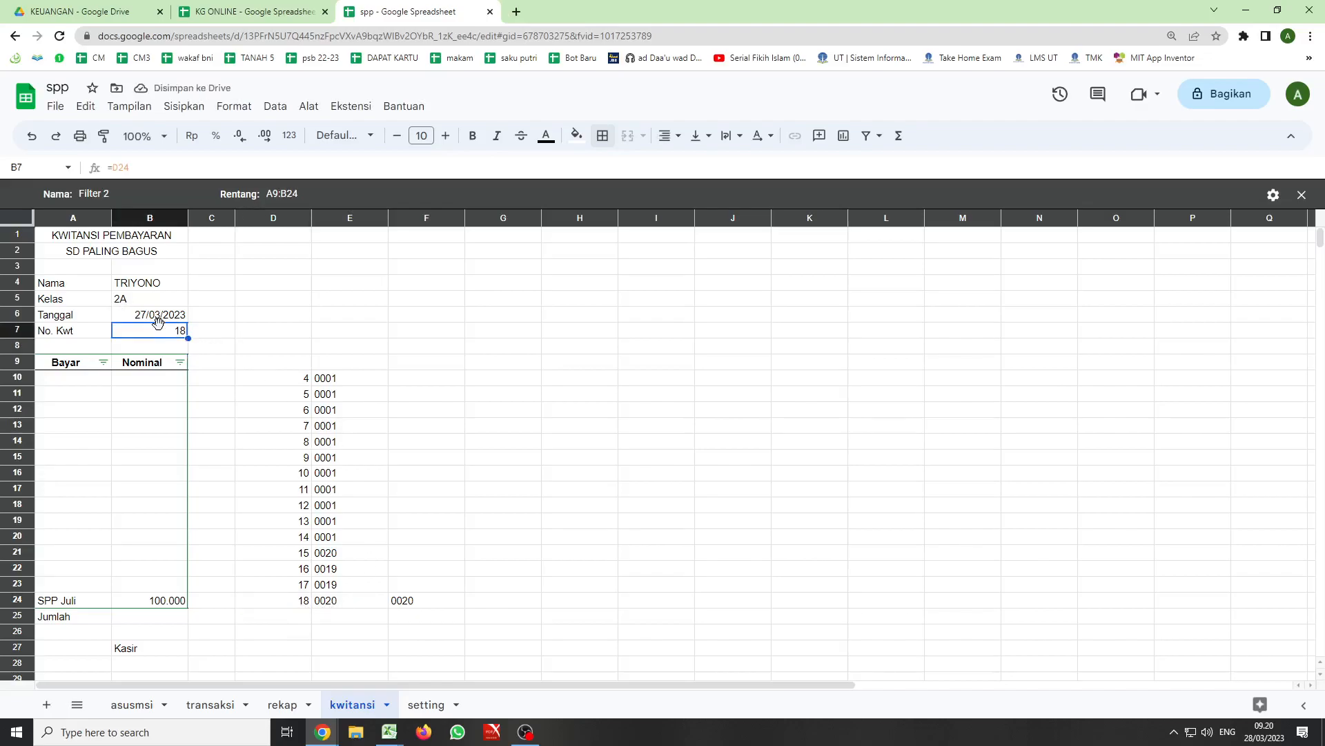
{"action": "left_click", "coordinate": [113, 166]}
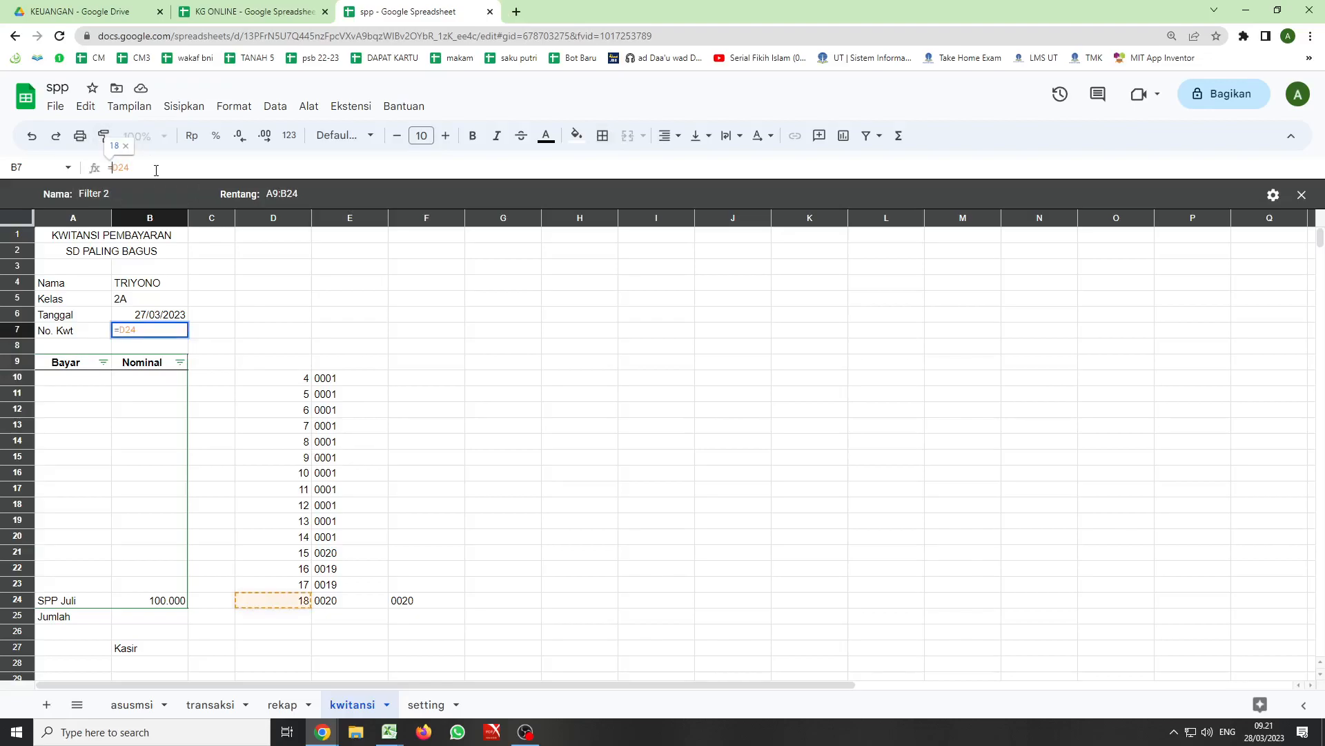
{"action": "left_click", "coordinate": [152, 319]}
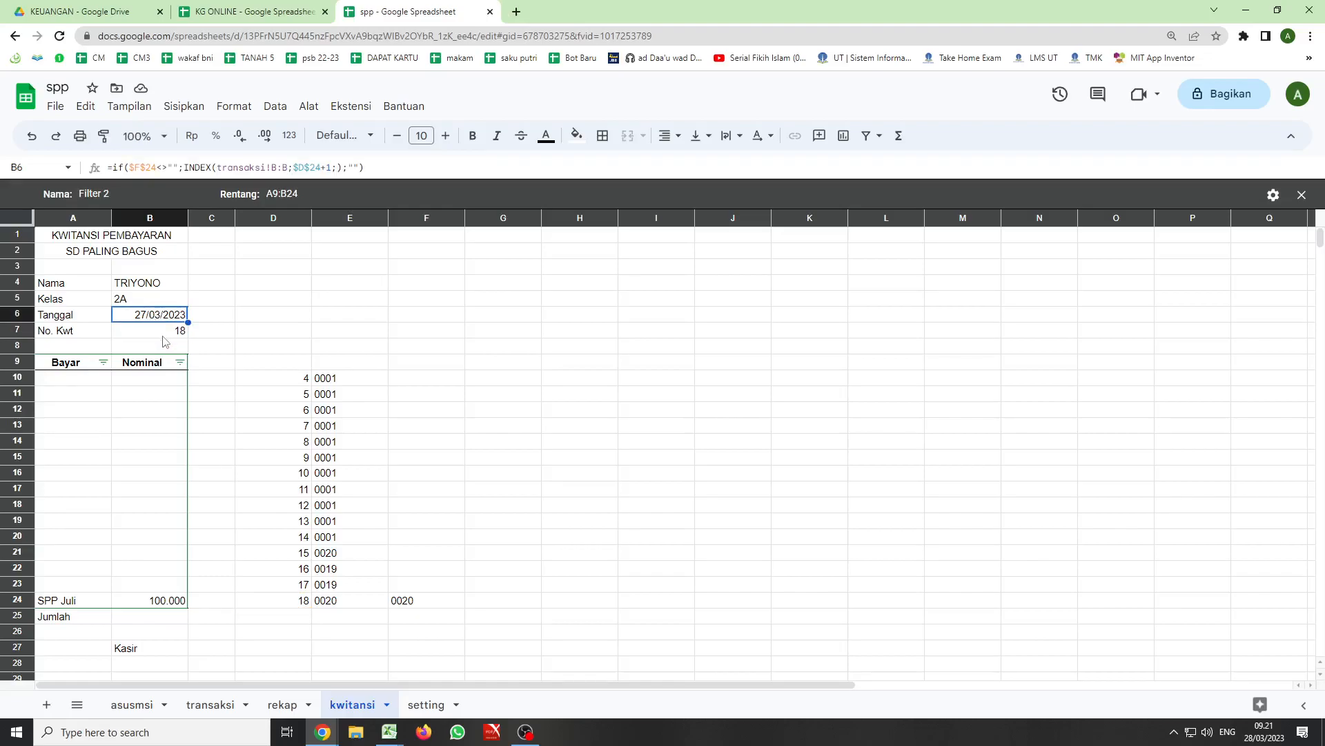
{"action": "left_click", "coordinate": [164, 334]}
{"action": "left_click", "coordinate": [115, 167]}
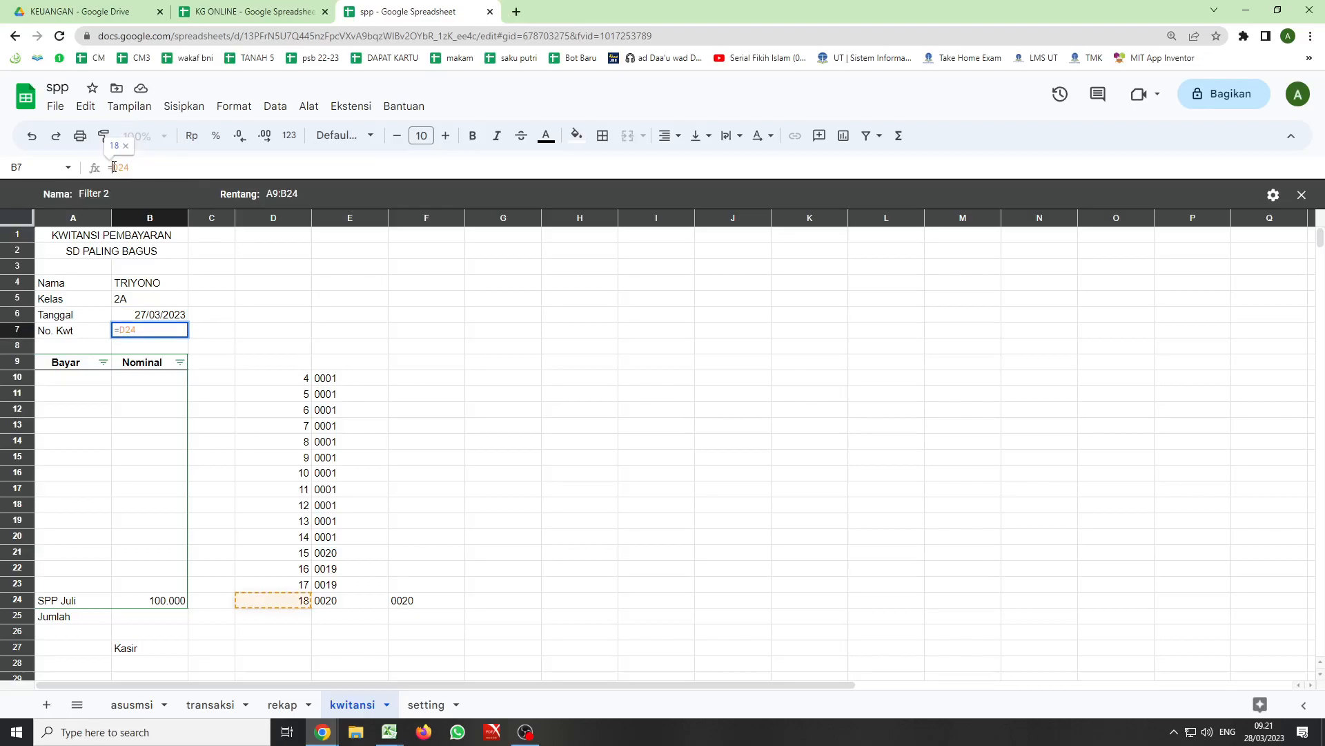
{"action": "type", "text": "b"}
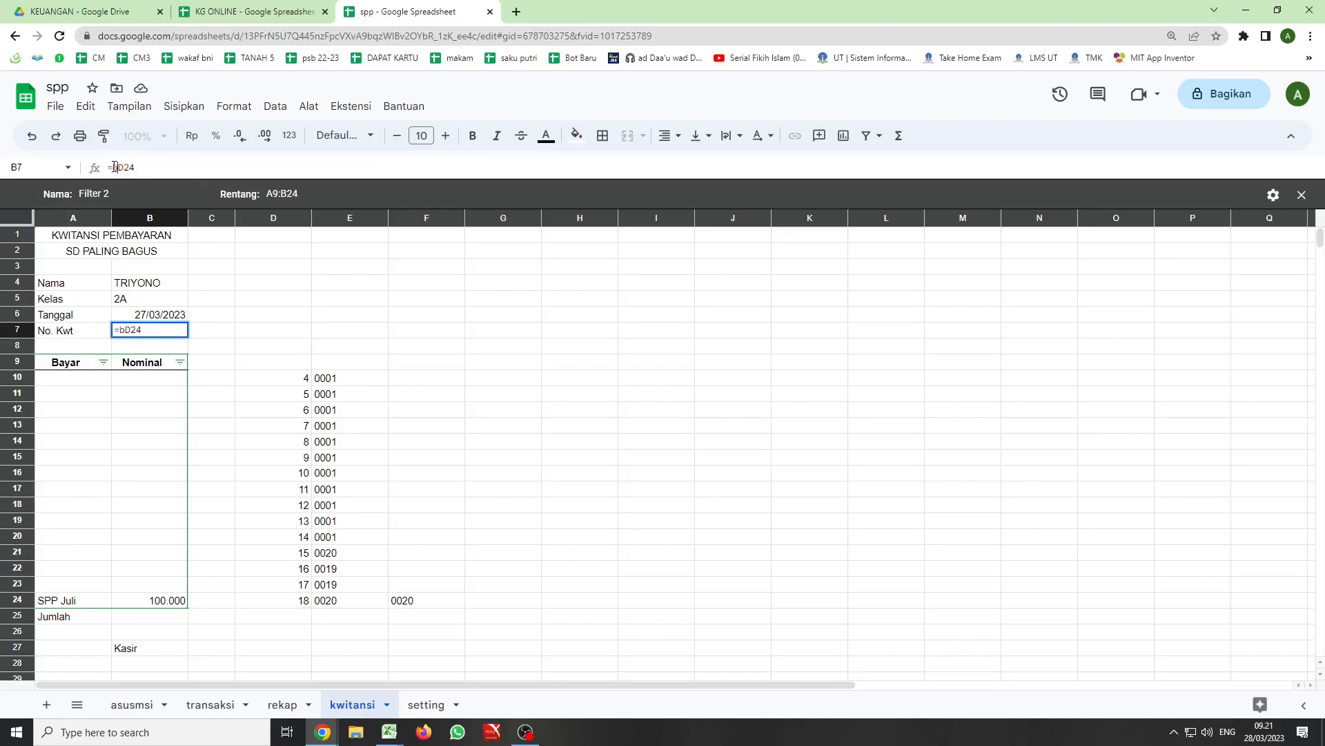
{"action": "type", "text": "6&"}
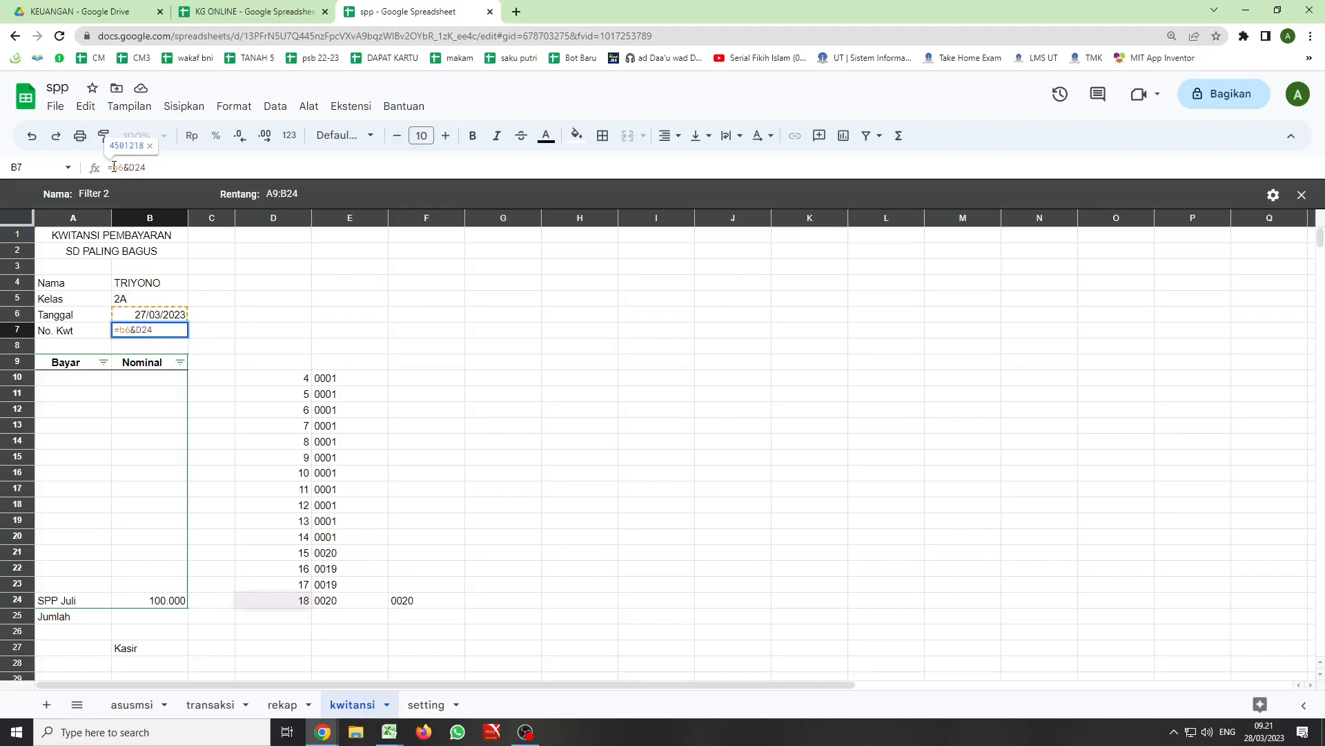
{"action": "type", "text": "\""}
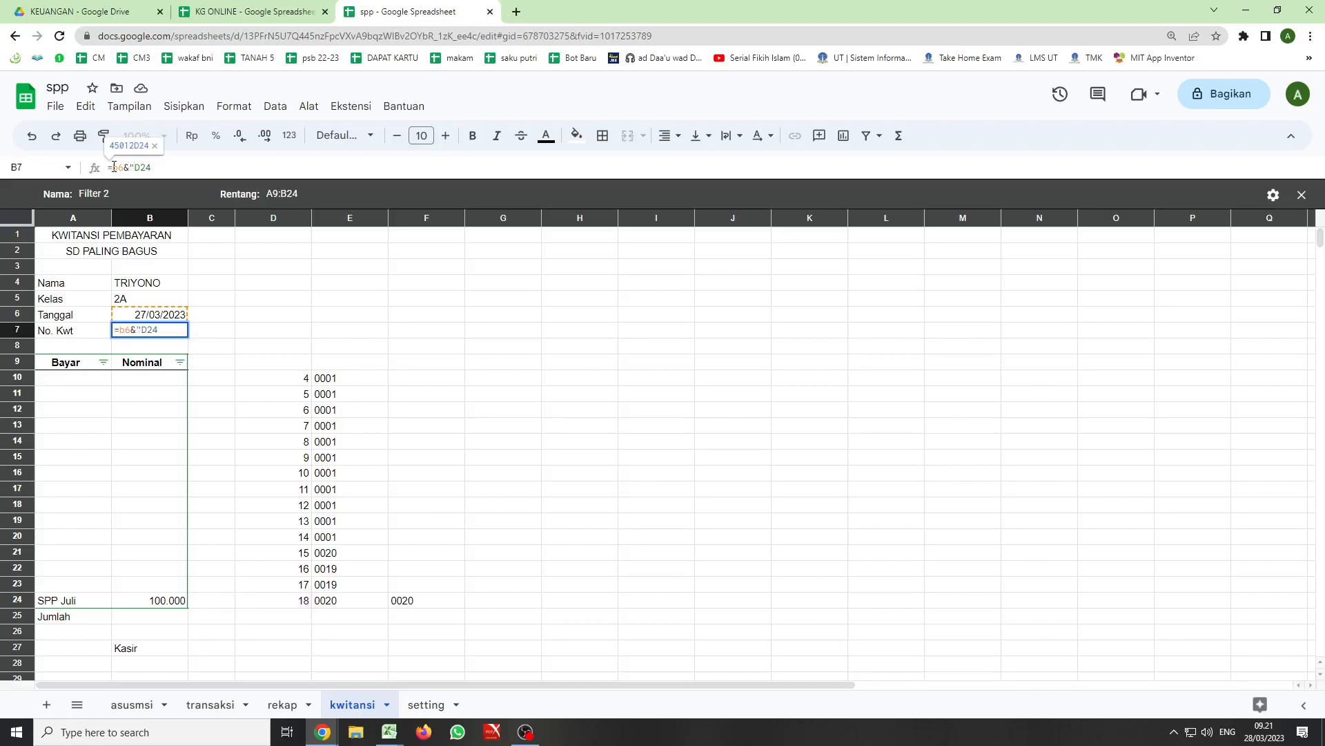
{"action": "type", "text": ".\""}
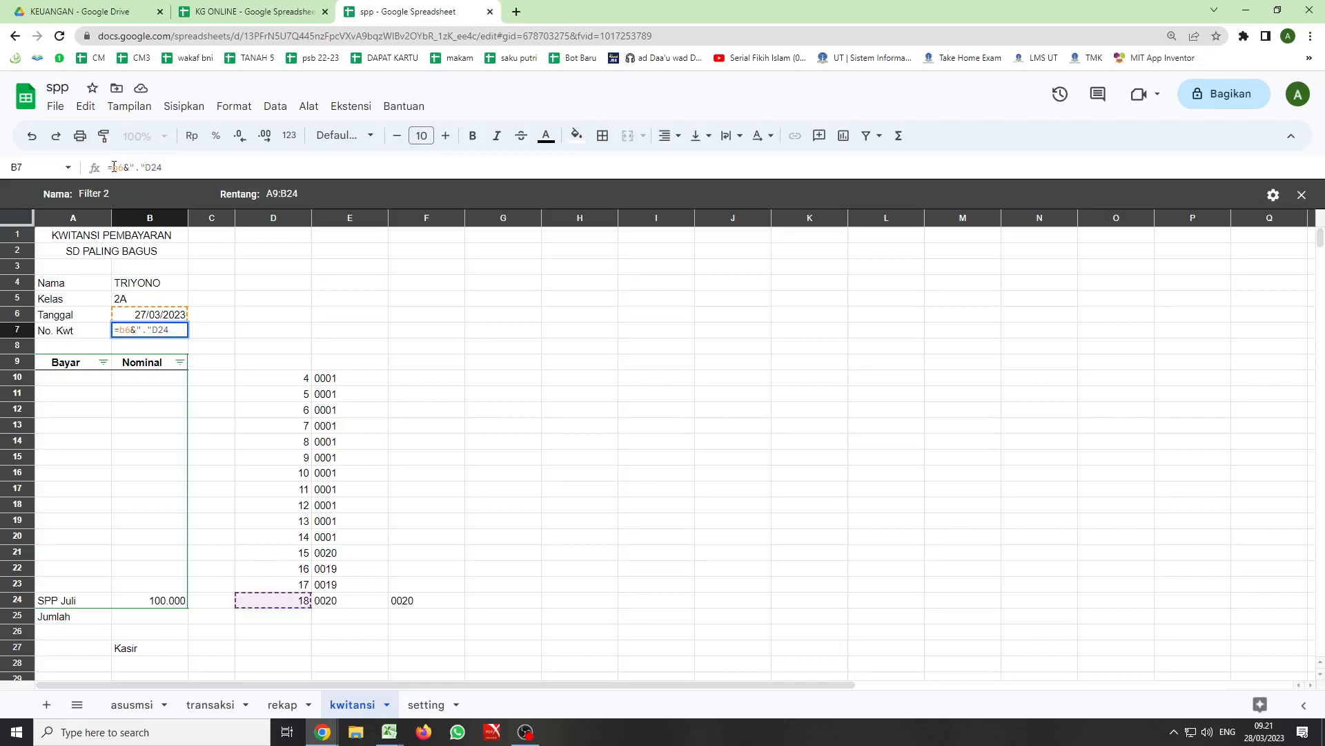
{"action": "type", "text": "&"}
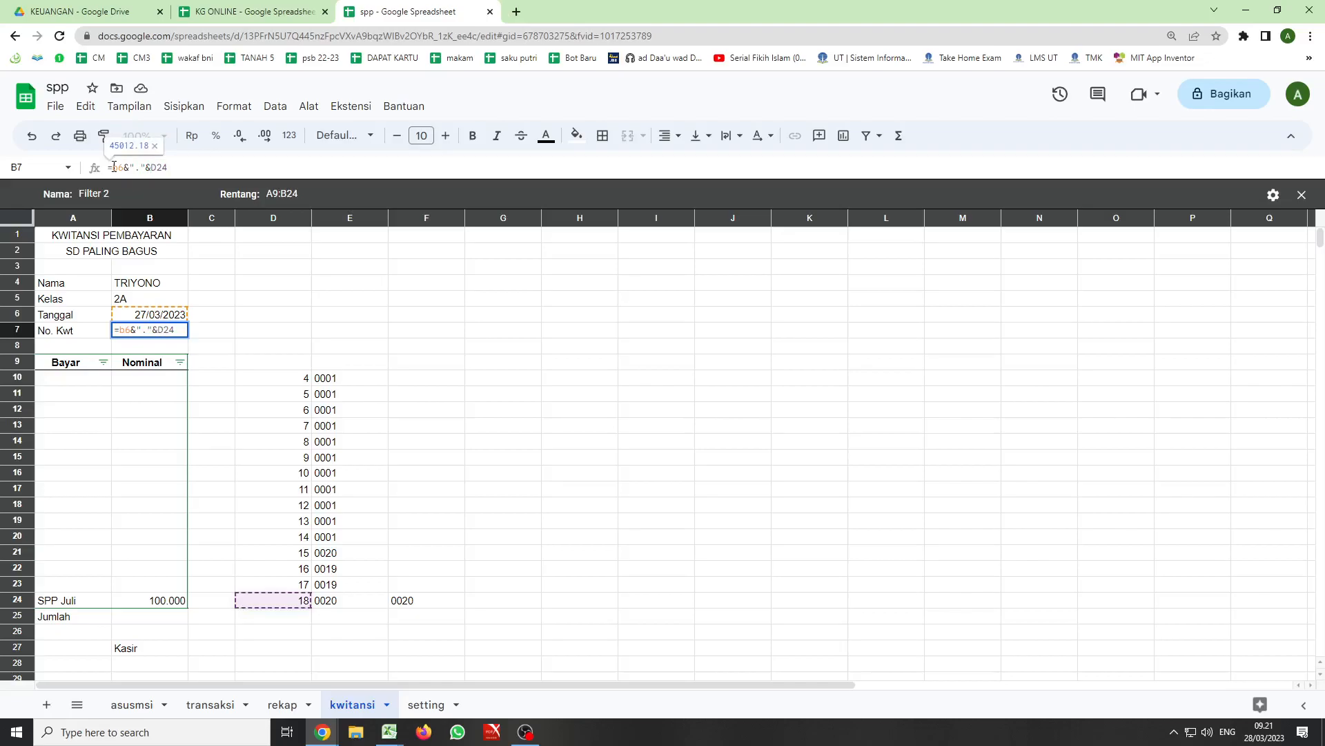
{"action": "key", "text": "Return"}
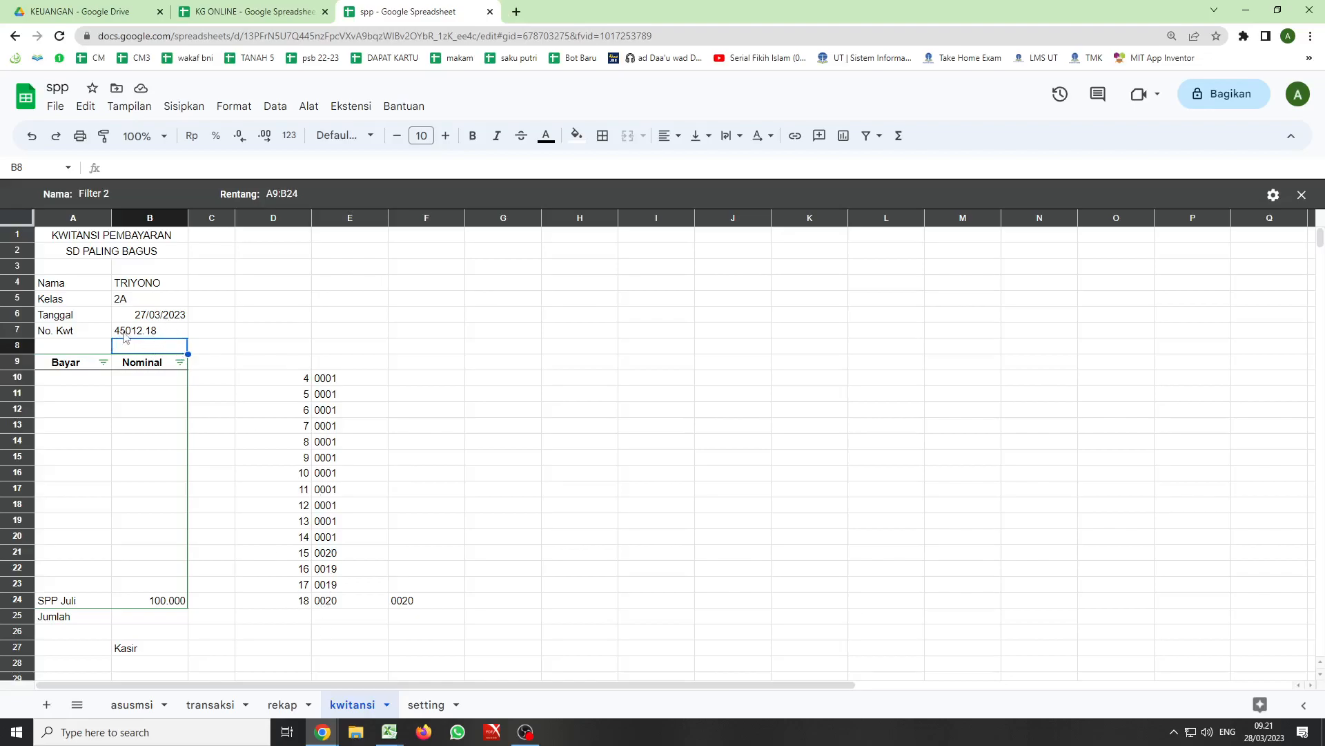
- Left-align the date in the Tanggal cell B6
{"action": "left_click", "coordinate": [155, 318]}
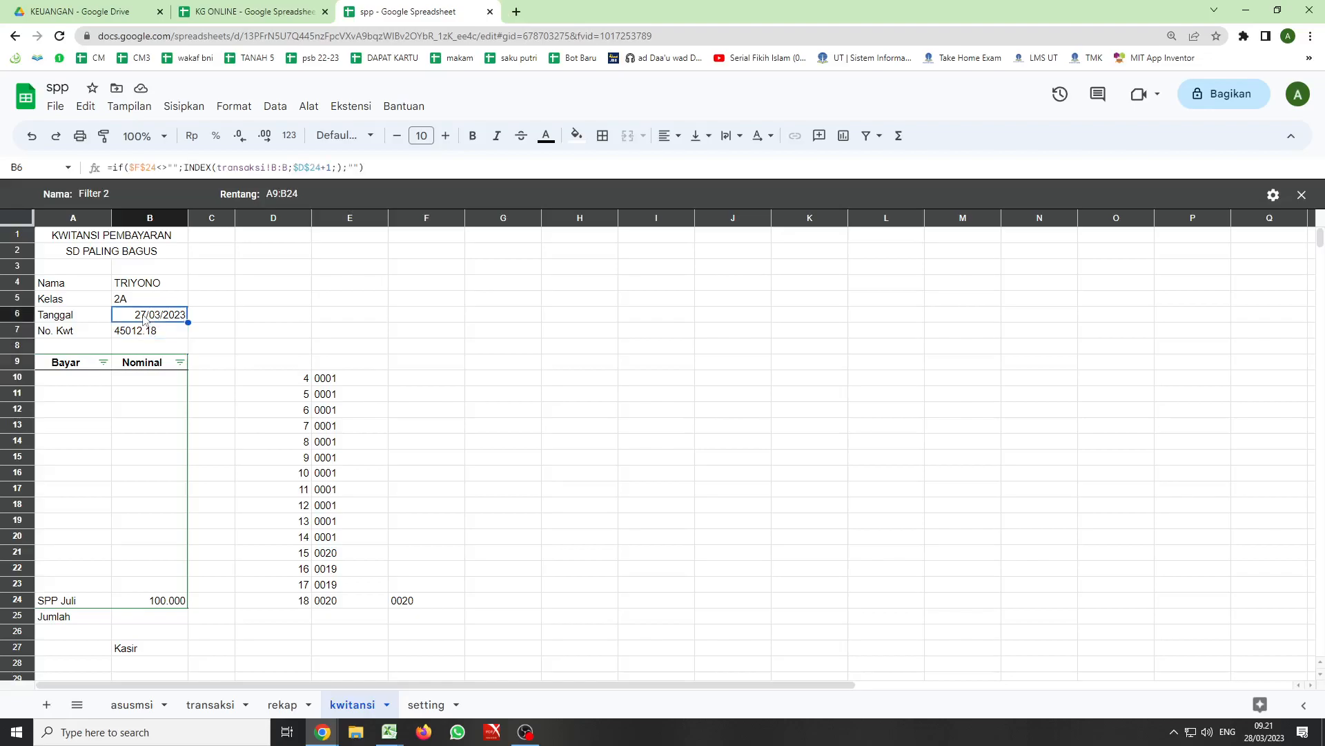
{"action": "left_click", "coordinate": [666, 135]}
{"action": "left_click", "coordinate": [670, 165]}
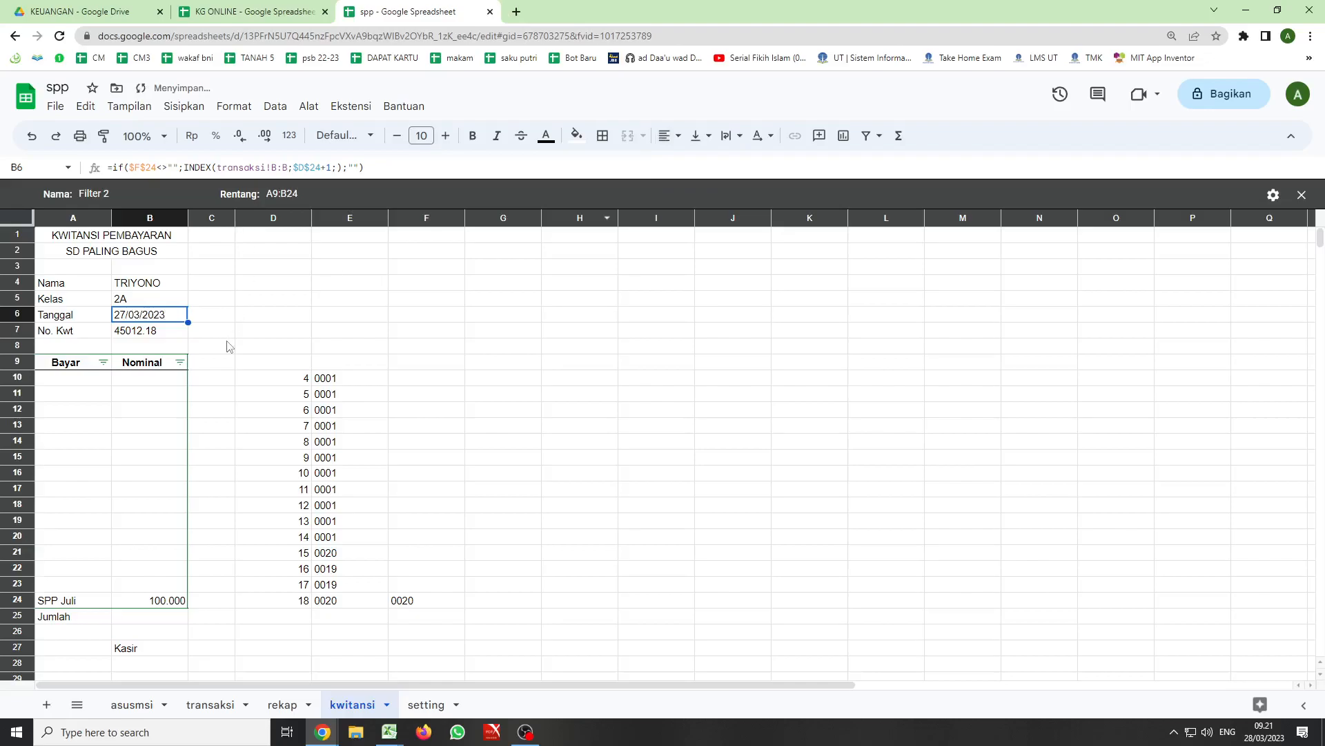
- Copy the Kelas formula from B5 into cell B29 below the Kasir label
{"action": "scroll", "coordinate": [234, 406], "scroll_direction": "down", "scroll_amount": 1}
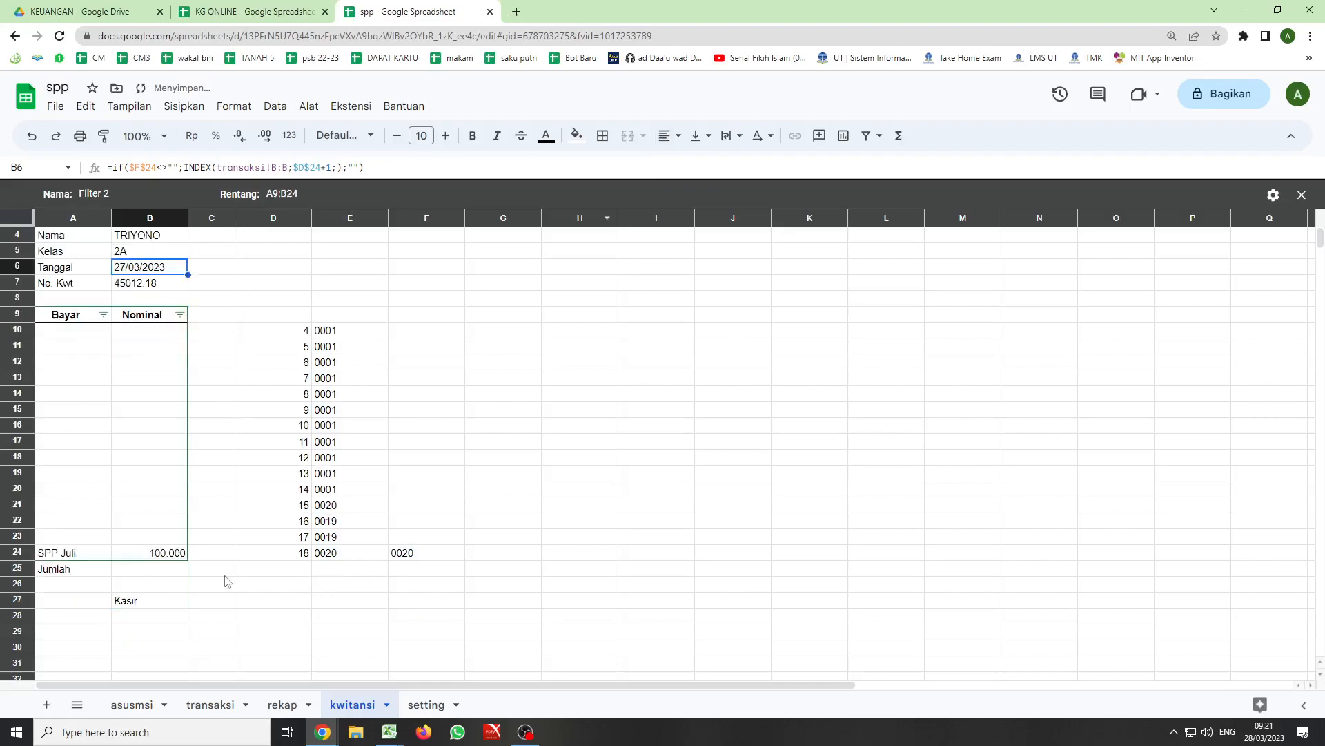
{"action": "left_click", "coordinate": [125, 626]}
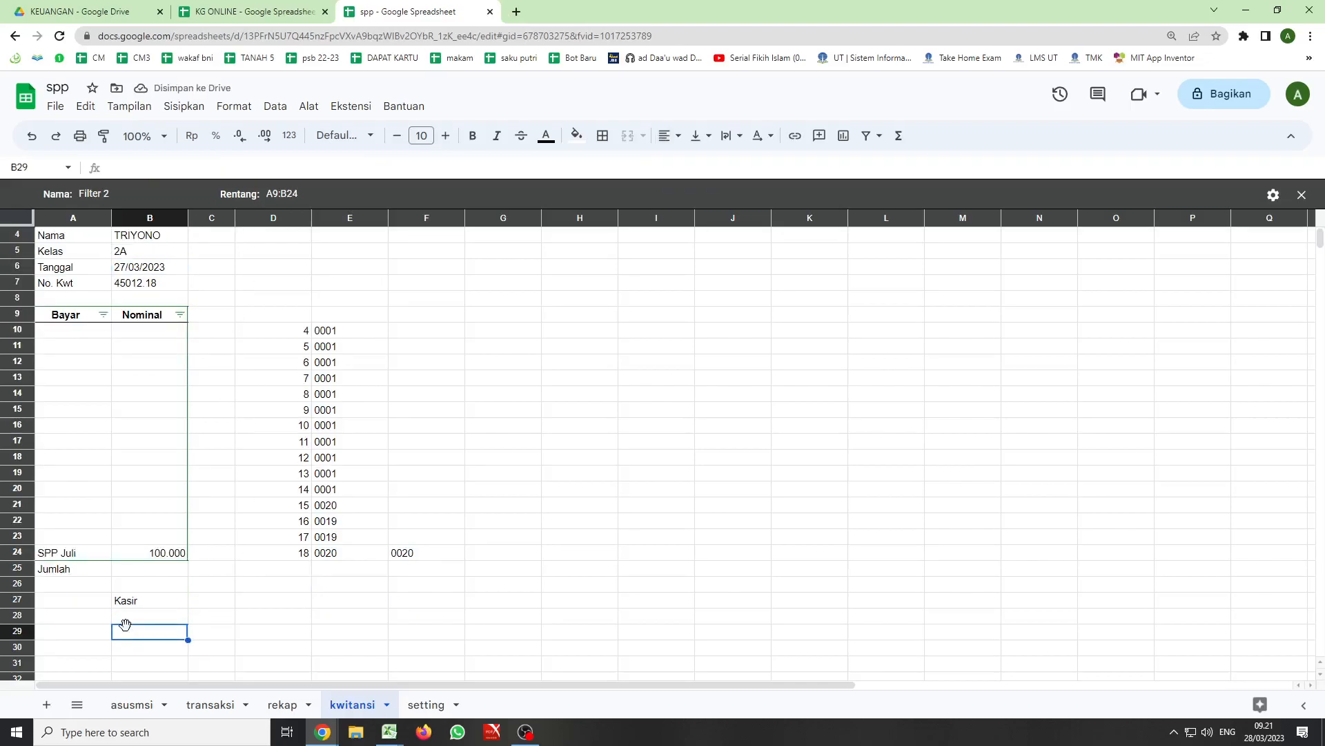
{"action": "left_click", "coordinate": [133, 255]}
{"action": "key", "text": "ctrl+c"}
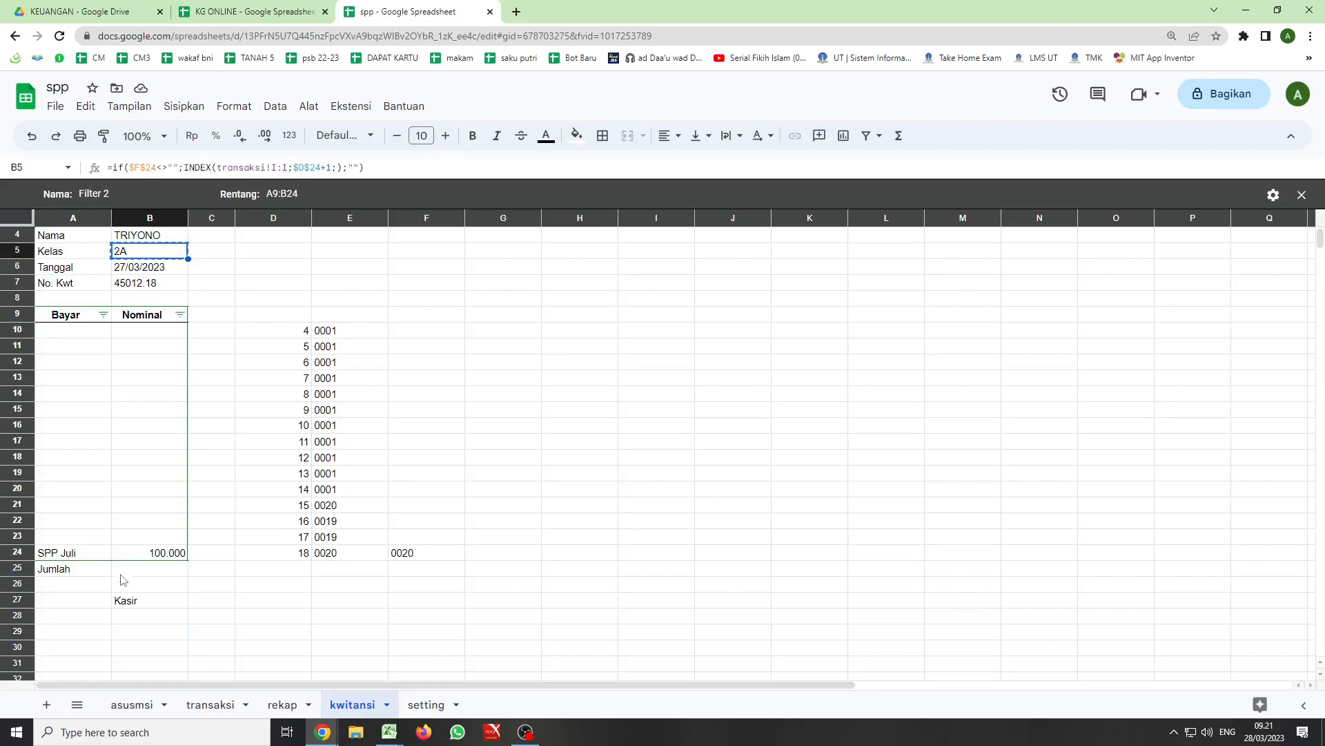
{"action": "left_click", "coordinate": [128, 634]}
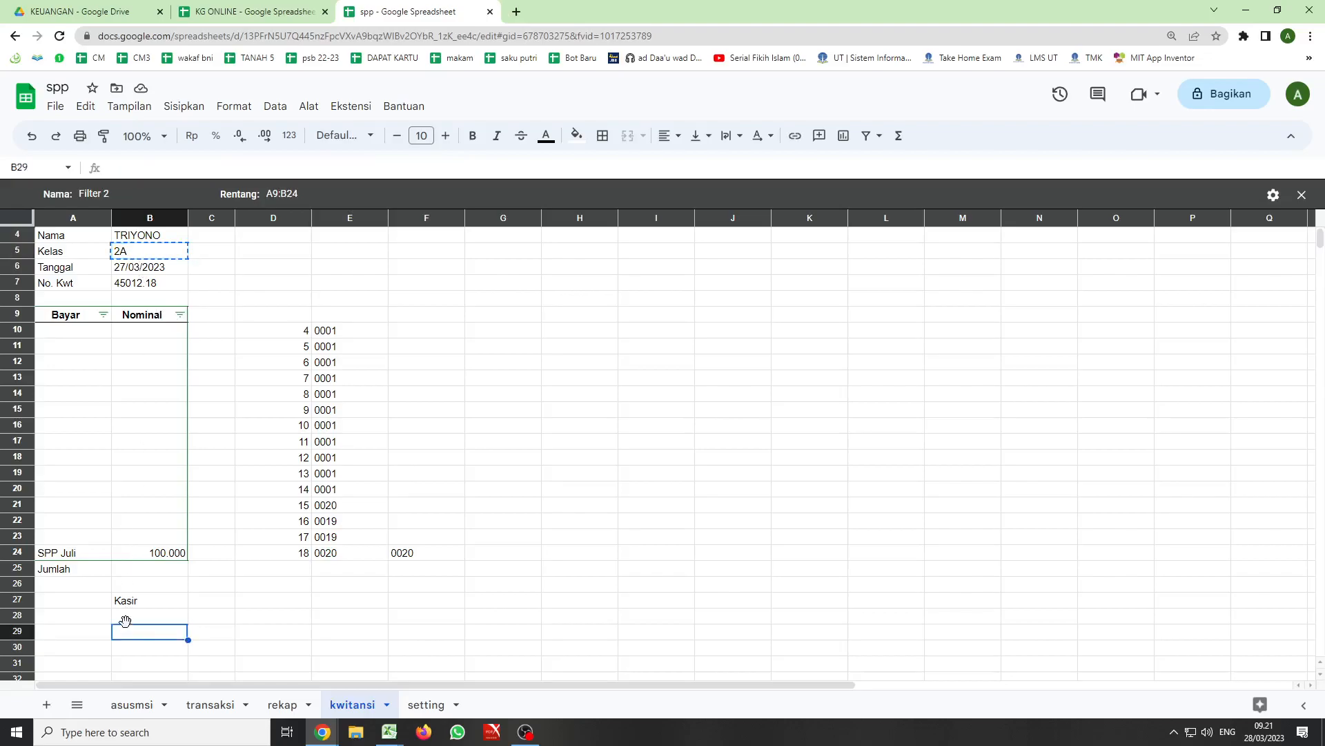
{"action": "key", "text": "ctrl+v"}
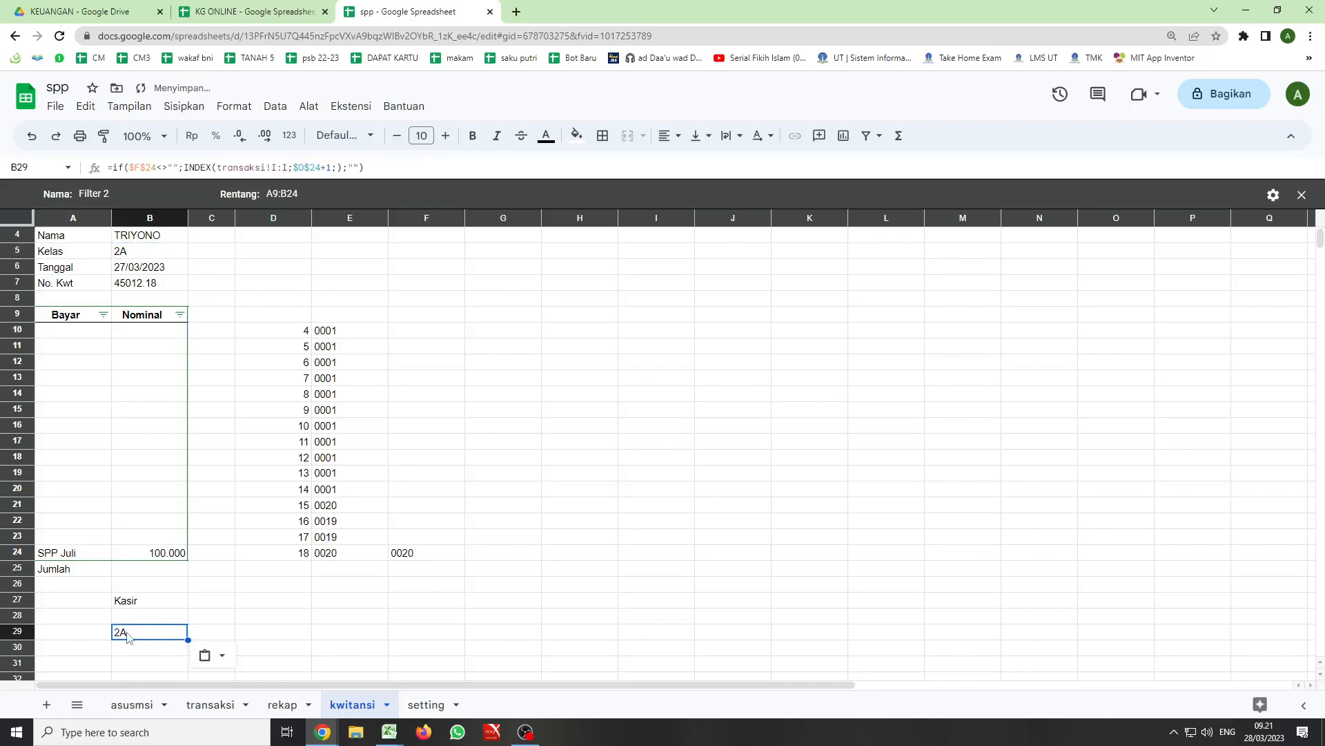
- Change the INDEX reference in the cashier cell B29 to the Penerima column, transaksi!K:K
{"action": "left_click_drag", "start_coordinate": [218, 168], "coordinate": [288, 169]}
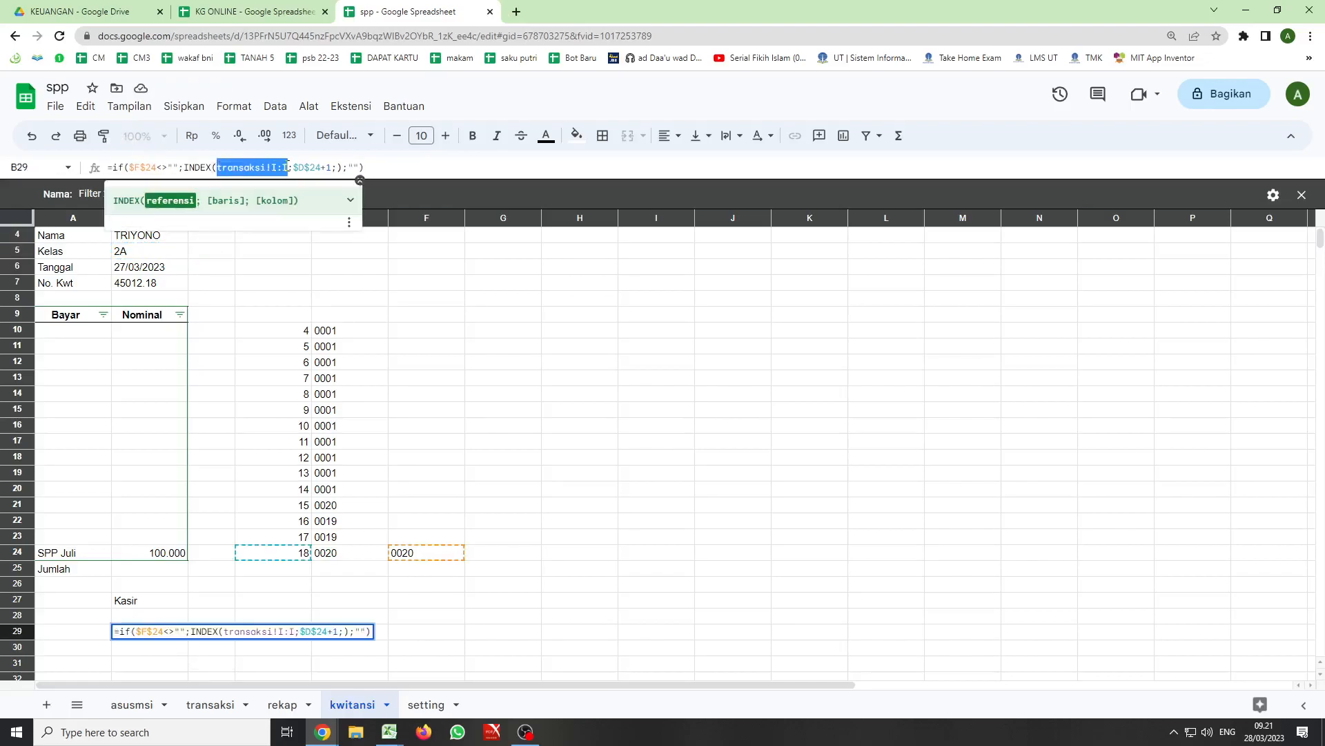
{"action": "key", "text": "BackSpace"}
{"action": "left_click", "coordinate": [231, 703]}
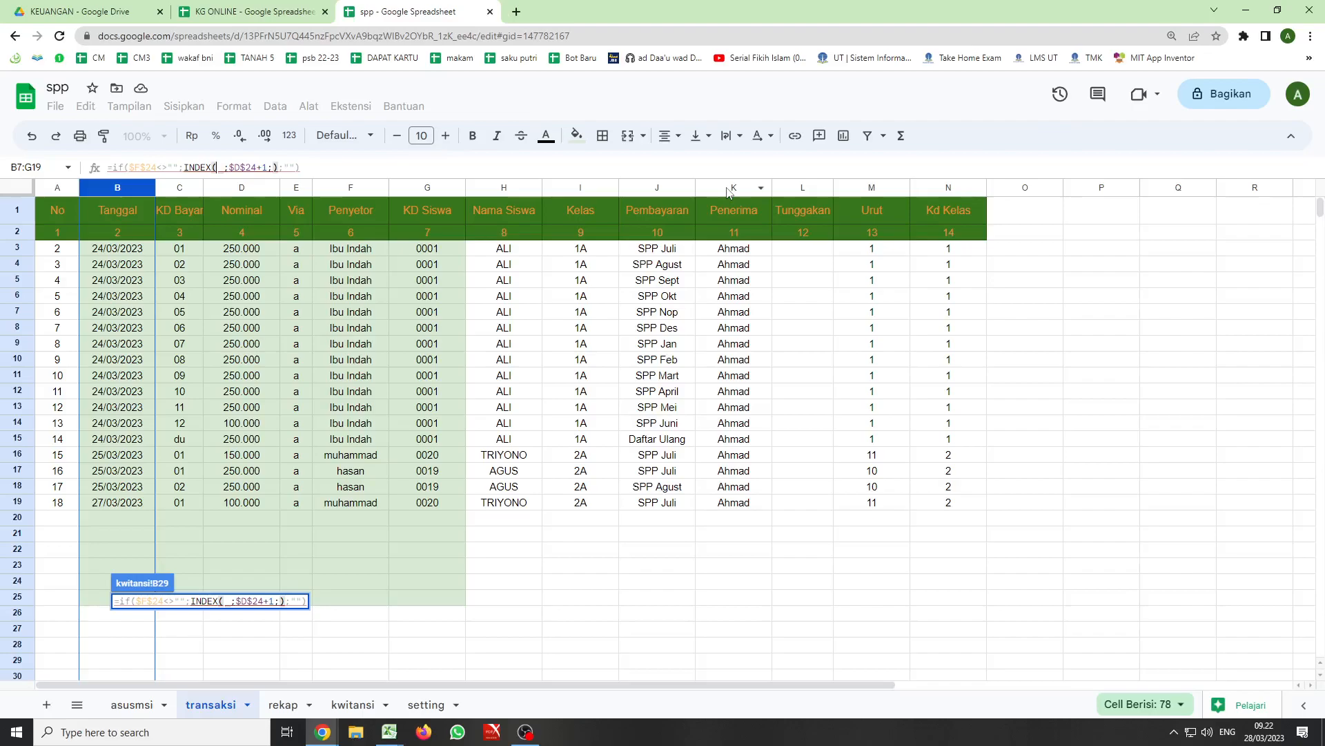
{"action": "left_click", "coordinate": [727, 189]}
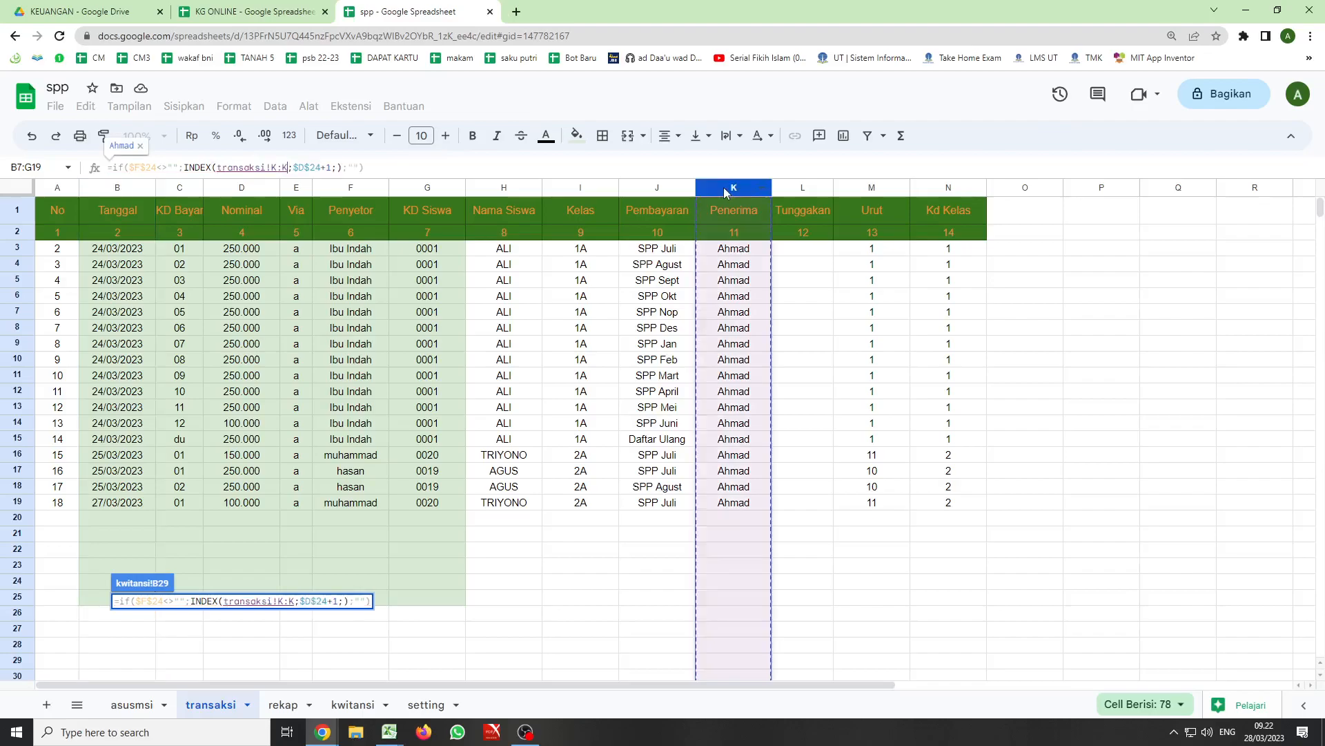
{"action": "key", "text": "Return"}
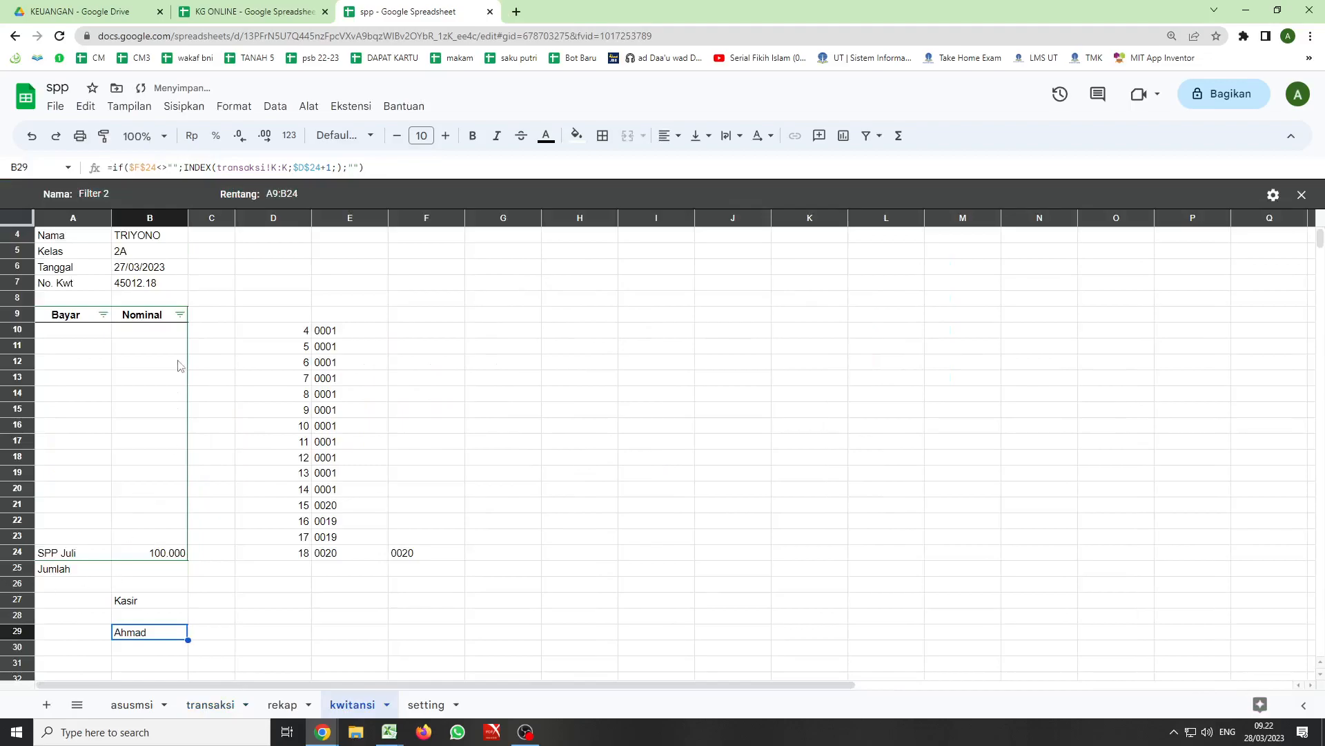
- Set the Via code of the latest transaction in transaksi E19 to "ad" and check the cashier shown on the kwitansi sheet
{"action": "left_click", "coordinate": [205, 706]}
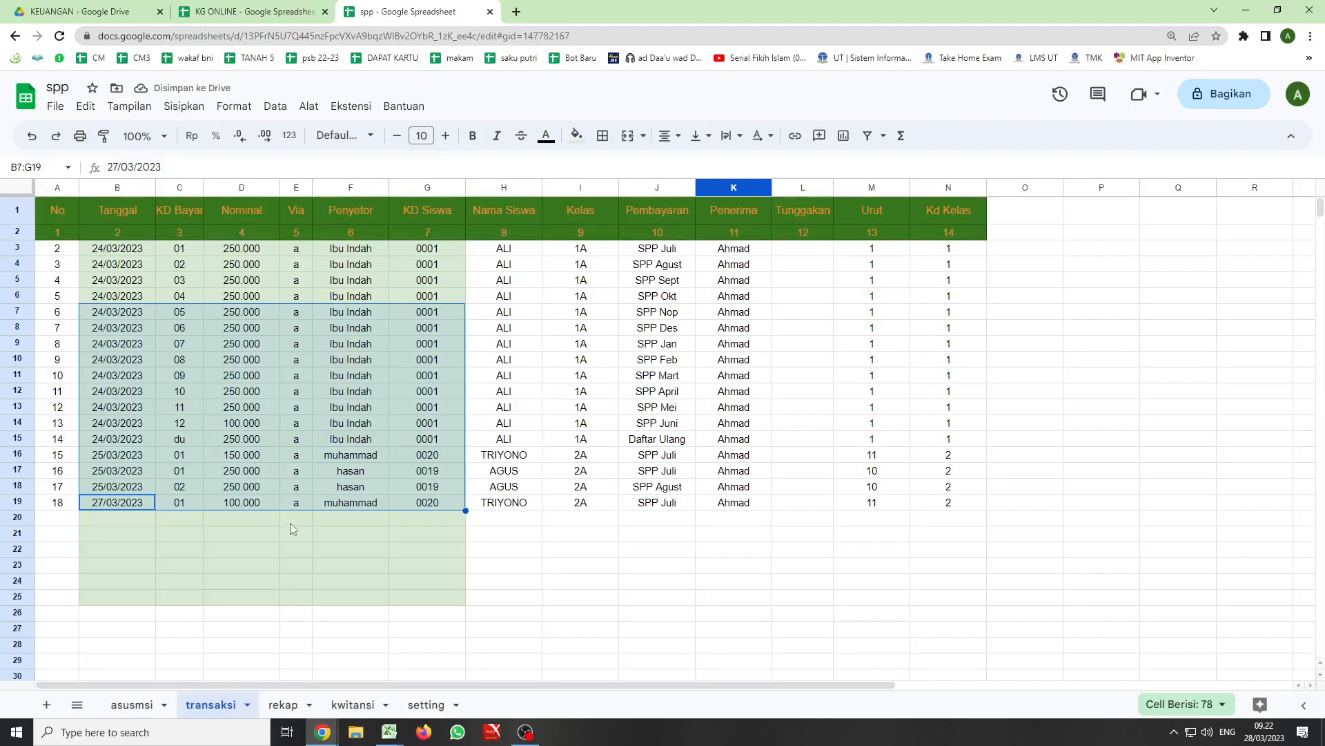
{"action": "left_click", "coordinate": [354, 704]}
{"action": "left_click", "coordinate": [416, 707]}
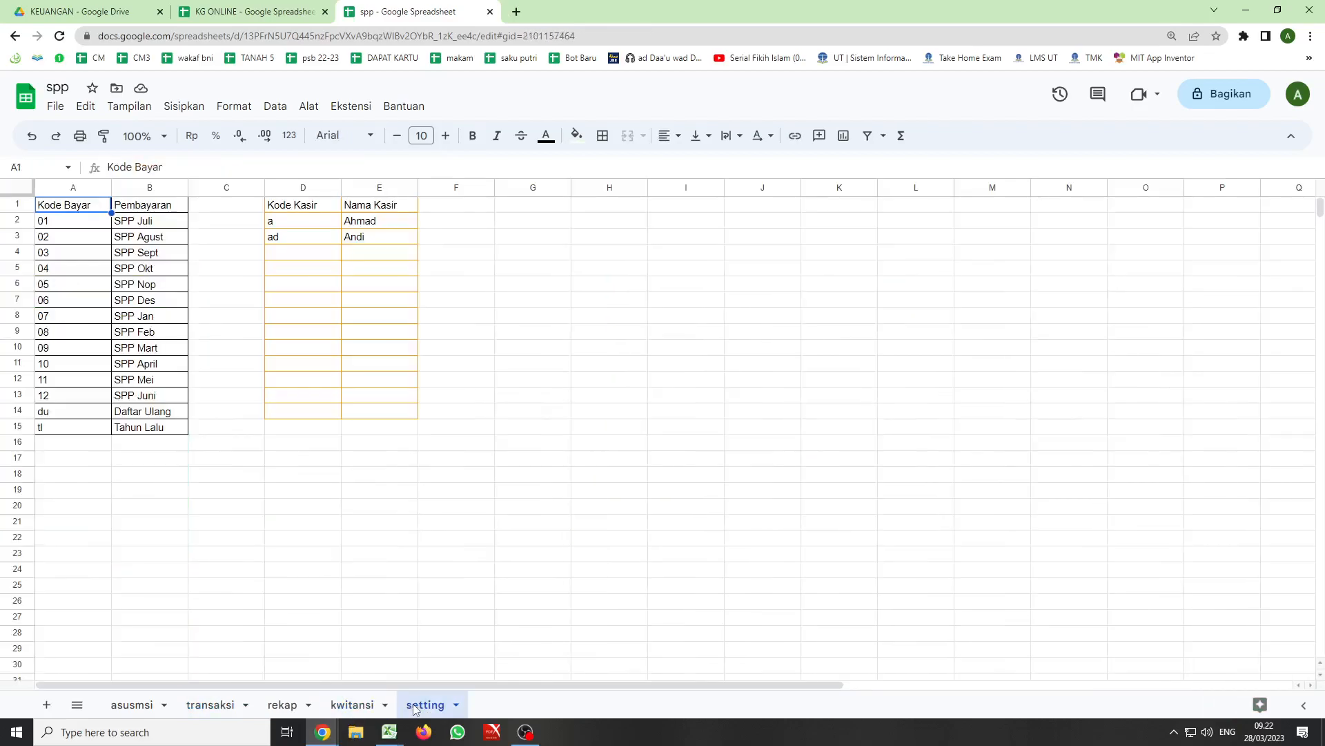
{"action": "left_click", "coordinate": [223, 709]}
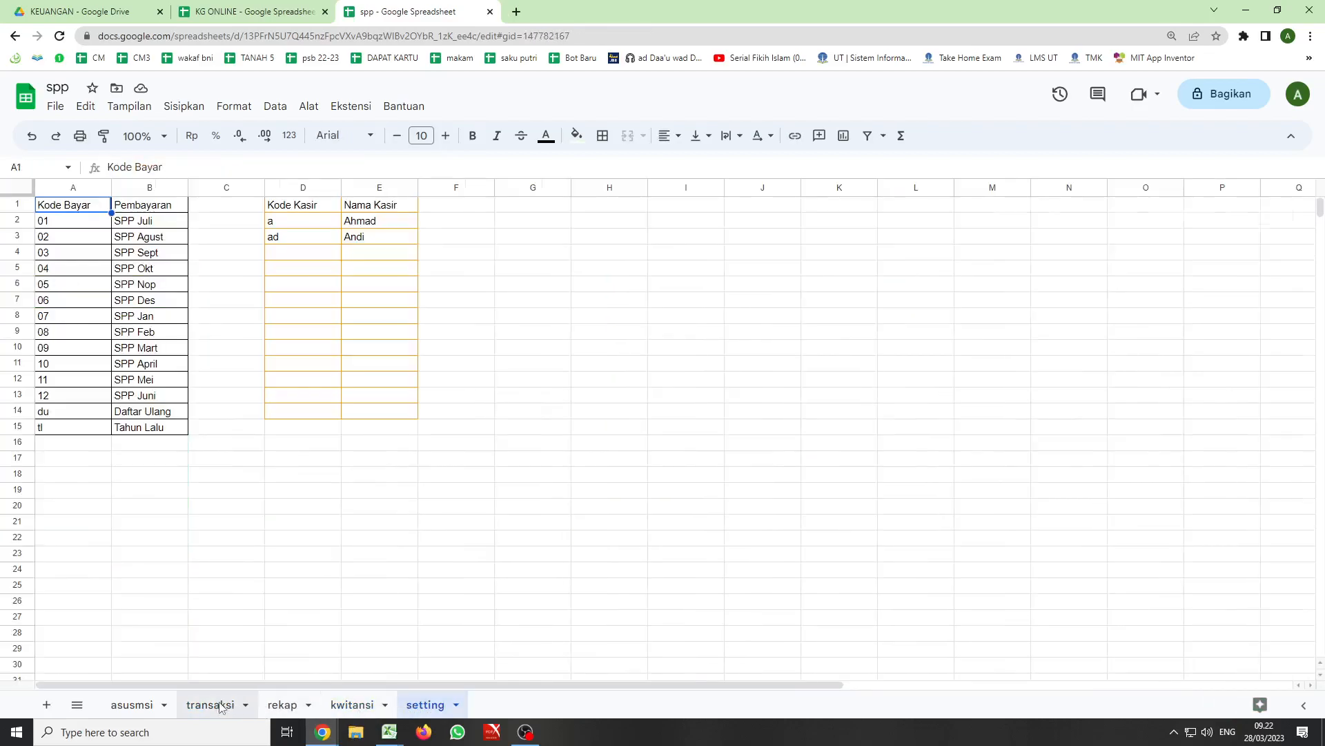
{"action": "left_click", "coordinate": [301, 504]}
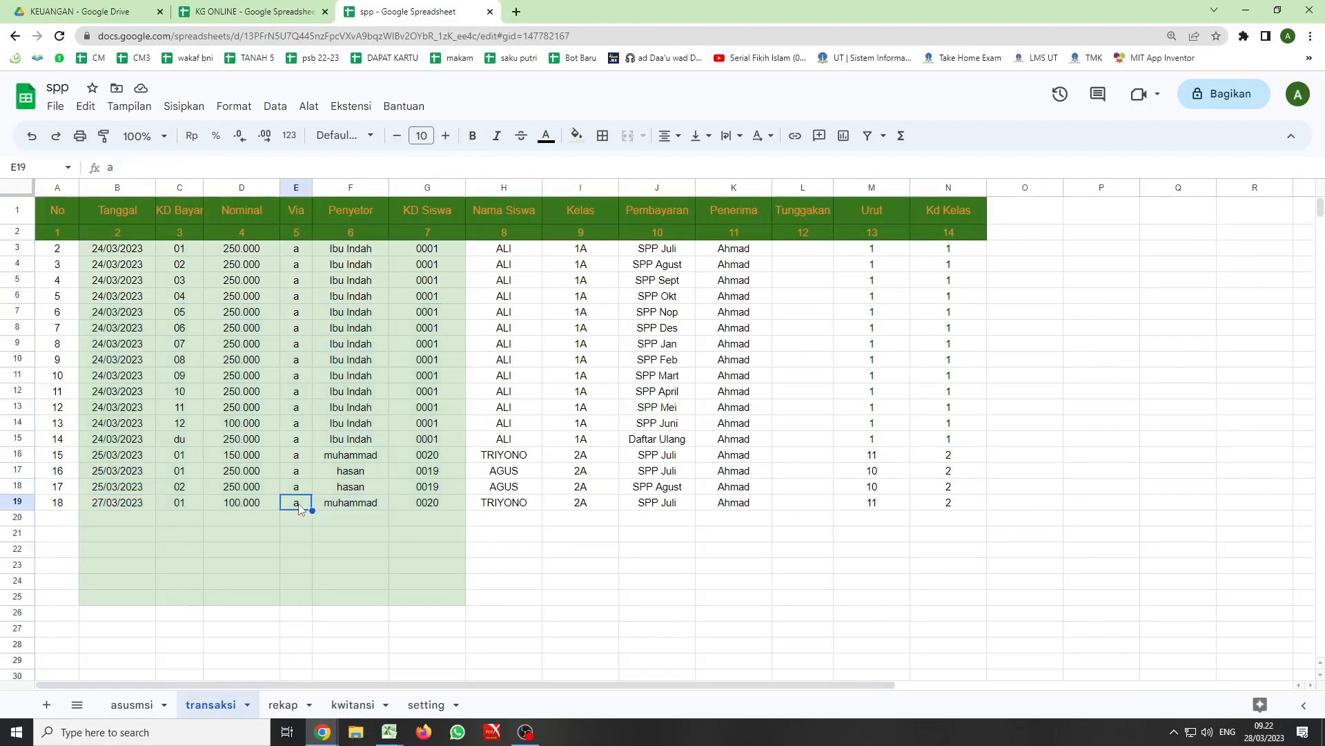
{"action": "type", "text": "ad"}
{"action": "left_click", "coordinate": [307, 547]}
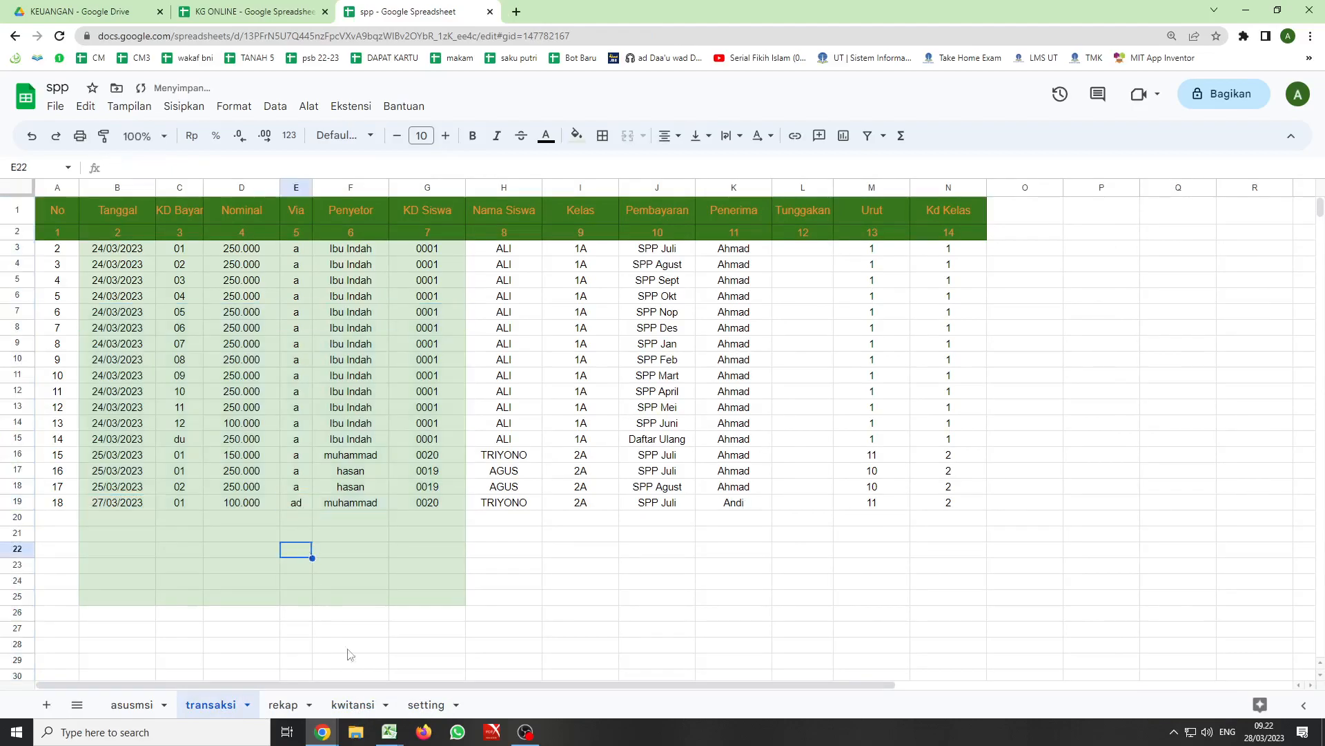
{"action": "left_click", "coordinate": [352, 705]}
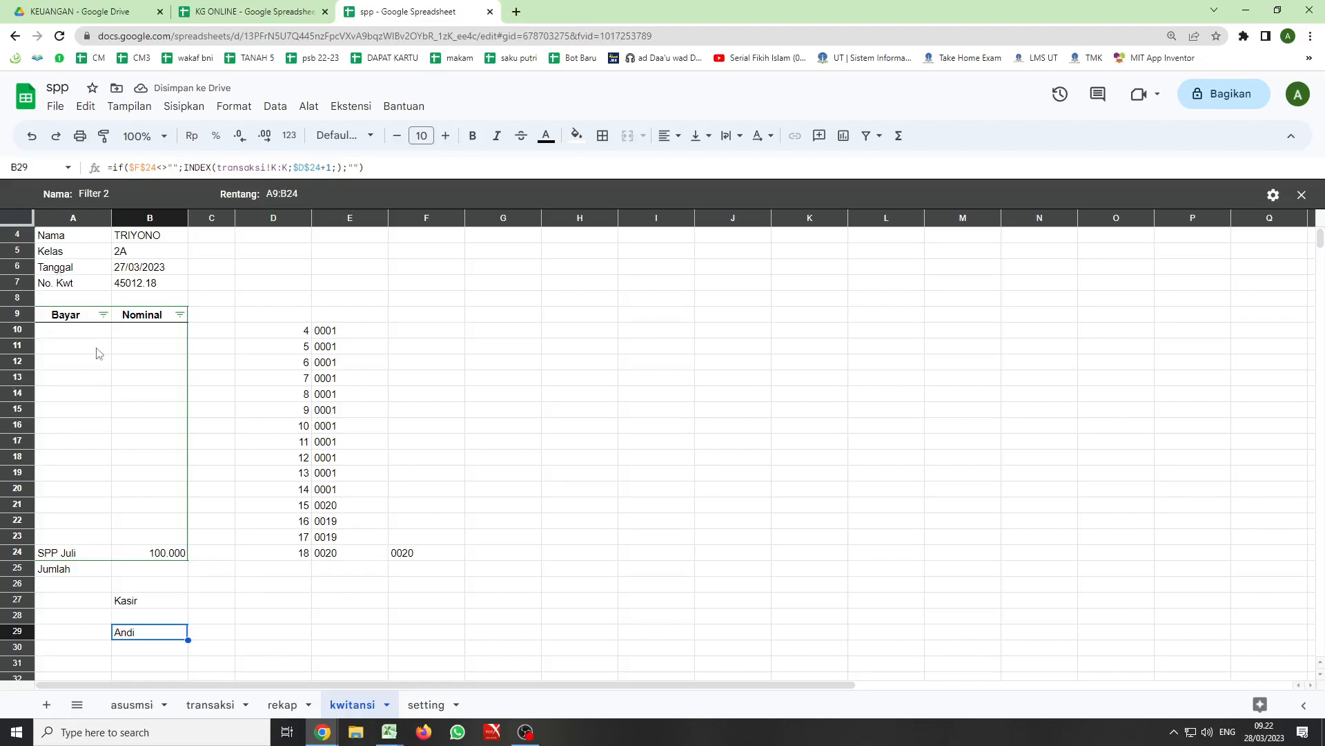
- Start recording a new macro with absolute references from the transaksi sheet
{"action": "left_click", "coordinate": [211, 705]}
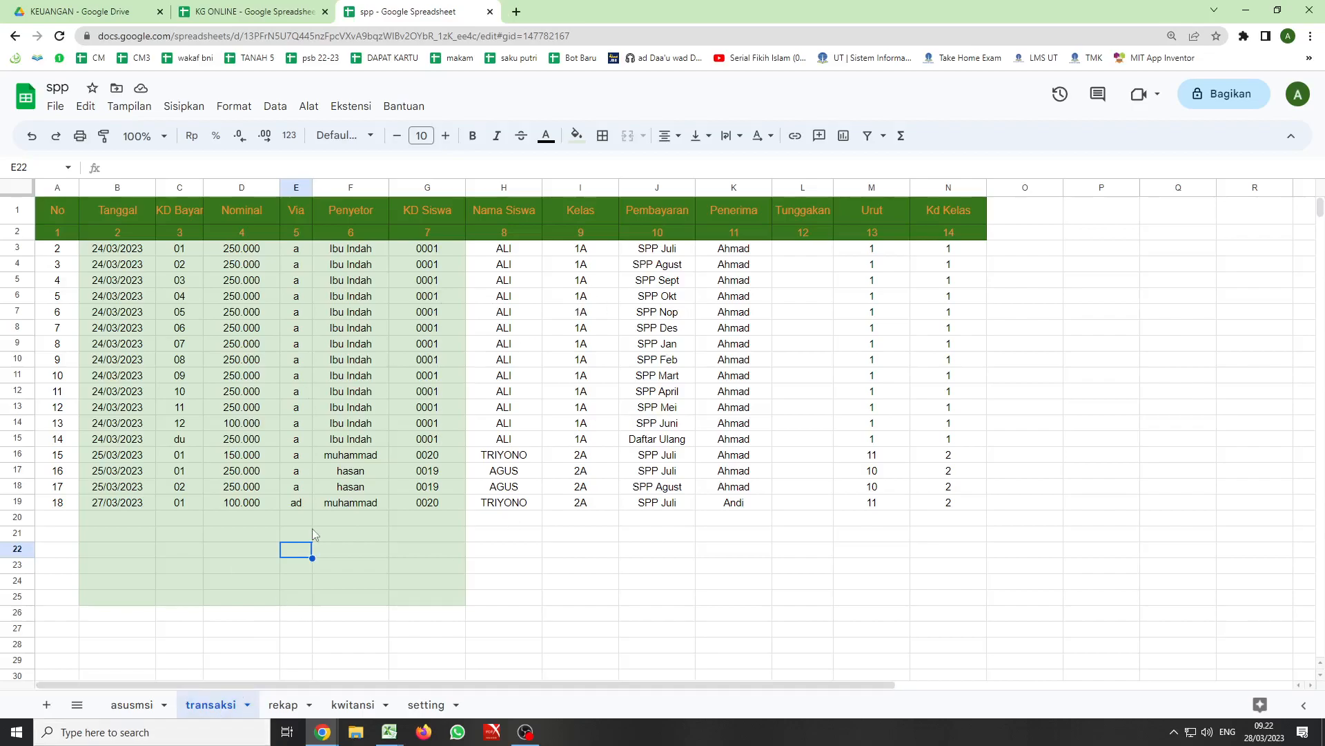
{"action": "left_click", "coordinate": [352, 704]}
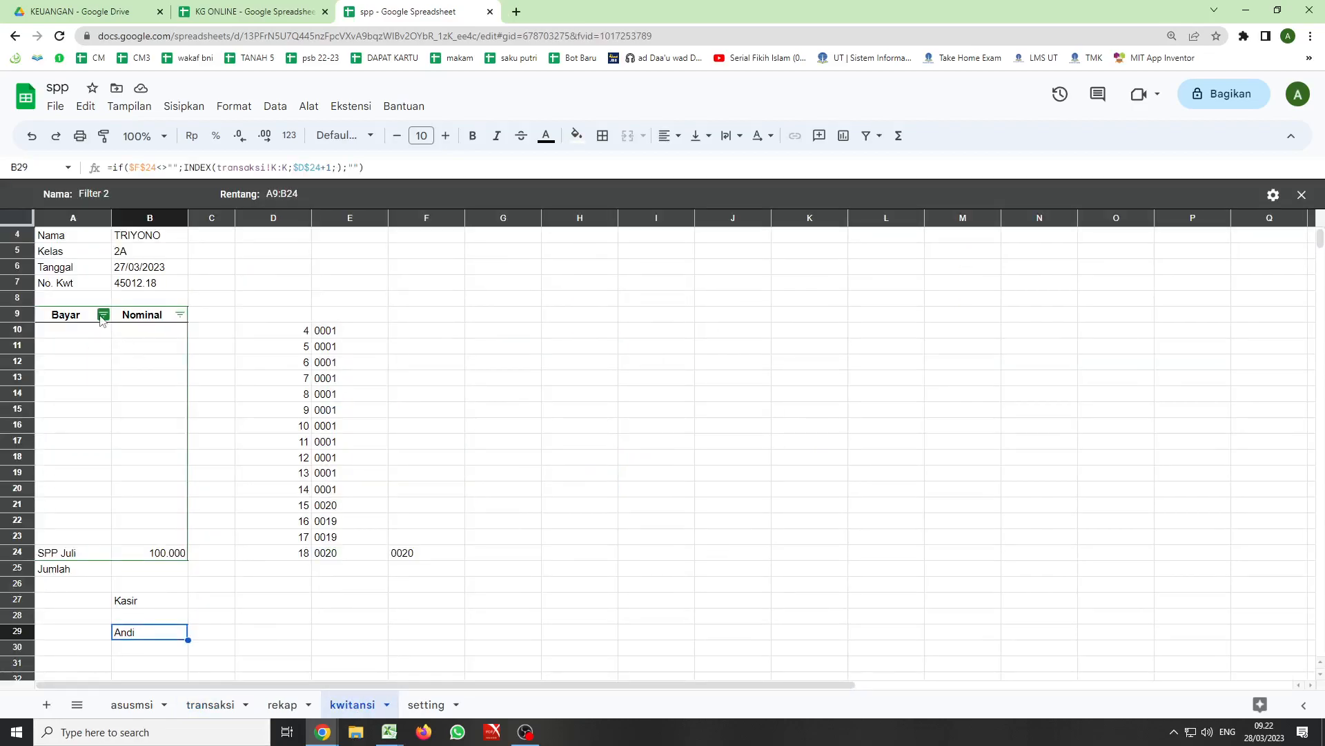
{"action": "left_click", "coordinate": [210, 704]}
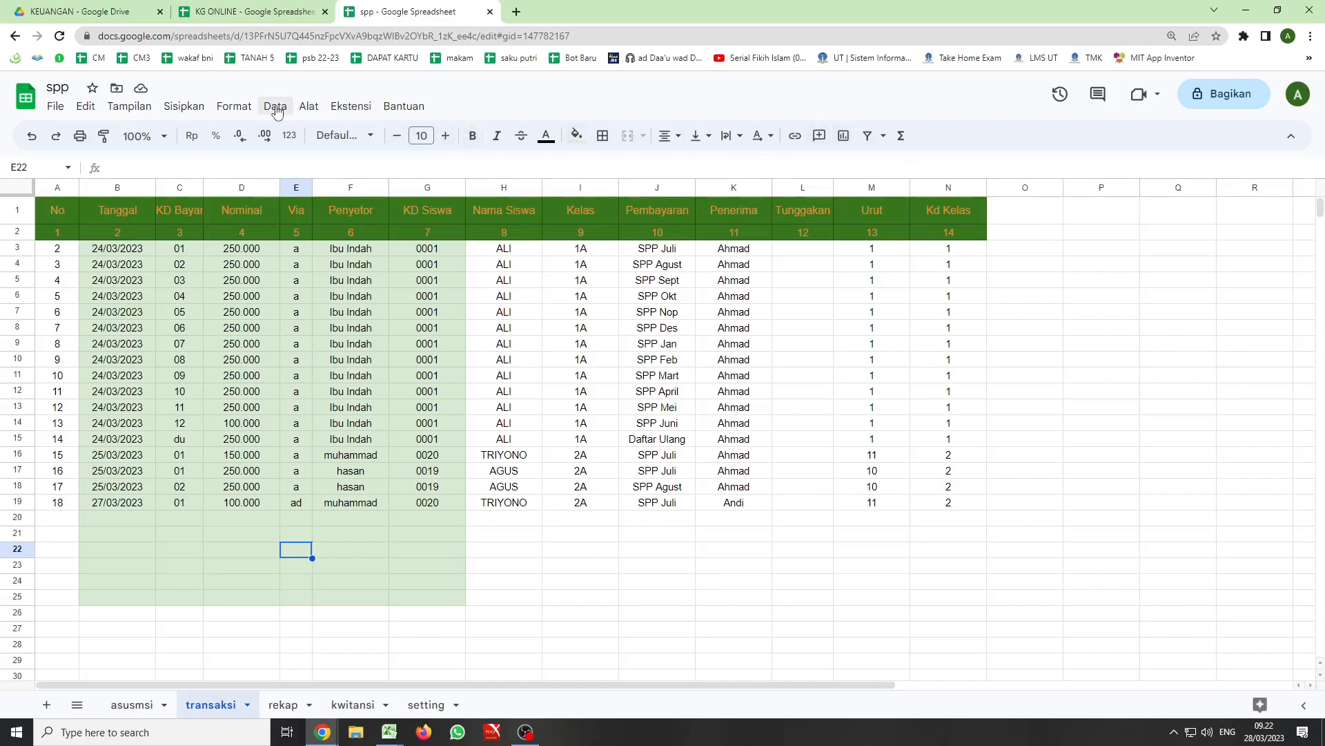
{"action": "left_click", "coordinate": [349, 111]}
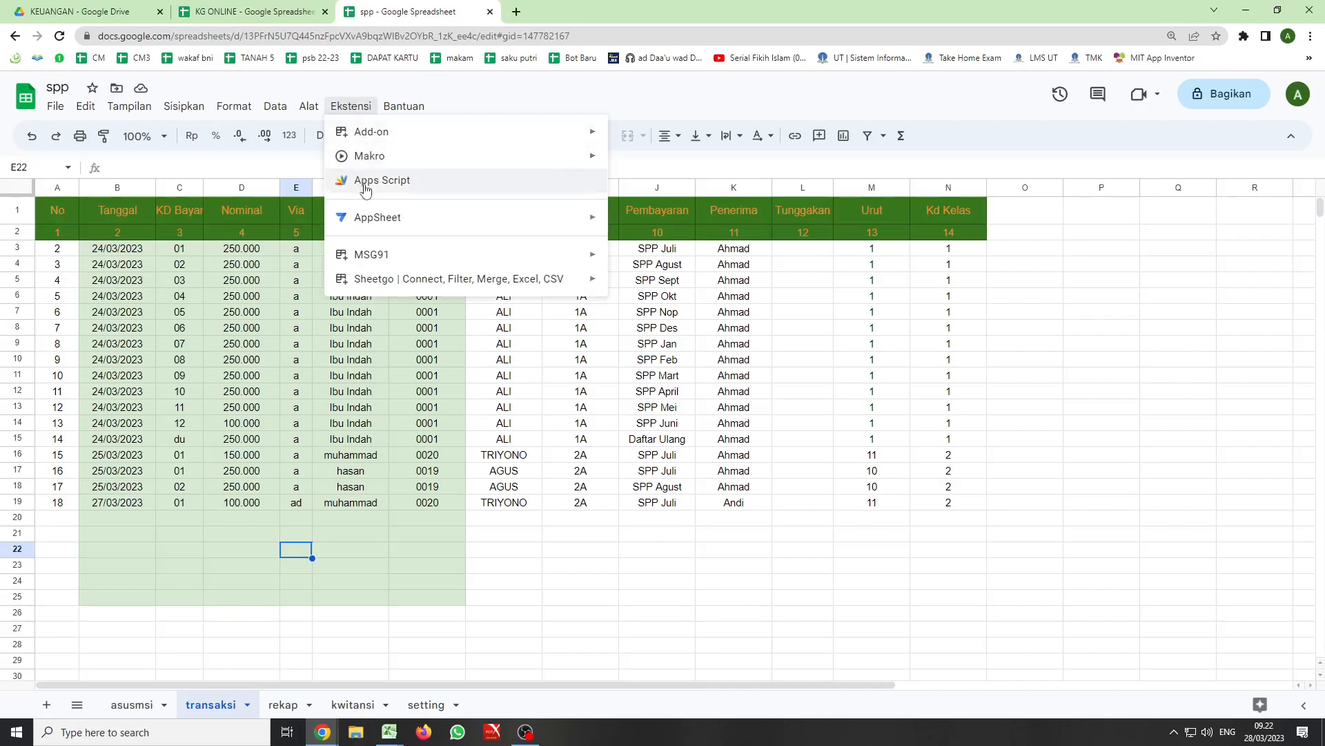
{"action": "mouse_move", "coordinate": [374, 162]}
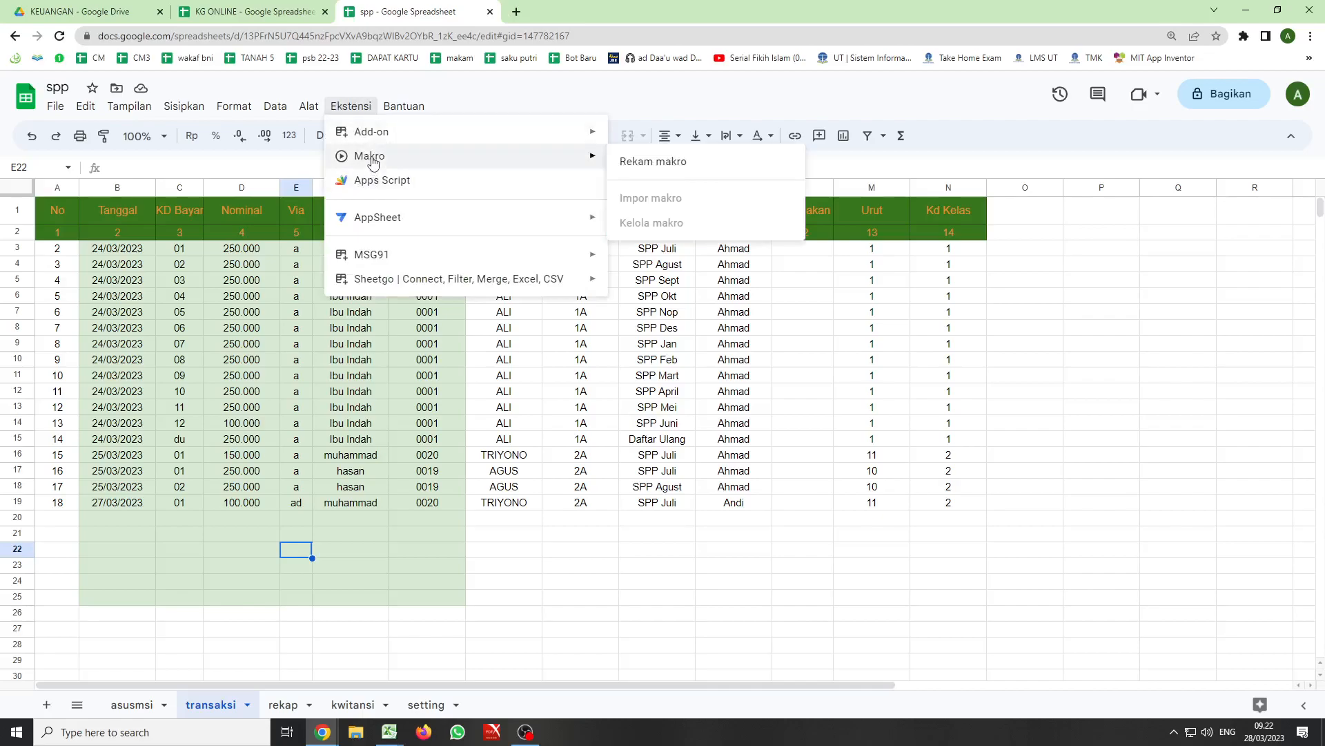
{"action": "left_click", "coordinate": [641, 163]}
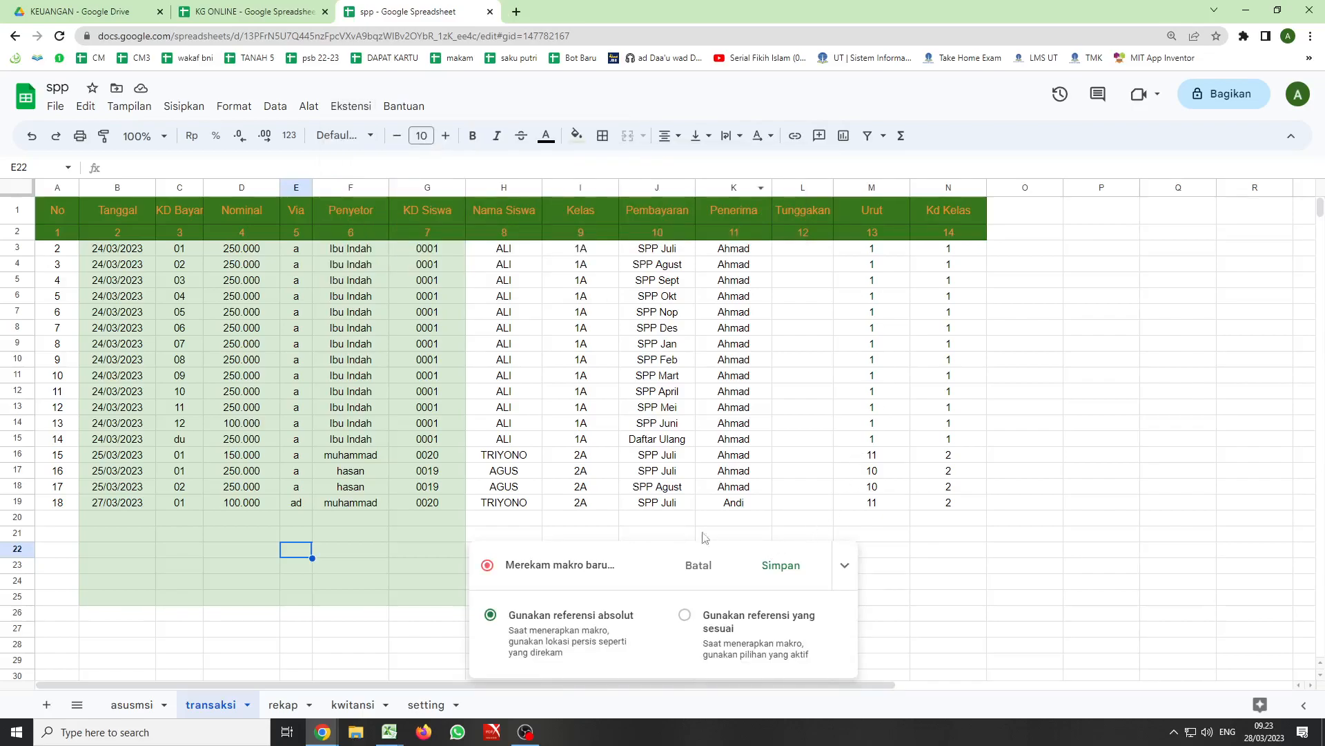
- Record activating the kwitansi sheet and set the Bayar column's filter condition to Tidak kosong
{"action": "left_click", "coordinate": [353, 705]}
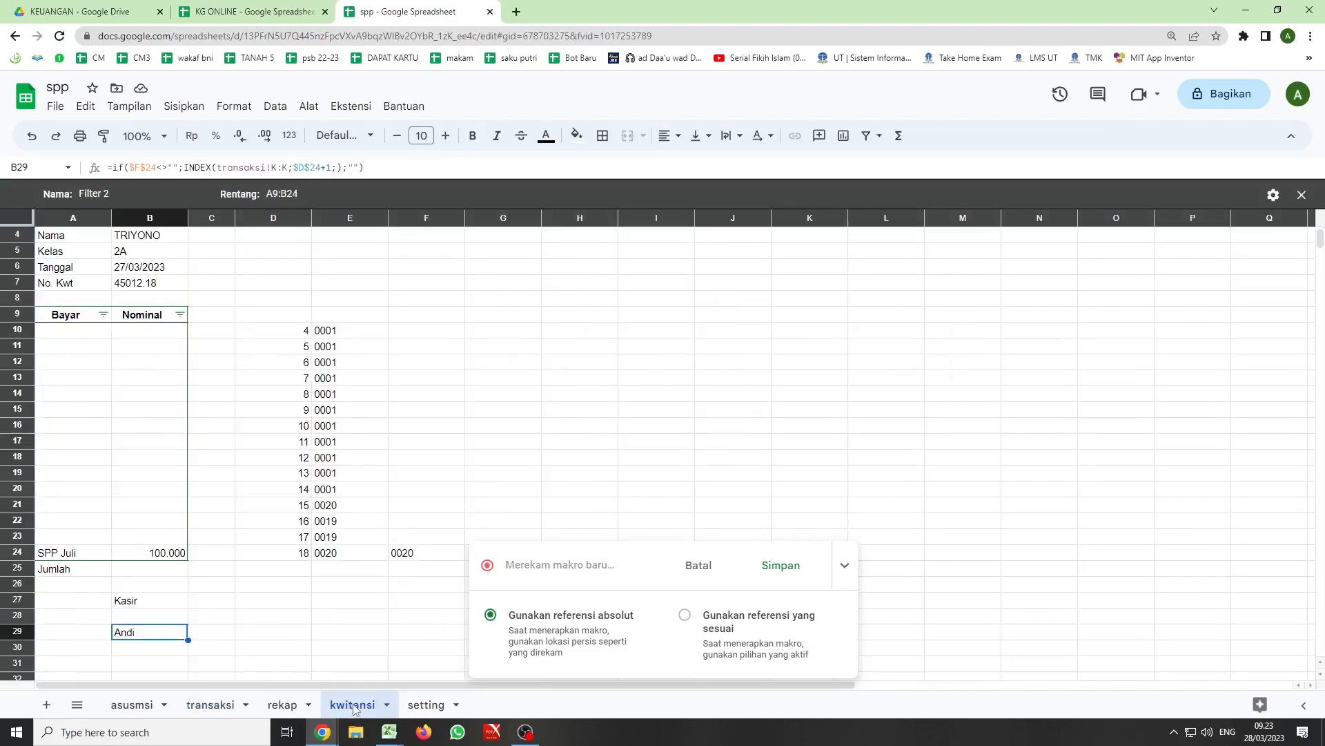
{"action": "left_click", "coordinate": [102, 314]}
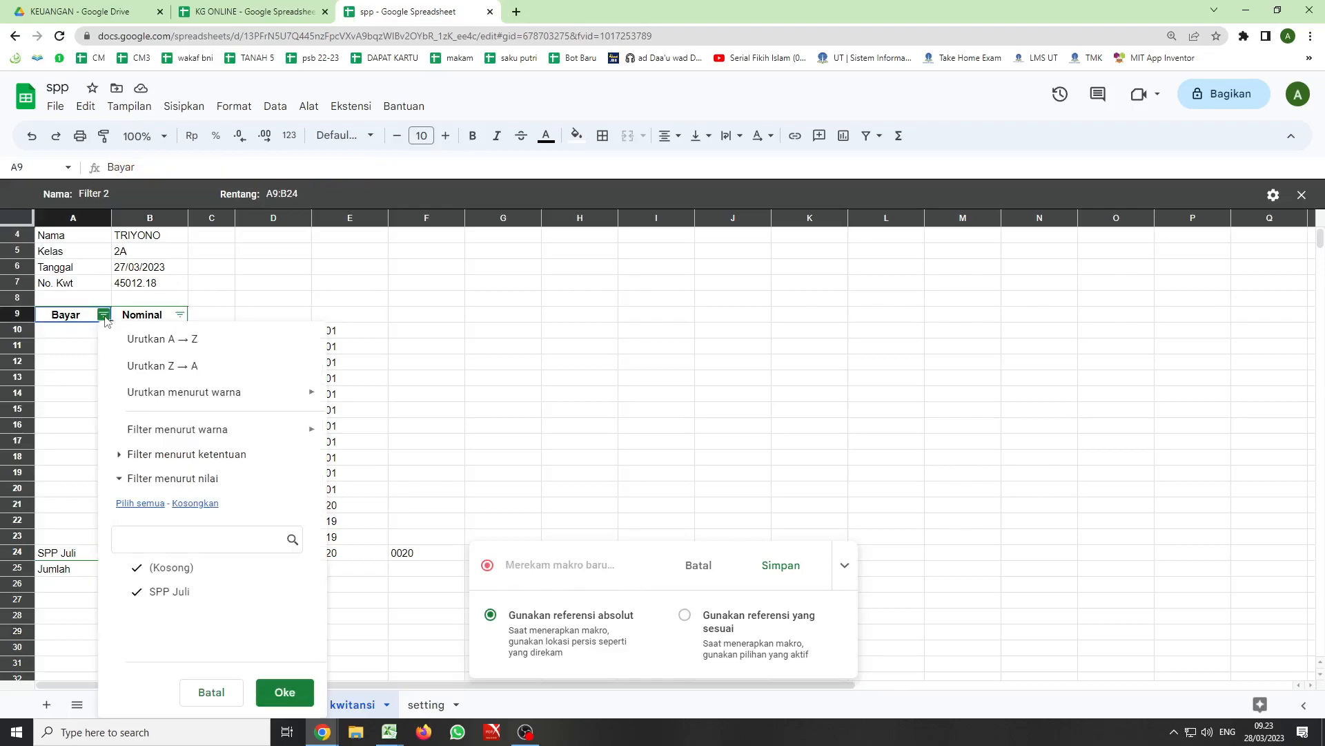
{"action": "left_click", "coordinate": [131, 458]}
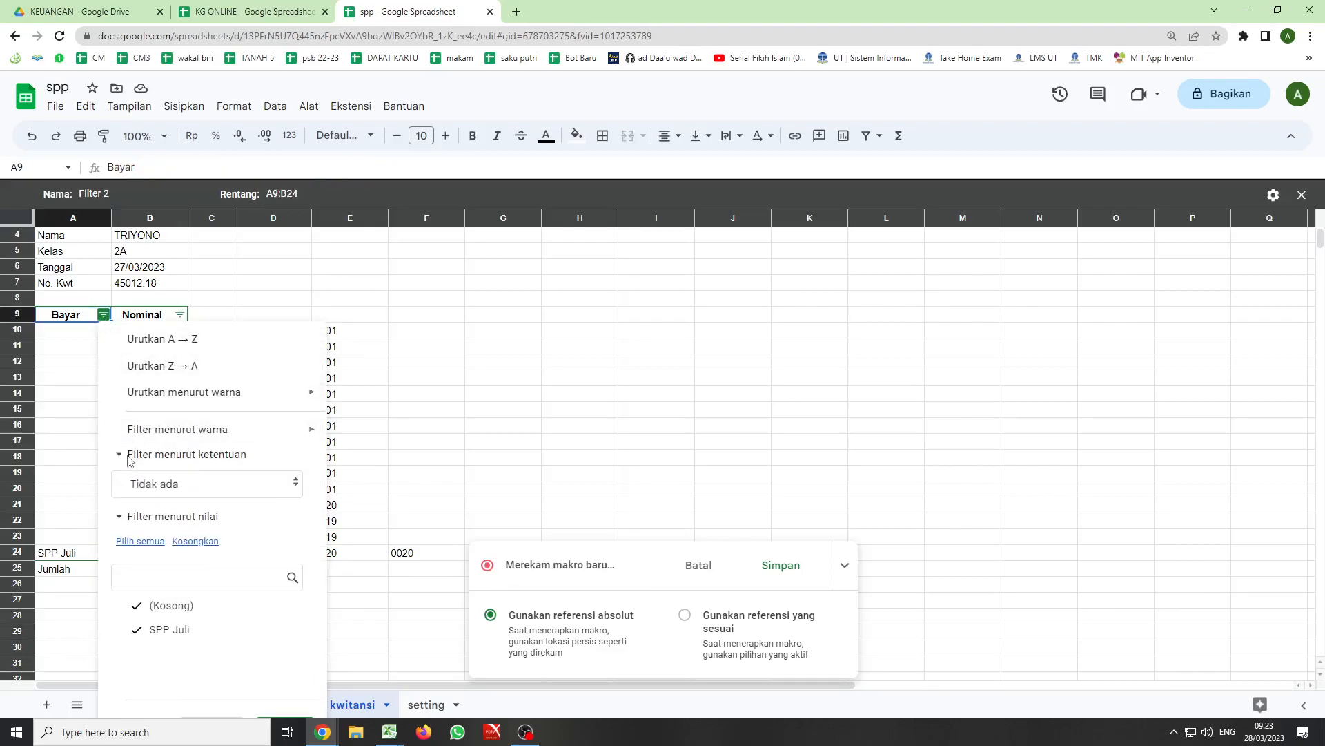
{"action": "left_click", "coordinate": [294, 487]}
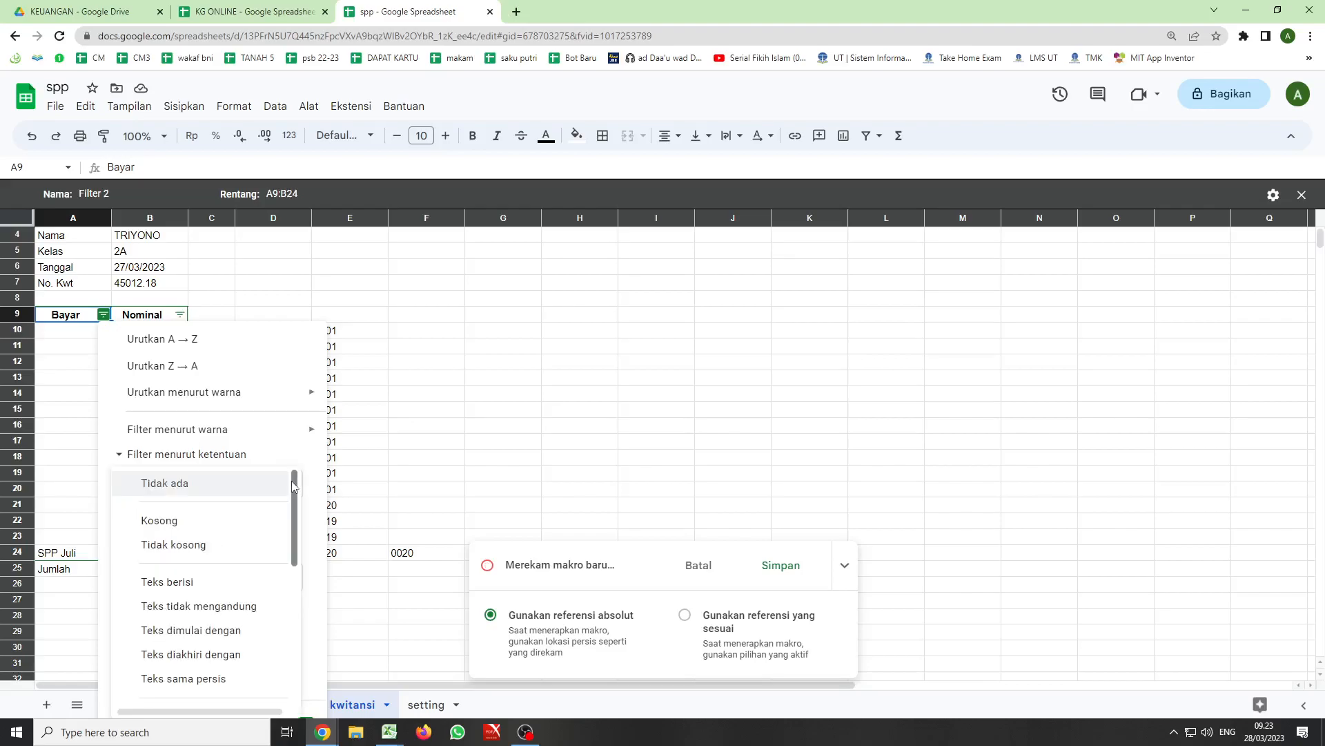
{"action": "left_click", "coordinate": [235, 550]}
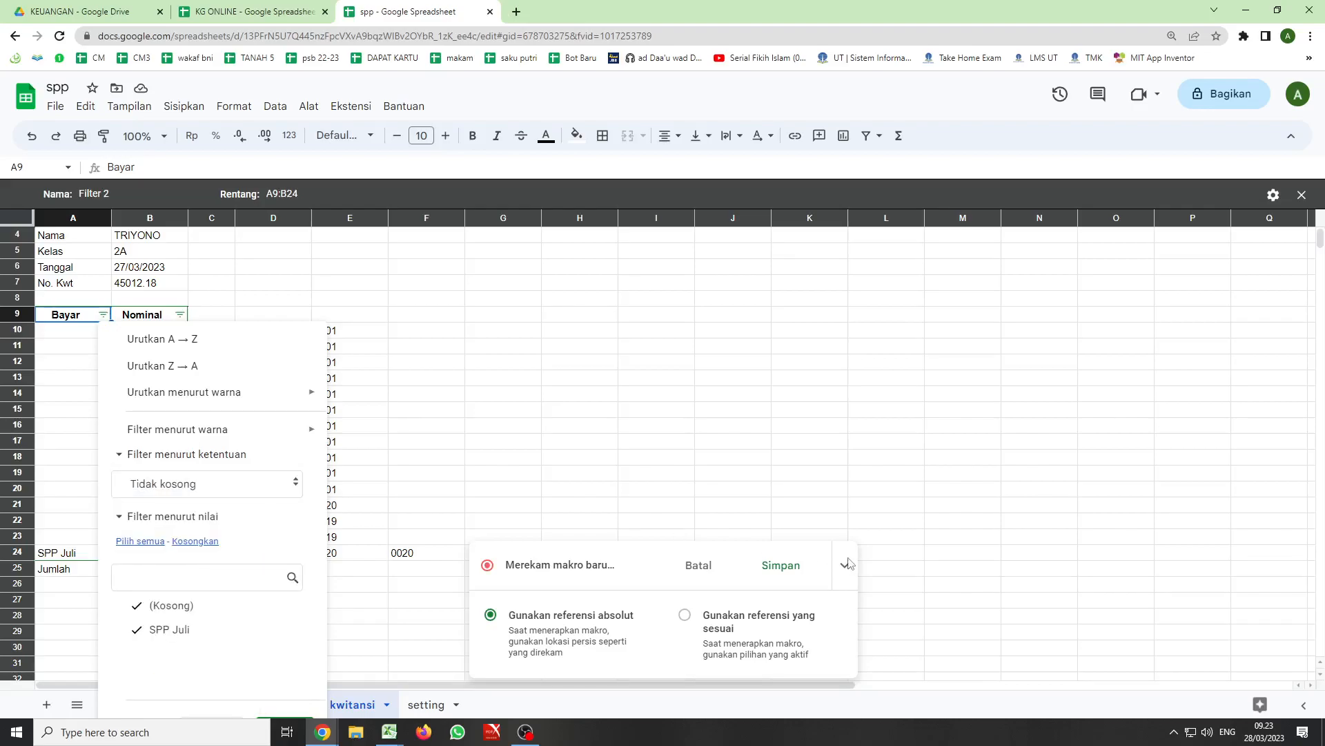
- Save the recorded macro under the name kwitansi without a shortcut number
{"action": "left_click", "coordinate": [773, 567]}
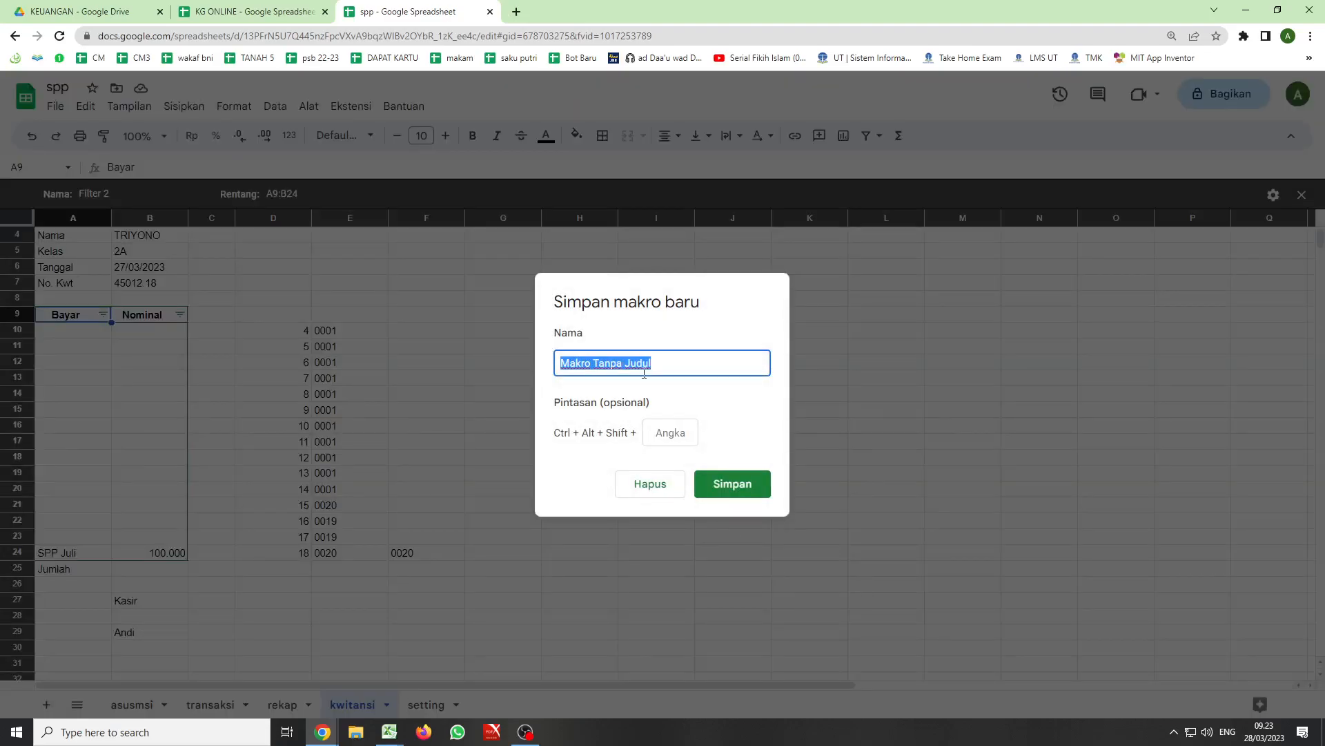
{"action": "type", "text": "kwitansi"}
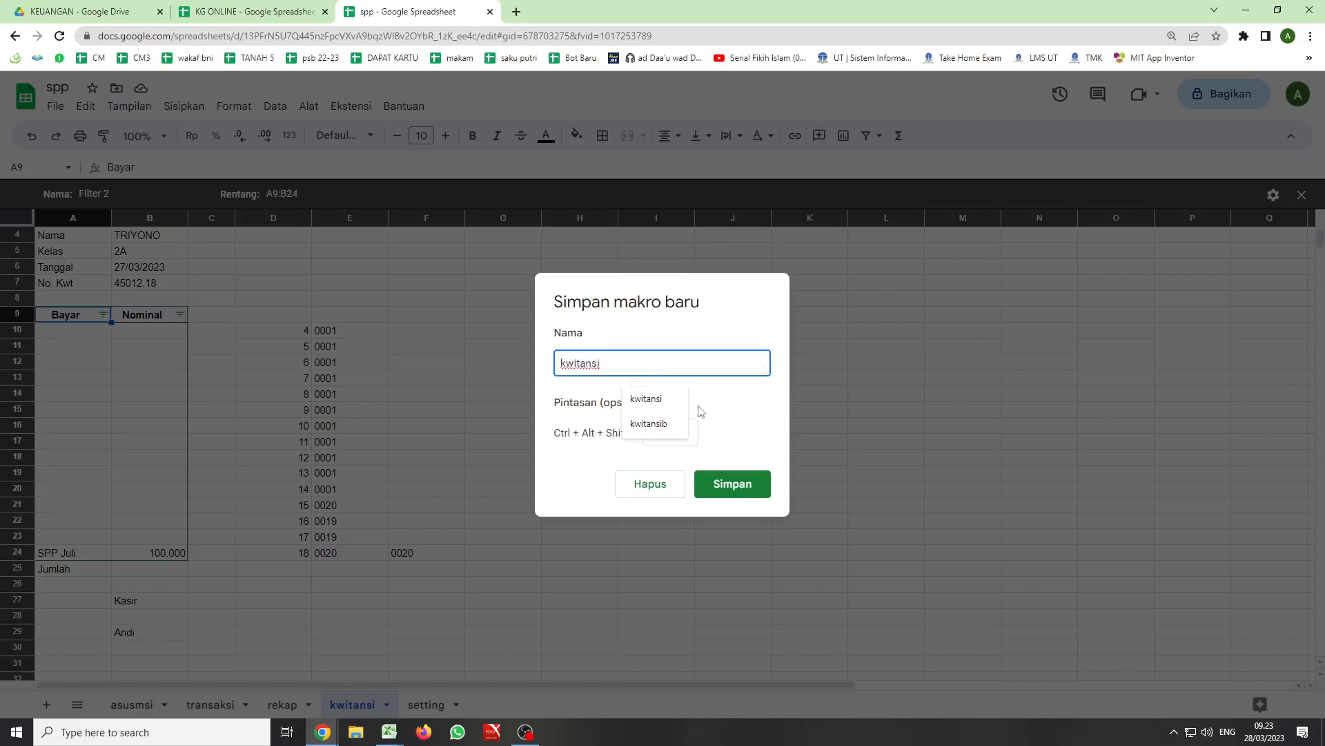
{"action": "left_click", "coordinate": [720, 491]}
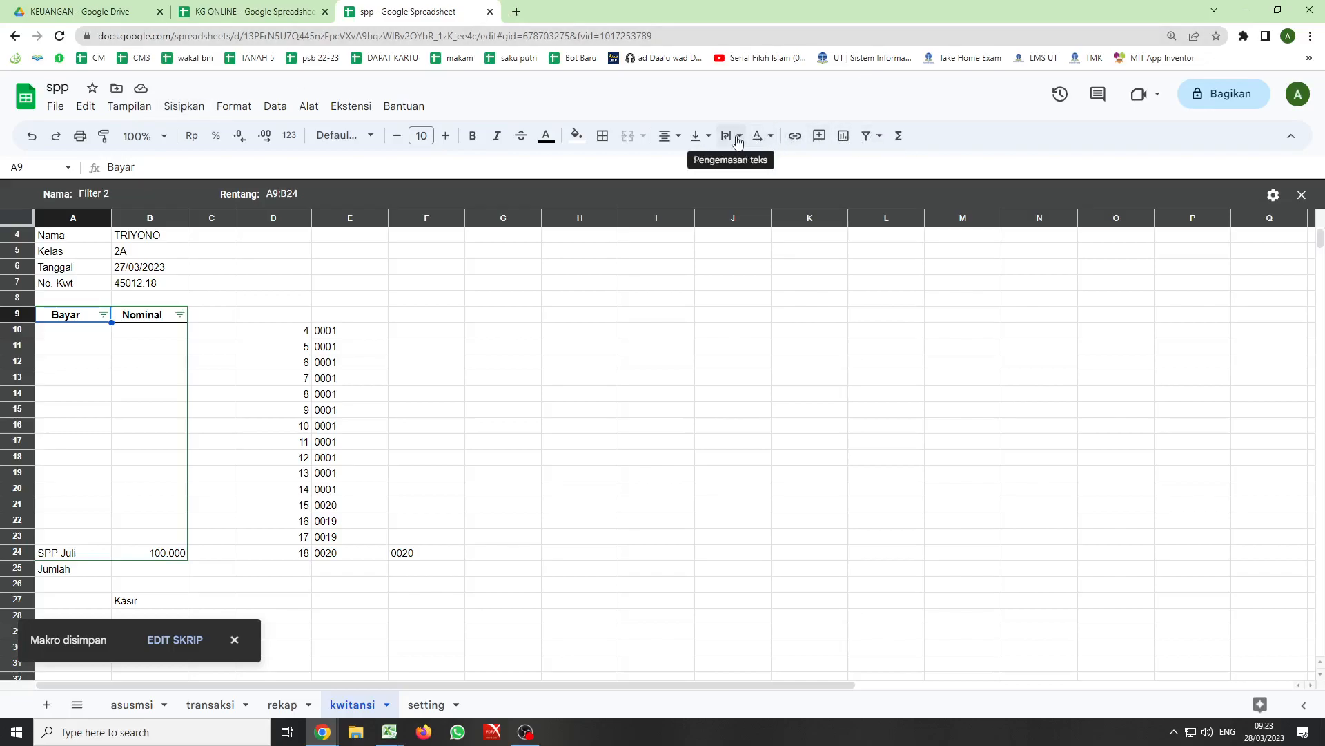
- Insert a new drawing on the kwitansi sheet
{"action": "left_click", "coordinate": [232, 107]}
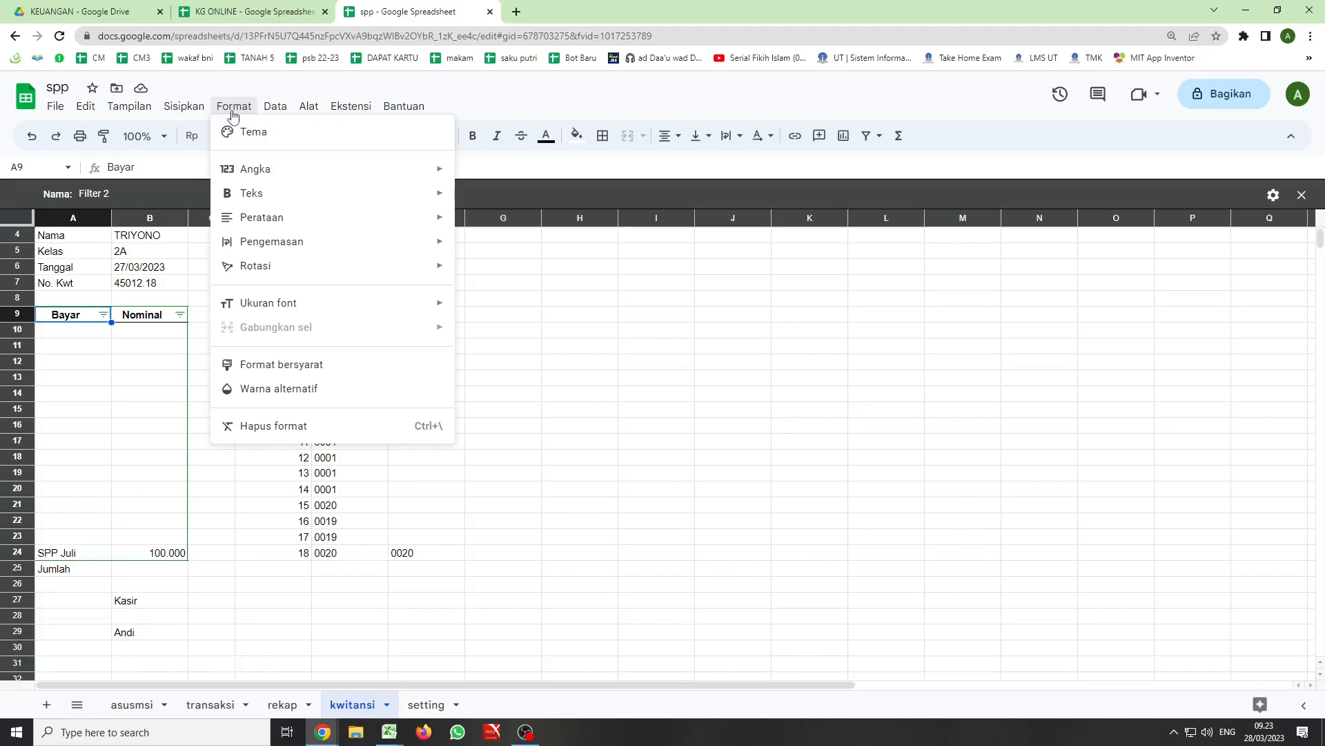
{"action": "left_click", "coordinate": [191, 110]}
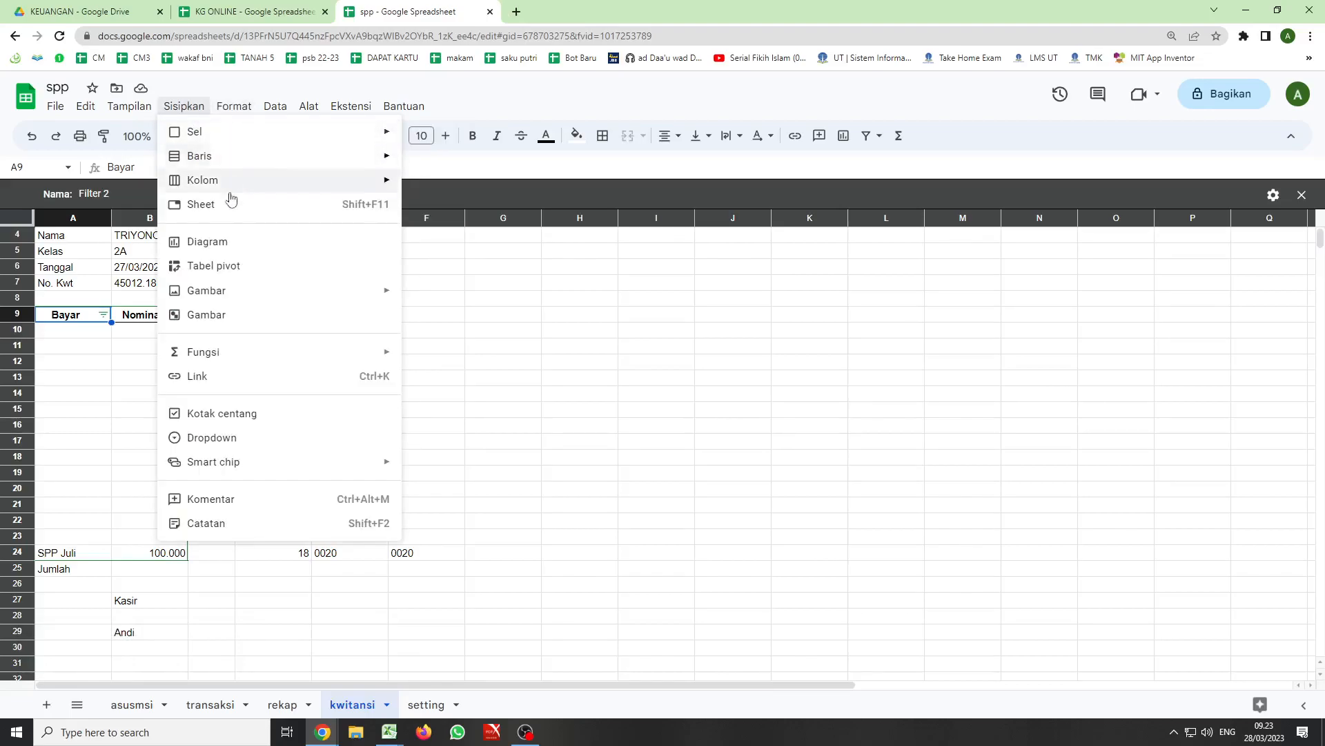
{"action": "mouse_move", "coordinate": [204, 299]}
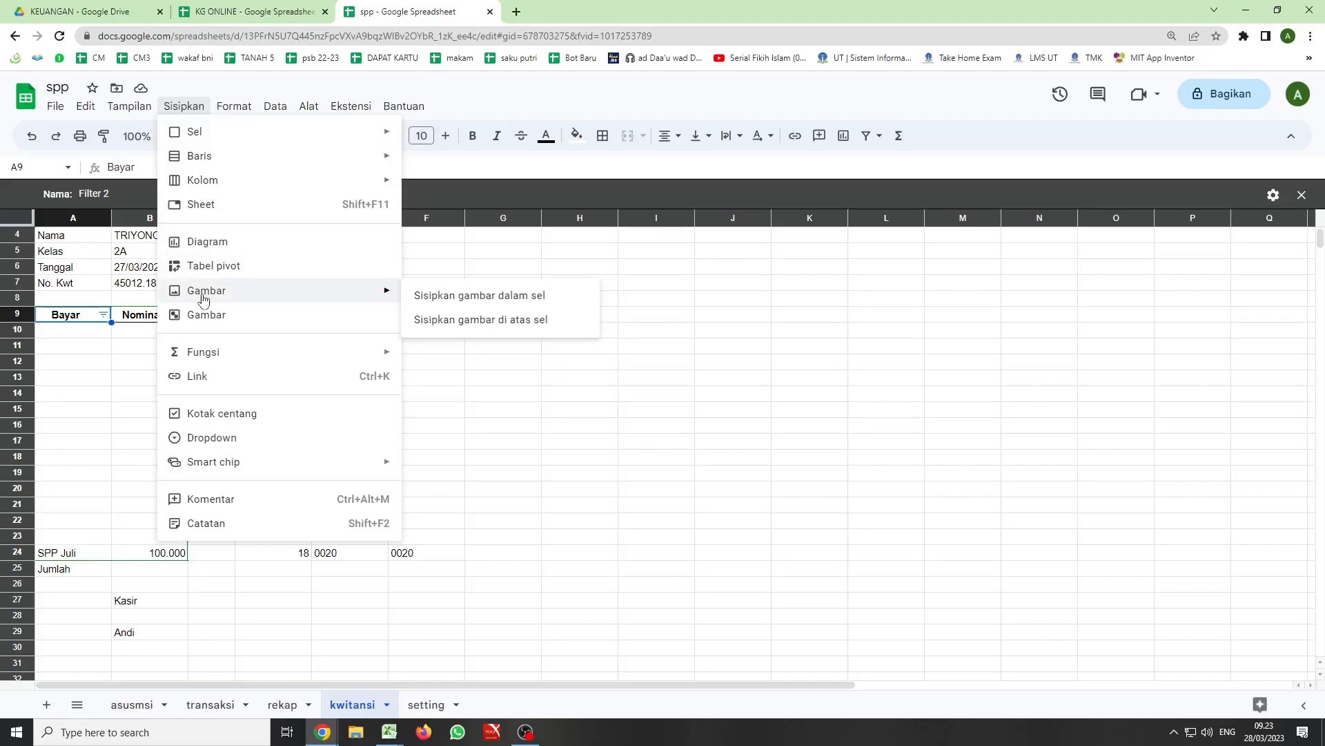
{"action": "left_click", "coordinate": [204, 314]}
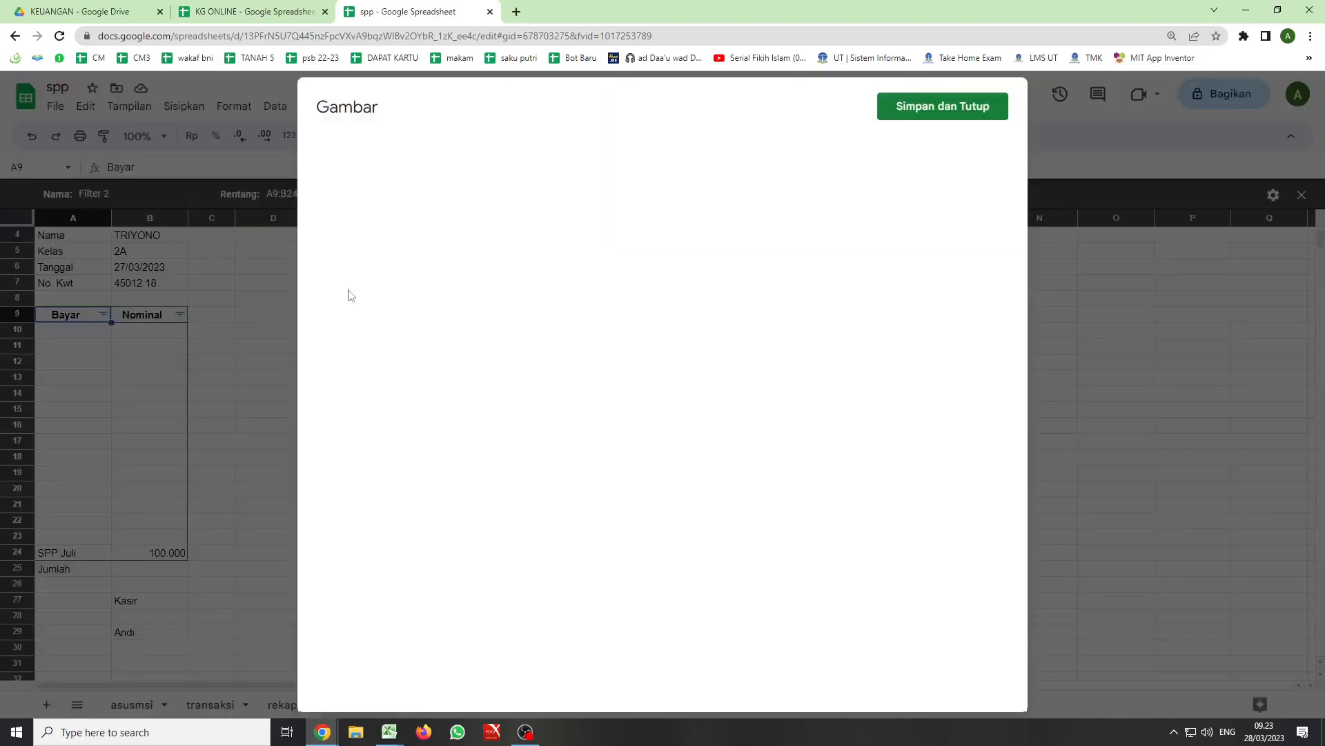
- Add a text box about 3.8 cm wide to the drawing, containing the text "kwitansi"
{"action": "left_click", "coordinate": [547, 153]}
{"action": "left_click", "coordinate": [567, 152]}
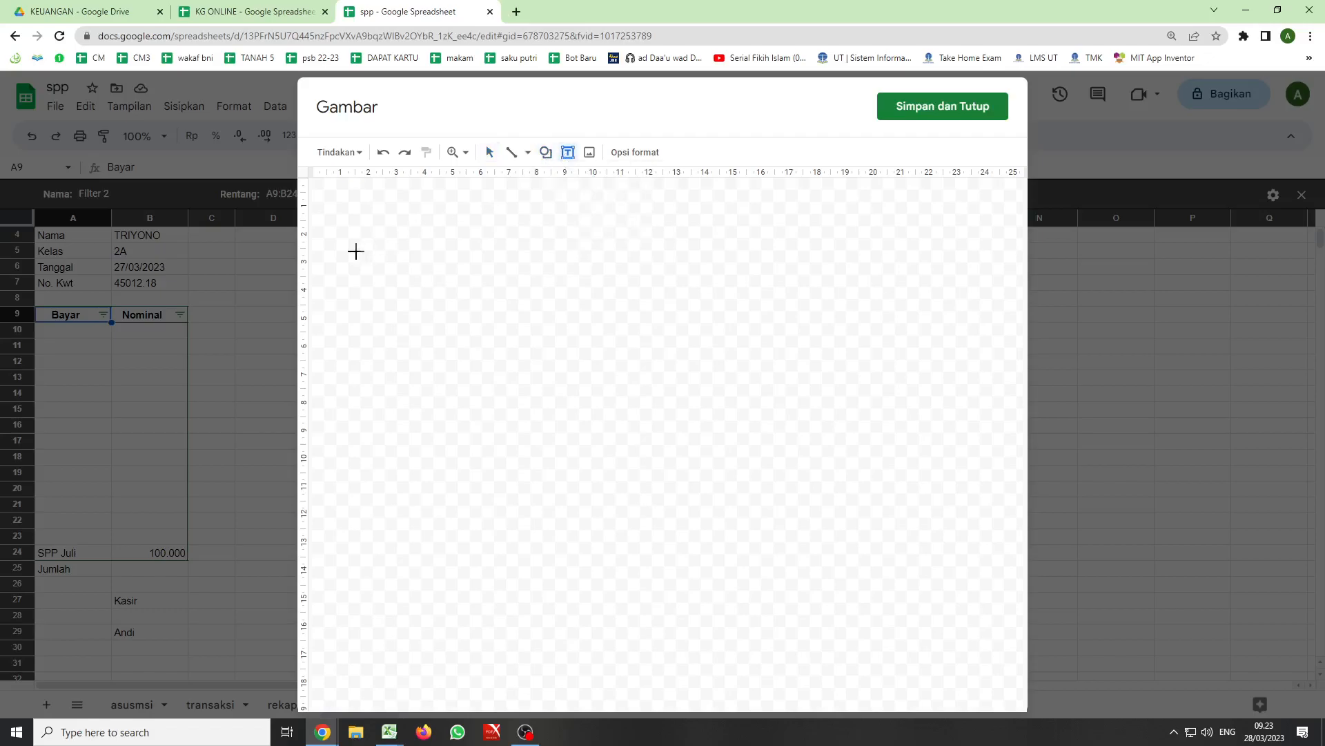
{"action": "left_click_drag", "start_coordinate": [379, 228], "coordinate": [485, 259]}
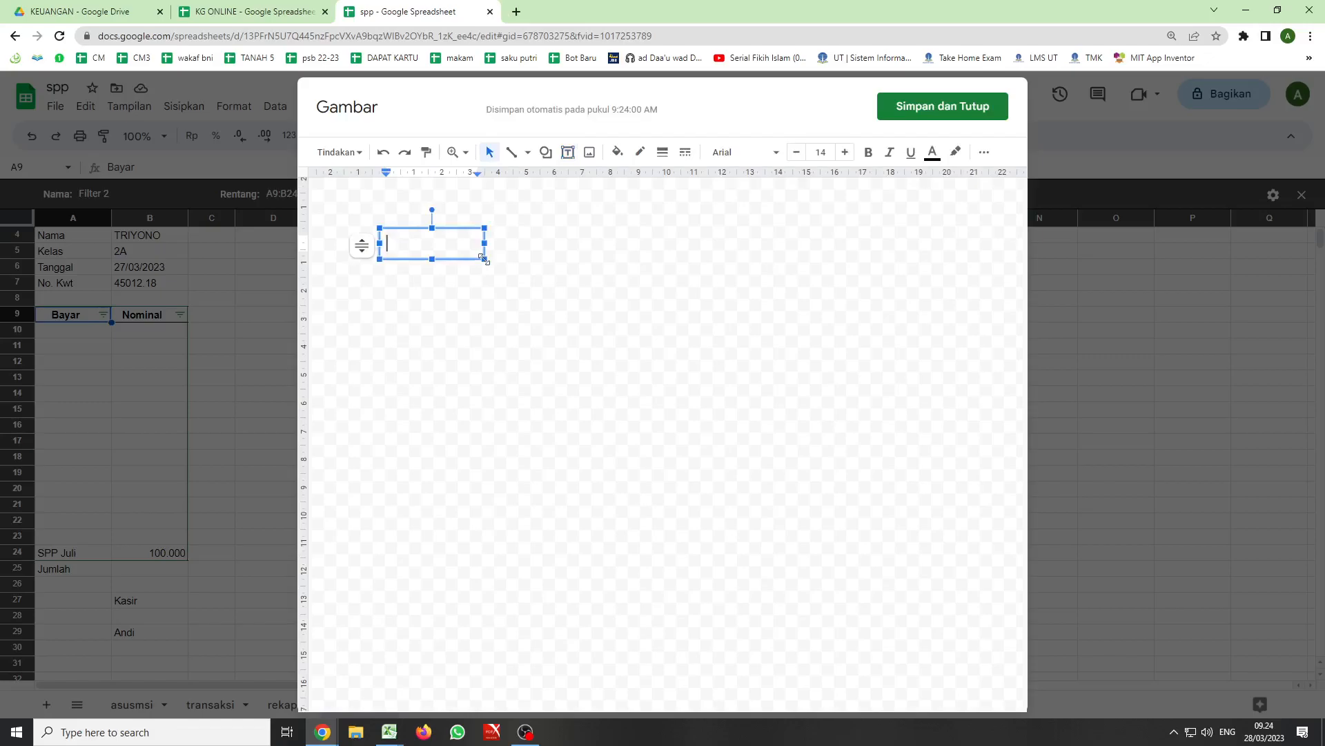
{"action": "type", "text": "kwitansi"}
{"action": "left_click", "coordinate": [465, 284]}
{"action": "left_click", "coordinate": [457, 239]}
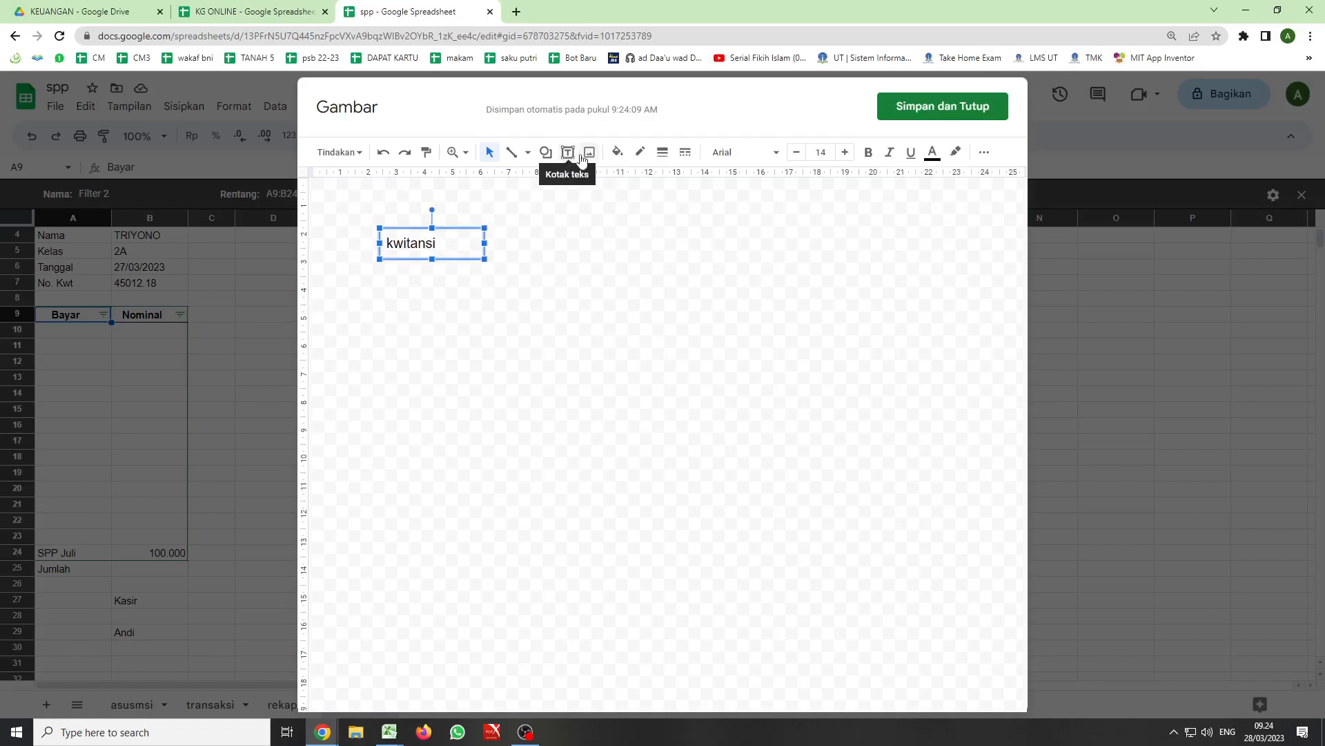
- Draw a rounded rectangle about 4.5 cm wide and 1.4 cm high next to the kwitansi text box
{"action": "left_click", "coordinate": [546, 152]}
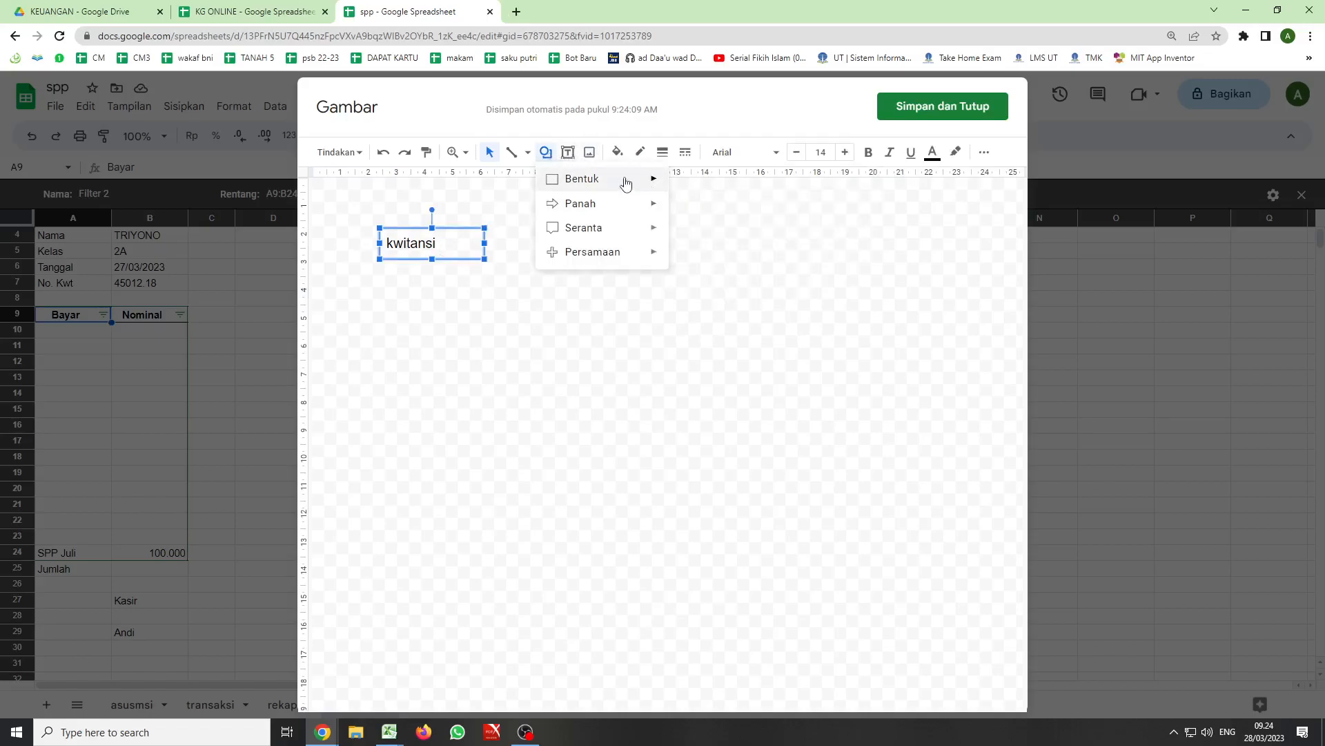
{"action": "mouse_move", "coordinate": [626, 181]}
{"action": "left_click", "coordinate": [691, 185]}
{"action": "left_click_drag", "start_coordinate": [368, 225], "coordinate": [540, 241]}
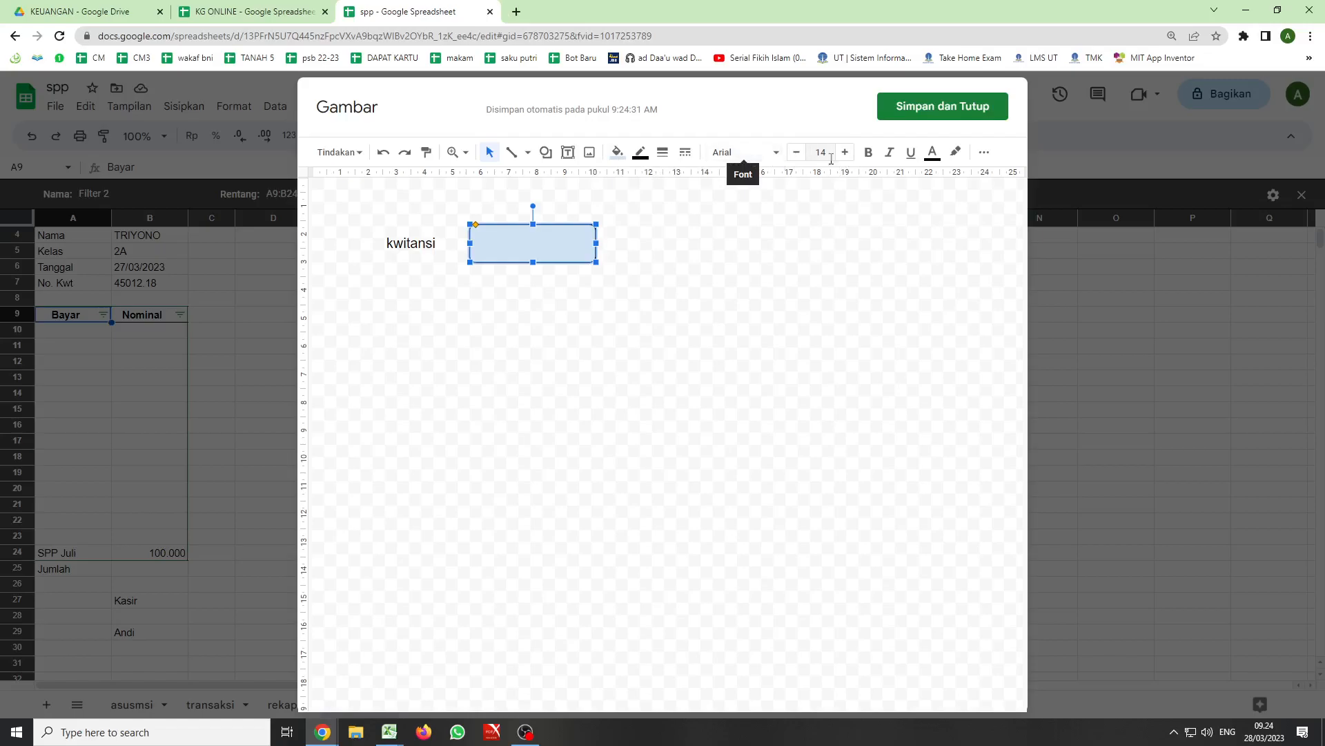
- Move the rounded rectangle lower in the drawing and try to overlay the kwitansi text box on it
{"action": "left_click_drag", "start_coordinate": [526, 238], "coordinate": [539, 323]}
{"action": "left_click", "coordinate": [413, 243]}
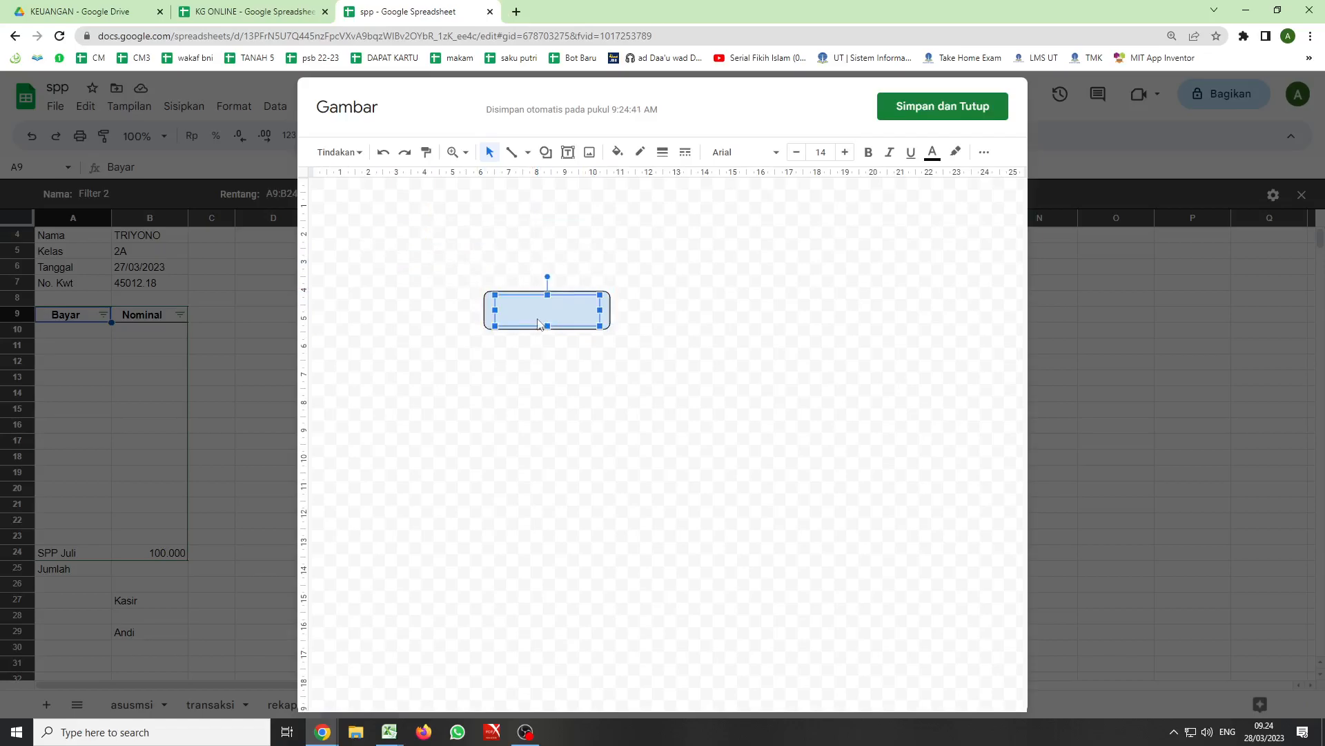
{"action": "right_click", "coordinate": [539, 324]}
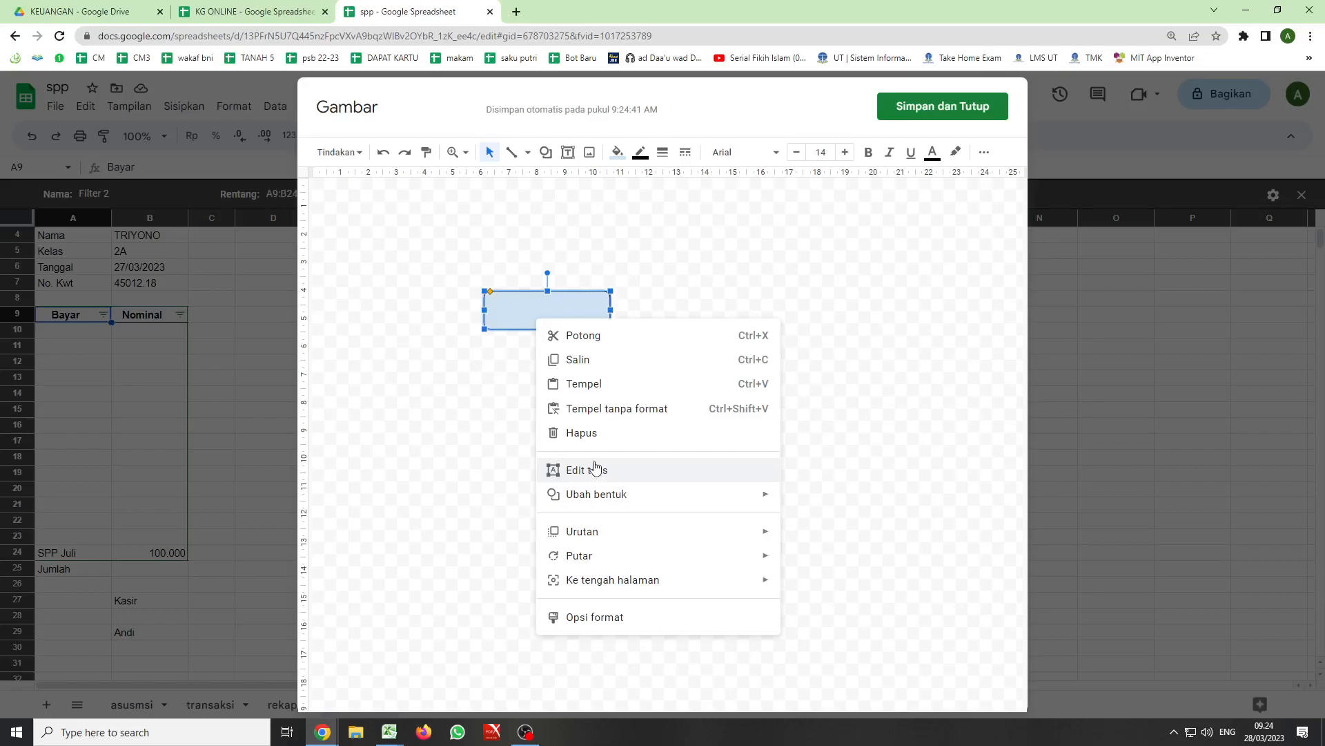
{"action": "mouse_move", "coordinate": [597, 582]}
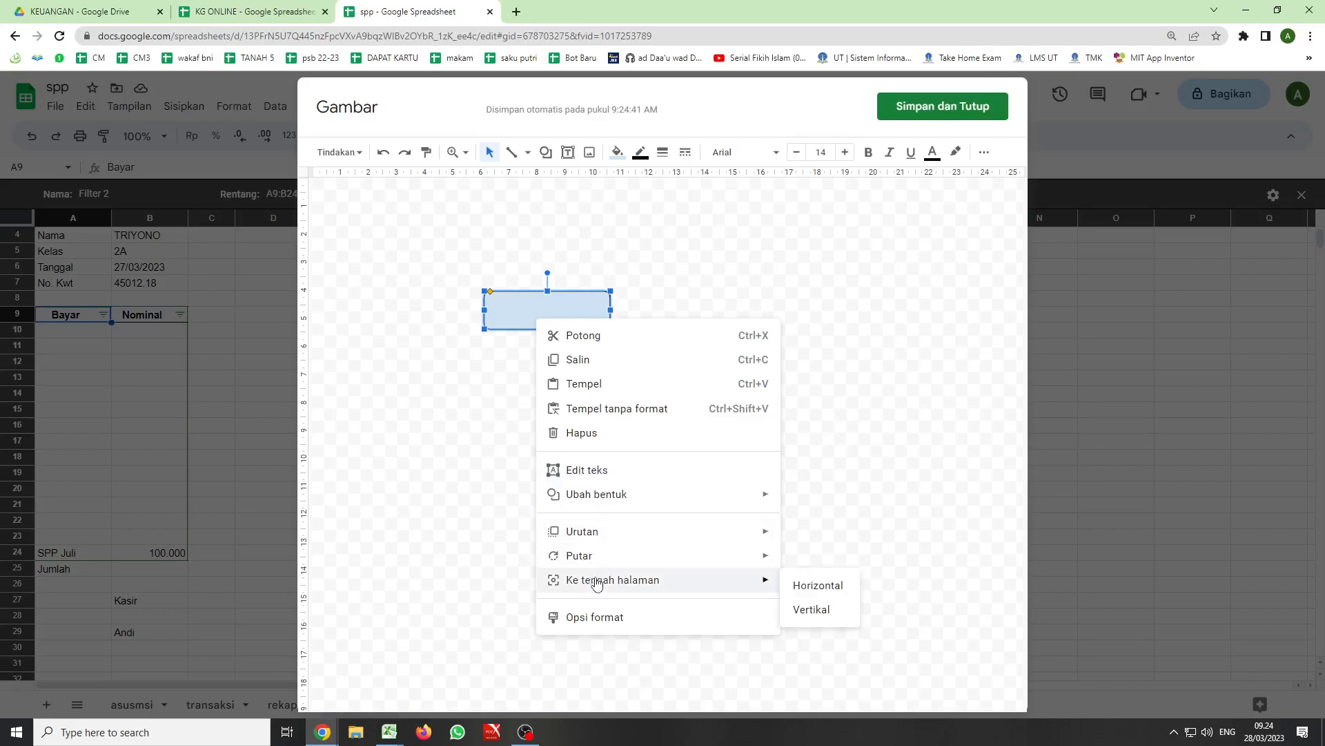
{"action": "mouse_move", "coordinate": [584, 499]}
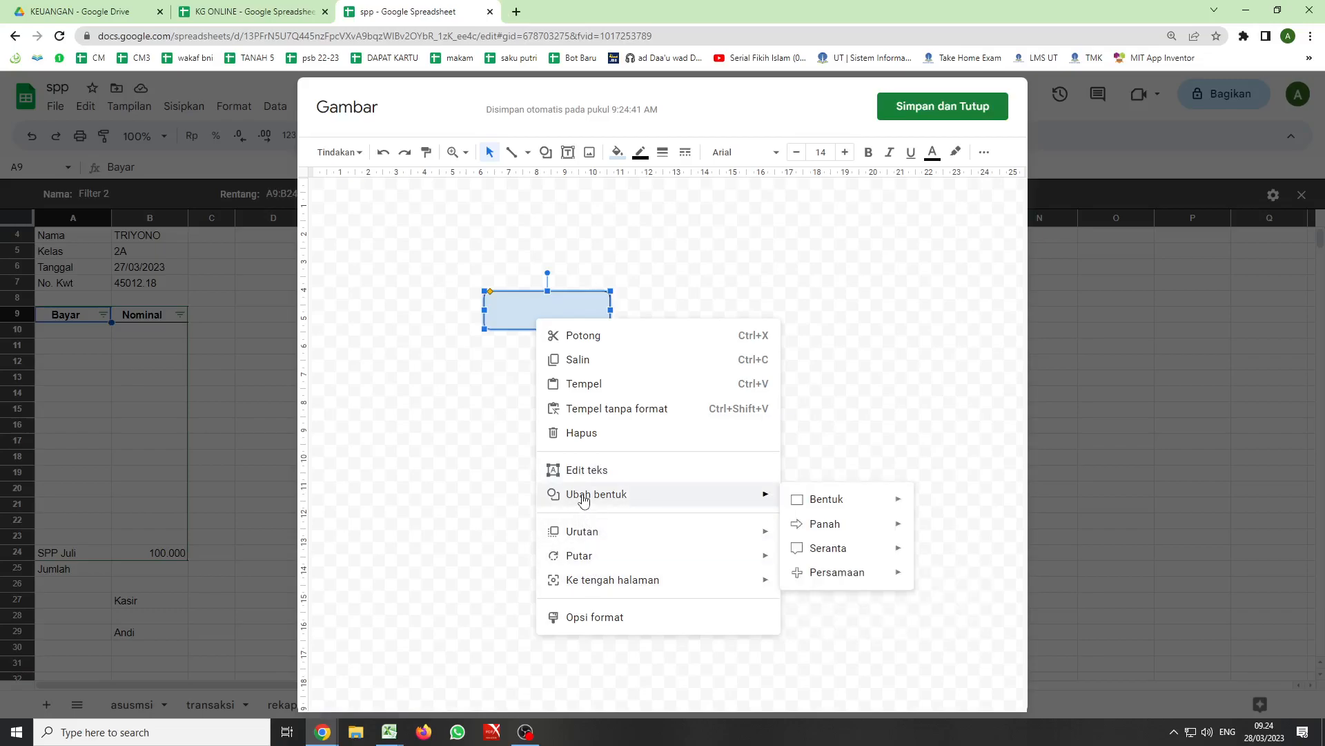
{"action": "left_click", "coordinate": [509, 311]}
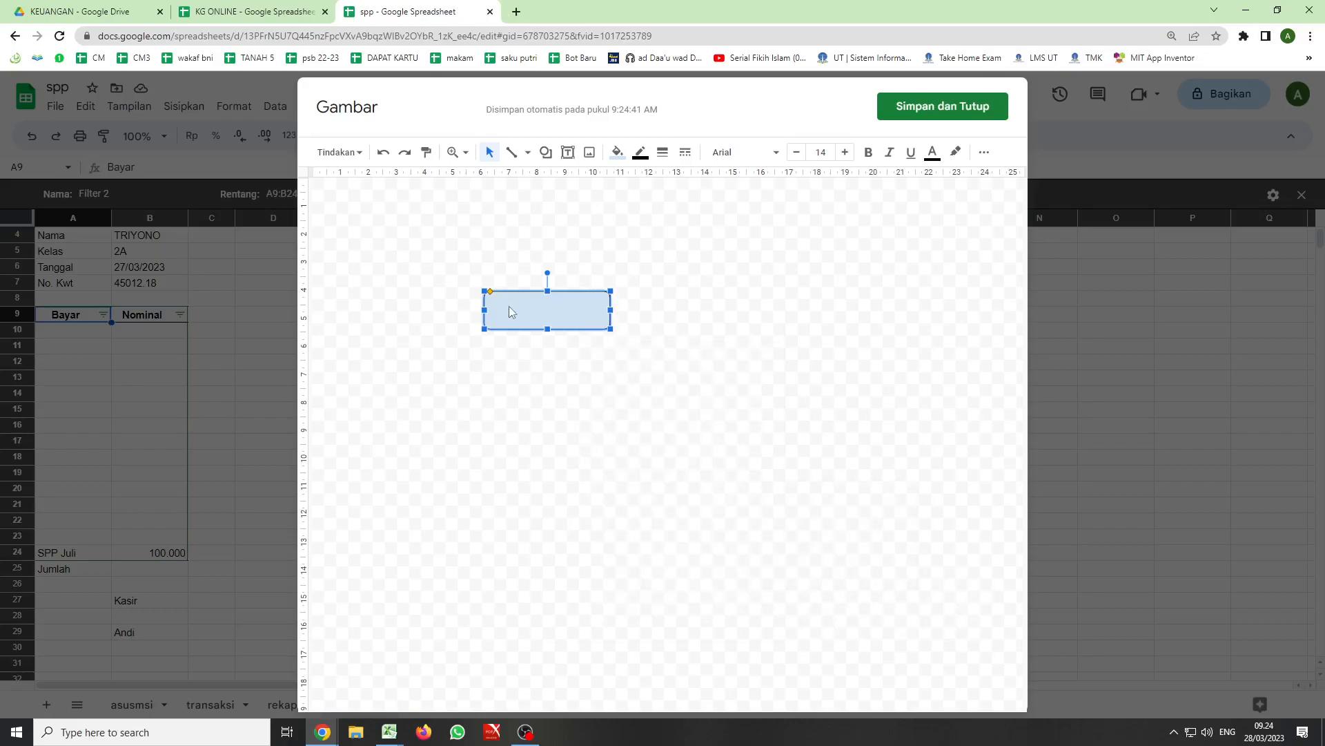
- Move the rounded rectangle up off the text box and place the cursor in the kwitansi text
{"action": "key", "text": "Escape"}
{"action": "left_click", "coordinate": [520, 296]}
{"action": "left_click_drag", "start_coordinate": [523, 305], "coordinate": [492, 232]}
{"action": "left_click", "coordinate": [534, 308]}
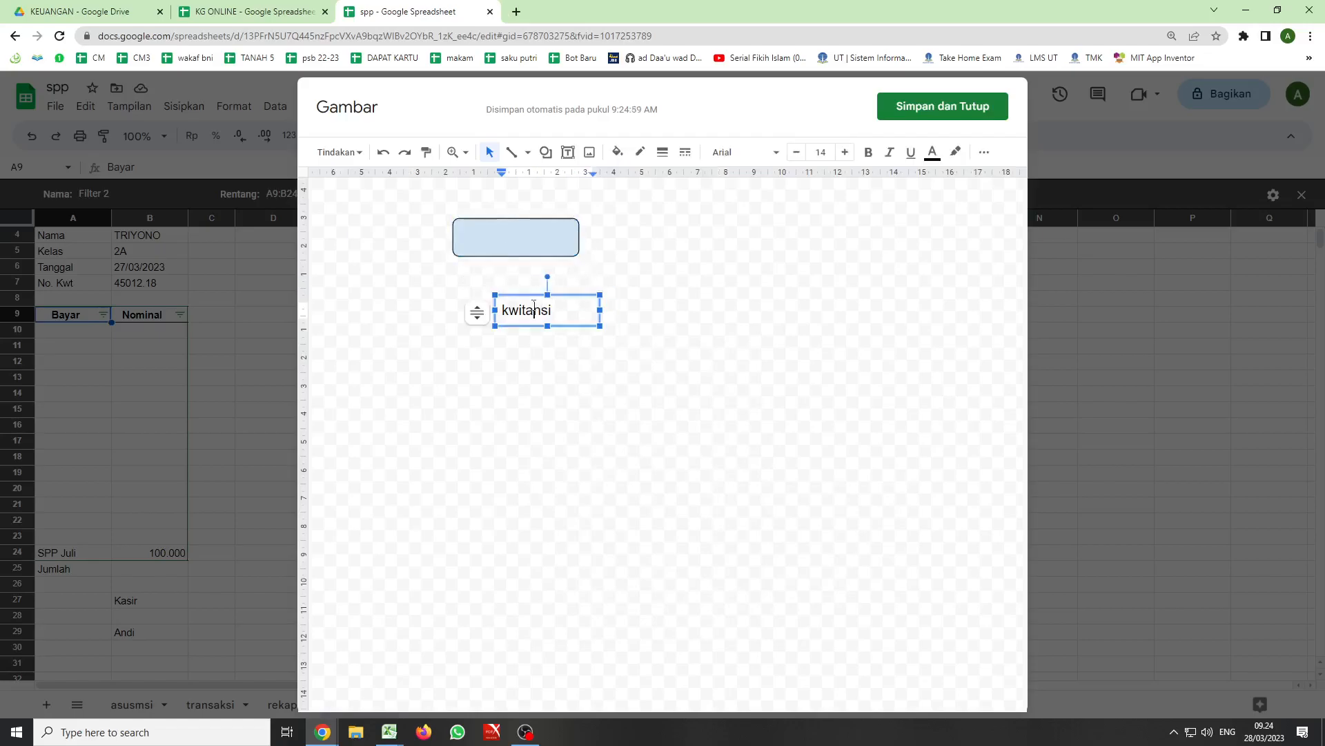
- Delete the kwitansi text box from the drawing and fill the rounded rectangle with orange
{"action": "key", "text": "Delete"}
{"action": "left_click", "coordinate": [567, 297]}
{"action": "key", "text": "Delete"}
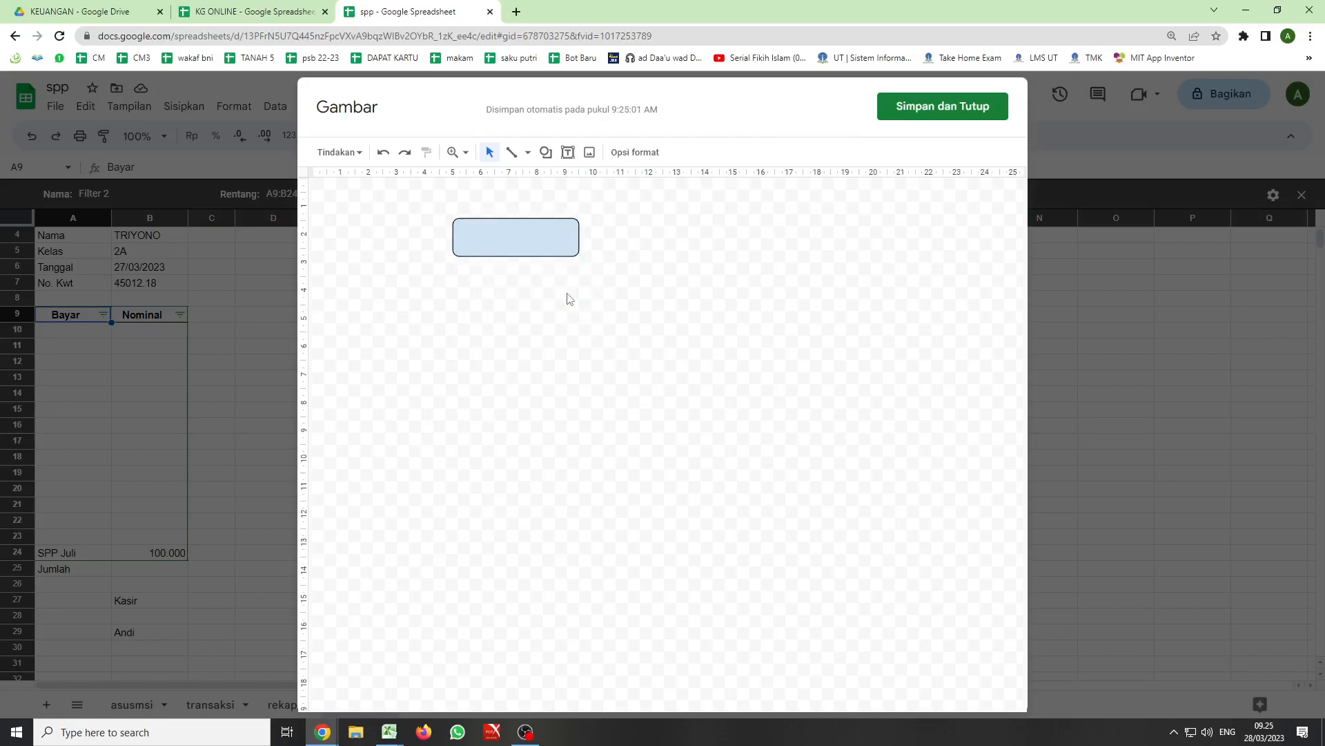
{"action": "left_click", "coordinate": [488, 234]}
{"action": "left_click", "coordinate": [618, 152]}
{"action": "left_click", "coordinate": [657, 276]}
{"action": "left_click", "coordinate": [533, 282]}
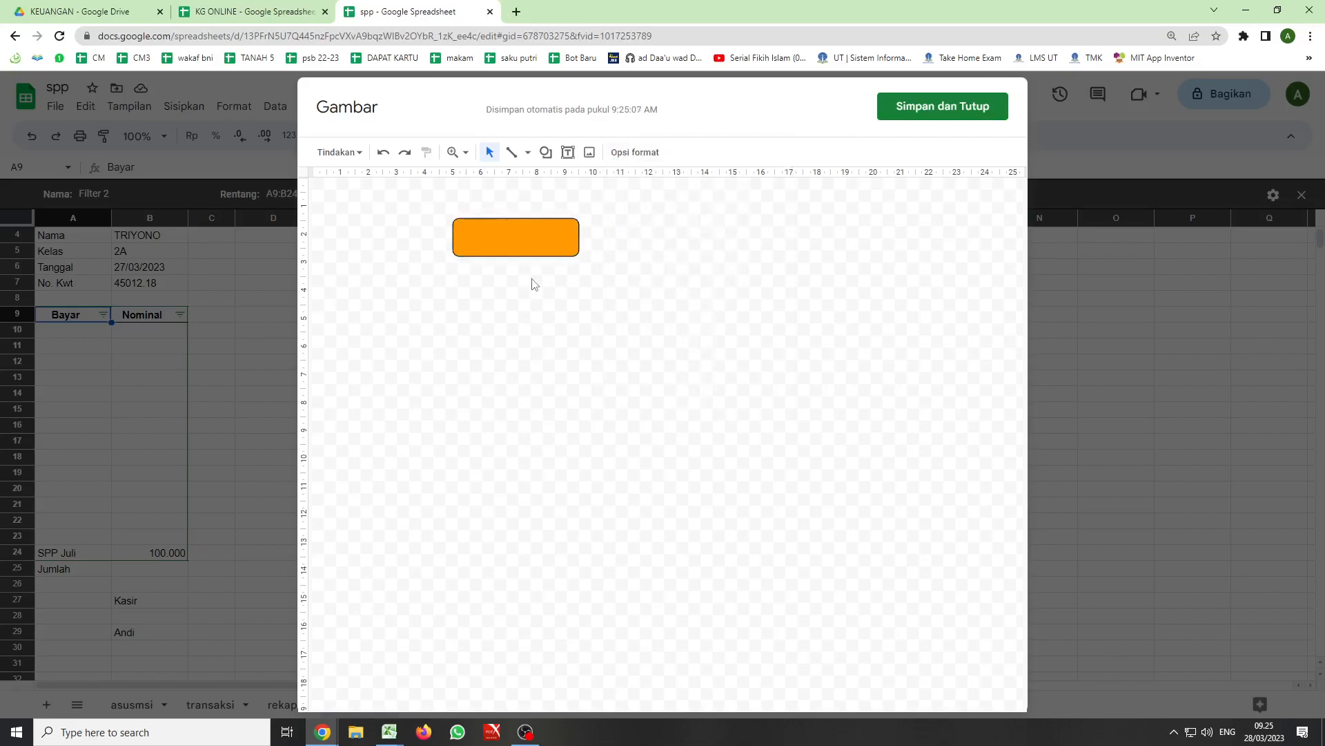
- Overlay a new text box reading "kwitansi" on the middle of the orange rectangle, and save the drawing into the sheet
{"action": "left_click", "coordinate": [568, 152]}
{"action": "left_click_drag", "start_coordinate": [507, 246], "coordinate": [561, 254]}
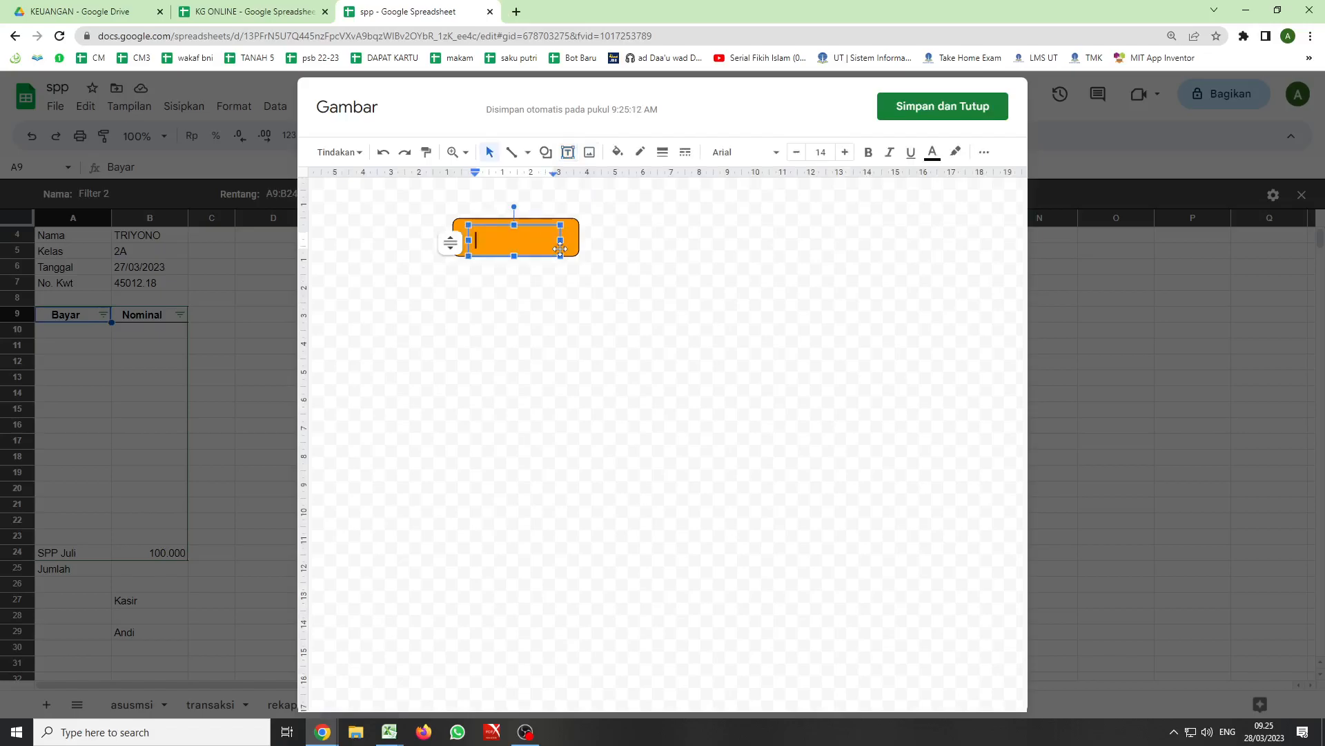
{"action": "type", "text": "kwitansi"}
{"action": "left_click", "coordinate": [520, 272]}
{"action": "left_click", "coordinate": [515, 253]}
{"action": "left_click_drag", "start_coordinate": [535, 226], "coordinate": [552, 221]}
{"action": "left_click", "coordinate": [558, 300]}
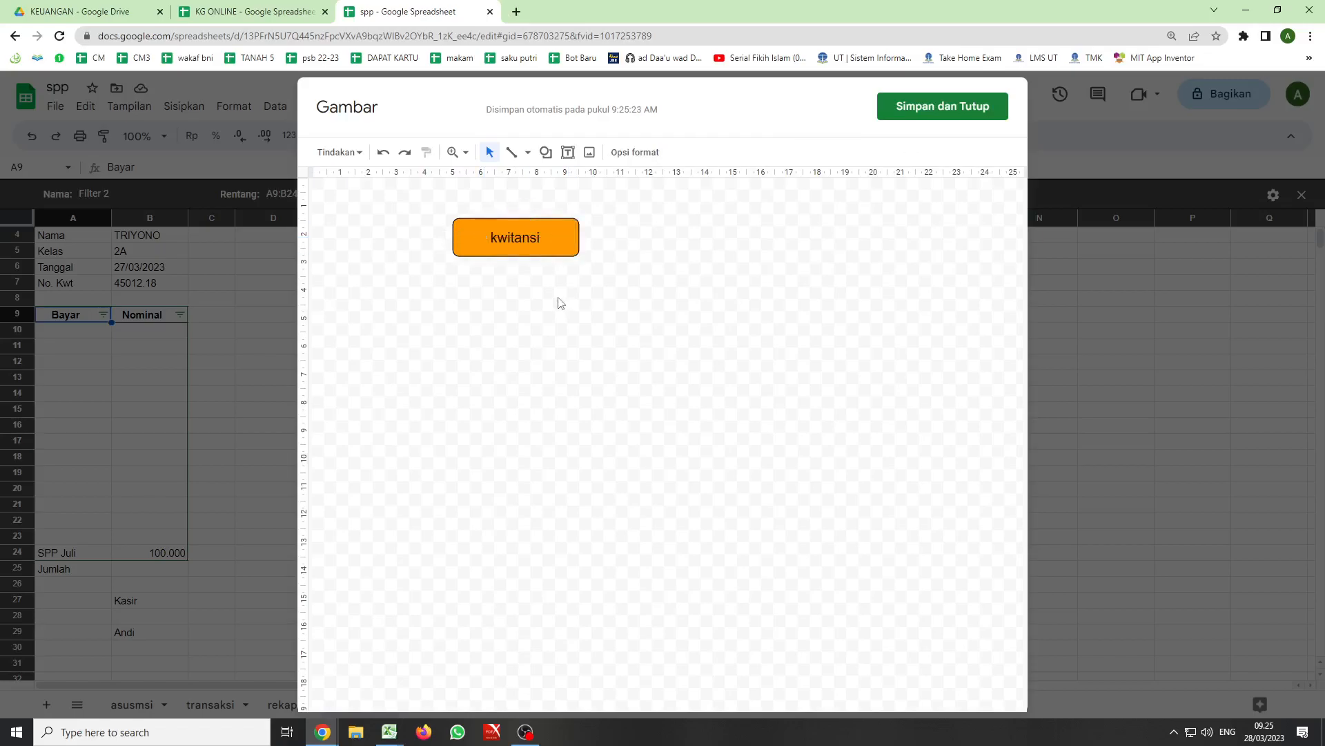
{"action": "left_click", "coordinate": [565, 236]}
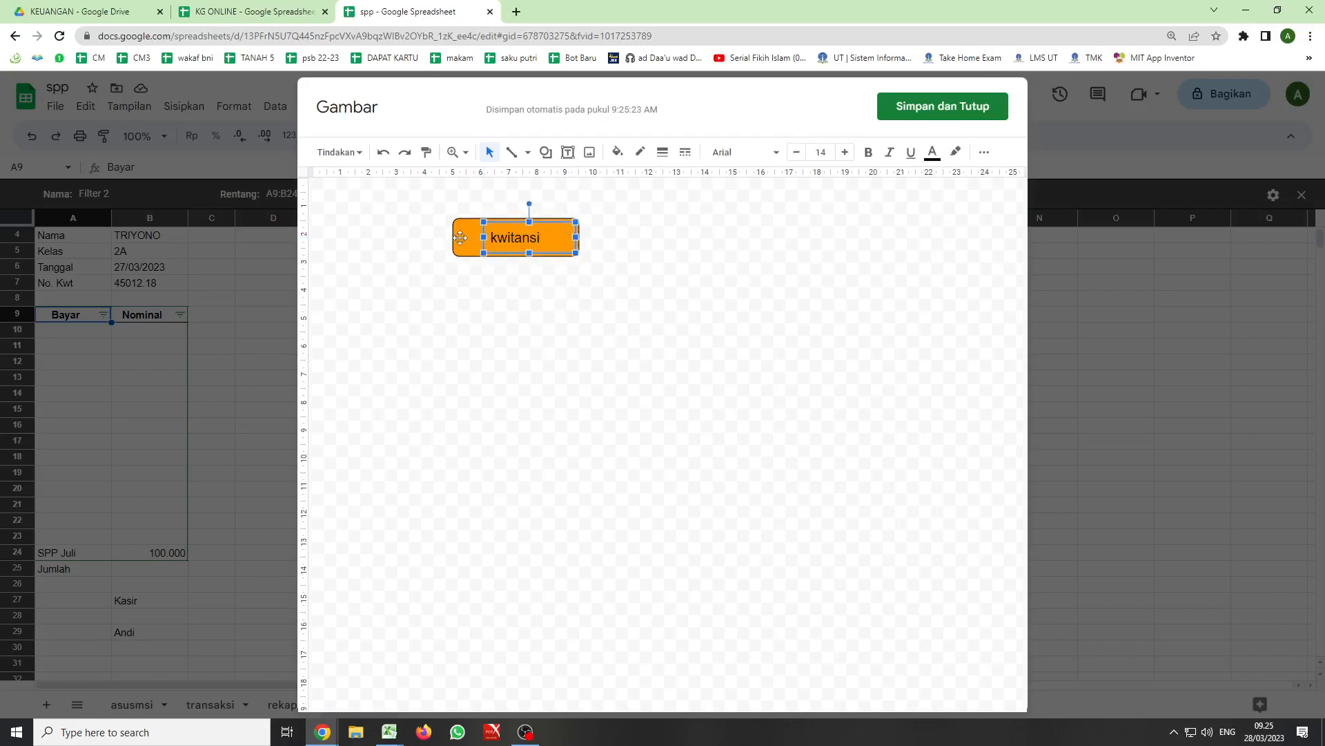
{"action": "left_click", "coordinate": [455, 289]}
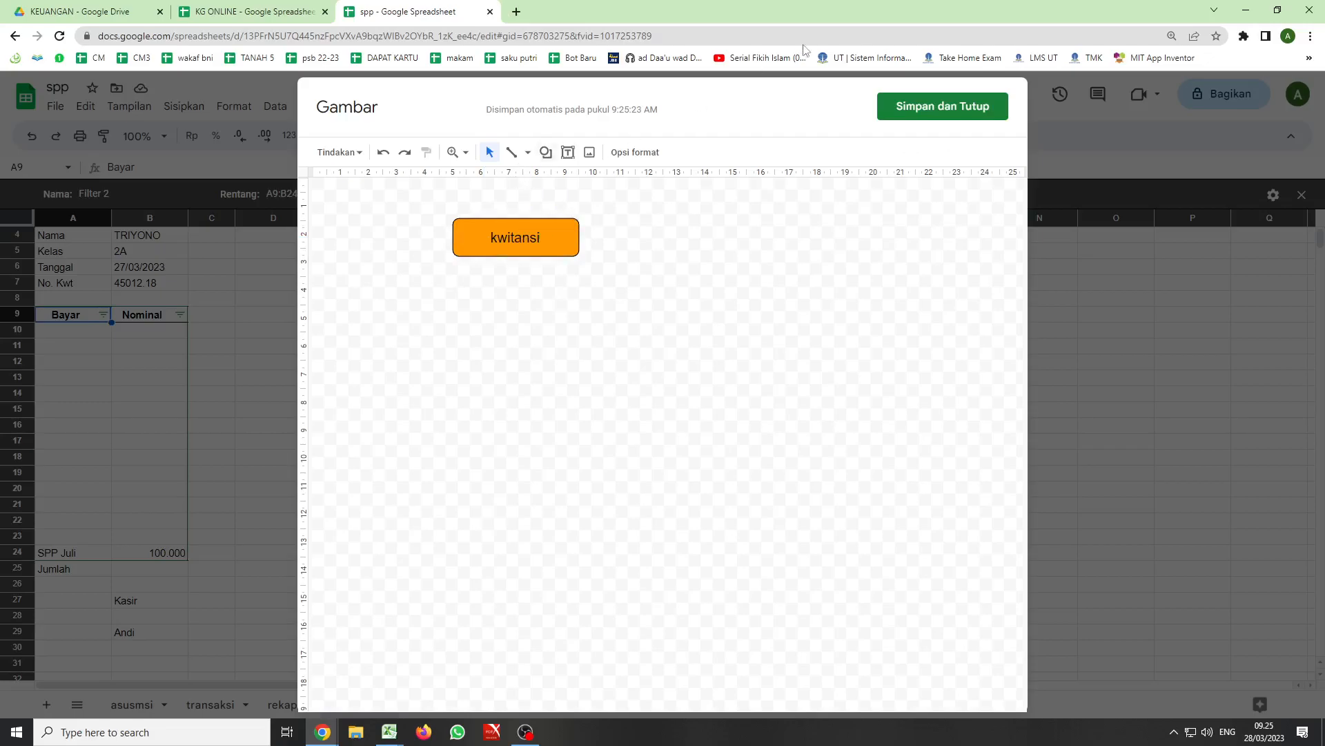
{"action": "left_click", "coordinate": [904, 109]}
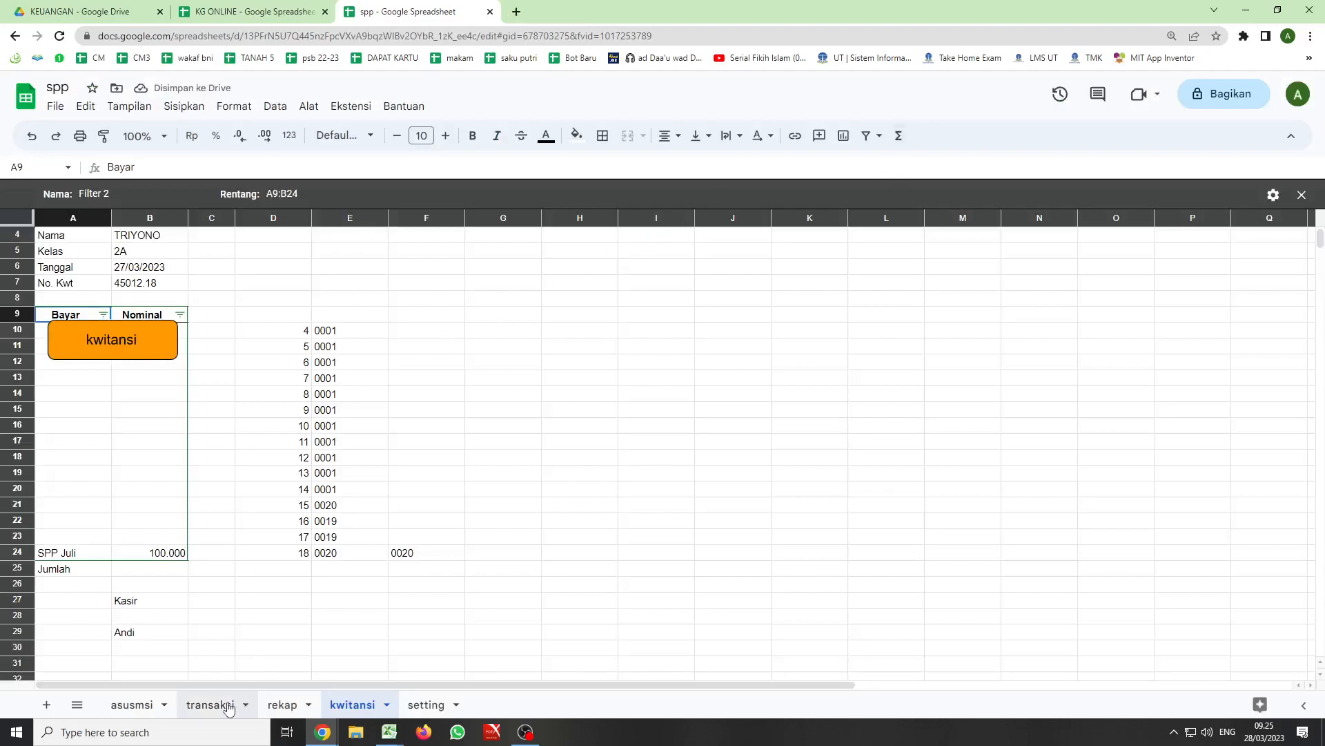
- Move the orange kwitansi drawing off the payment table to the area below the receipt on the kwitansi sheet
{"action": "left_click", "coordinate": [138, 356]}
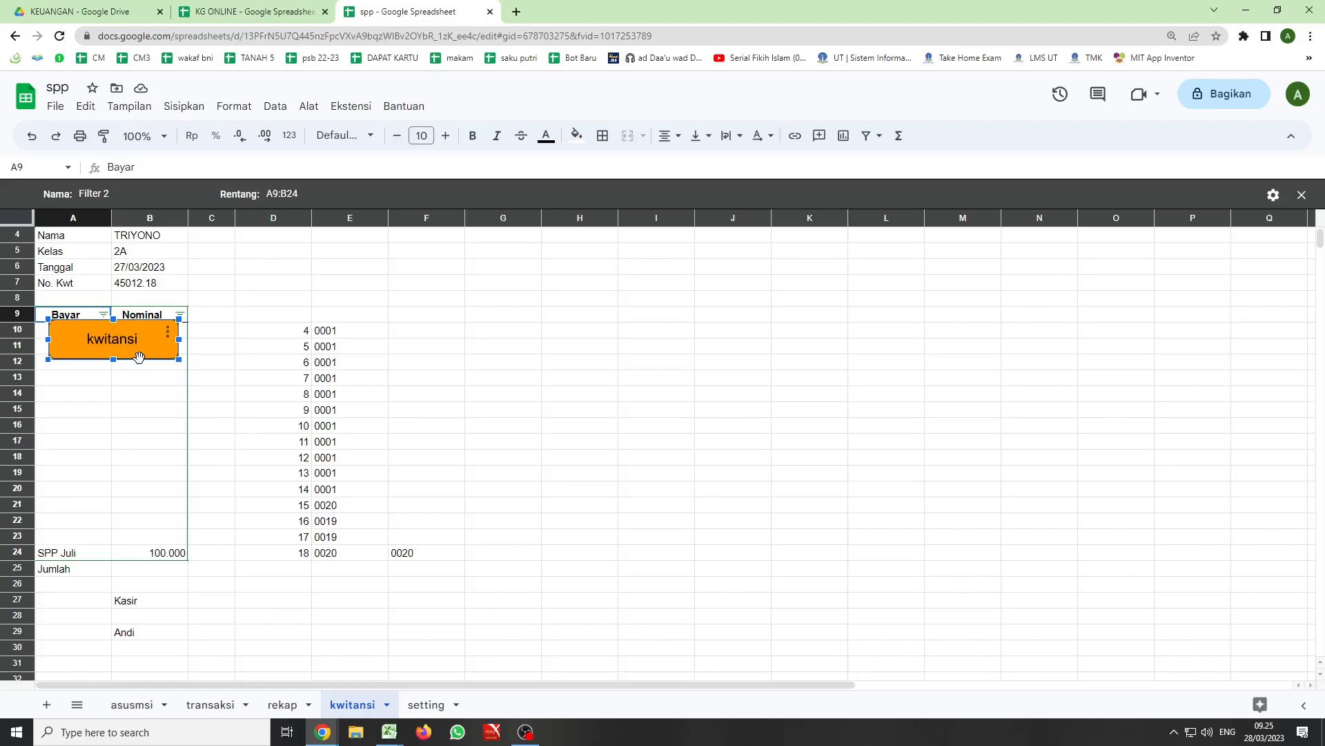
{"action": "left_click", "coordinate": [216, 703]}
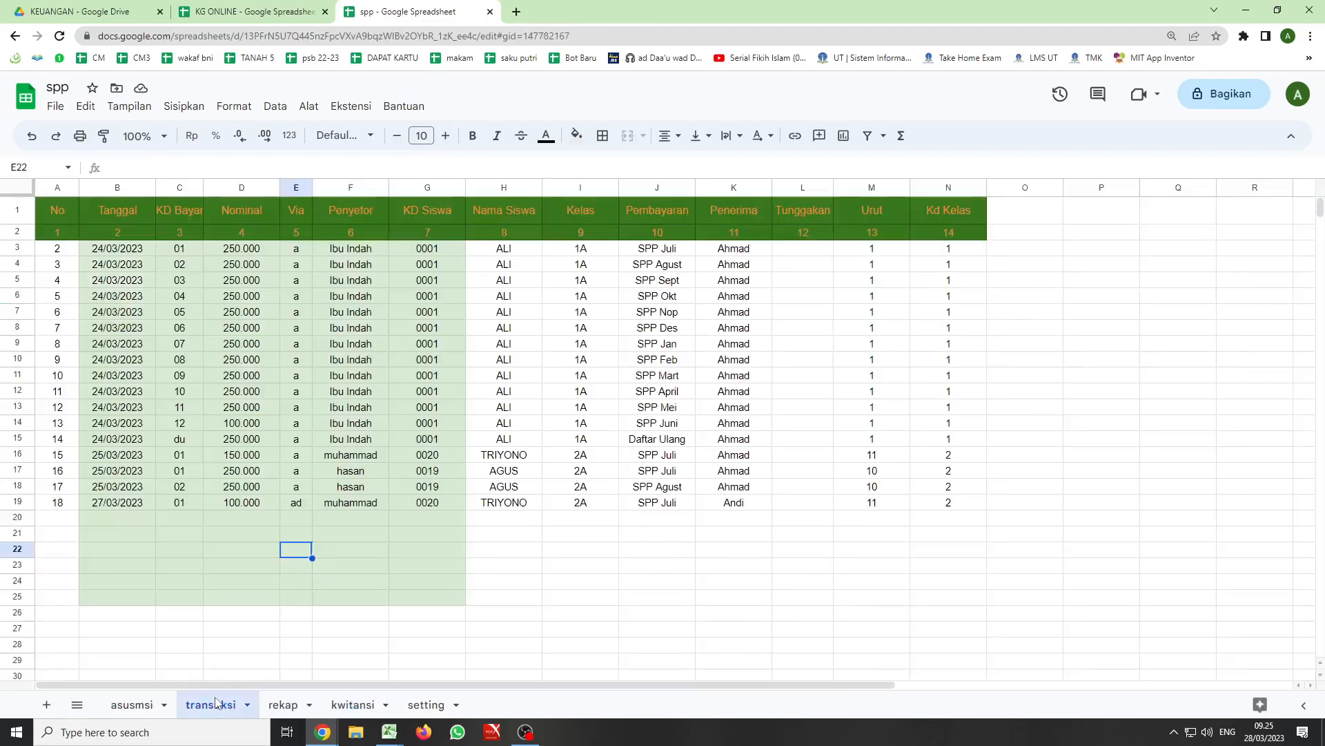
{"action": "left_click", "coordinate": [1061, 233]}
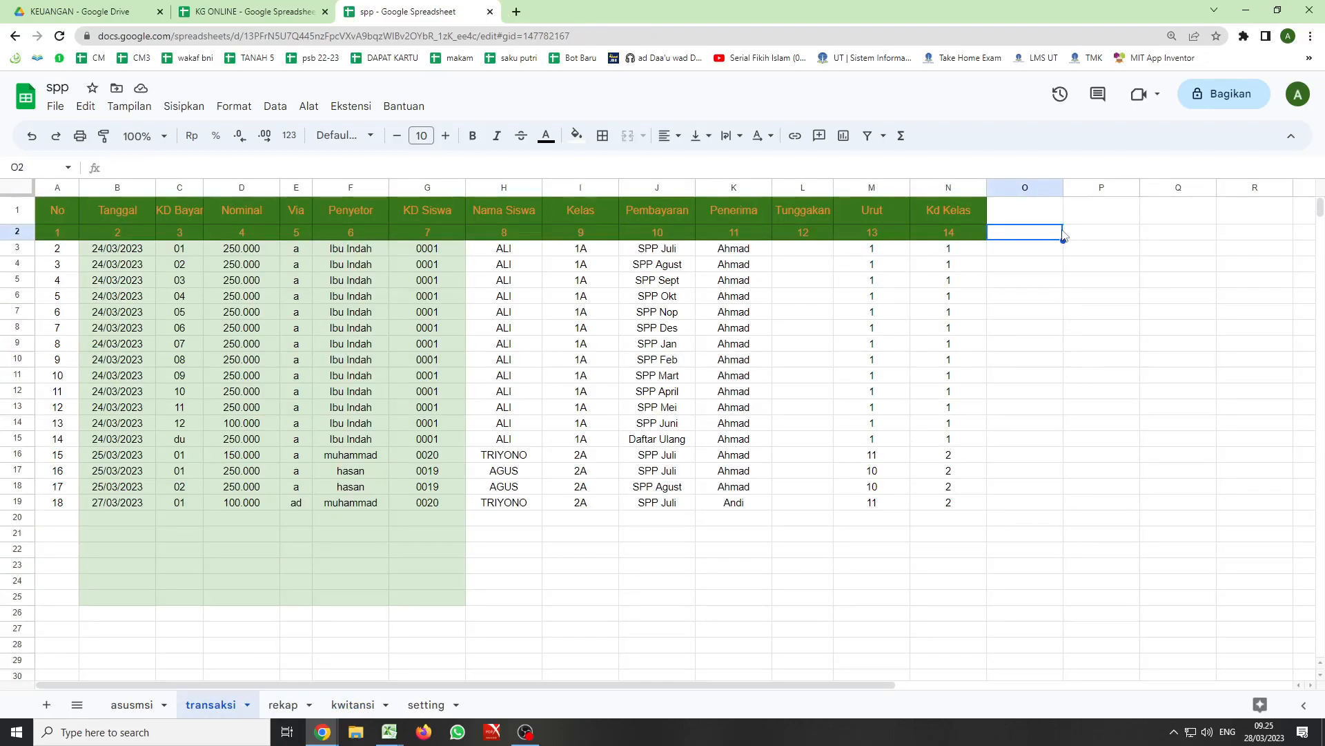
{"action": "left_click", "coordinate": [351, 704]}
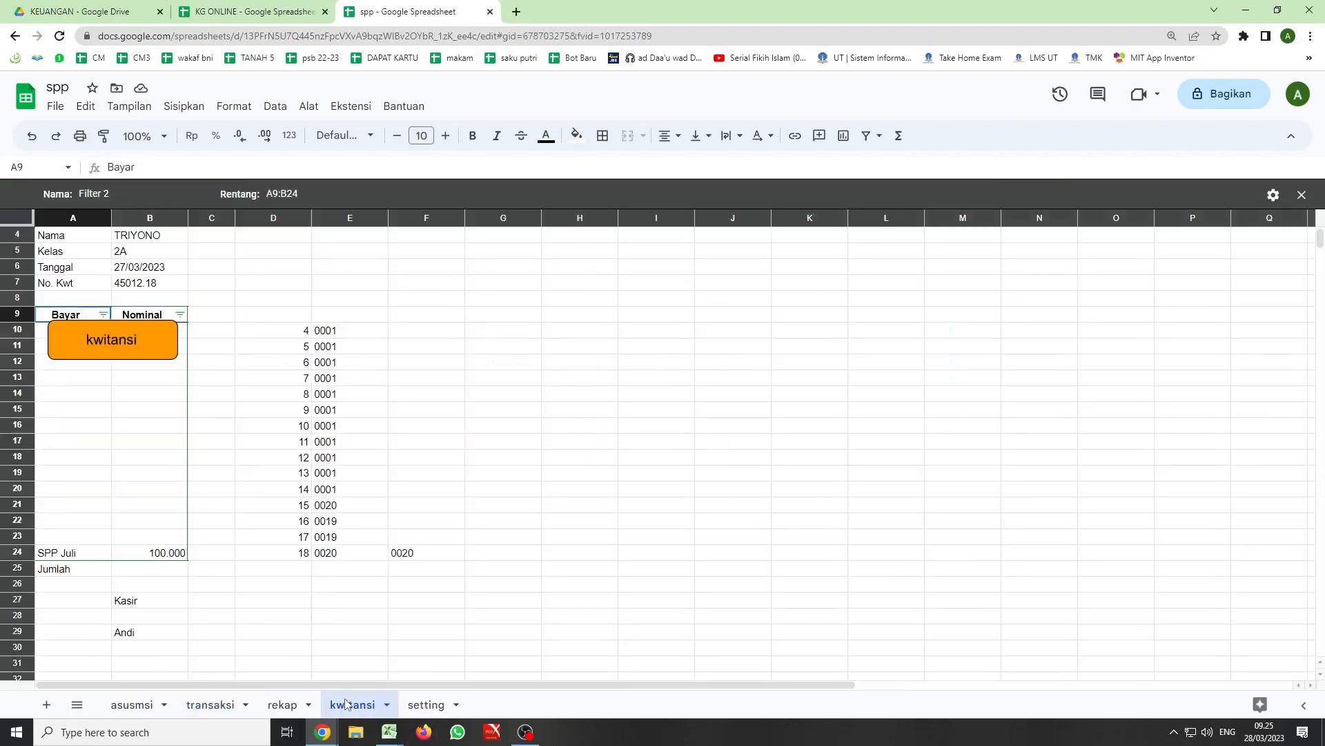
{"action": "left_click", "coordinate": [165, 343]}
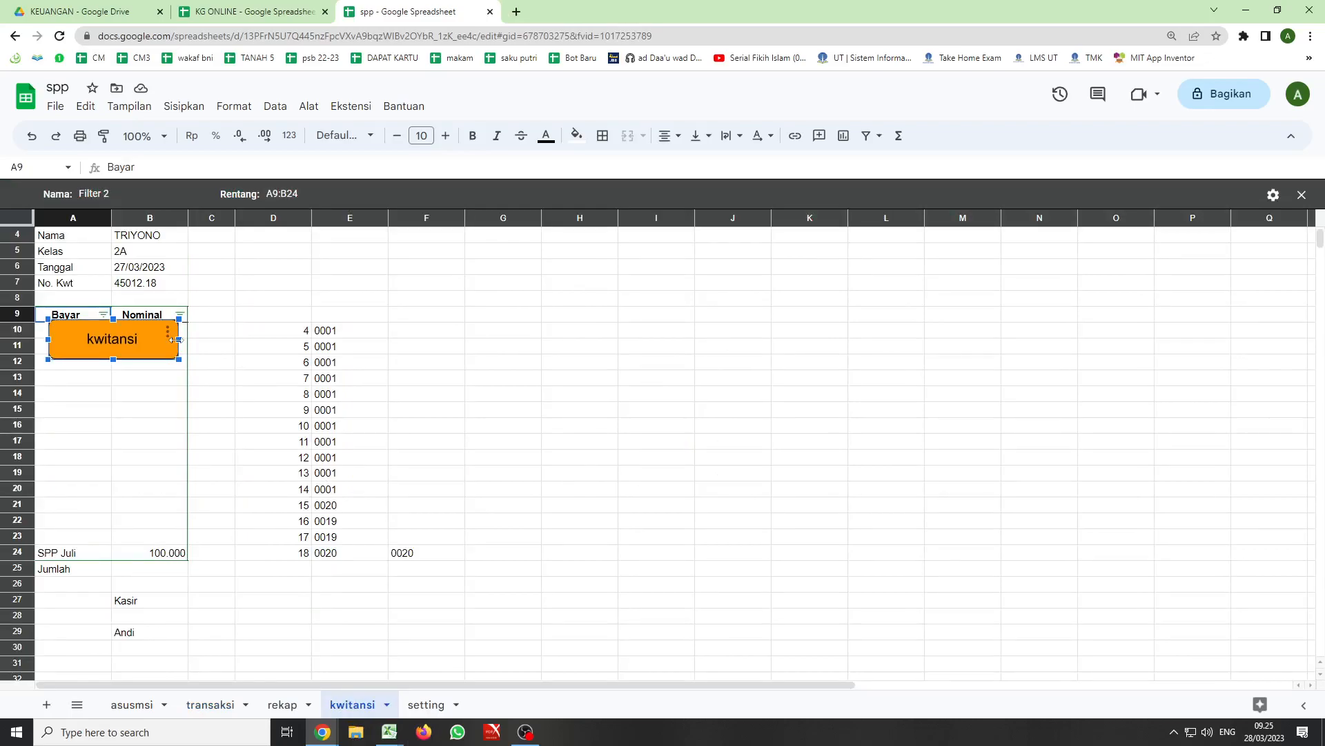
{"action": "left_click", "coordinate": [168, 336]}
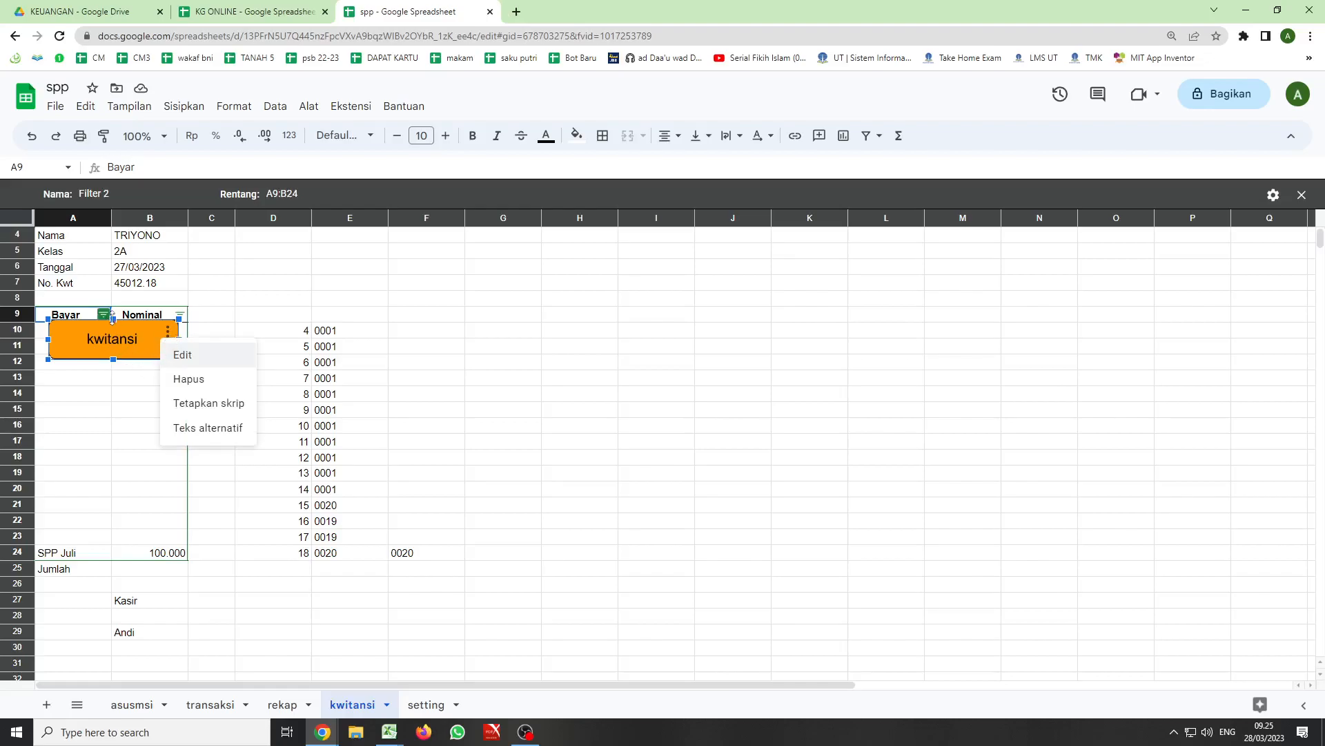
{"action": "left_click", "coordinate": [113, 319]}
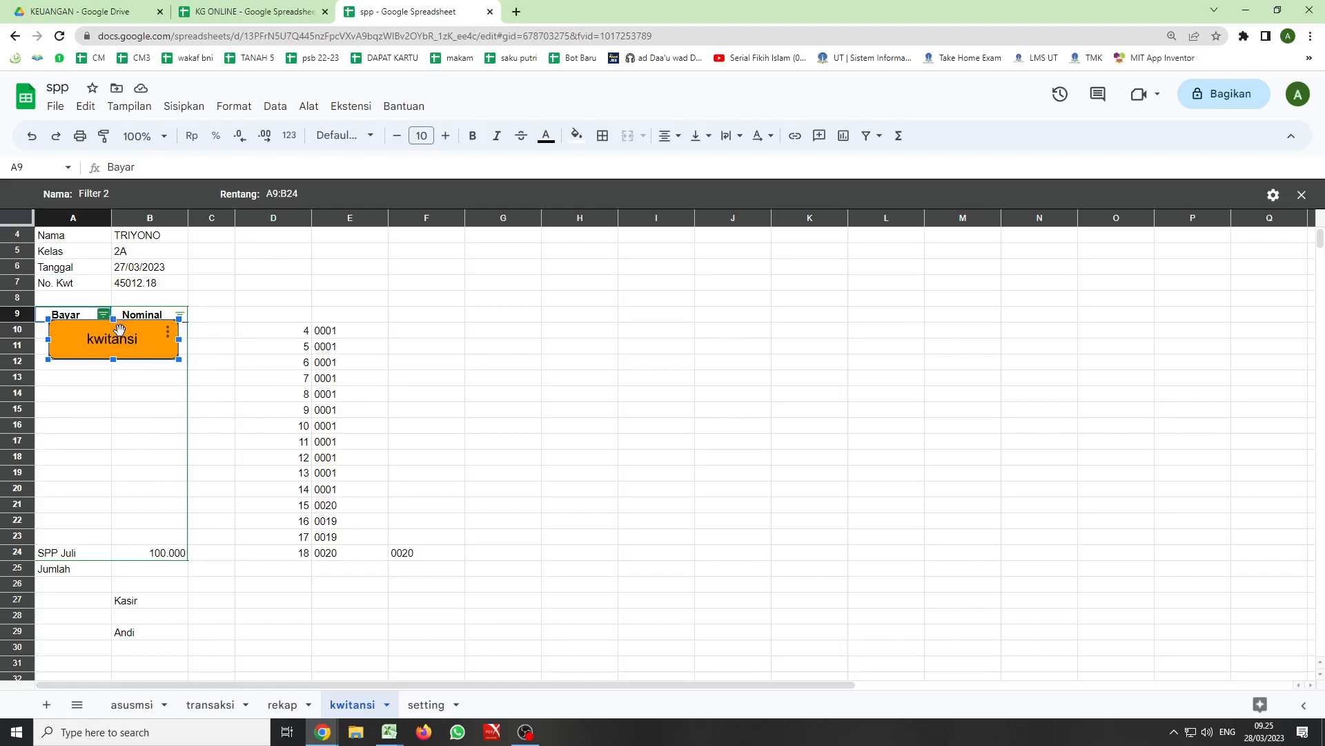
{"action": "mouse_move", "coordinate": [119, 330]}
{"action": "left_mouse_down"}
{"action": "mouse_move", "coordinate": [160, 653]}
{"action": "mouse_move", "coordinate": [193, 691]}
{"action": "left_mouse_up"}
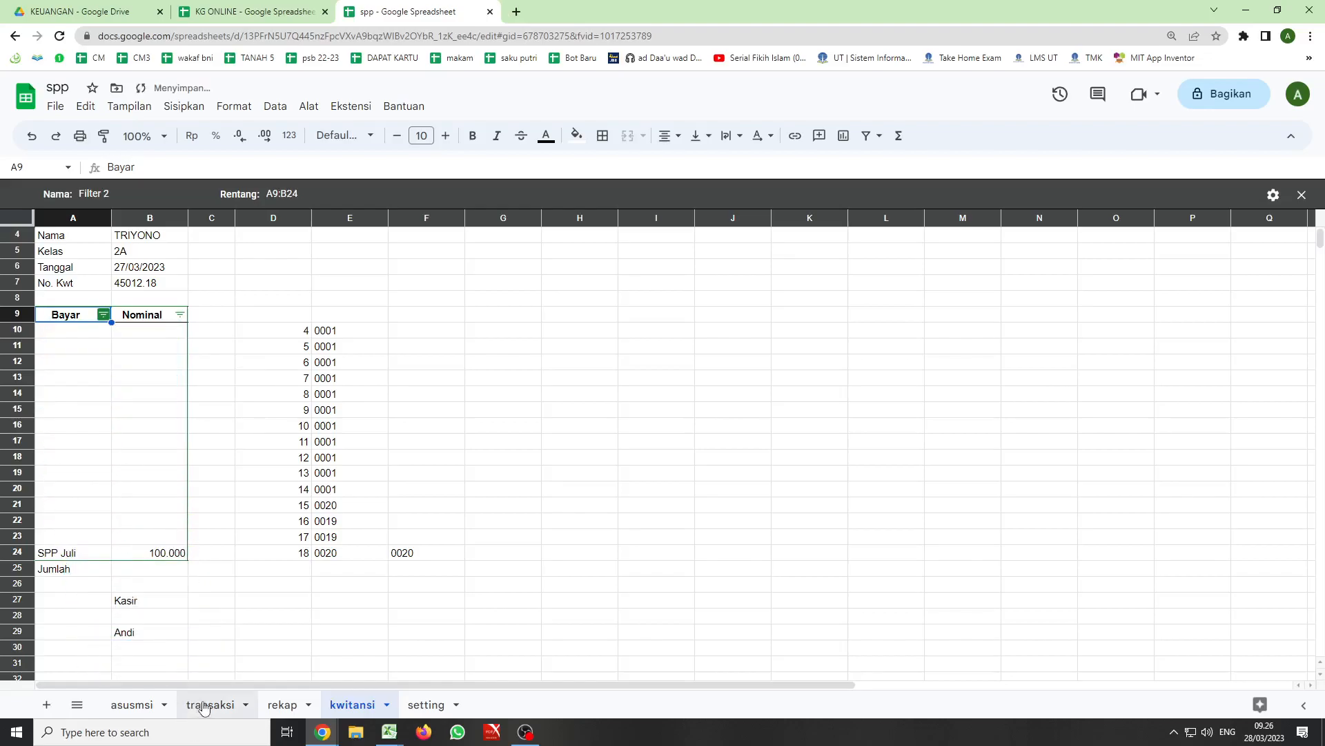
- Delete the orange kwitansi drawing below the receipt on the kwitansi sheet
{"action": "left_click", "coordinate": [203, 704]}
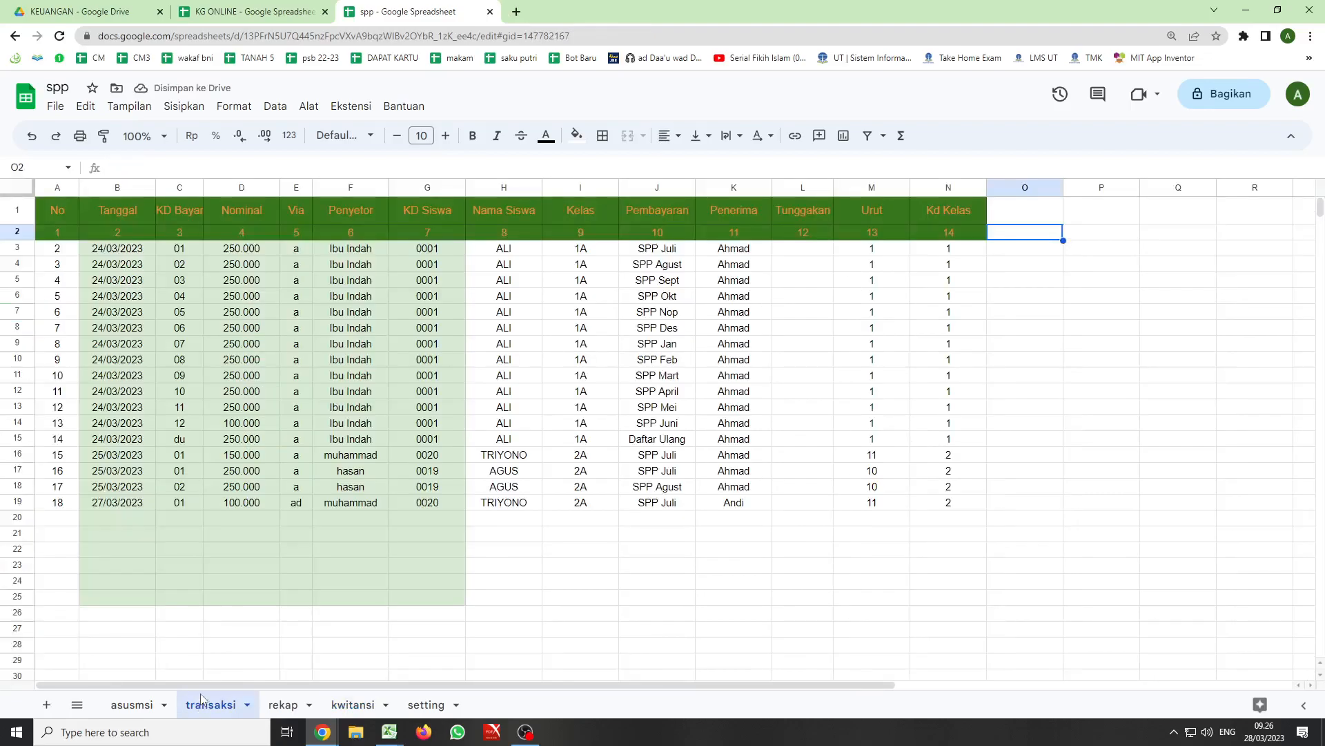
{"action": "left_click", "coordinate": [296, 644]}
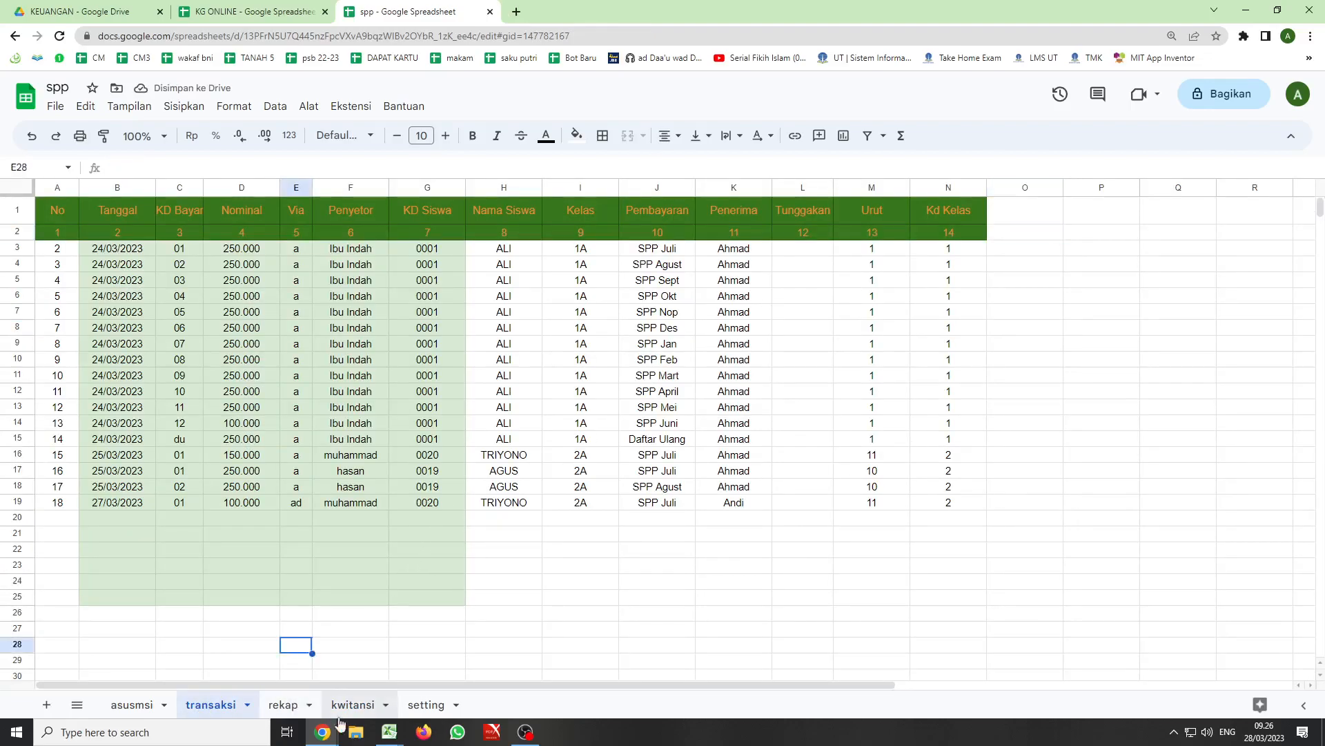
{"action": "left_click", "coordinate": [352, 705]}
{"action": "scroll", "coordinate": [279, 526], "scroll_direction": "down", "scroll_amount": 6}
{"action": "scroll", "coordinate": [276, 528], "scroll_direction": "up", "scroll_amount": 2}
{"action": "left_click", "coordinate": [229, 527]}
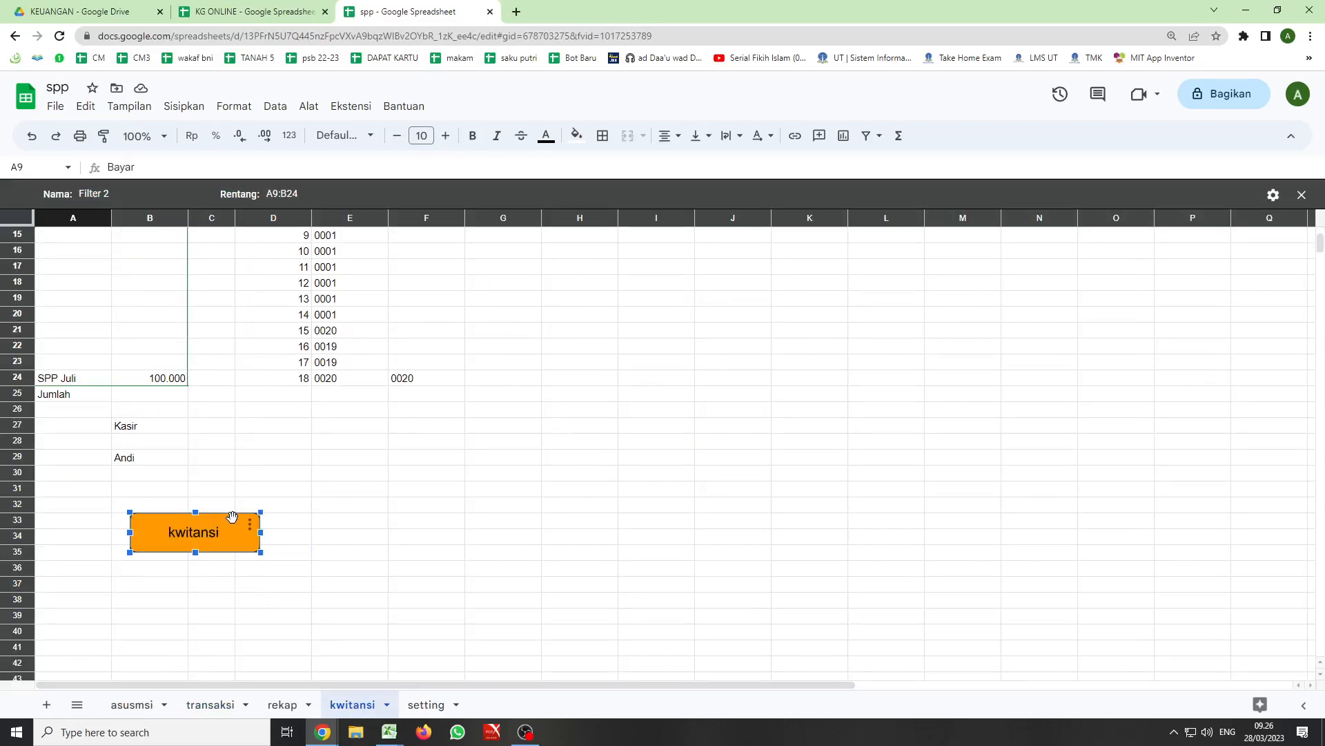
{"action": "key", "text": "Delete"}
- Start a new drawing on the transaksi sheet and draw a rounded rectangle about 5.1 cm wide and 1.5 cm high
{"action": "left_click", "coordinate": [210, 705]}
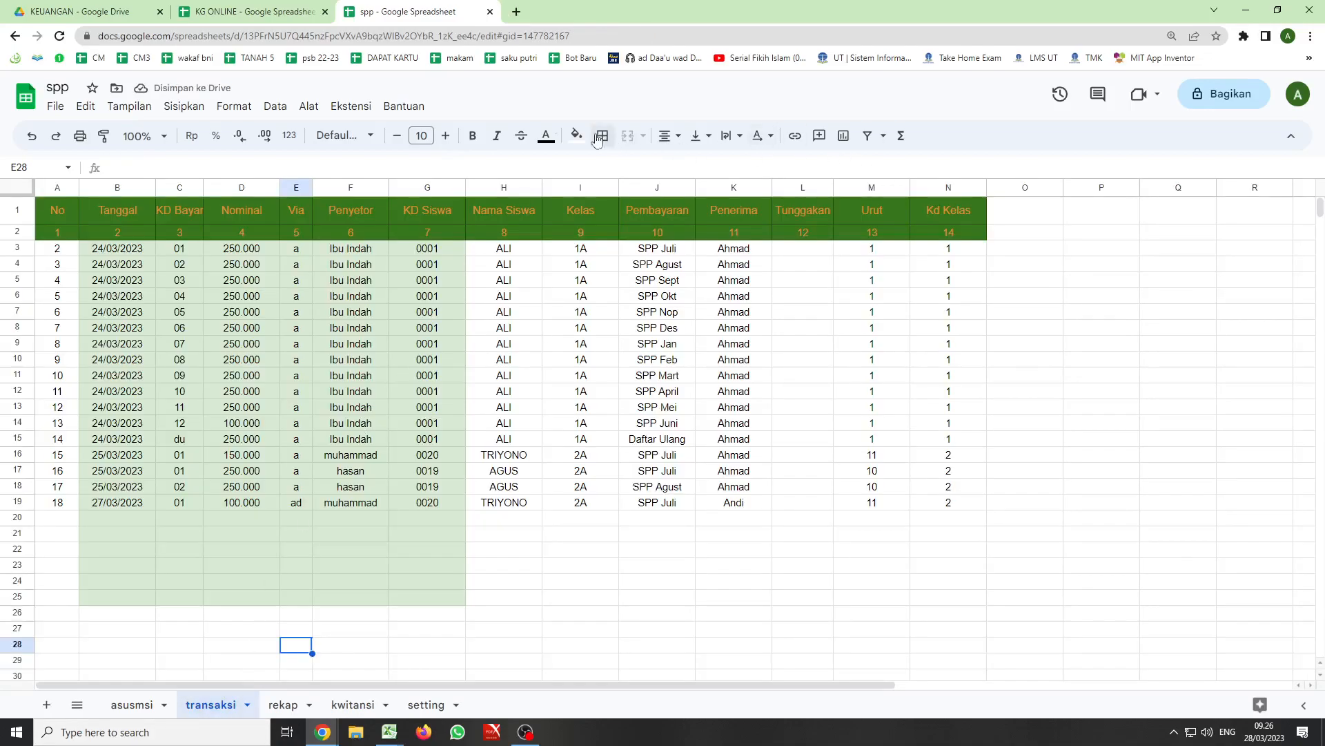
{"action": "left_click", "coordinate": [234, 107]}
{"action": "mouse_move", "coordinate": [201, 108]}
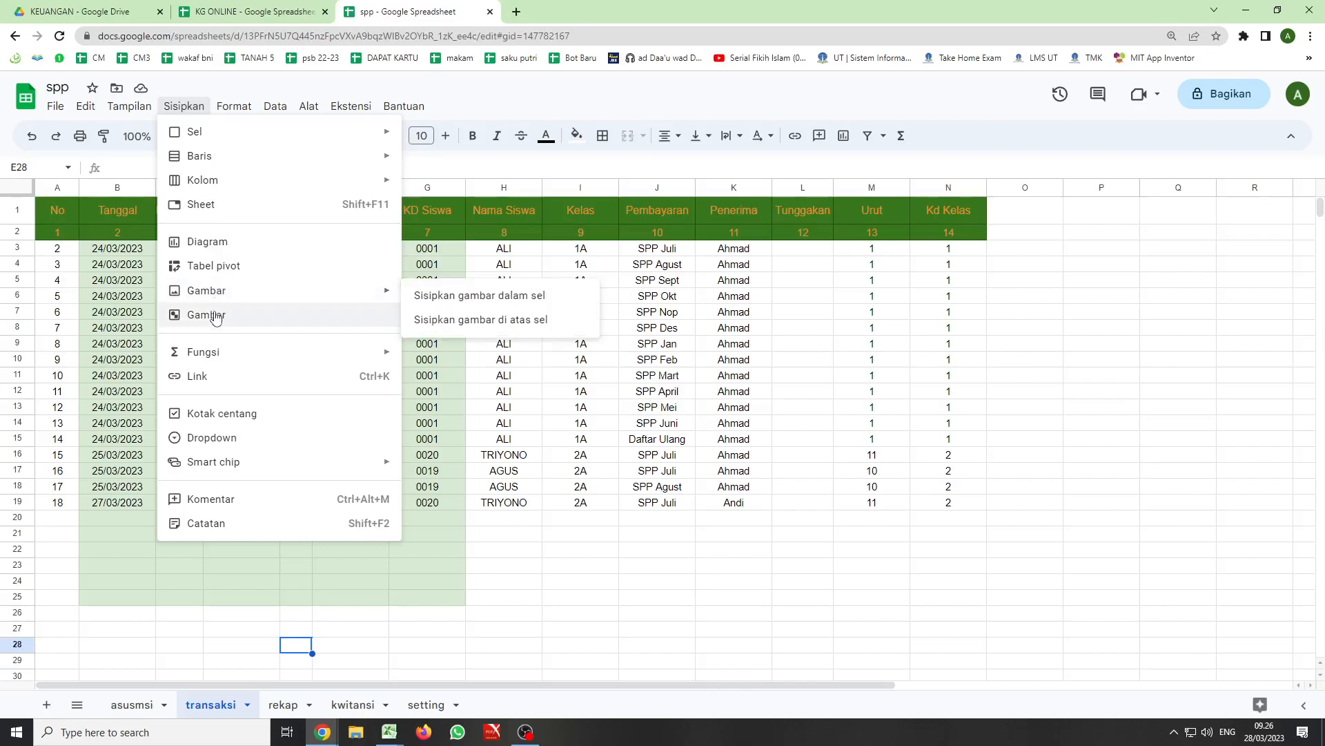
{"action": "left_click", "coordinate": [214, 315]}
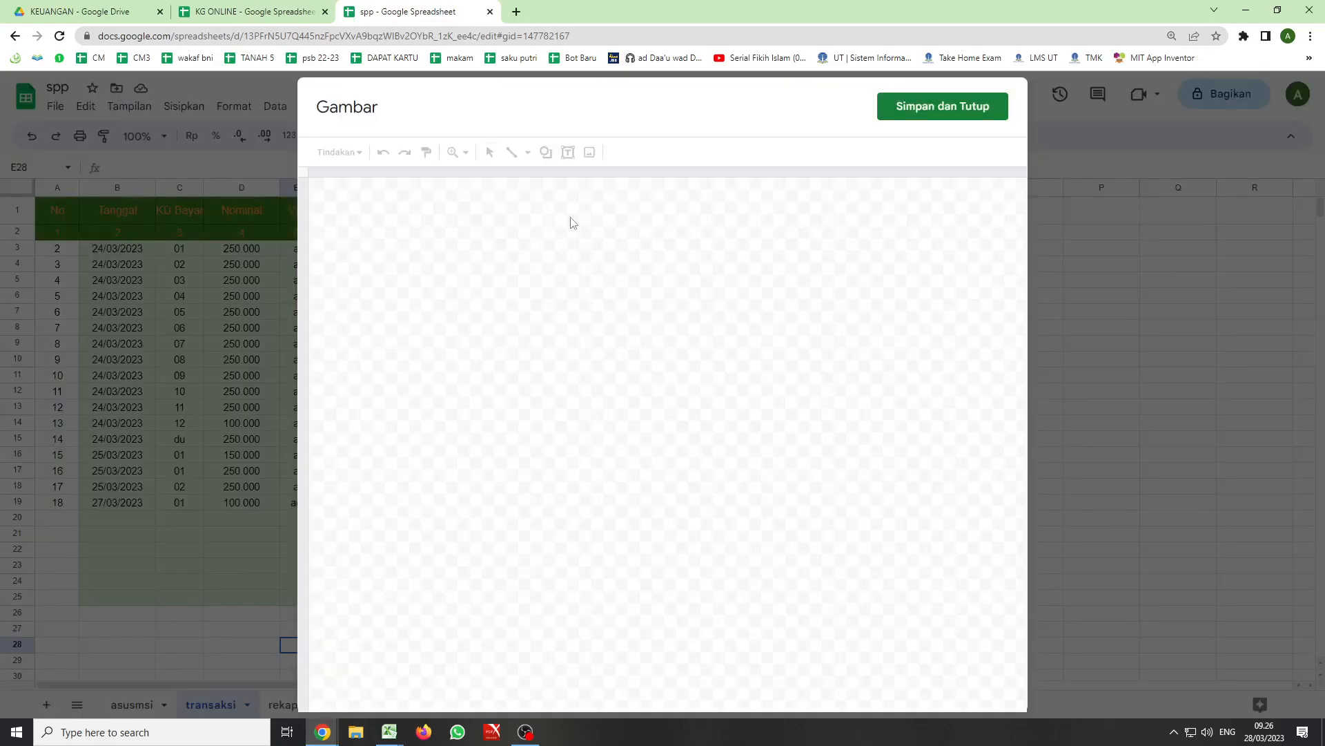
{"action": "left_click", "coordinate": [546, 154]}
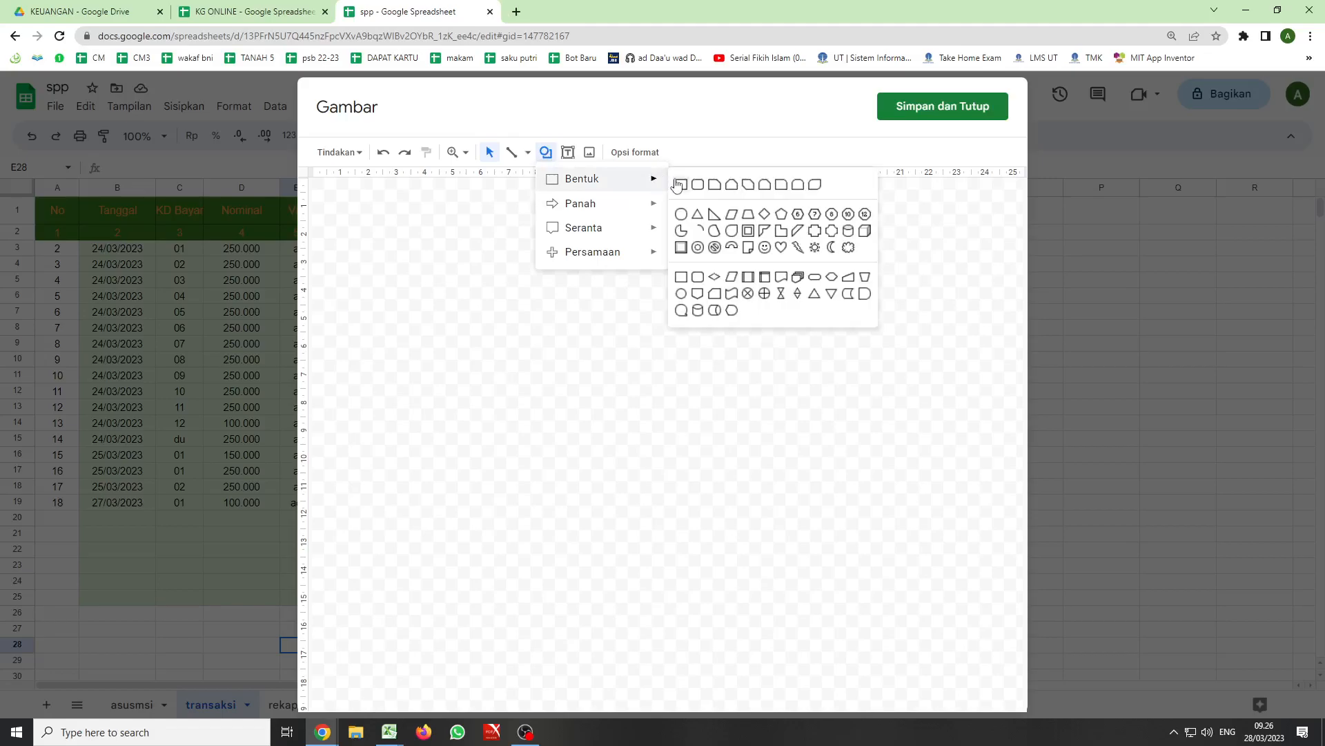
{"action": "left_click", "coordinate": [689, 182]}
{"action": "mouse_move", "coordinate": [394, 226]}
{"action": "left_mouse_down"}
{"action": "mouse_move", "coordinate": [412, 266]}
{"action": "mouse_move", "coordinate": [536, 270]}
{"action": "left_mouse_up"}
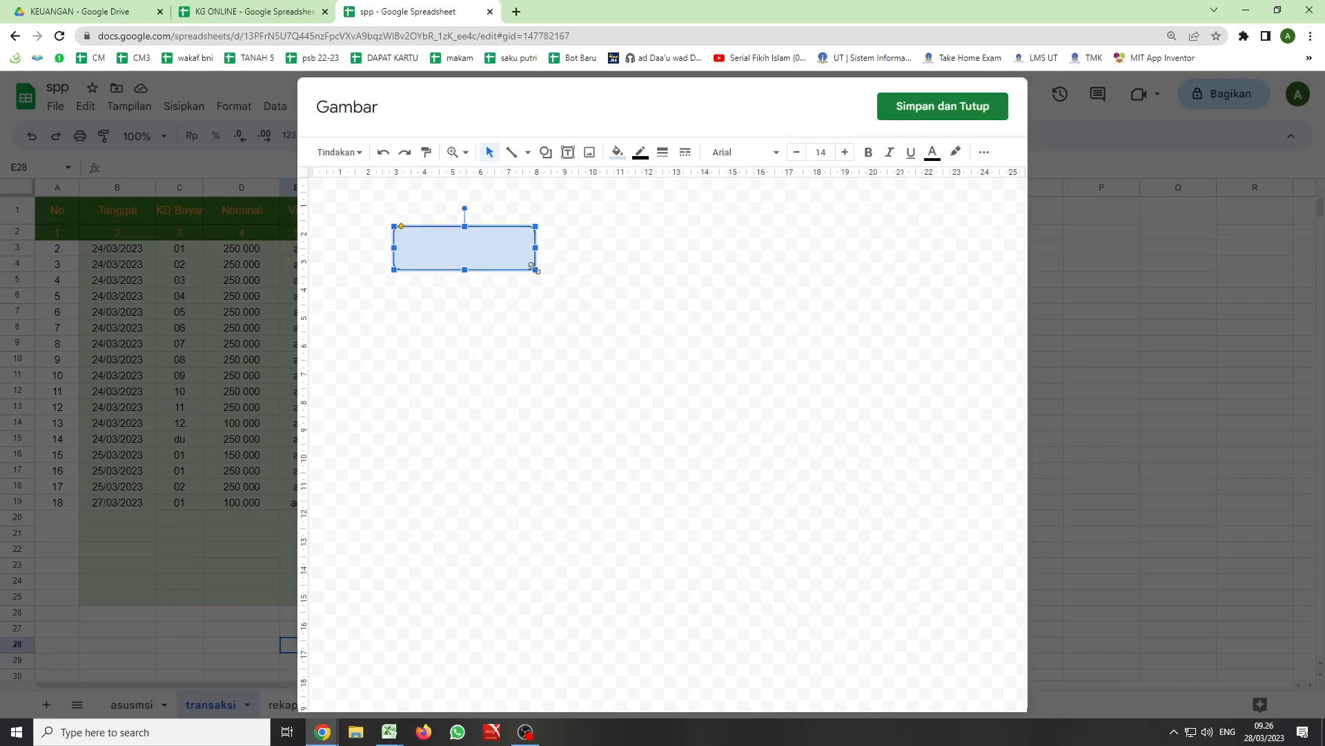
- Overlay a text box about 2.9 cm wide containing "kwitansi" on the rounded rectangle and align it vertically within the shape
{"action": "left_click", "coordinate": [569, 158]}
{"action": "mouse_move", "coordinate": [421, 243]}
{"action": "left_mouse_down"}
{"action": "mouse_move", "coordinate": [500, 258]}
{"action": "mouse_move", "coordinate": [477, 233]}
{"action": "left_mouse_up"}
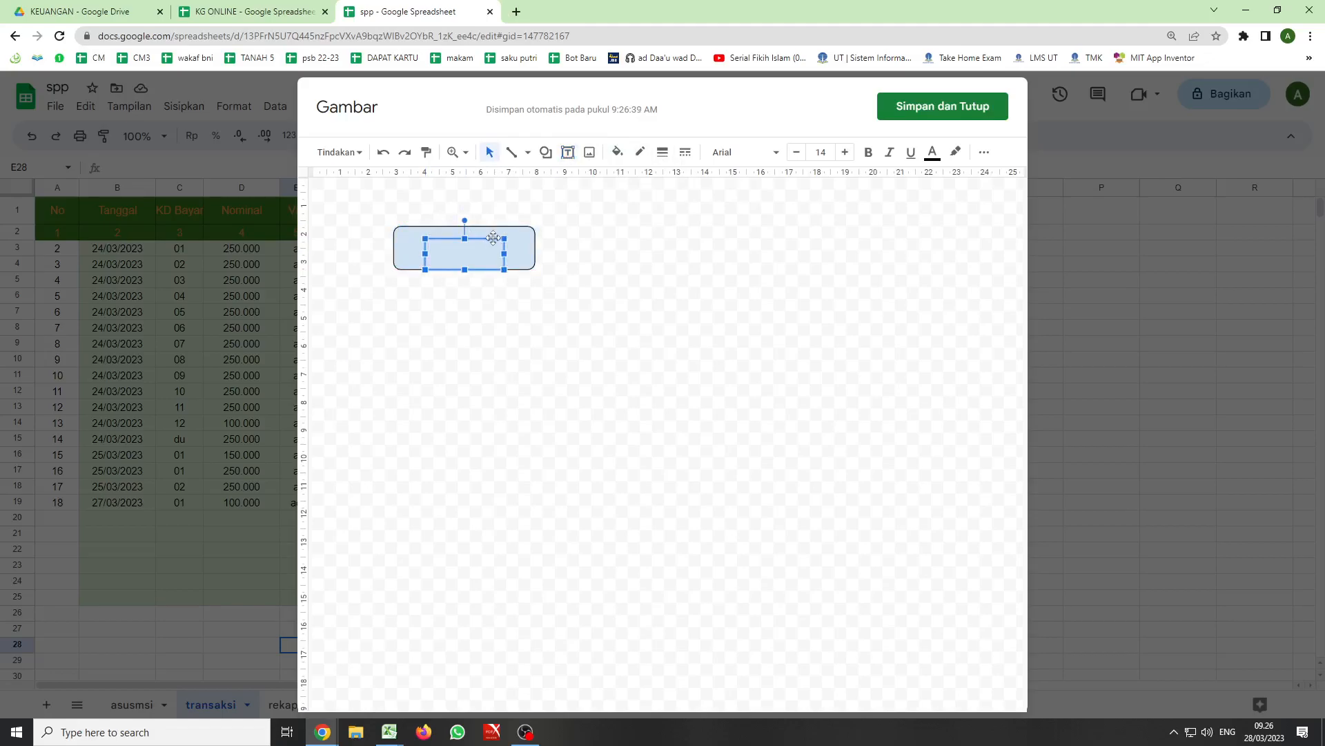
{"action": "type", "text": "kwitans"}
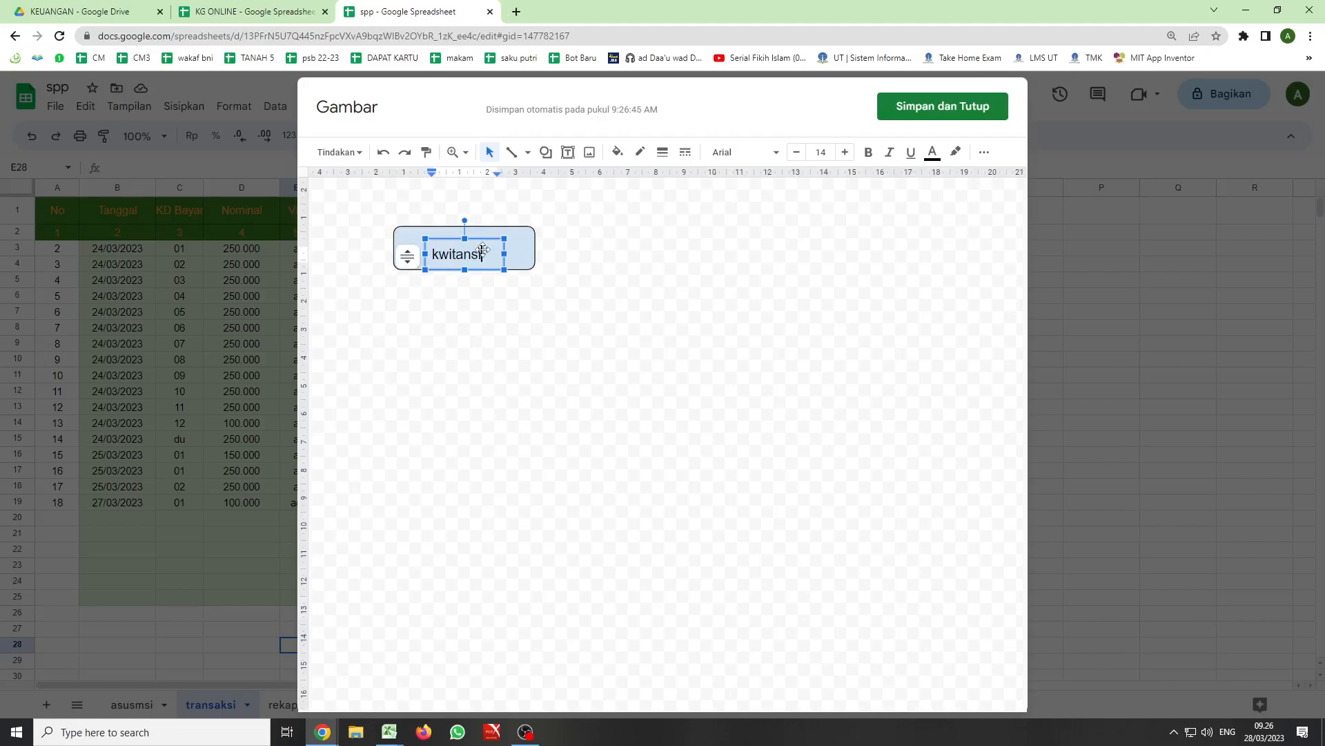
{"action": "type", "text": "i"}
{"action": "key", "text": "Escape"}
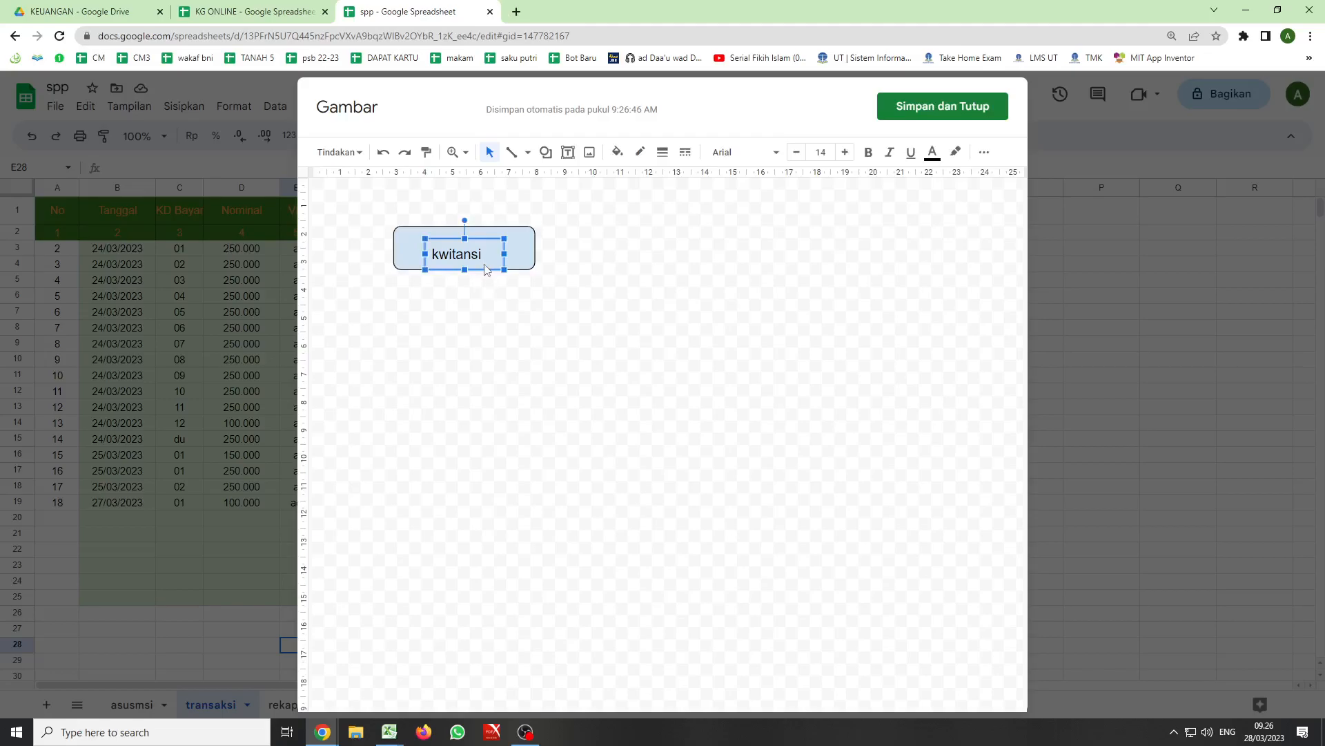
{"action": "left_click_drag", "start_coordinate": [505, 266], "coordinate": [507, 259]}
{"action": "left_click", "coordinate": [508, 298]}
- Fill the rounded rectangle with orange and save the drawing into the transaksi sheet
{"action": "left_click", "coordinate": [521, 243]}
{"action": "left_click", "coordinate": [617, 152]}
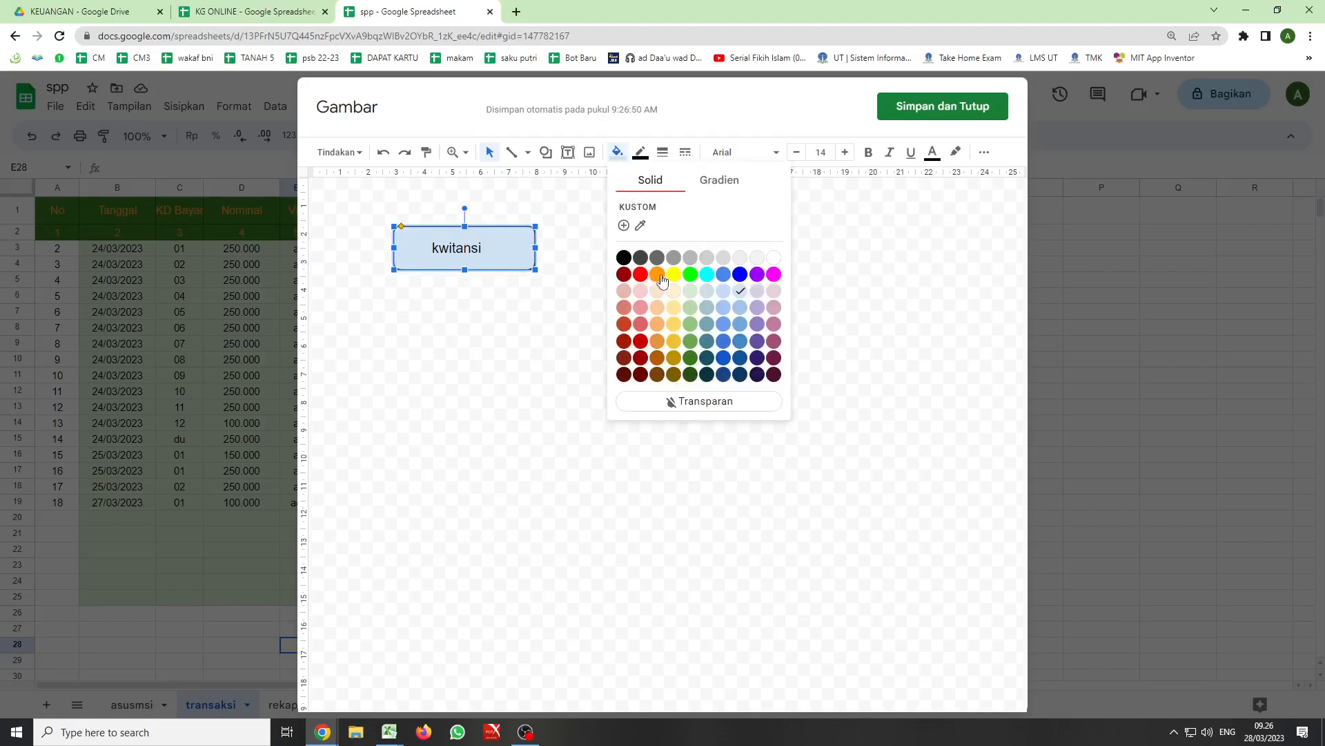
{"action": "left_click", "coordinate": [651, 275]}
{"action": "left_click", "coordinate": [430, 303]}
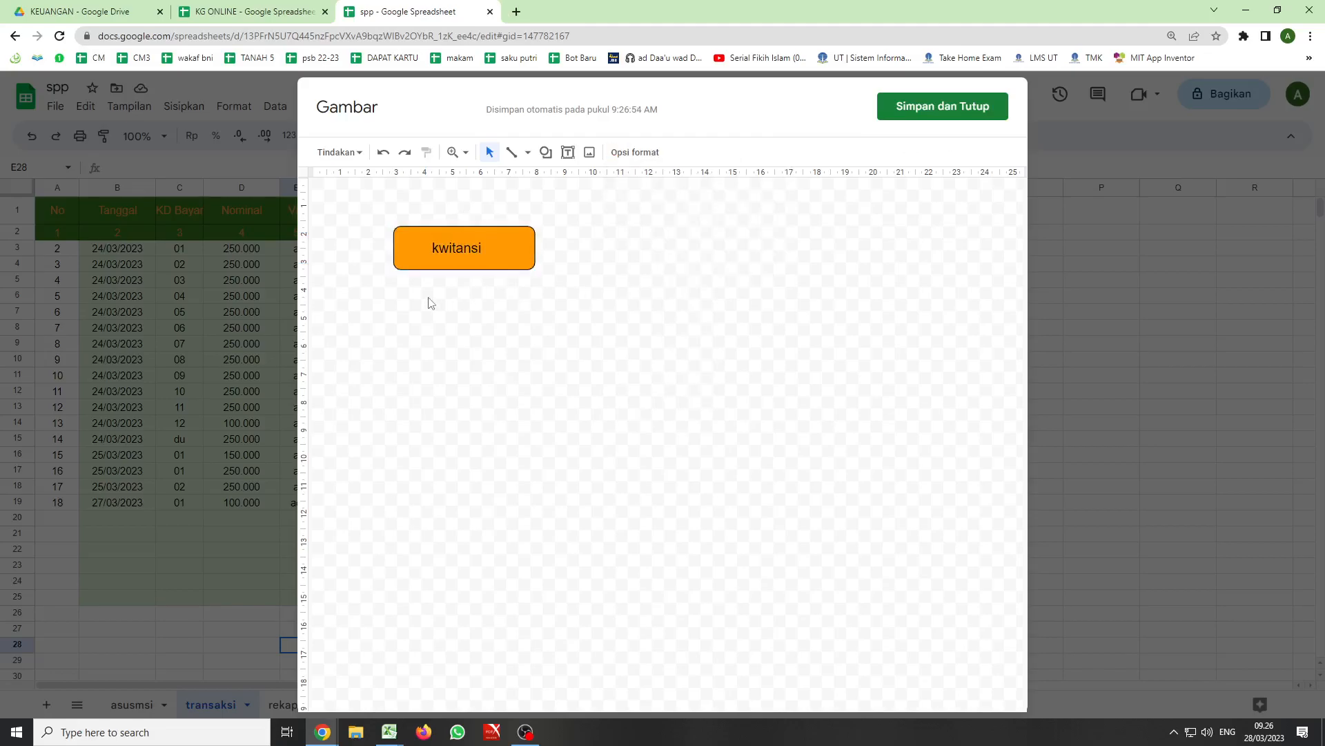
{"action": "left_click", "coordinate": [904, 110]}
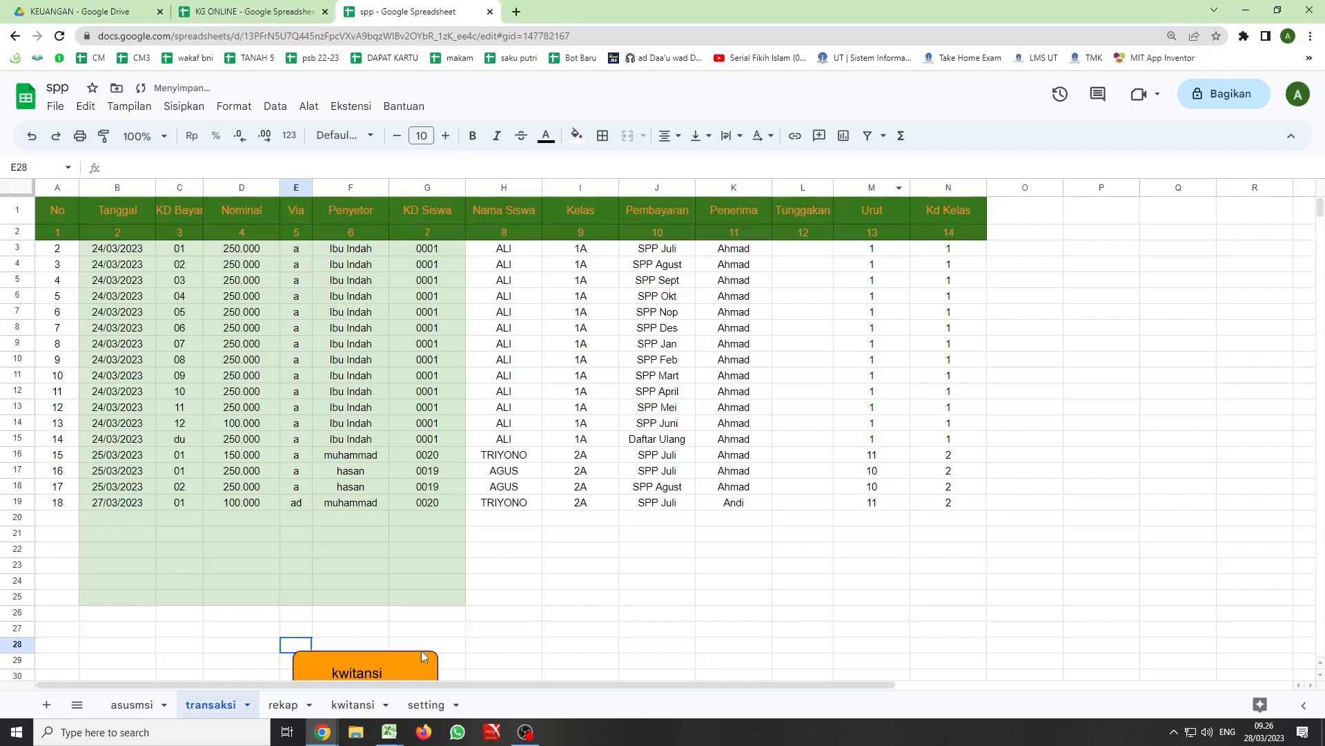
- Move the kwitansi drawing beside the table header over columns O and P, and assign the script kwitansi to it
{"action": "mouse_move", "coordinate": [408, 653]}
{"action": "left_mouse_down"}
{"action": "mouse_move", "coordinate": [731, 523]}
{"action": "mouse_move", "coordinate": [1115, 239]}
{"action": "mouse_move", "coordinate": [1125, 204]}
{"action": "left_mouse_up"}
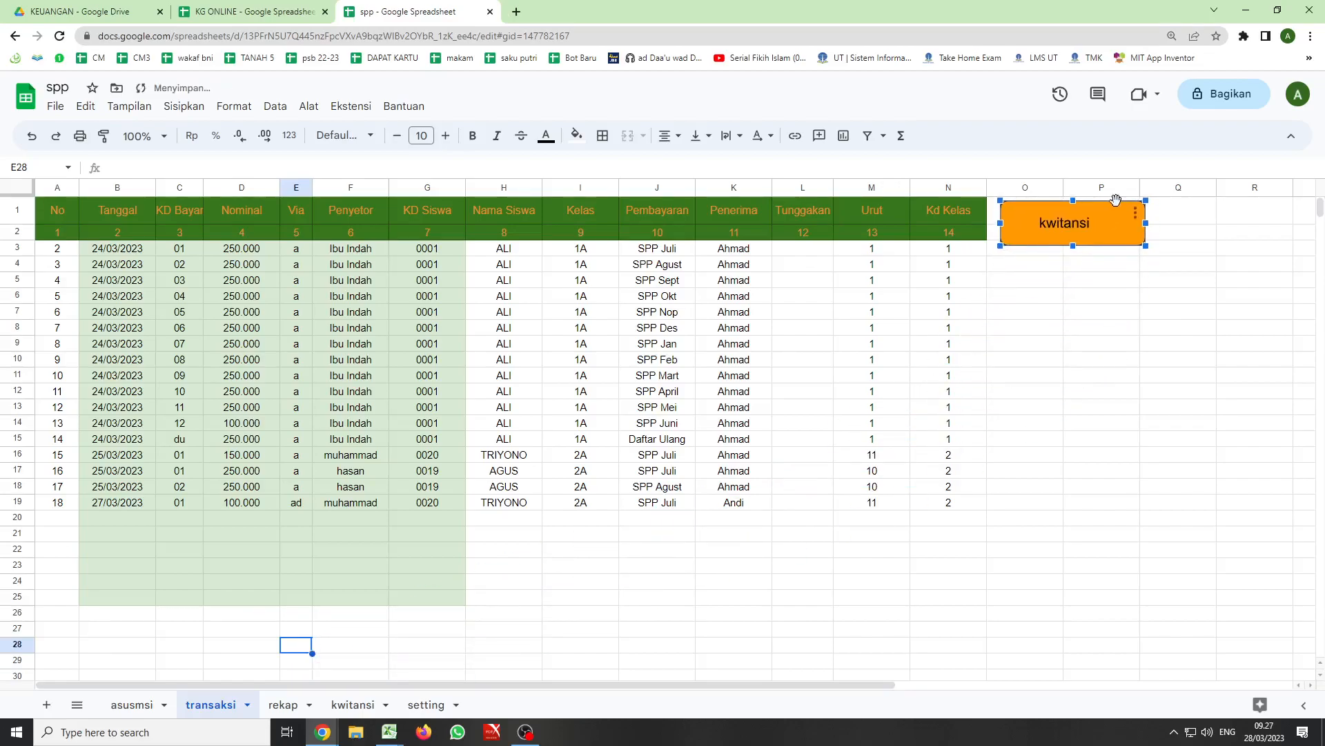
{"action": "left_click", "coordinate": [1136, 217]}
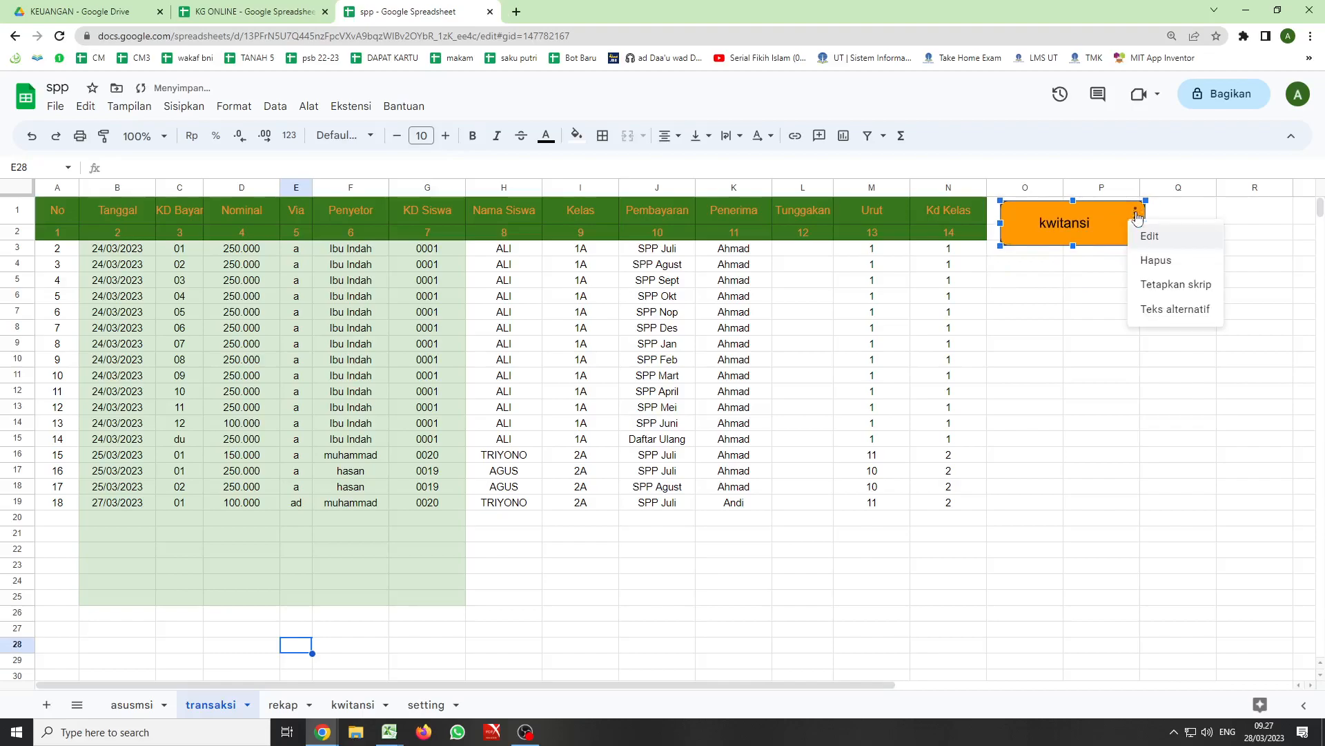
{"action": "left_click", "coordinate": [1178, 285]}
{"action": "type", "text": "kwitansi"}
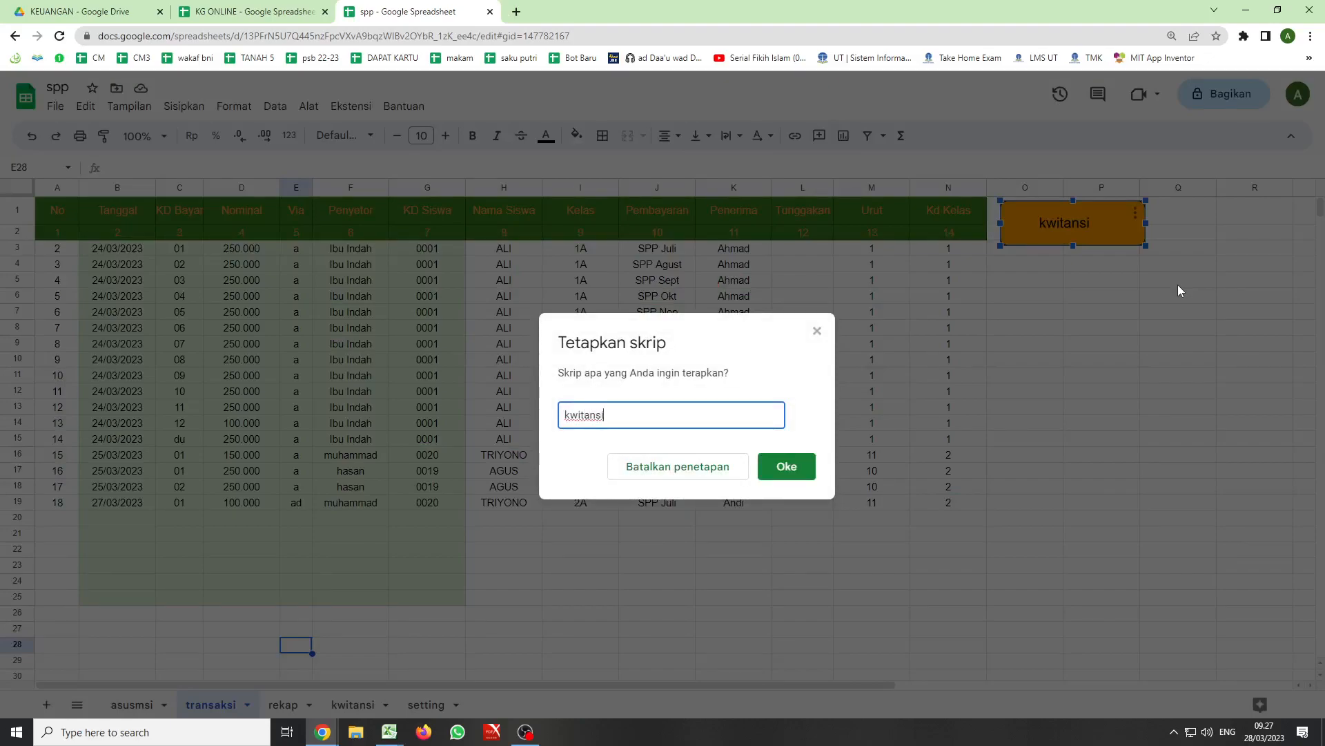
{"action": "left_click", "coordinate": [786, 467]}
- Run the kwitansi button on the transaksi sheet and authorize the recorded macros with the Google account, allowing spreadsheet access
{"action": "left_click", "coordinate": [352, 705]}
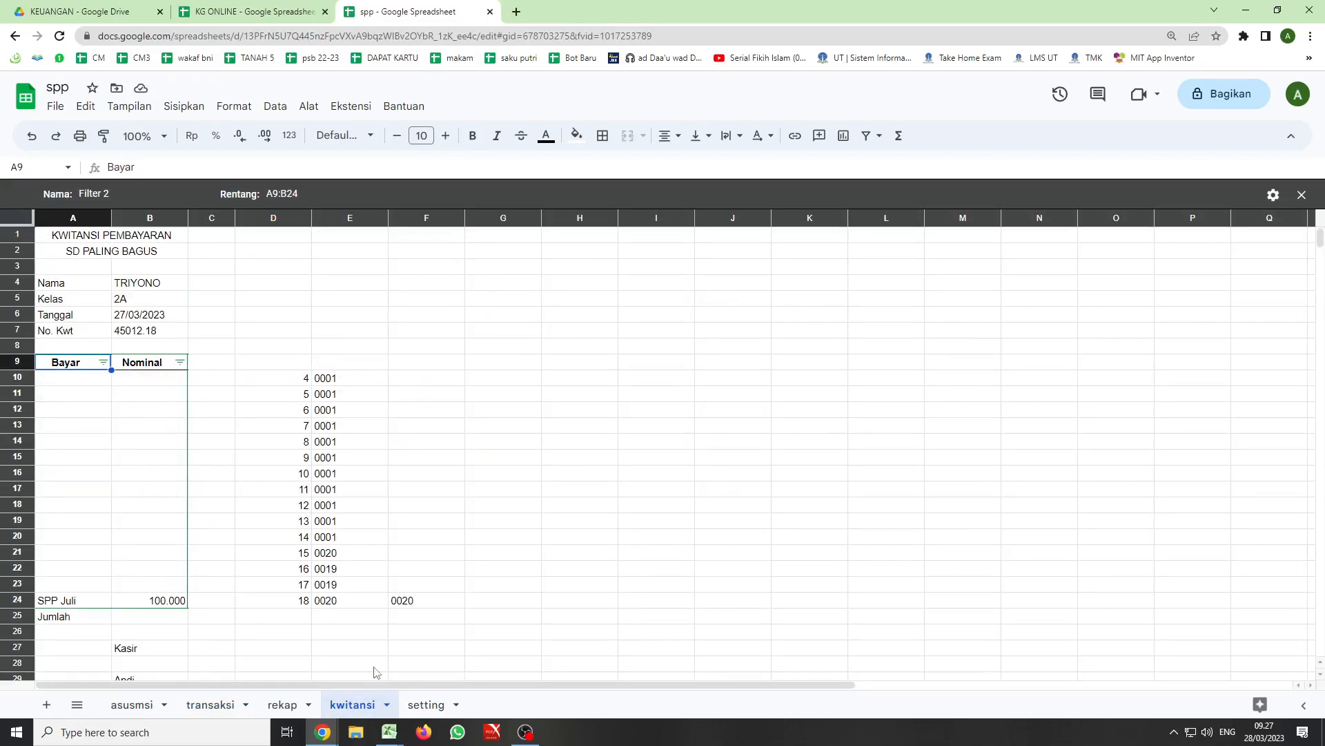
{"action": "left_click", "coordinate": [210, 705]}
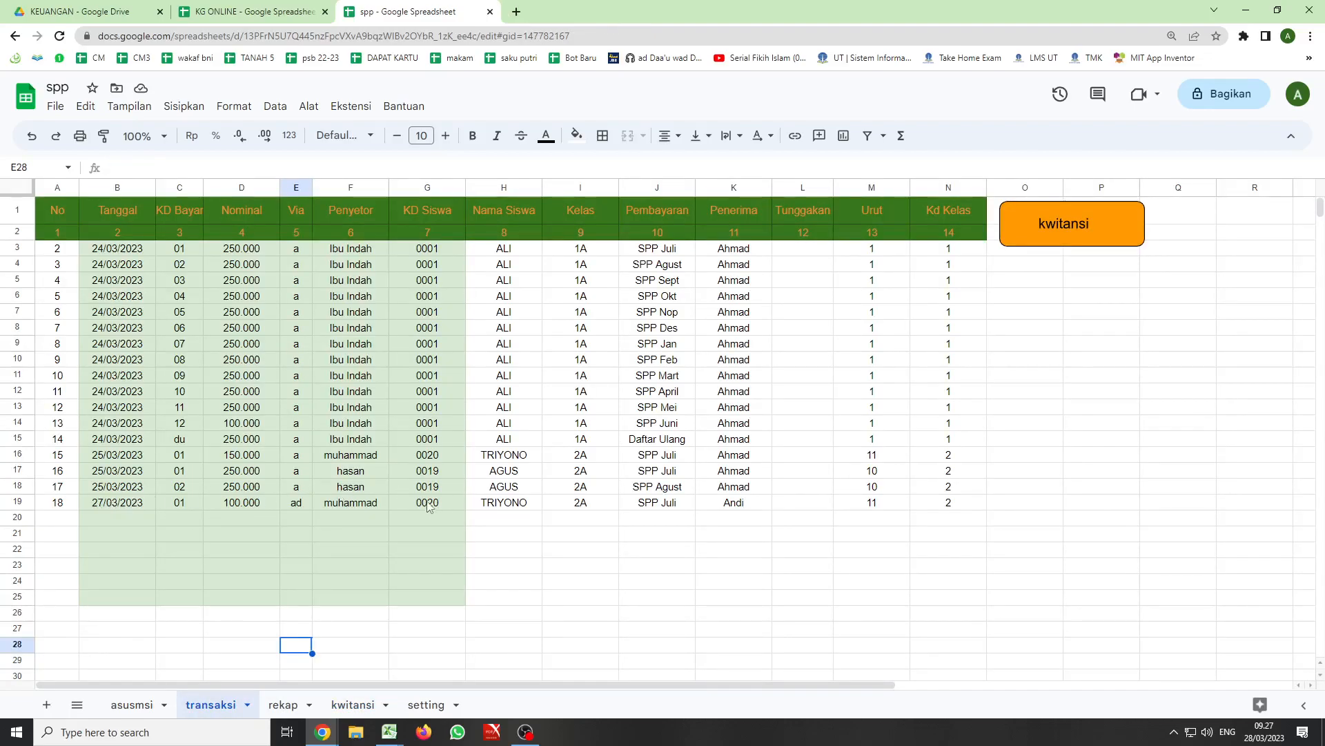
{"action": "left_click", "coordinate": [1047, 222]}
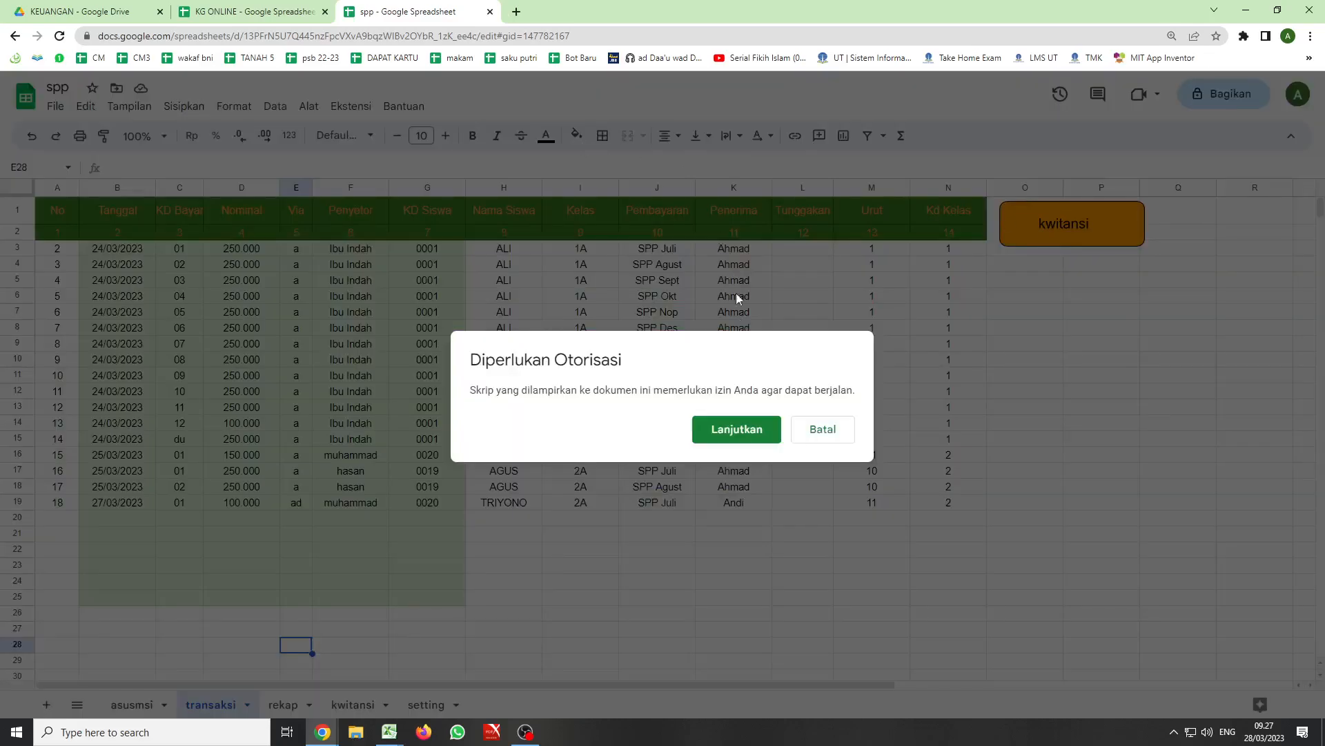
{"action": "left_click", "coordinate": [726, 429]}
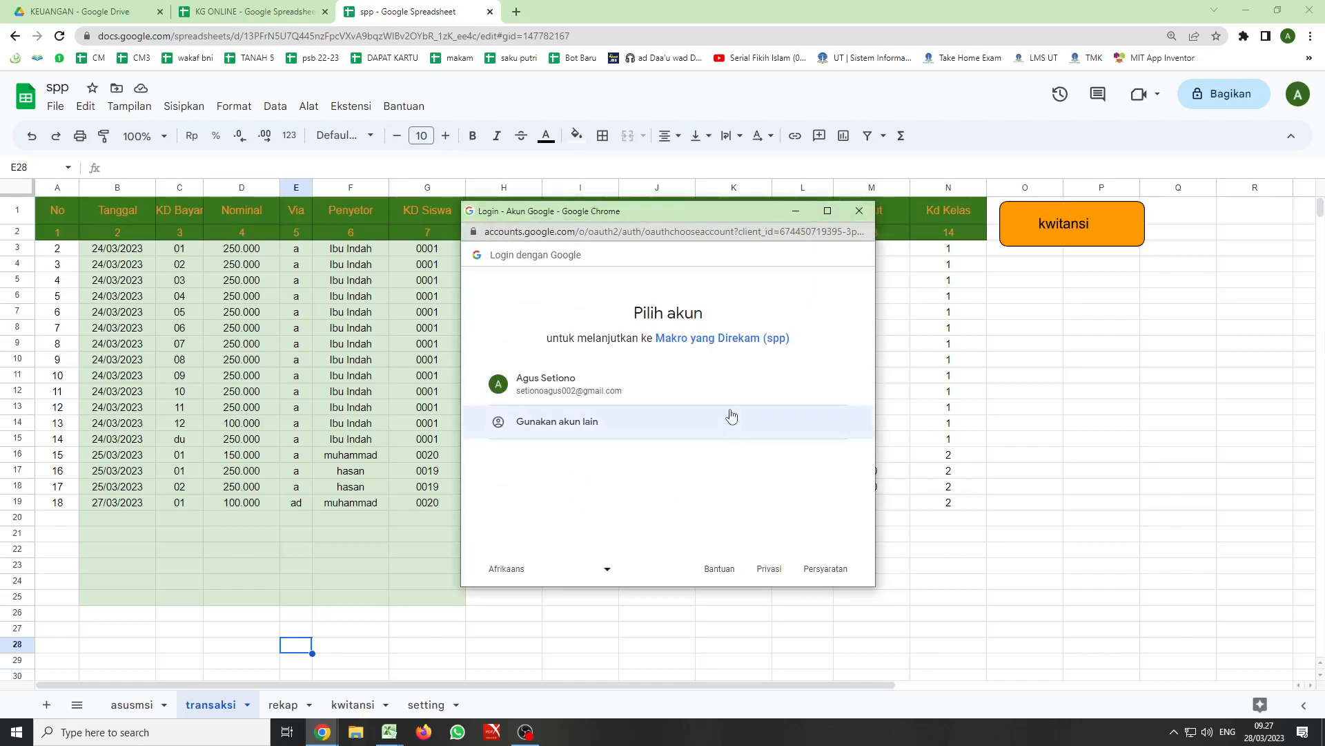
{"action": "left_click", "coordinate": [542, 380]}
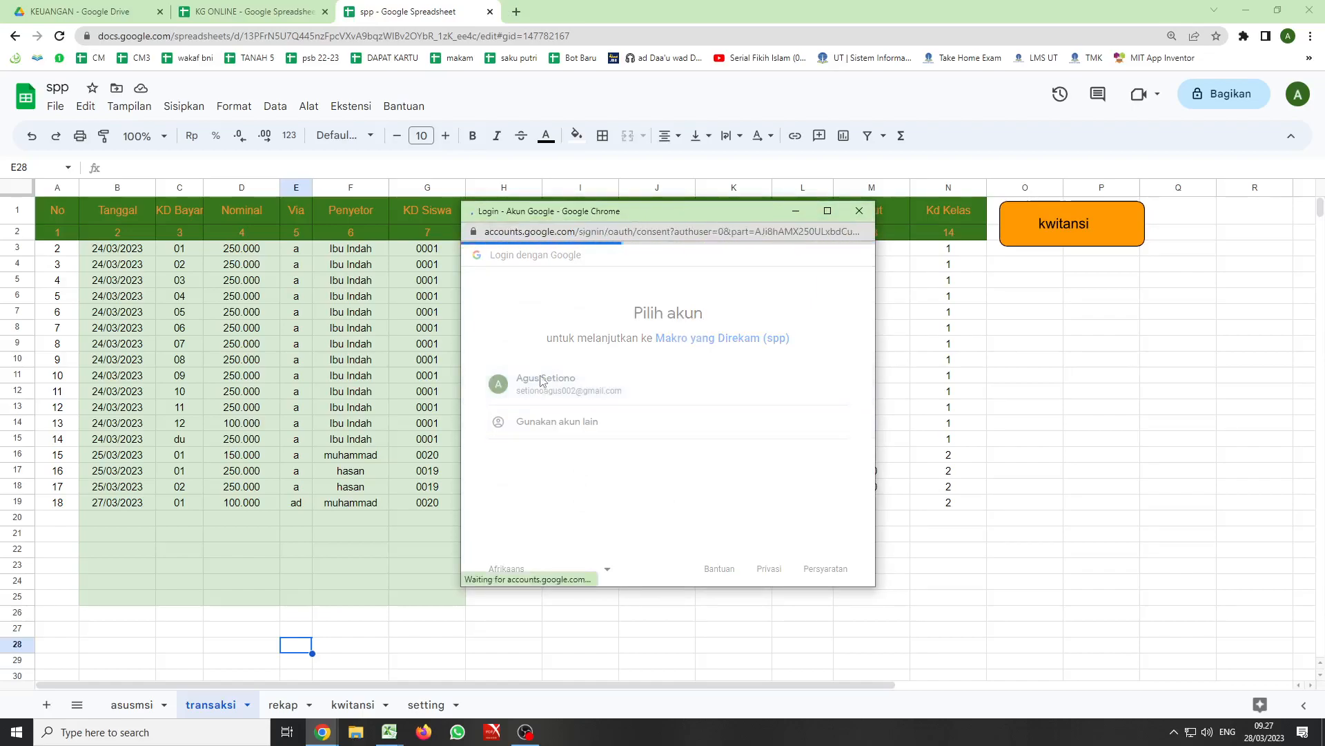
{"action": "scroll", "coordinate": [638, 475], "scroll_direction": "down", "scroll_amount": 3}
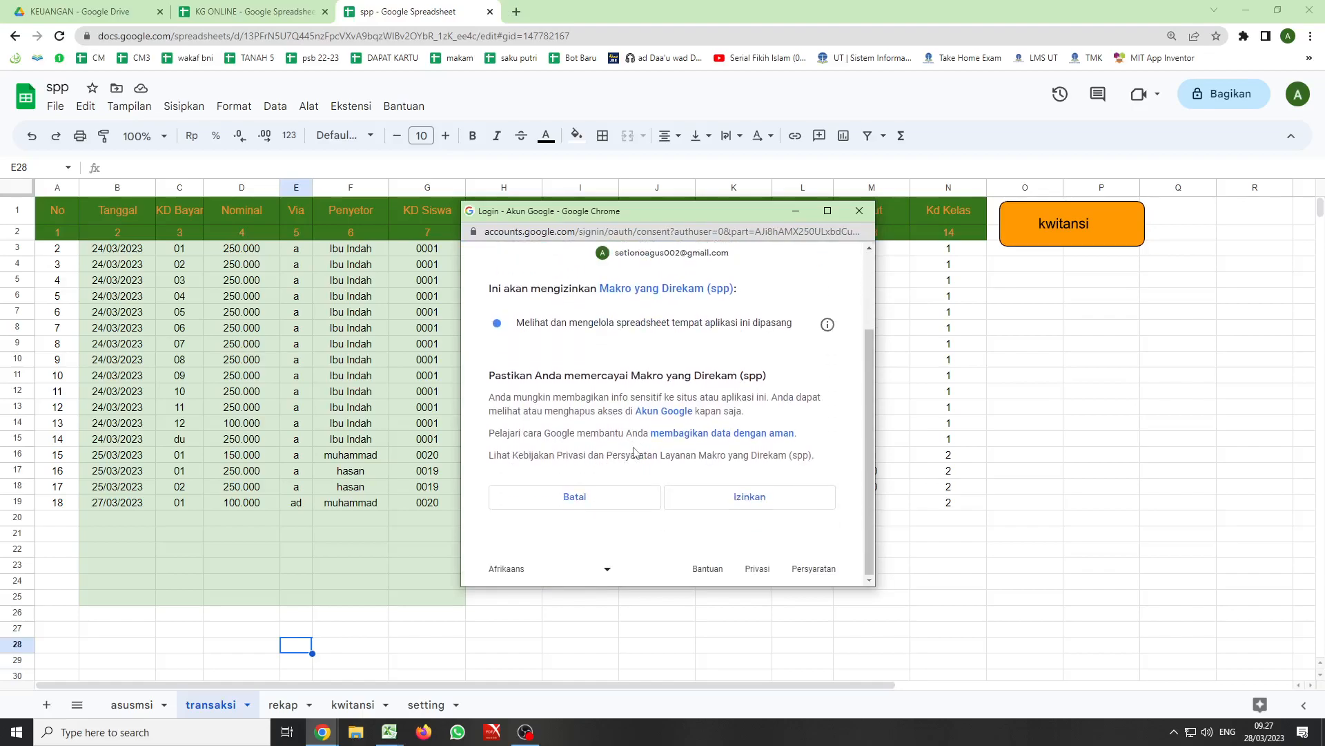
{"action": "left_click", "coordinate": [766, 500]}
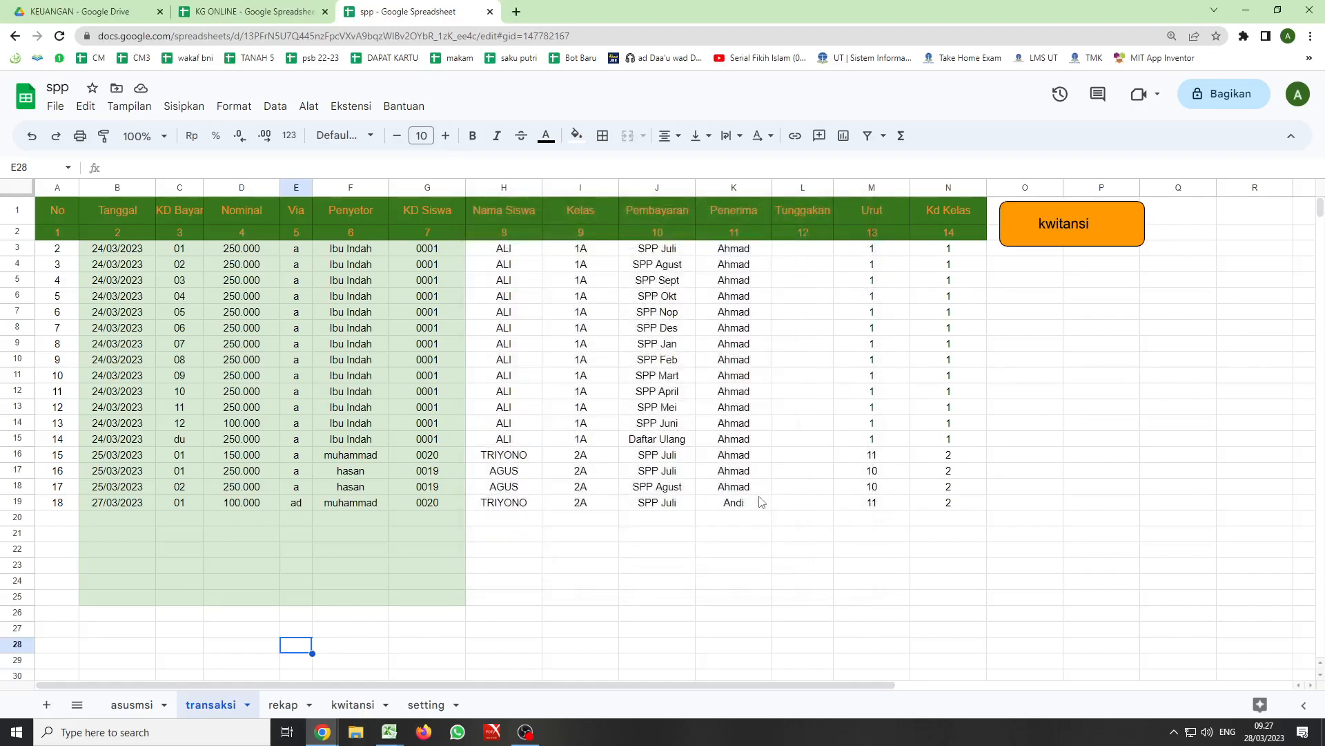
- Run the kwitansi button from the transaksi sheet again and inspect the Bayar column's filter condition on the kwitansi sheet
{"action": "left_click", "coordinate": [353, 705]}
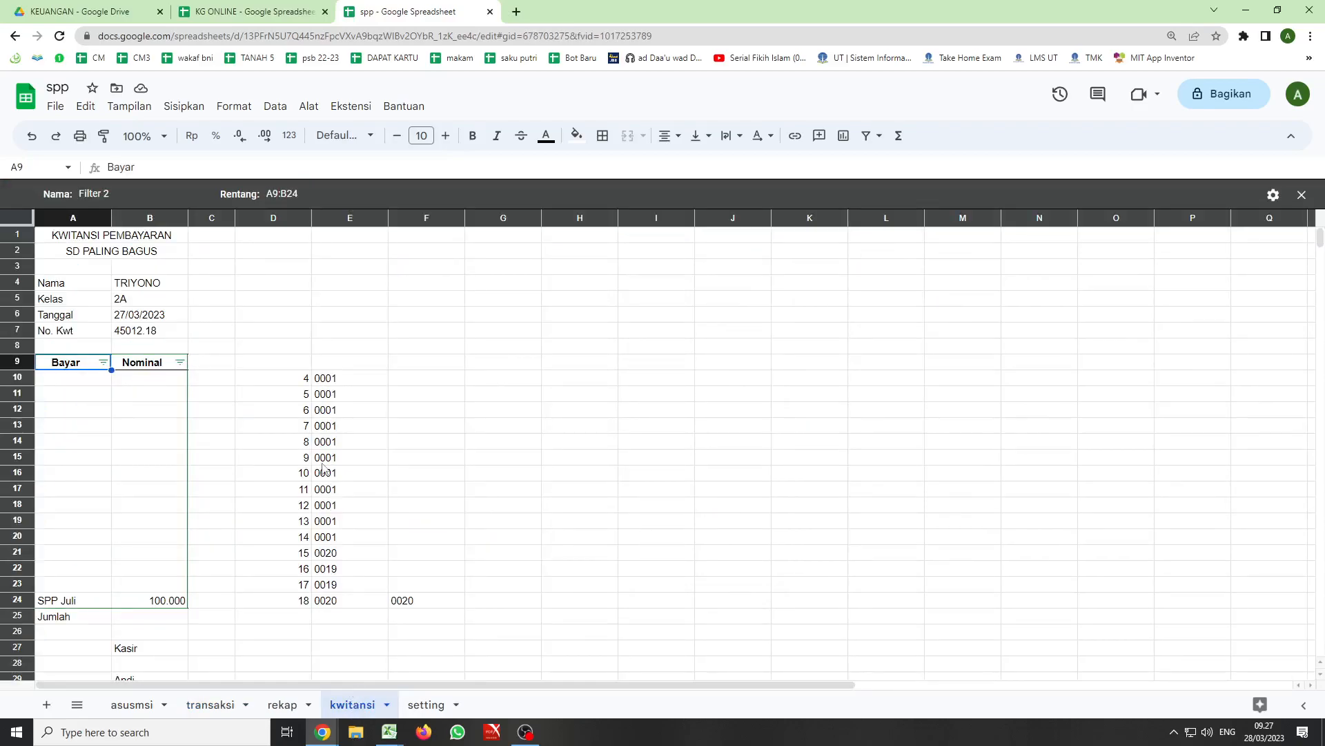
{"action": "left_click", "coordinate": [211, 704]}
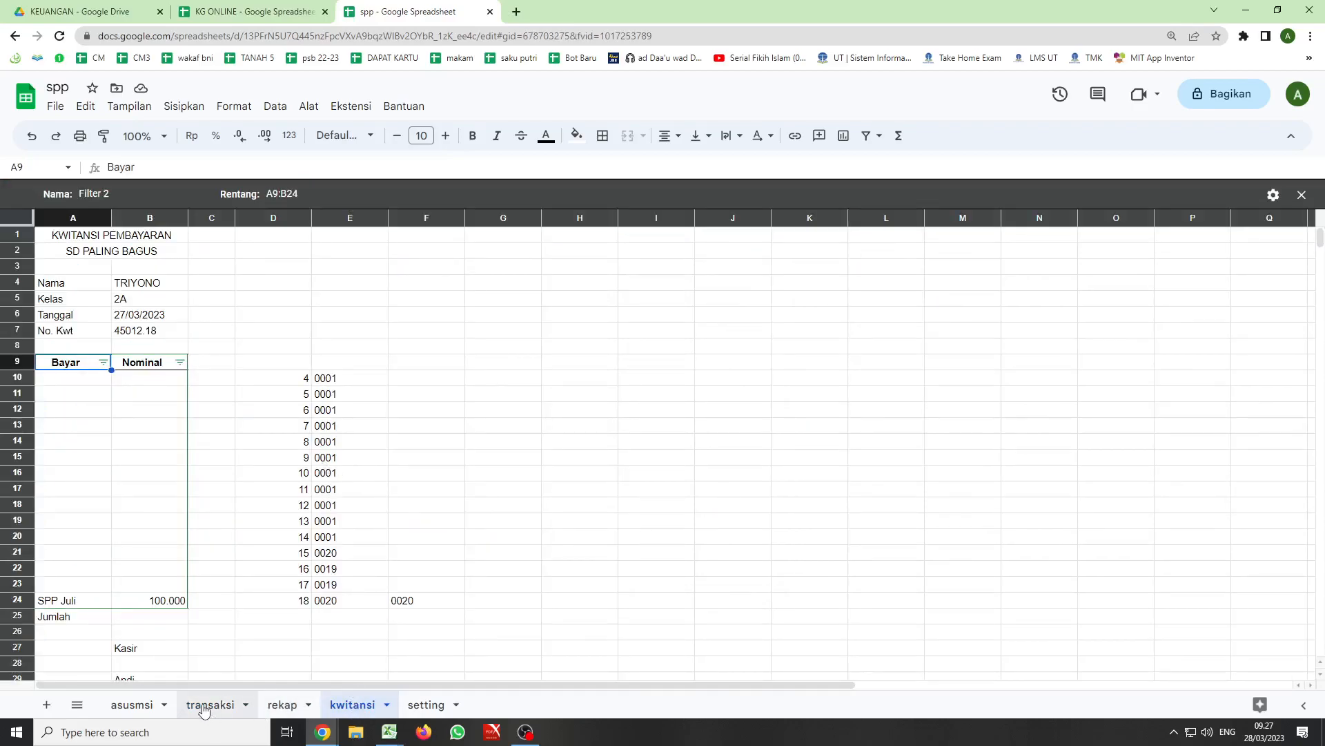
{"action": "left_click", "coordinate": [1041, 222]}
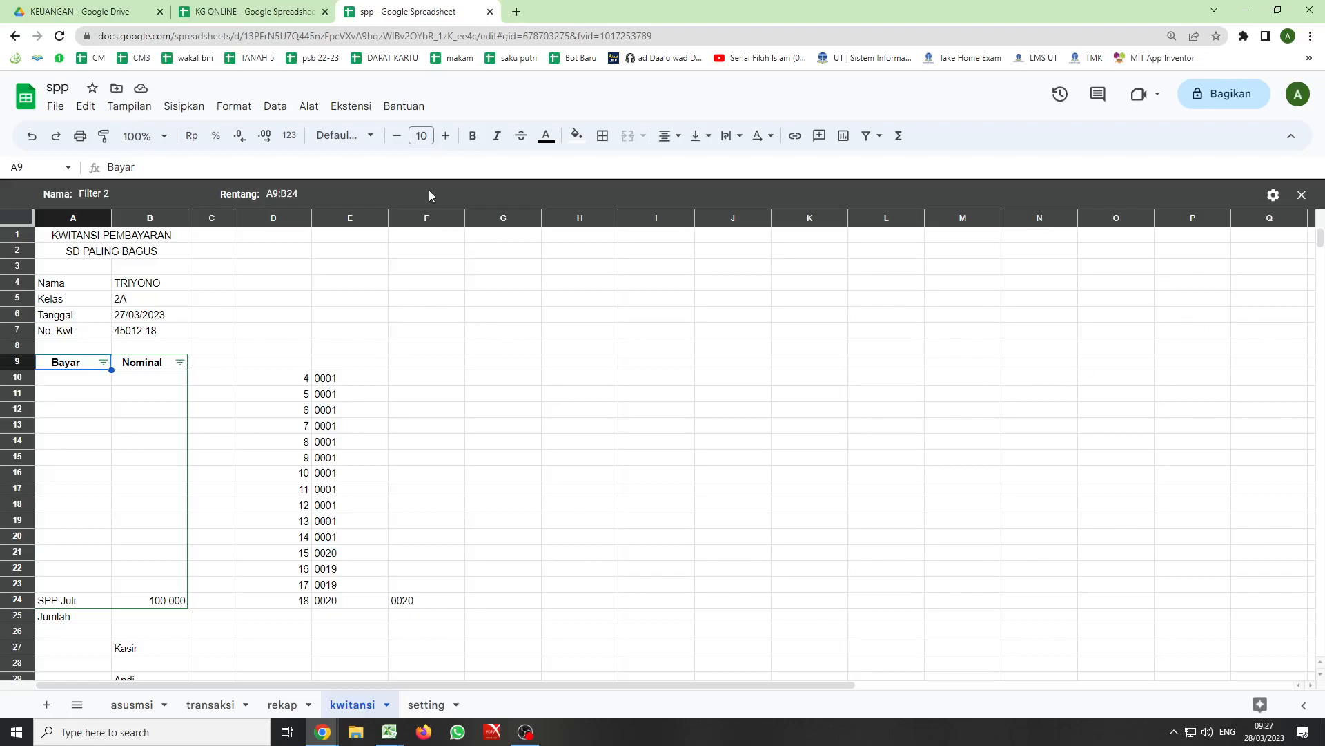
{"action": "left_click", "coordinate": [102, 363]}
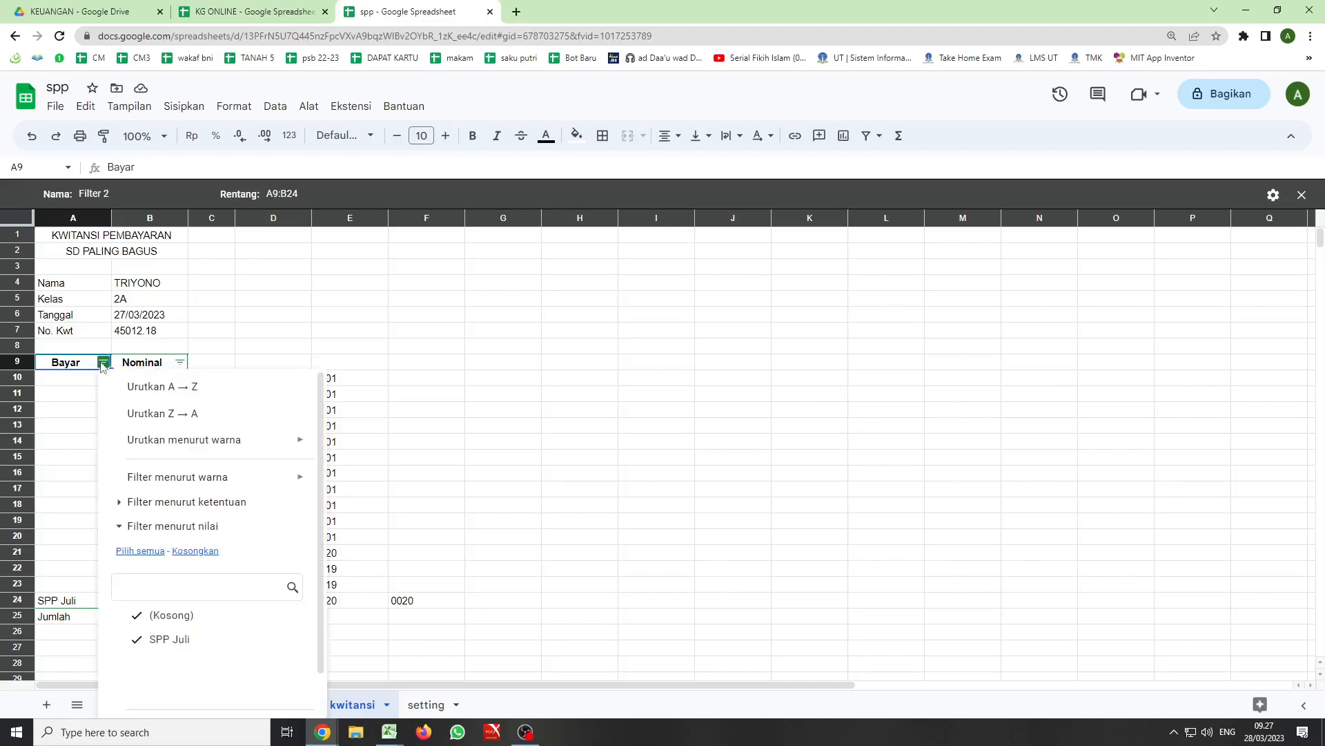
{"action": "left_click", "coordinate": [154, 502]}
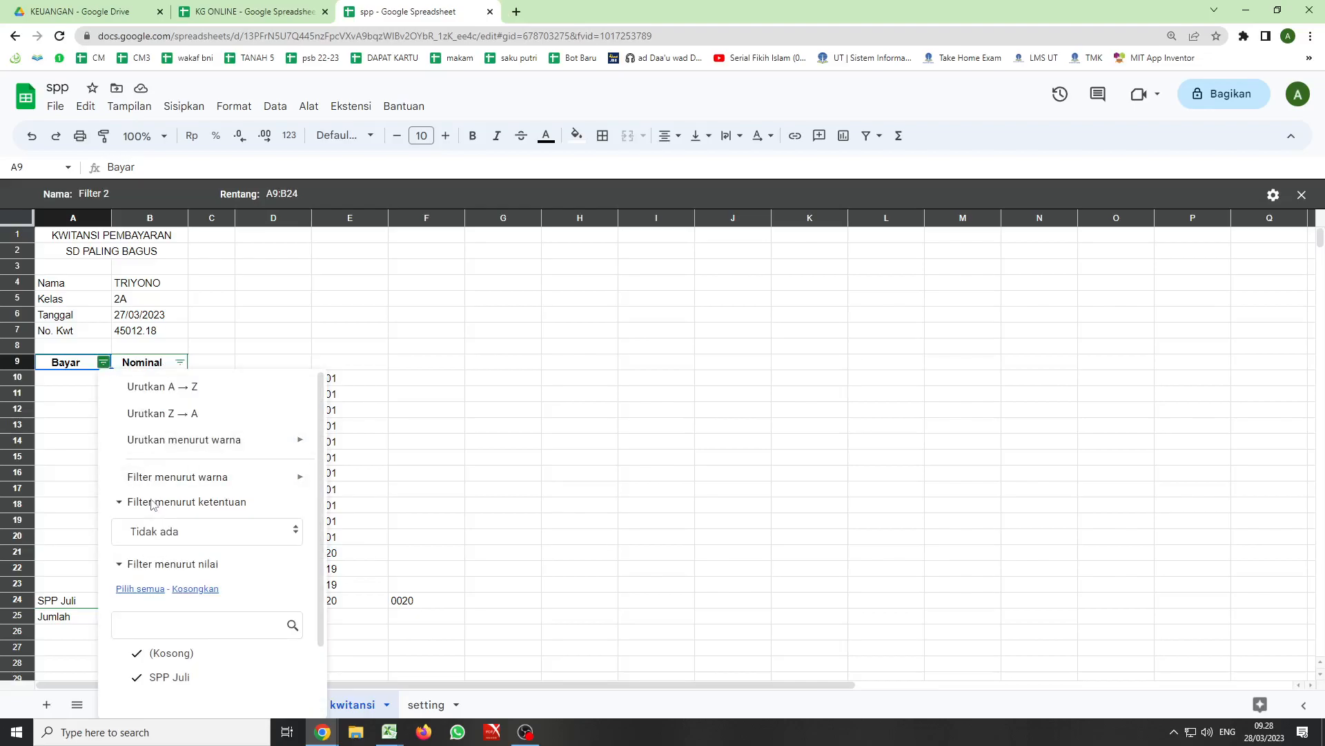
{"action": "left_click", "coordinate": [426, 442]}
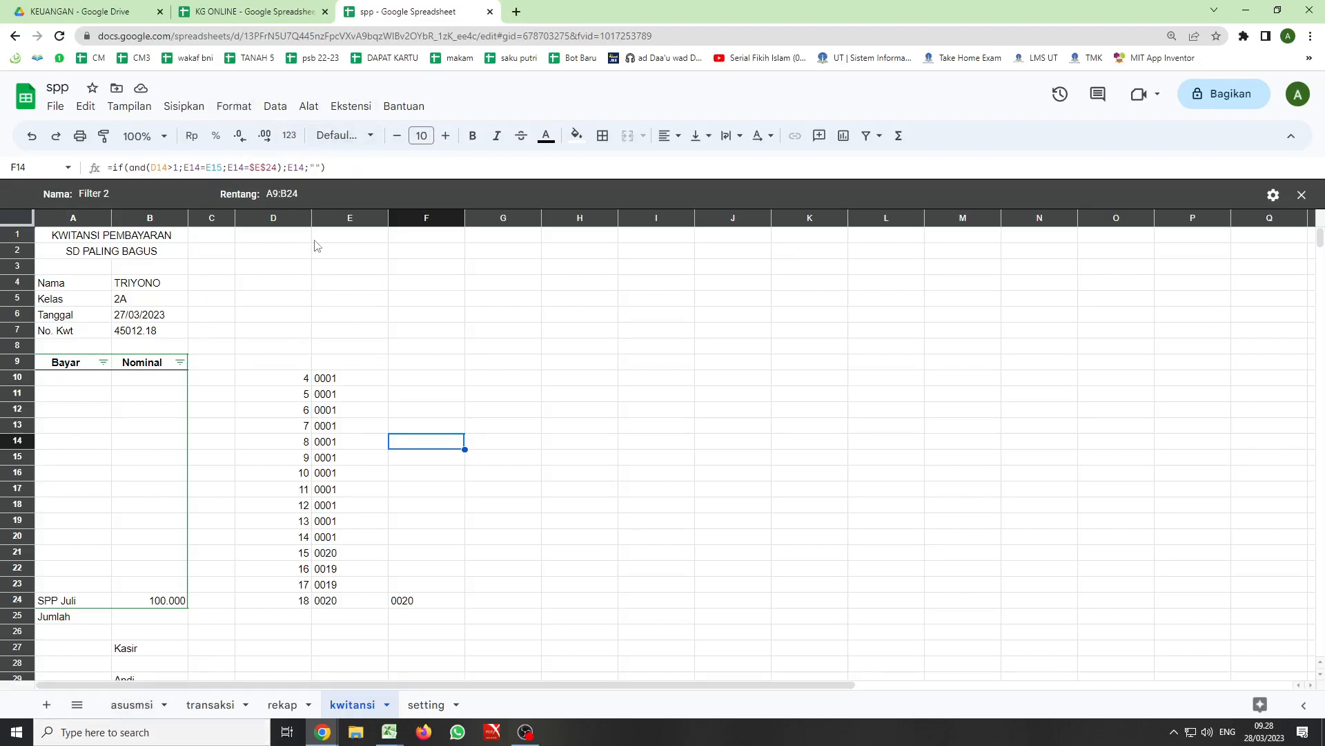
{"action": "left_click", "coordinate": [299, 351]}
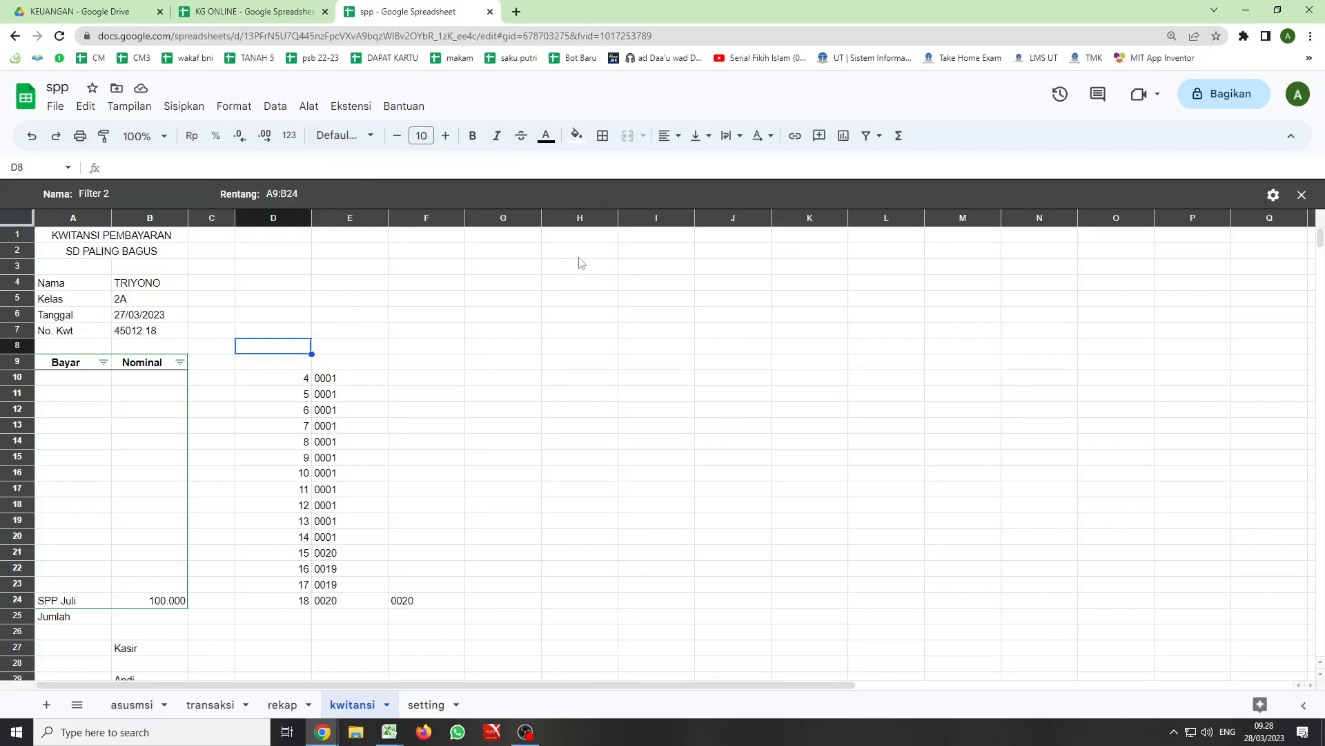
{"action": "left_click", "coordinate": [531, 304]}
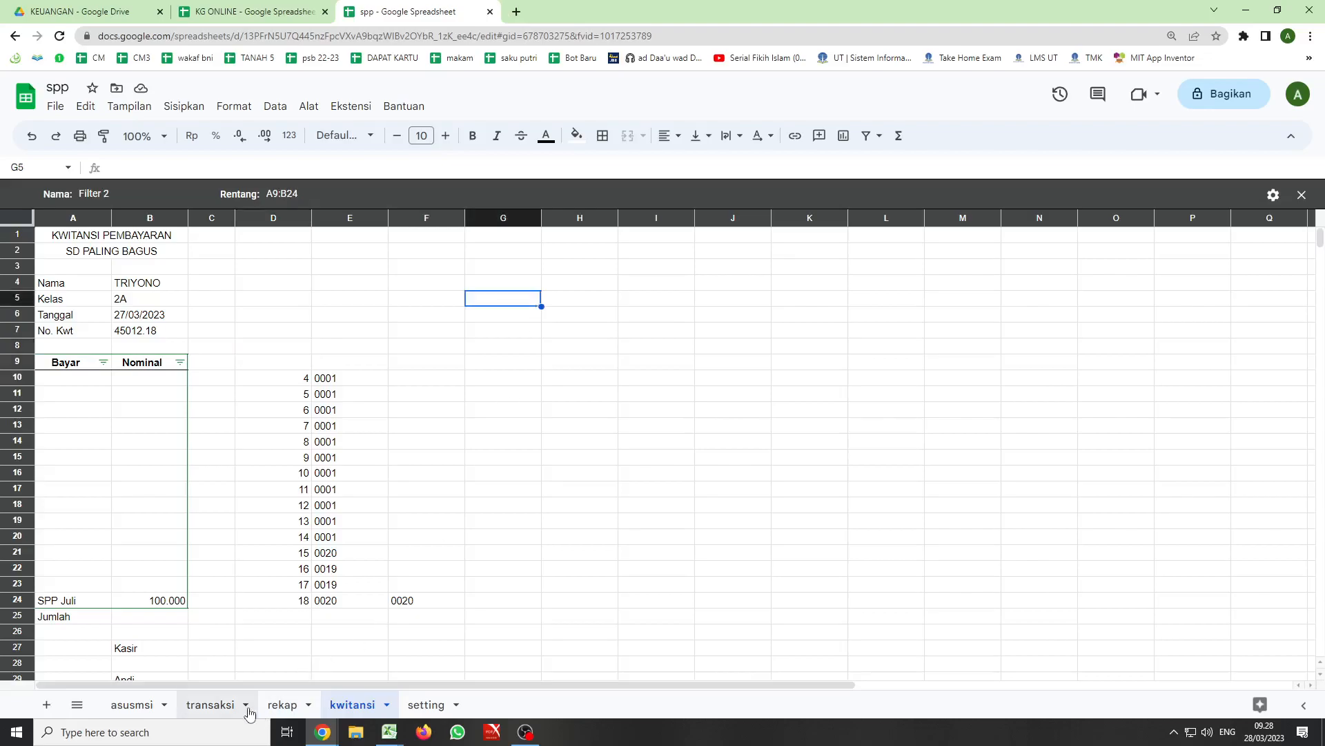
- Start recording a new macro from the transaksi sheet and activate the kwitansi sheet as its first recorded action
{"action": "left_click", "coordinate": [210, 705]}
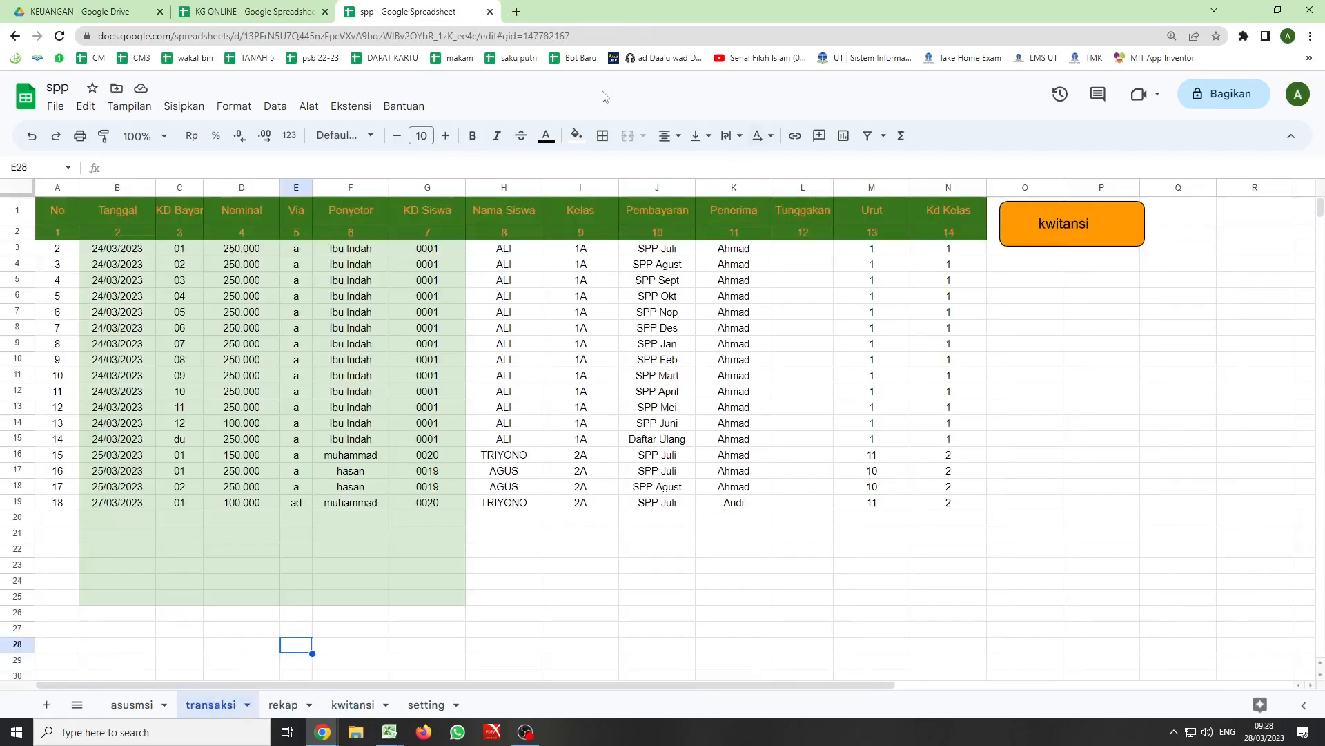
{"action": "left_click", "coordinate": [321, 109]}
{"action": "left_click", "coordinate": [351, 106]}
{"action": "mouse_move", "coordinate": [377, 160]}
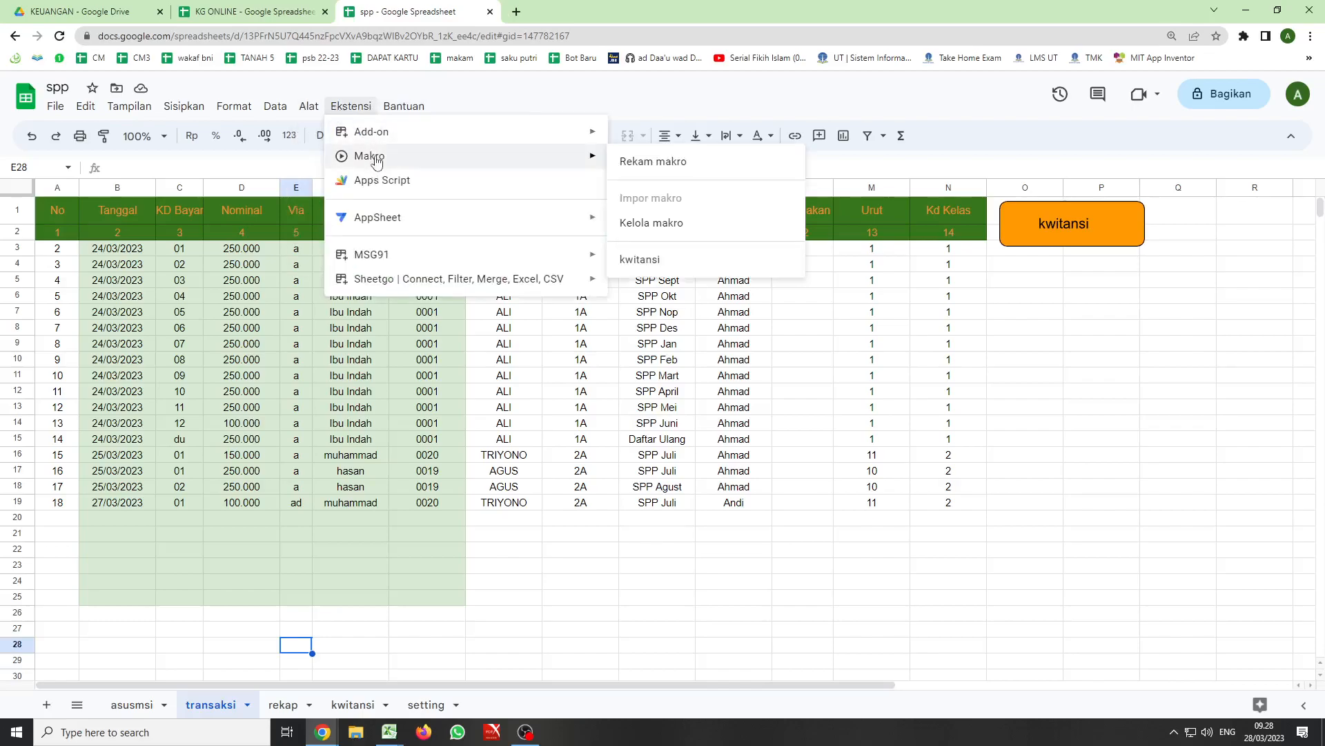
{"action": "left_click", "coordinate": [630, 162]}
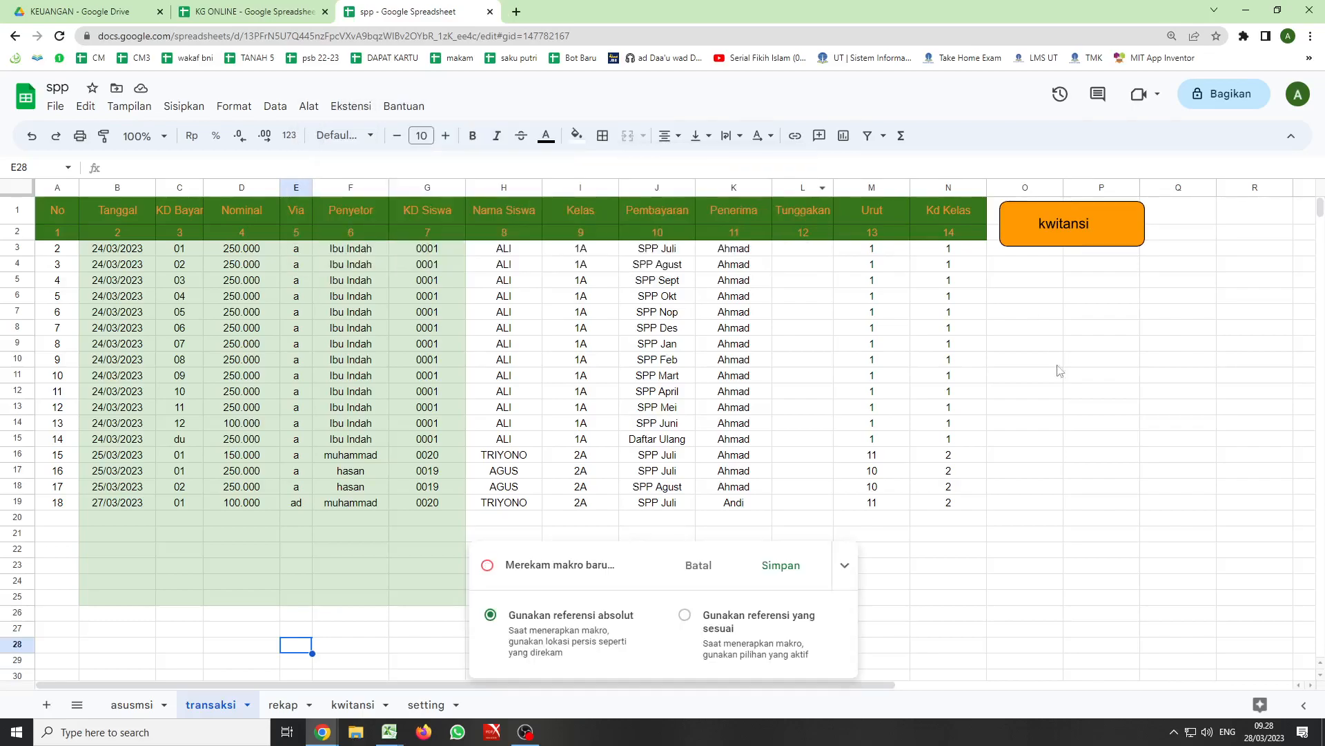
{"action": "left_click", "coordinate": [352, 705]}
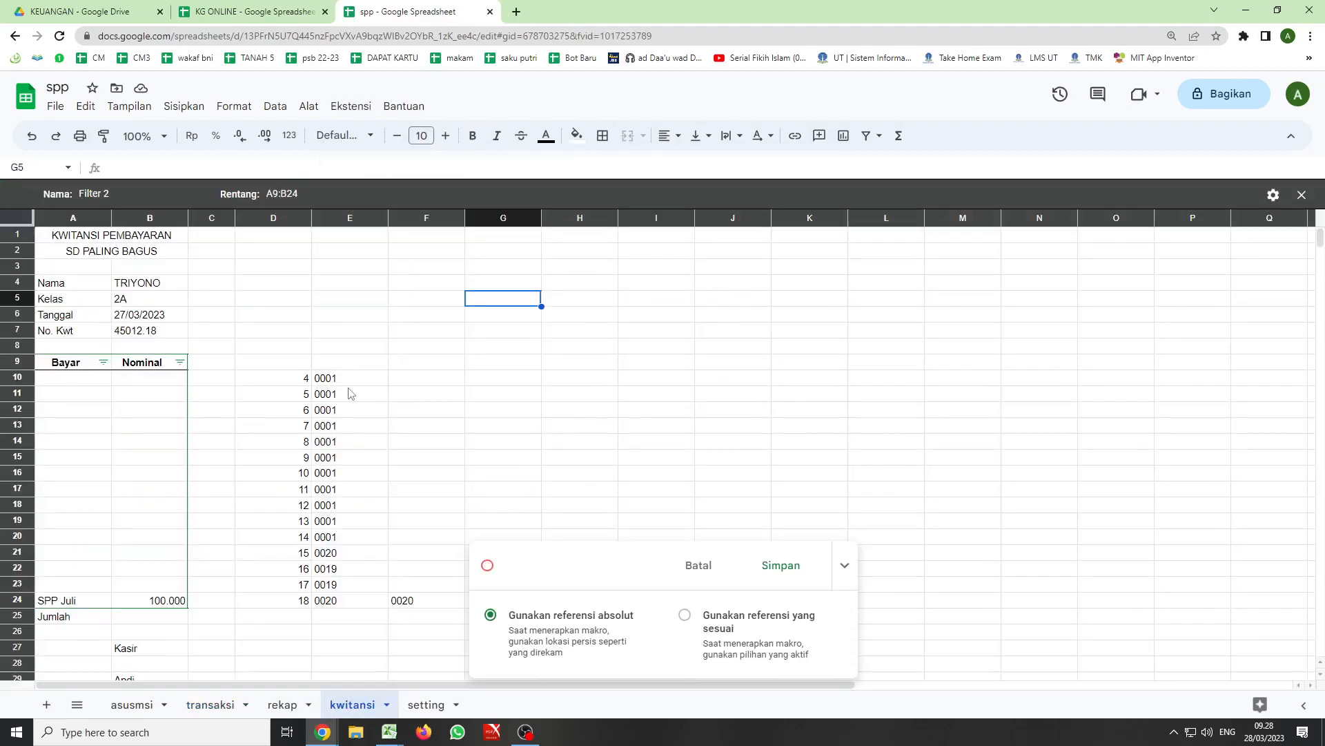
- Filter the Bayar column of the kwitansi sheet by the condition Tidak kosong while the macro is recording
{"action": "left_click", "coordinate": [103, 363]}
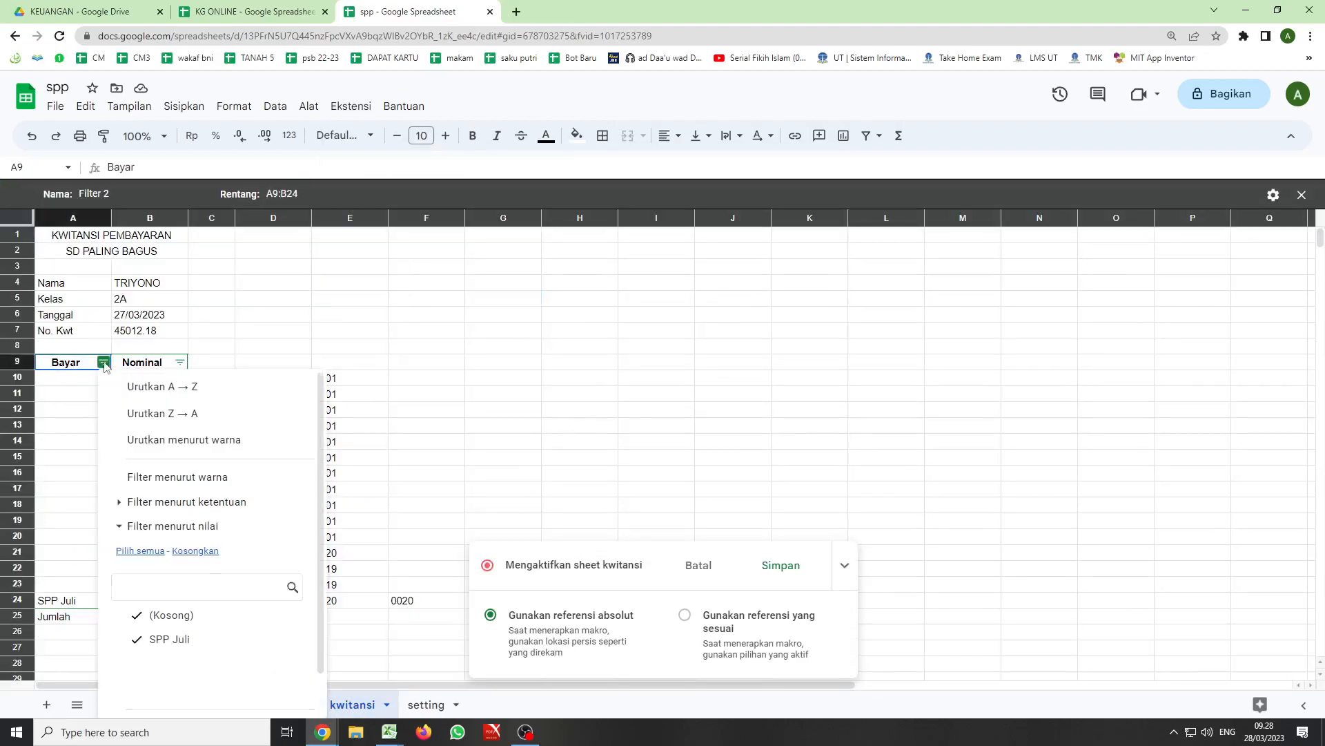
{"action": "left_click", "coordinate": [223, 503]}
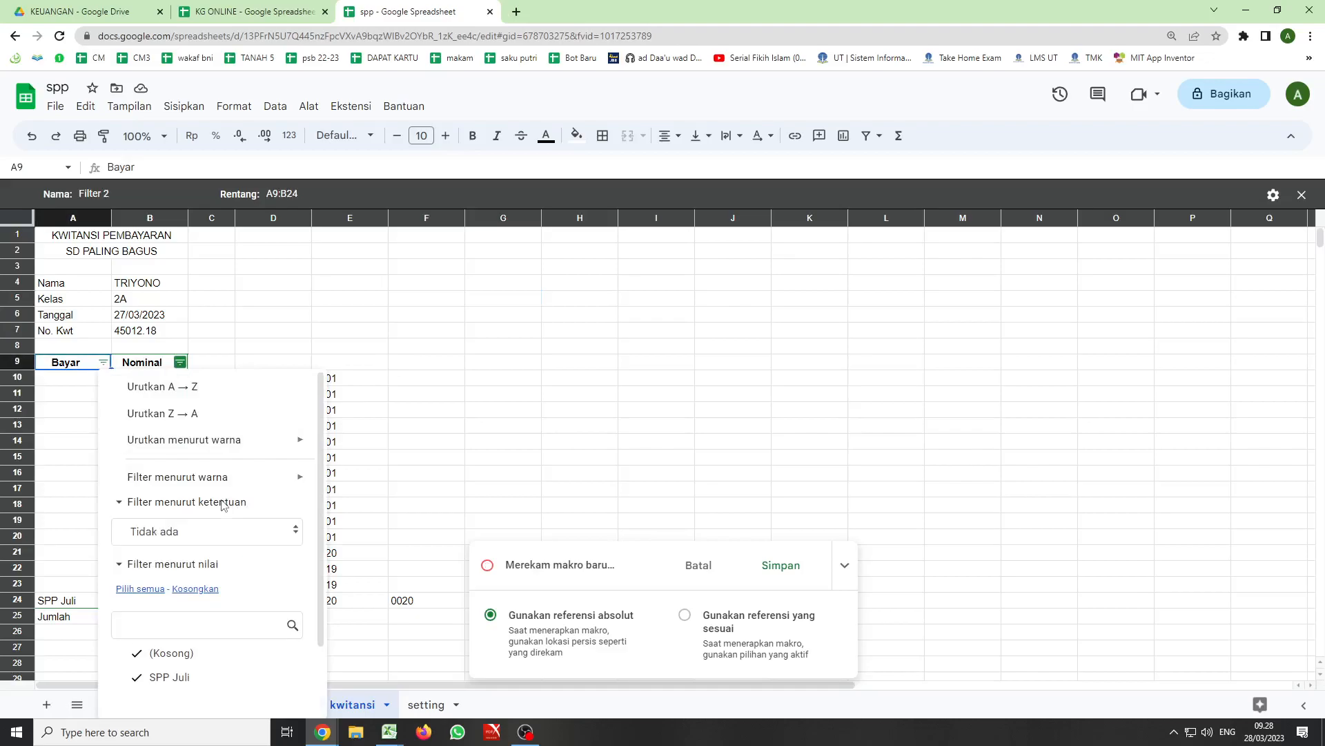
{"action": "left_click", "coordinate": [292, 529]}
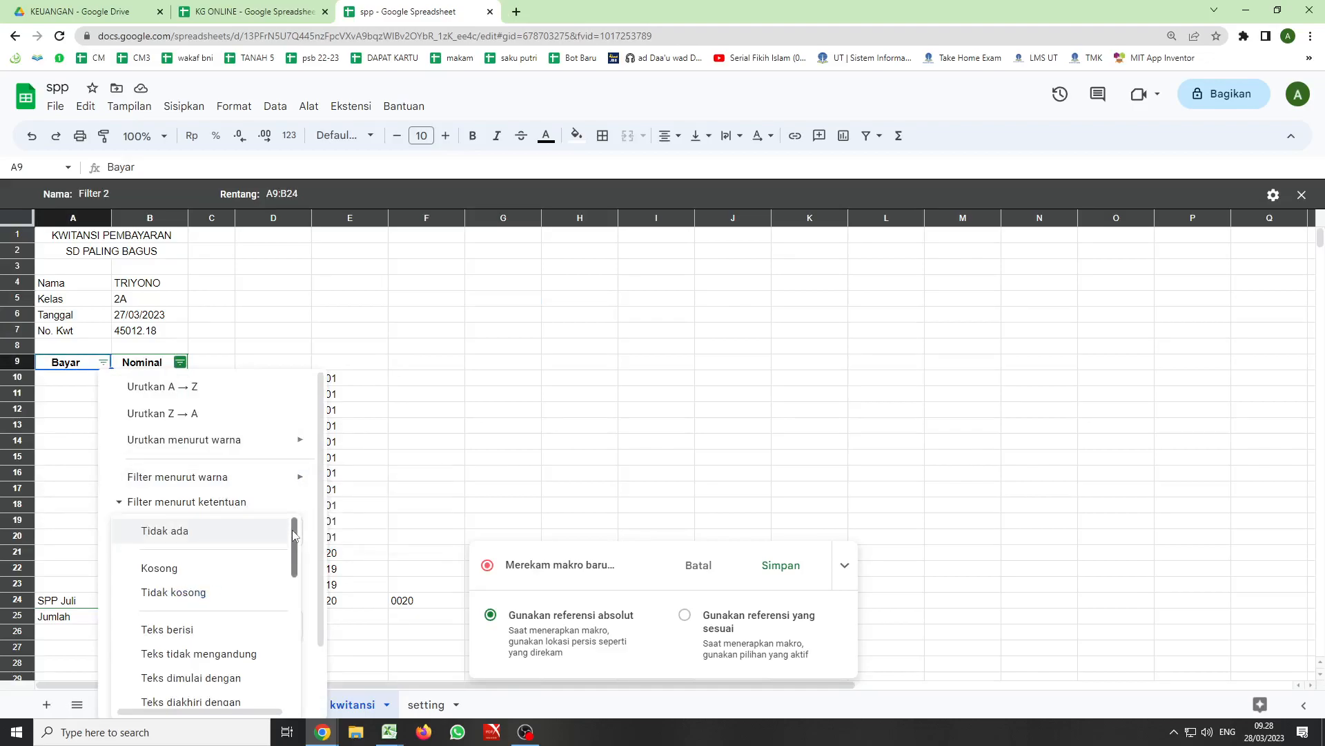
{"action": "left_click", "coordinate": [238, 593]}
{"action": "scroll", "coordinate": [260, 607], "scroll_direction": "down", "scroll_amount": 1}
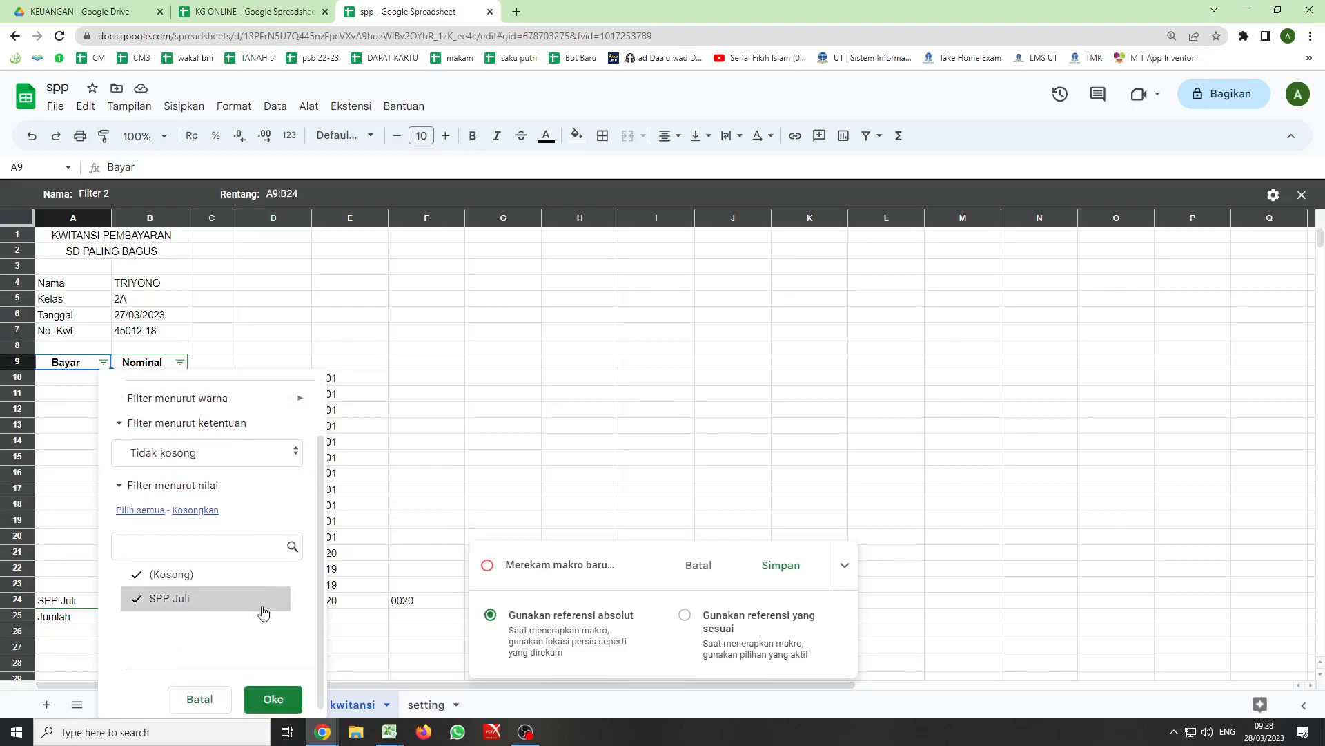
{"action": "left_click", "coordinate": [276, 691]}
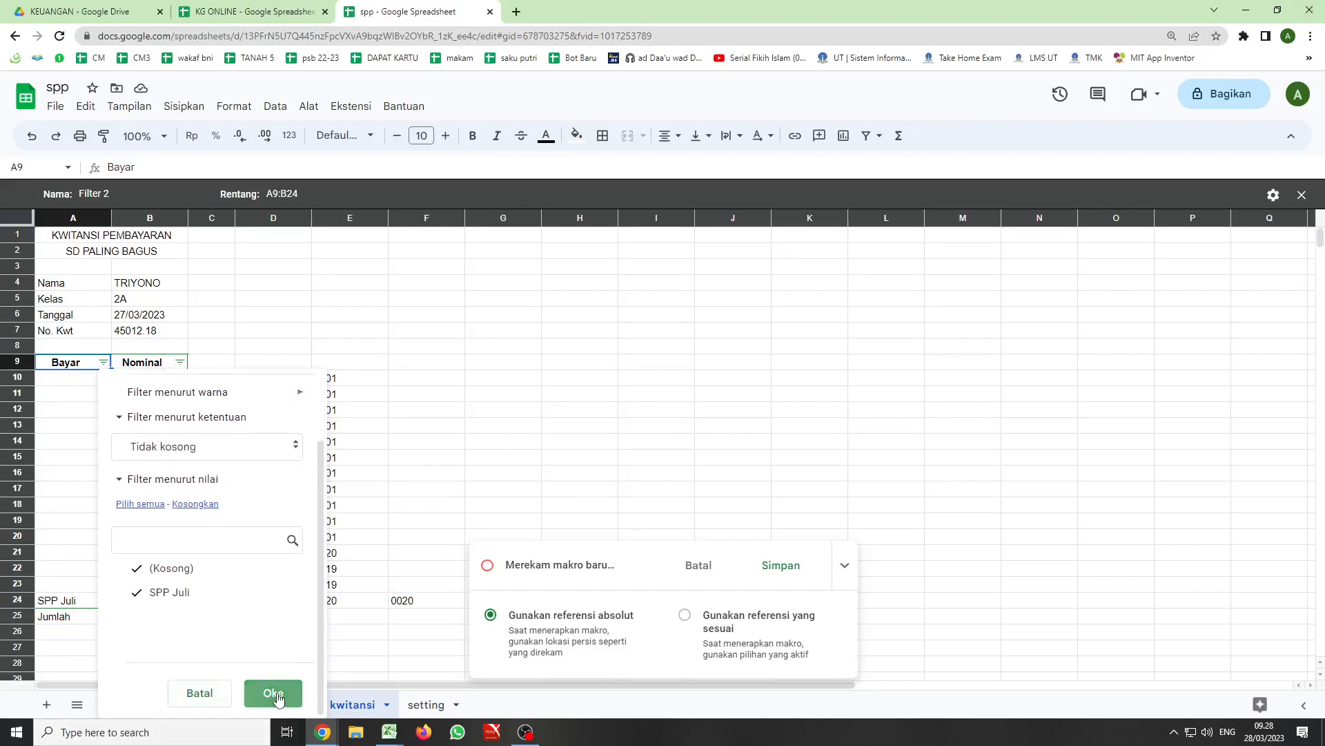
- Finish the macro recording and save it under the name kwitansi2 without a shortcut number
{"action": "left_click", "coordinate": [781, 566]}
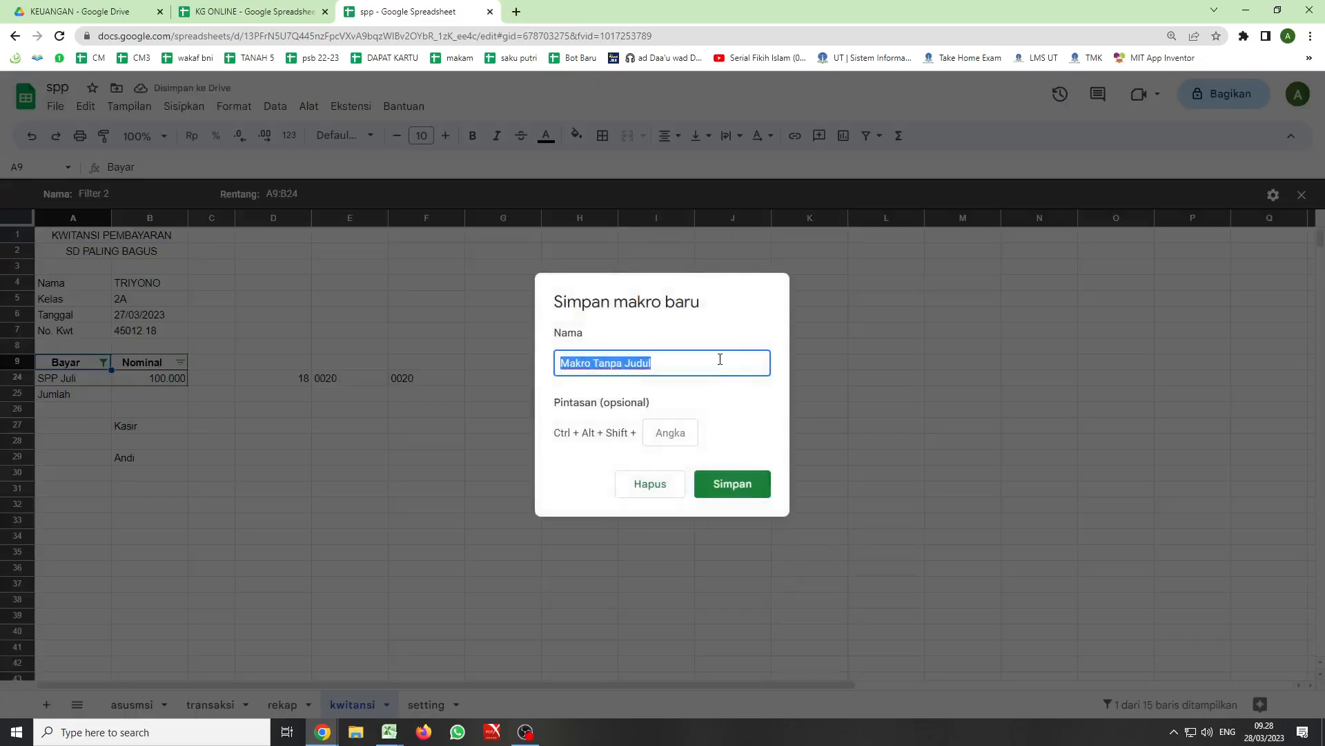
{"action": "type", "text": "kwit"}
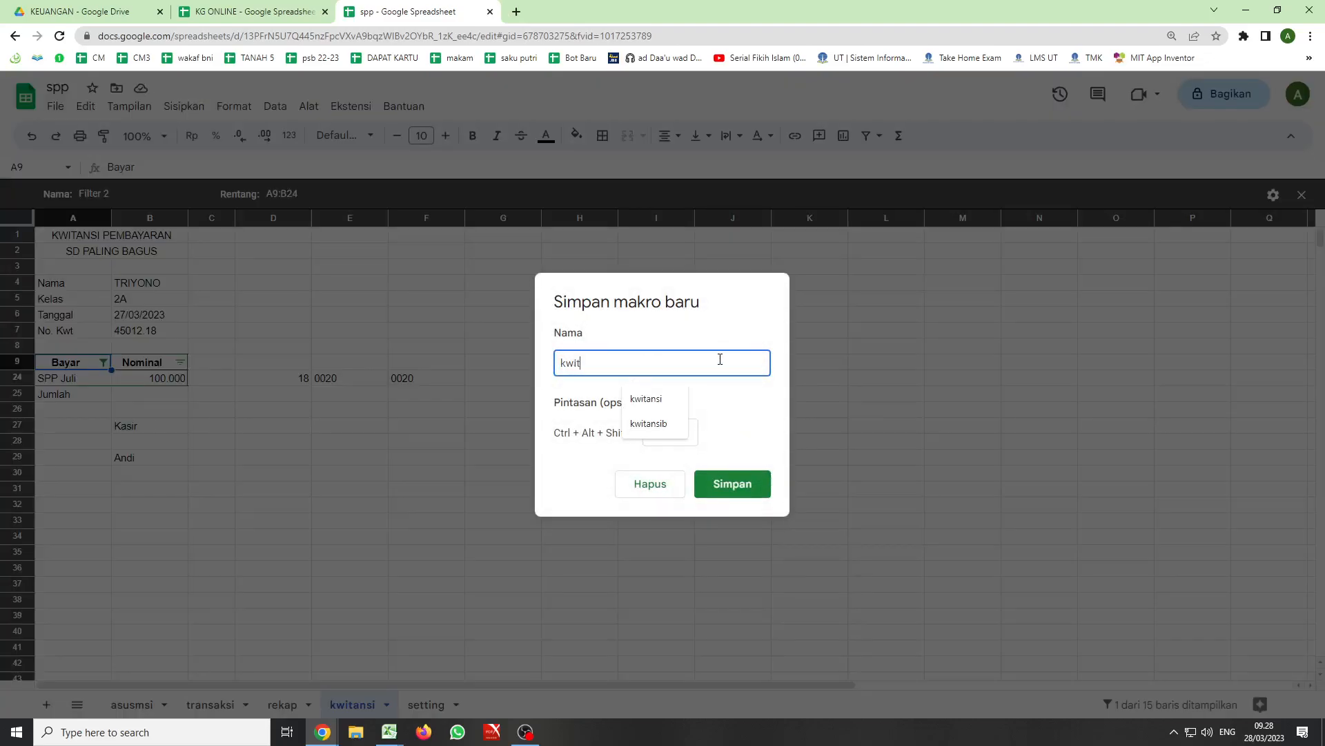
{"action": "type", "text": "ansi2"}
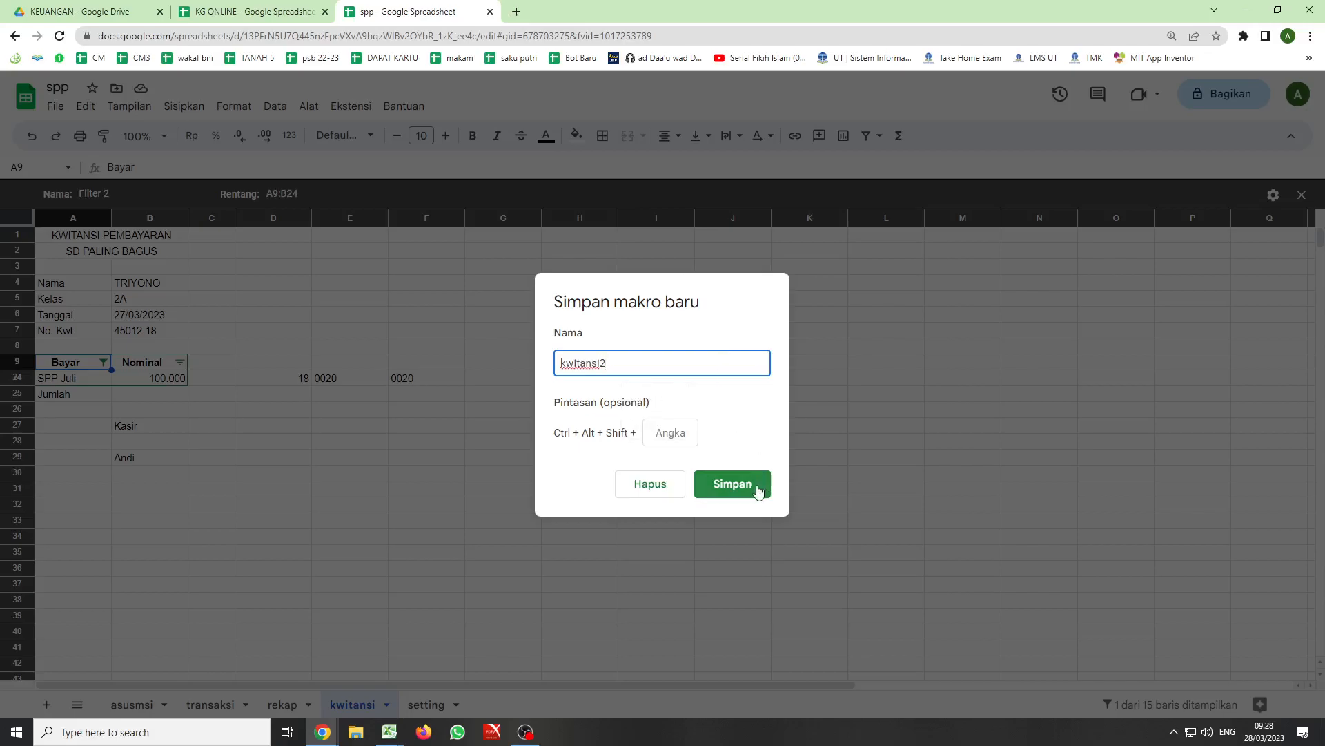
{"action": "left_click", "coordinate": [732, 485]}
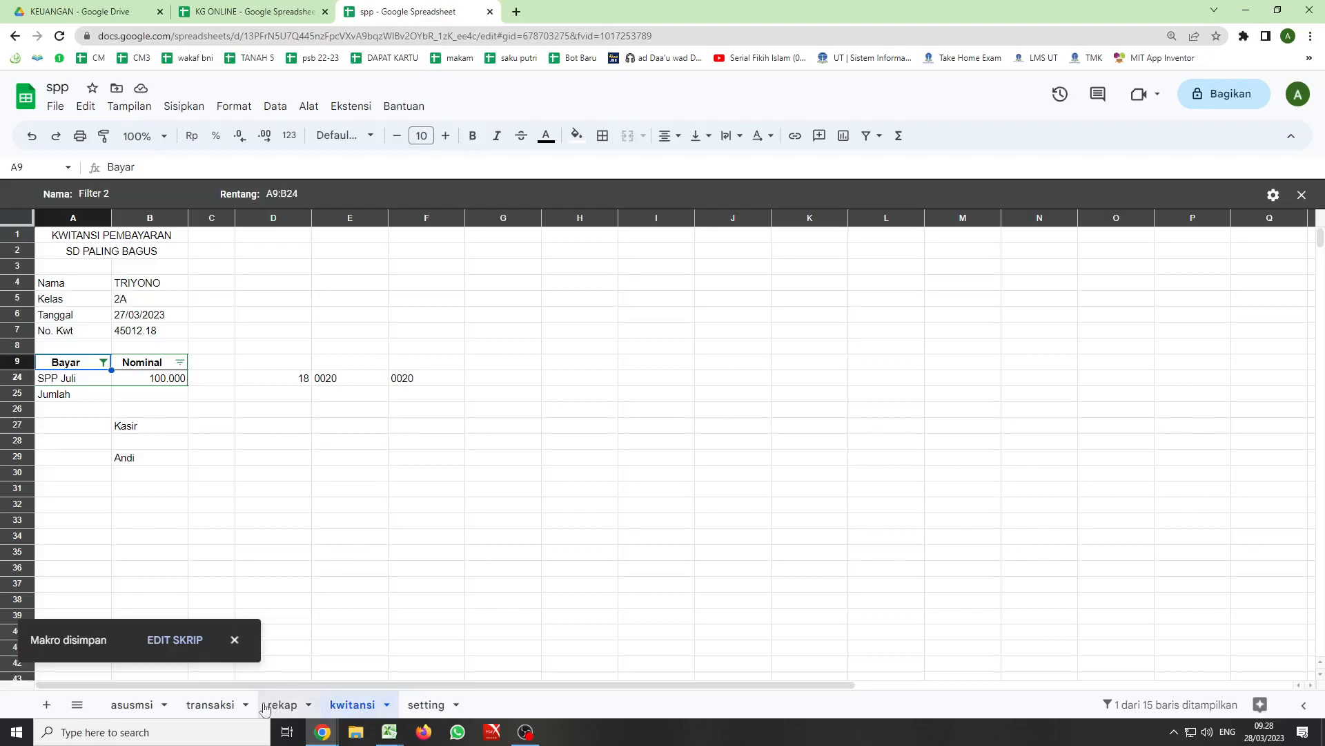
- Run the kwitansi button from the transaksi sheet and reset the Bayar column's filter condition to Tidak ada on the kwitansi sheet
{"action": "left_click", "coordinate": [201, 707]}
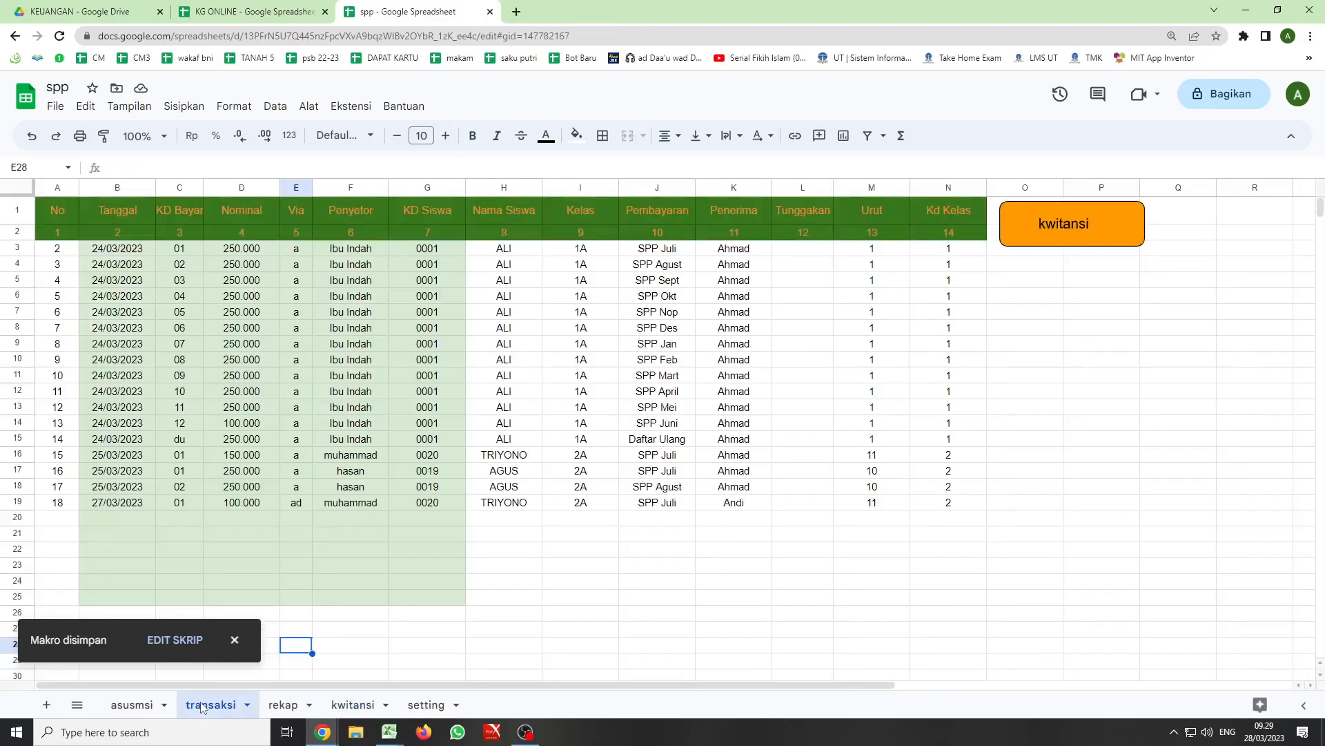
{"action": "left_click", "coordinate": [1116, 224]}
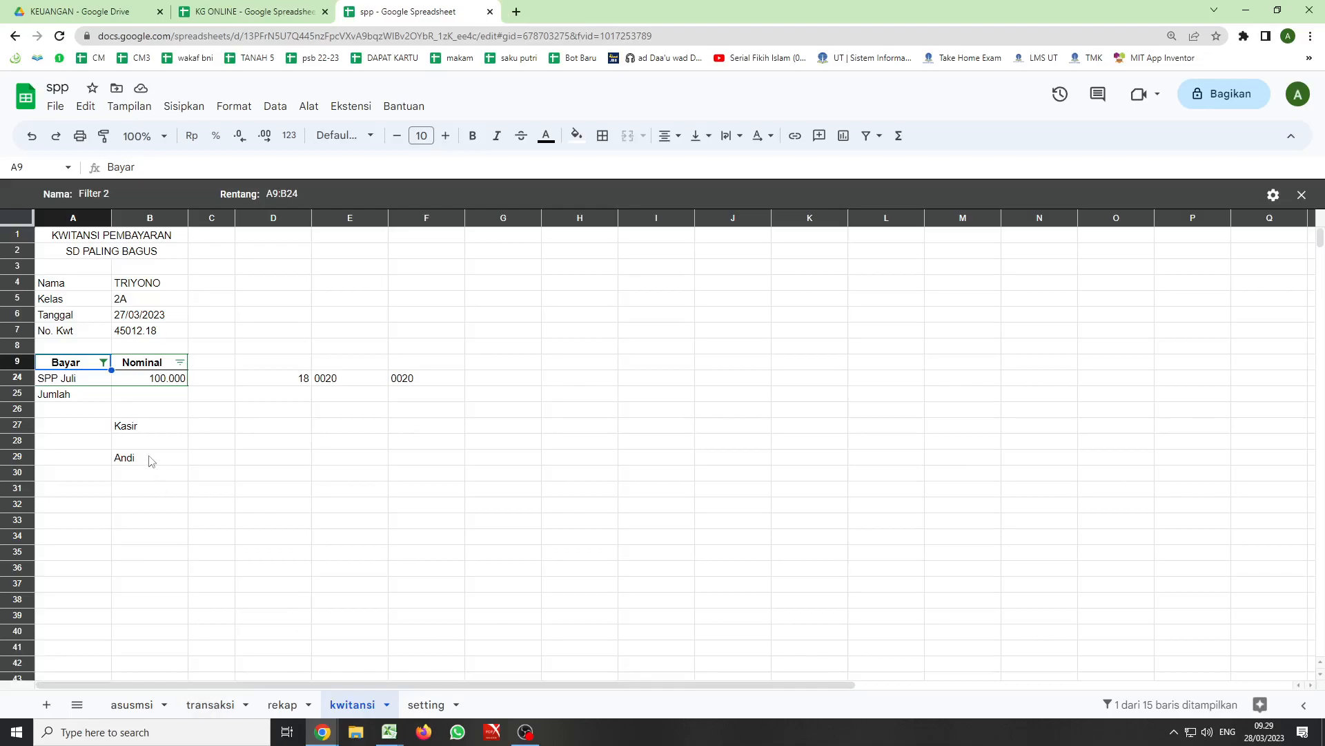
{"action": "left_click", "coordinate": [103, 363]}
{"action": "mouse_move", "coordinate": [307, 477]}
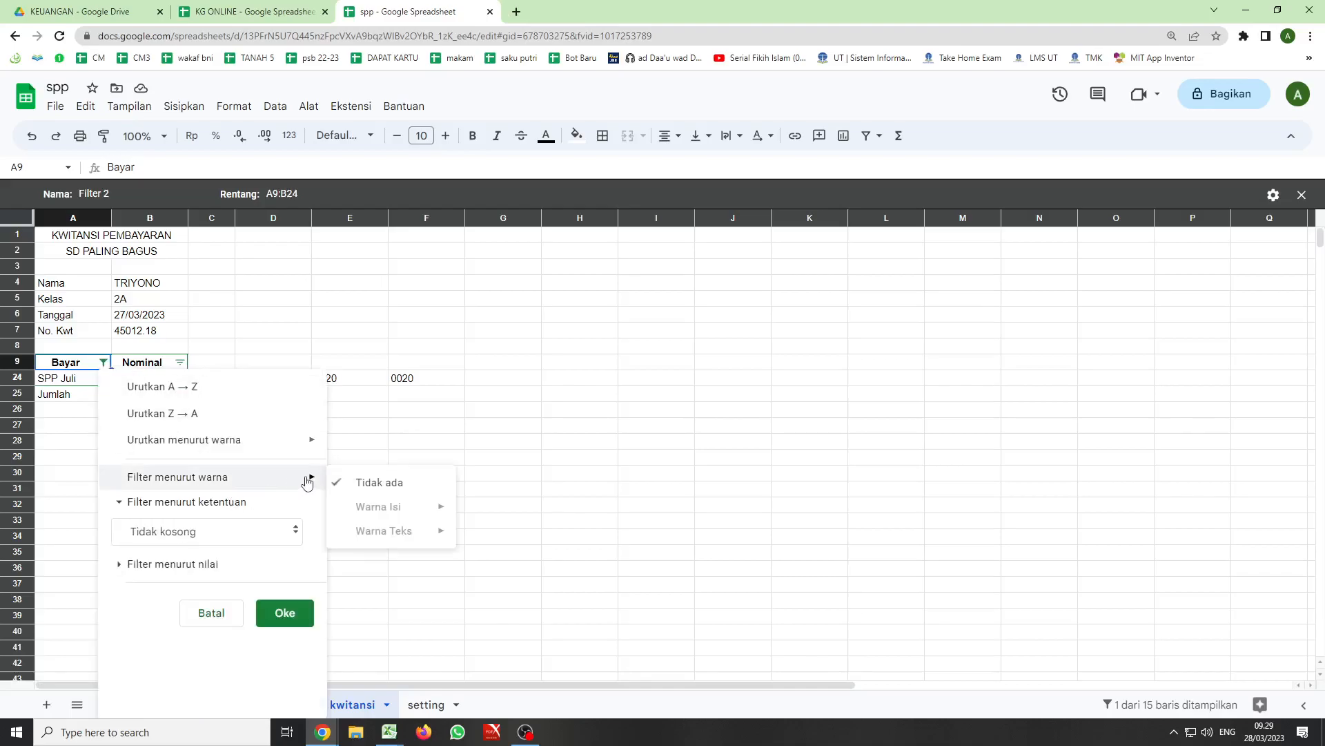
{"action": "left_click", "coordinate": [295, 530]}
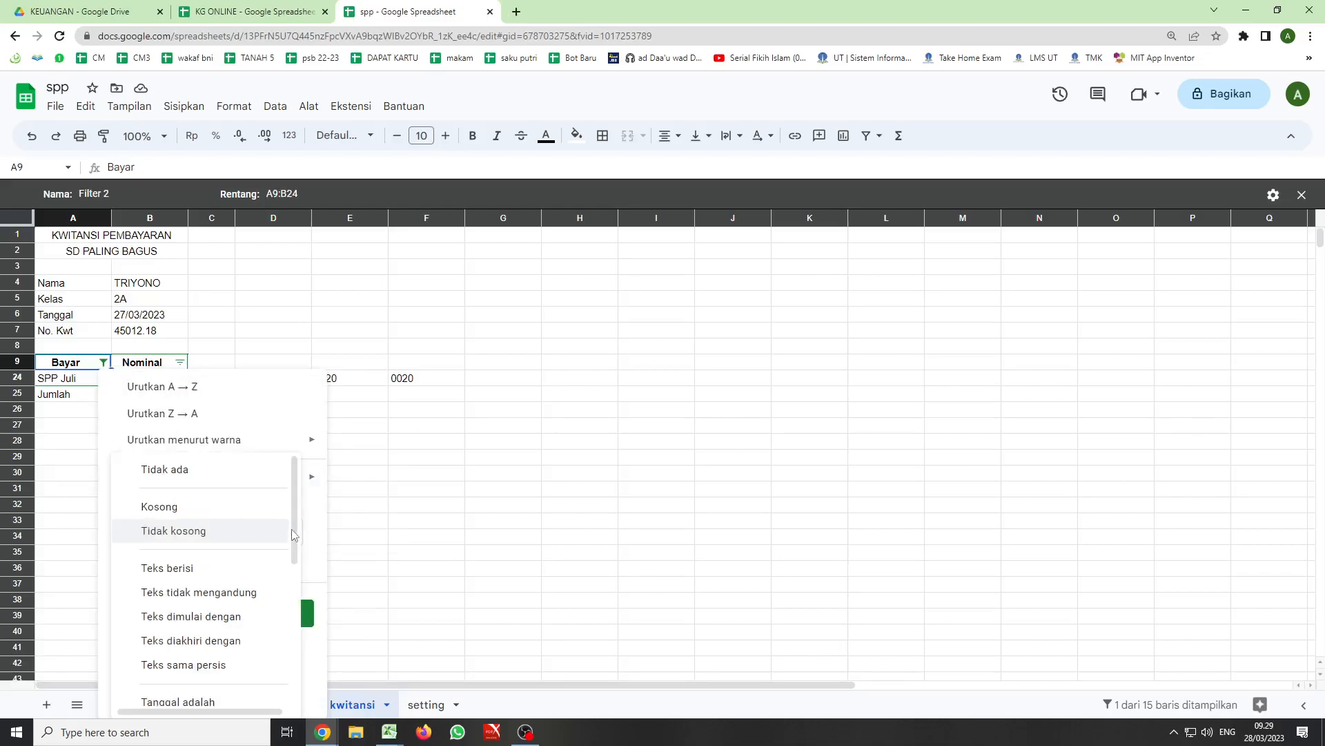
{"action": "left_click", "coordinate": [195, 475]}
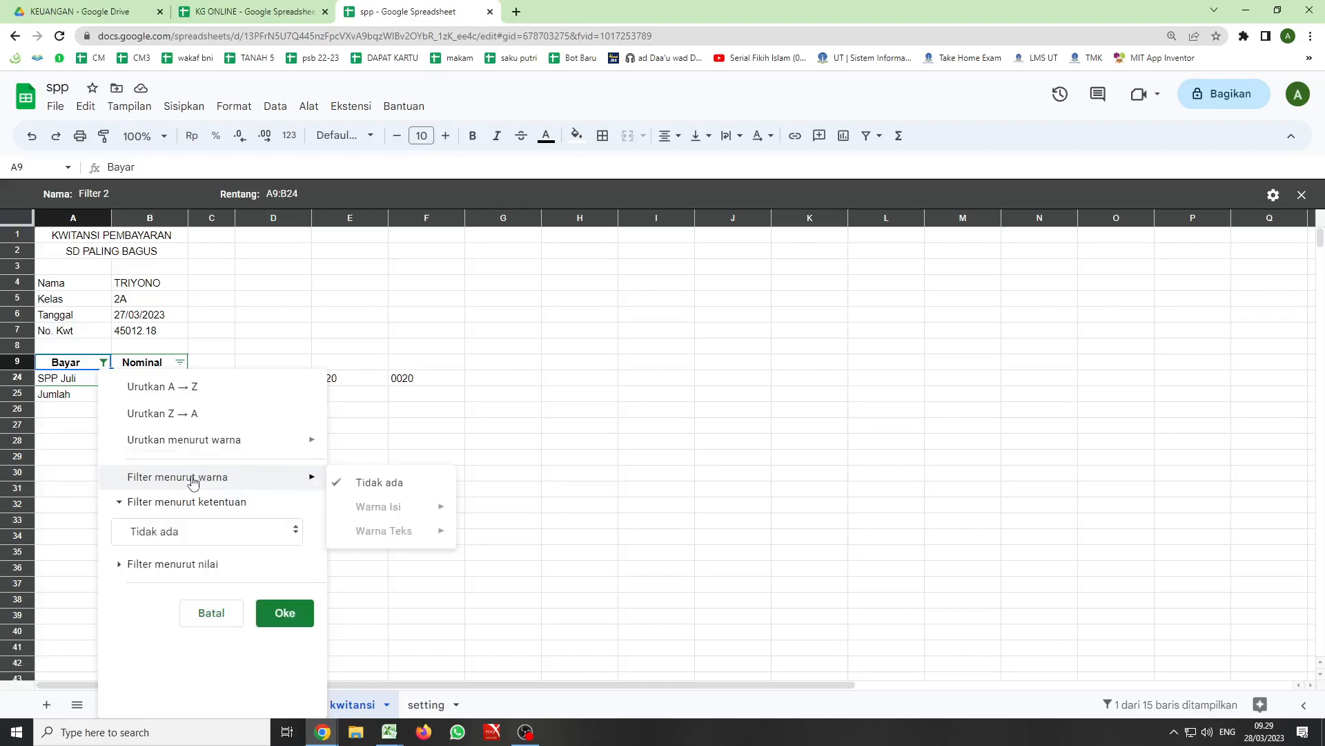
{"action": "left_click", "coordinate": [274, 612]}
- Assign the kwitansi2 script to the orange kwitansi button on the transaksi sheet
{"action": "left_click", "coordinate": [211, 704]}
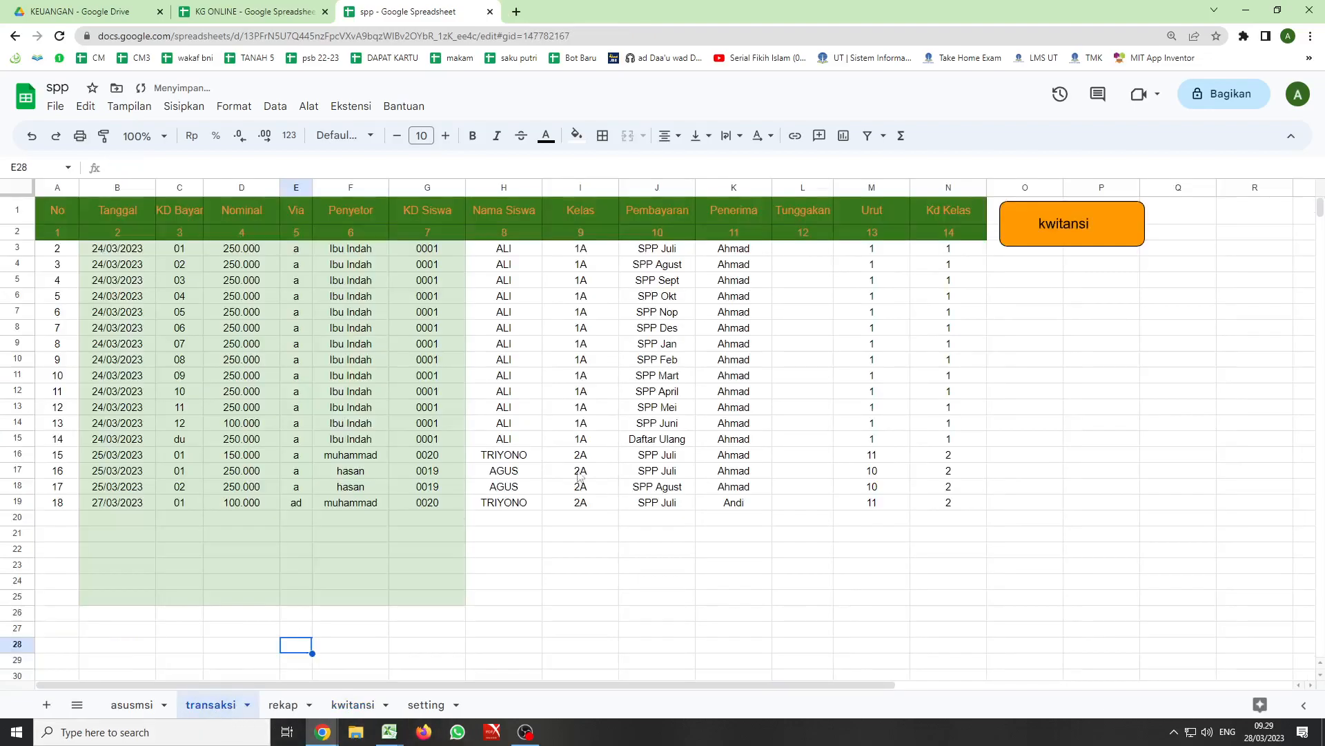
{"action": "left_click", "coordinate": [1090, 238]}
{"action": "left_click", "coordinate": [1135, 214]}
{"action": "left_click", "coordinate": [1173, 284]}
{"action": "left_click", "coordinate": [646, 416]}
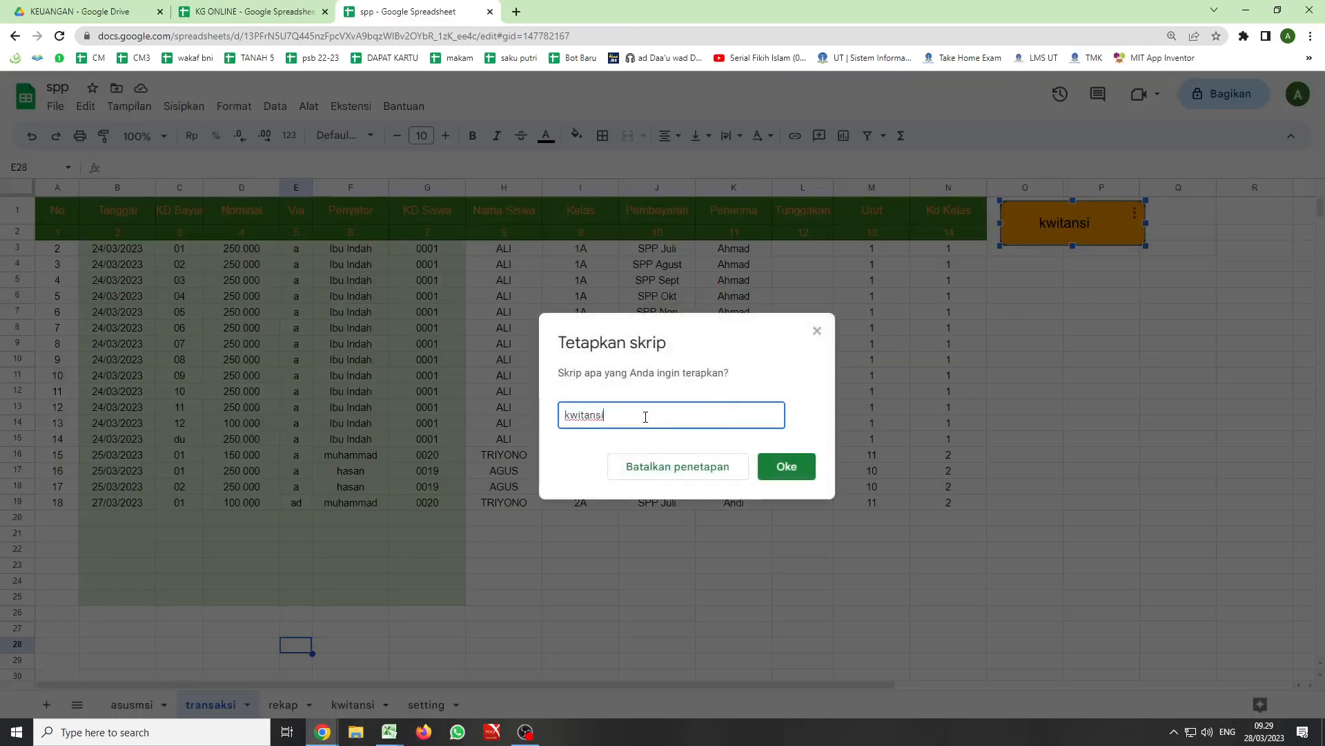
{"action": "left_click", "coordinate": [787, 466]}
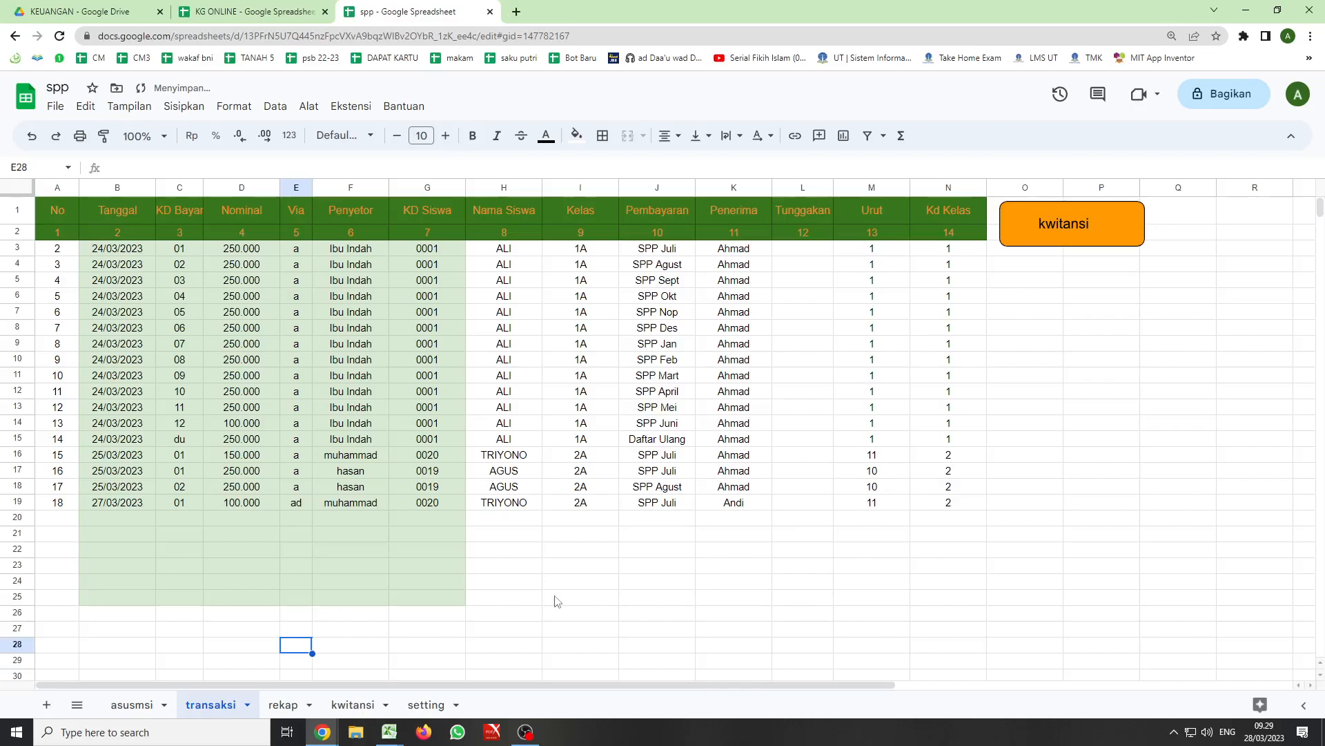
{"action": "left_click", "coordinate": [456, 631]}
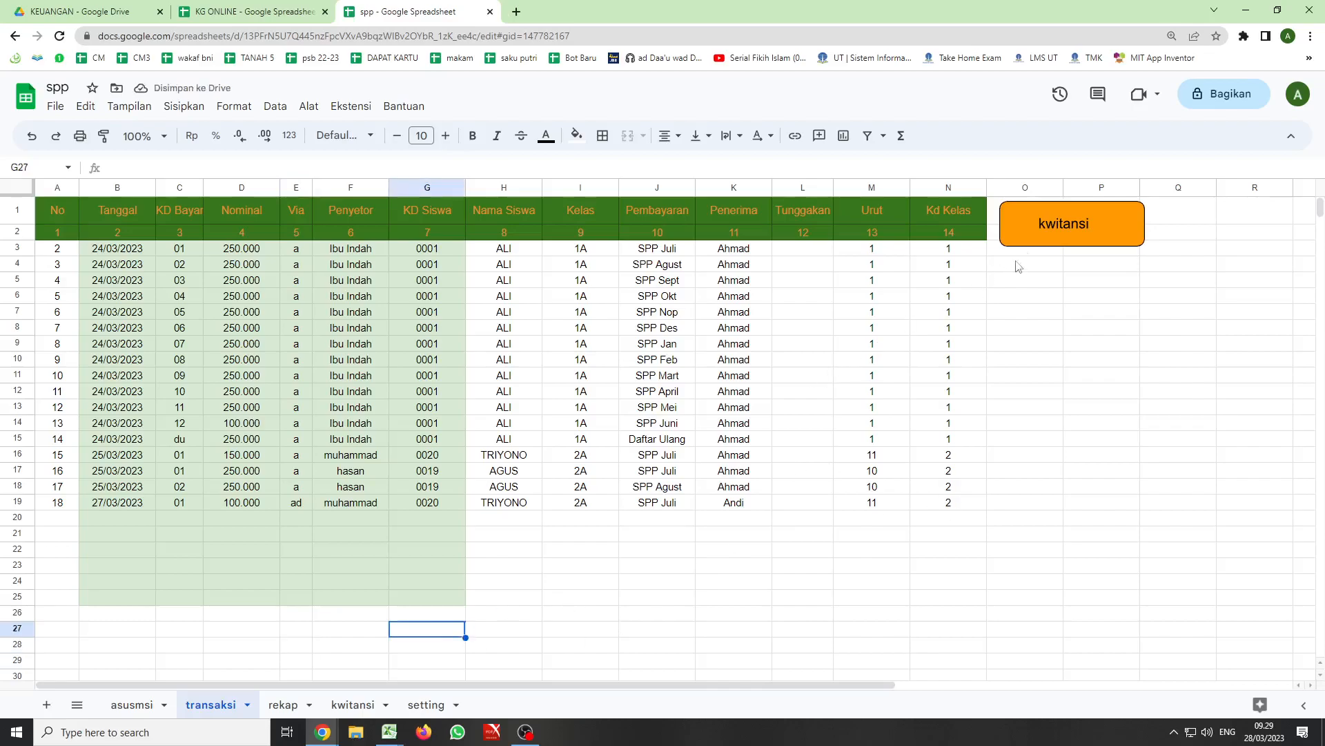
- Test the kwitansi button by running it twice from the transaksi sheet and check the Bayar filter on the kwitansi sheet
{"action": "left_click", "coordinate": [1053, 225]}
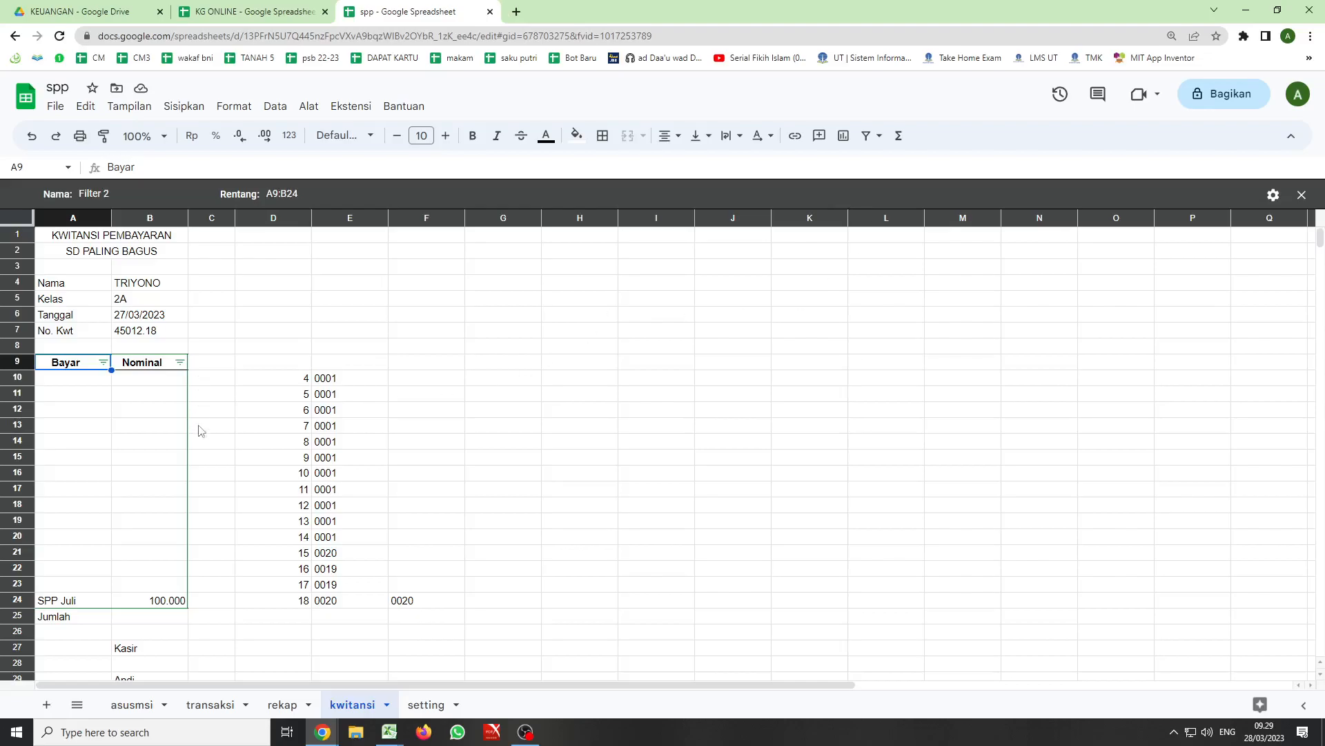
{"action": "left_click", "coordinate": [211, 704]}
{"action": "left_click", "coordinate": [1046, 229]}
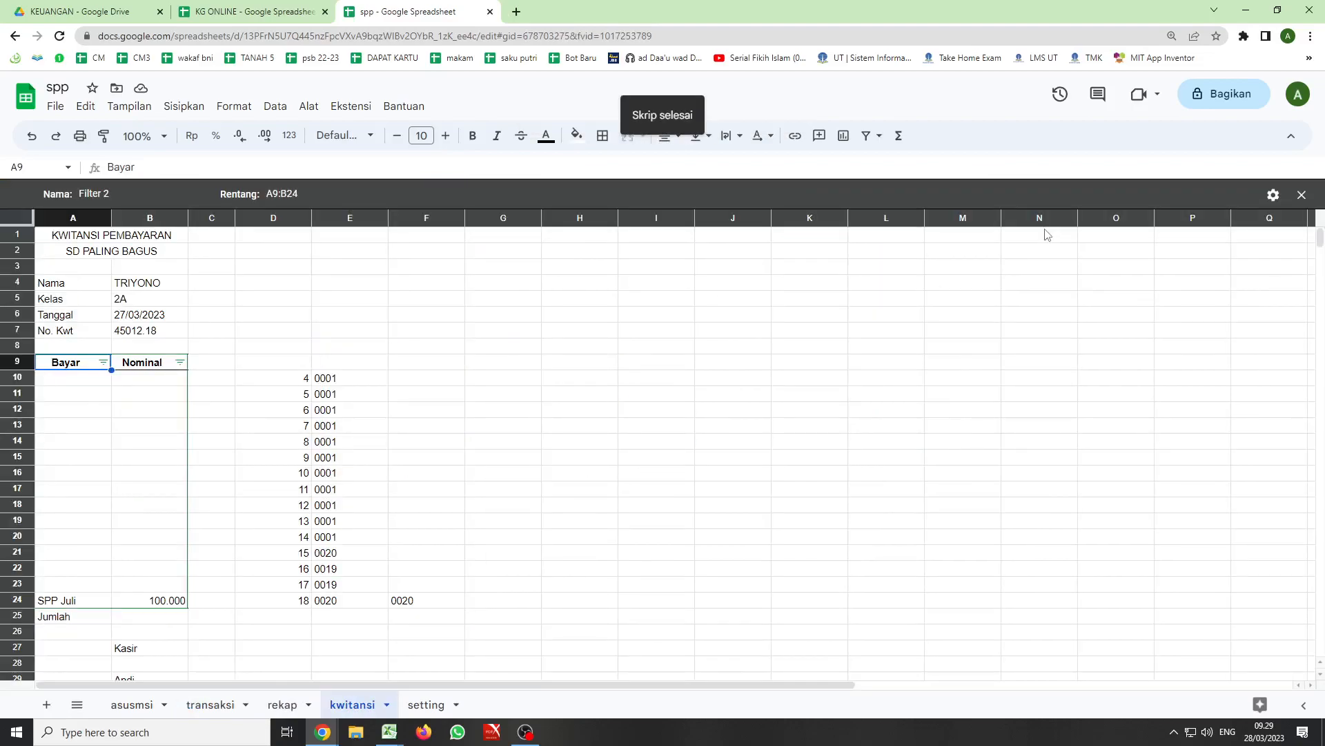
{"action": "scroll", "coordinate": [104, 367], "scroll_direction": "down", "scroll_amount": 3}
{"action": "scroll", "coordinate": [103, 369], "scroll_direction": "up", "scroll_amount": 3}
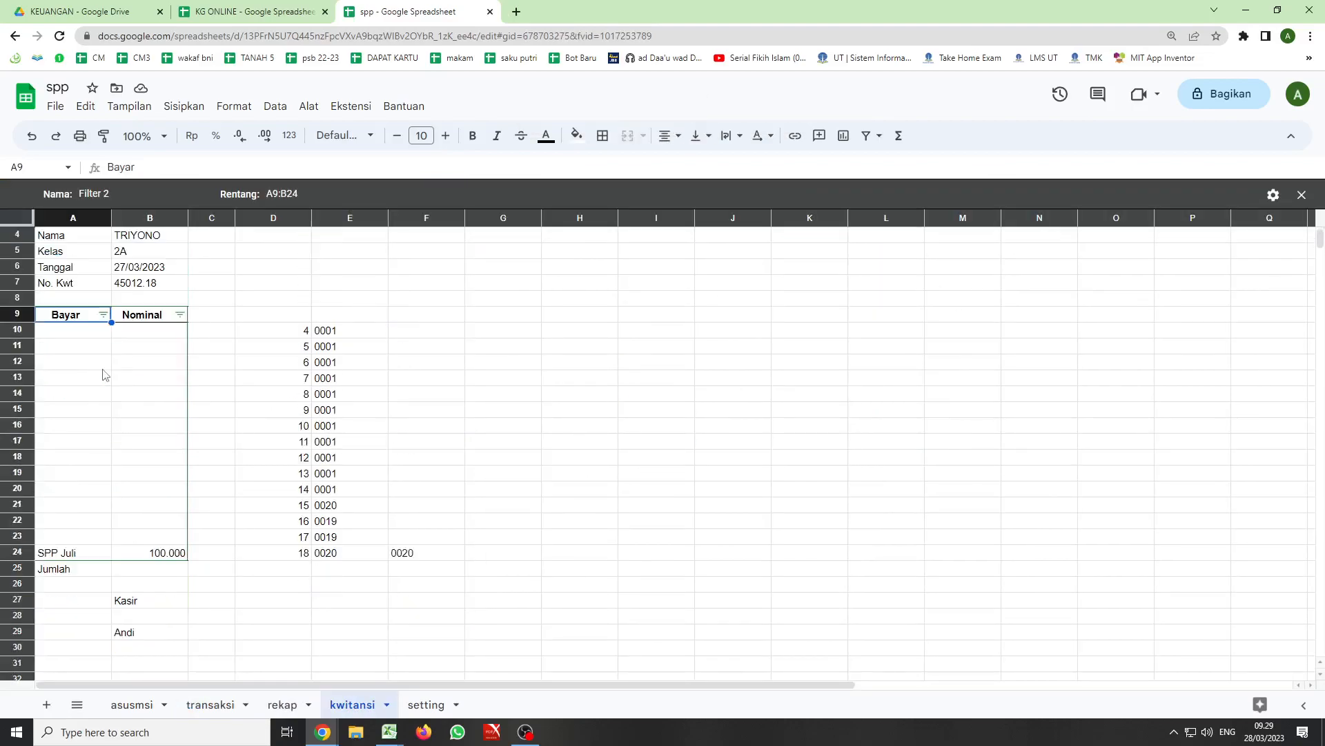
{"action": "left_click", "coordinate": [102, 363]}
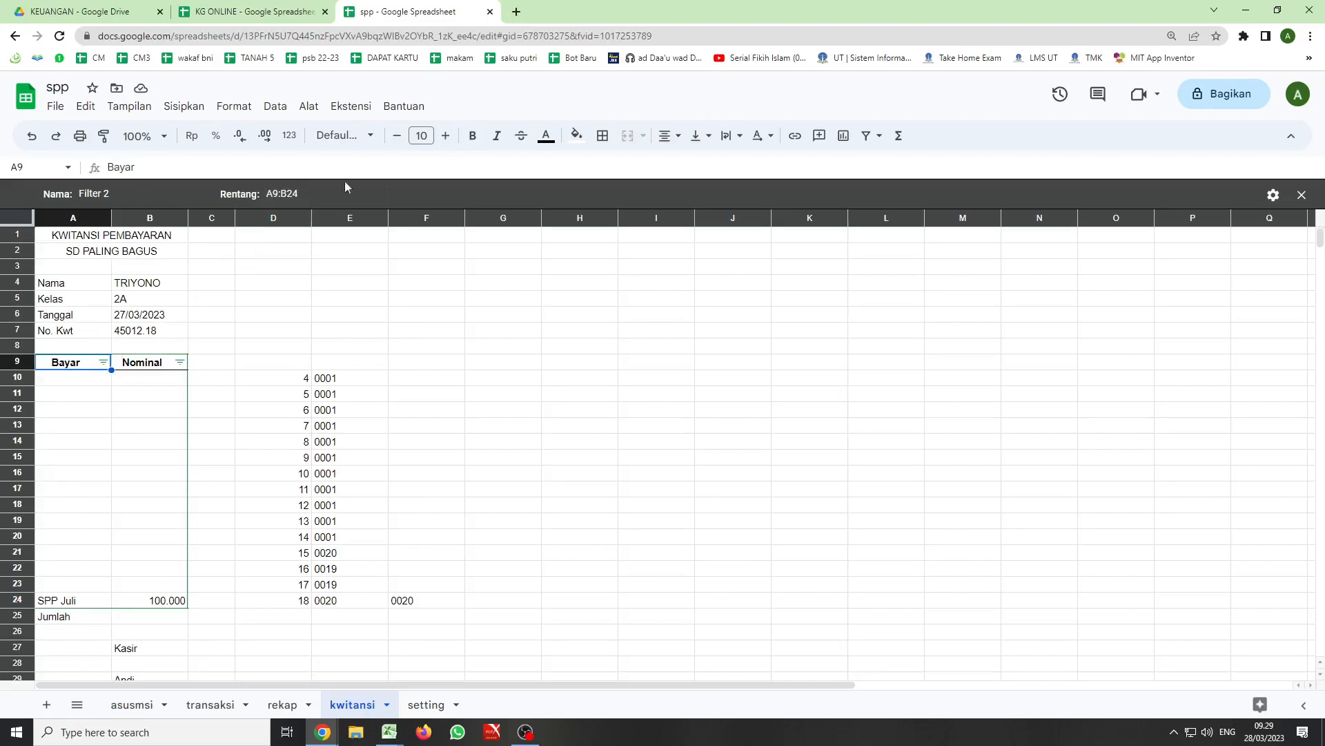
- Delete all filter views from the kwitansi sheet
{"action": "left_click", "coordinate": [867, 137]}
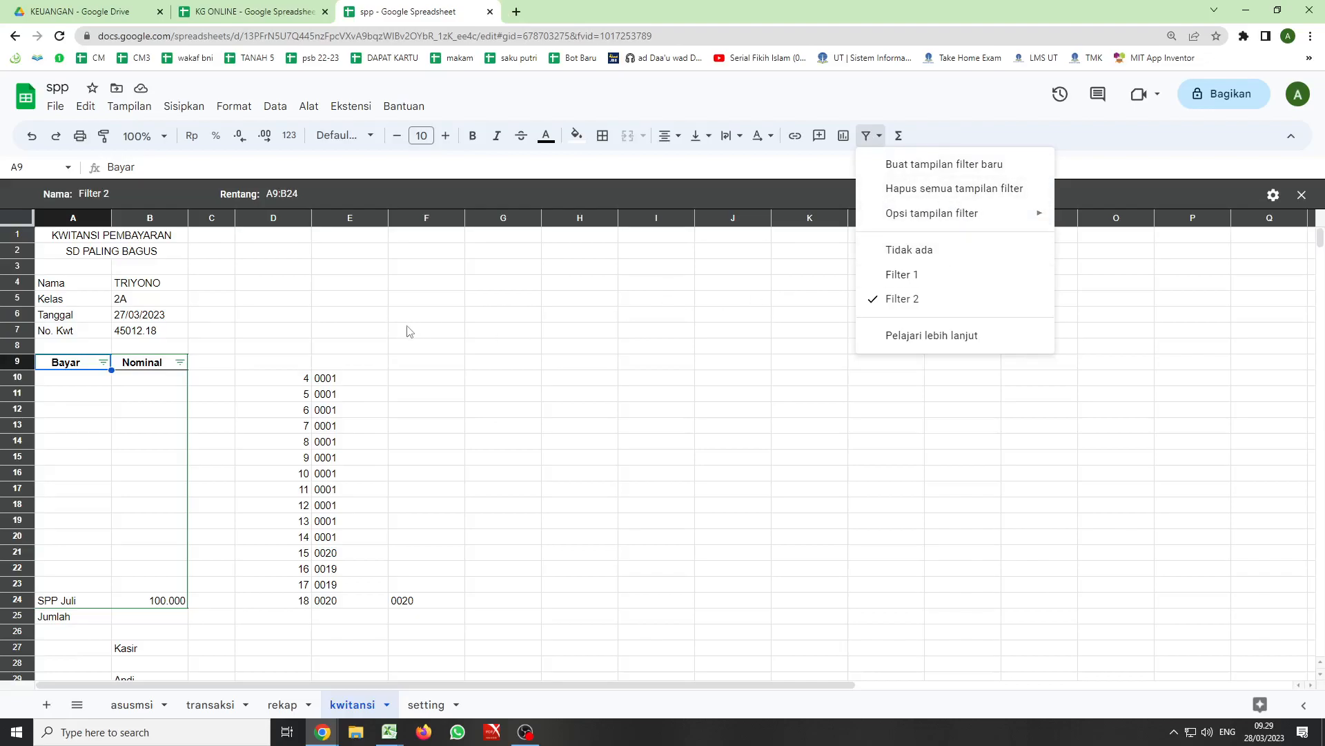
{"action": "left_click", "coordinate": [336, 317]}
{"action": "left_click_drag", "start_coordinate": [51, 365], "coordinate": [150, 364]}
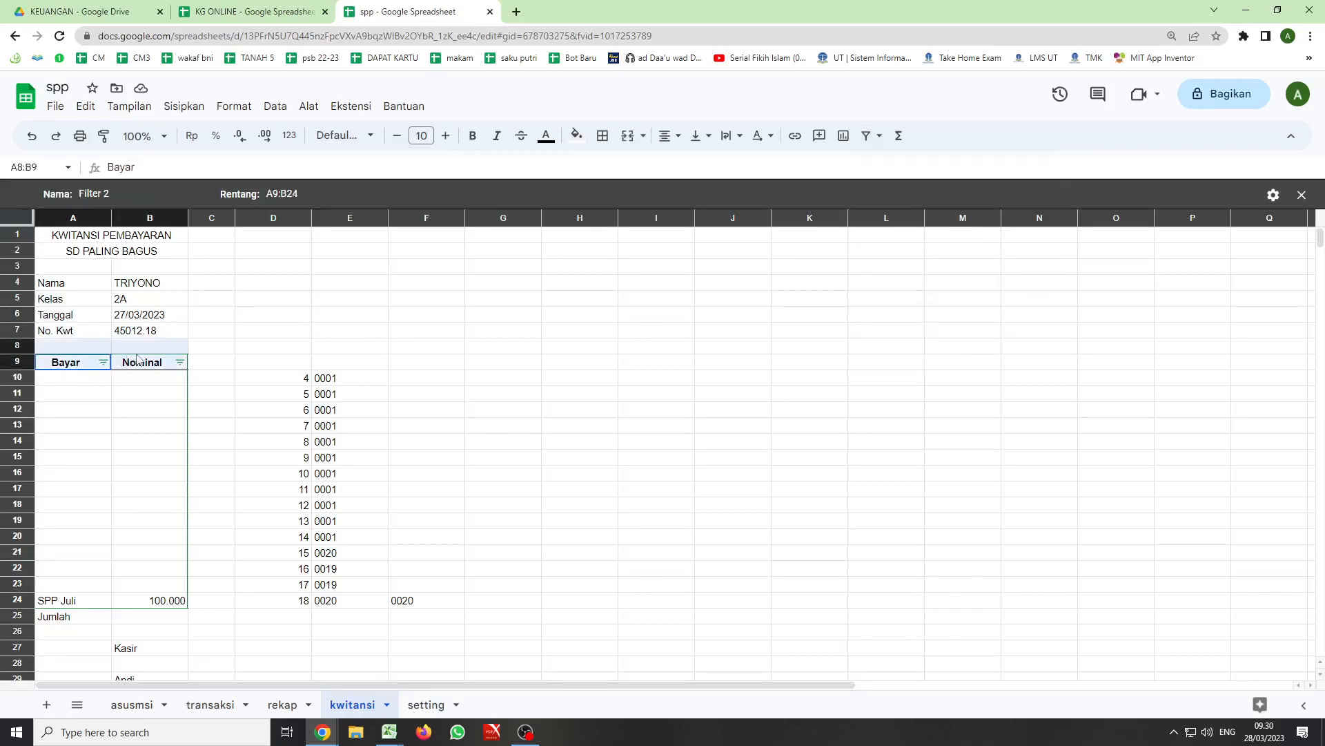
{"action": "left_click", "coordinate": [879, 136]}
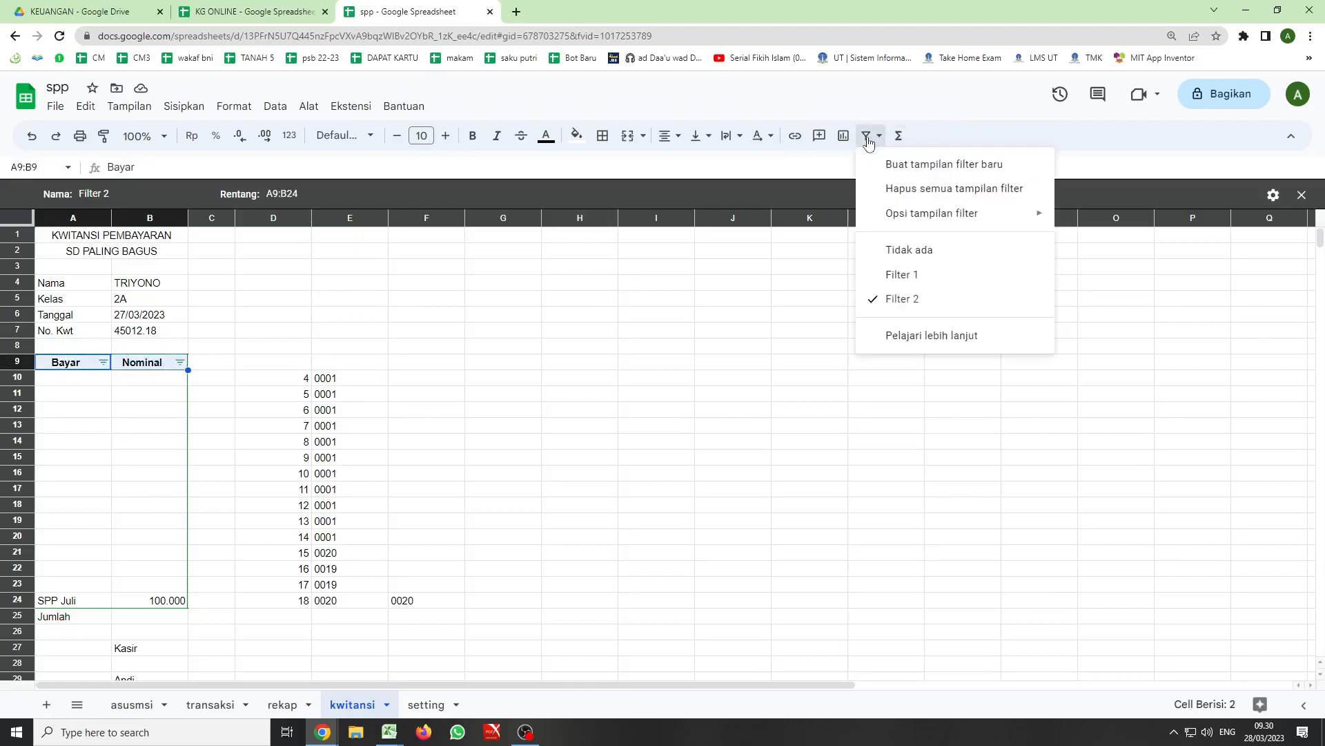
{"action": "left_click", "coordinate": [951, 190]}
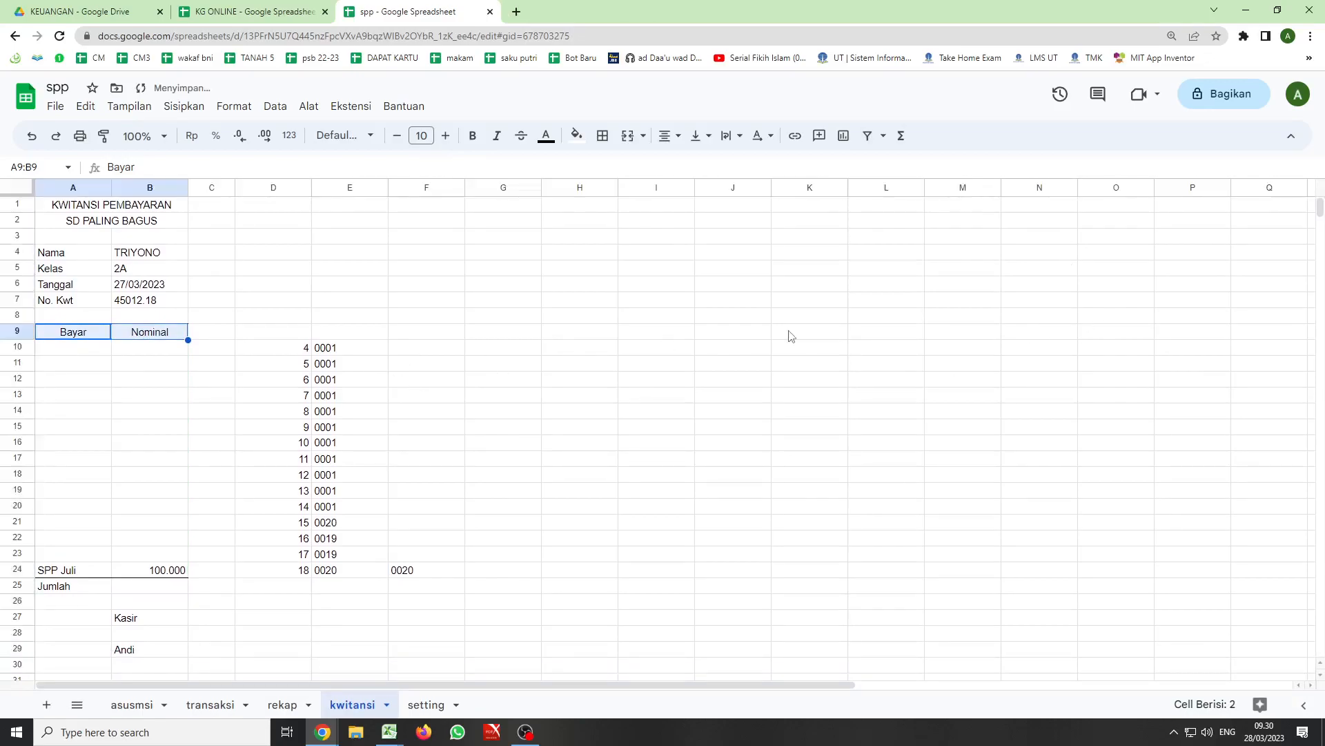
- Start recording another macro from the transaksi sheet with absolute references and activate the kwitansi sheet
{"action": "left_click", "coordinate": [211, 704]}
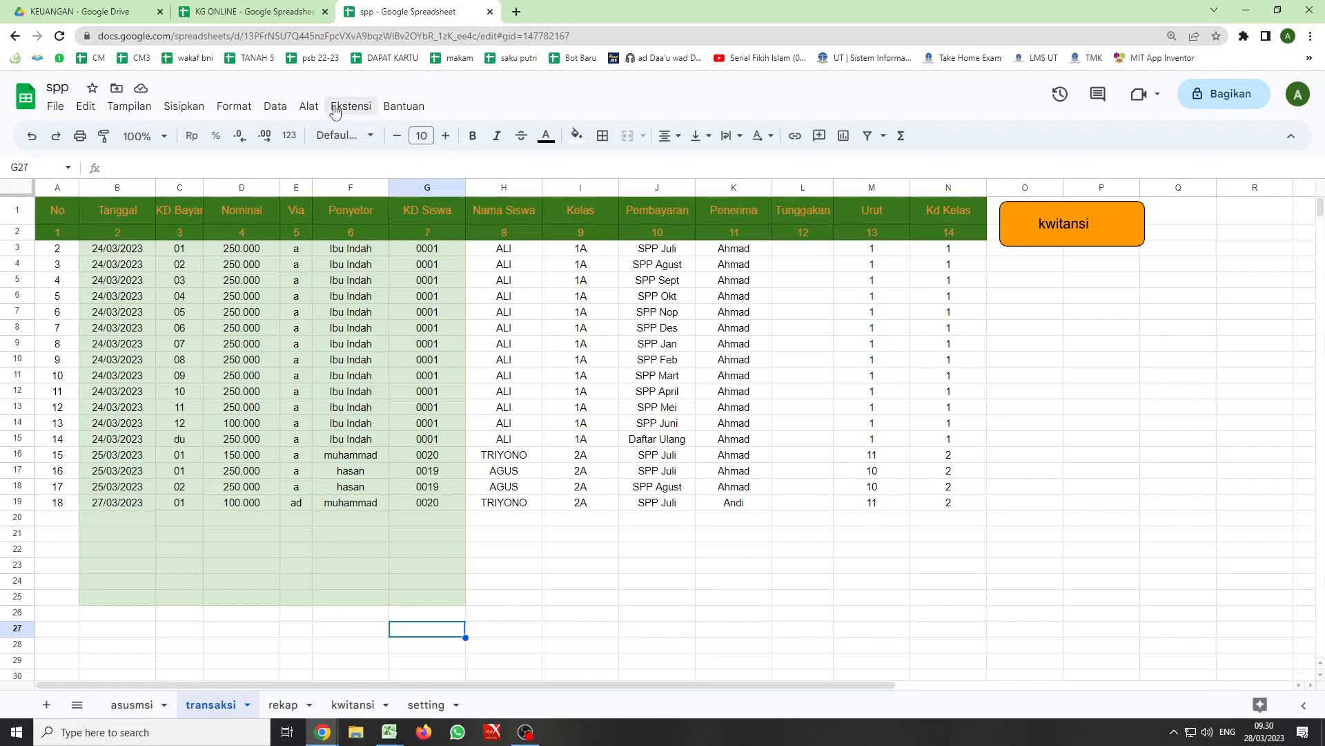
{"action": "left_click", "coordinate": [276, 107]}
{"action": "mouse_move", "coordinate": [353, 112]}
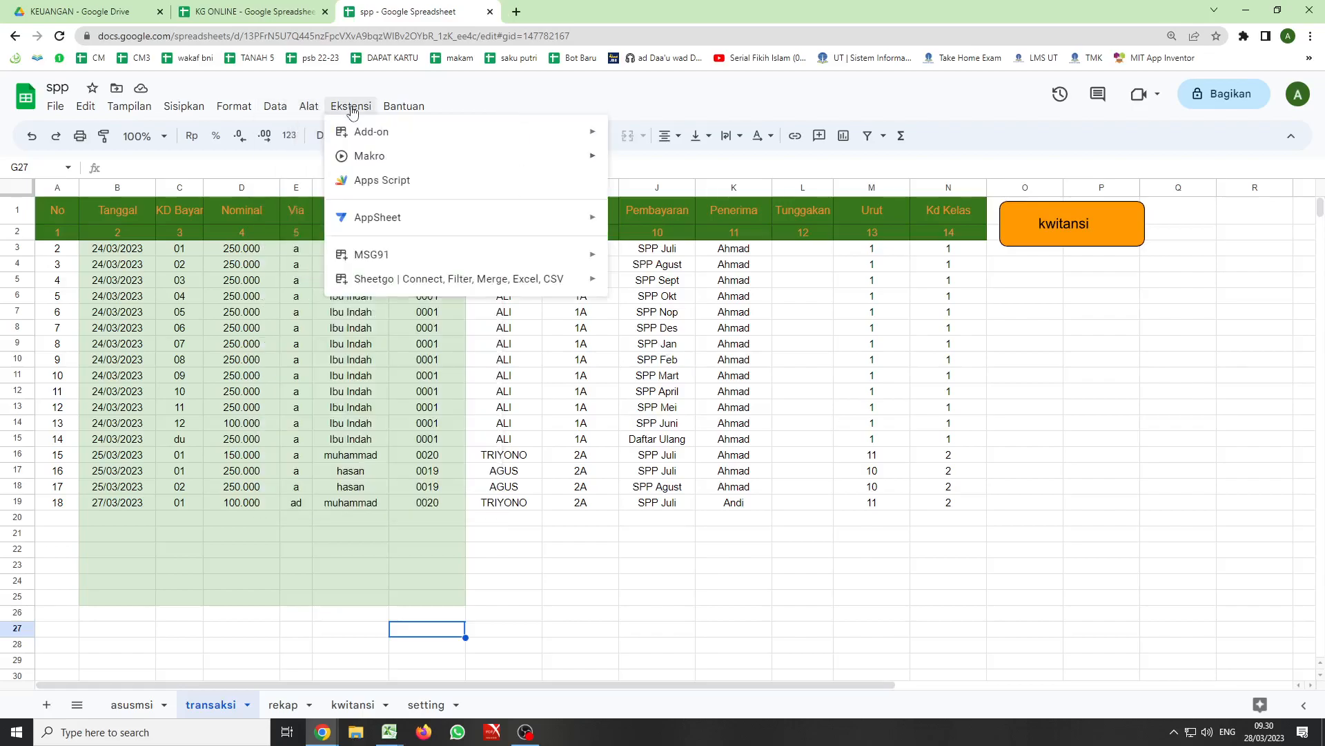
{"action": "mouse_move", "coordinate": [368, 158]}
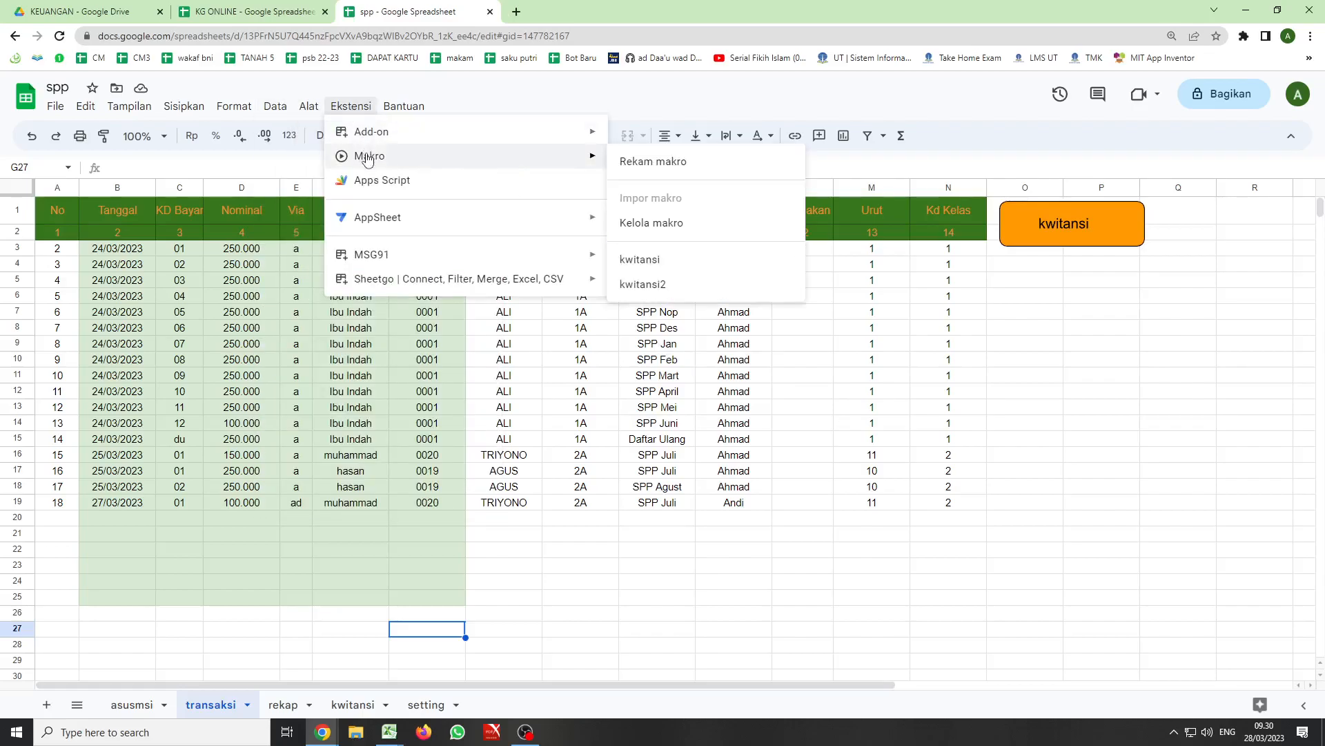
{"action": "left_click", "coordinate": [642, 163]}
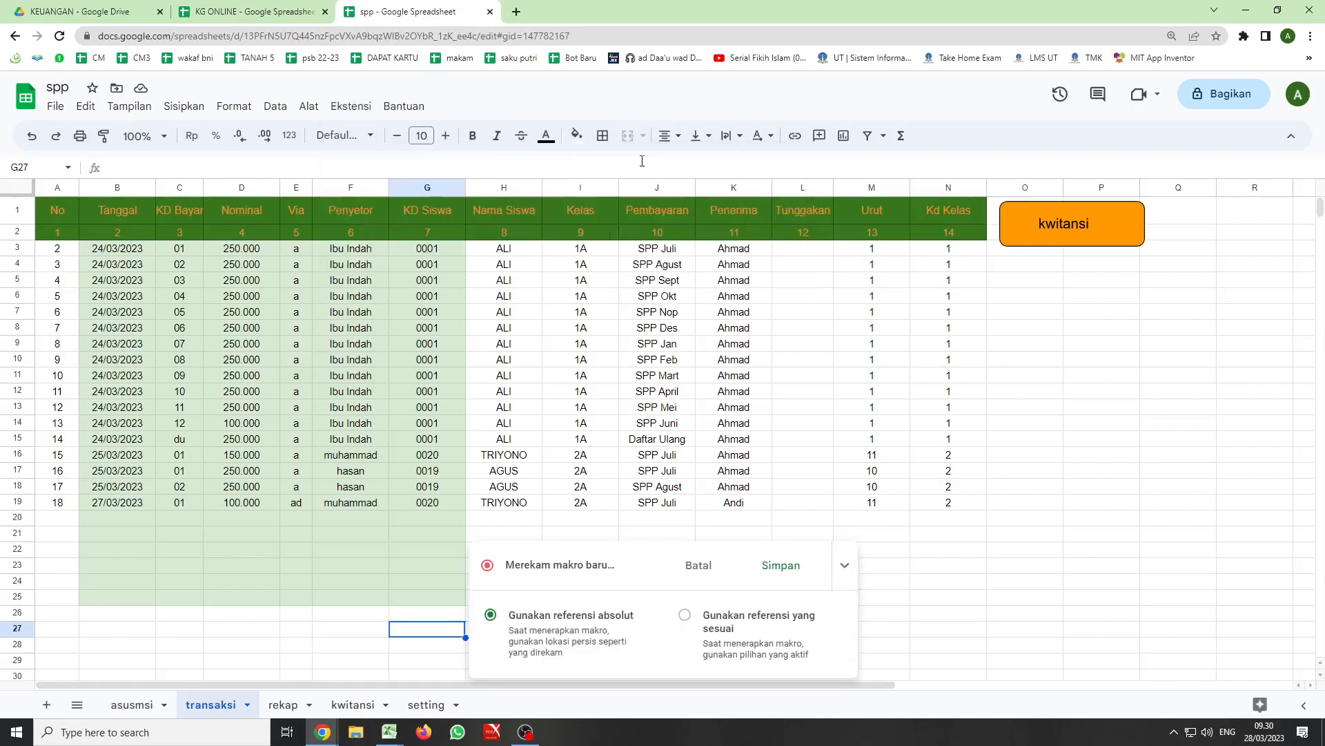
{"action": "left_click", "coordinate": [352, 704]}
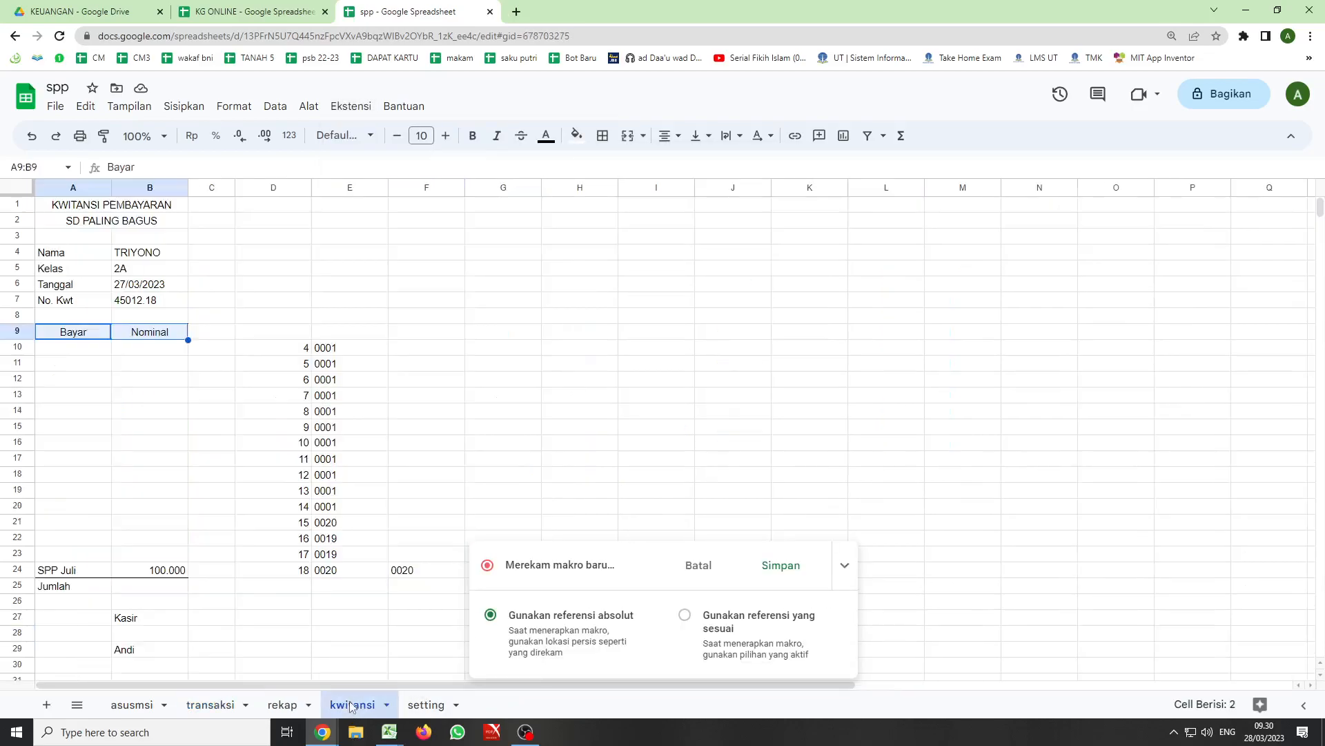
- Try a filter on only the header cells A9:B9 and turn it off again
{"action": "left_click", "coordinate": [60, 332]}
{"action": "left_click_drag", "start_coordinate": [60, 332], "coordinate": [149, 332]}
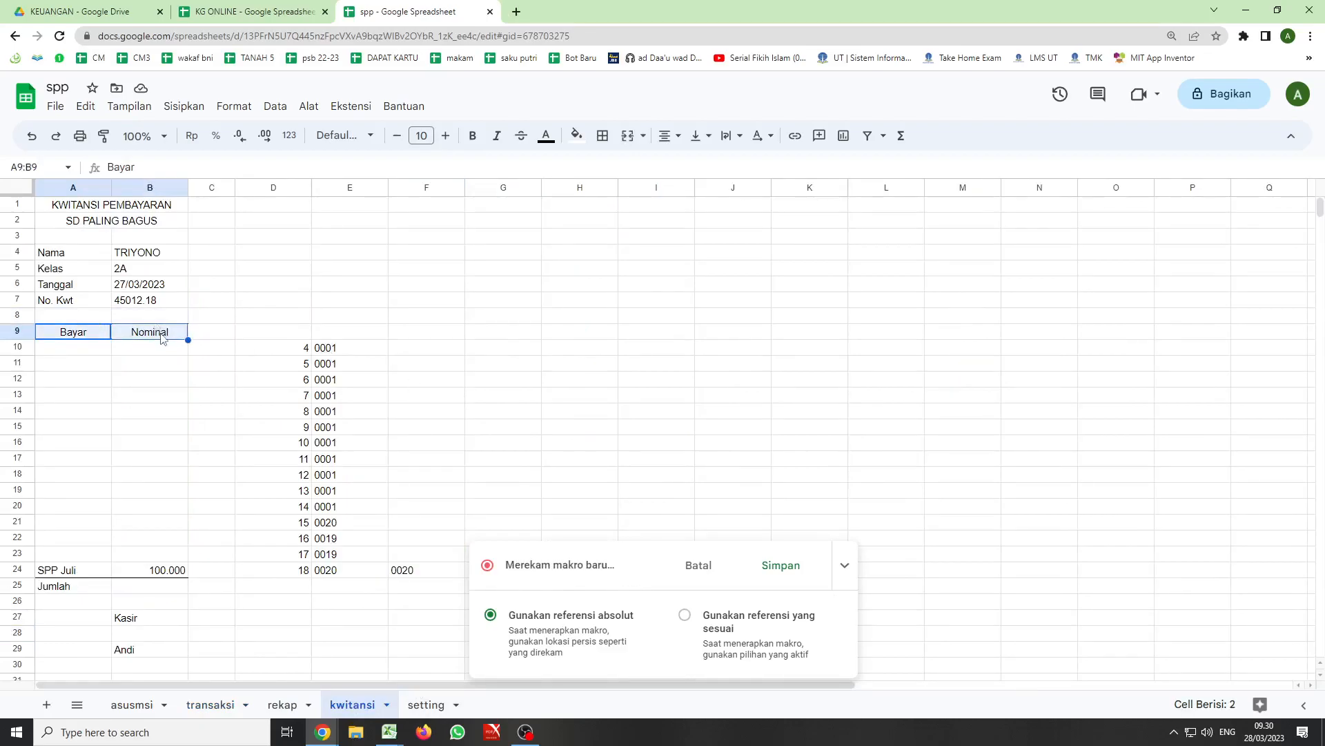
{"action": "left_click", "coordinate": [869, 137]}
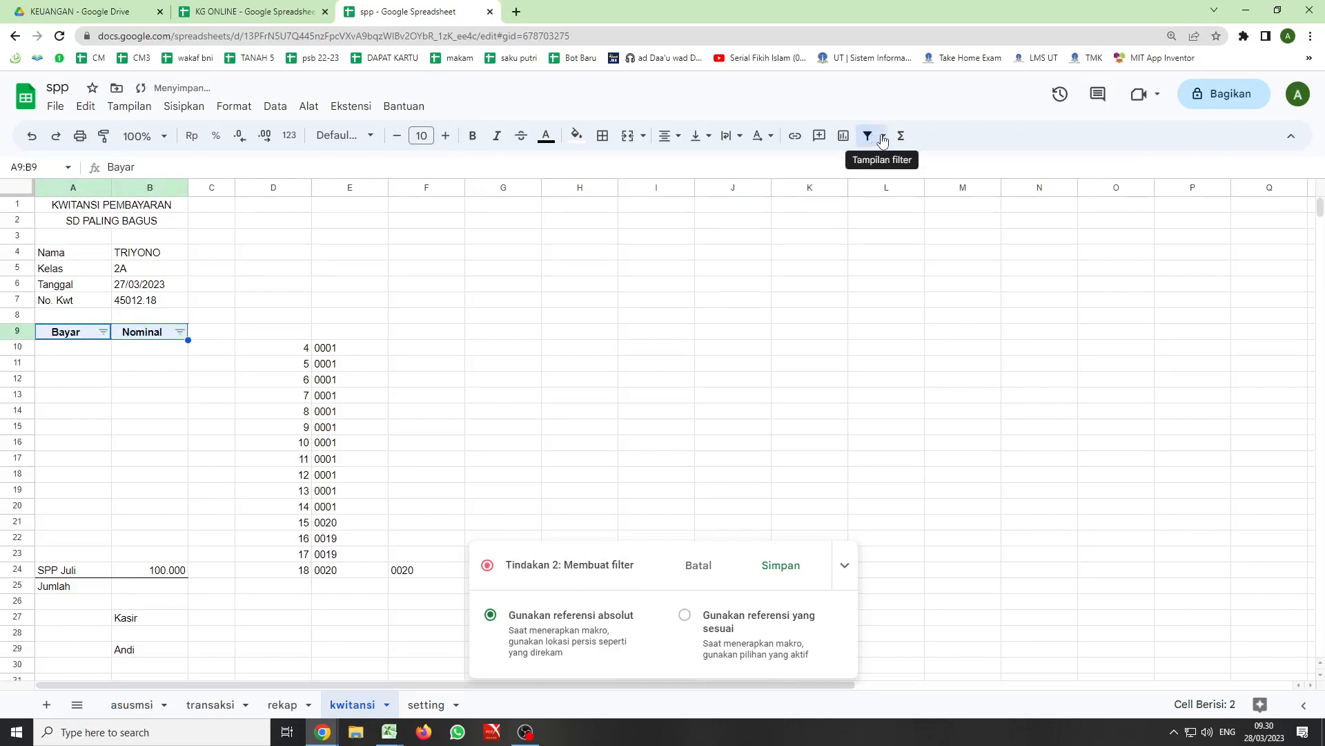
{"action": "left_click", "coordinate": [870, 138]}
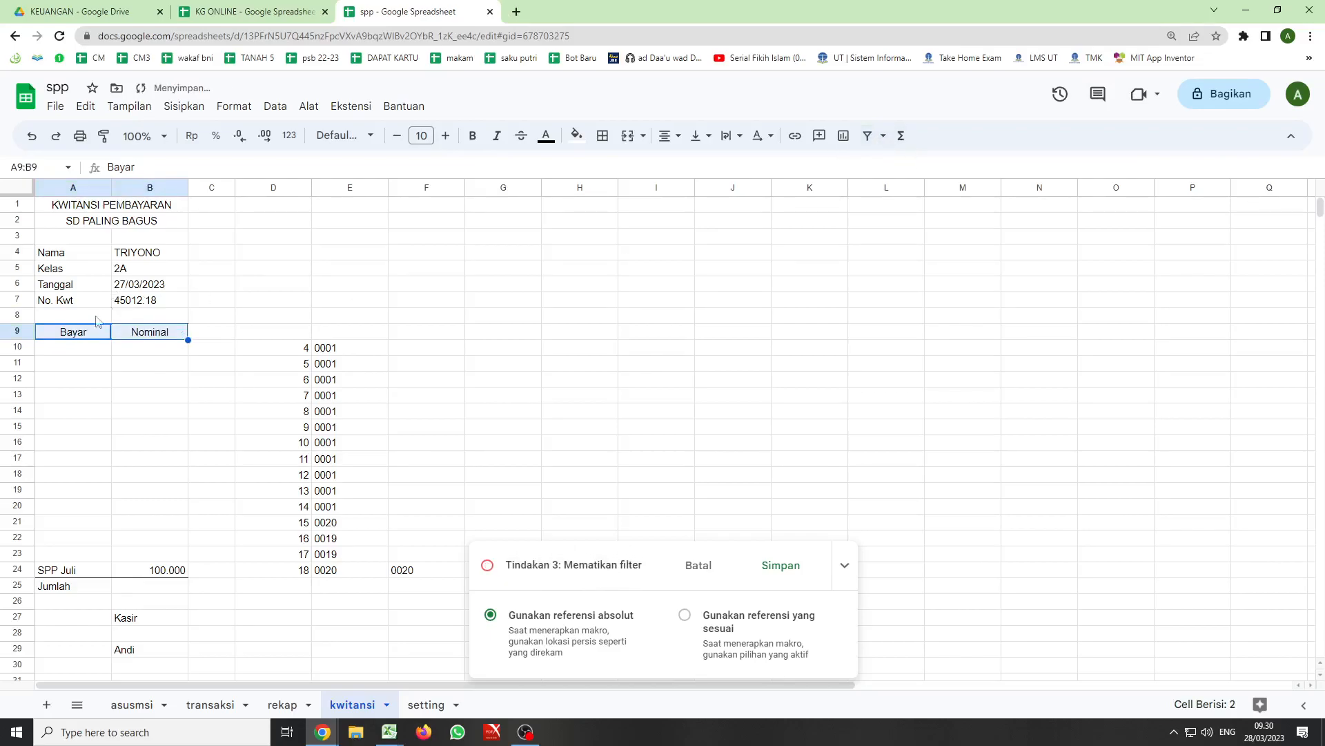
- Create a filter over the payment table range A9:B24 while the macro is recording
{"action": "left_click_drag", "start_coordinate": [79, 333], "coordinate": [155, 573]}
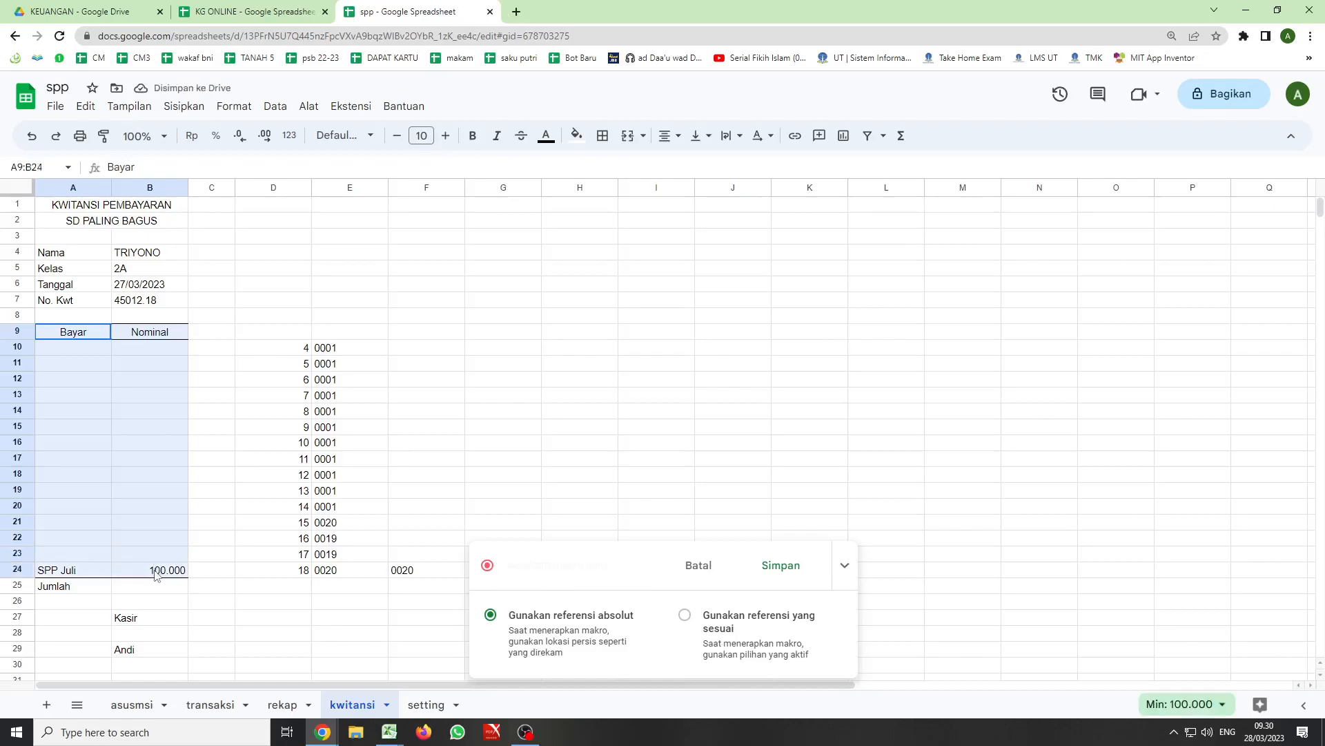
{"action": "left_click", "coordinate": [867, 136]}
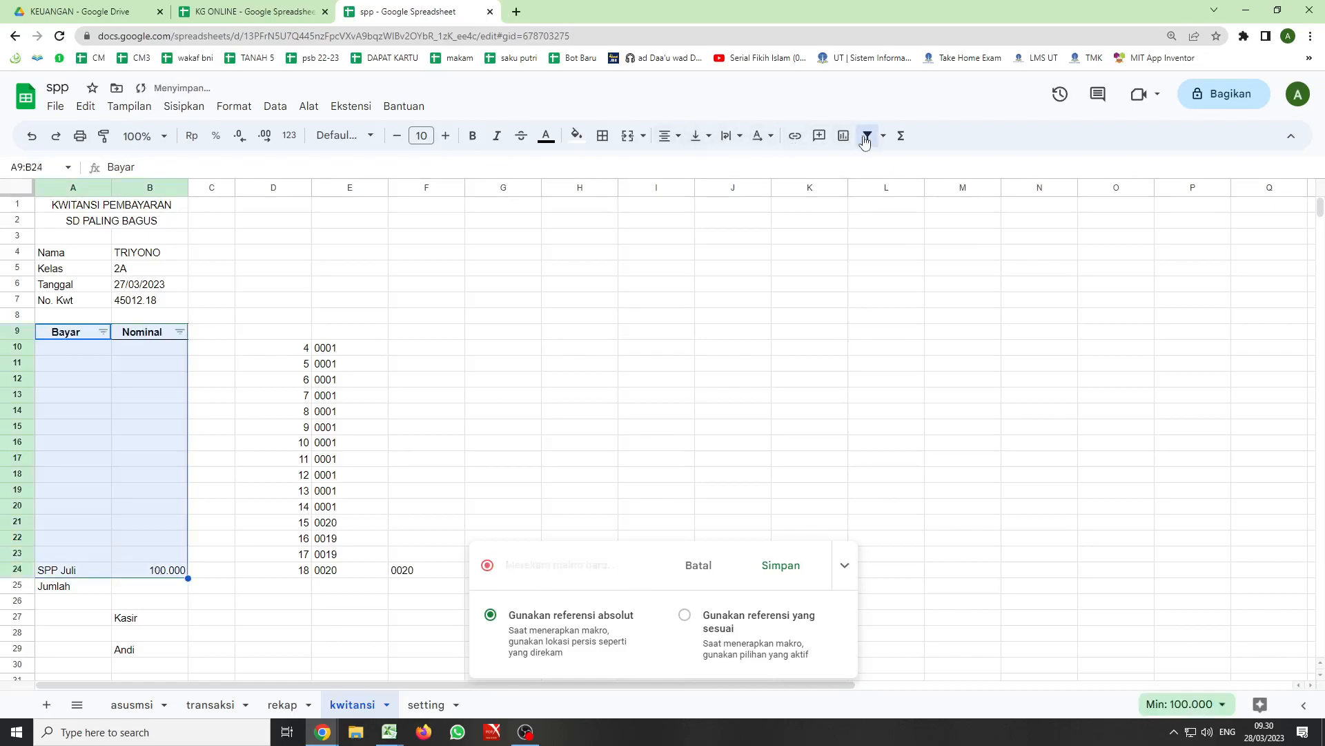
{"action": "left_click", "coordinate": [103, 332]}
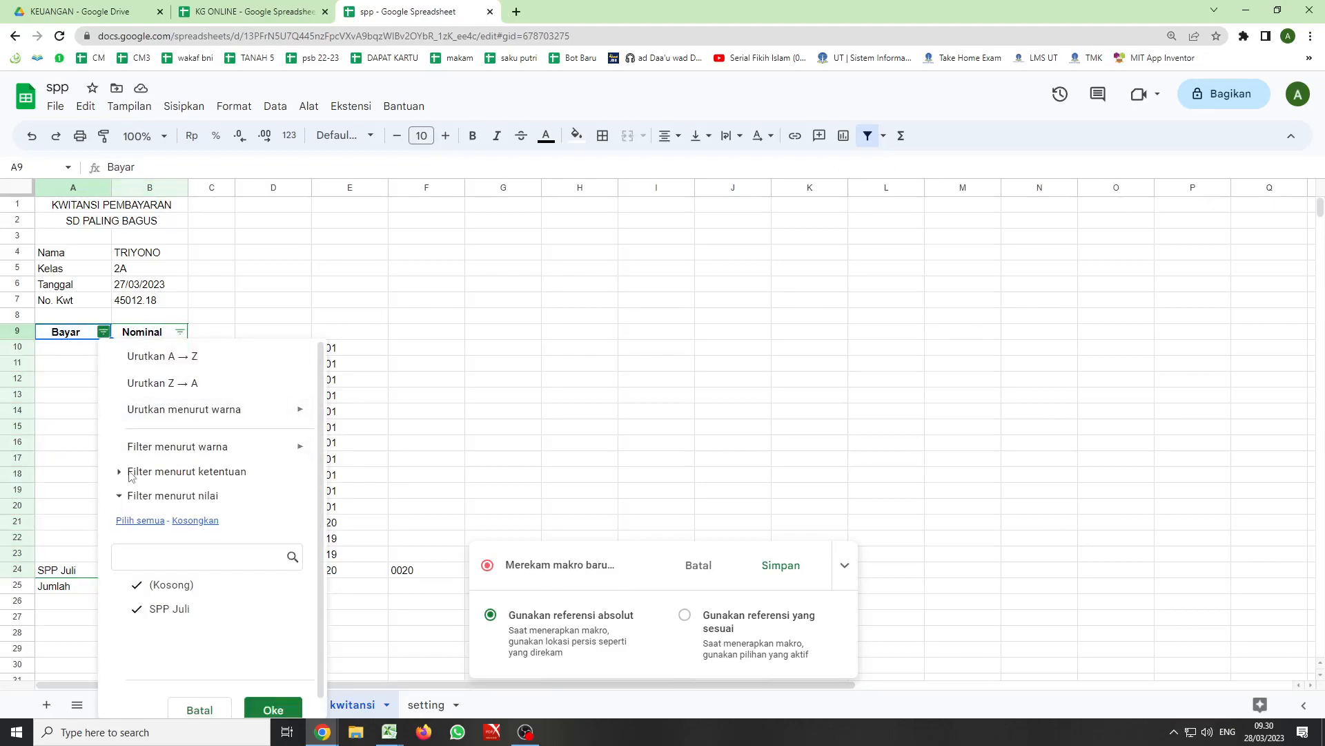
{"action": "left_click", "coordinate": [183, 473]}
{"action": "left_click", "coordinate": [294, 501]}
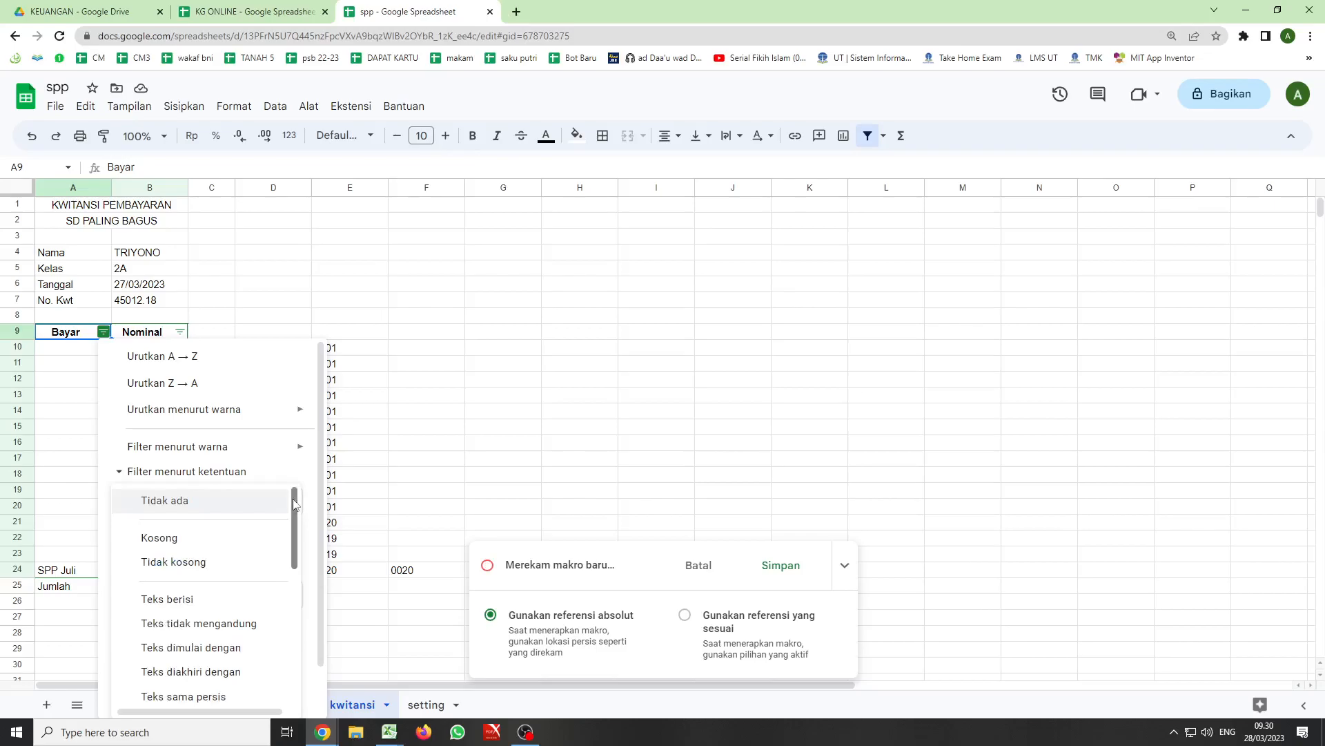
{"action": "left_click", "coordinate": [217, 565]}
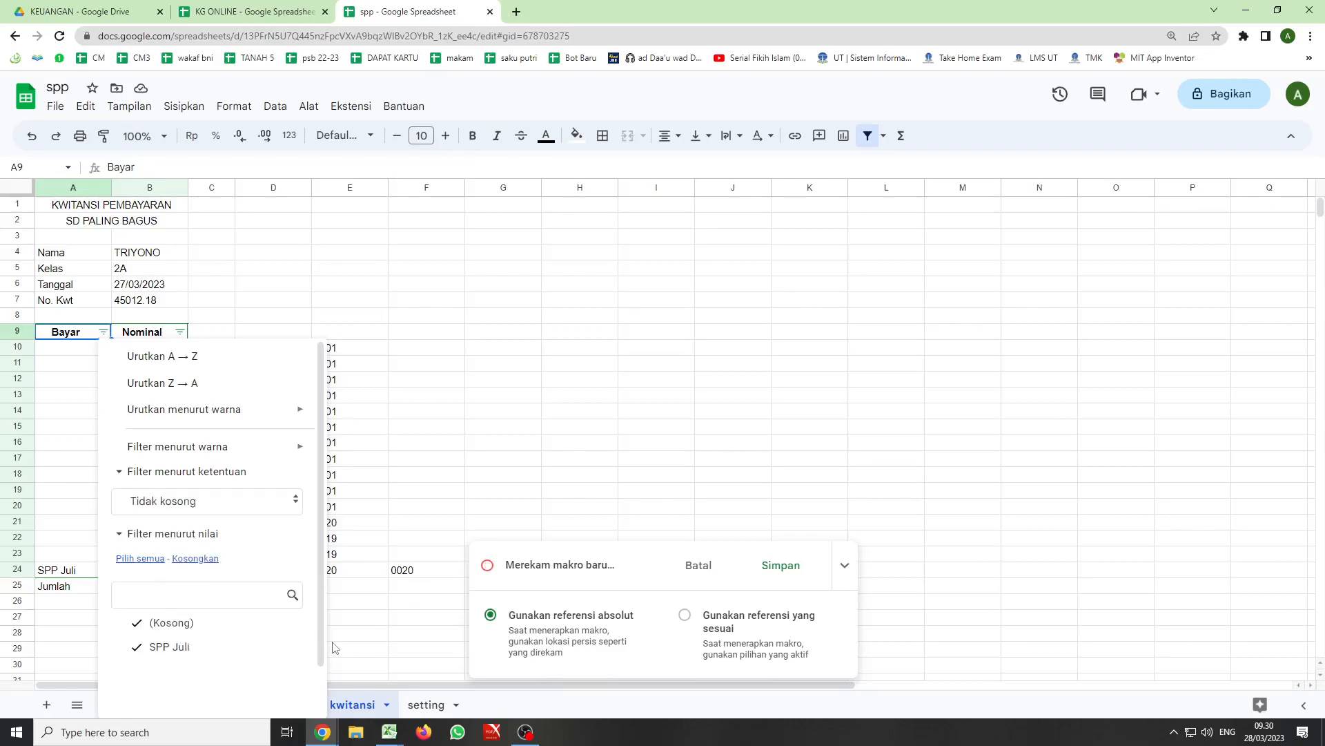
{"action": "scroll", "coordinate": [308, 613], "scroll_direction": "down", "scroll_amount": 8}
{"action": "scroll", "coordinate": [253, 487], "scroll_direction": "up", "scroll_amount": 5}
{"action": "scroll", "coordinate": [249, 459], "scroll_direction": "up", "scroll_amount": 3}
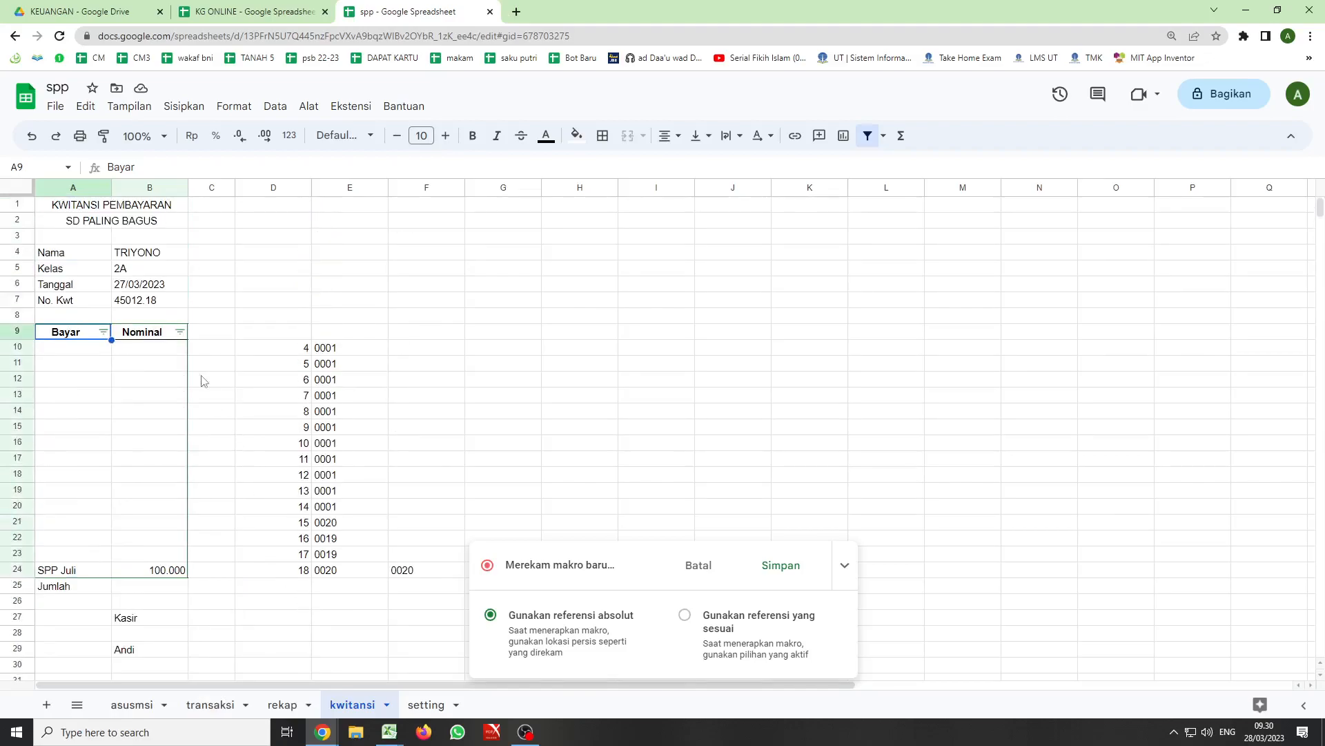
- Filter the Bayar column of the new filter by the condition Tidak kosong during the recording
{"action": "left_click", "coordinate": [104, 332]}
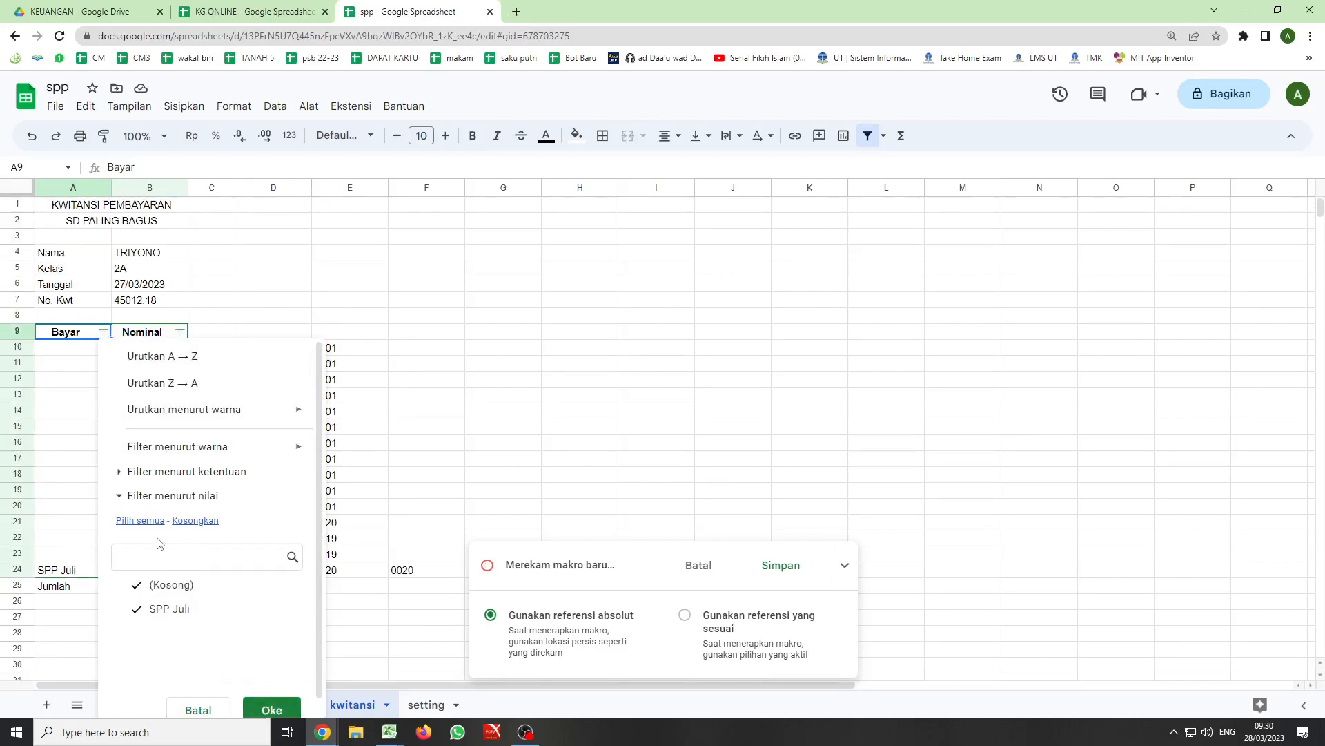
{"action": "left_click", "coordinate": [149, 472]}
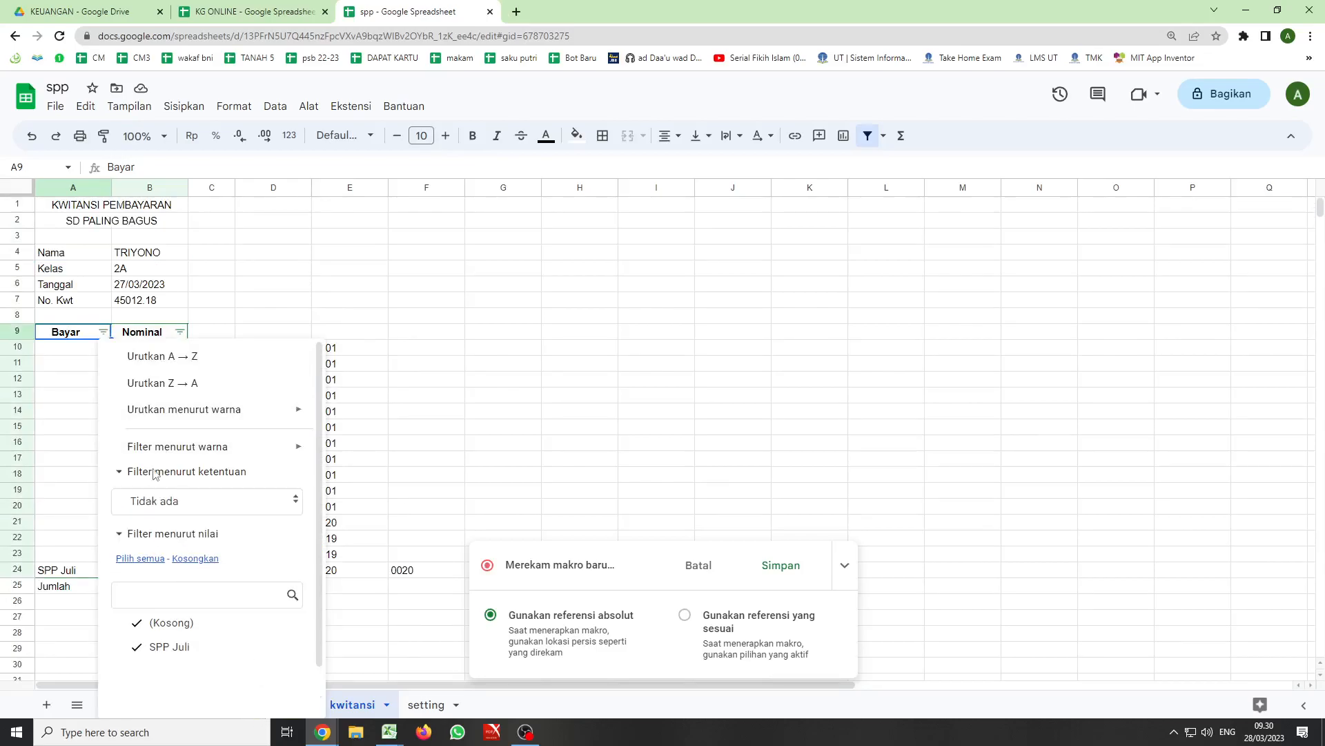
{"action": "left_click", "coordinate": [296, 503]}
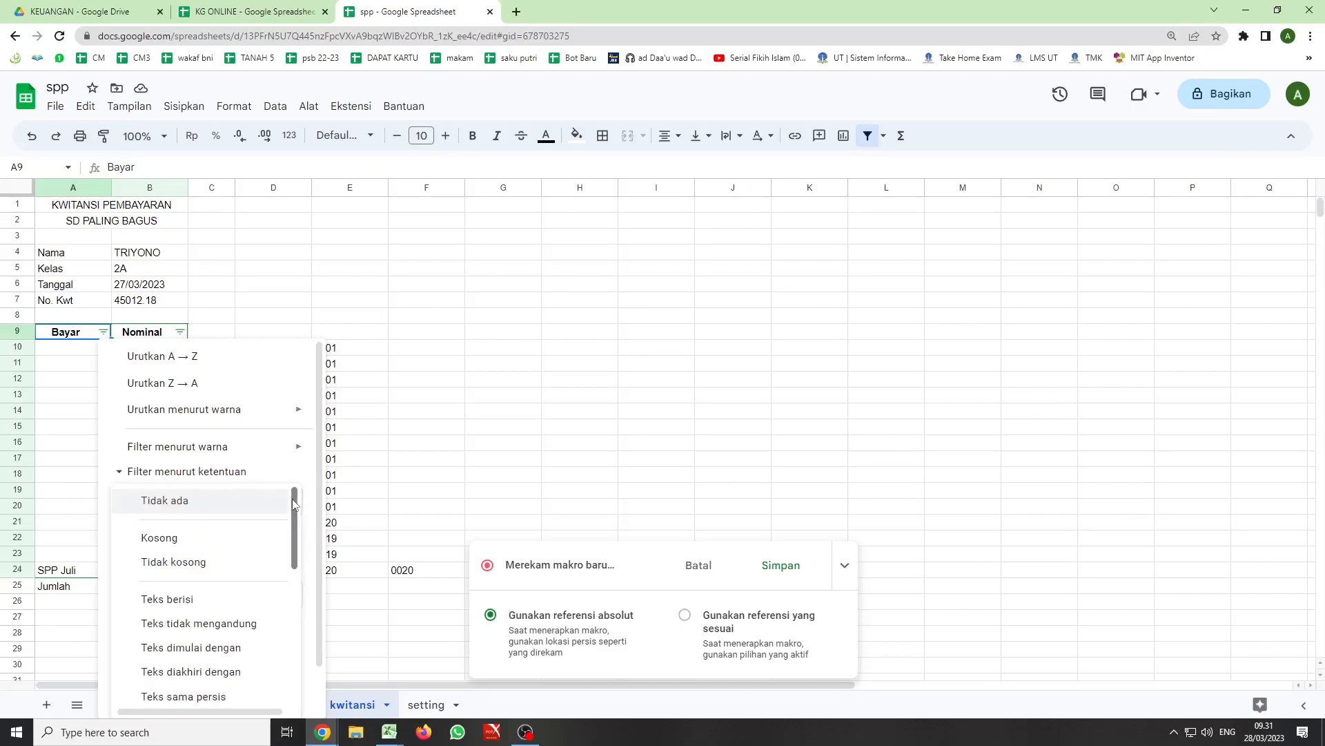
{"action": "left_click", "coordinate": [213, 562]}
{"action": "scroll", "coordinate": [213, 552], "scroll_direction": "down", "scroll_amount": 1}
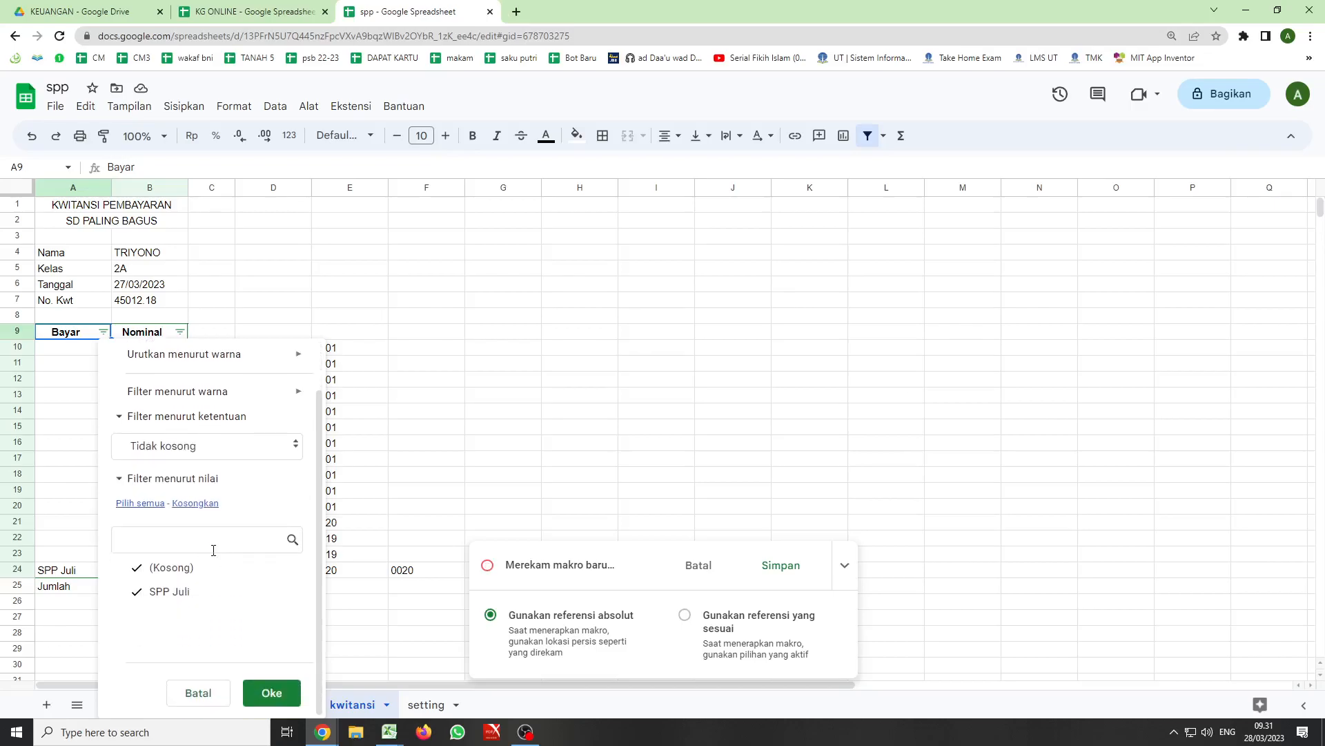
{"action": "left_click", "coordinate": [269, 693]}
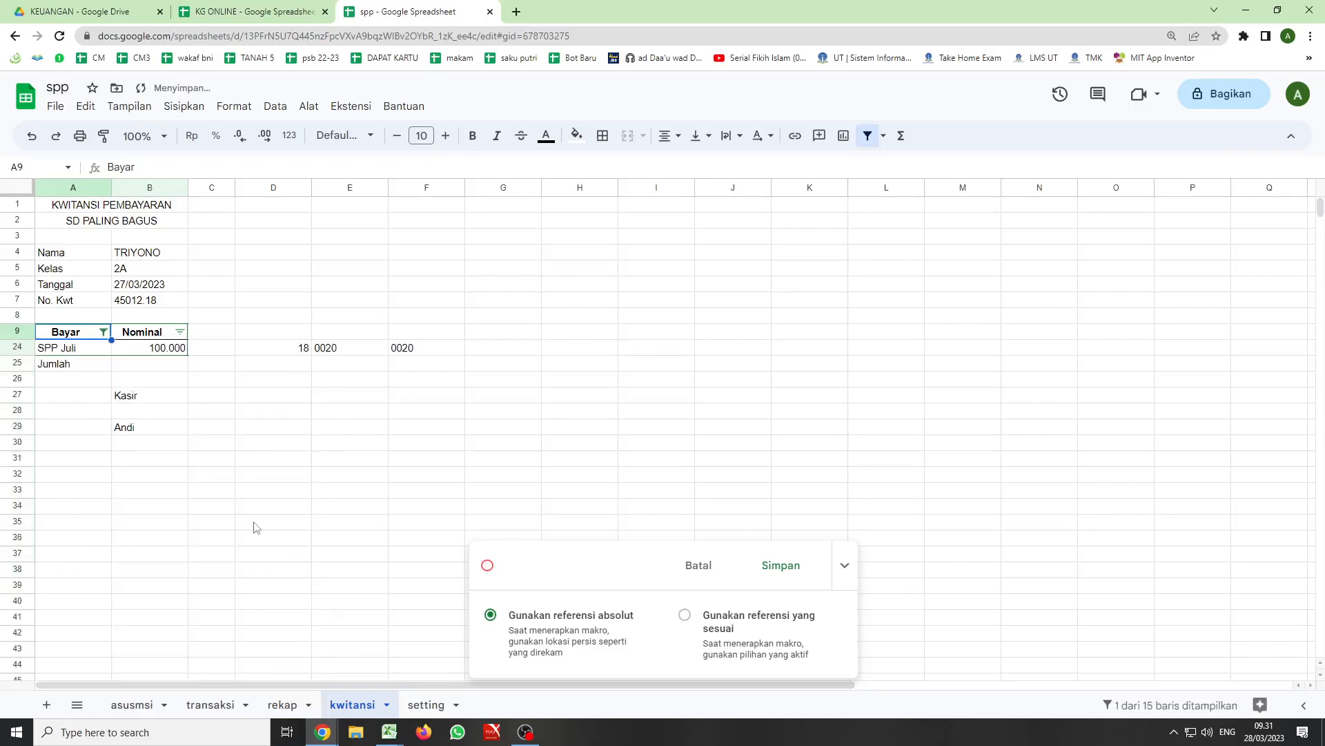
- Save the recorded macro under the name kwitansi3 and open its script for editing
{"action": "left_click", "coordinate": [780, 565]}
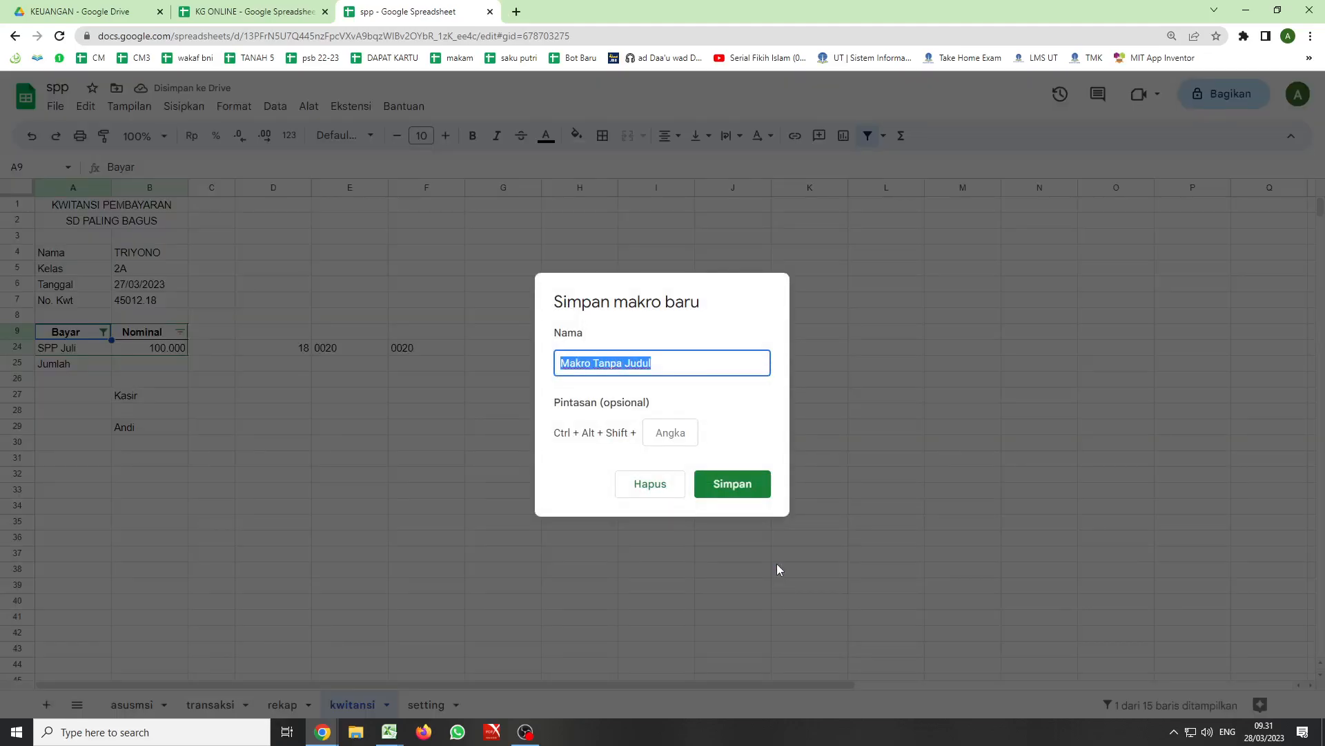
{"action": "type", "text": "kwita"}
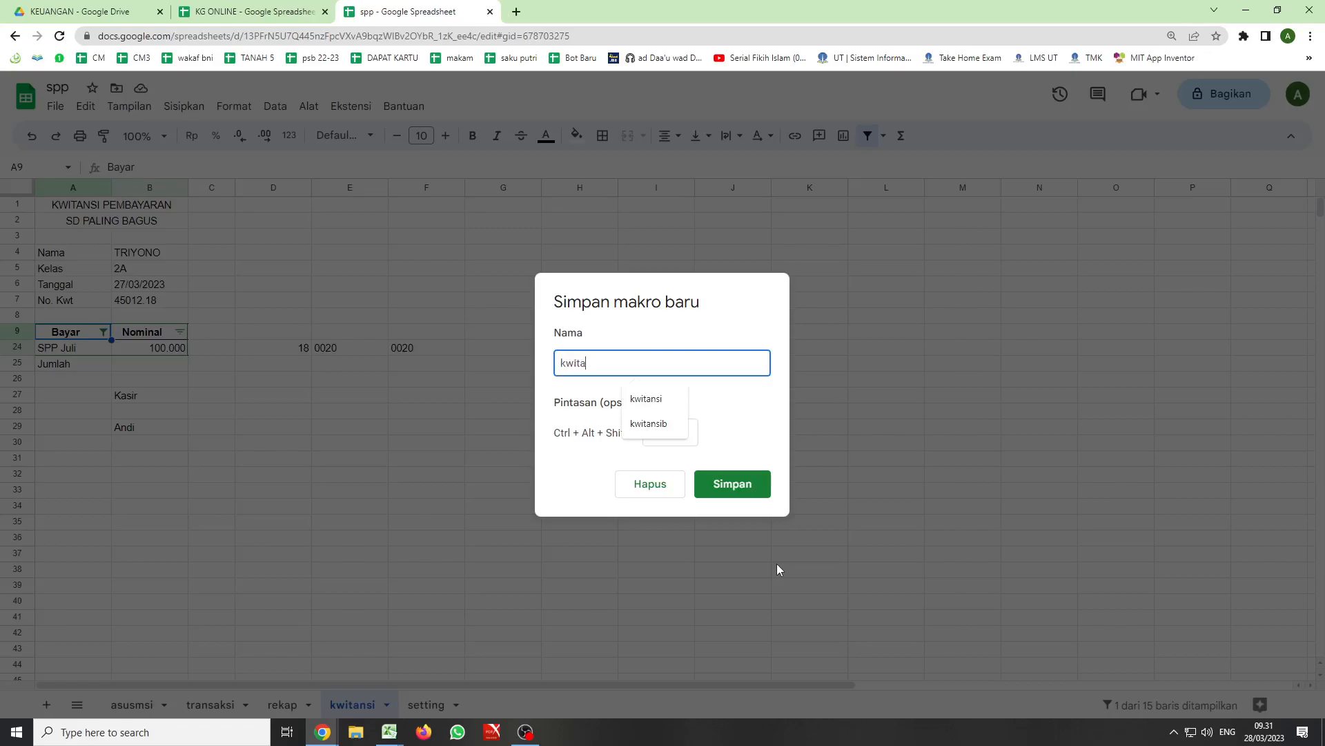
{"action": "type", "text": "nsi3"}
{"action": "left_click", "coordinate": [728, 485]}
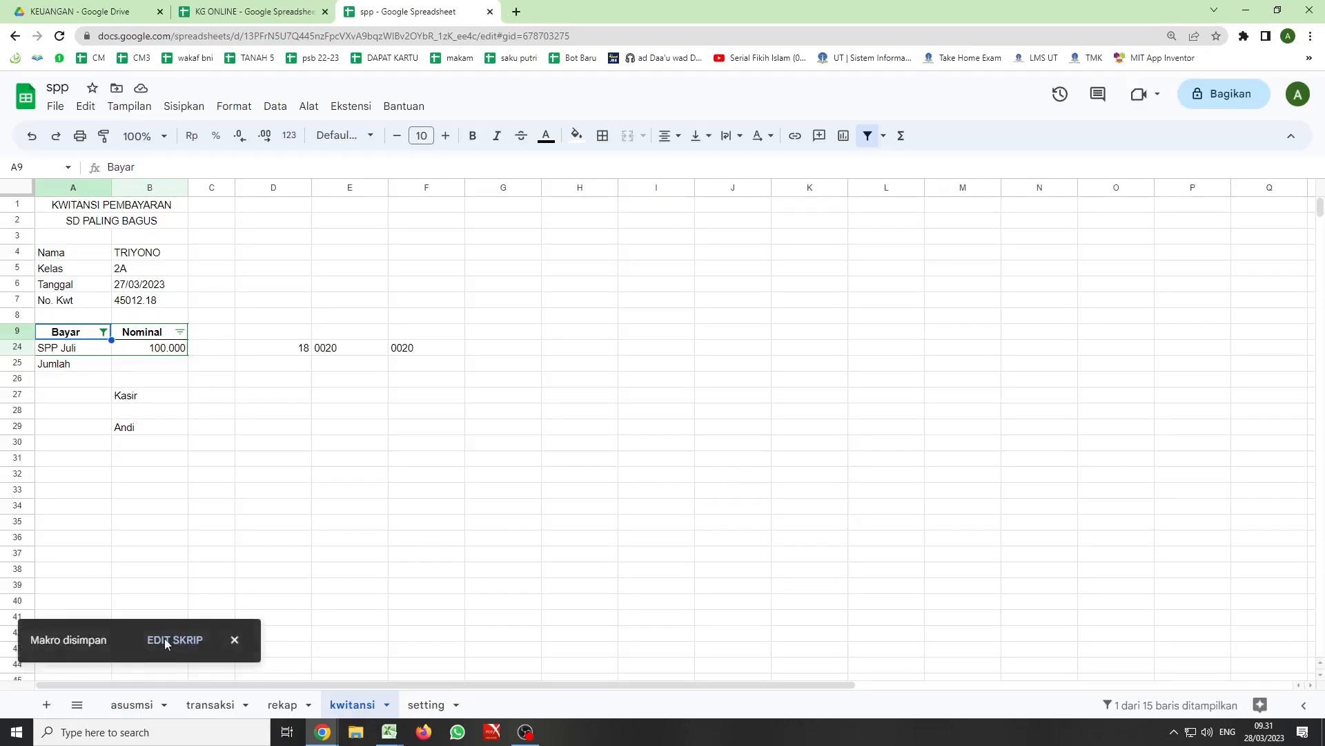
{"action": "left_click", "coordinate": [164, 638]}
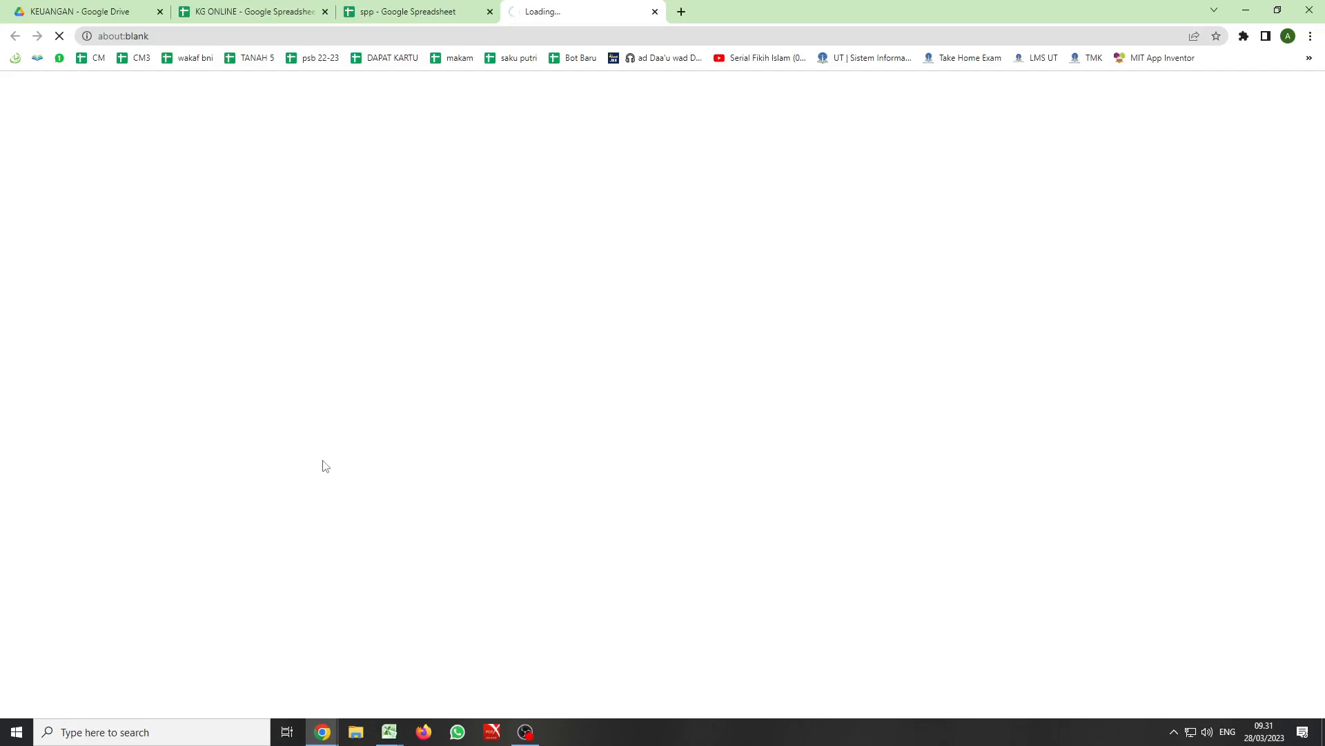
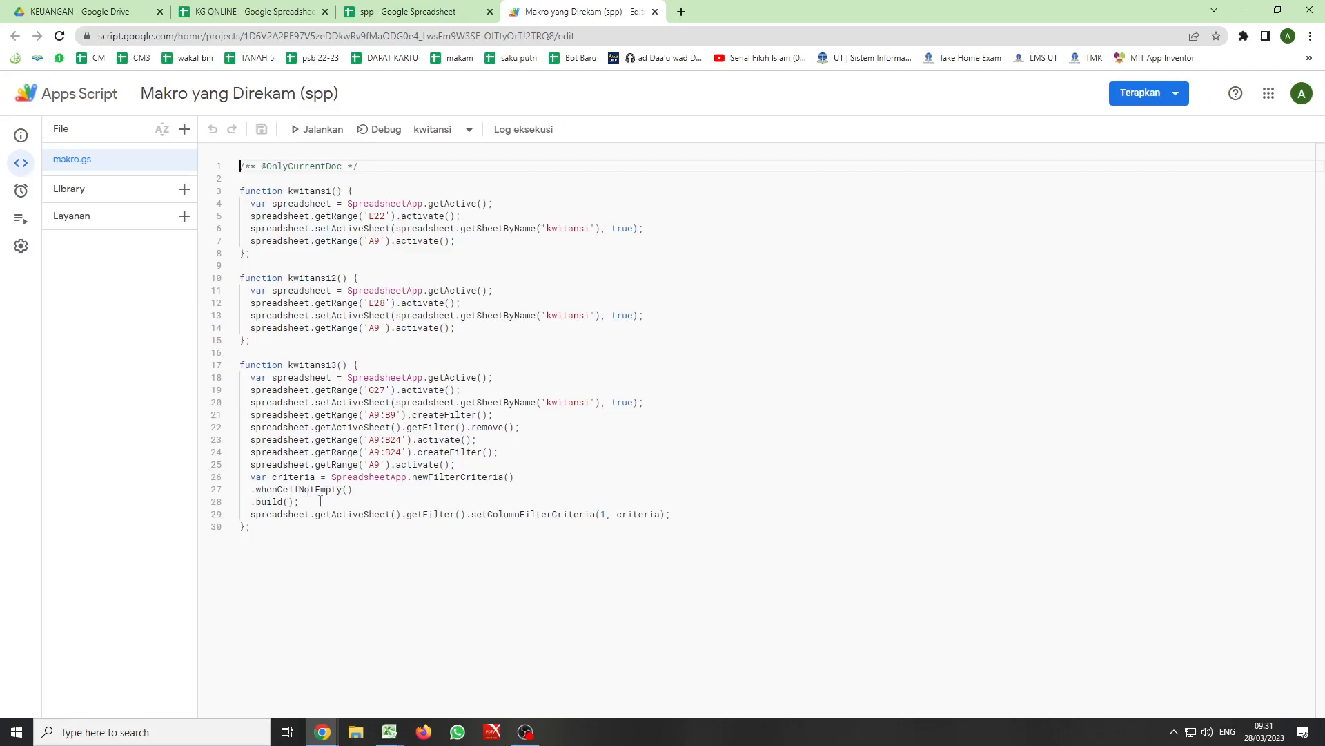
- Return from the macro script to the spp spreadsheet
{"action": "left_click", "coordinate": [391, 14]}
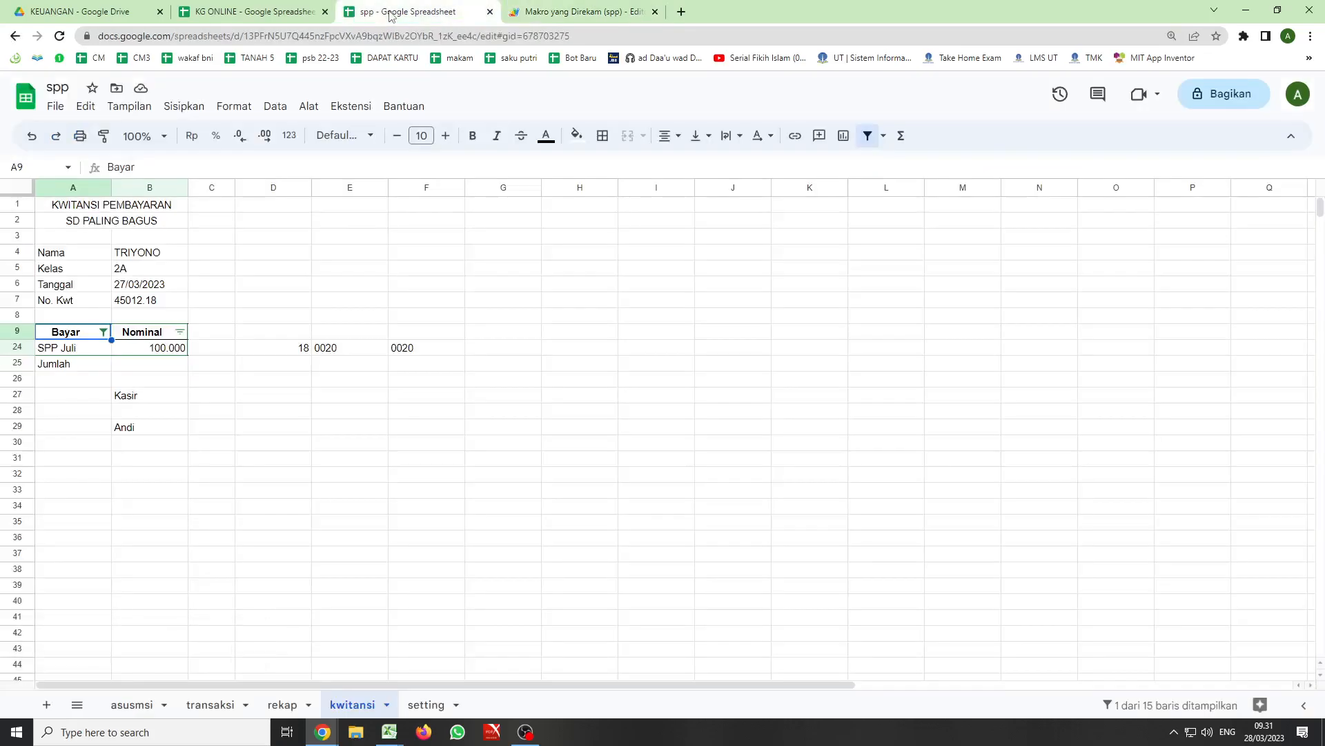
{"action": "left_click", "coordinate": [102, 333]}
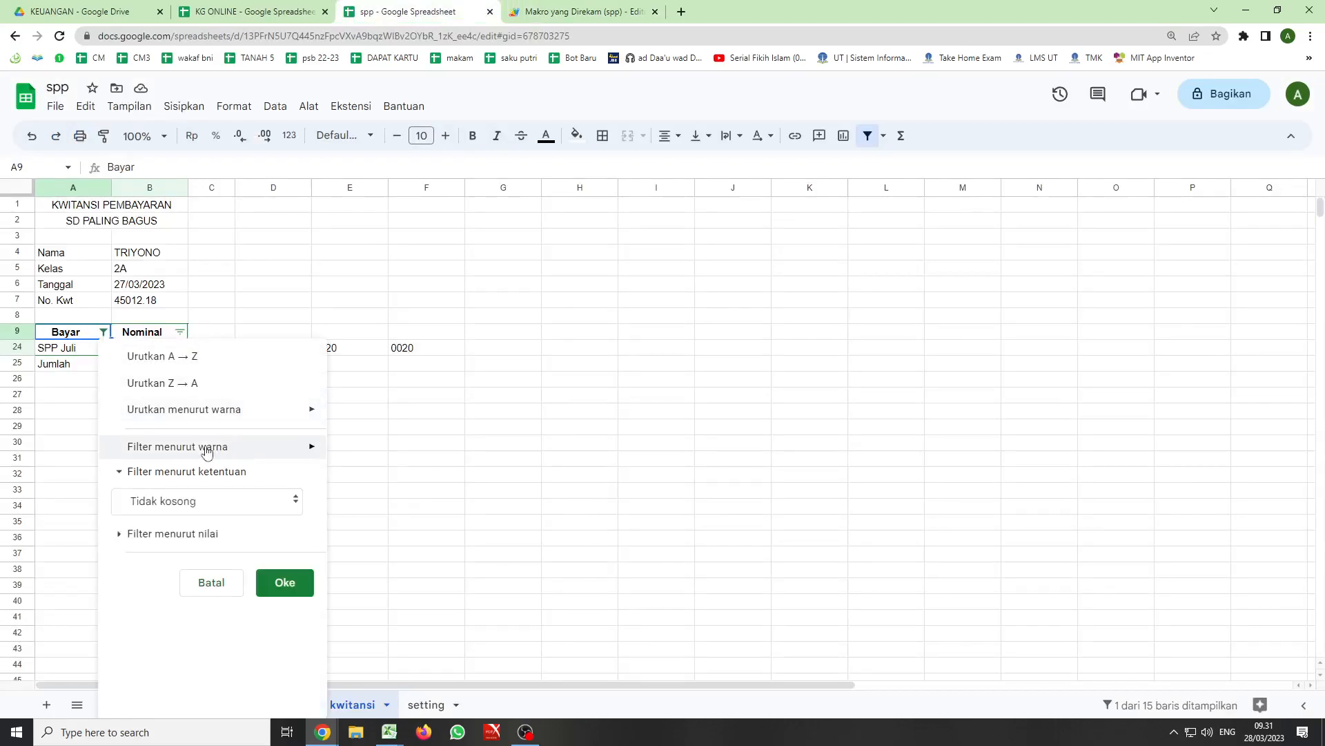
{"action": "left_click", "coordinate": [297, 501]}
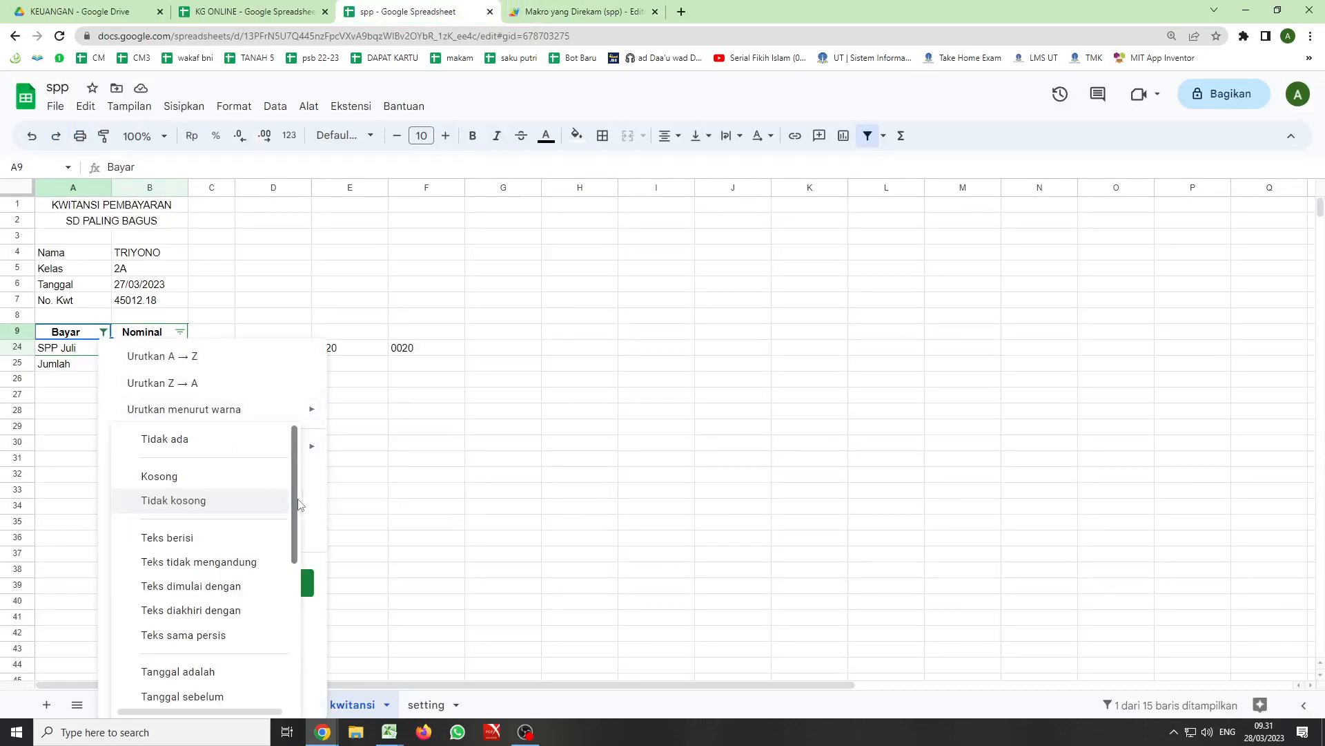
{"action": "left_click", "coordinate": [181, 442]}
{"action": "mouse_move", "coordinate": [181, 446]}
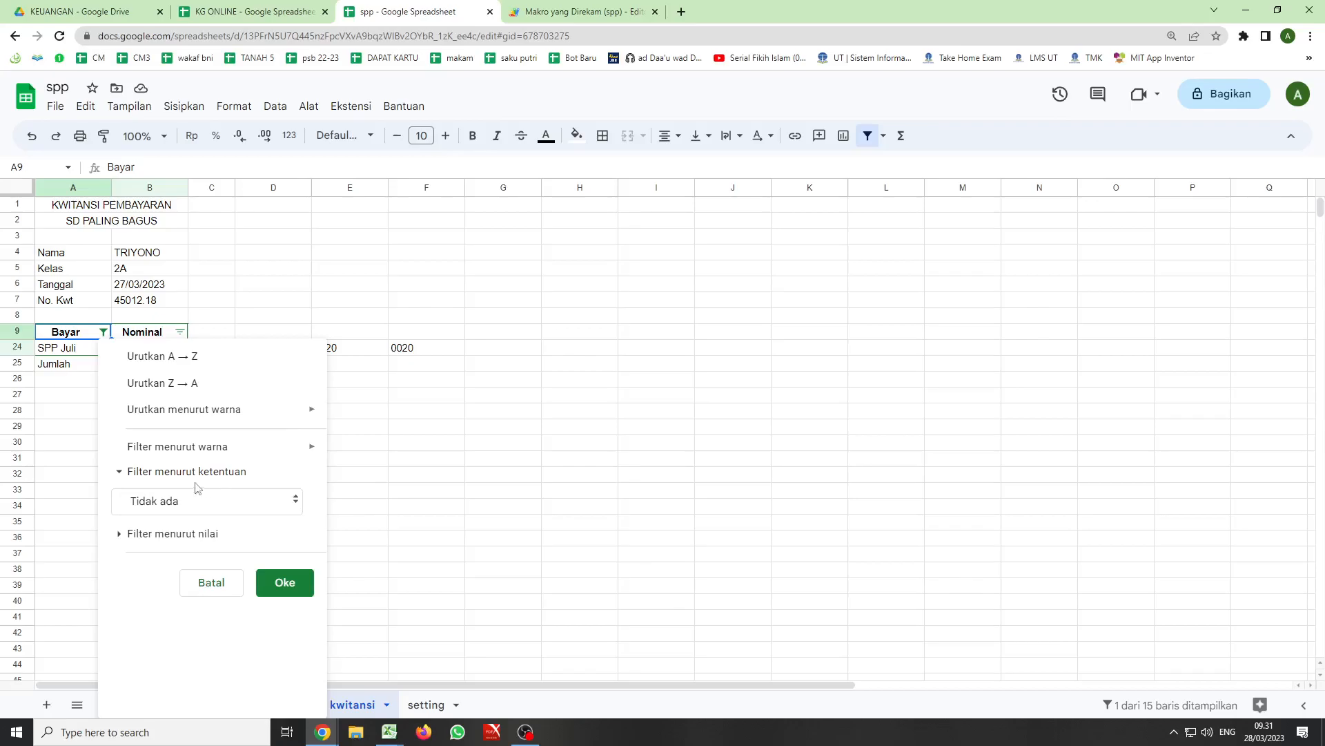
{"action": "left_click", "coordinate": [81, 461]}
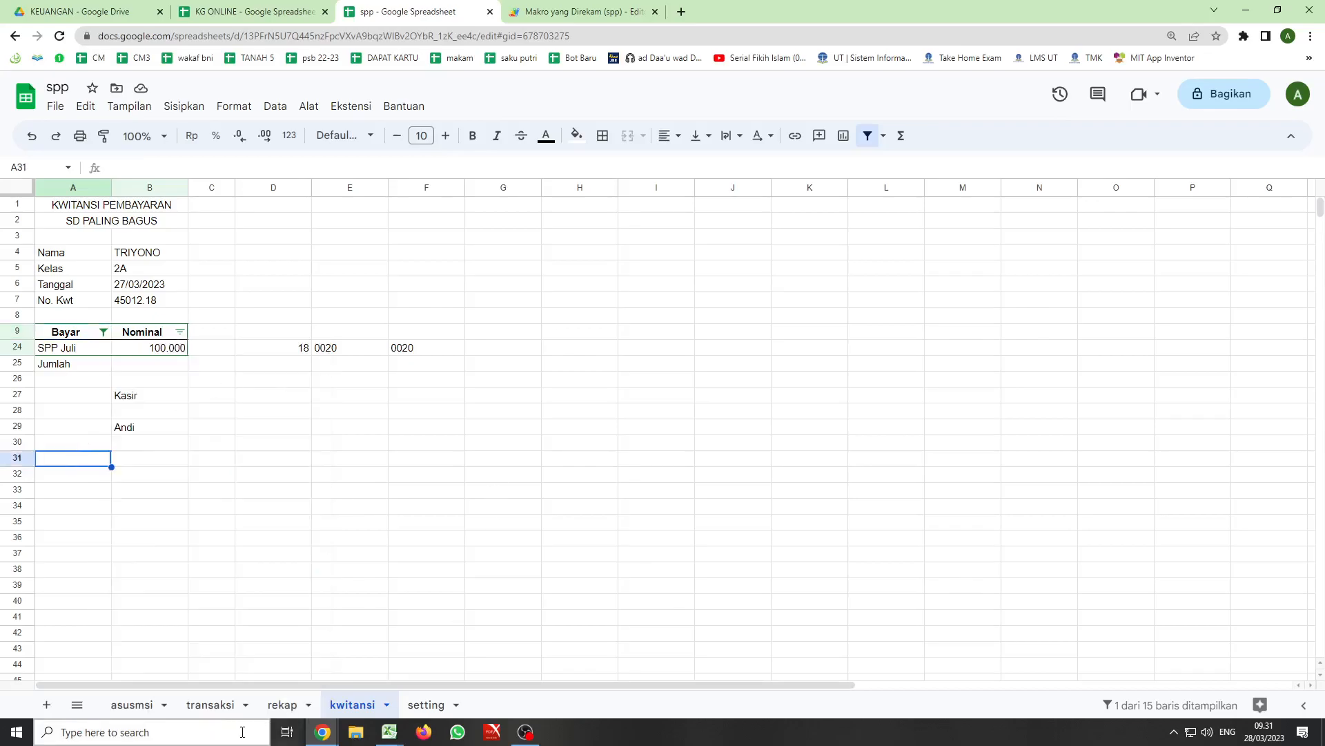
- Test the kwitansi button on the transaksi sheet with its current script and come back to that sheet
{"action": "left_click", "coordinate": [215, 703]}
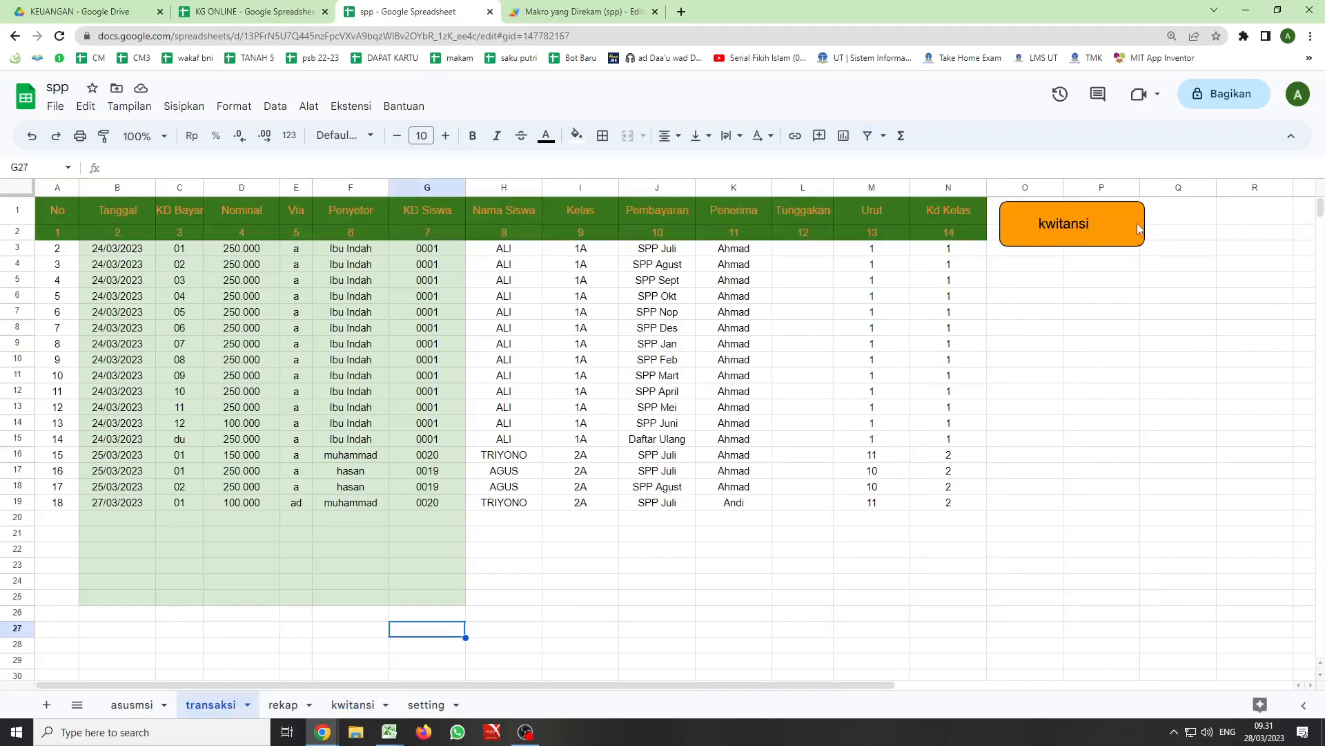
{"action": "left_click", "coordinate": [1135, 230]}
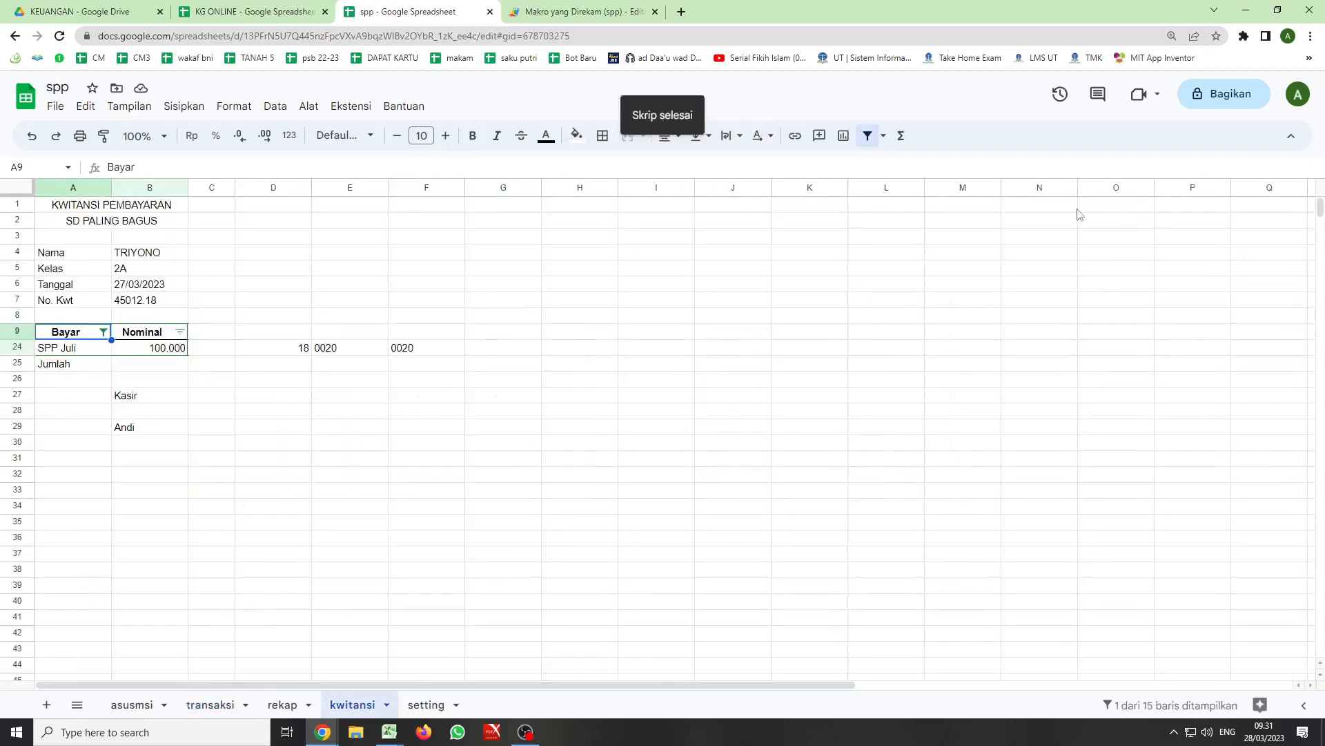
{"action": "left_click", "coordinate": [202, 703]}
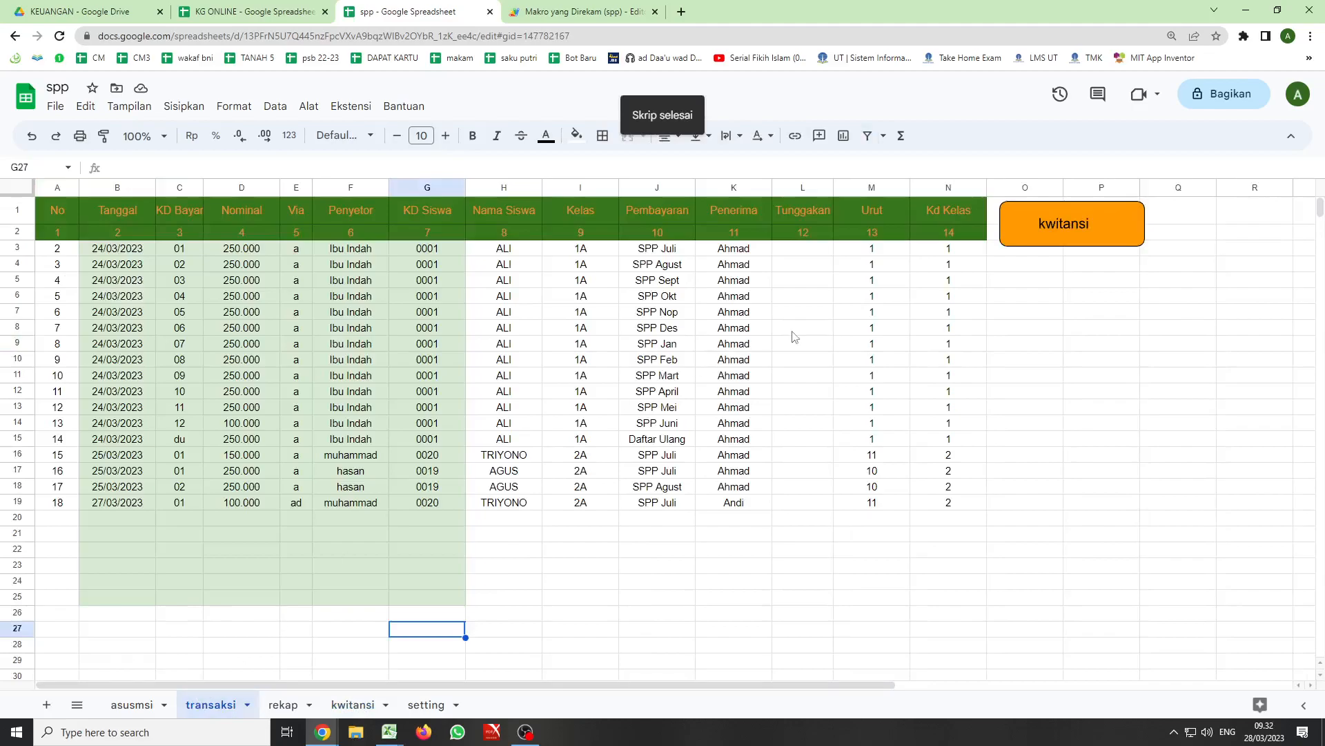
- Assign the script kwitansi3 to the orange kwitansi button on the transaksi sheet
{"action": "right_click", "coordinate": [1120, 215]}
{"action": "left_click", "coordinate": [1135, 214]}
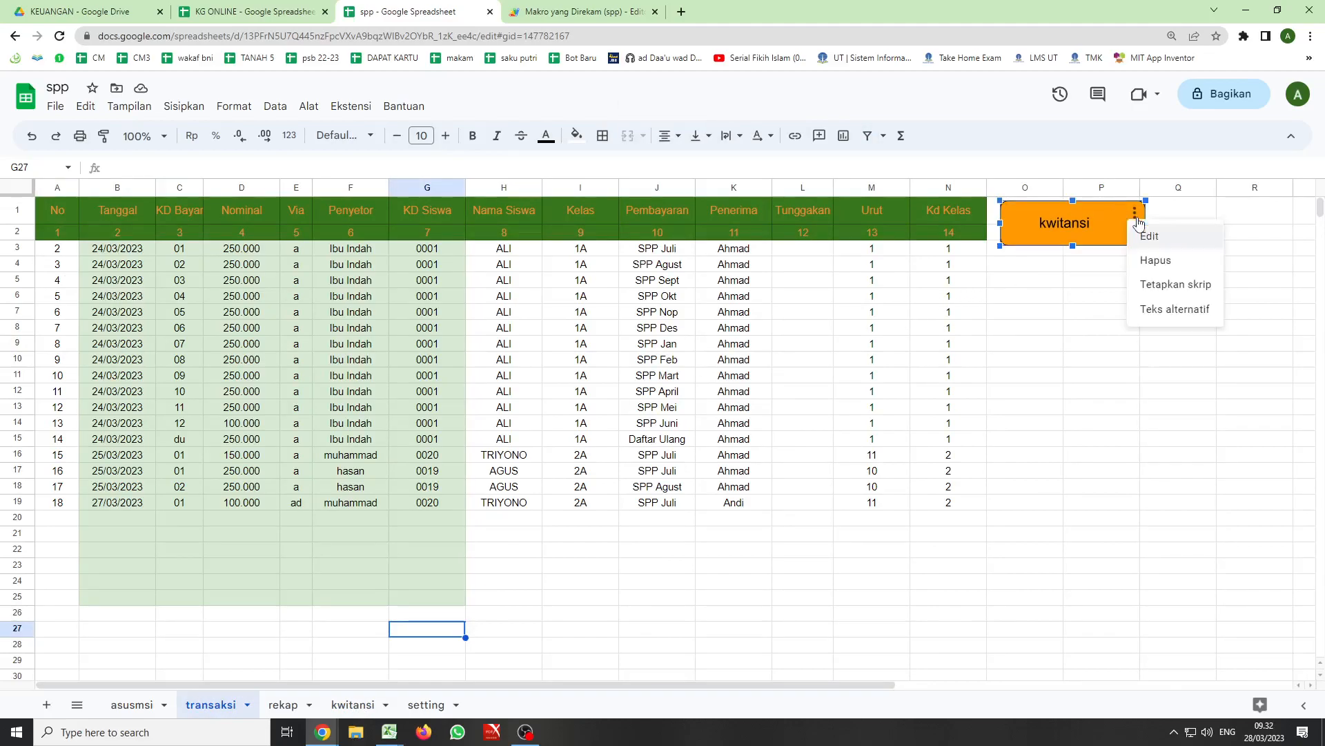
{"action": "left_click", "coordinate": [1171, 285]}
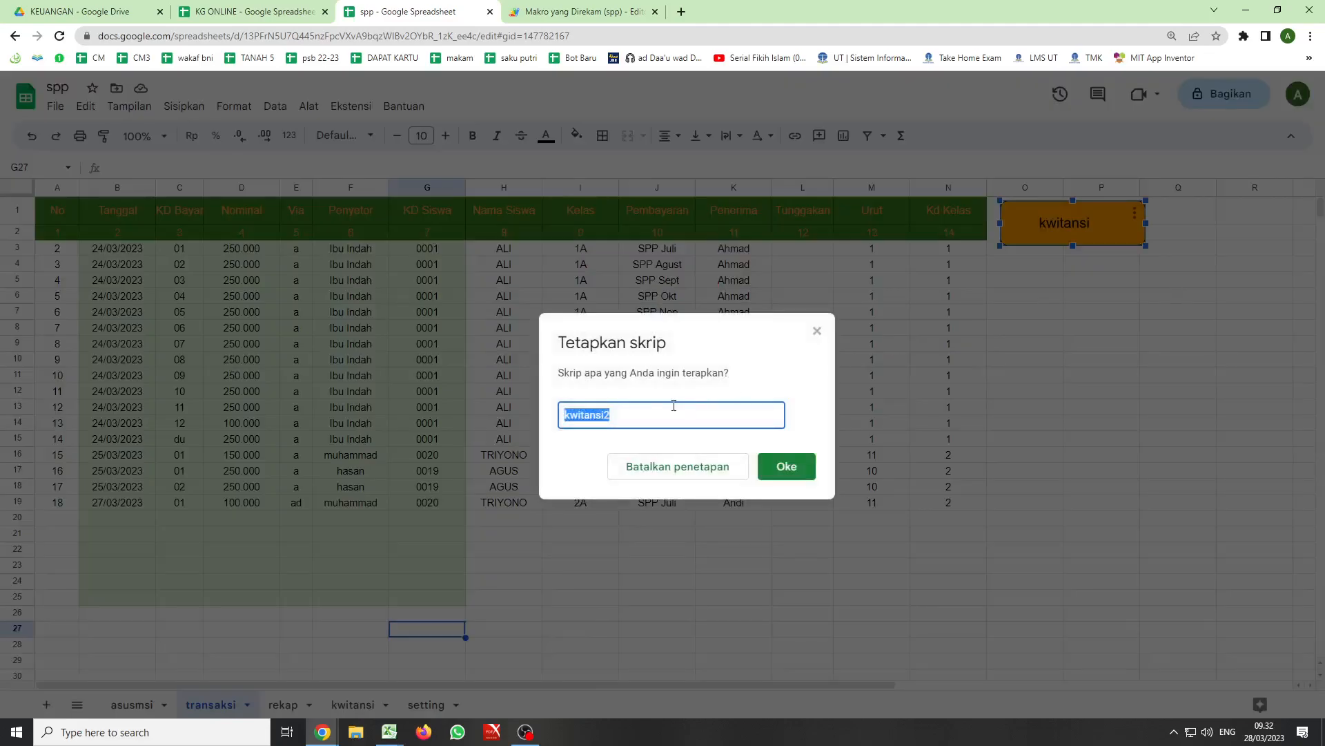
{"action": "left_click", "coordinate": [628, 412]}
{"action": "key", "text": "BackSpace"}
{"action": "type", "text": "3"}
{"action": "left_click", "coordinate": [794, 472]}
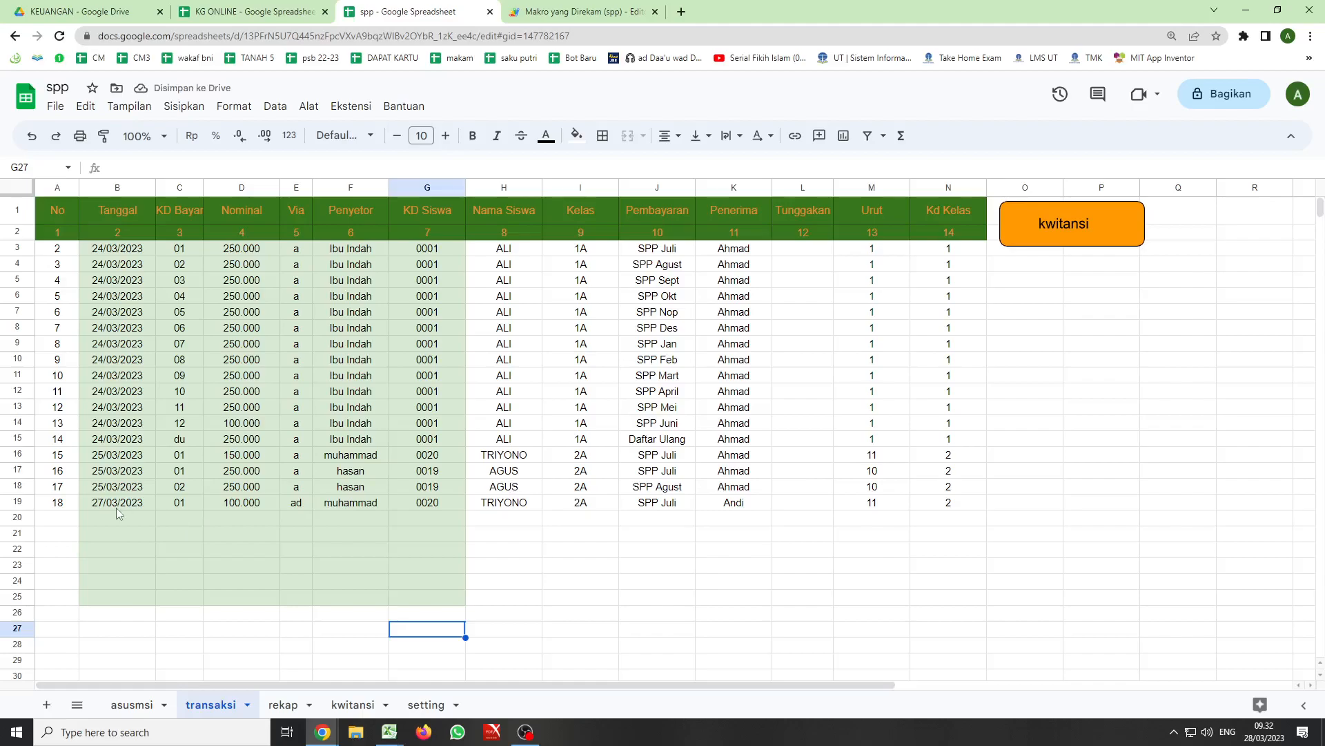
- Copy the transaction entry in B19:G19 into rows 20 and 21
{"action": "left_click_drag", "start_coordinate": [92, 504], "coordinate": [427, 505]}
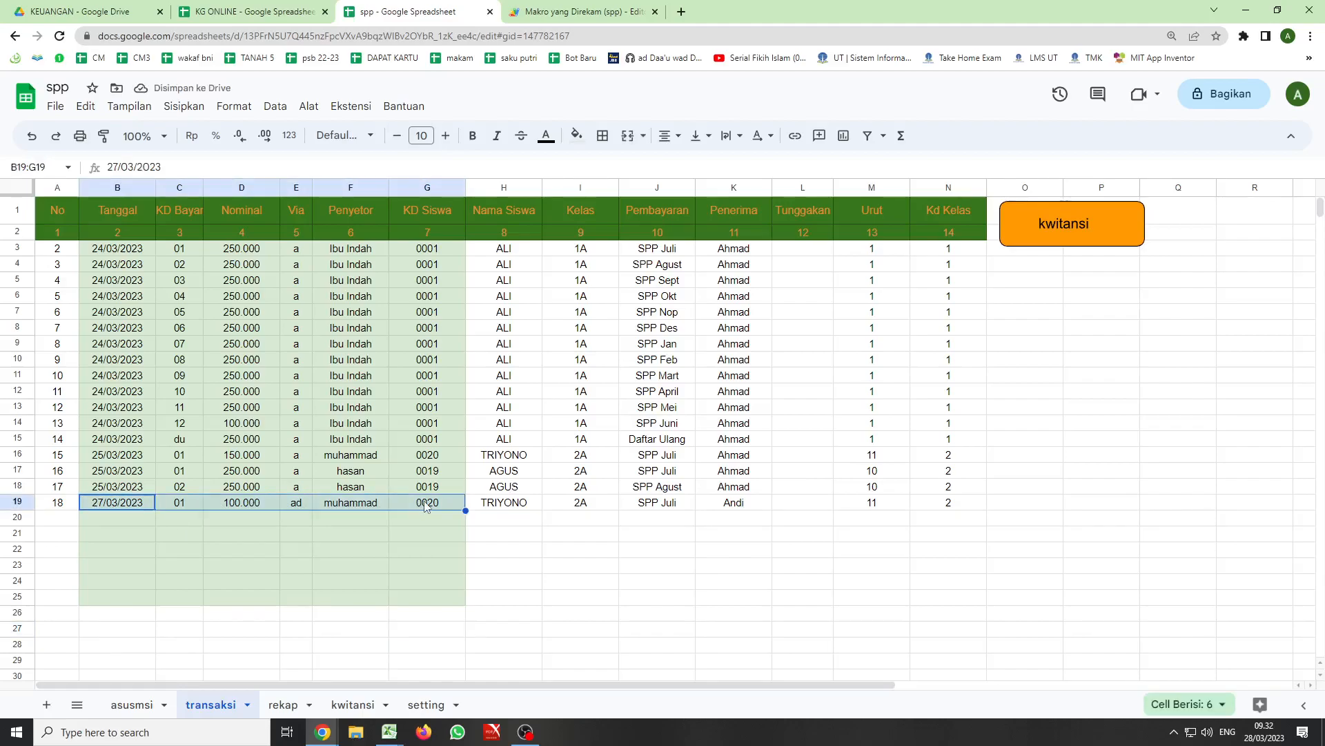
{"action": "key", "text": "ctrl+c"}
{"action": "left_click_drag", "start_coordinate": [102, 517], "coordinate": [104, 532]}
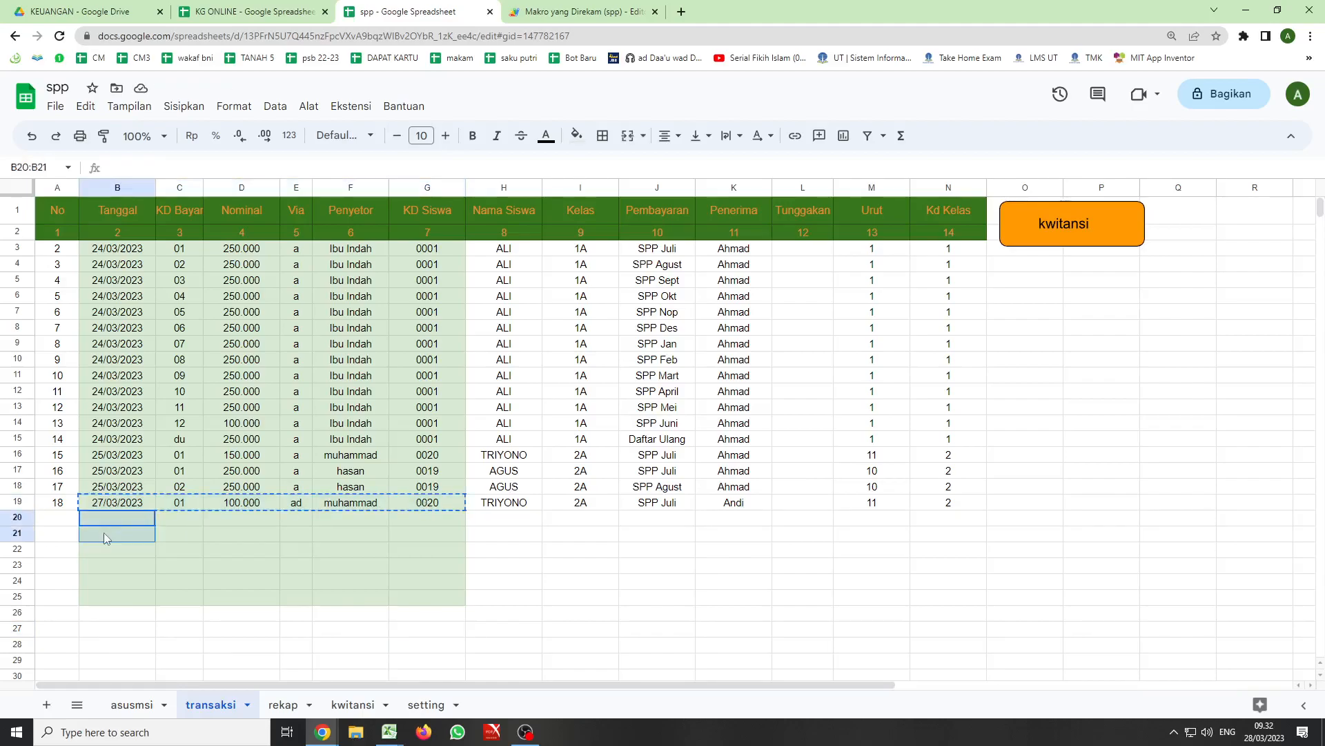
{"action": "key", "text": "ctrl+v"}
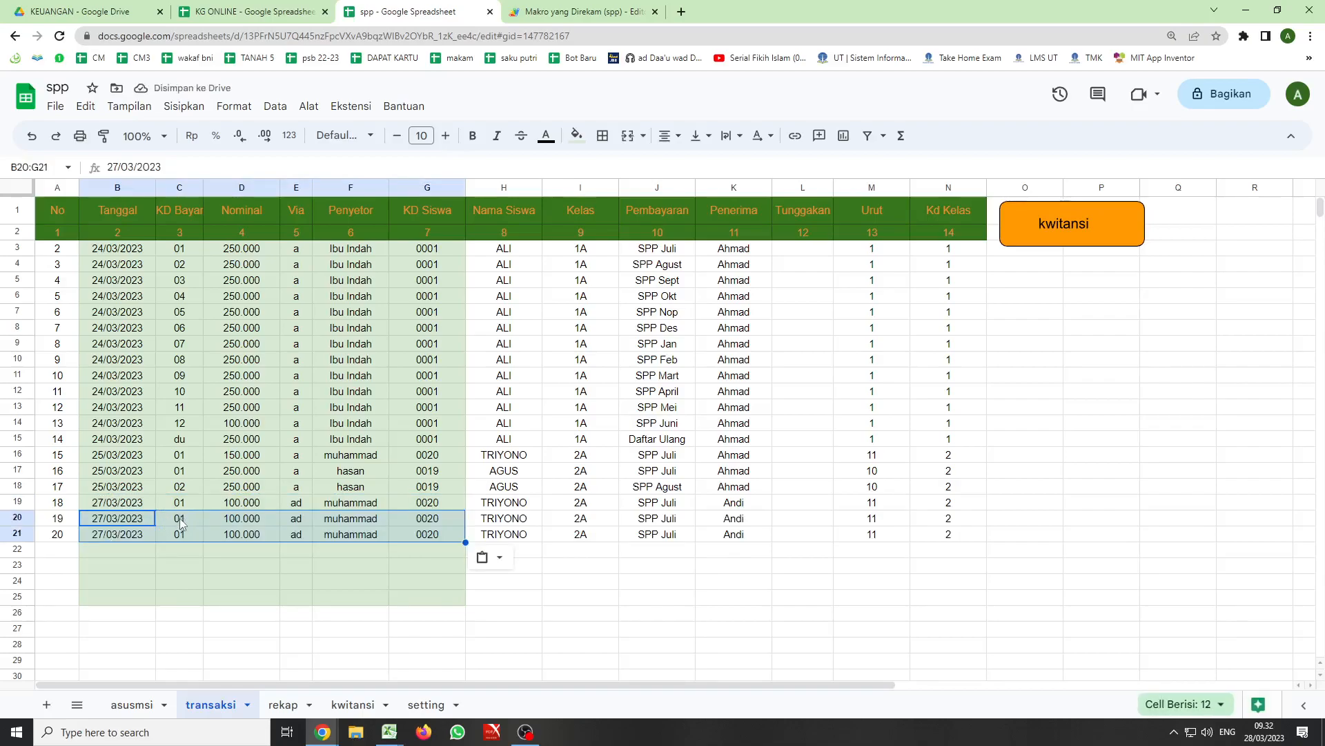
- Set KD Bayar to 02 in row 20 and 03 in row 21, each with a Nominal of 250000
{"action": "left_click", "coordinate": [181, 517]}
{"action": "type", "text": "02"}
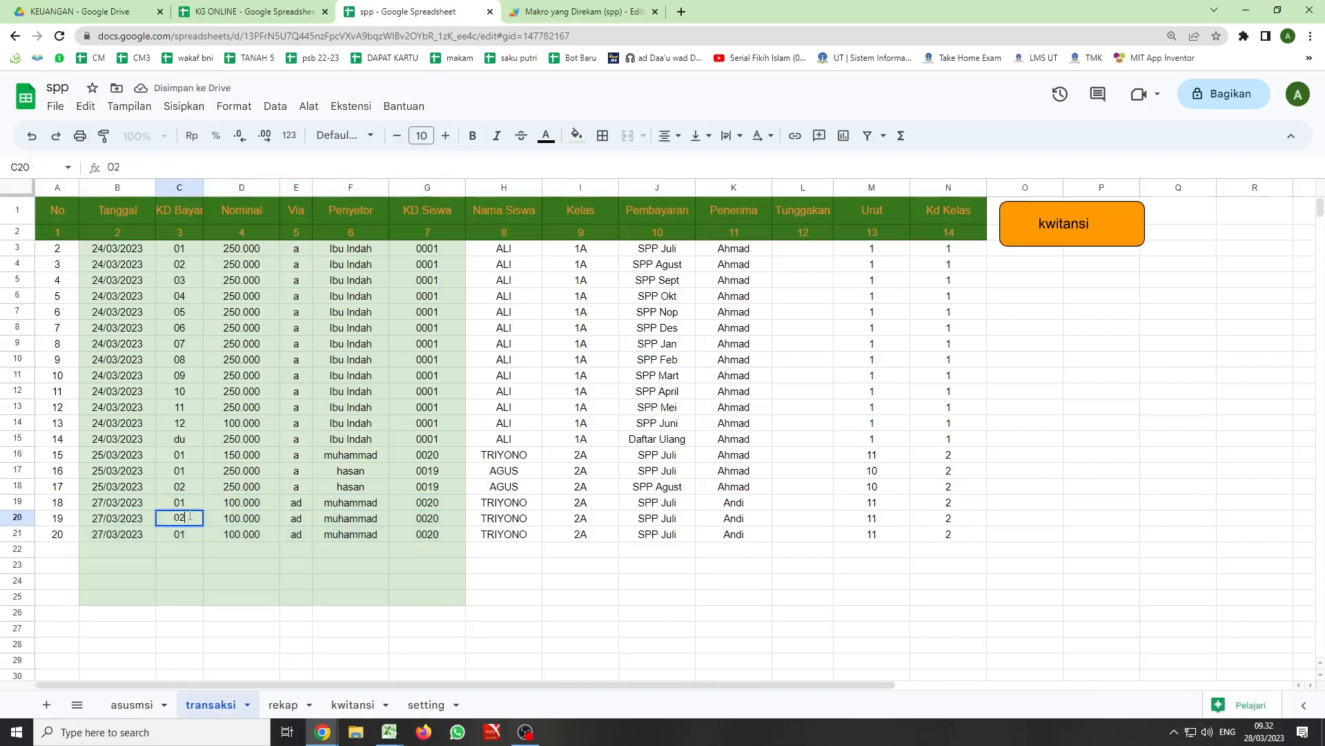
{"action": "key", "text": "Tab"}
{"action": "type", "text": "250000"}
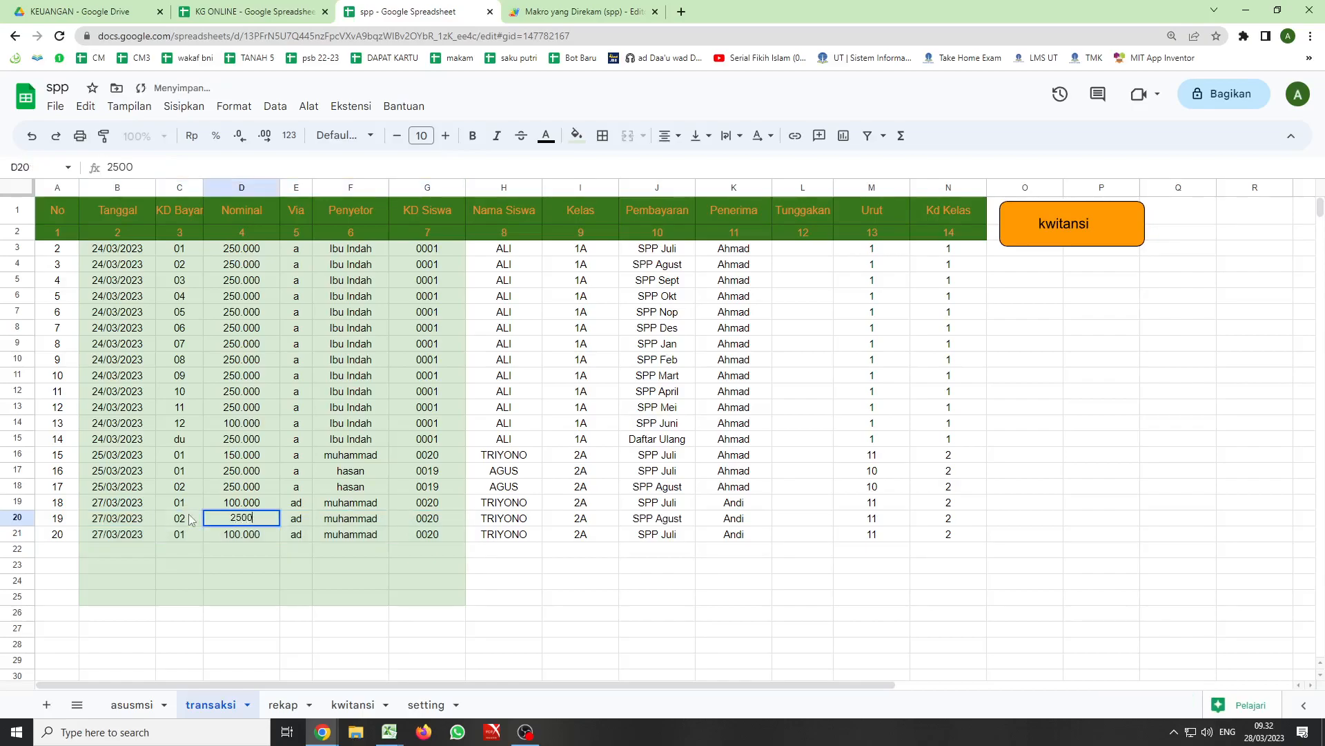
{"action": "left_click", "coordinate": [181, 532]}
{"action": "type", "text": "03"}
{"action": "key", "text": "Tab"}
{"action": "type", "text": "250"}
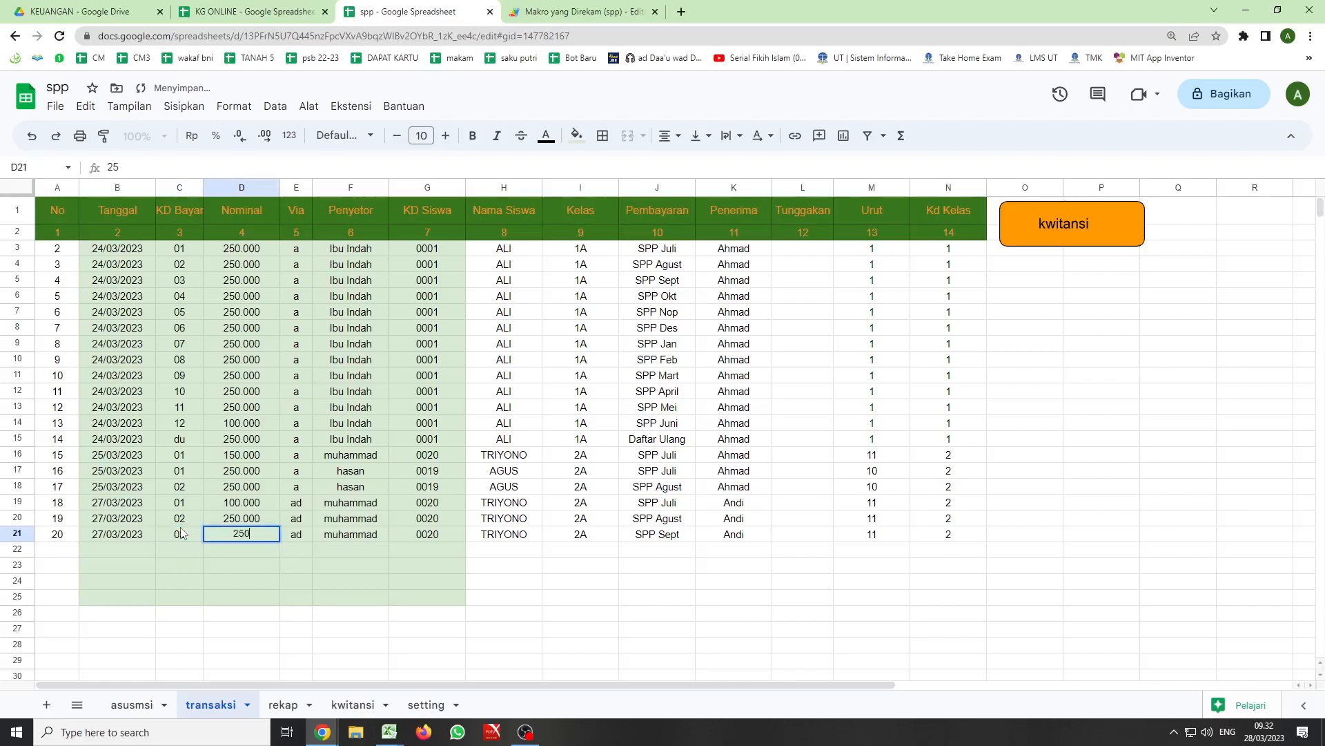
{"action": "type", "text": "000"}
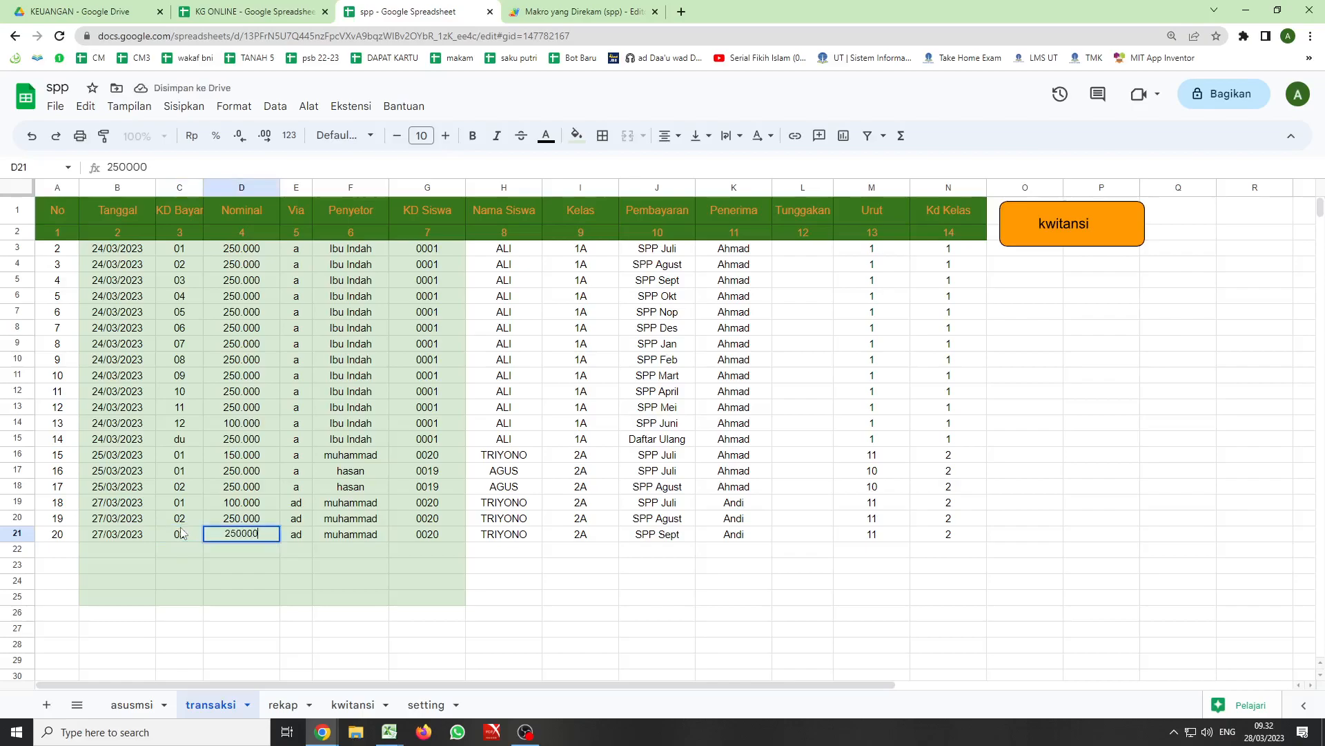
{"action": "left_click", "coordinate": [376, 552]}
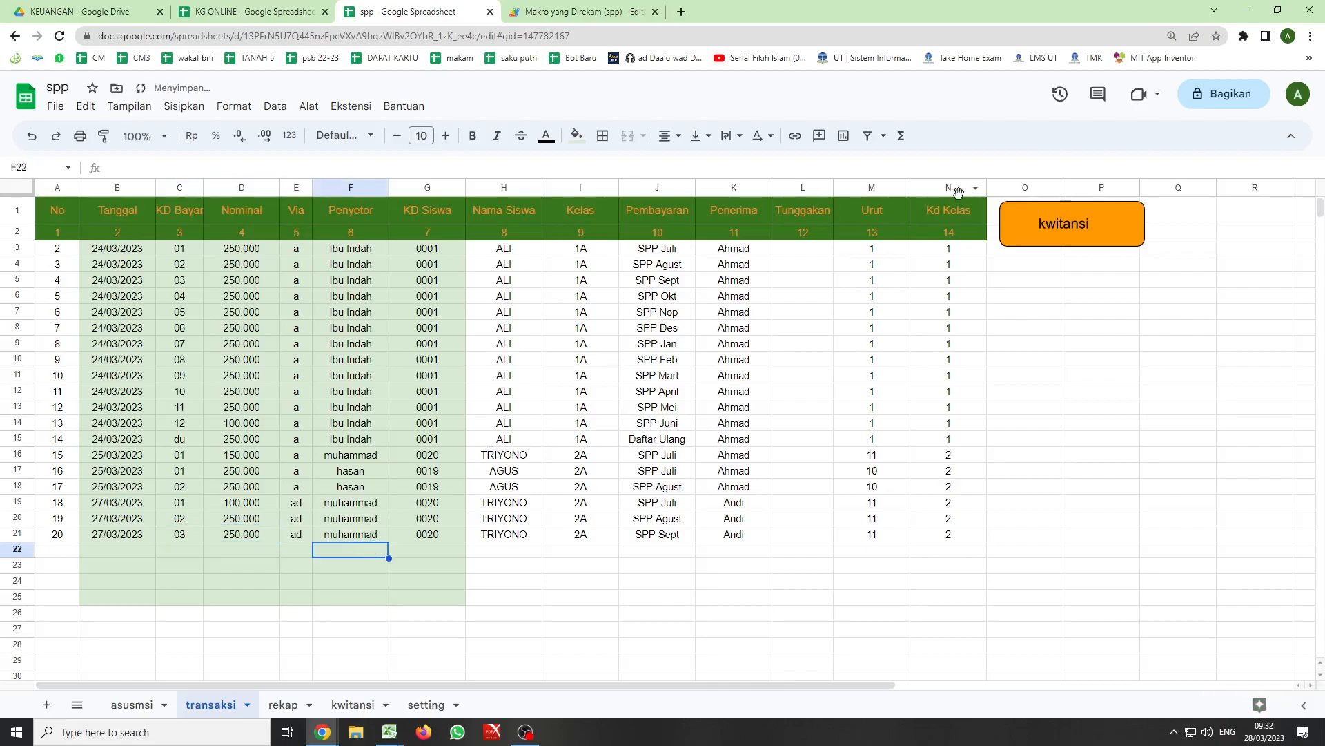
{"action": "left_click", "coordinate": [525, 731]}
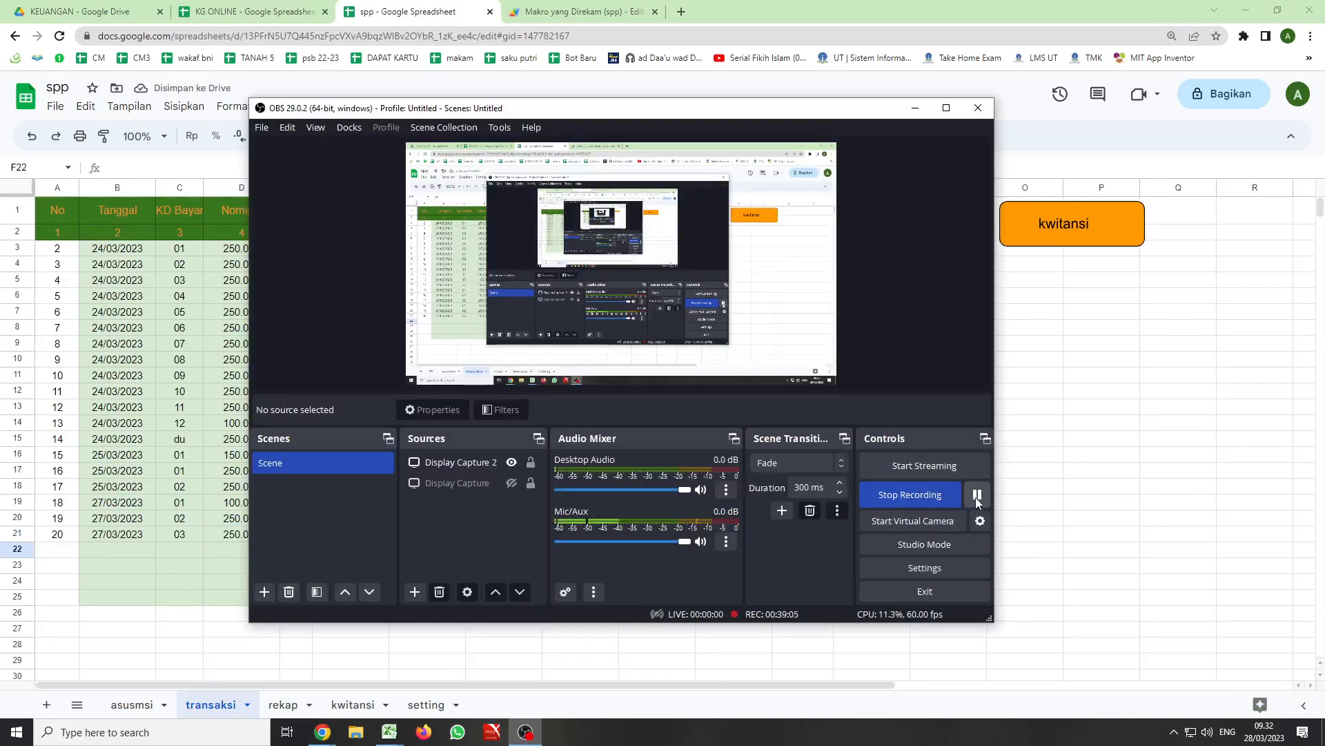
{"action": "left_click", "coordinate": [179, 614]}
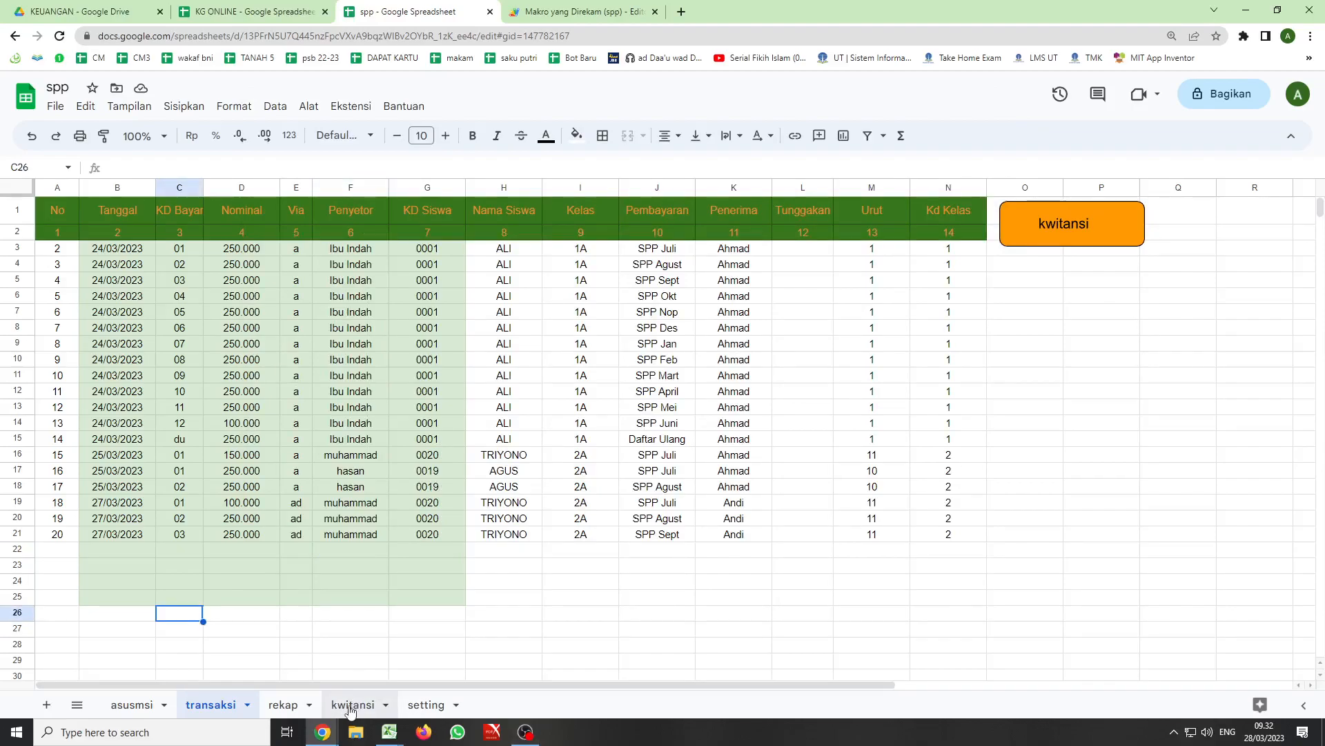
- Run the kwitansi3 macro from the kwitansi button, read the exception's details and close them
{"action": "left_click", "coordinate": [1066, 223]}
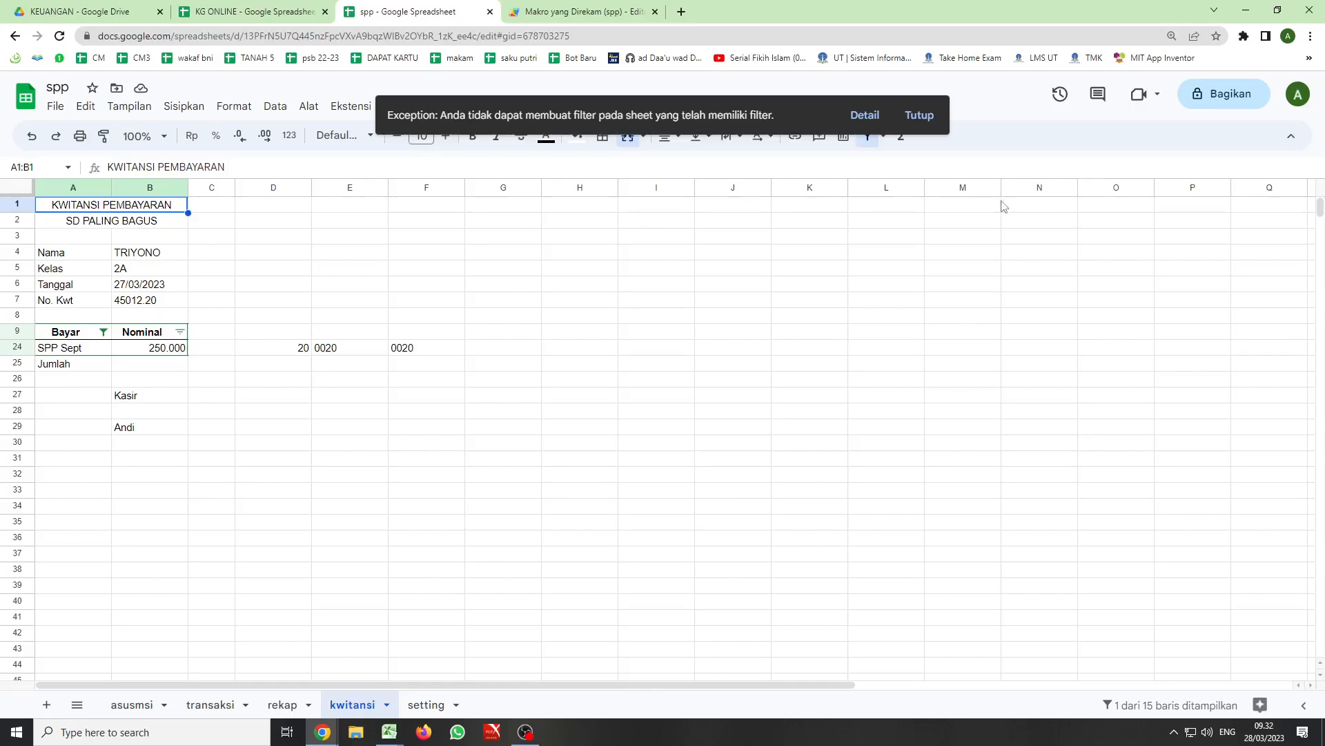
{"action": "left_click", "coordinate": [855, 118]}
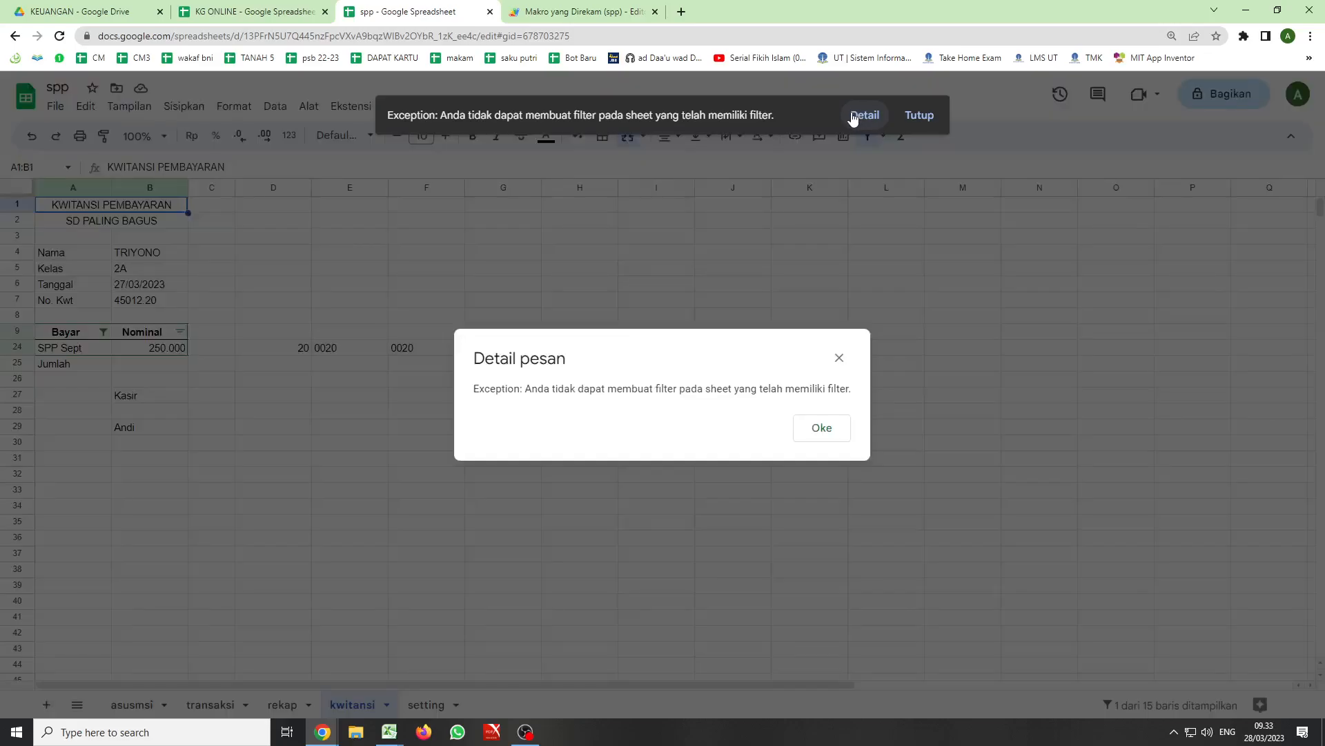
{"action": "left_click", "coordinate": [832, 429]}
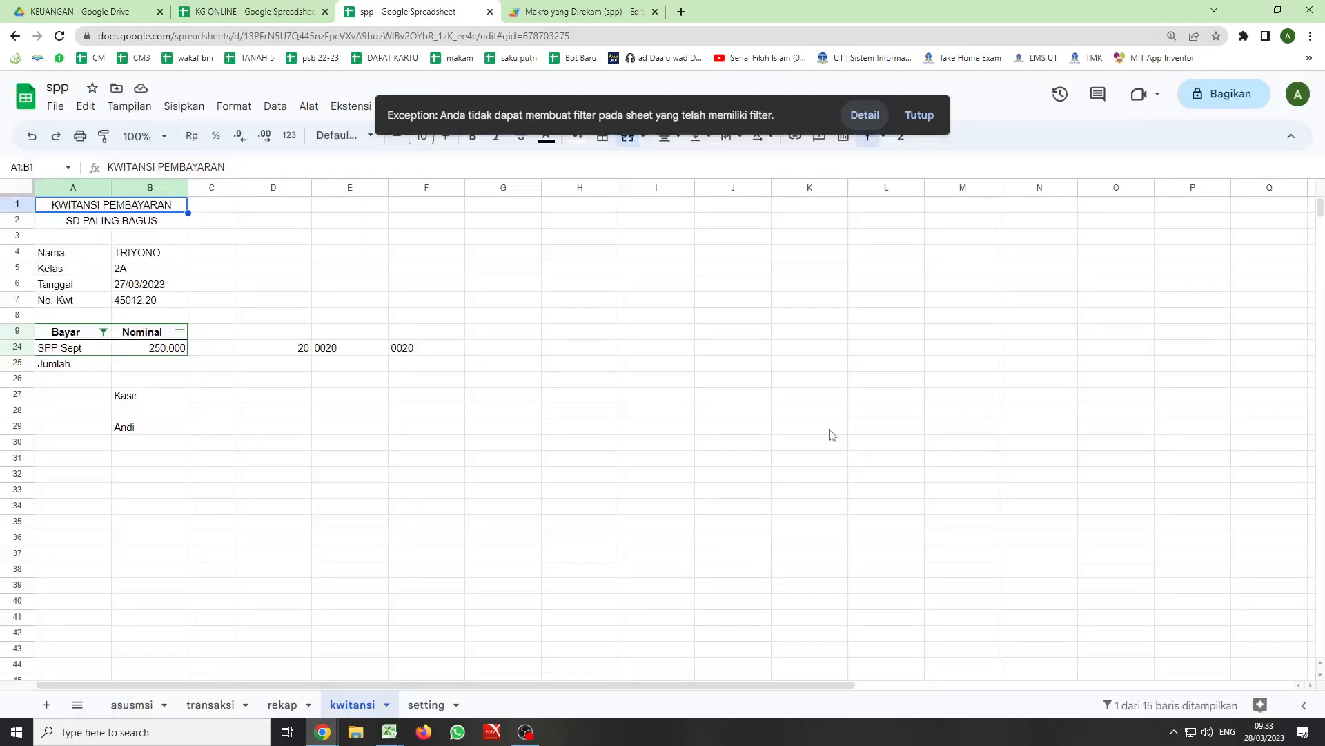
- Reapply the Tidak kosong filter on the Bayar column and retry the kwitansi button from transaksi, dismissing the messages
{"action": "left_click", "coordinate": [104, 332]}
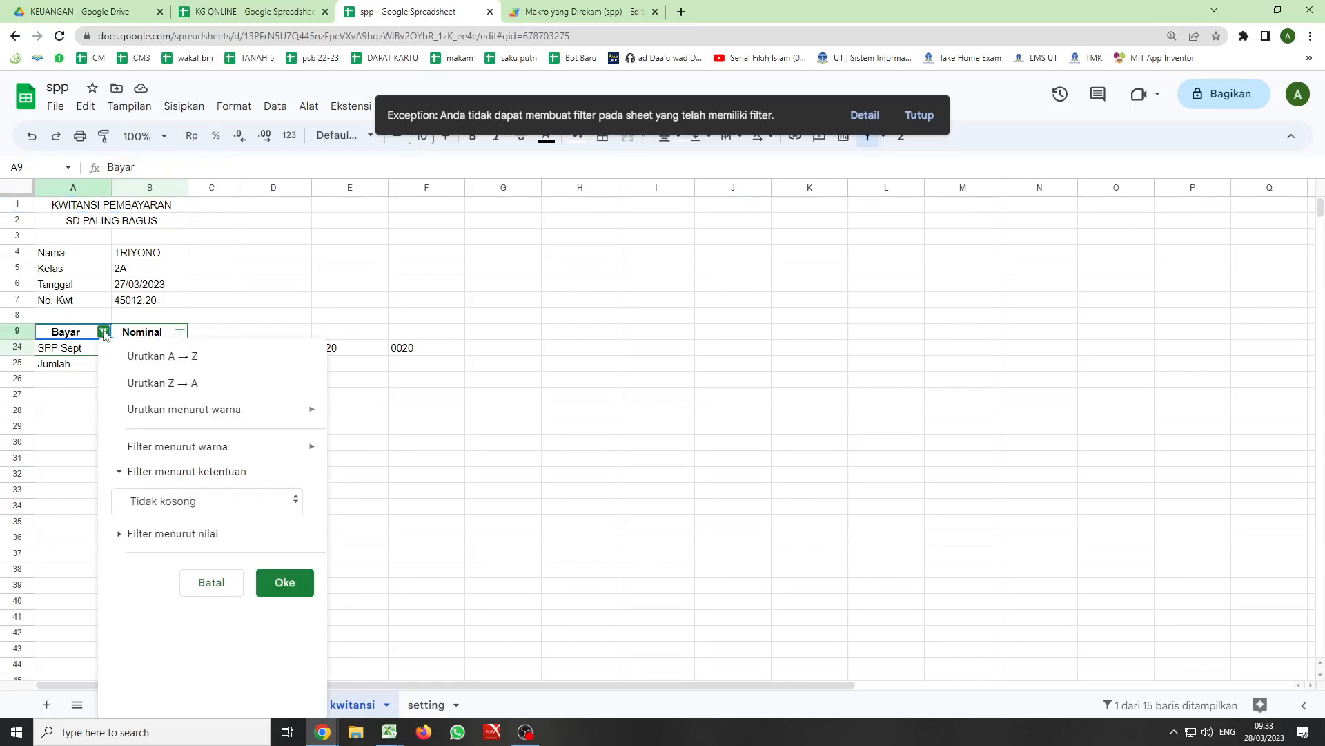
{"action": "left_click", "coordinate": [284, 582]}
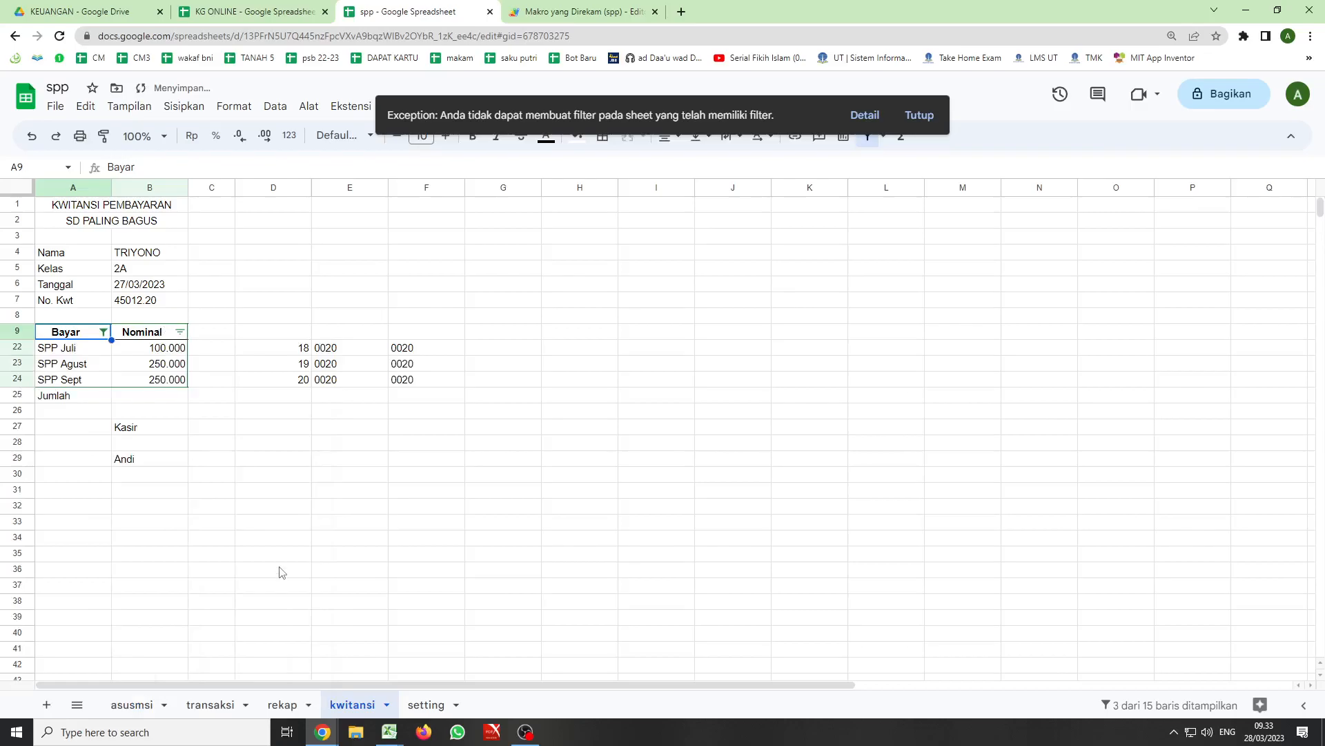
{"action": "left_click", "coordinate": [210, 705]}
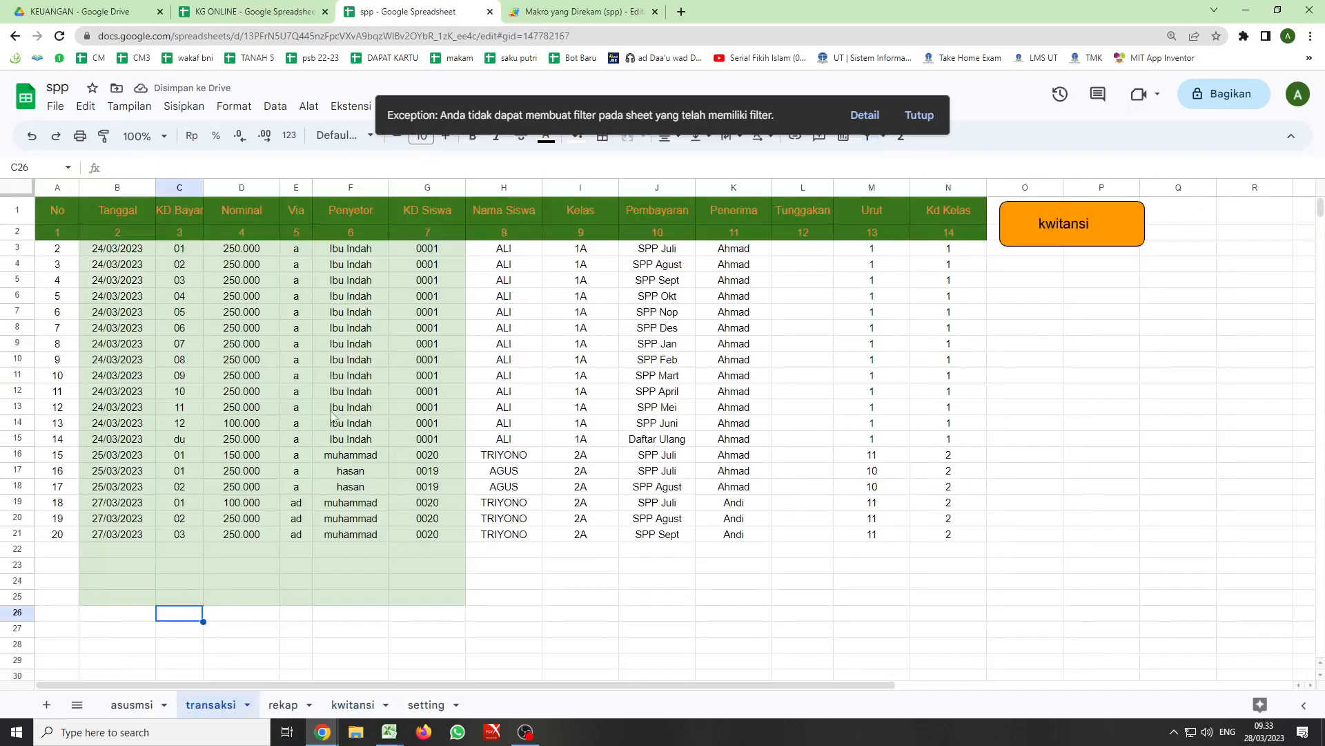
{"action": "left_click", "coordinate": [1050, 227]}
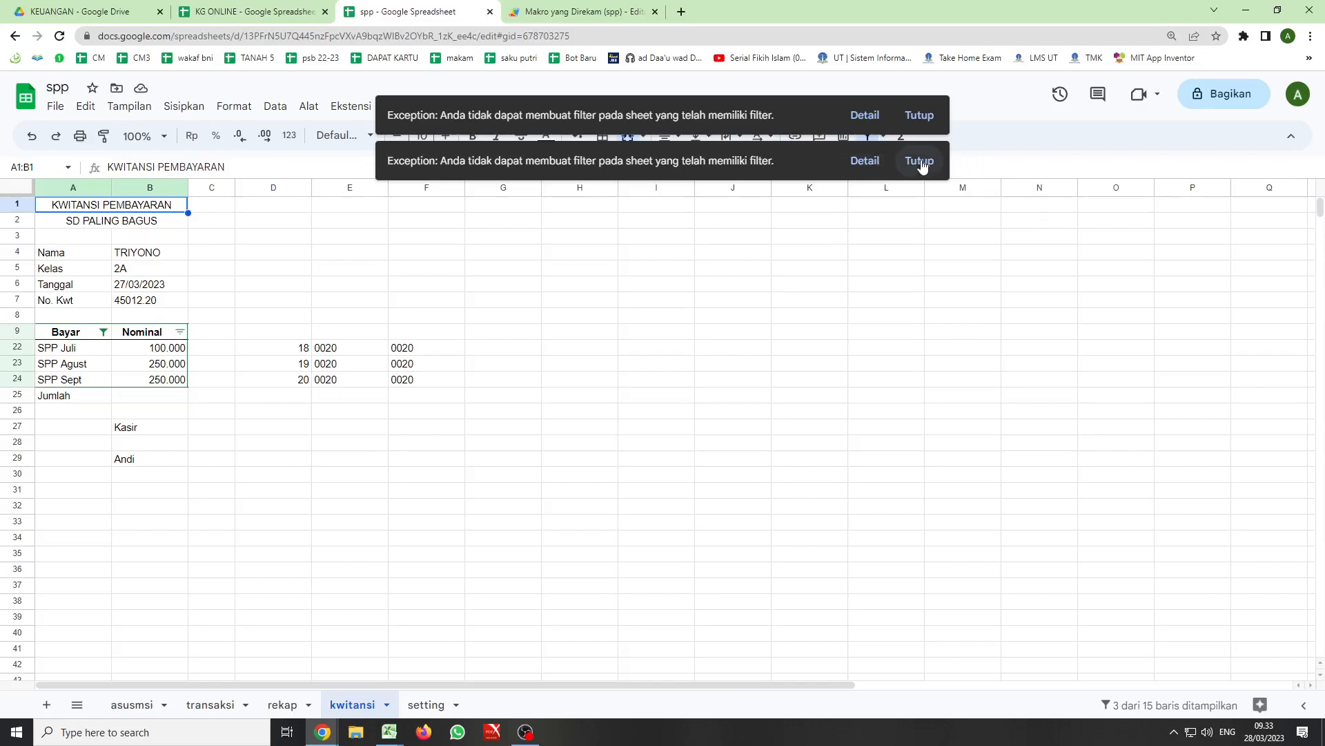
{"action": "left_click", "coordinate": [920, 161]}
{"action": "left_click", "coordinate": [919, 115]}
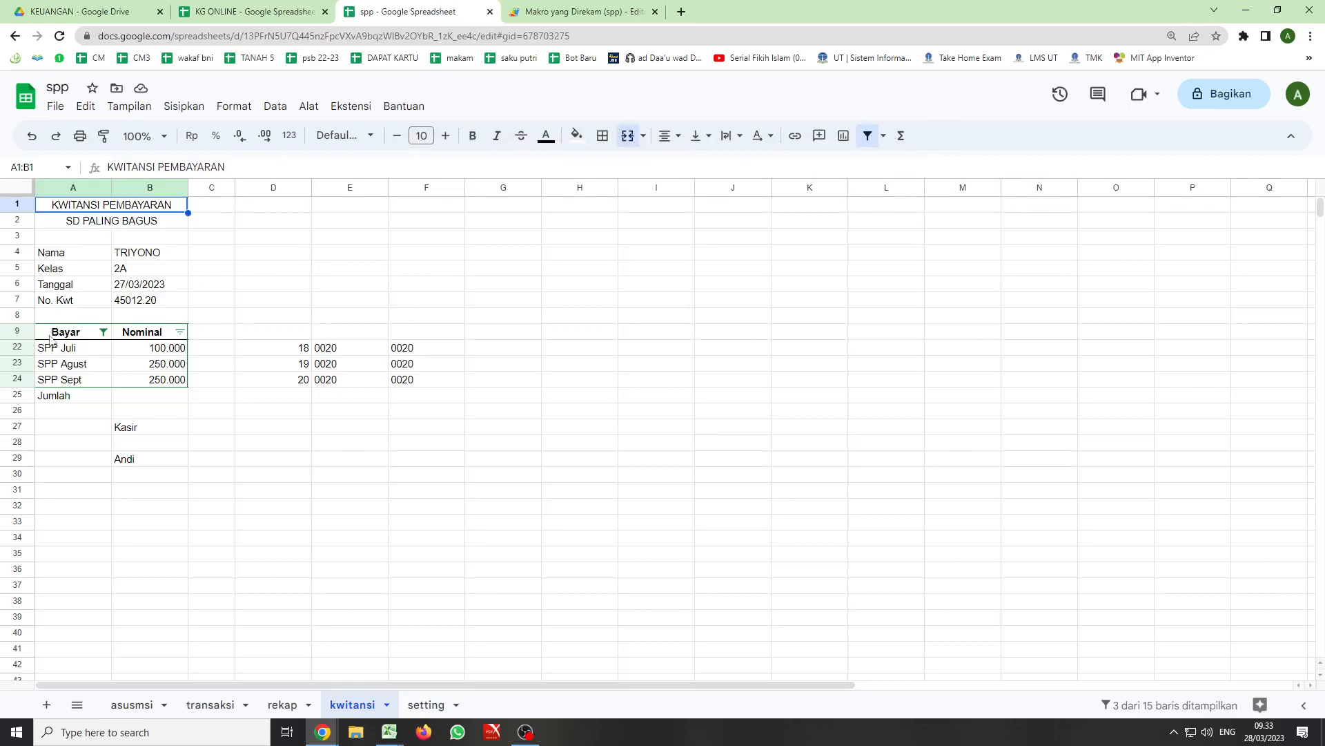
- Set the Bayar column's filter condition to Tidak ada on the kwitansi sheet
{"action": "left_click", "coordinate": [103, 332]}
{"action": "mouse_move", "coordinate": [149, 459]}
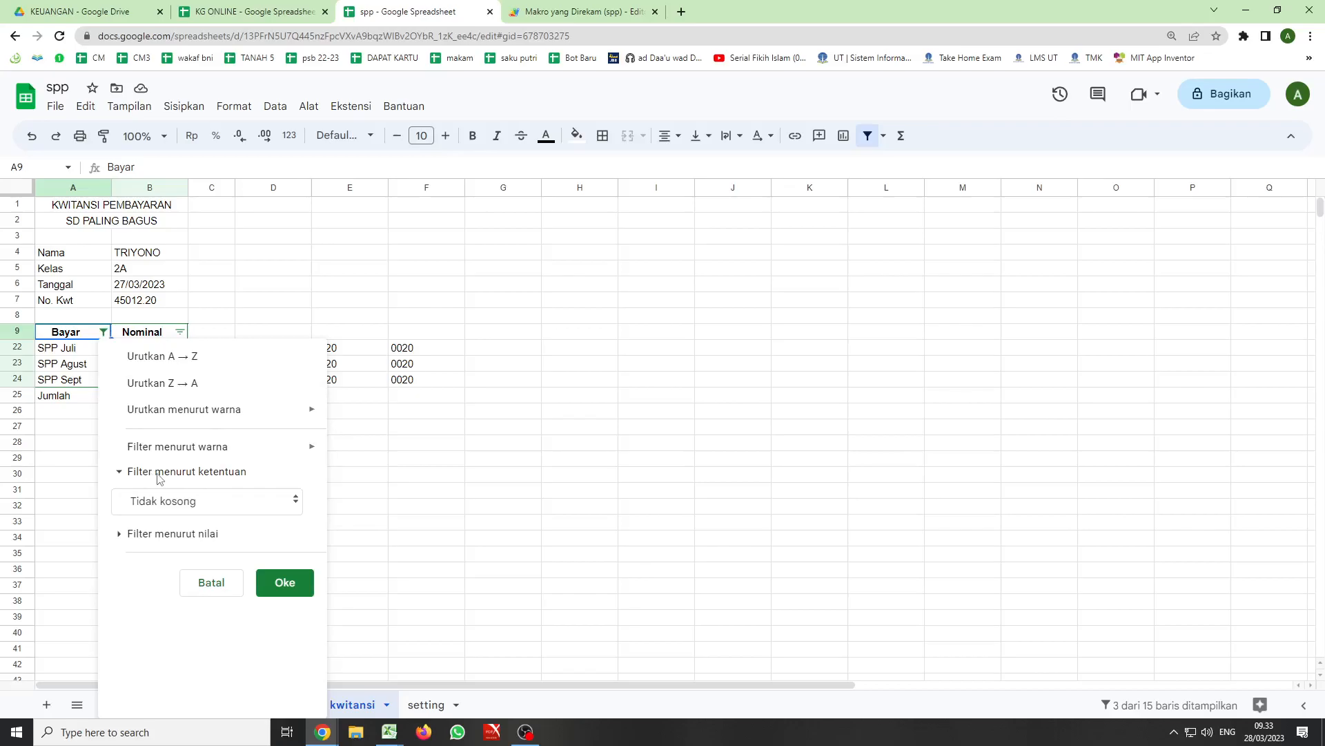
{"action": "left_click", "coordinate": [294, 501]}
{"action": "left_click", "coordinate": [160, 439]}
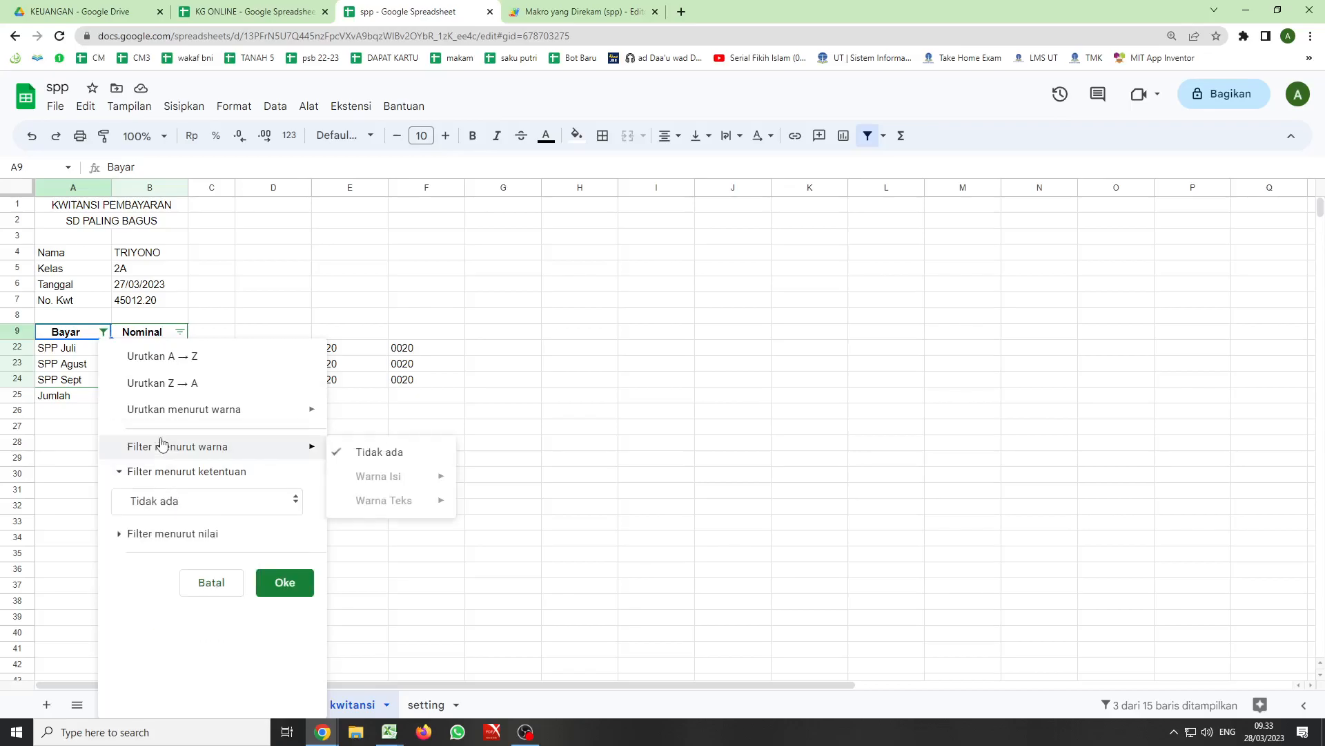
{"action": "left_click", "coordinate": [291, 583]}
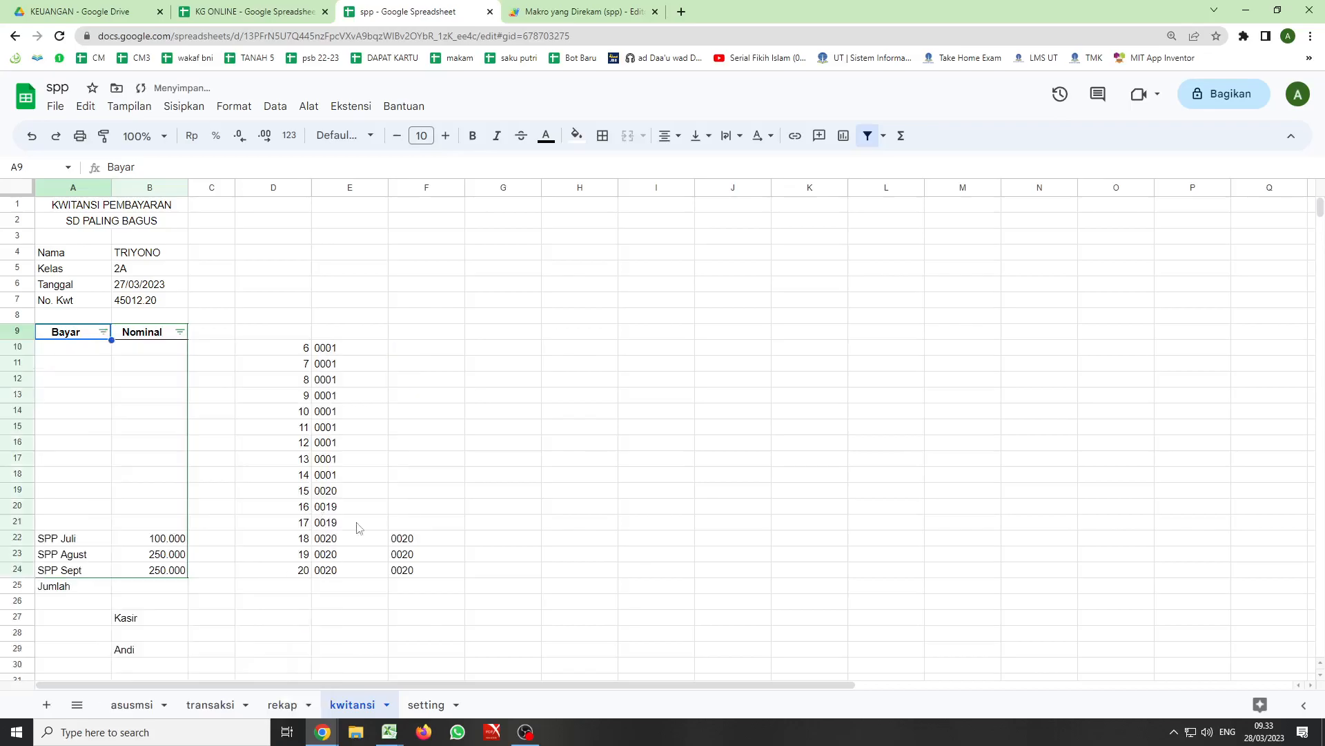
- Run the kwitansi button from the transaksi sheet with the Bayar condition cleared, and dismiss the message
{"action": "left_click", "coordinate": [209, 704]}
{"action": "left_click", "coordinate": [1067, 225]}
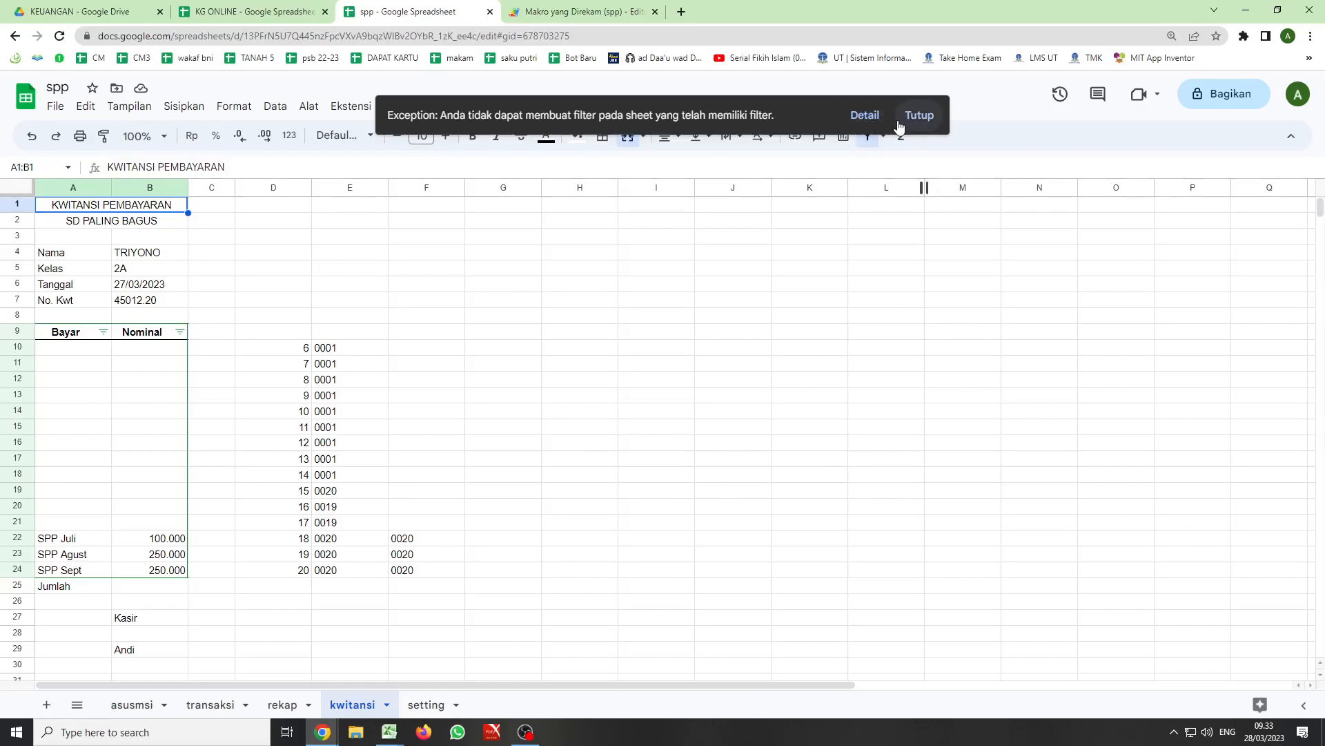
{"action": "left_click", "coordinate": [920, 120]}
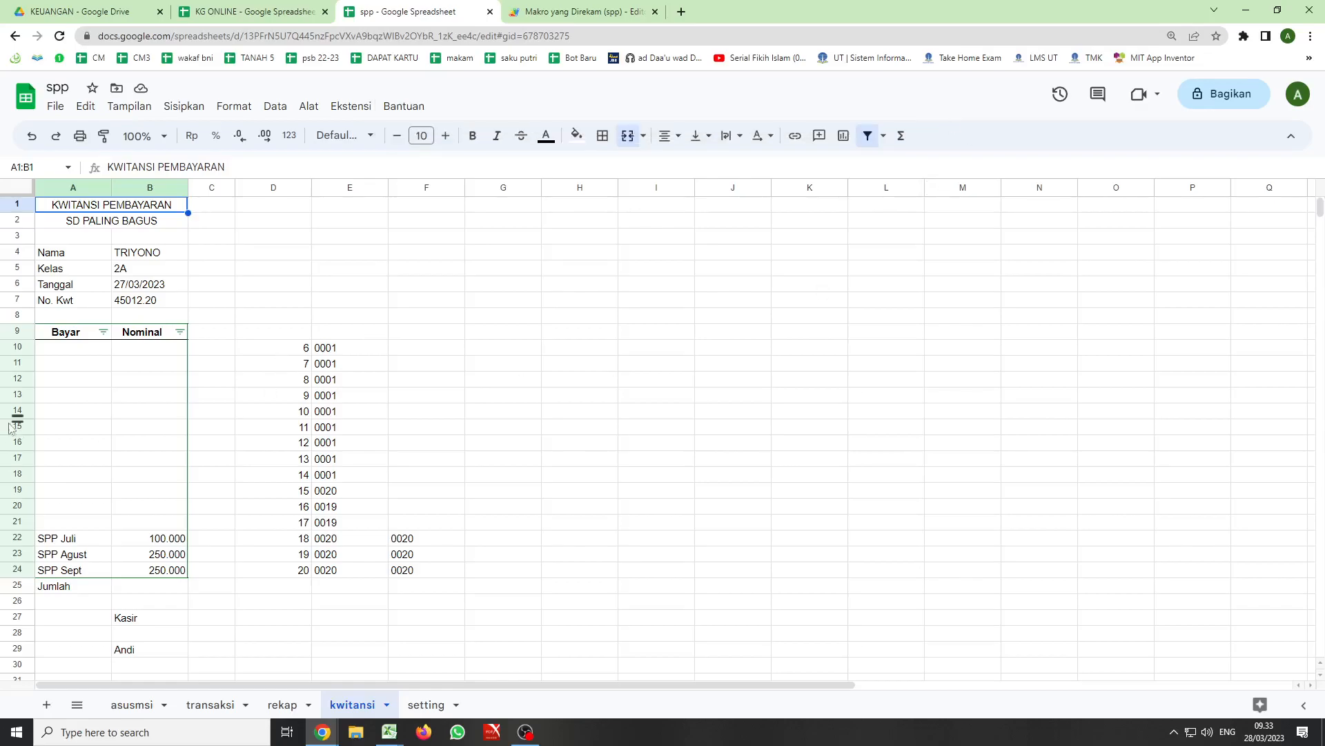
- Turn off the filter on the payment table range A9:B24 of the kwitansi sheet
{"action": "left_click_drag", "start_coordinate": [48, 332], "coordinate": [146, 571]}
{"action": "left_click", "coordinate": [869, 145]}
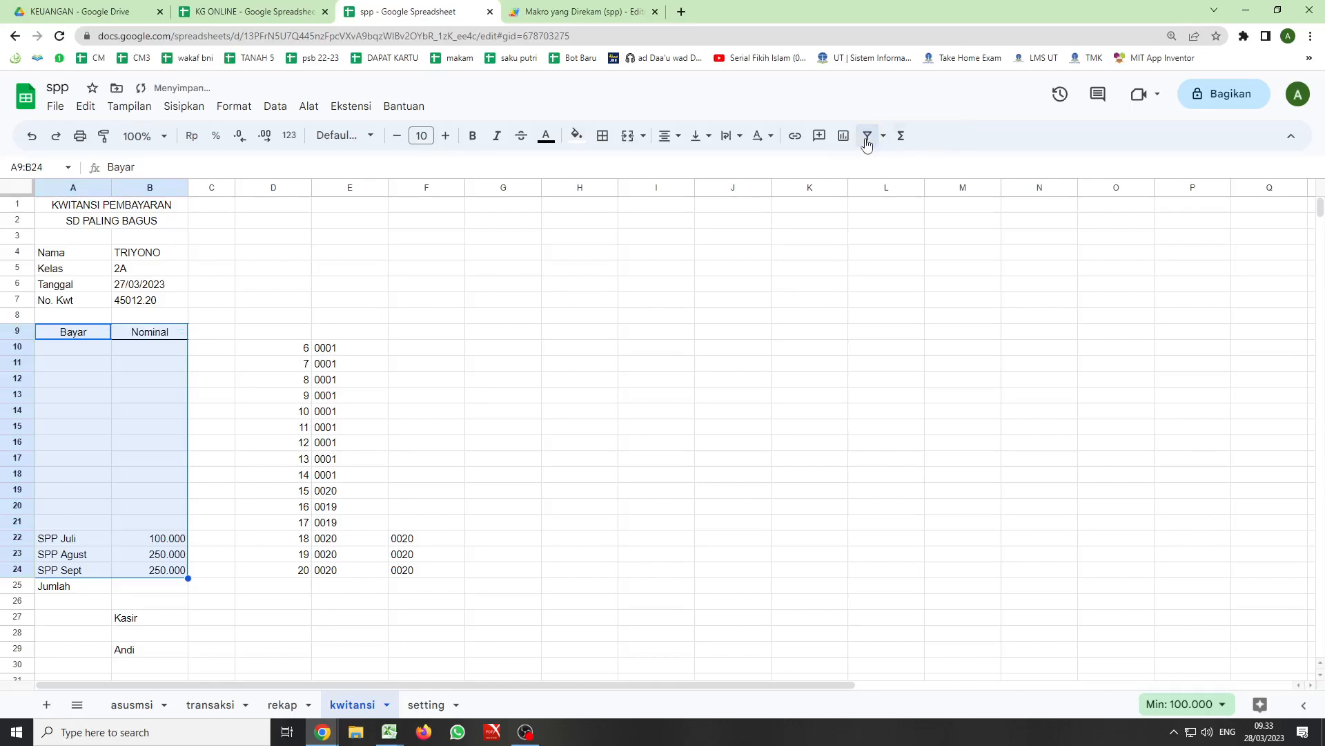
- Open the transaksi sheet and close the Apps Script editor holding the recorded macros
{"action": "left_click", "coordinate": [207, 704]}
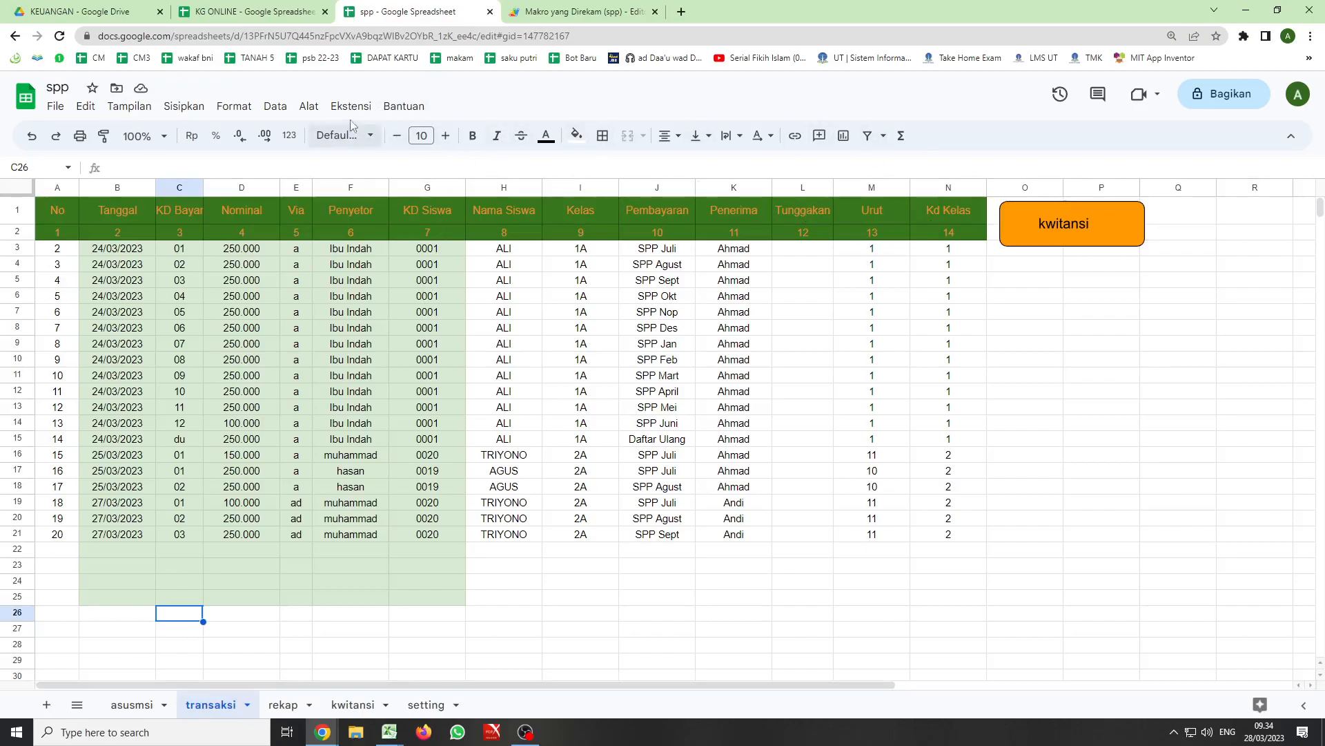
{"action": "left_click", "coordinate": [308, 105]}
{"action": "mouse_move", "coordinate": [351, 105]}
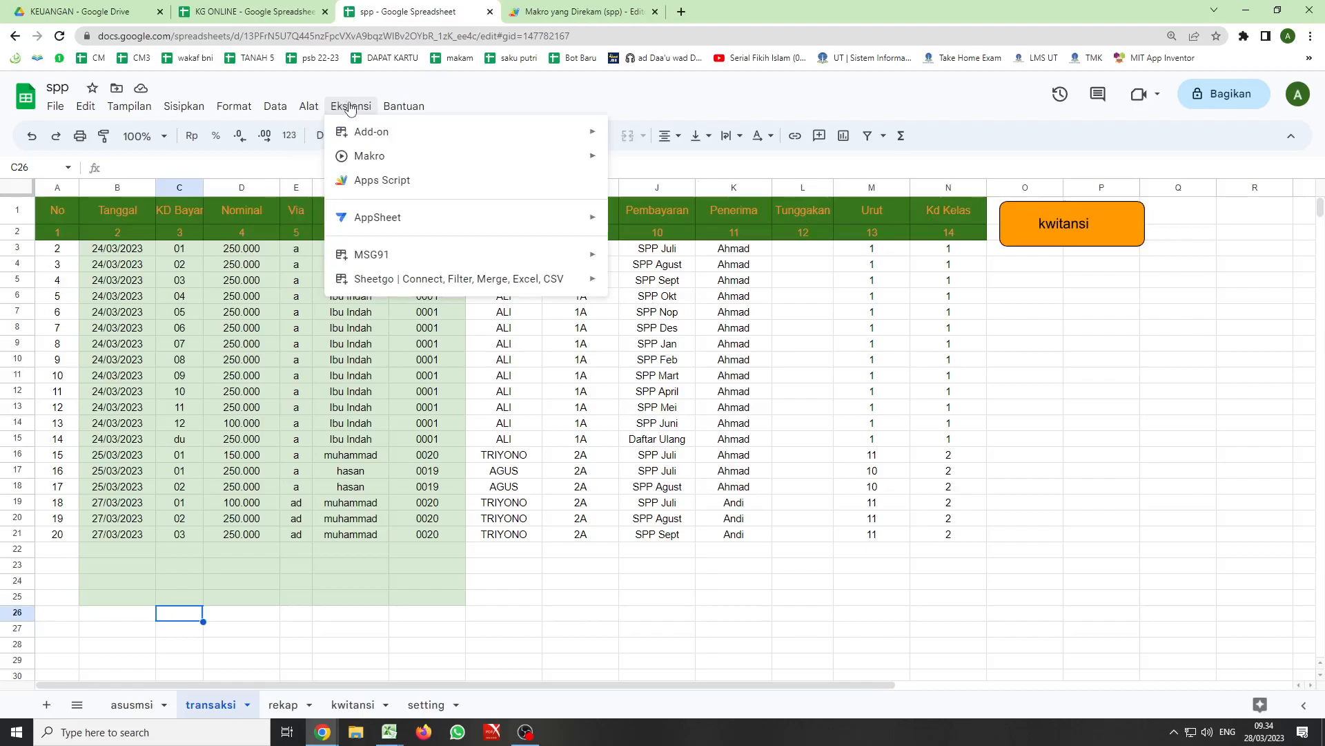
{"action": "left_click", "coordinate": [365, 180]}
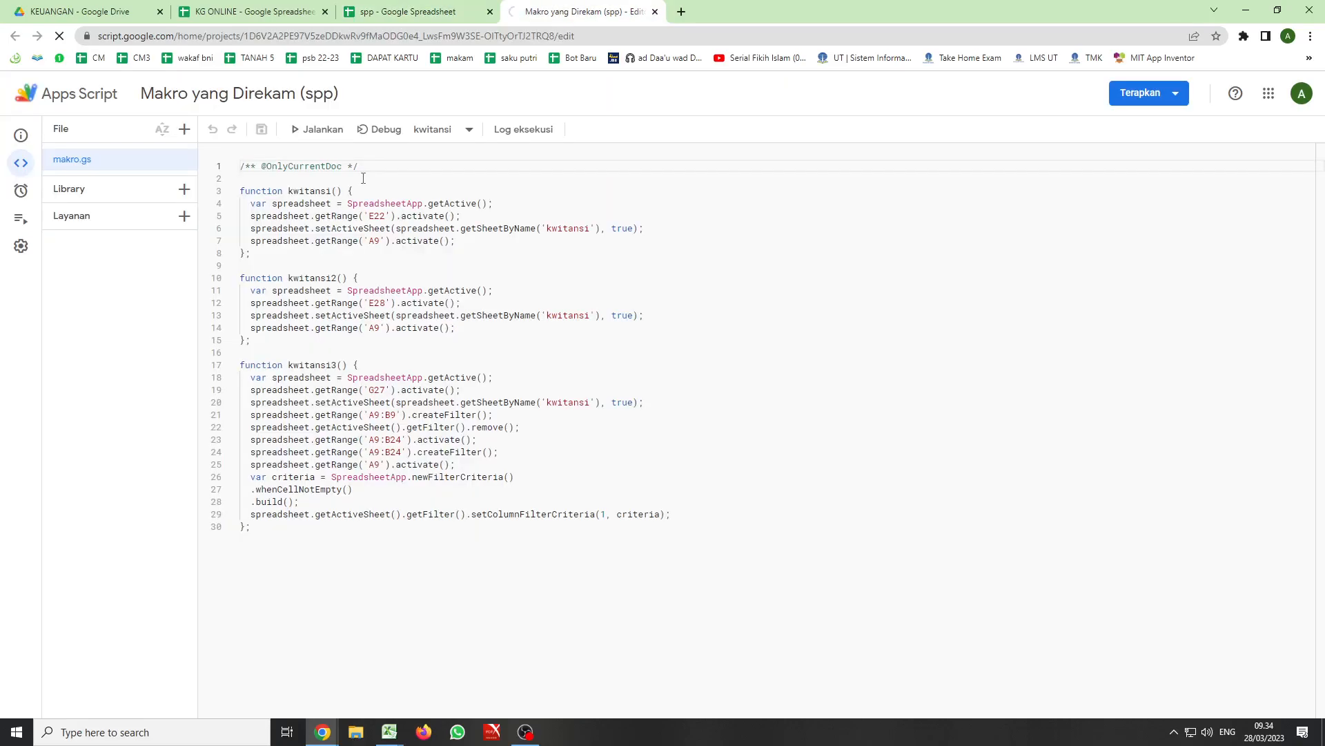
{"action": "left_click", "coordinate": [655, 11]}
- Start recording a new macro from the transaksi sheet and create a filter on range A9:B24 of the kwitansi sheet
{"action": "left_click", "coordinate": [351, 105]}
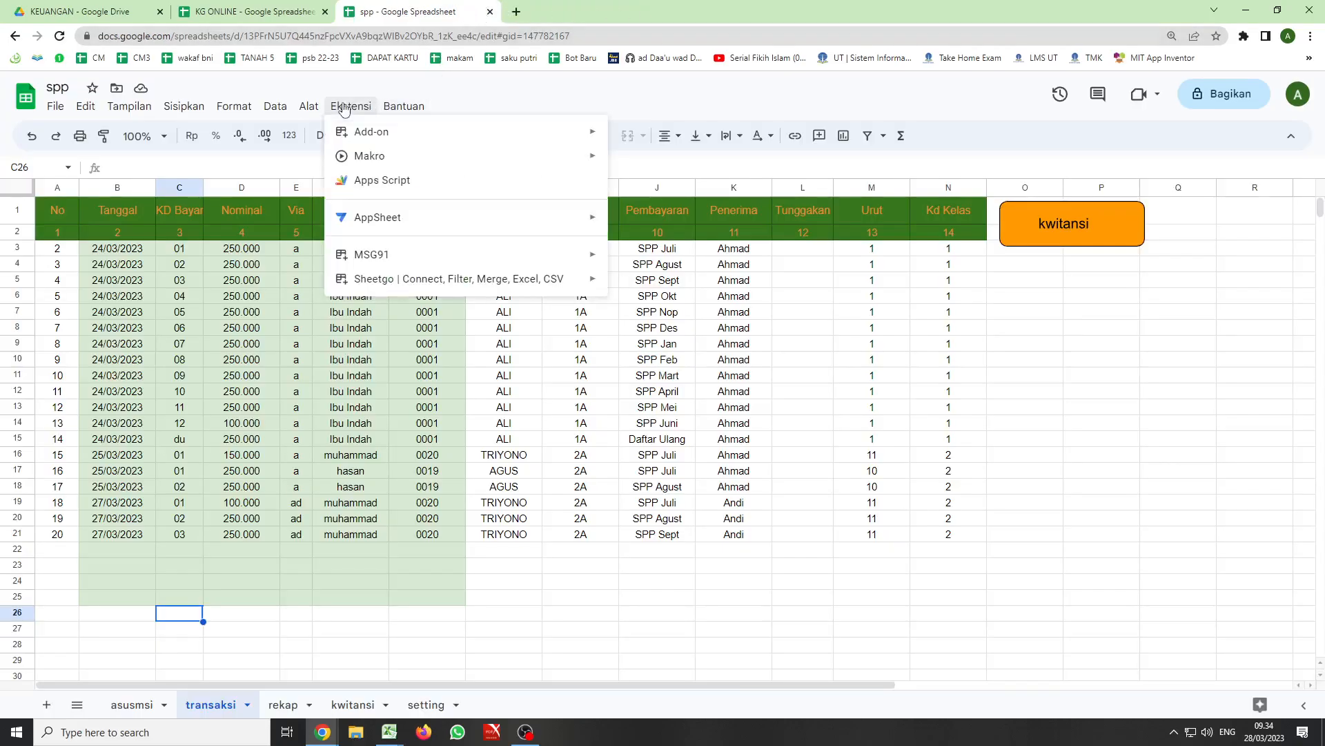
{"action": "mouse_move", "coordinate": [364, 158]}
{"action": "left_click", "coordinate": [667, 161]}
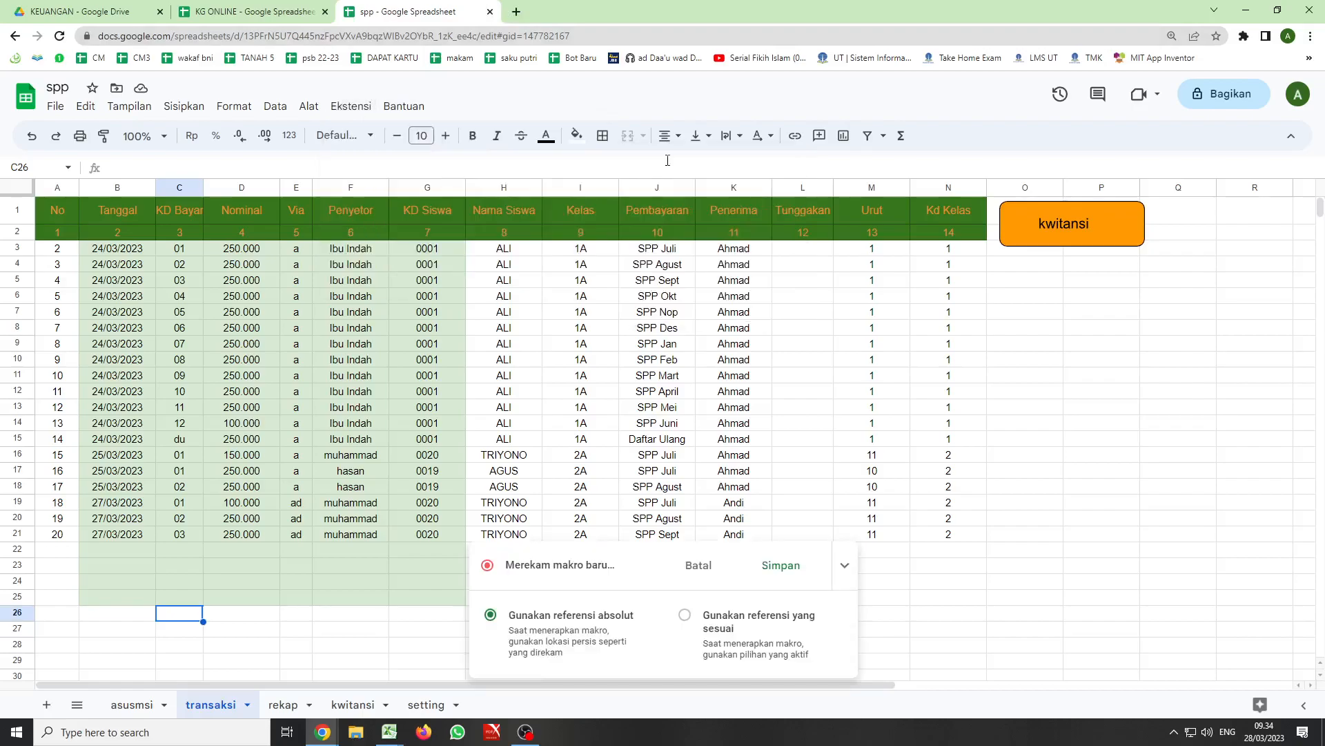
{"action": "left_click", "coordinate": [352, 704]}
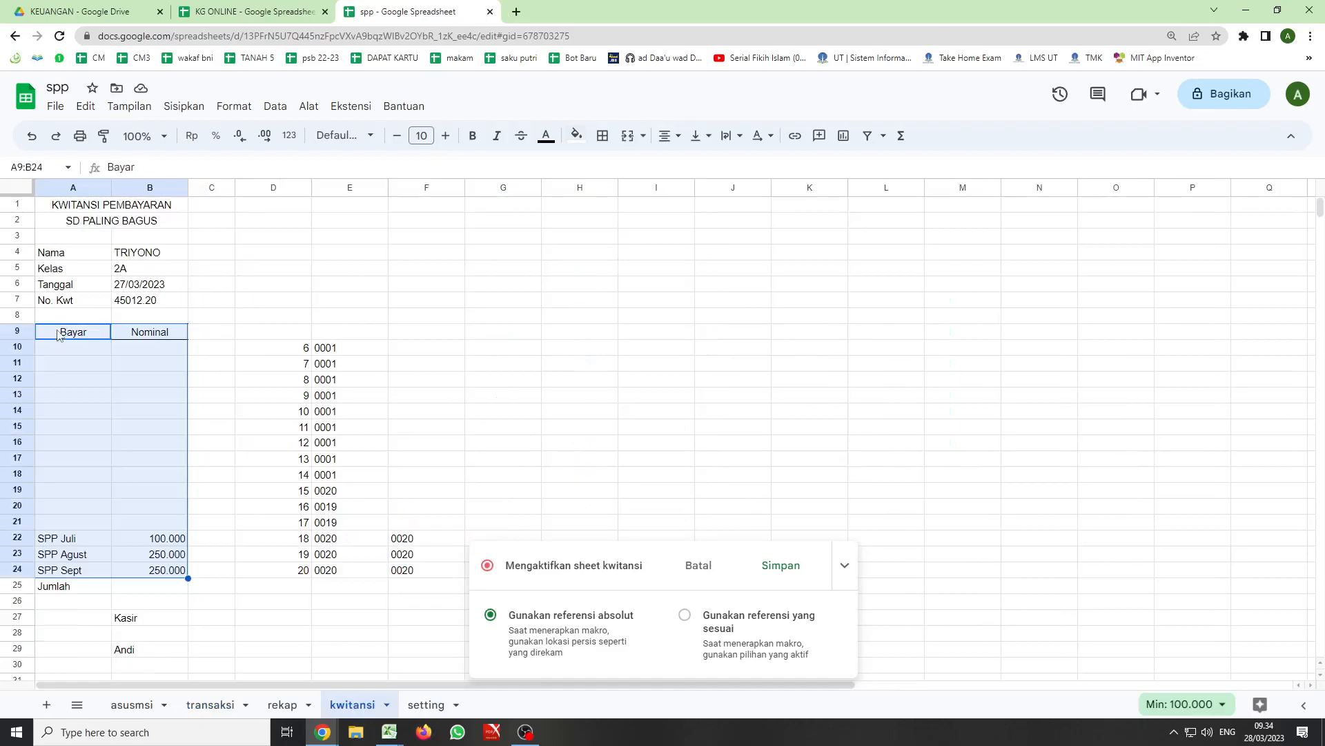
{"action": "left_click", "coordinate": [884, 136]}
{"action": "left_click", "coordinate": [870, 137]}
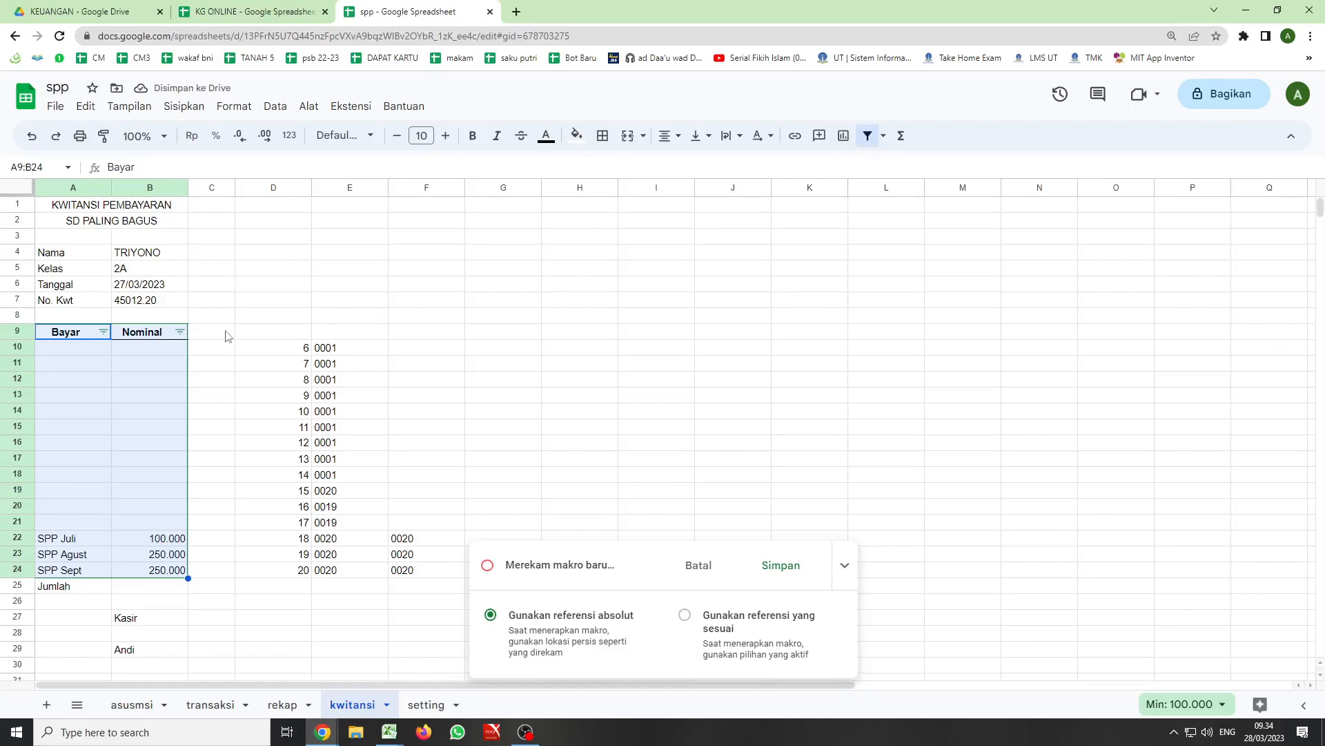
- Filter the Bayar column by the condition Tidak kosong while the macro is recording
{"action": "left_click", "coordinate": [102, 332]}
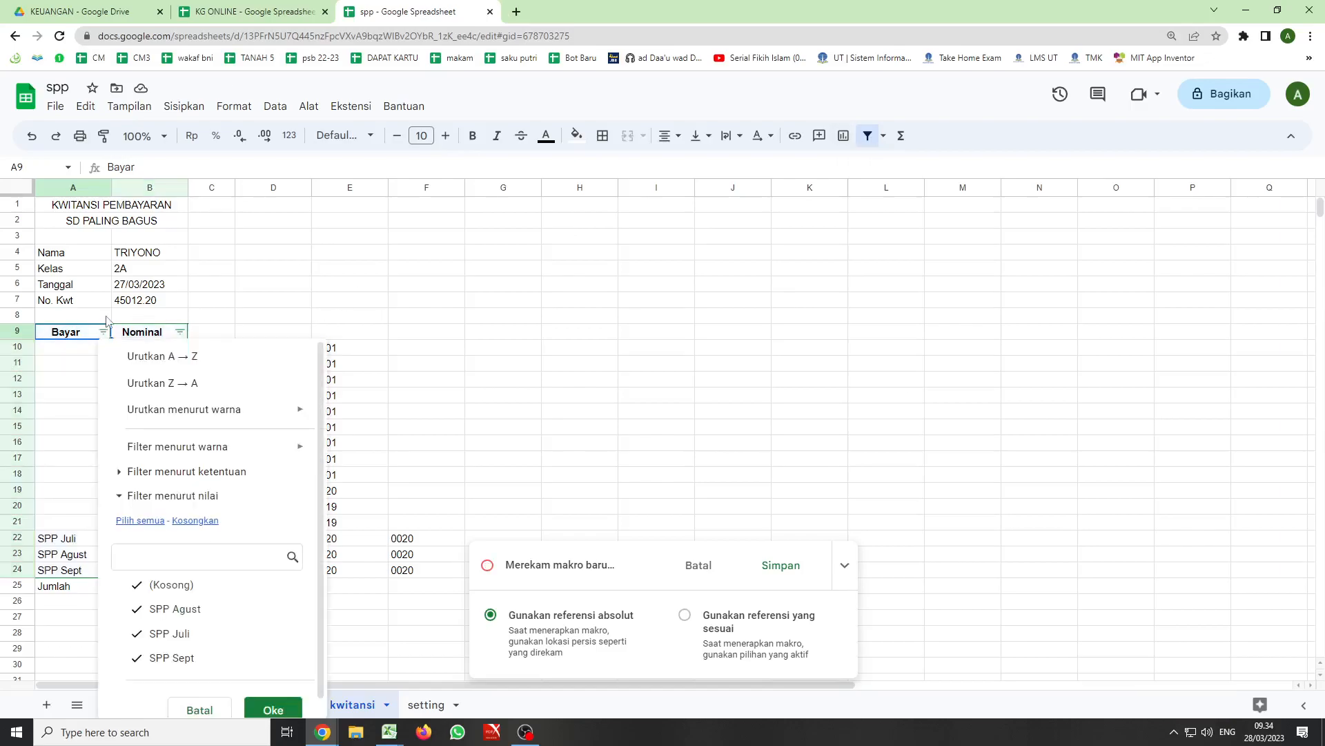
{"action": "left_click", "coordinate": [163, 472]}
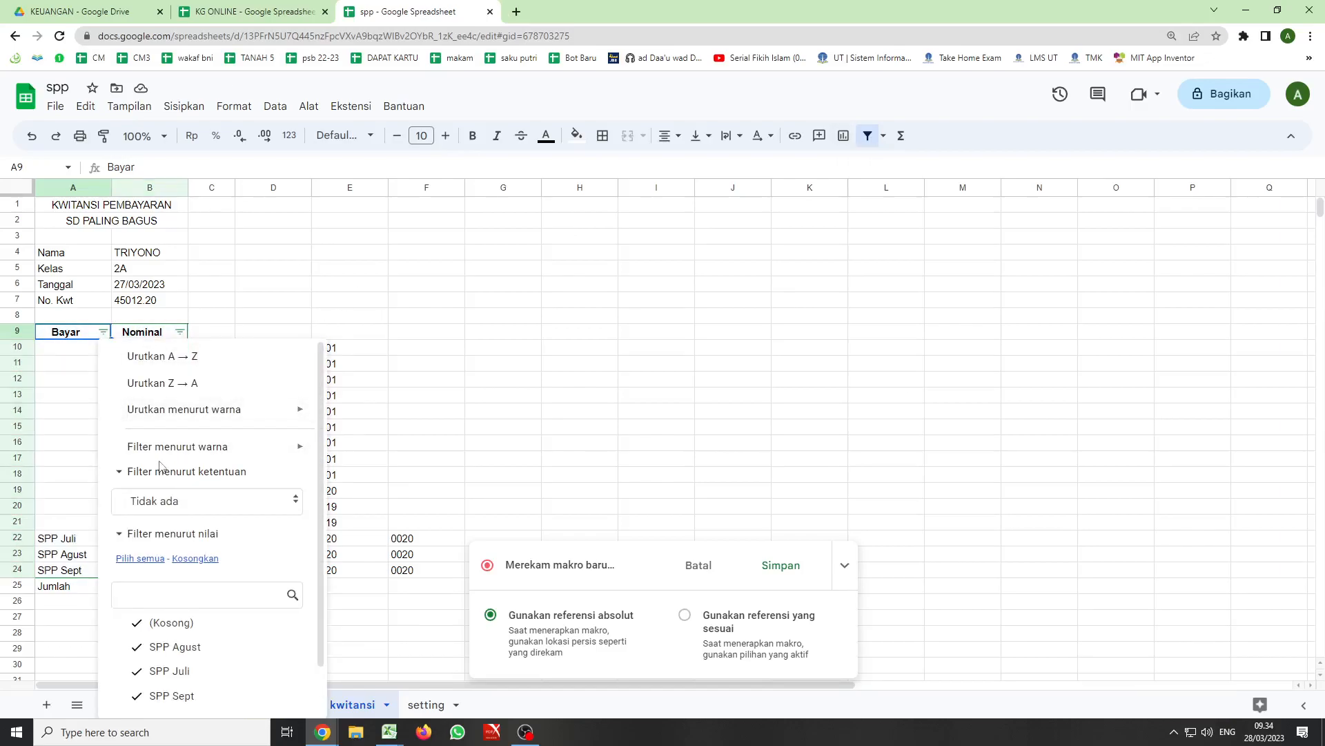
{"action": "left_click", "coordinate": [289, 507]}
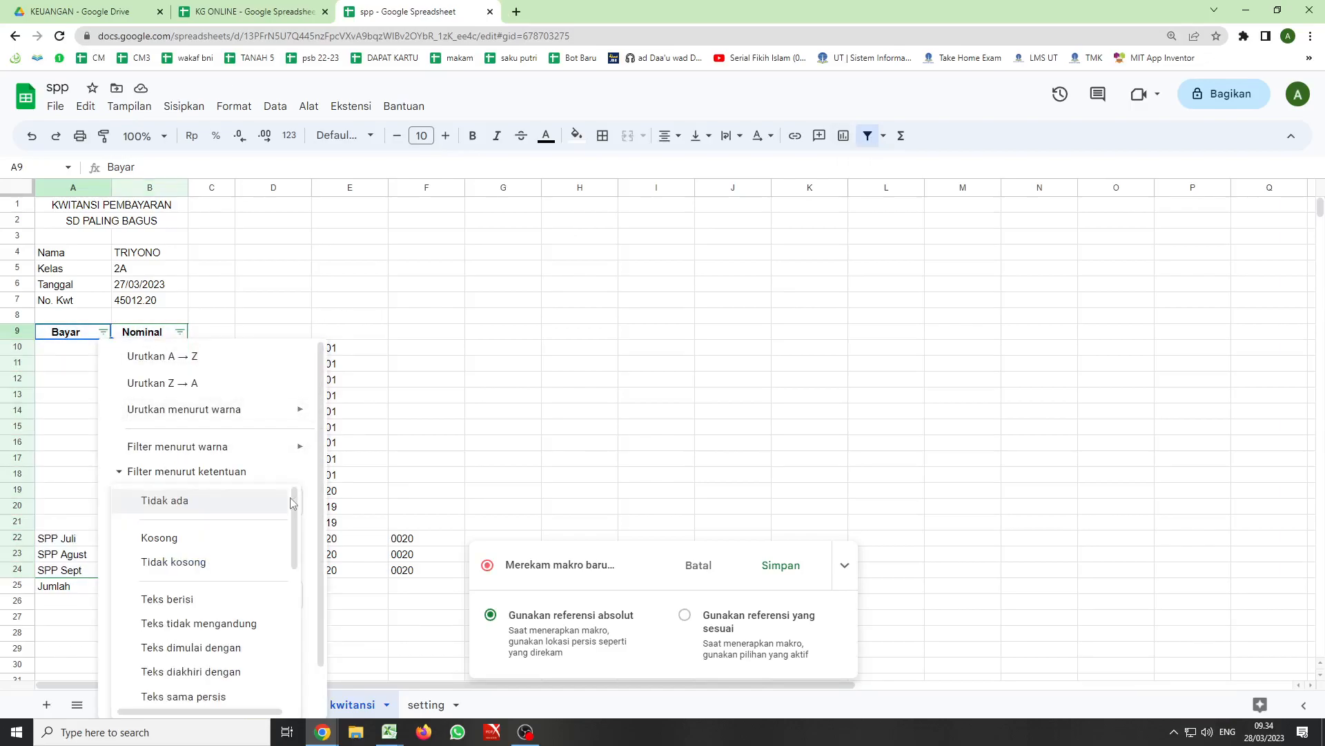
{"action": "left_click", "coordinate": [193, 563]}
{"action": "scroll", "coordinate": [266, 677], "scroll_direction": "down", "scroll_amount": 1}
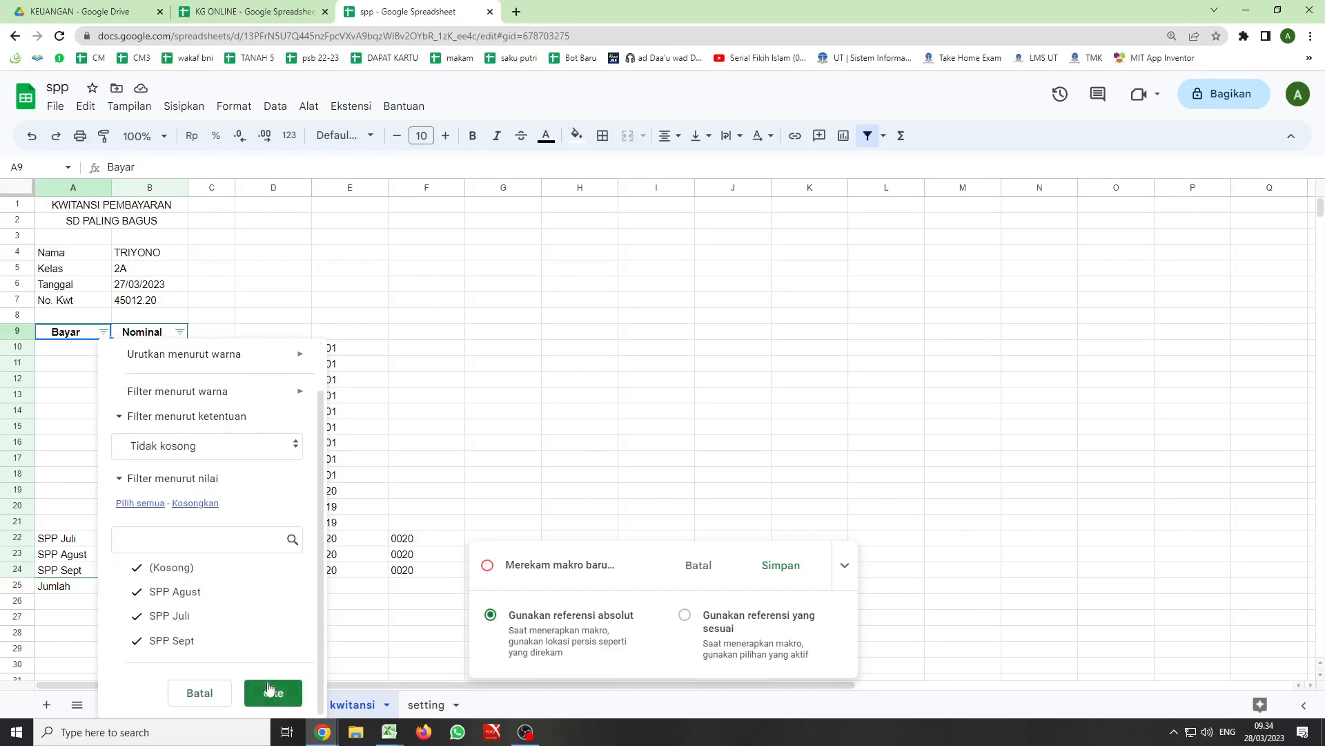
{"action": "left_click", "coordinate": [273, 695]}
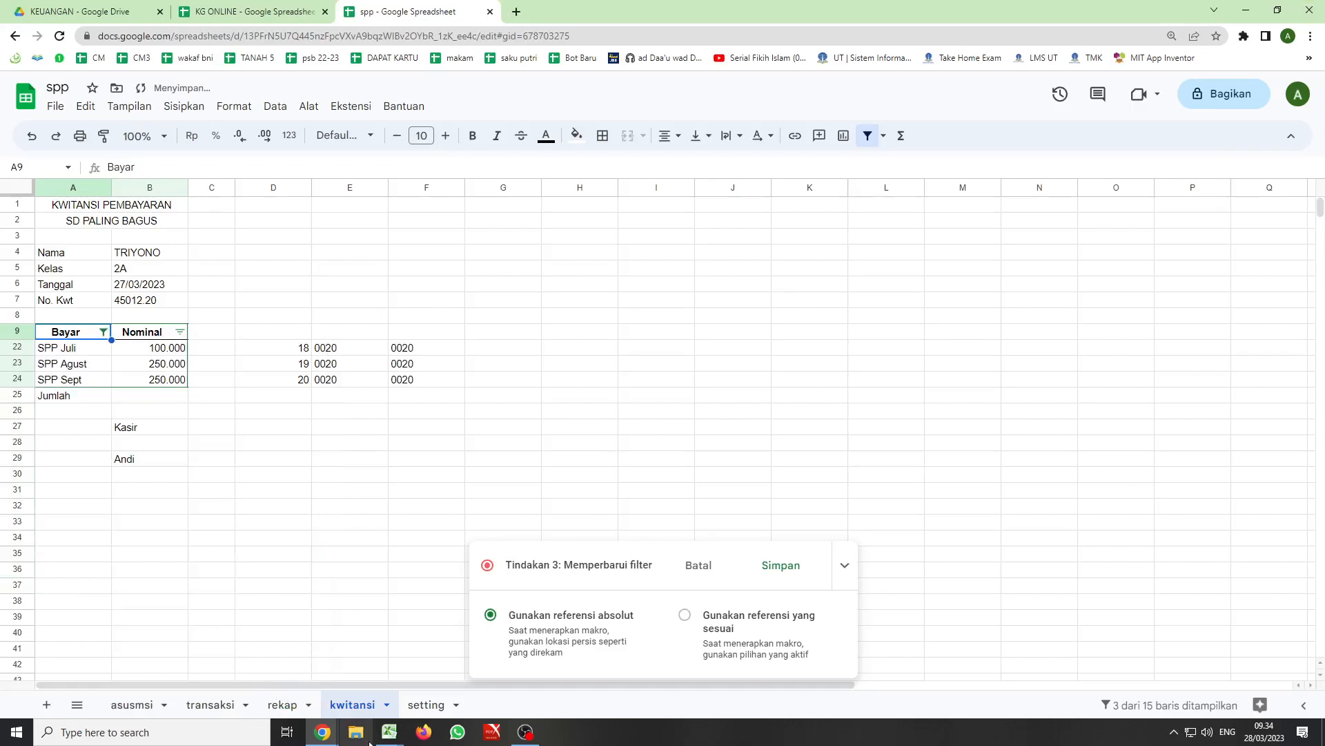
- Finish the macro recording and save it under the name kwitansi4
{"action": "left_click", "coordinate": [780, 565]}
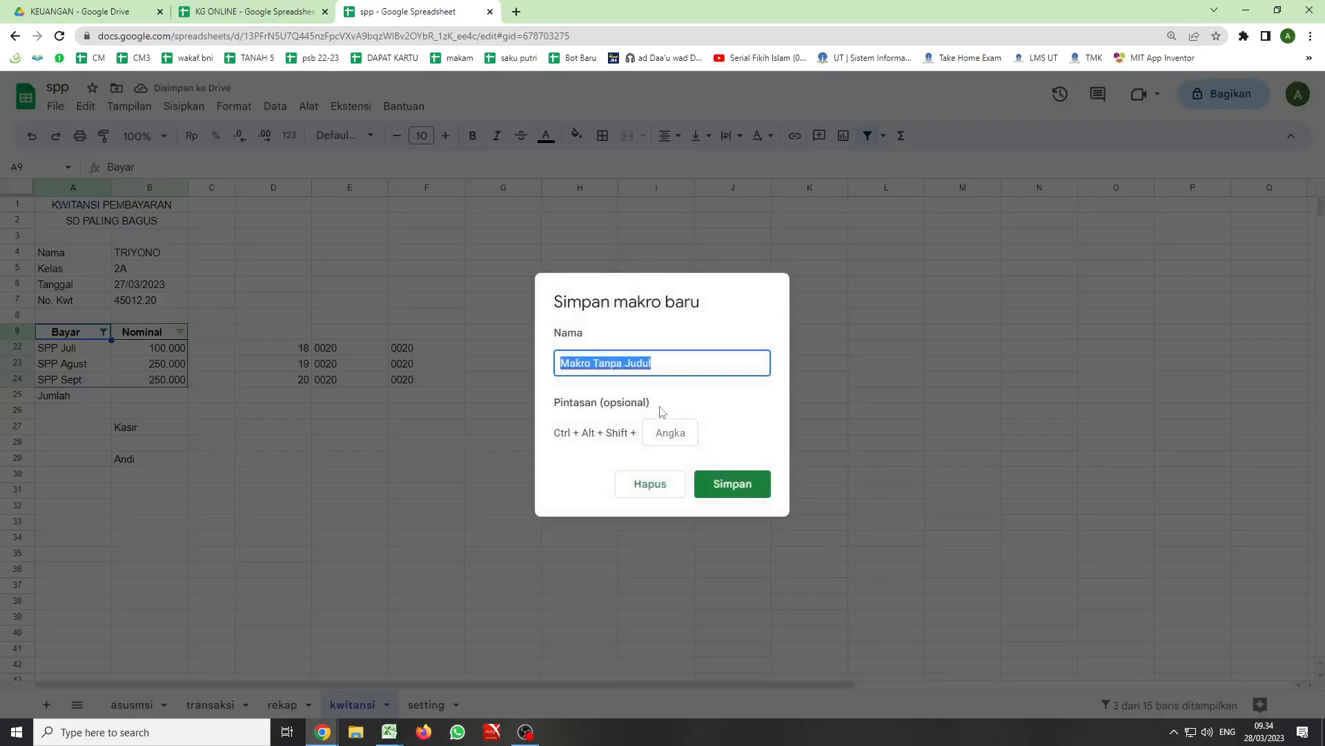
{"action": "type", "text": "kwitansi4"}
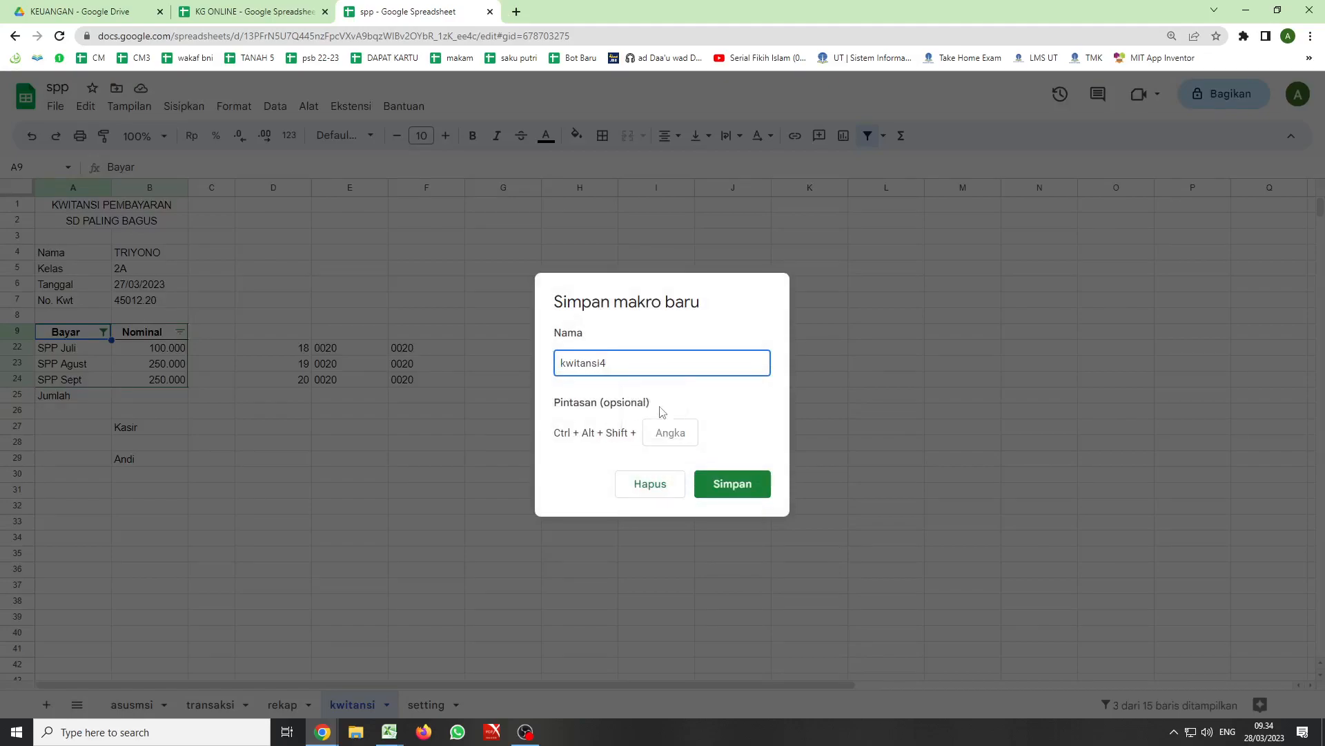
{"action": "left_click", "coordinate": [711, 486]}
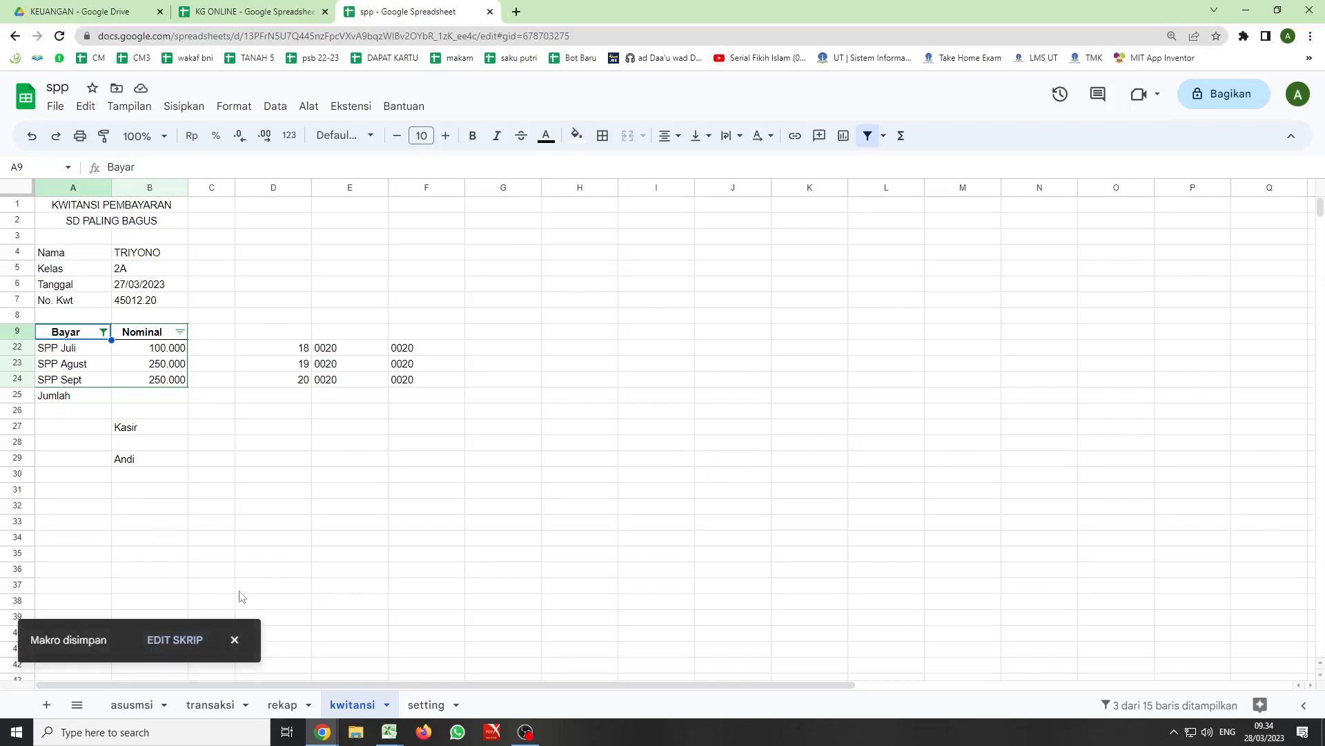
- Delete the kwitansi, kwitansi2 and kwitansi3 functions from makro.gs, keeping only kwitansi4, and save the script
{"action": "left_click", "coordinate": [181, 640]}
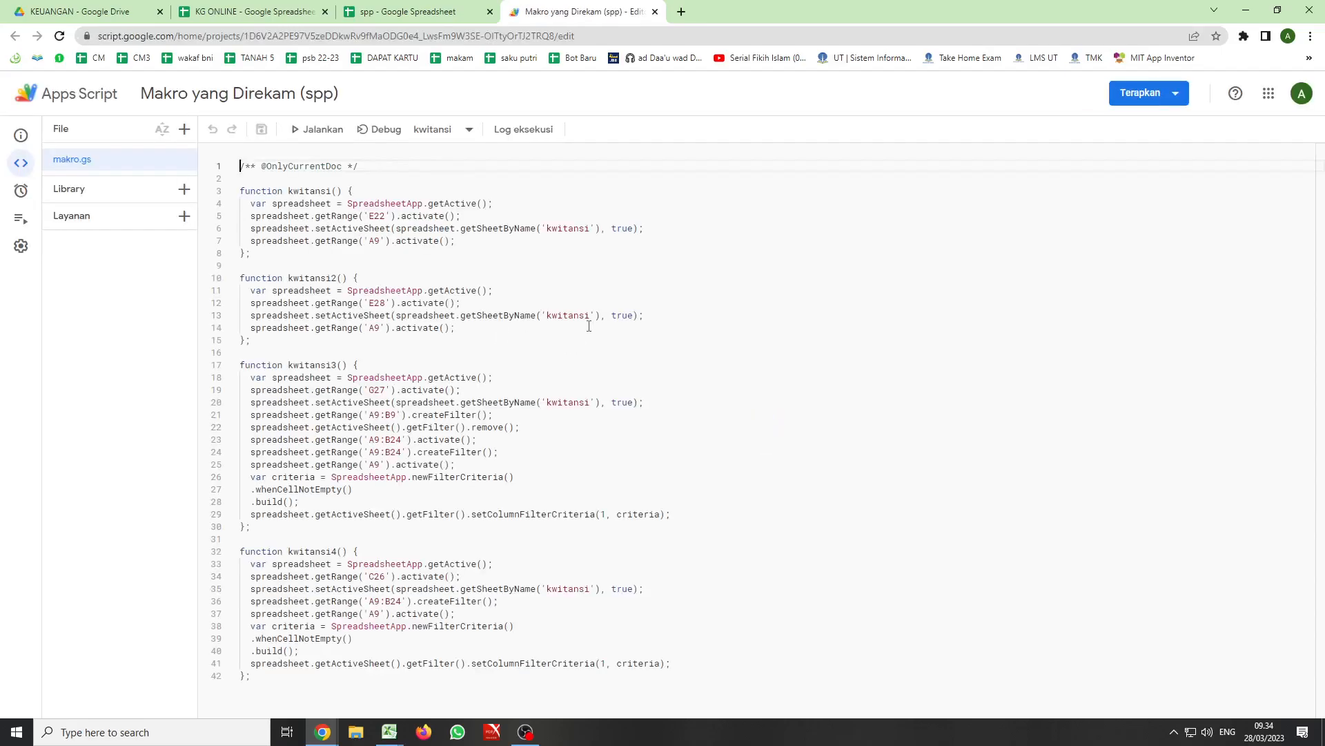
{"action": "left_click", "coordinate": [241, 191]}
{"action": "left_click_drag", "start_coordinate": [257, 202], "coordinate": [404, 527]}
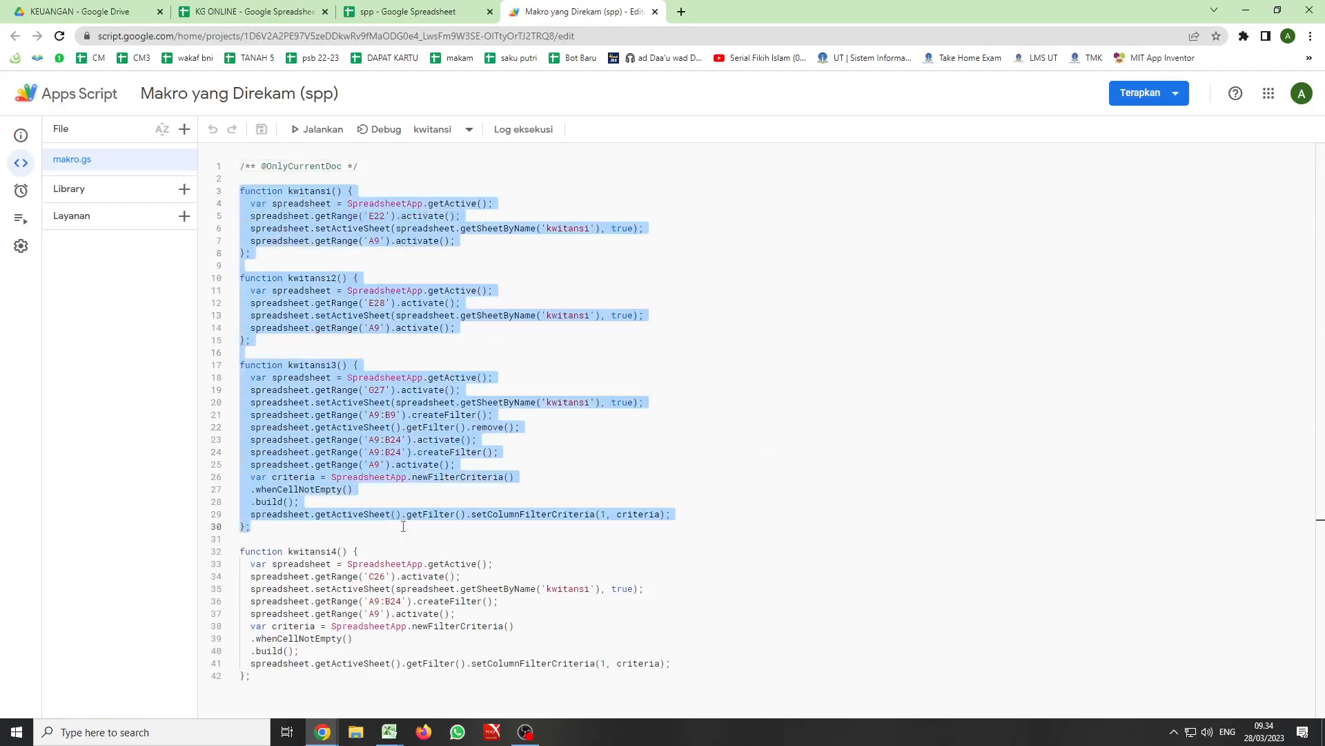
{"action": "key", "text": "BackSpace"}
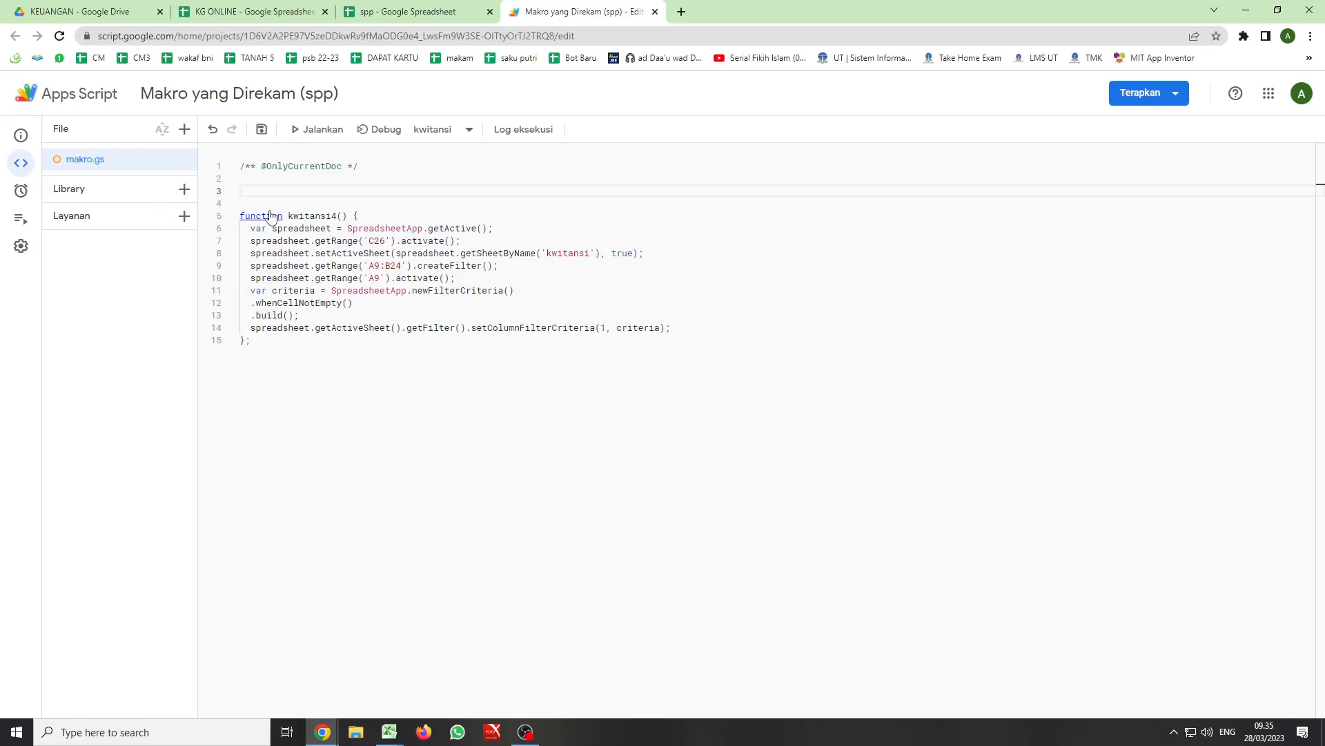
{"action": "key", "text": "ctrl+s"}
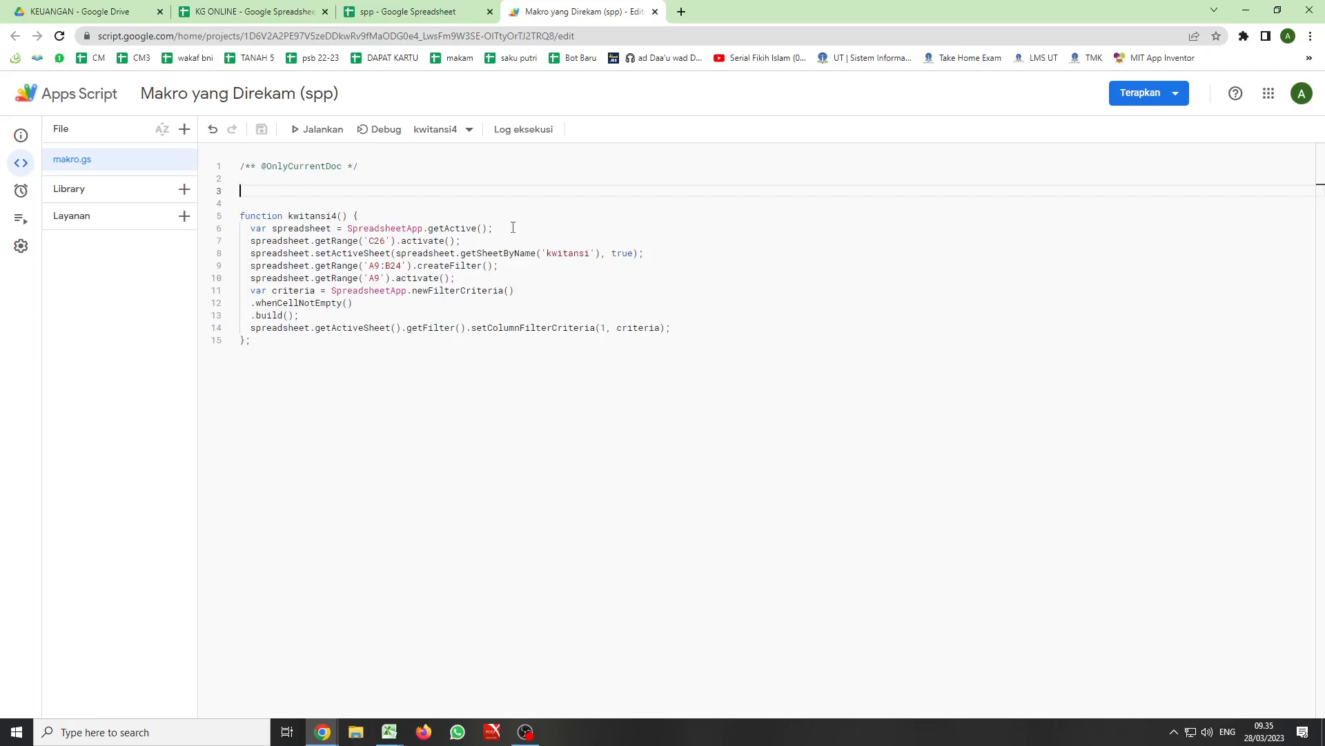
- Return to the spp spreadsheet's transaksi sheet, try the kwitansi button and dismiss the message
{"action": "left_click", "coordinate": [397, 14]}
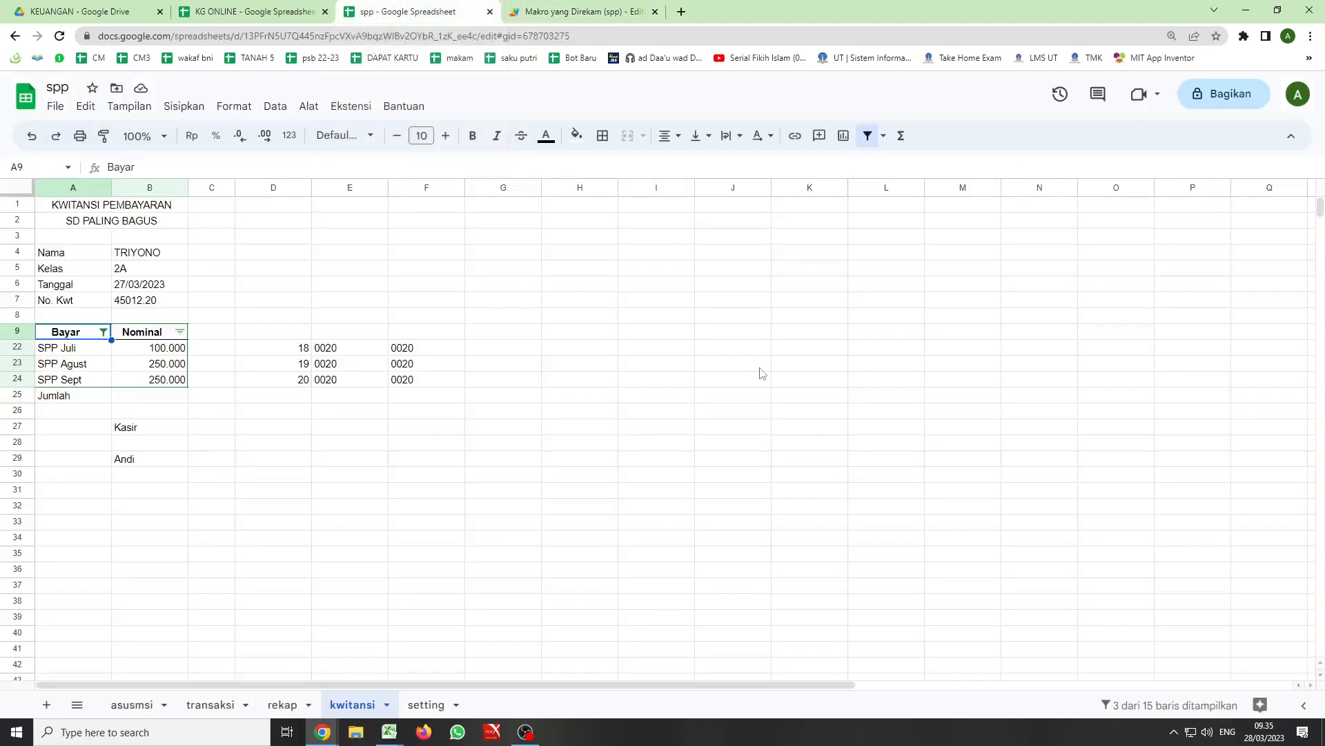
{"action": "left_click", "coordinate": [125, 711]}
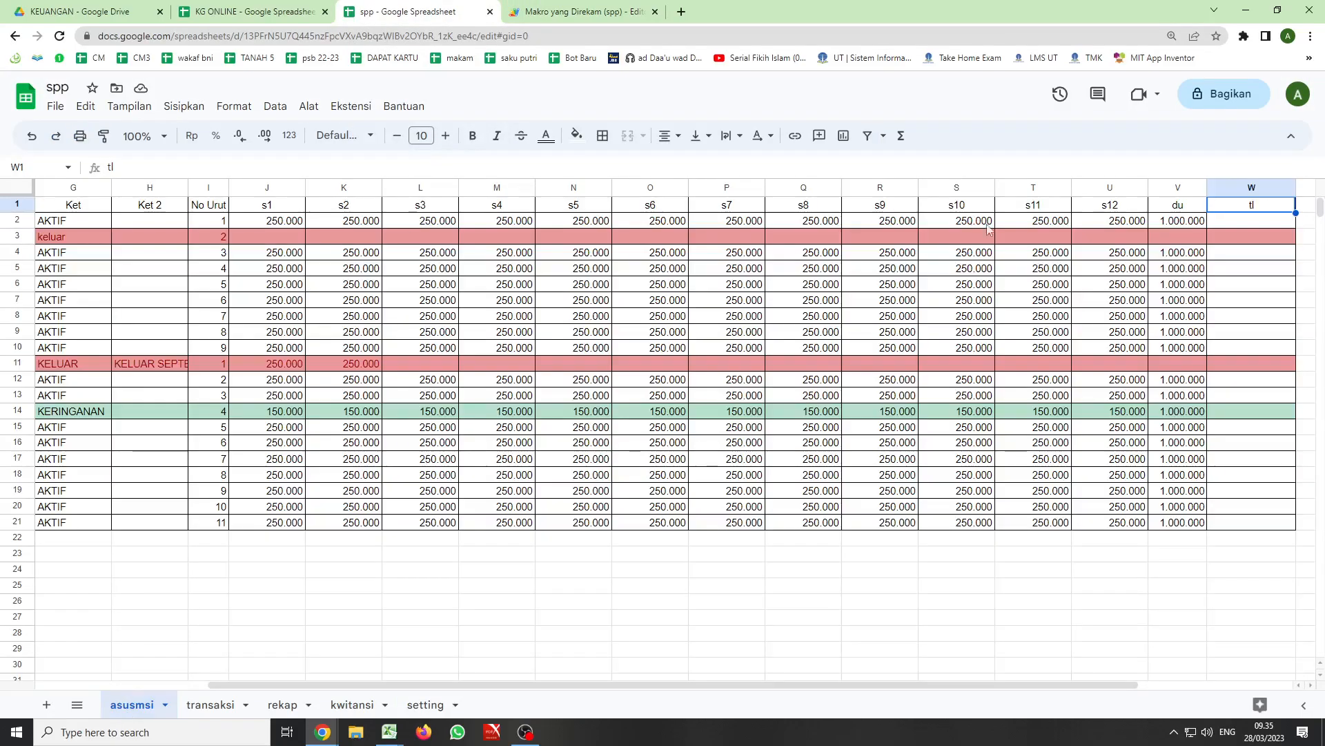
{"action": "left_click", "coordinate": [205, 706]}
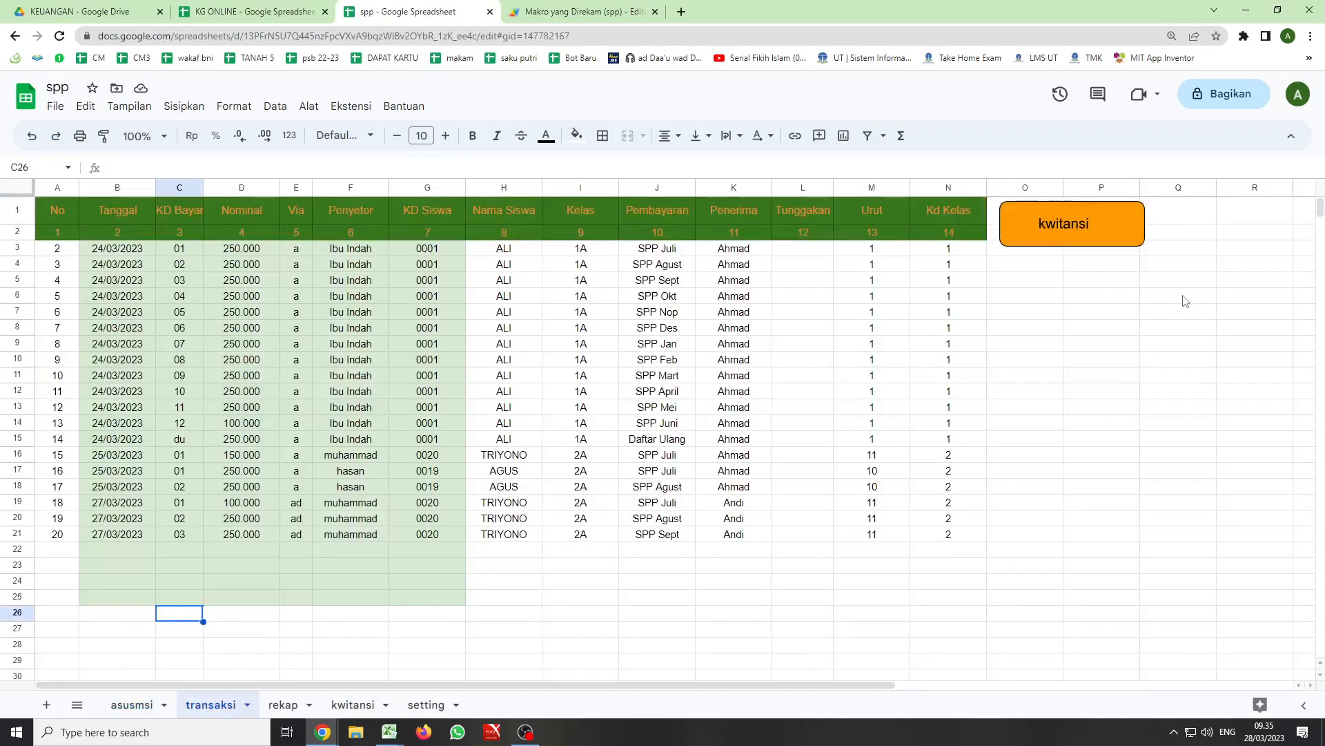
{"action": "left_click", "coordinate": [1134, 221]}
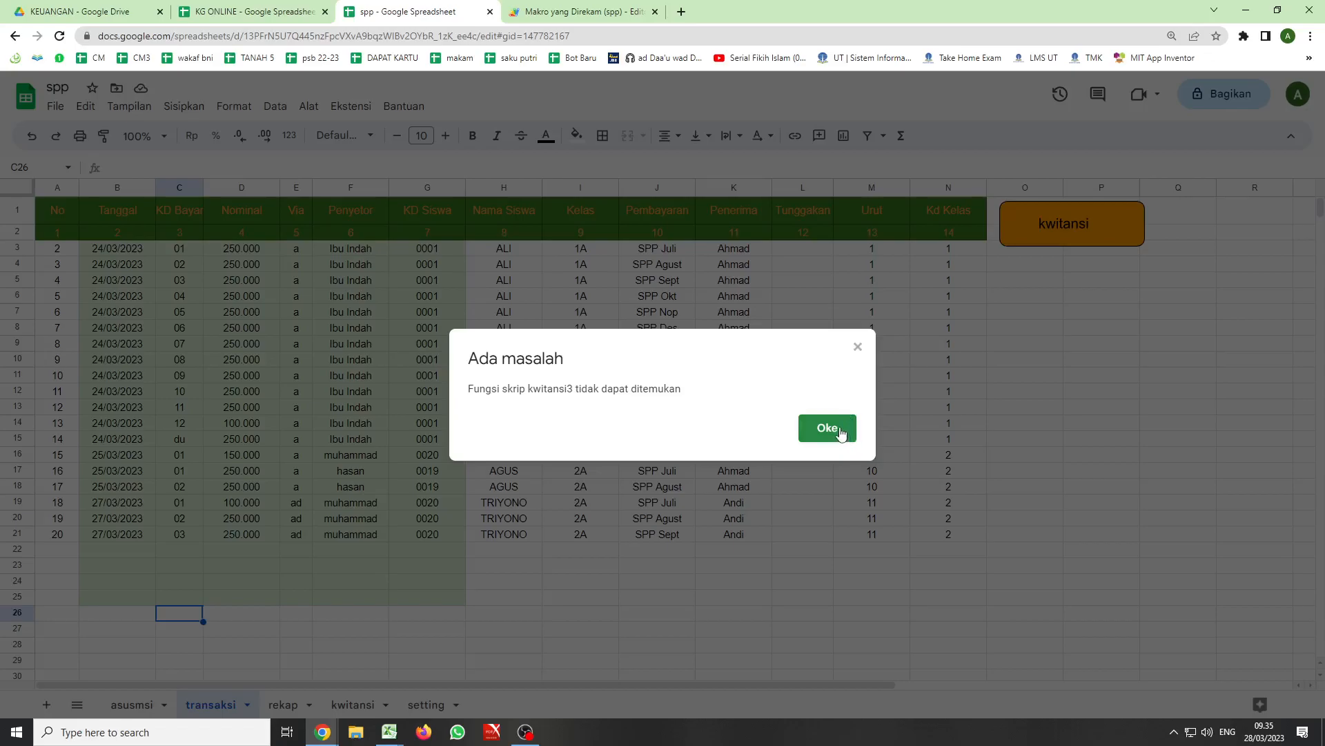
{"action": "left_click", "coordinate": [827, 428]}
- Assign the kwitansi4 script to the kwitansi button on the transaksi sheet
{"action": "left_click", "coordinate": [1099, 223]}
{"action": "left_click", "coordinate": [1134, 214]}
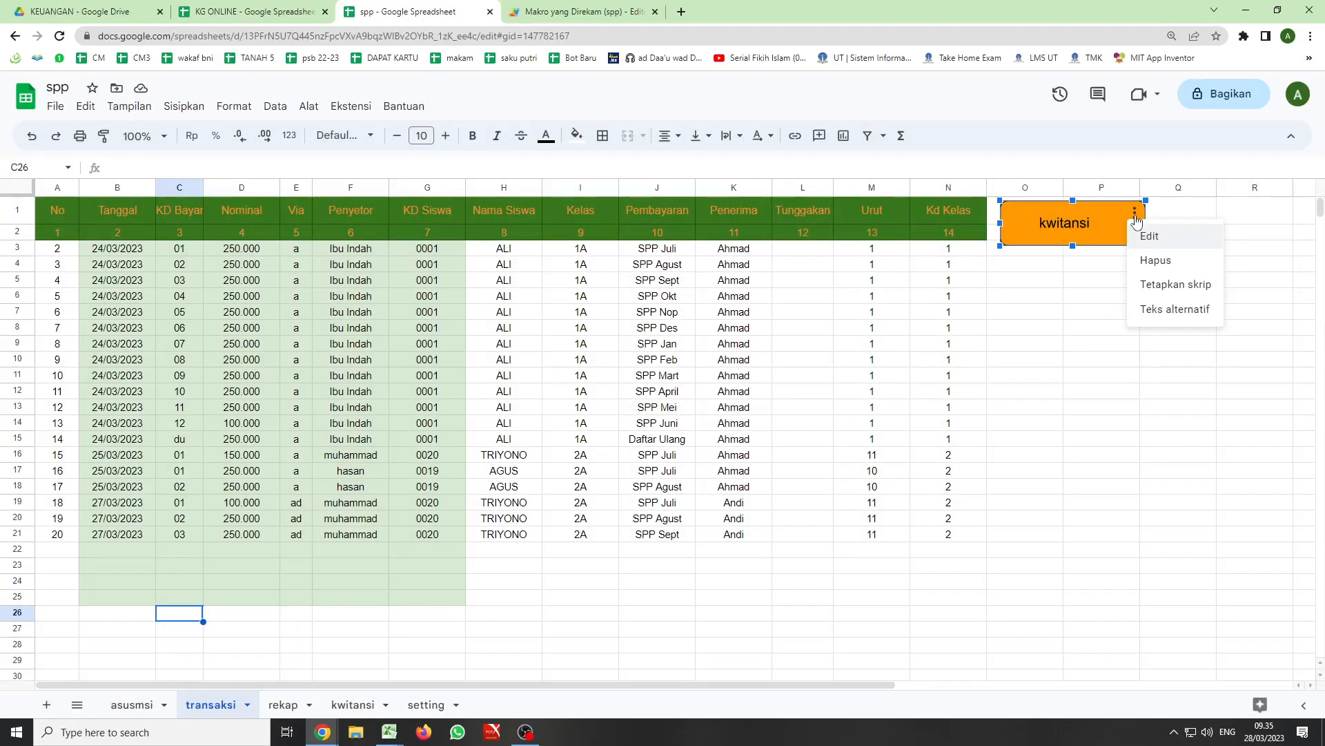
{"action": "left_click", "coordinate": [1179, 286]}
{"action": "left_click", "coordinate": [620, 415]}
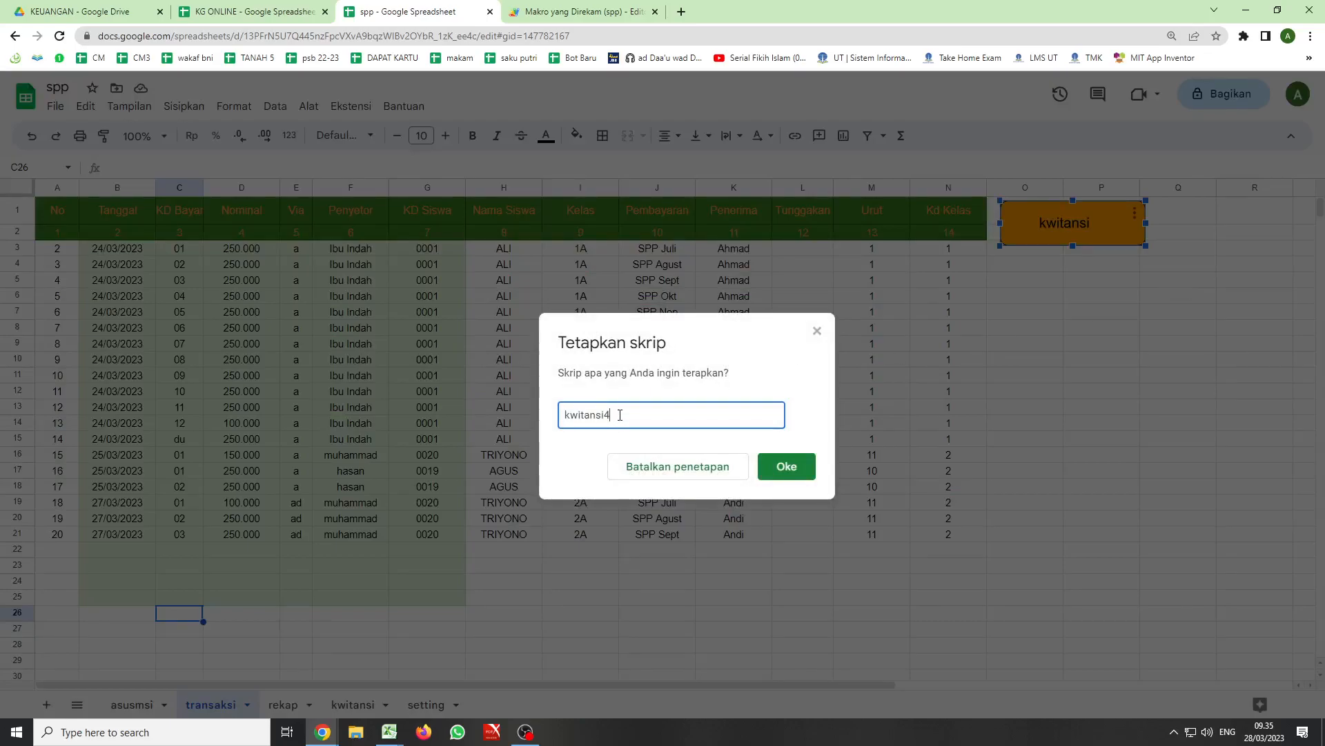
{"action": "type", "text": "4"}
{"action": "left_click", "coordinate": [786, 466]}
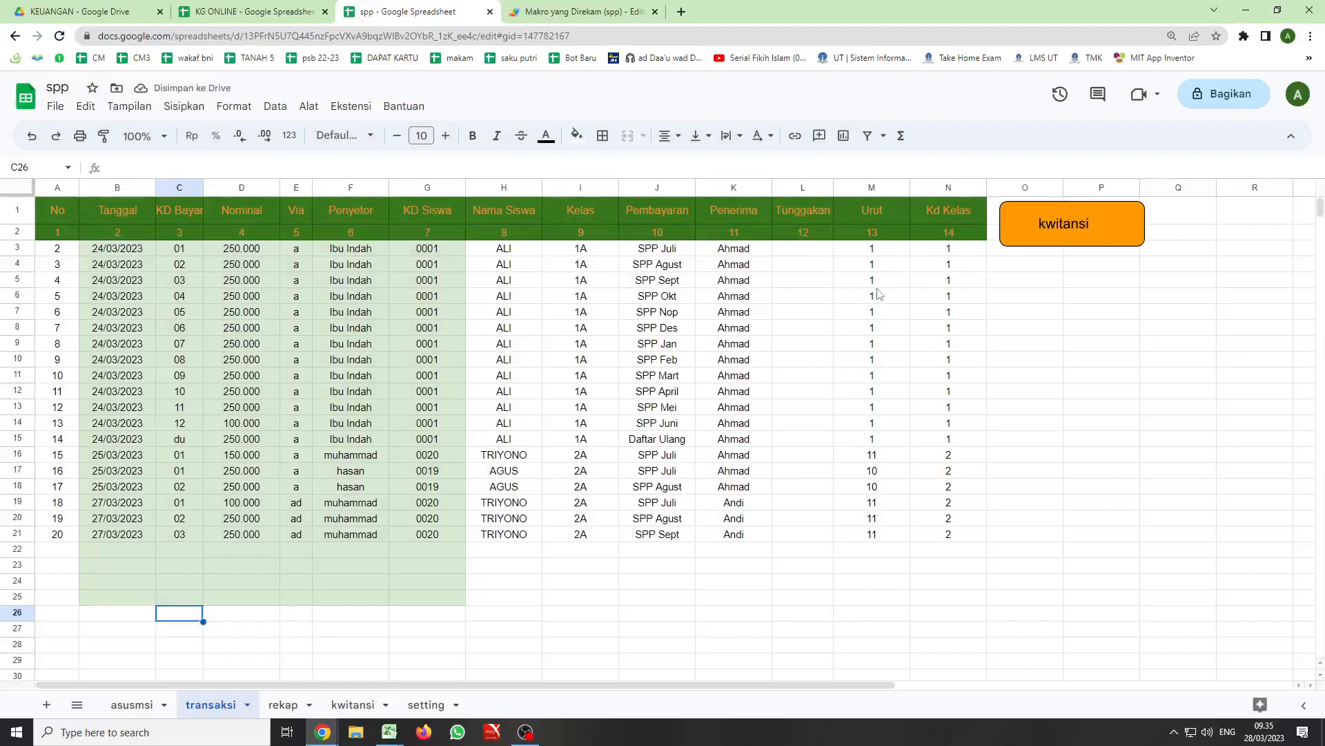
- Clear the last transaction's input cells B21:G21 on the transaksi sheet
{"action": "left_click", "coordinate": [115, 536]}
{"action": "left_click_drag", "start_coordinate": [182, 537], "coordinate": [422, 537]}
{"action": "key", "text": "Delete"}
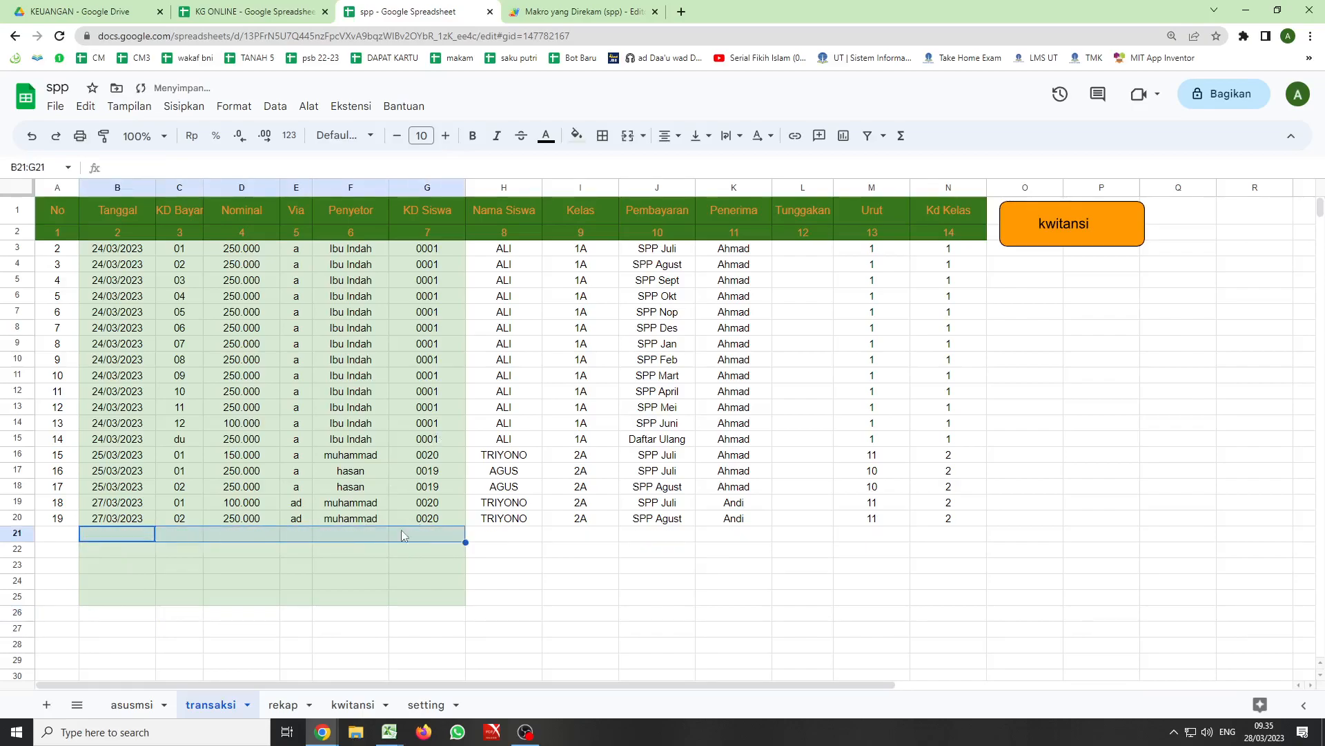
{"action": "left_click", "coordinate": [367, 550]}
- Run the kwitansi button, examine the details of the filter exception and close the message
{"action": "left_click", "coordinate": [1045, 228]}
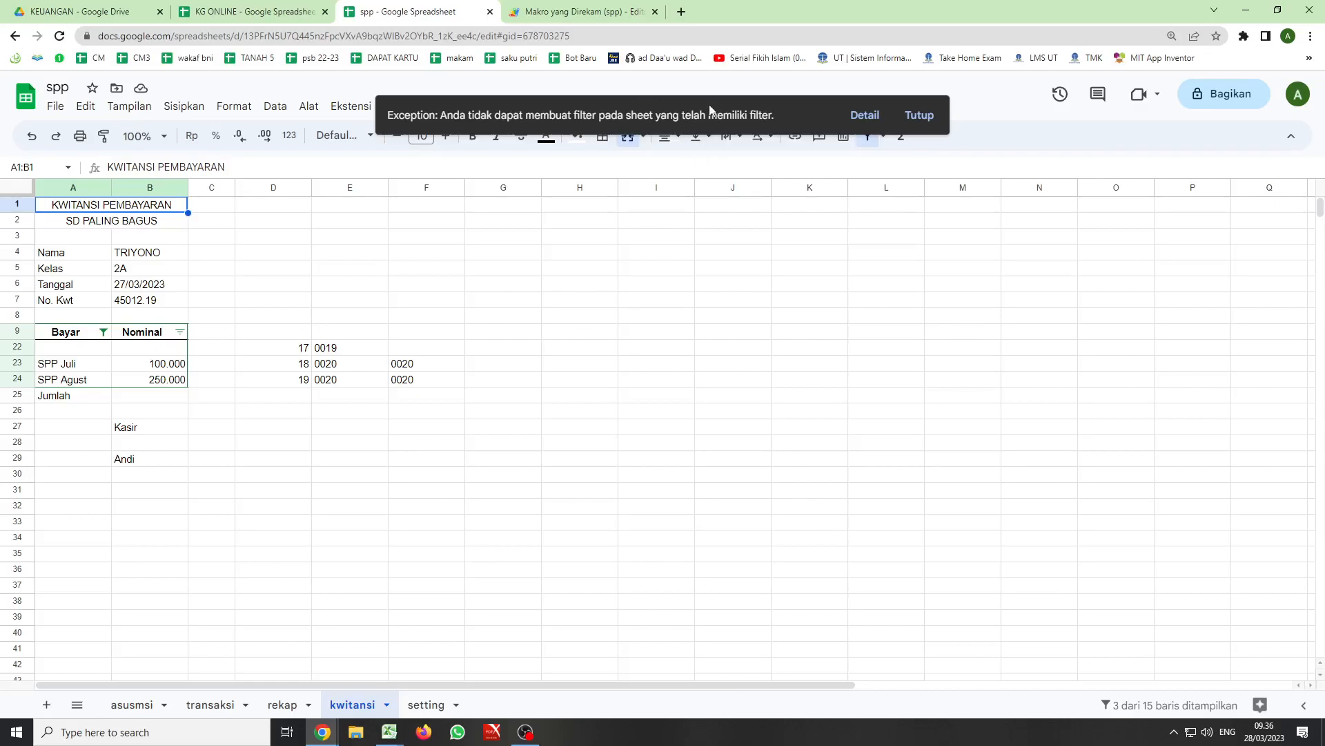
{"action": "left_click", "coordinate": [856, 116]}
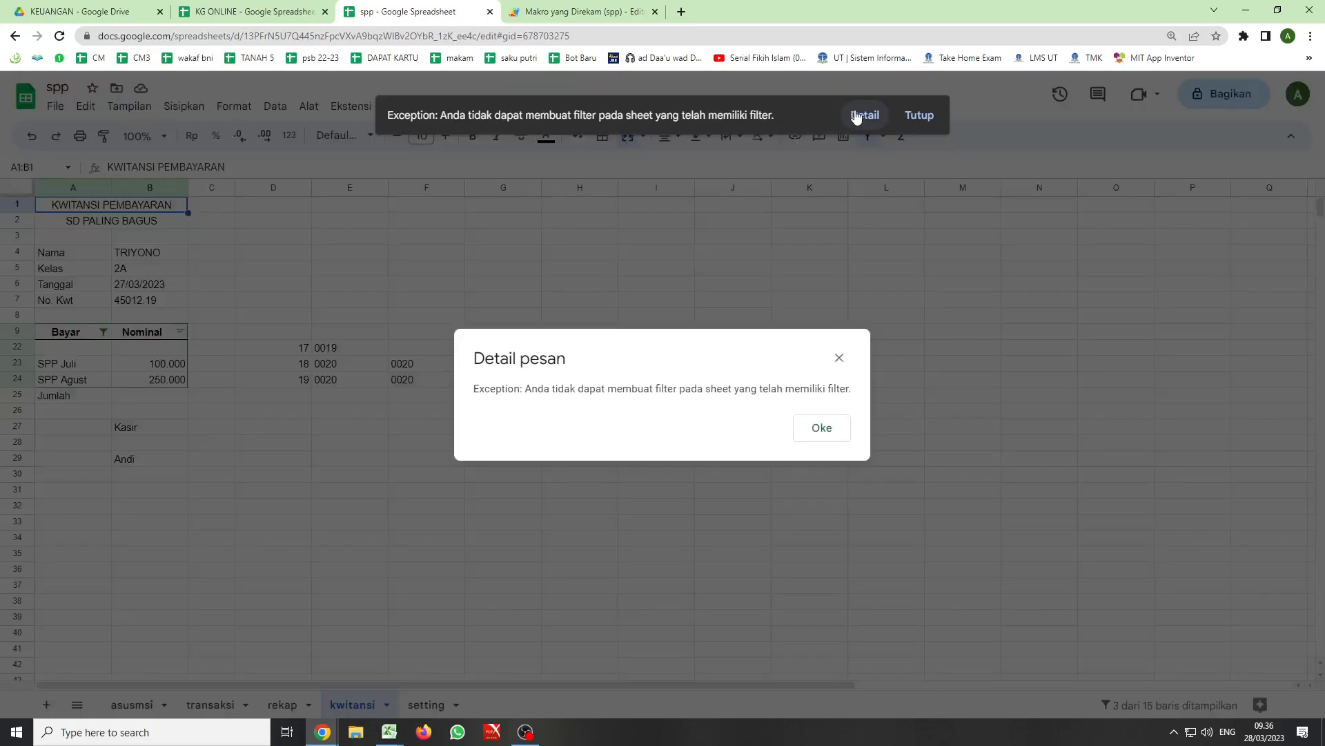
{"action": "left_click", "coordinate": [832, 432]}
{"action": "double_click", "coordinate": [761, 115]}
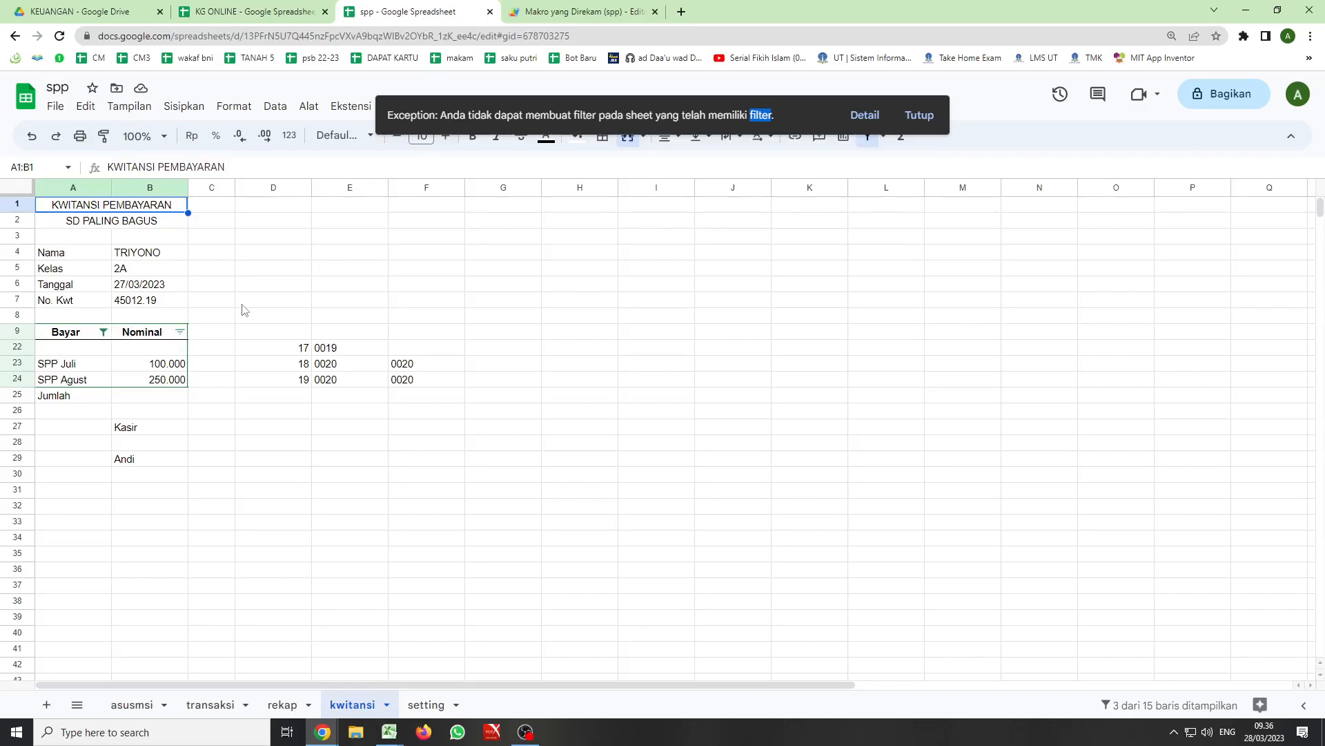
{"action": "left_click", "coordinate": [918, 115]}
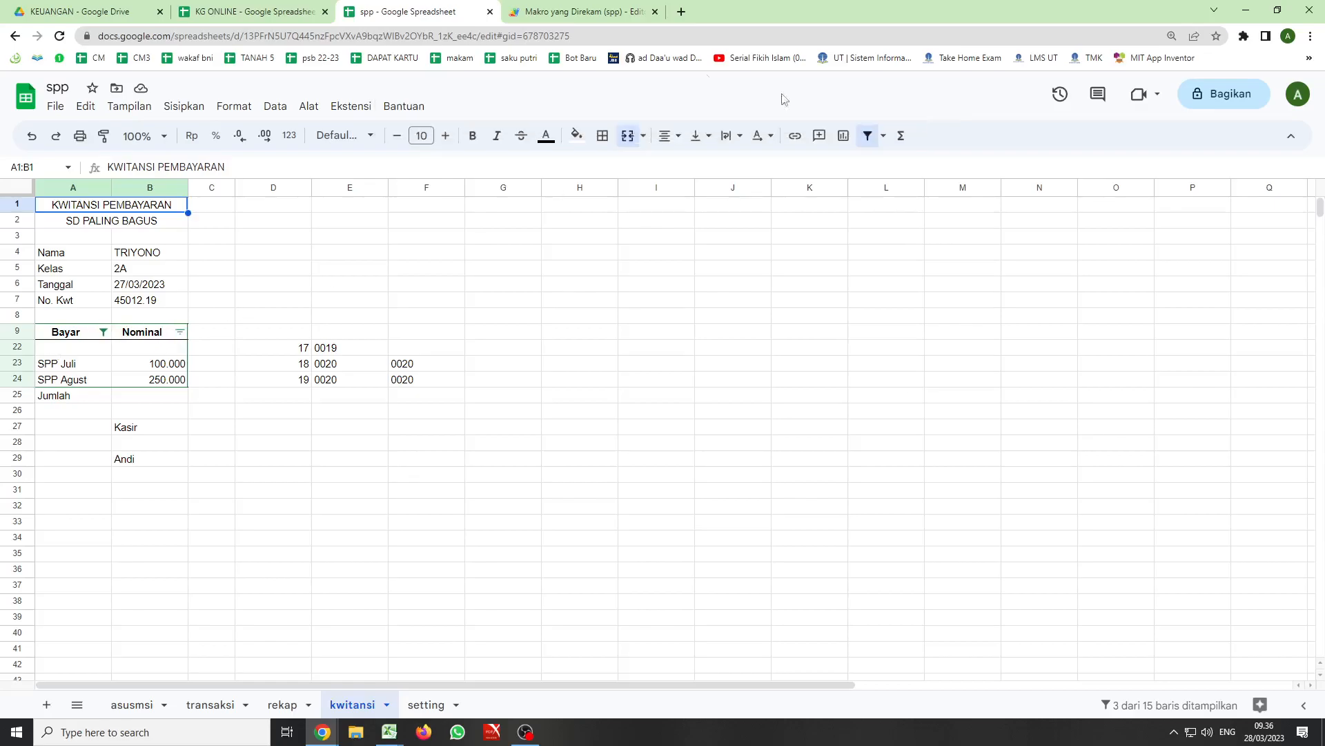
- Change the cell activated after createFilter in the kwitansi4 function to b9 and save the script
{"action": "left_click", "coordinate": [584, 12]}
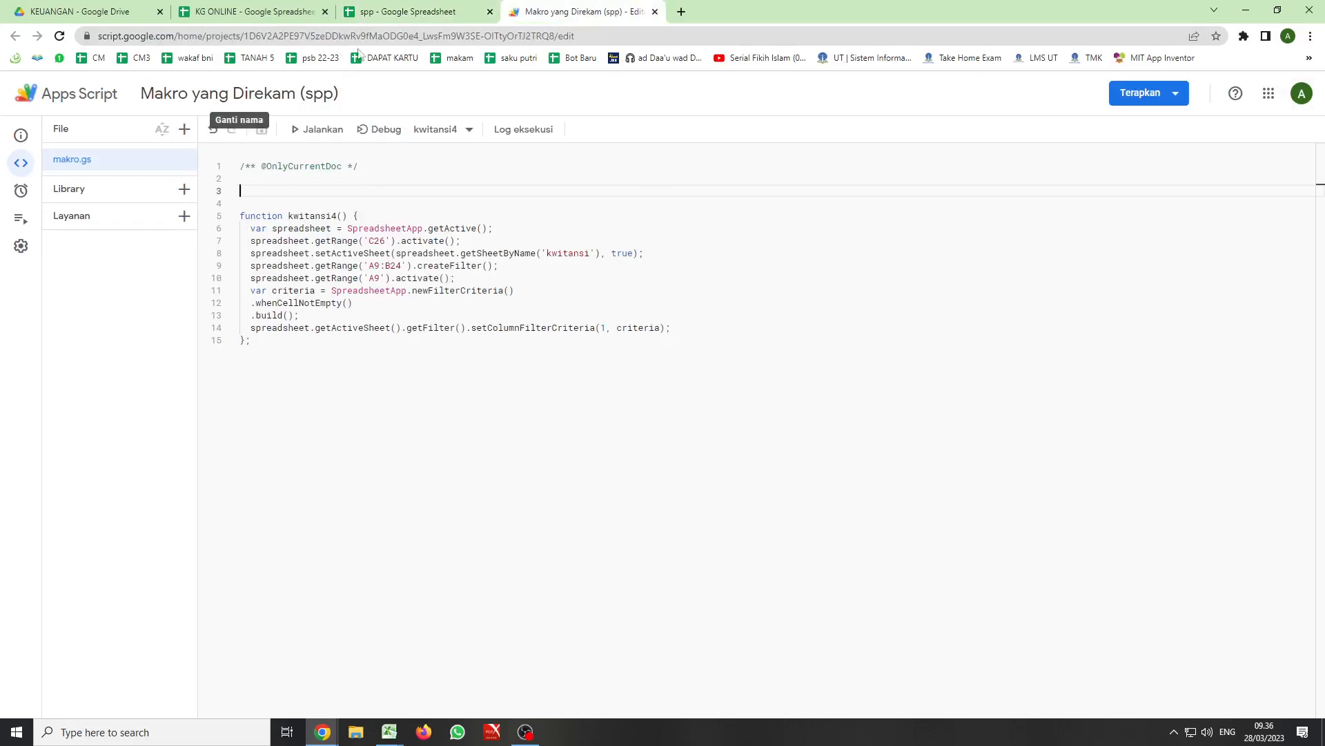
{"action": "left_click", "coordinate": [374, 279]}
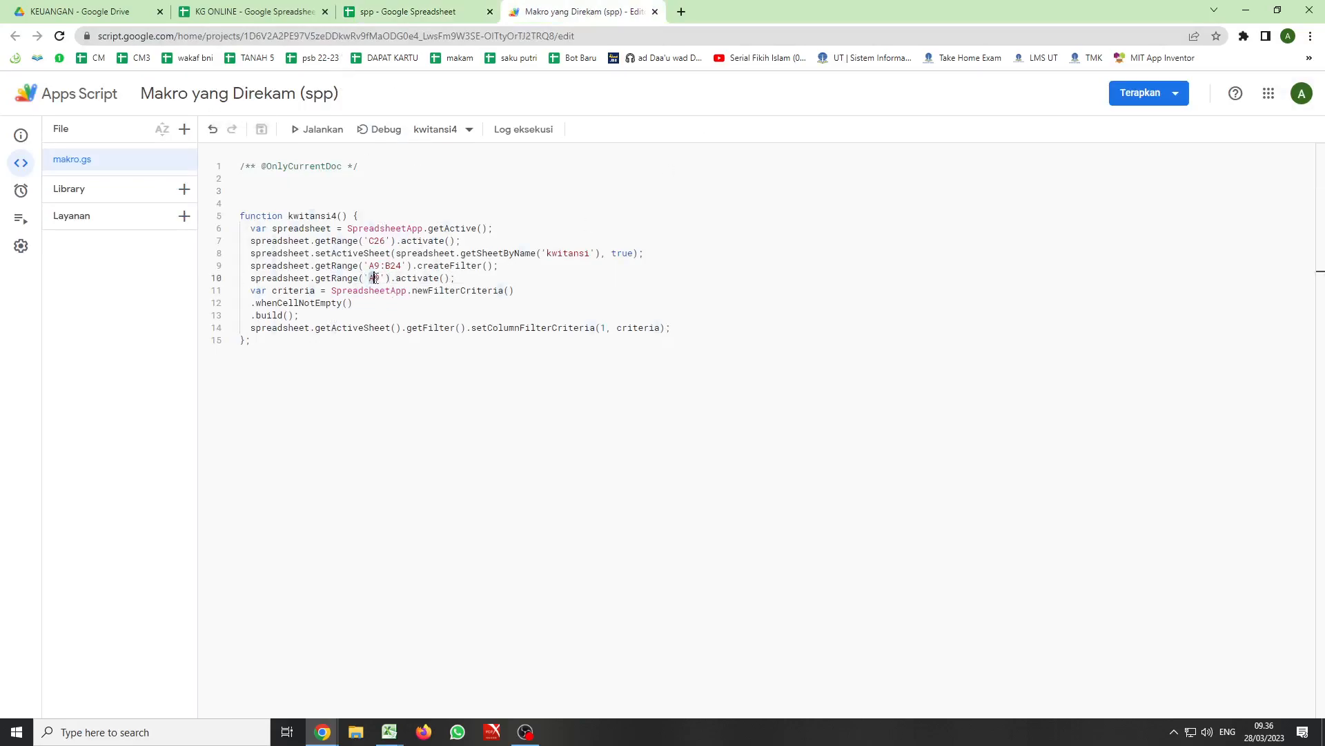
{"action": "key", "text": "BackSpace"}
{"action": "type", "text": "b"}
{"action": "left_click", "coordinate": [429, 355]}
{"action": "key", "text": "ctrl+s"}
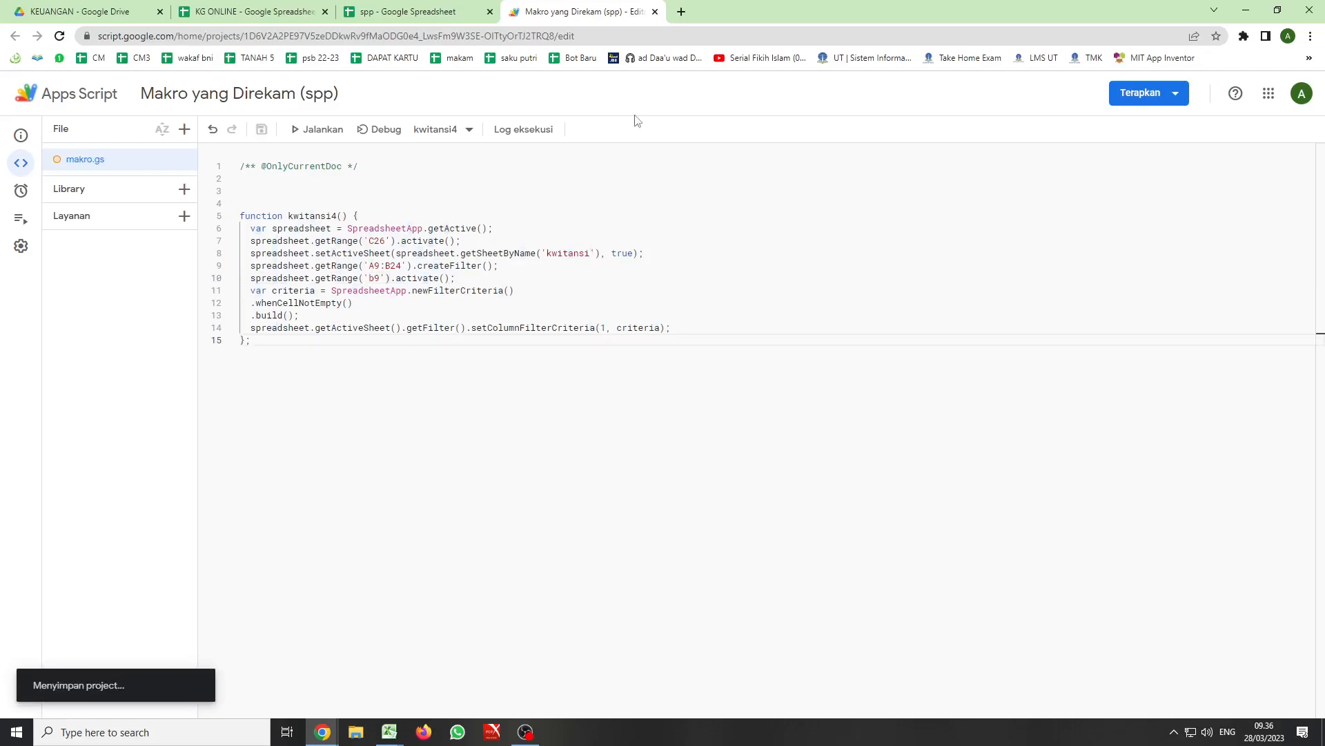
- Return to the spp spreadsheet's transaksi sheet and run the kwitansi button with the edited script
{"action": "left_click", "coordinate": [412, 14]}
{"action": "left_click", "coordinate": [200, 704]}
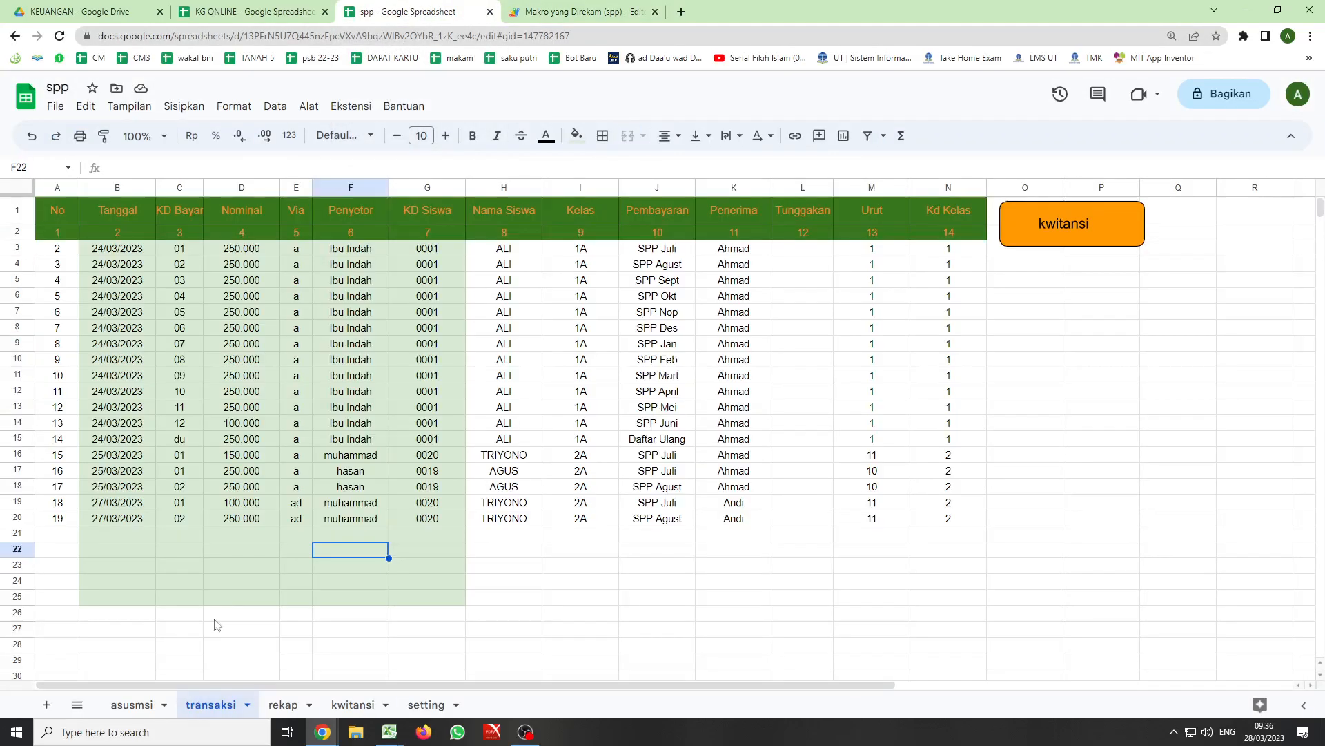
{"action": "left_click", "coordinate": [1064, 227]}
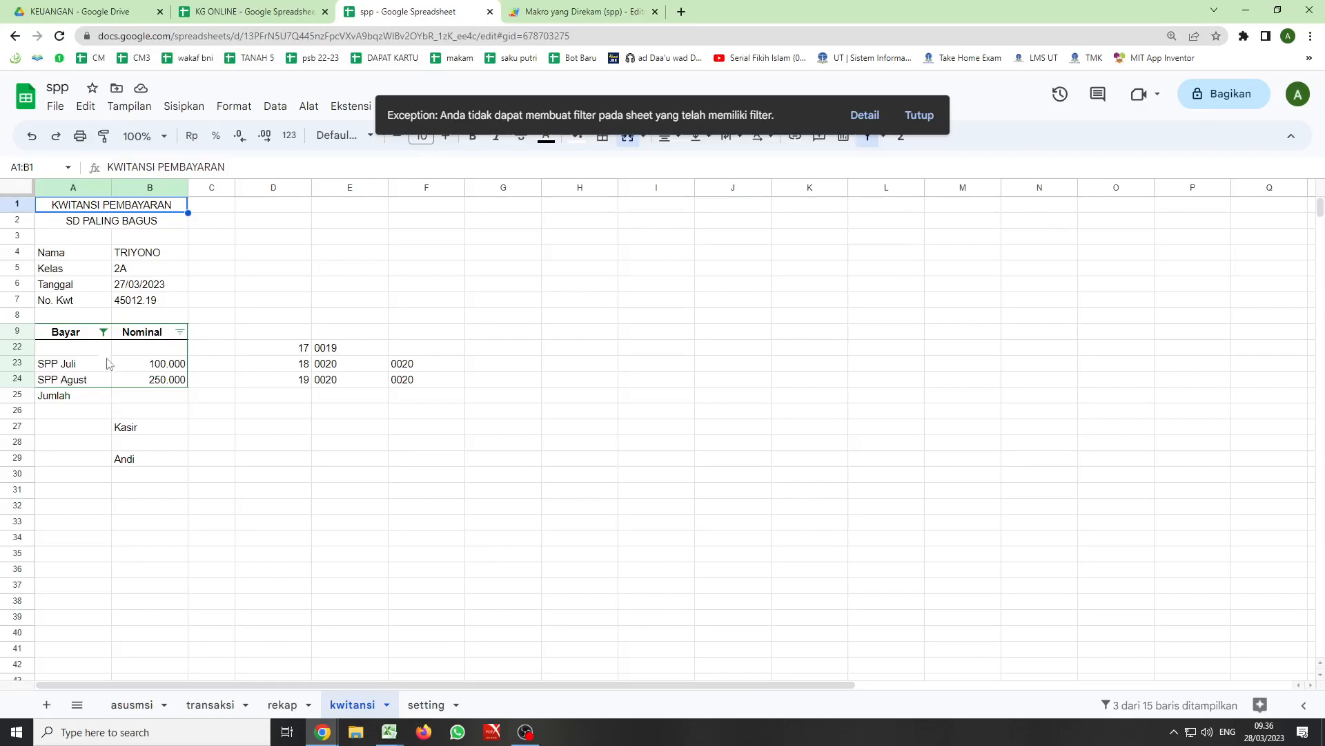
- Set the Bayar column's filter condition on the kwitansi sheet to Tidak ada
{"action": "left_click", "coordinate": [103, 332]}
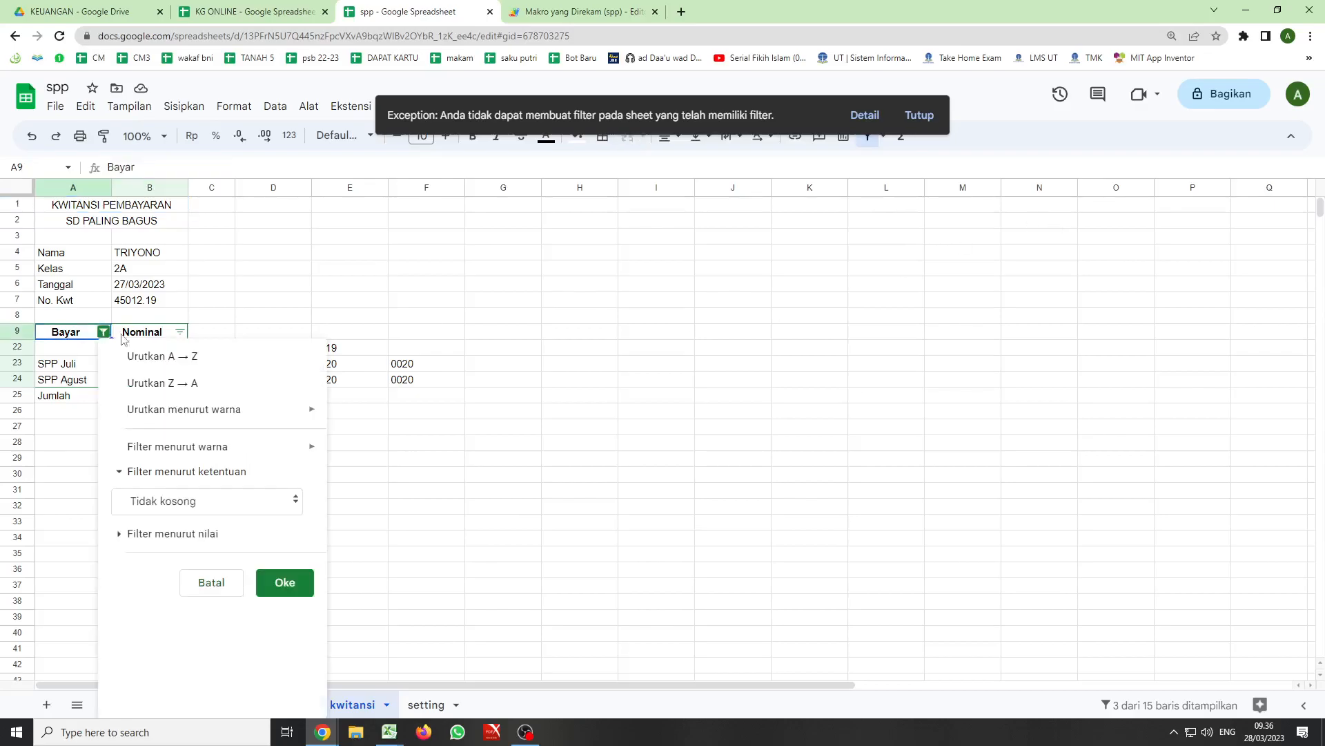
{"action": "left_click", "coordinate": [140, 473]}
{"action": "left_click", "coordinate": [140, 473]}
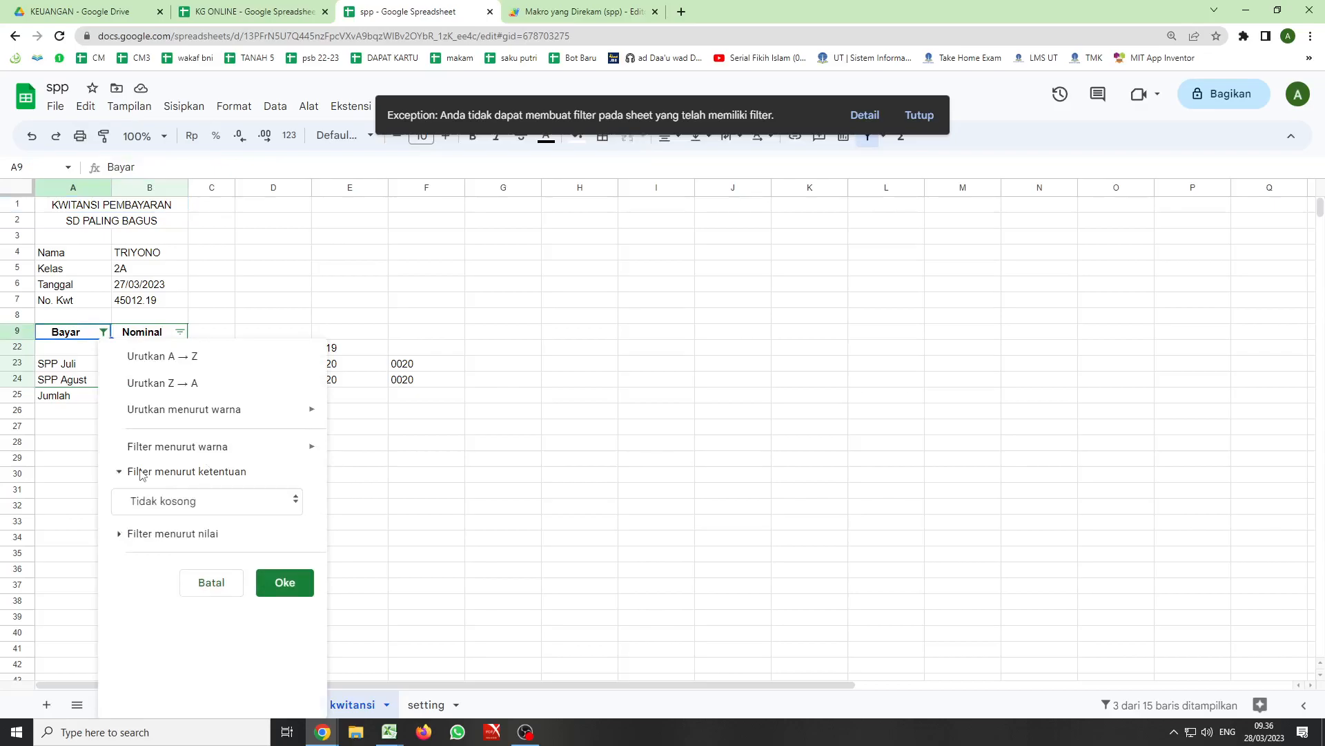
{"action": "left_click", "coordinate": [297, 503]}
{"action": "left_click", "coordinate": [173, 442]}
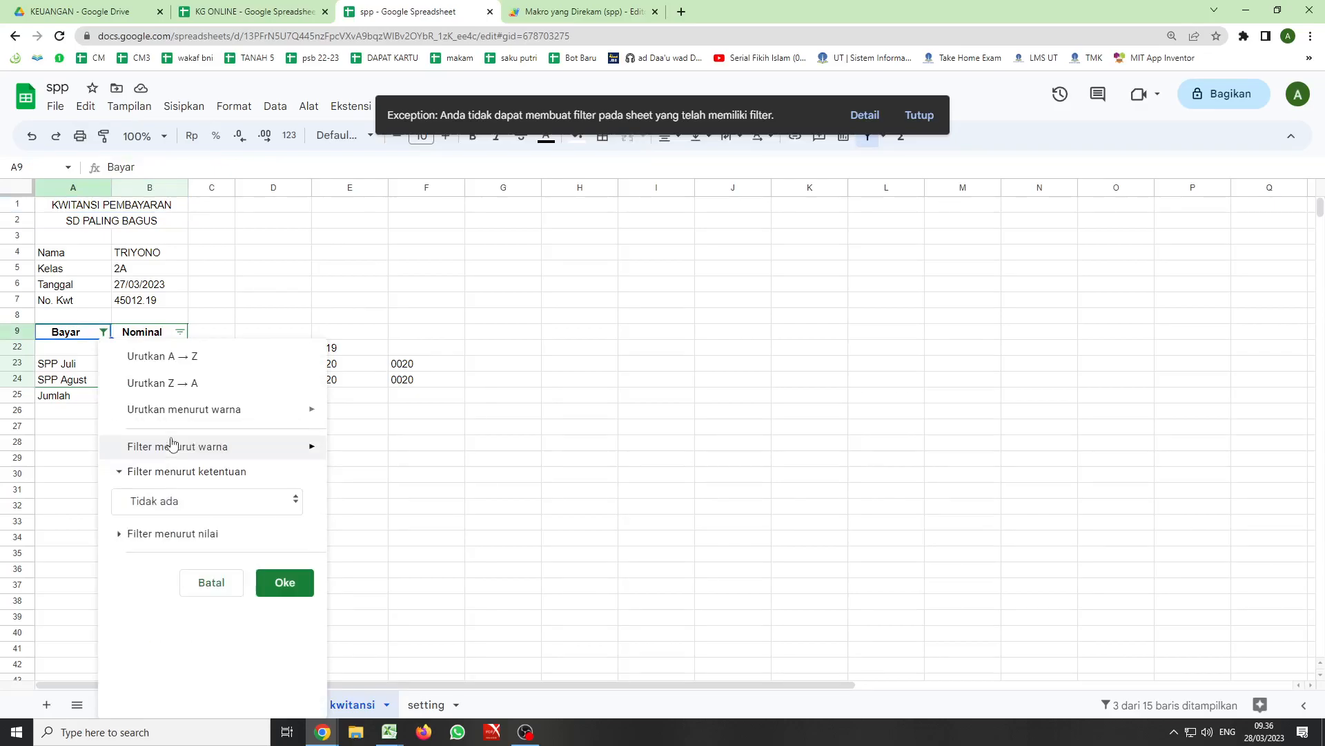
{"action": "left_click", "coordinate": [283, 582]}
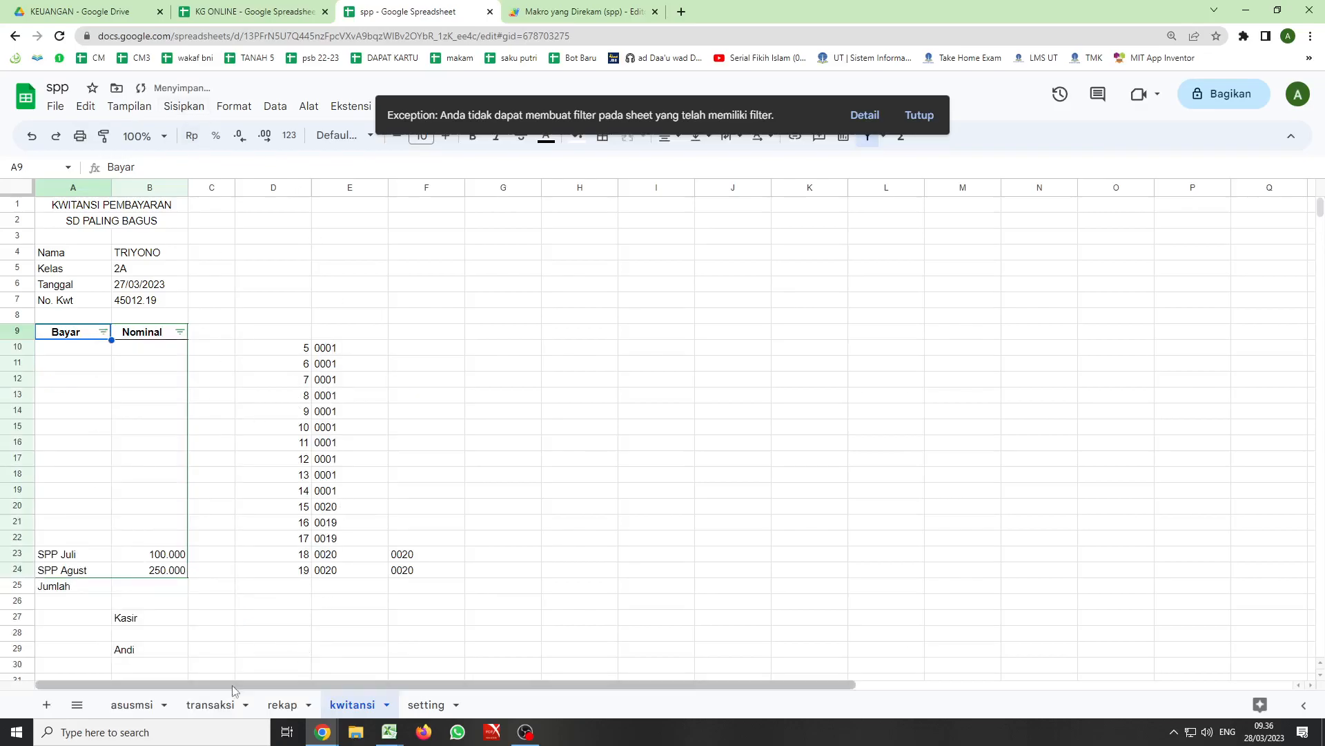
- Dismiss the old exception message on the transaksi sheet, run the kwitansi button again and close the resulting message
{"action": "left_click", "coordinate": [210, 705]}
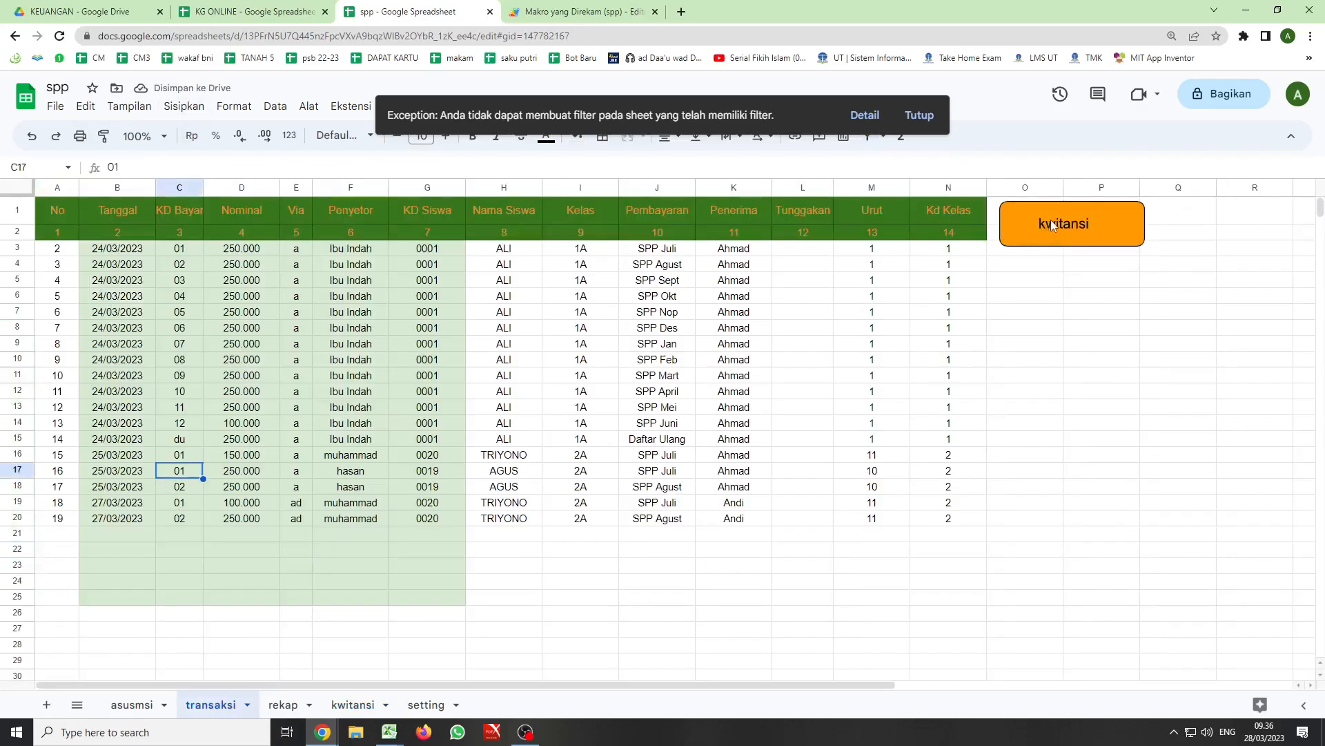
{"action": "left_click", "coordinate": [919, 115]}
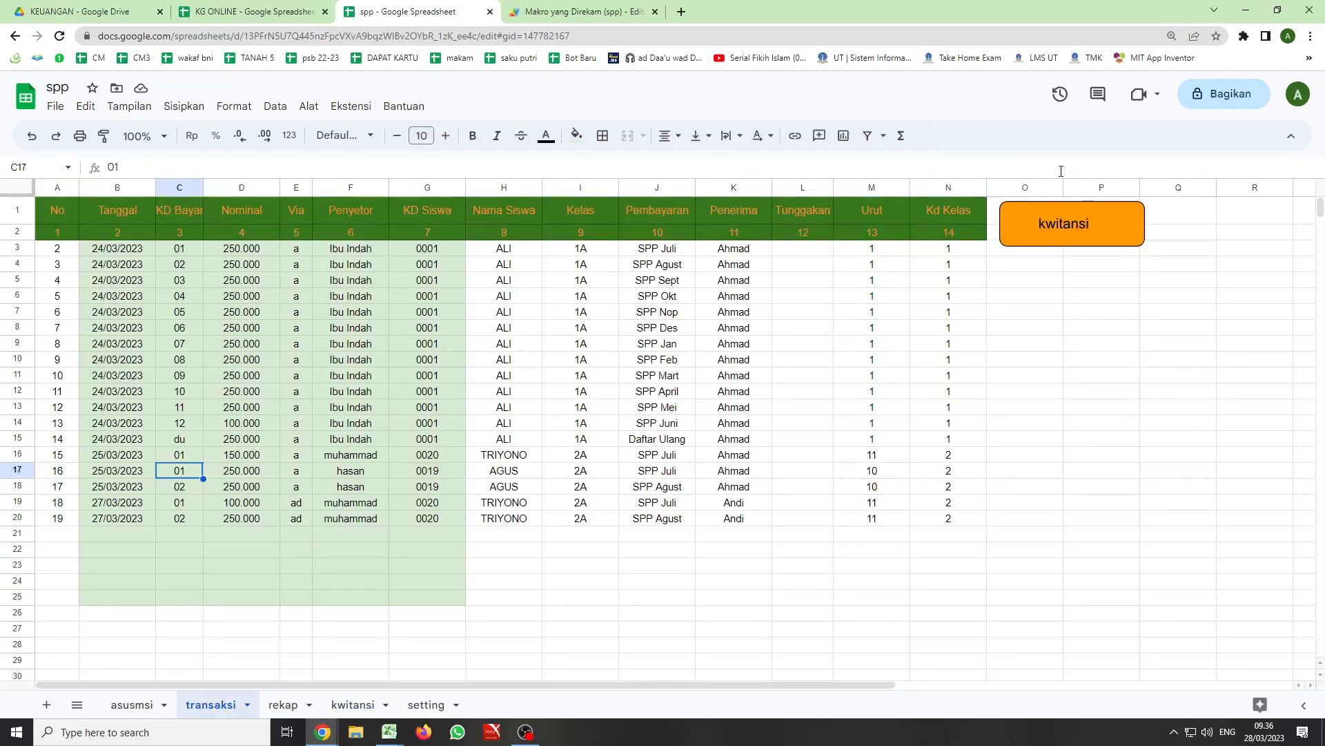
{"action": "left_click", "coordinate": [1064, 225]}
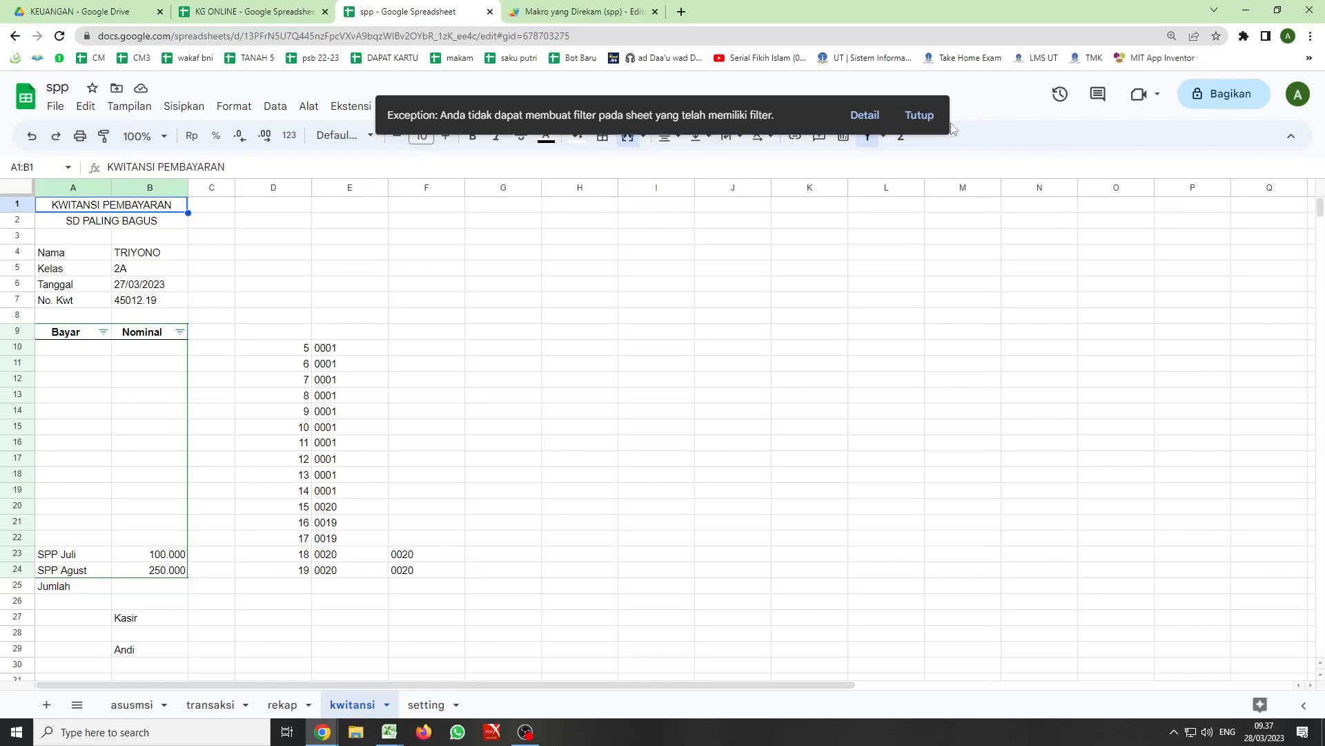
{"action": "left_click", "coordinate": [915, 121]}
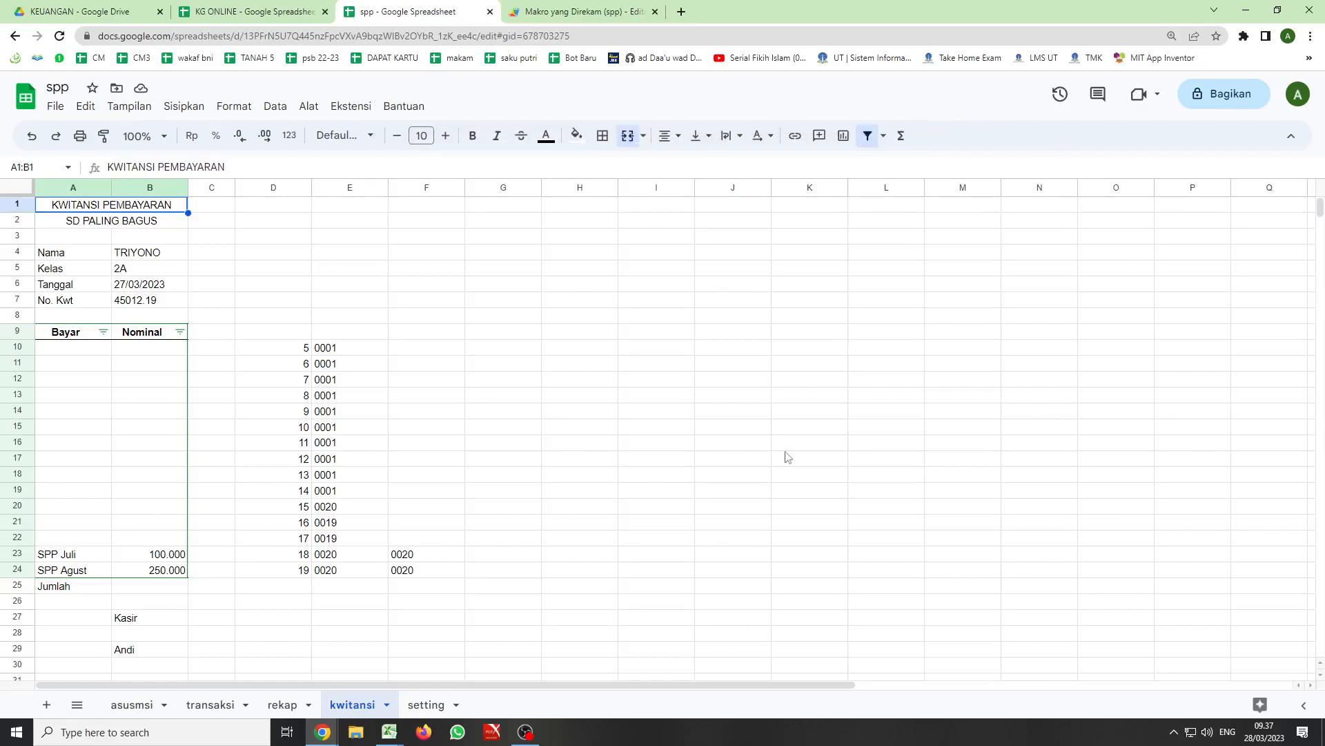
{"action": "left_click", "coordinate": [526, 731]}
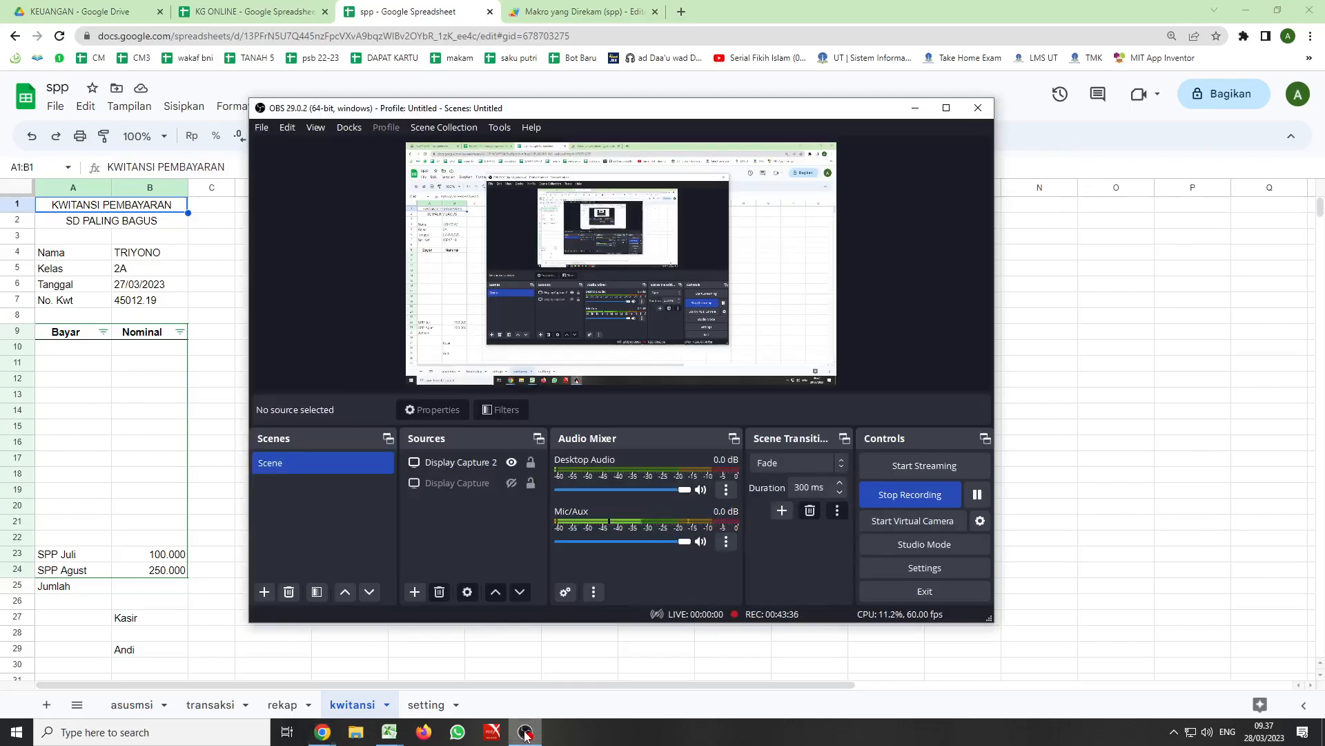
{"action": "left_click", "coordinate": [975, 495]}
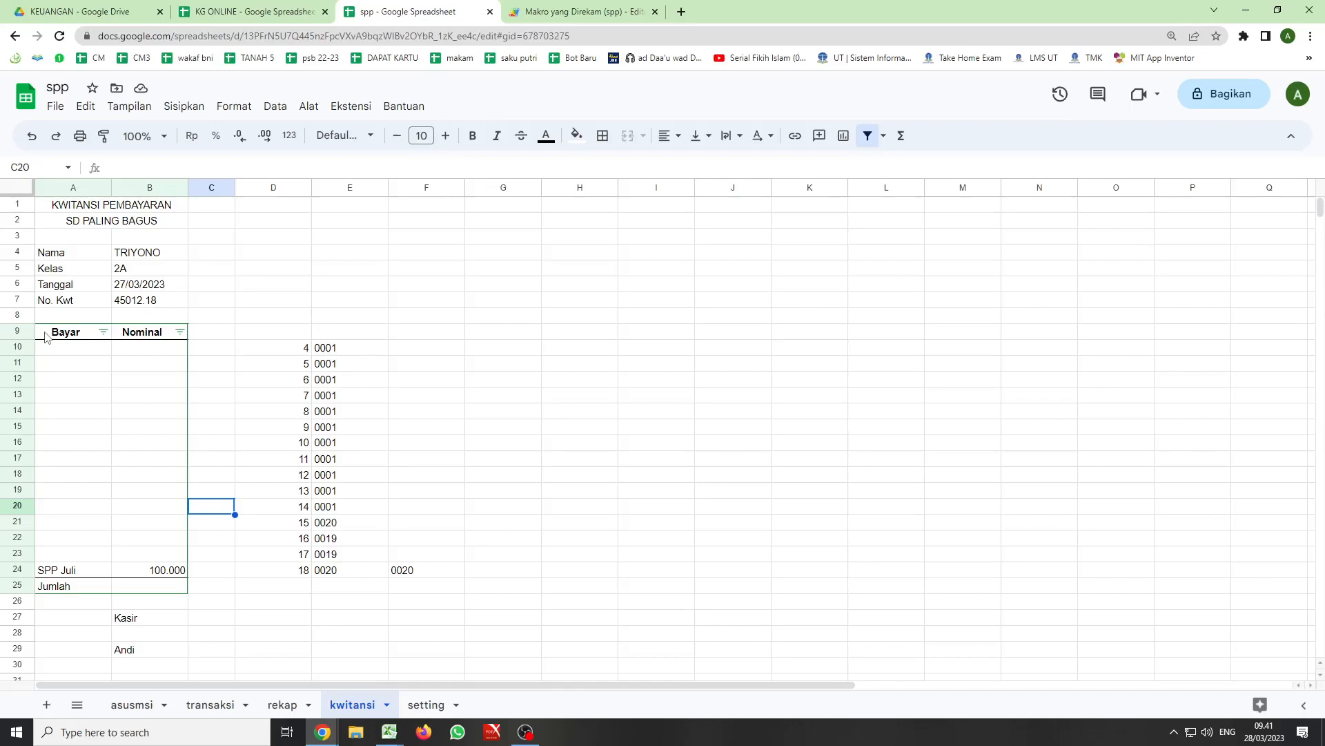
- Remove the filter from the Bayar and Nominal table on the kwitansi sheet
{"action": "left_click_drag", "start_coordinate": [53, 337], "coordinate": [138, 338]}
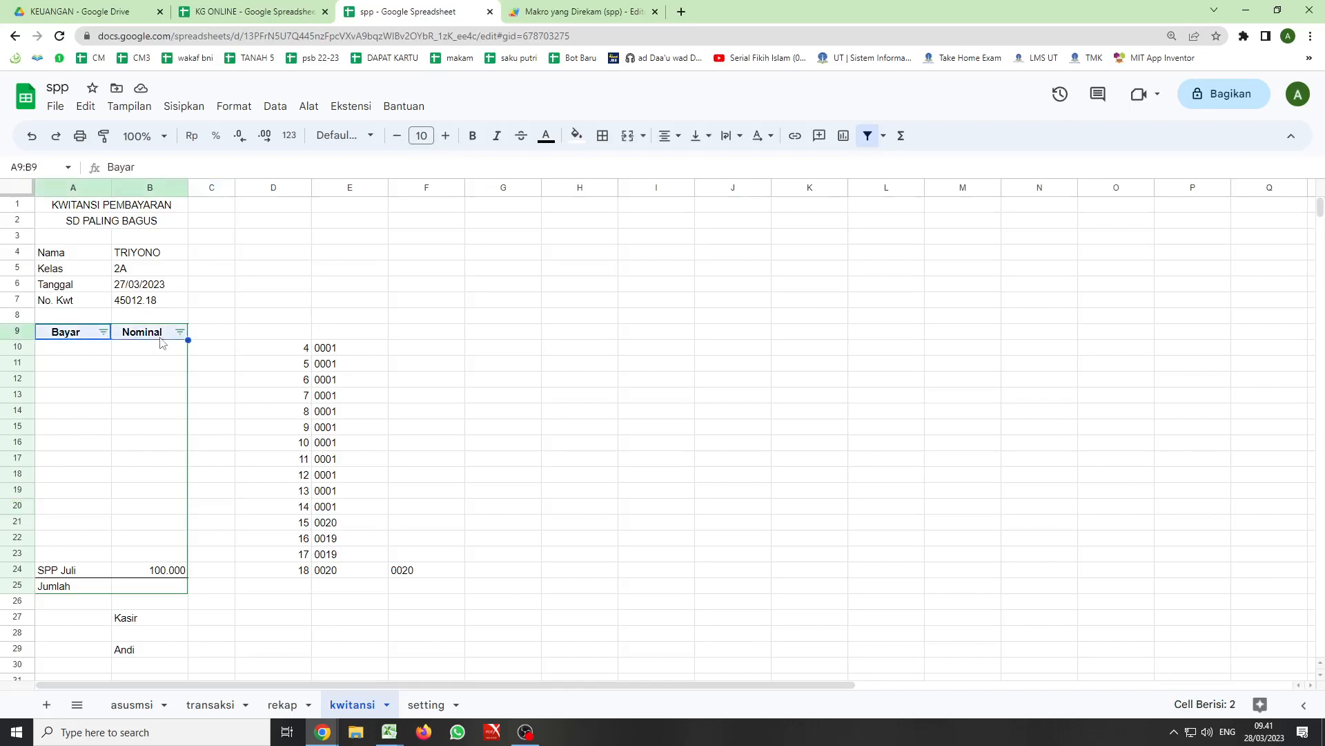
{"action": "left_click", "coordinate": [866, 137]}
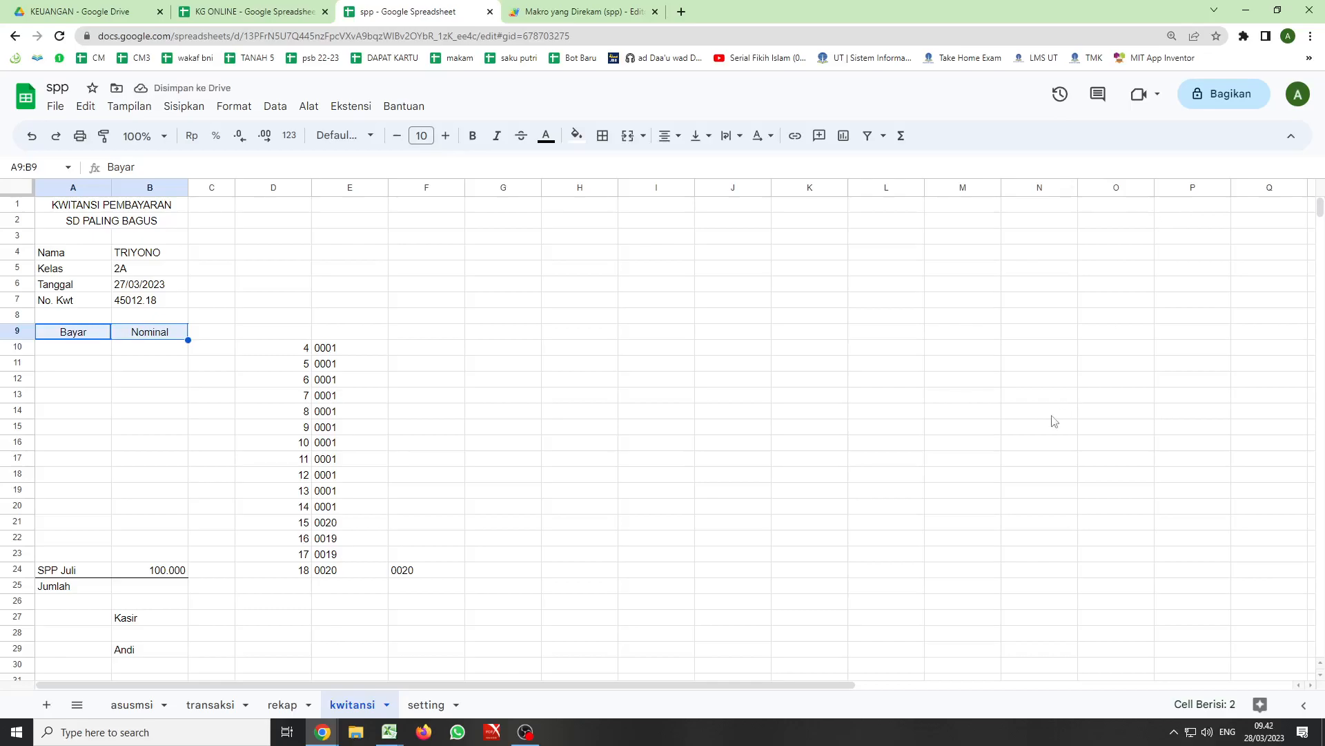
- Make the formula in A23 return "-" instead of an empty text when F23 is blank, and fill it up to A10
{"action": "left_click", "coordinate": [53, 556]}
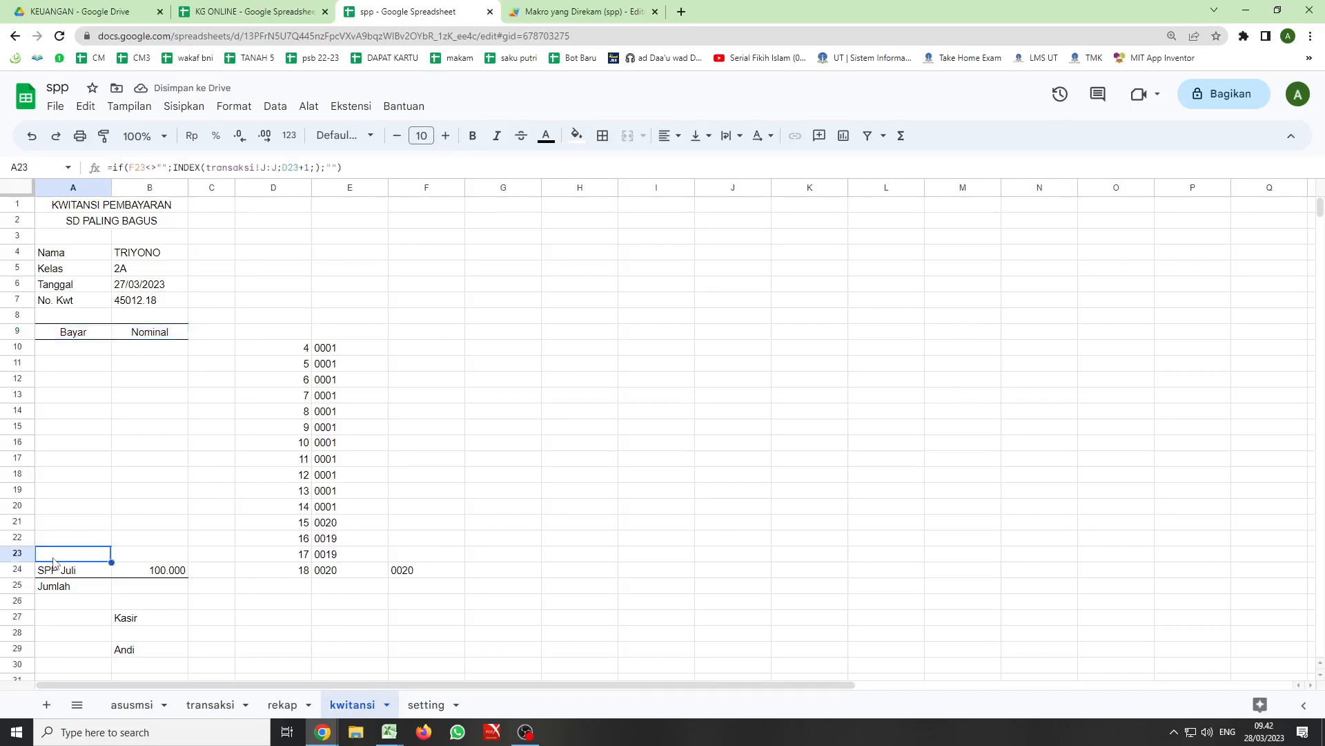
{"action": "left_click", "coordinate": [333, 166]}
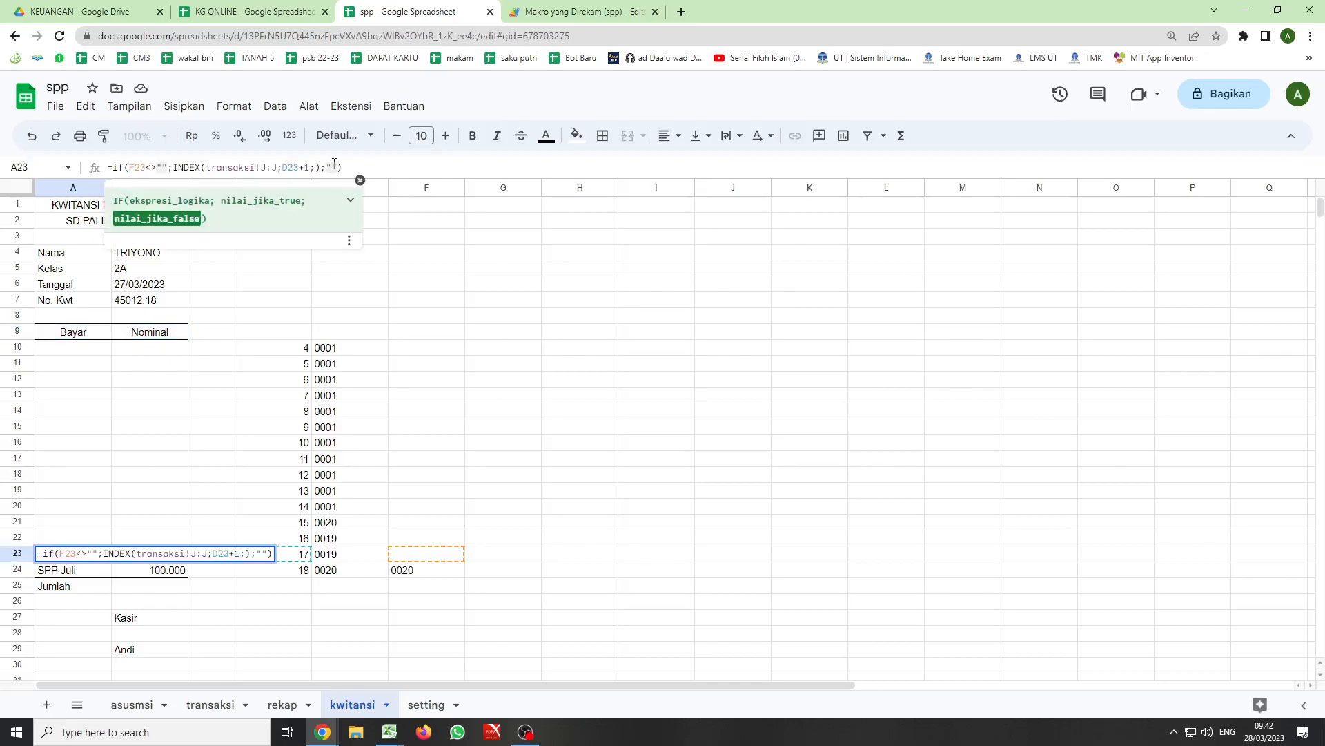
{"action": "type", "text": "-"}
{"action": "key", "text": "Return"}
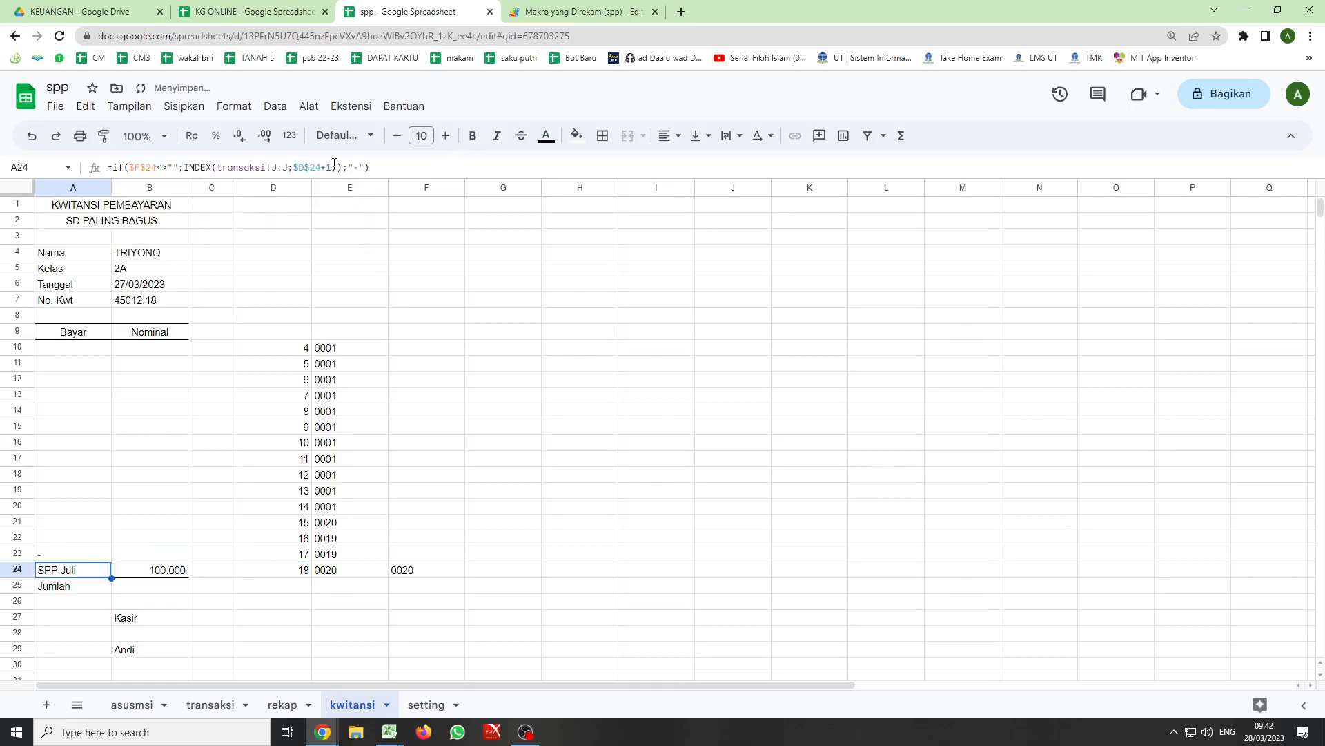
{"action": "left_click", "coordinate": [51, 557]}
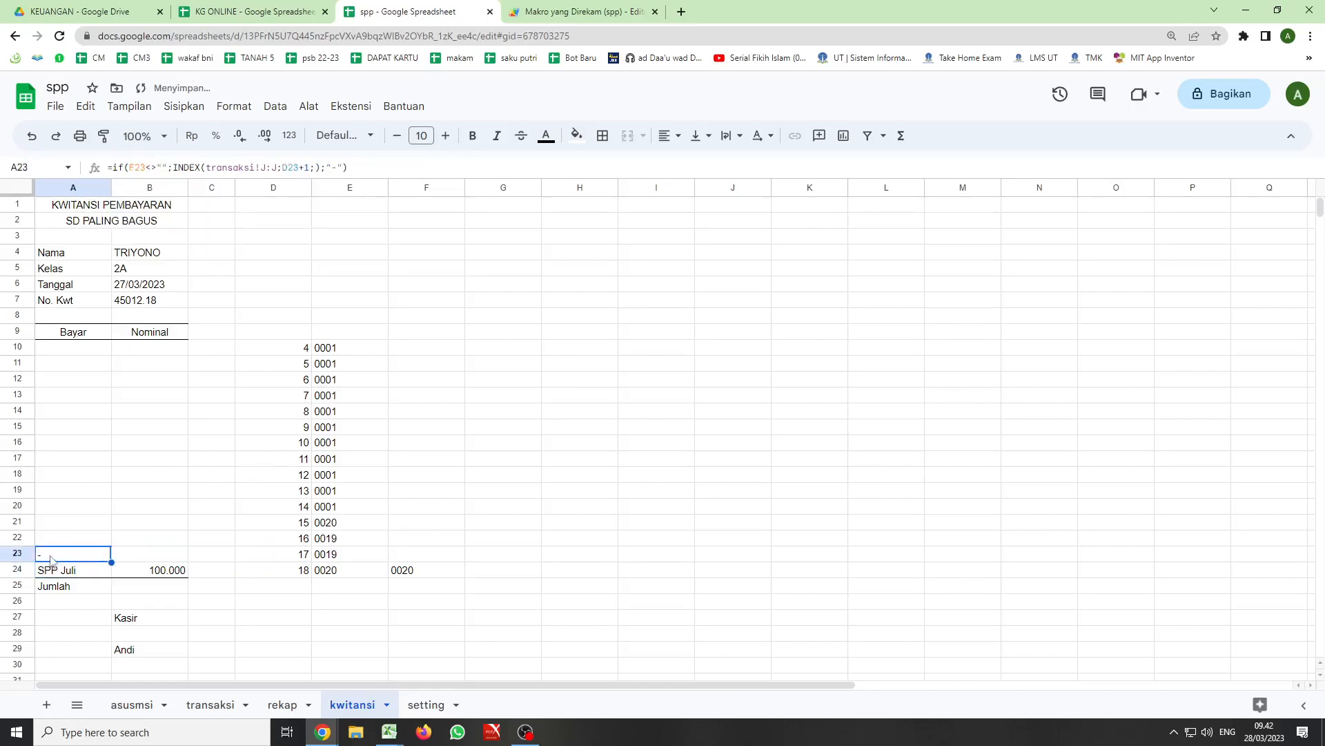
{"action": "left_click_drag", "start_coordinate": [111, 563], "coordinate": [113, 355]}
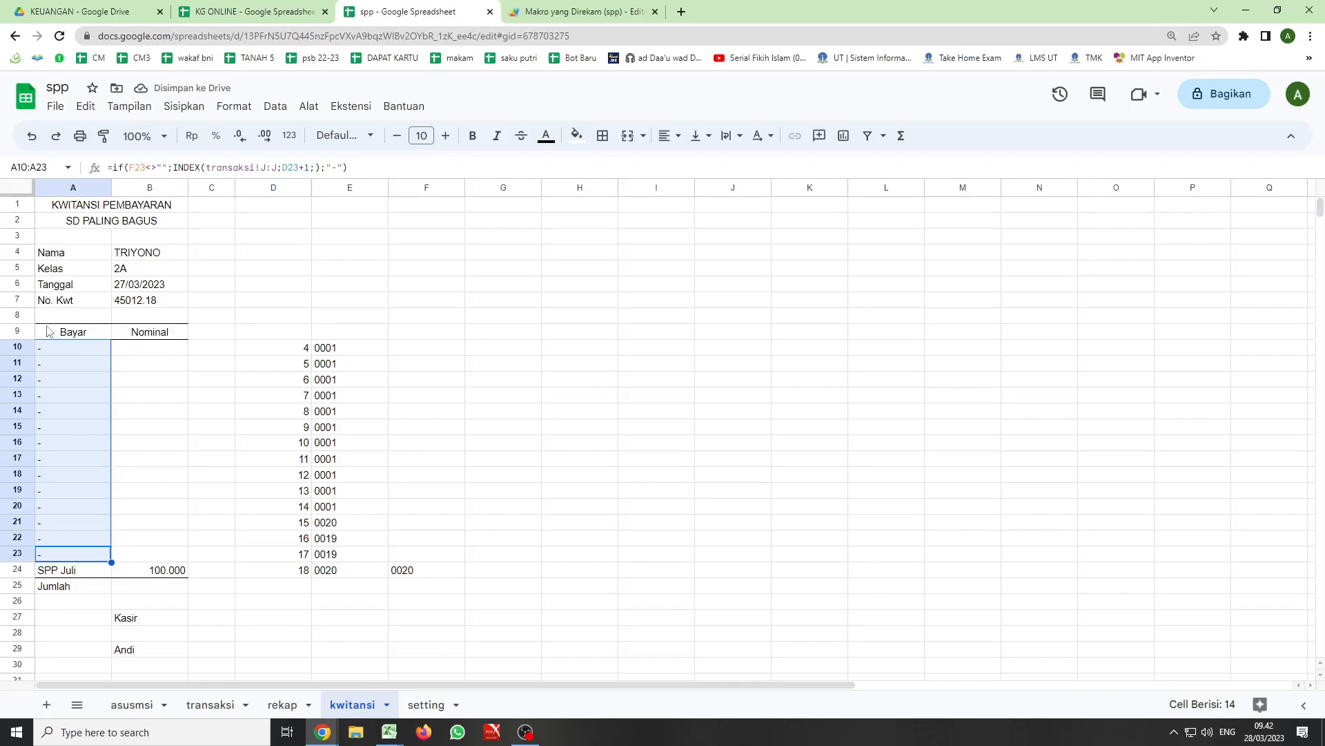
- Create a filter on the Bayar and Nominal headers in A9:B9 of the receipt
{"action": "left_click", "coordinate": [88, 332]}
{"action": "left_click_drag", "start_coordinate": [89, 332], "coordinate": [147, 332]}
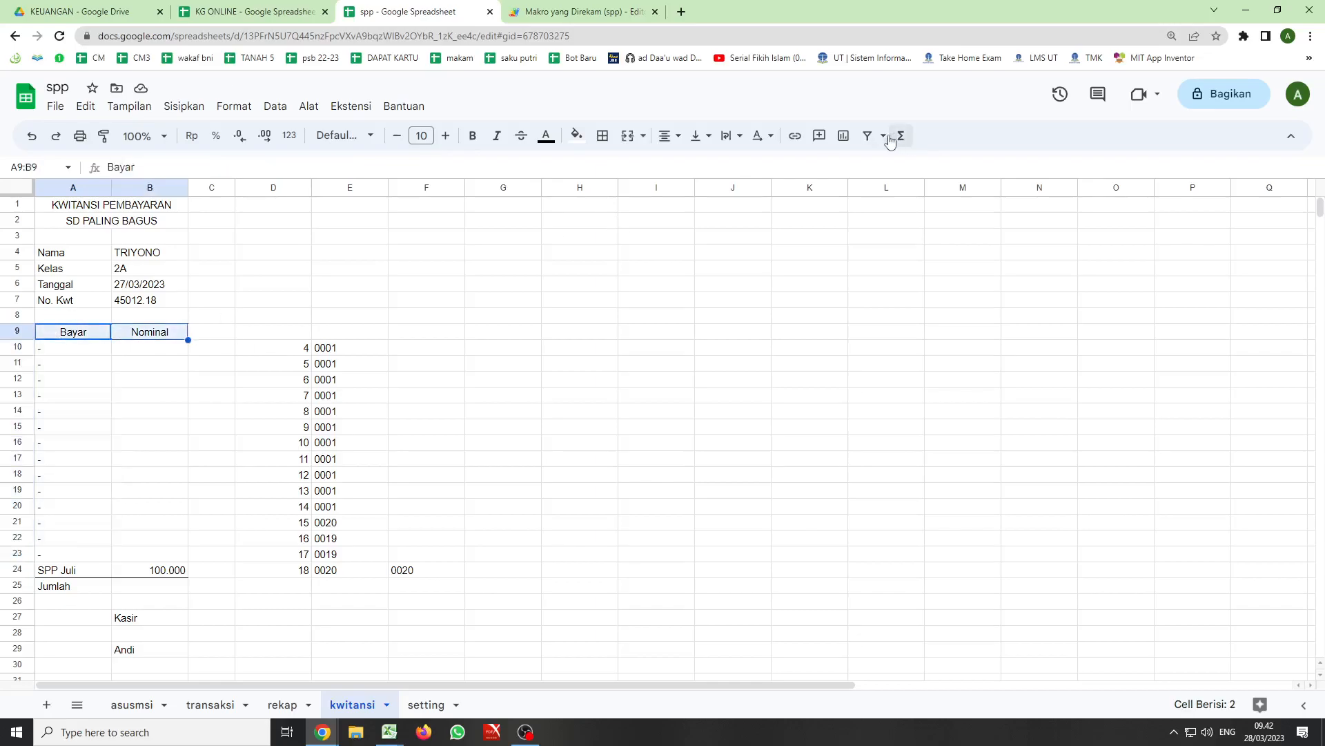
{"action": "left_click", "coordinate": [868, 140]}
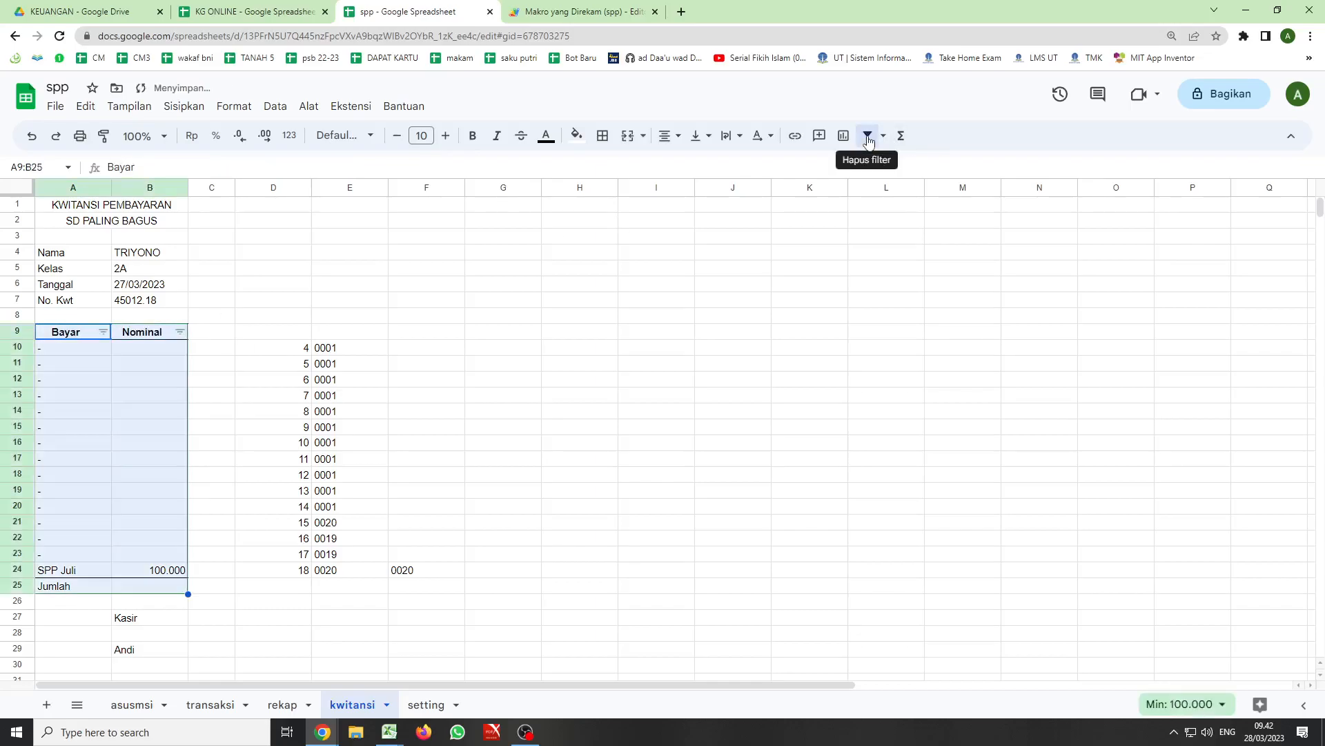
{"action": "left_click", "coordinate": [630, 349]}
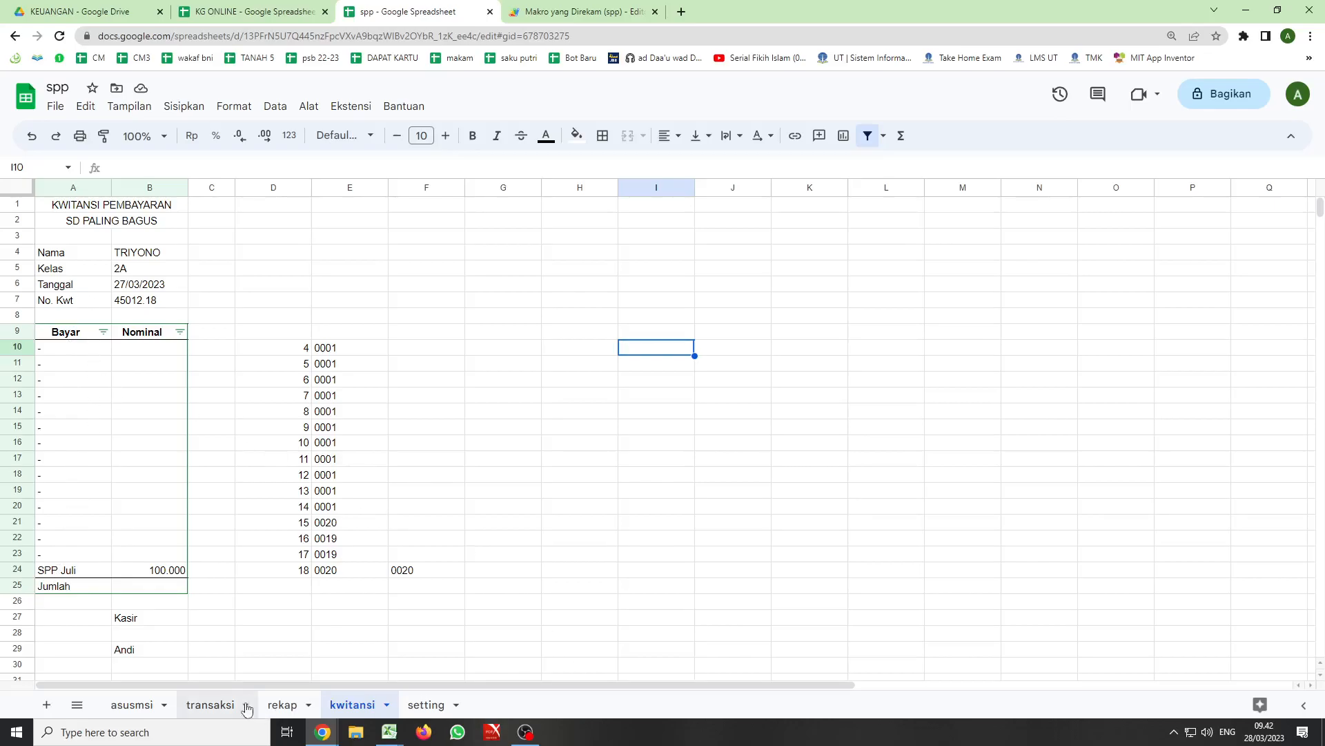
- Start recording a new macro from the transaksi sheet with absolute references and switch to the kwitansi sheet
{"action": "left_click", "coordinate": [198, 705]}
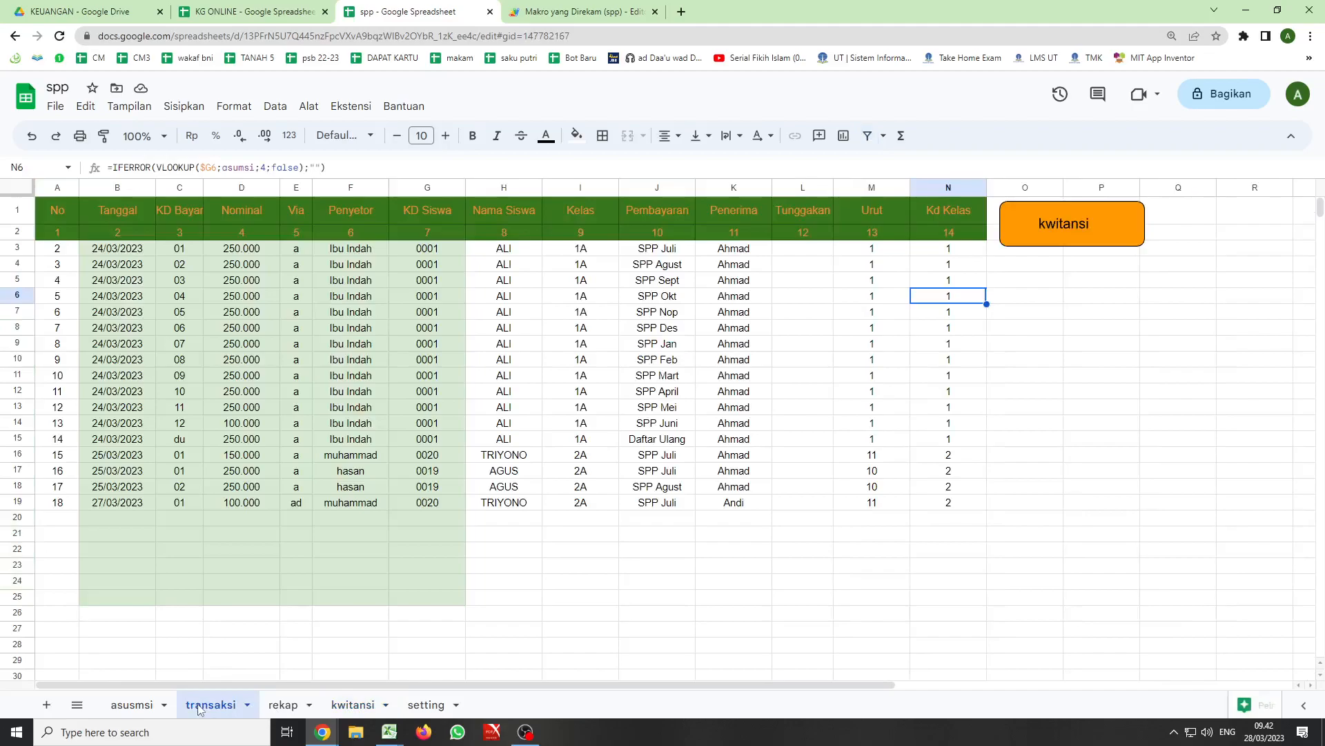
{"action": "left_click", "coordinate": [350, 108]}
{"action": "mouse_move", "coordinate": [365, 153]}
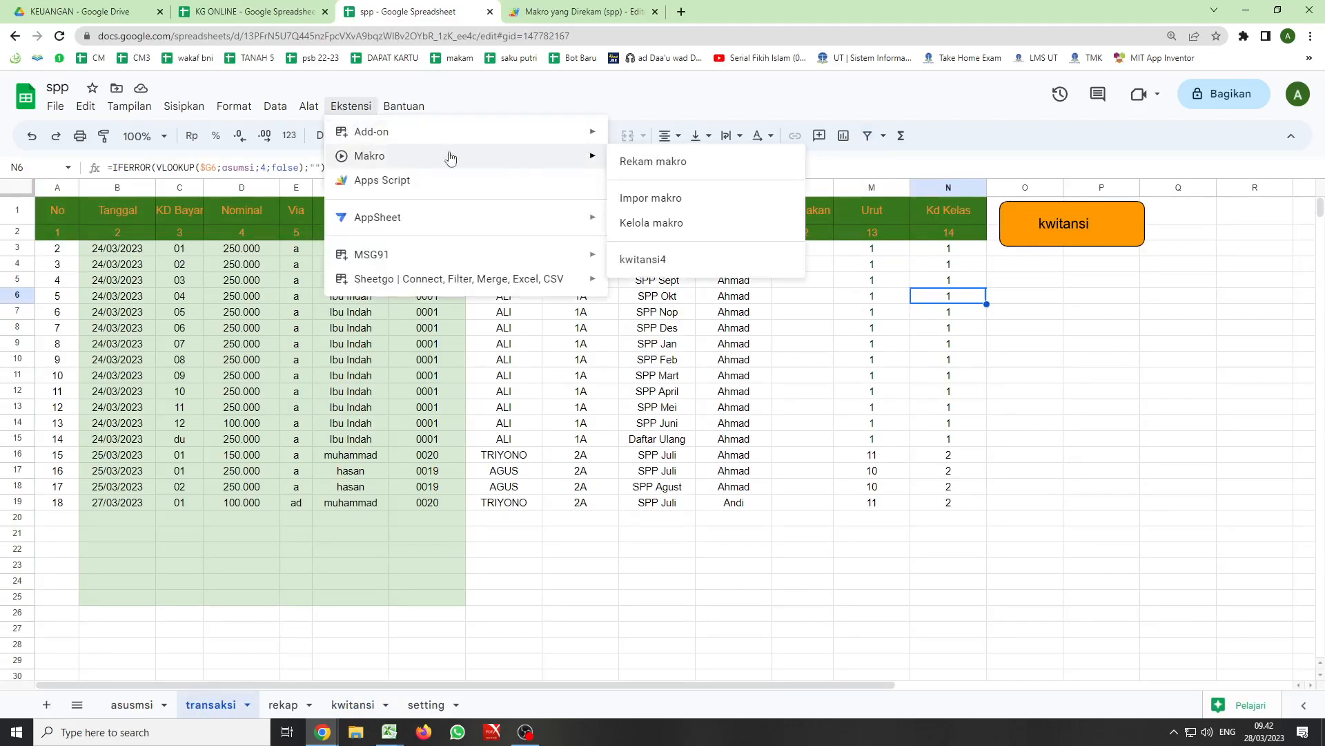
{"action": "left_click", "coordinate": [639, 159]}
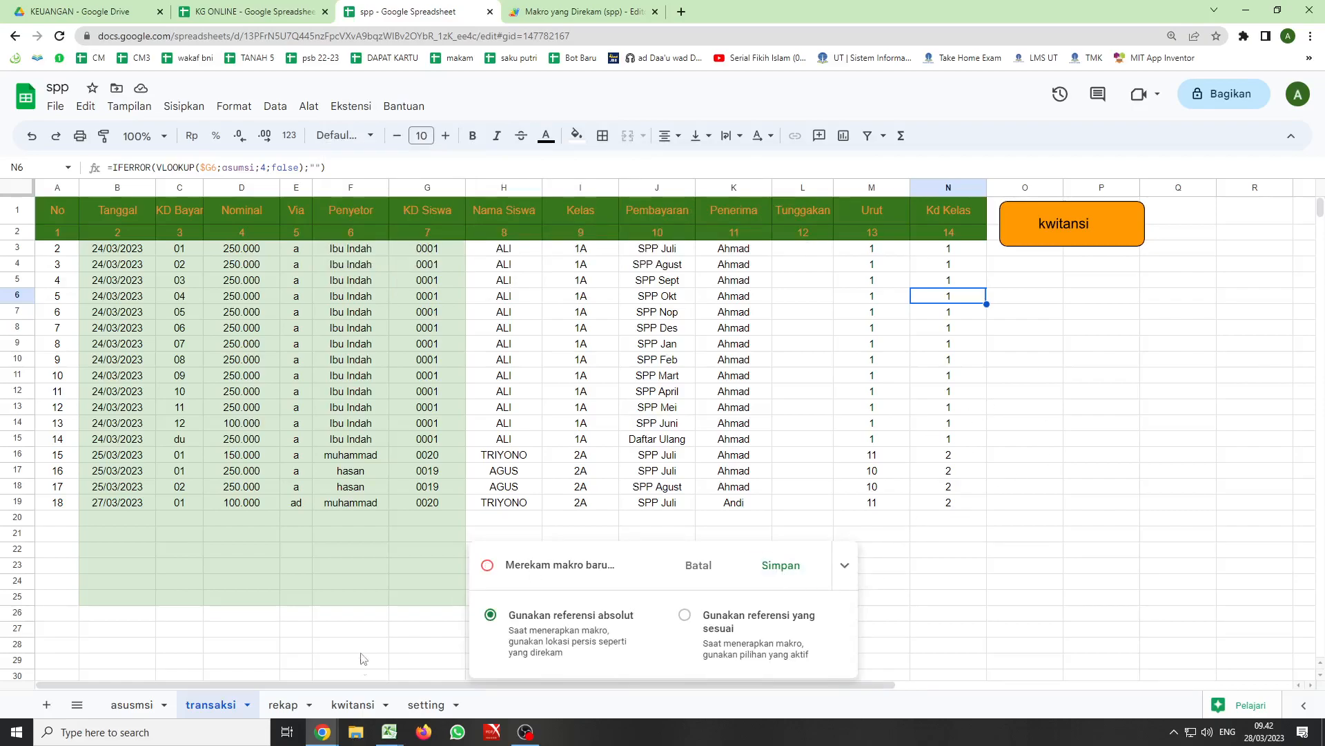
{"action": "left_click", "coordinate": [350, 705]}
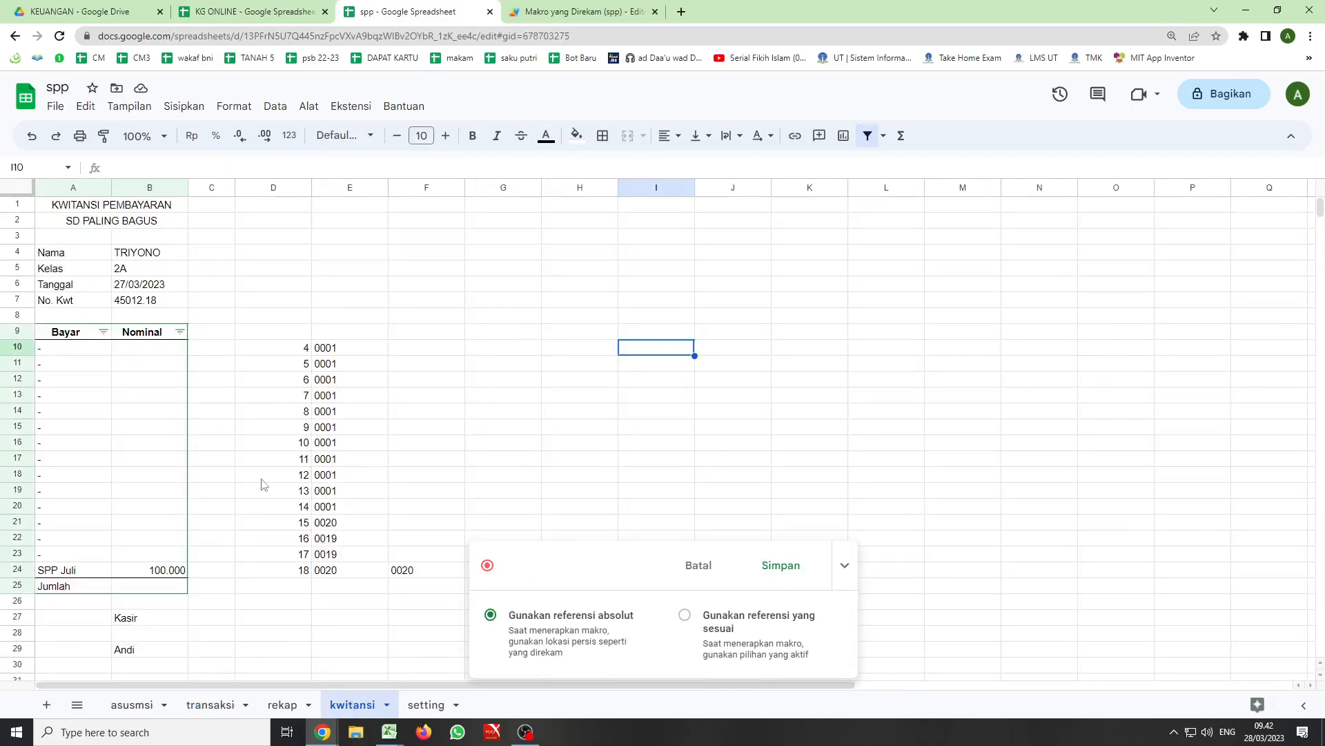
- Filter the Bayar column by the condition Teks tidak mengandung with the value "-" while the macro records
{"action": "left_click", "coordinate": [103, 332]}
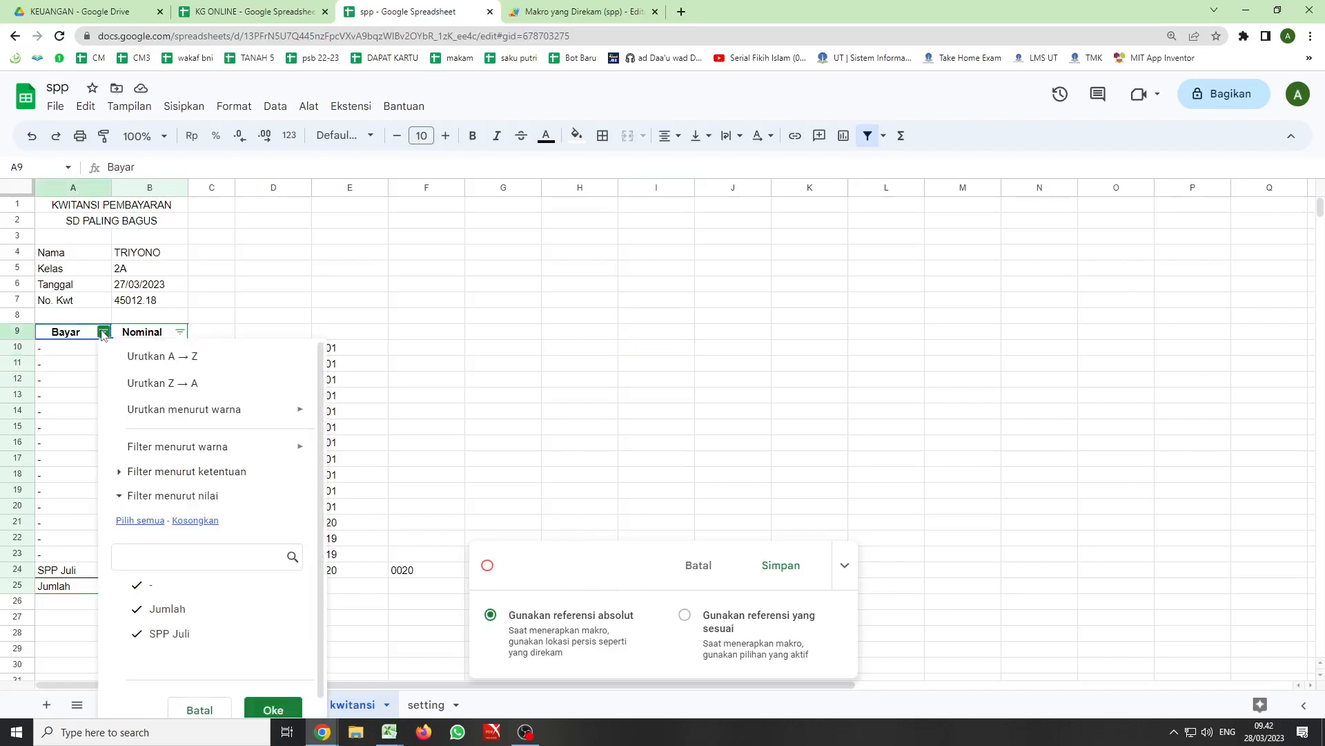
{"action": "left_click", "coordinate": [177, 472]}
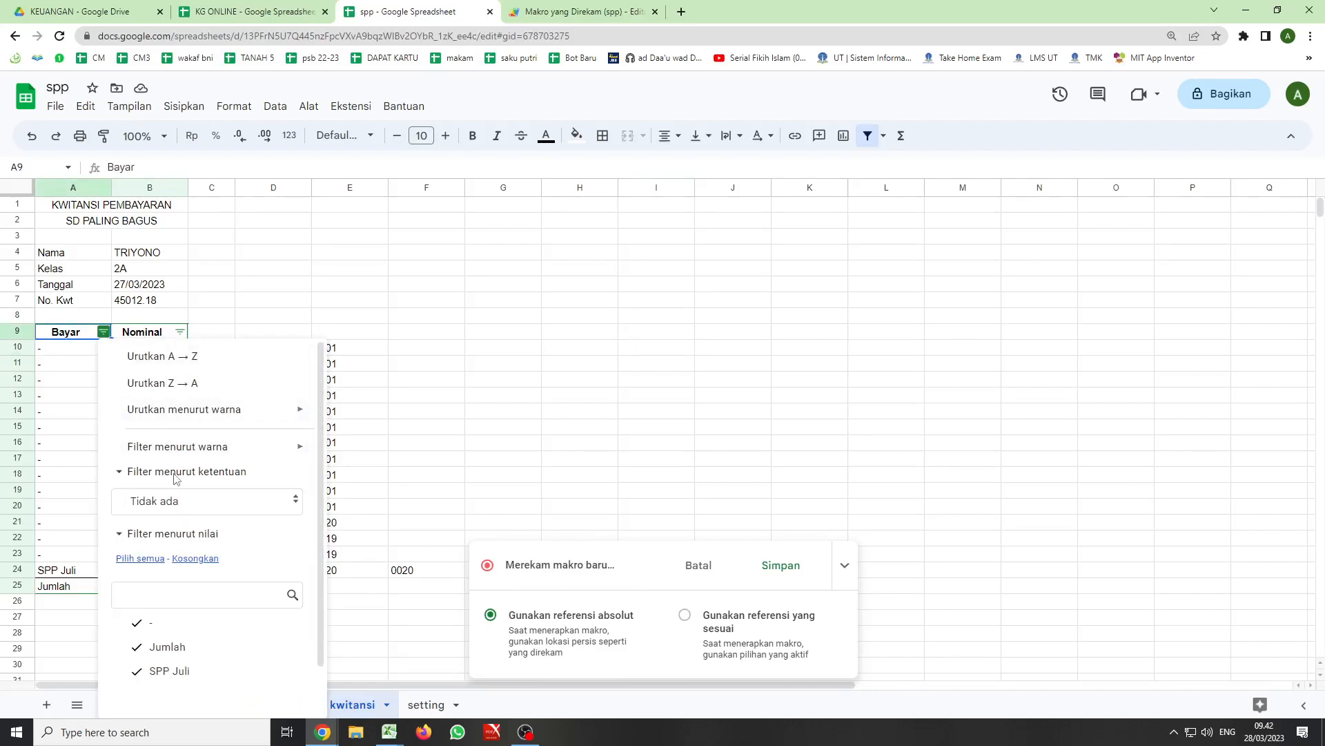
{"action": "left_click", "coordinate": [294, 505]}
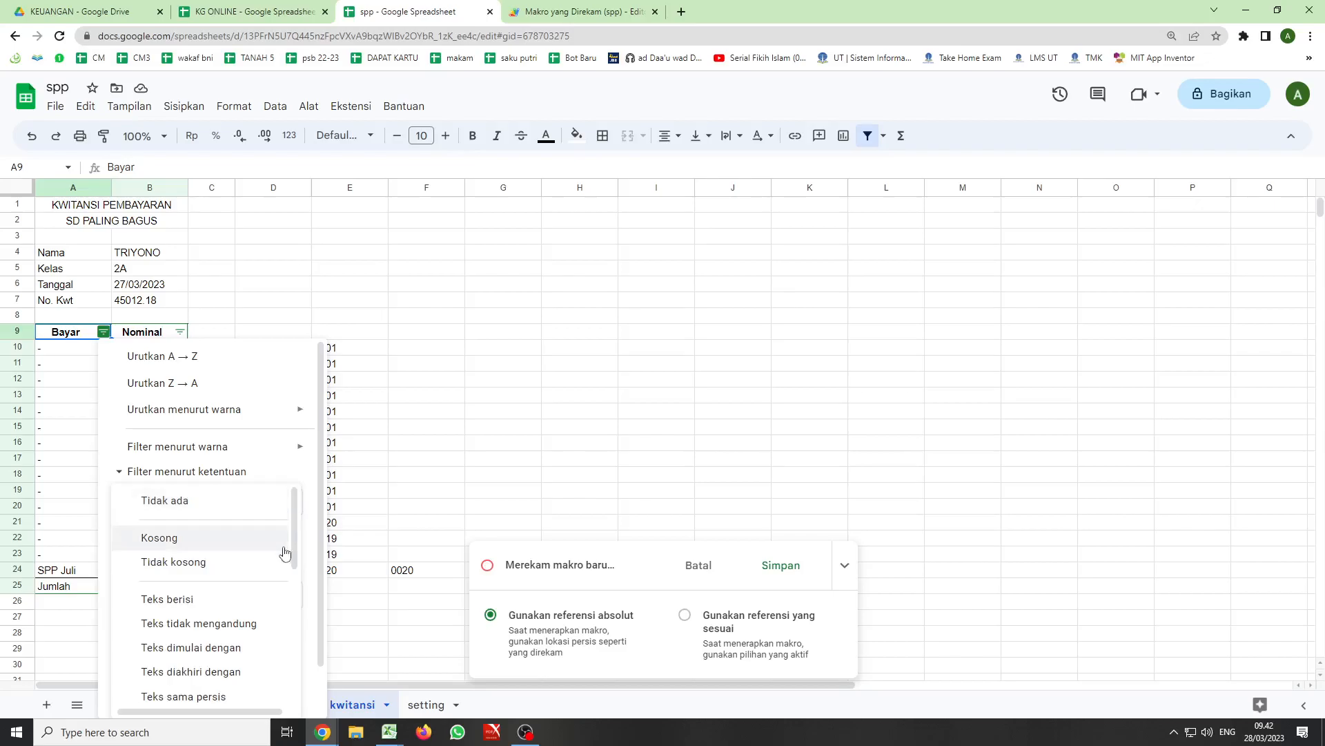
{"action": "left_click", "coordinate": [253, 623]}
{"action": "left_click", "coordinate": [157, 535]}
{"action": "type", "text": "-"}
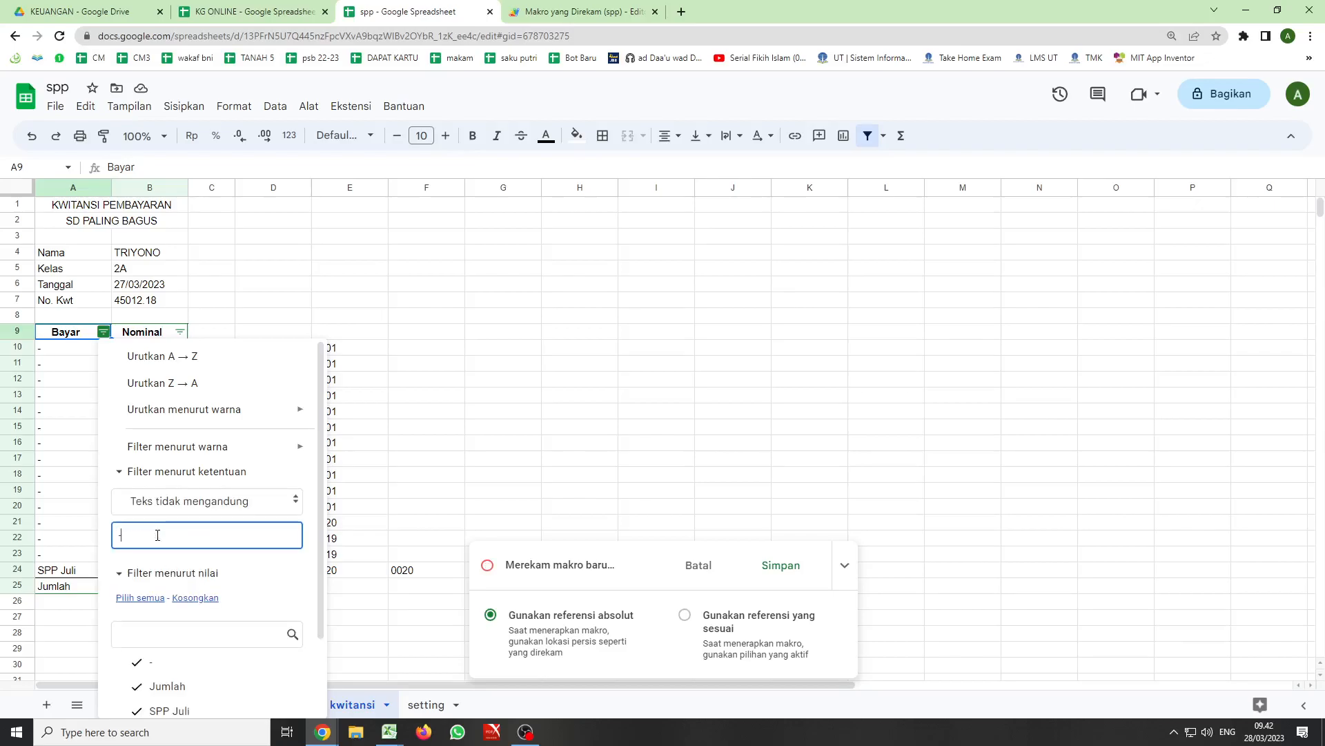
{"action": "scroll", "coordinate": [157, 535], "scroll_direction": "down", "scroll_amount": 2}
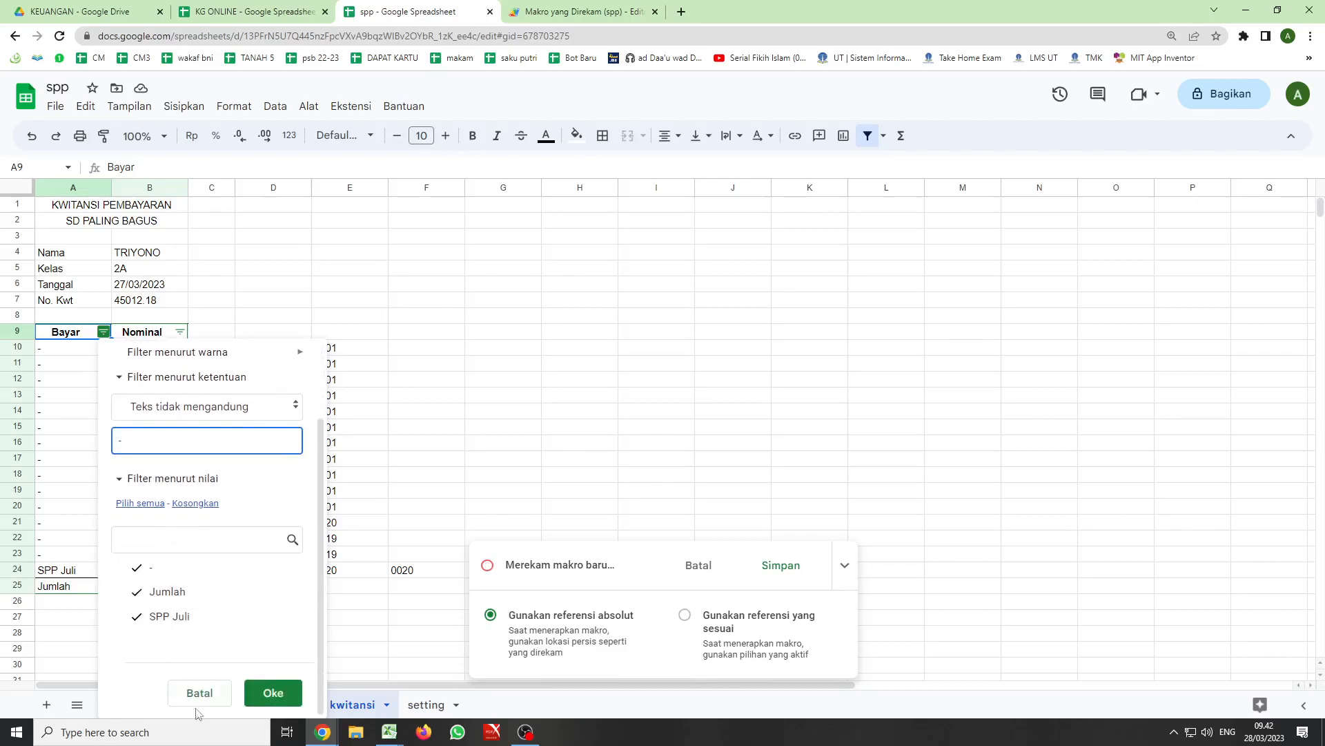
{"action": "left_click", "coordinate": [272, 693]}
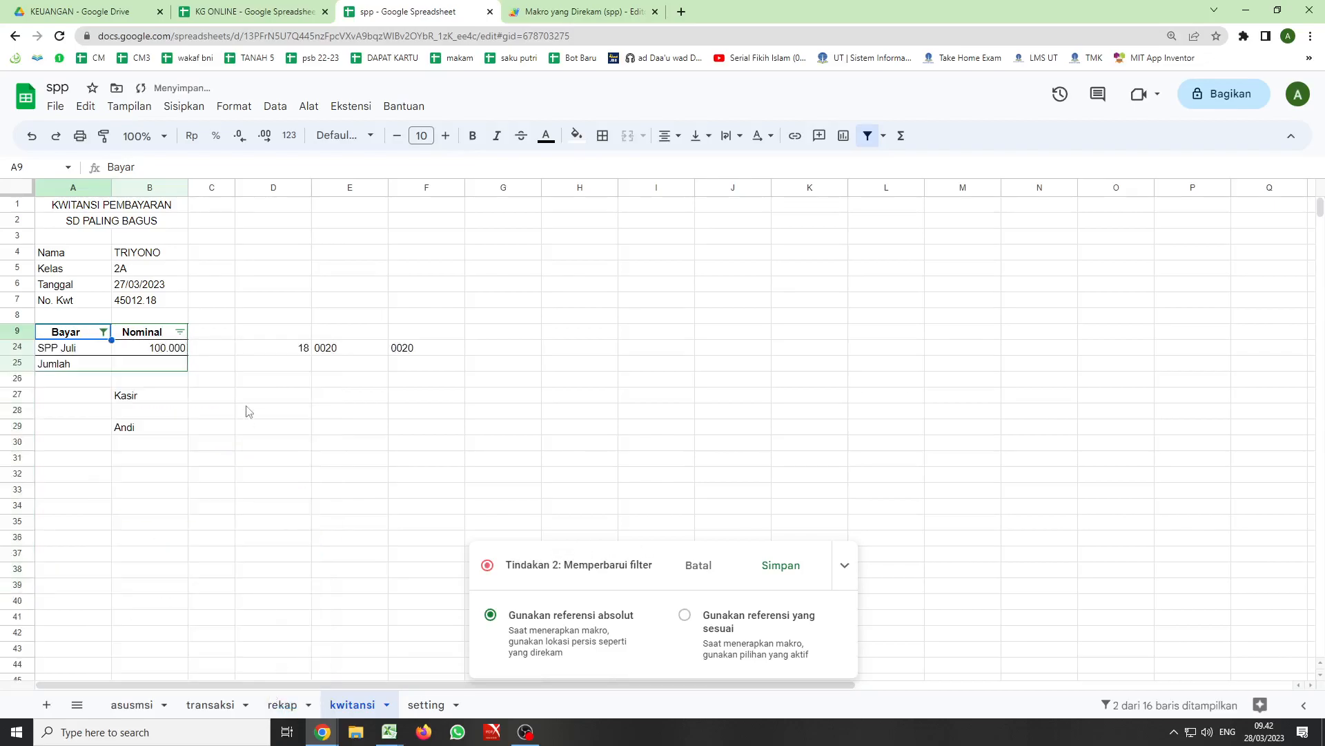
- Finish the recording and save the new macro under the name kwitansi6
{"action": "left_click", "coordinate": [776, 567]}
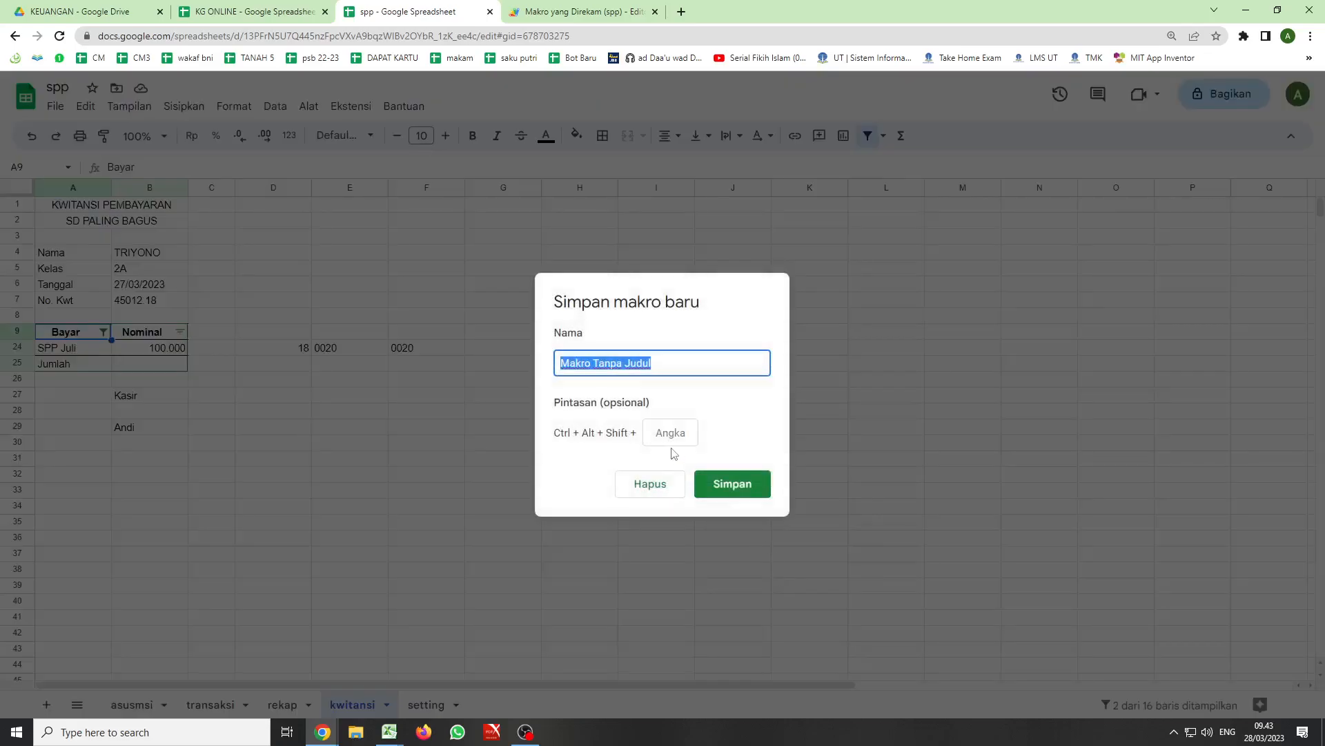
{"action": "type", "text": "kwitans"}
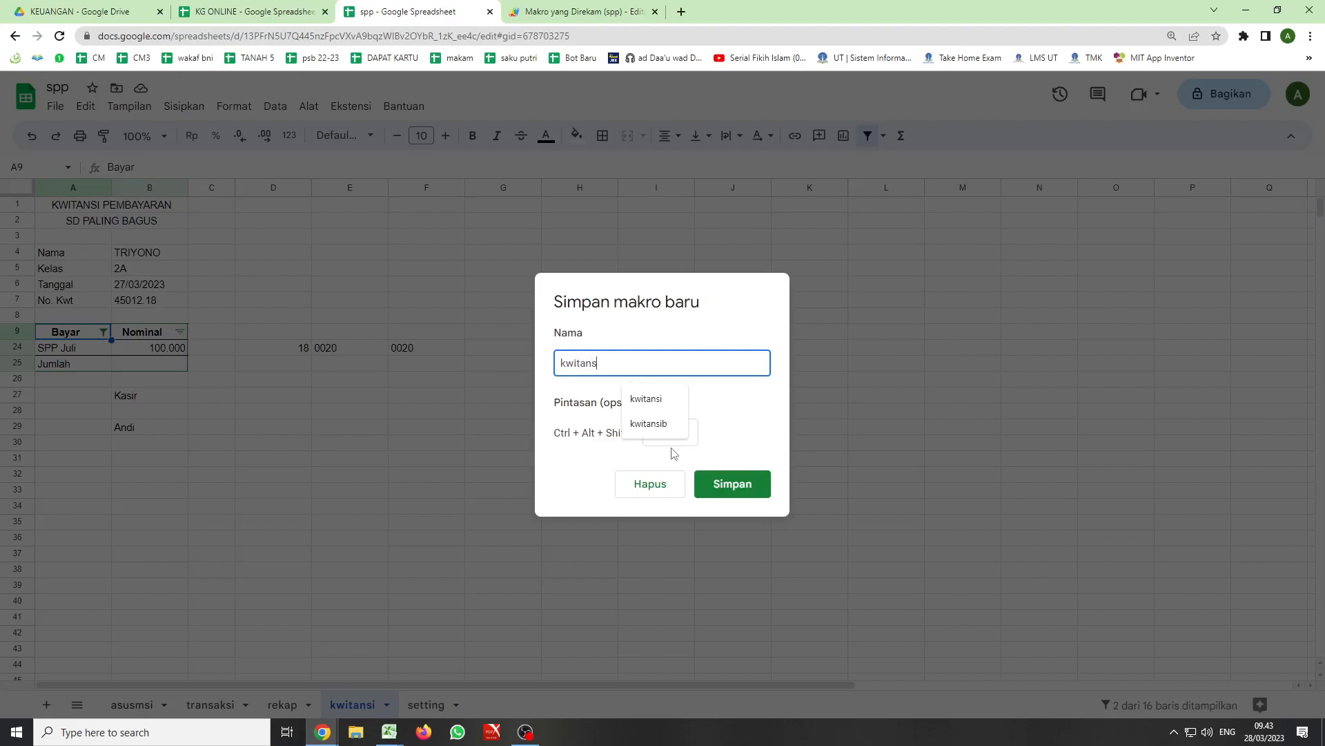
{"action": "type", "text": "i6"}
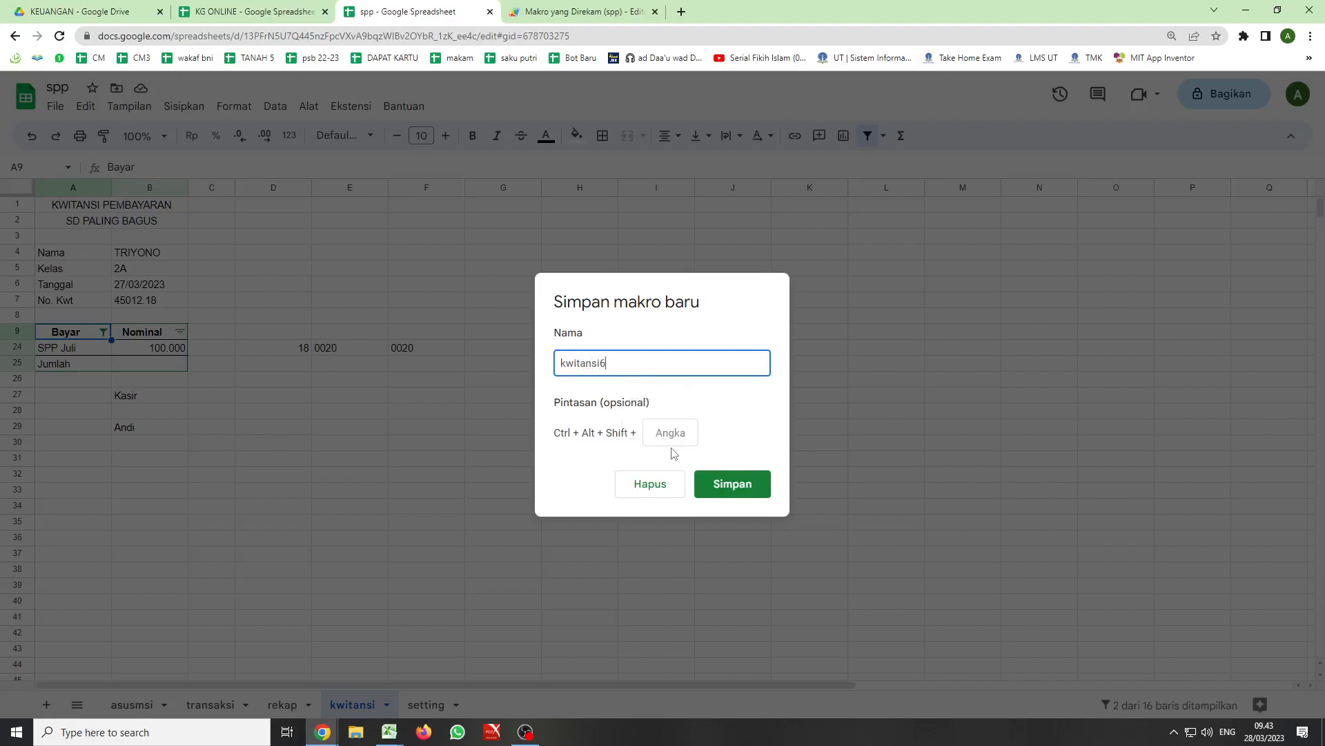
{"action": "left_click", "coordinate": [744, 486]}
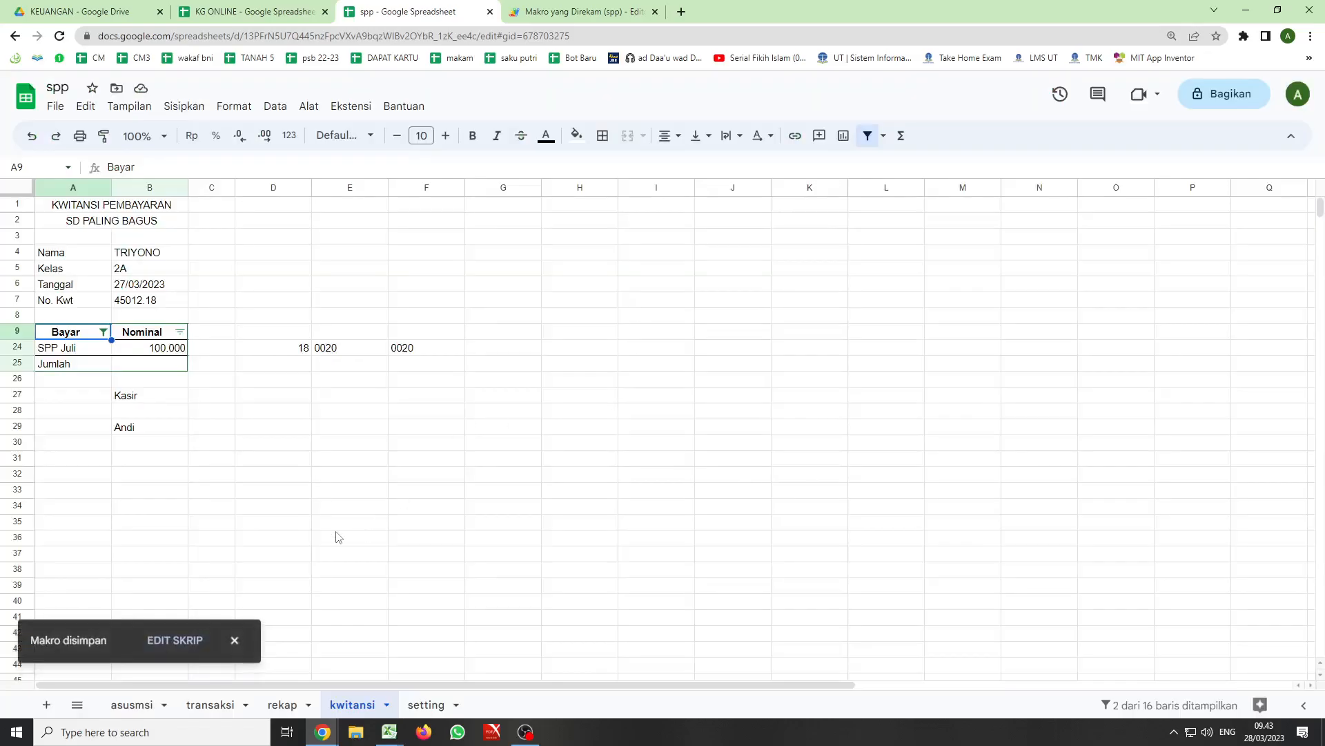
- Copy the transaction entry in B19:G19 of the transaksi sheet into rows 20 to 23
{"action": "left_click", "coordinate": [209, 706]}
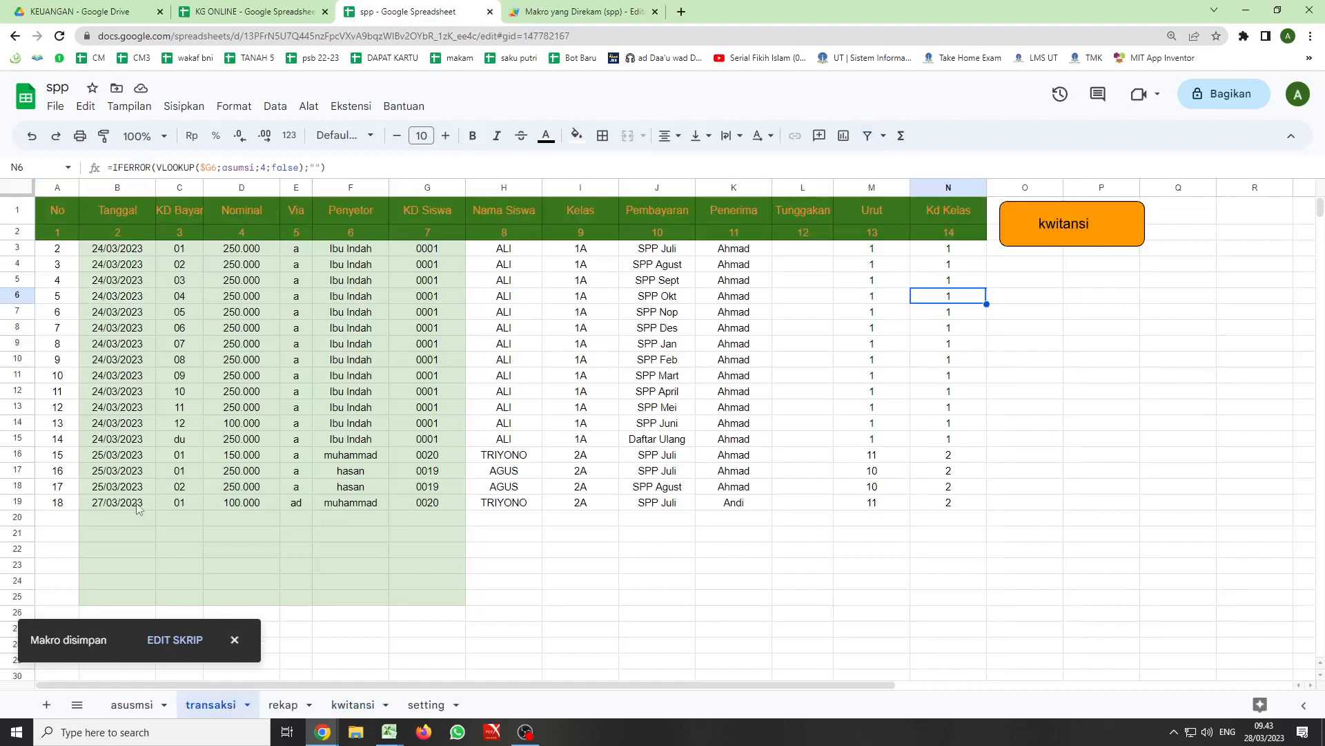
{"action": "left_click_drag", "start_coordinate": [107, 504], "coordinate": [448, 509]}
{"action": "key", "text": "ctrl+c"}
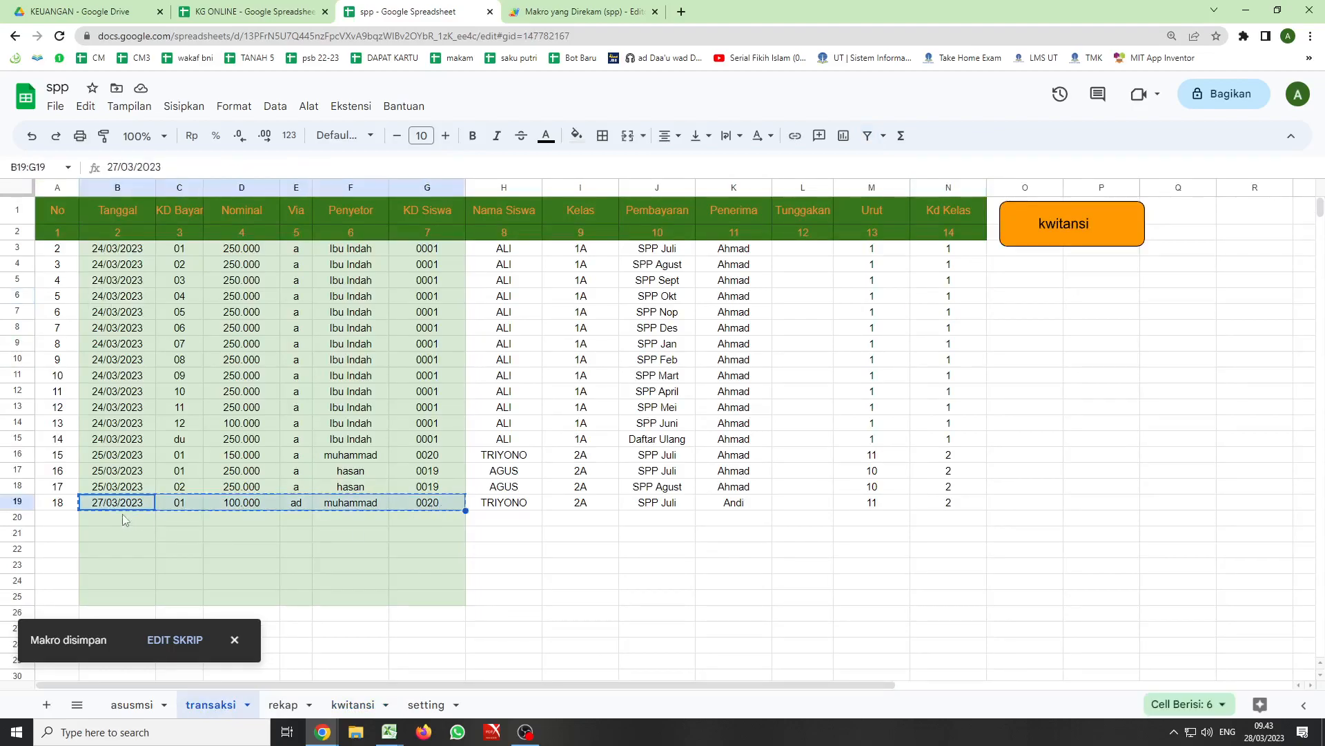
{"action": "left_click_drag", "start_coordinate": [113, 516], "coordinate": [111, 561]}
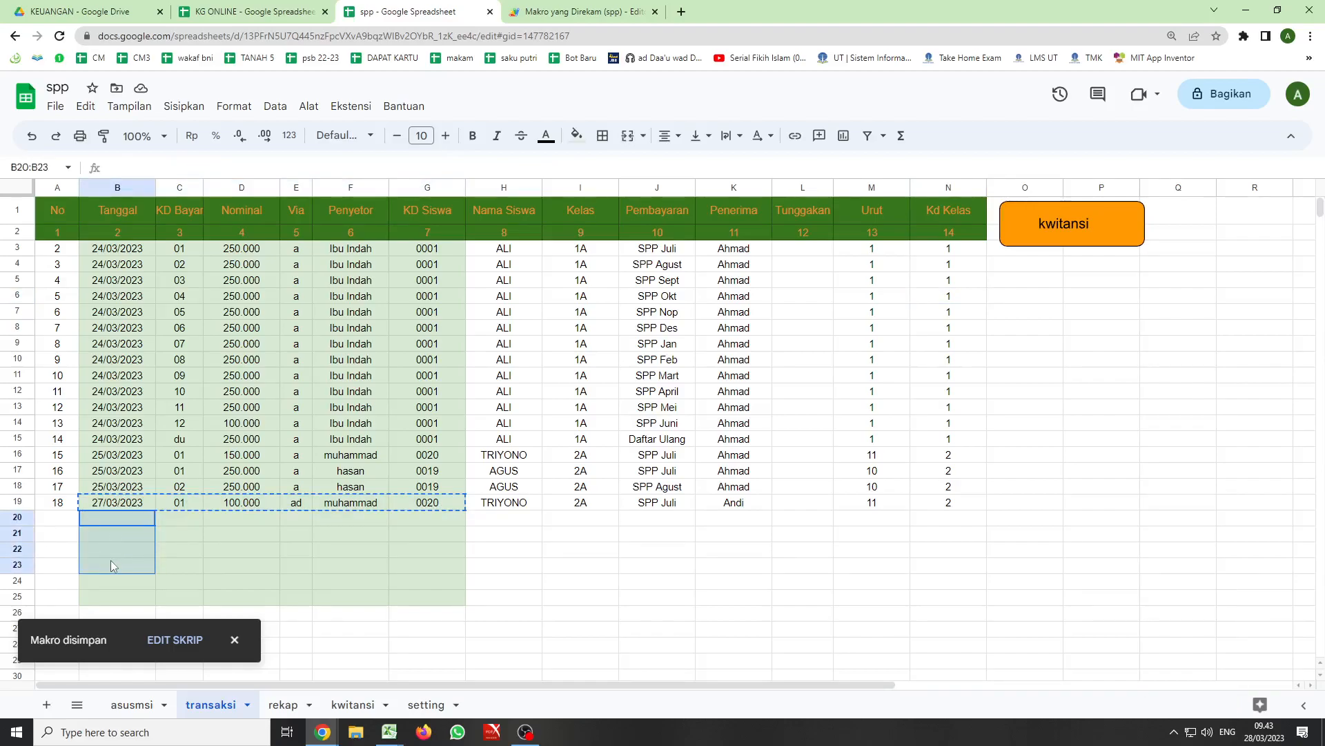
{"action": "key", "text": "ctrl+v"}
{"action": "left_click", "coordinate": [180, 517]}
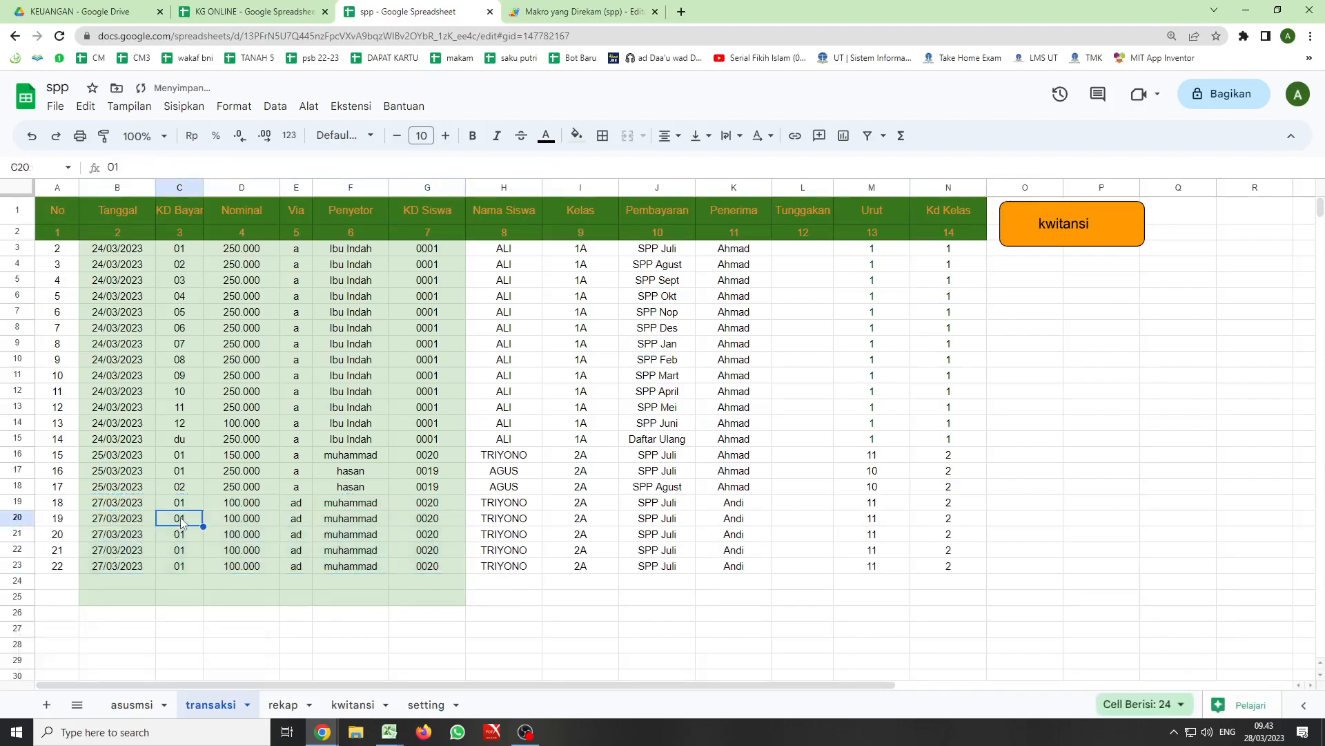
{"action": "type", "text": "04"}
{"action": "key", "text": "Return"}
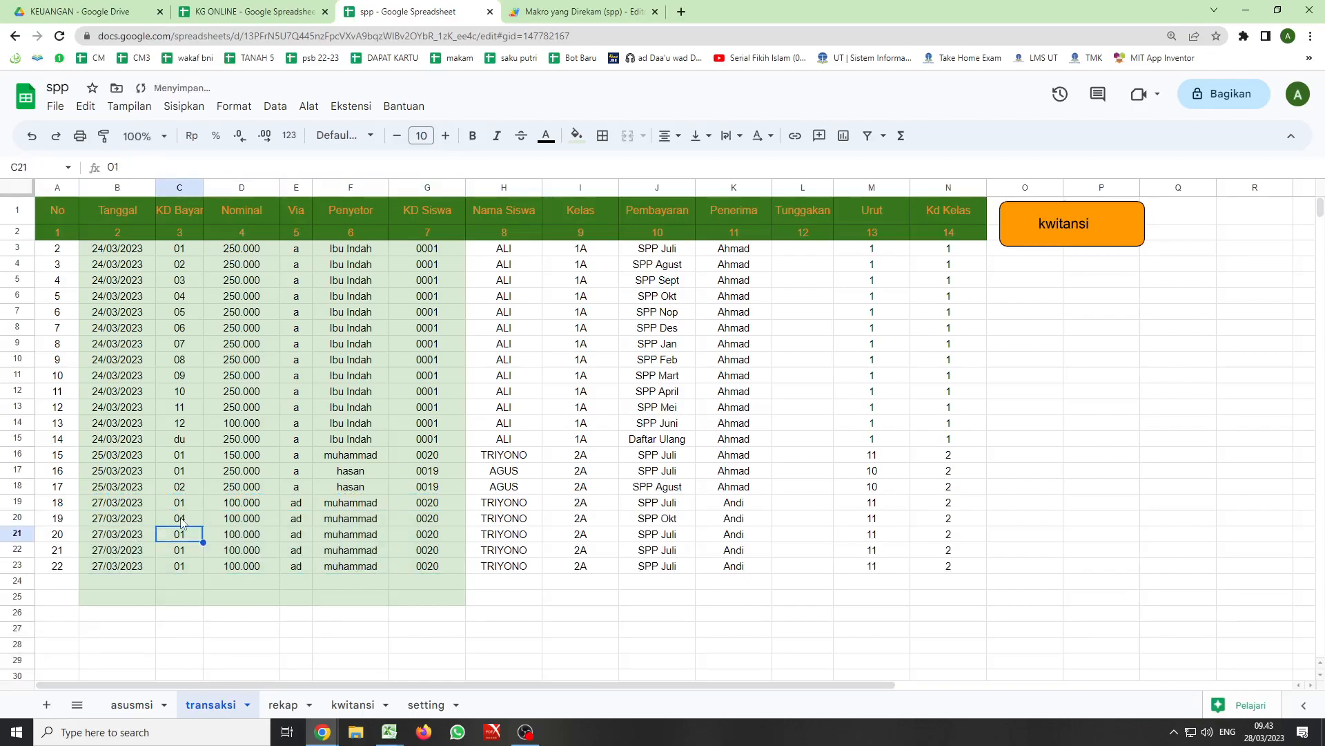
{"action": "type", "text": "0"}
- Set the KD Bayar codes in C20:C23 to 02, 03, 04 and 05, and generate the receipt with the kwitansi macro
{"action": "left_click", "coordinate": [181, 519]}
{"action": "type", "text": "02"}
{"action": "key", "text": "Return"}
{"action": "type", "text": "03"}
{"action": "key", "text": "Return"}
{"action": "type", "text": "04"}
{"action": "key", "text": "Return"}
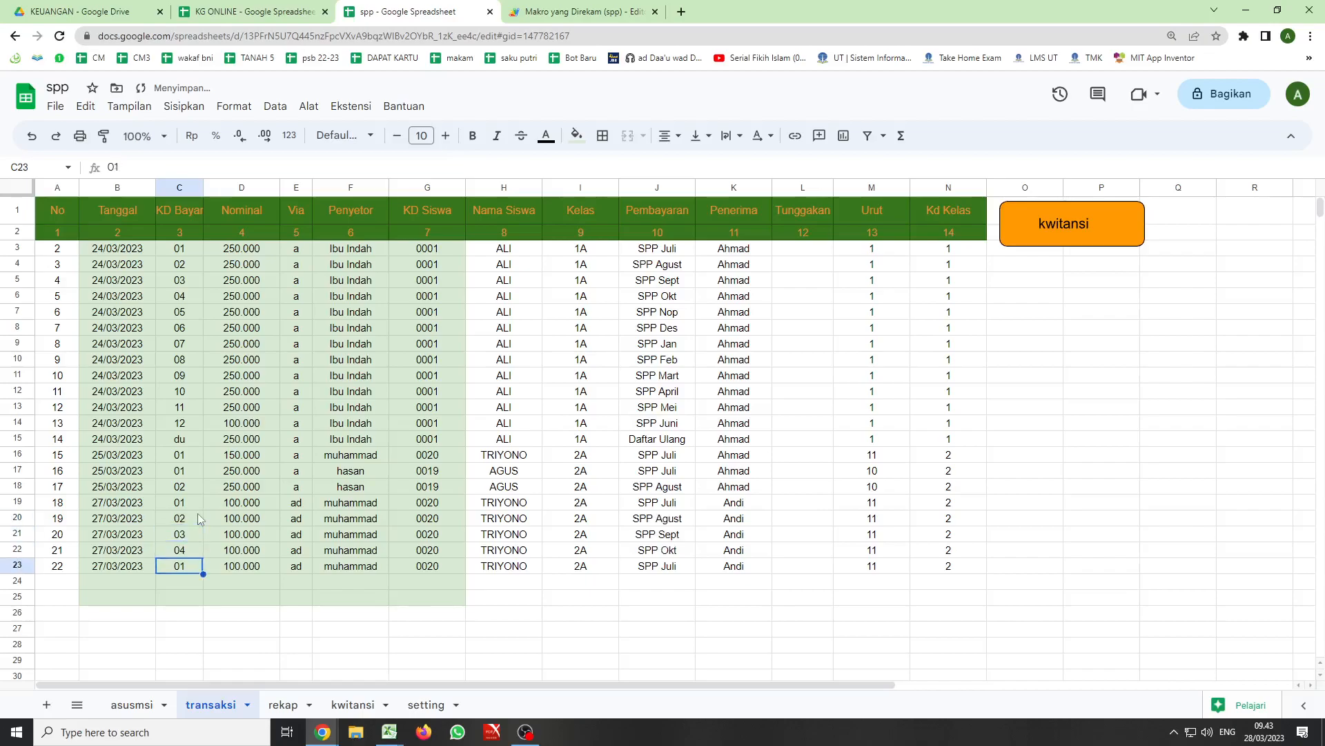
{"action": "type", "text": "05"}
{"action": "left_click", "coordinate": [205, 518]}
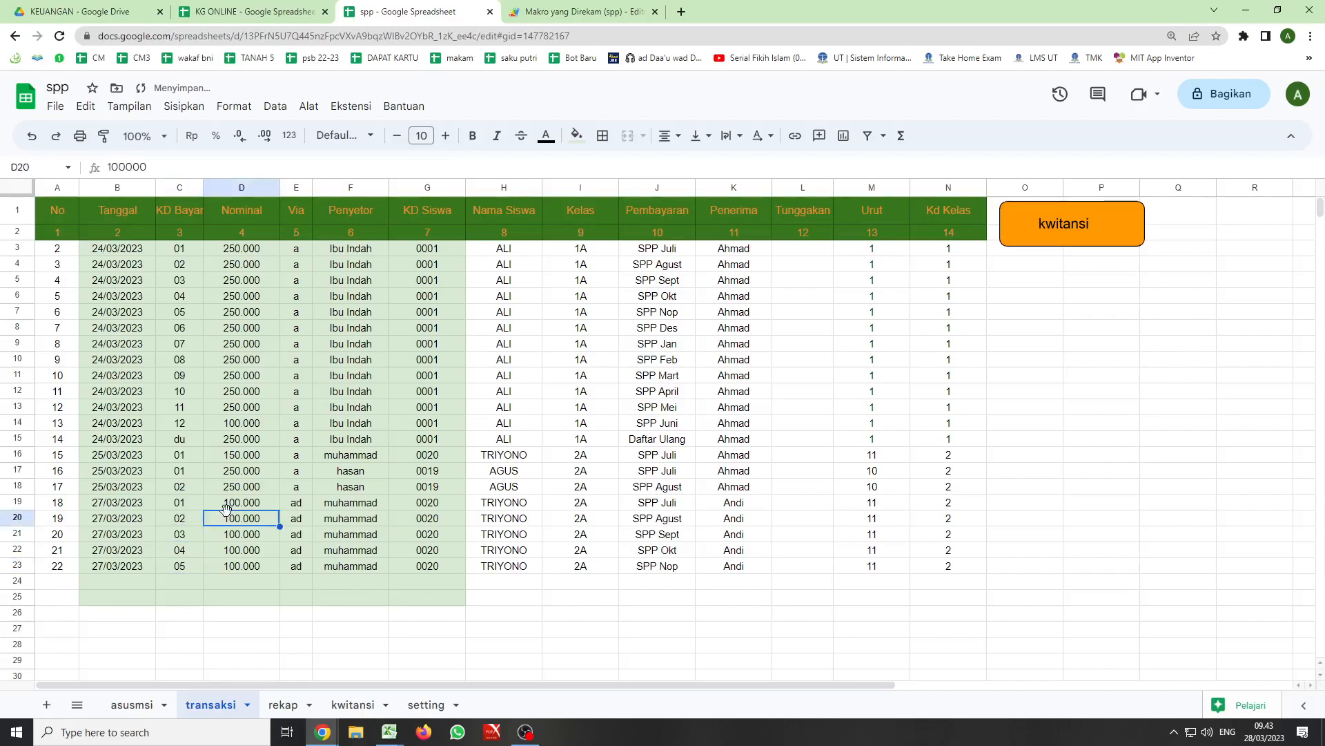
{"action": "left_click", "coordinate": [1051, 228]}
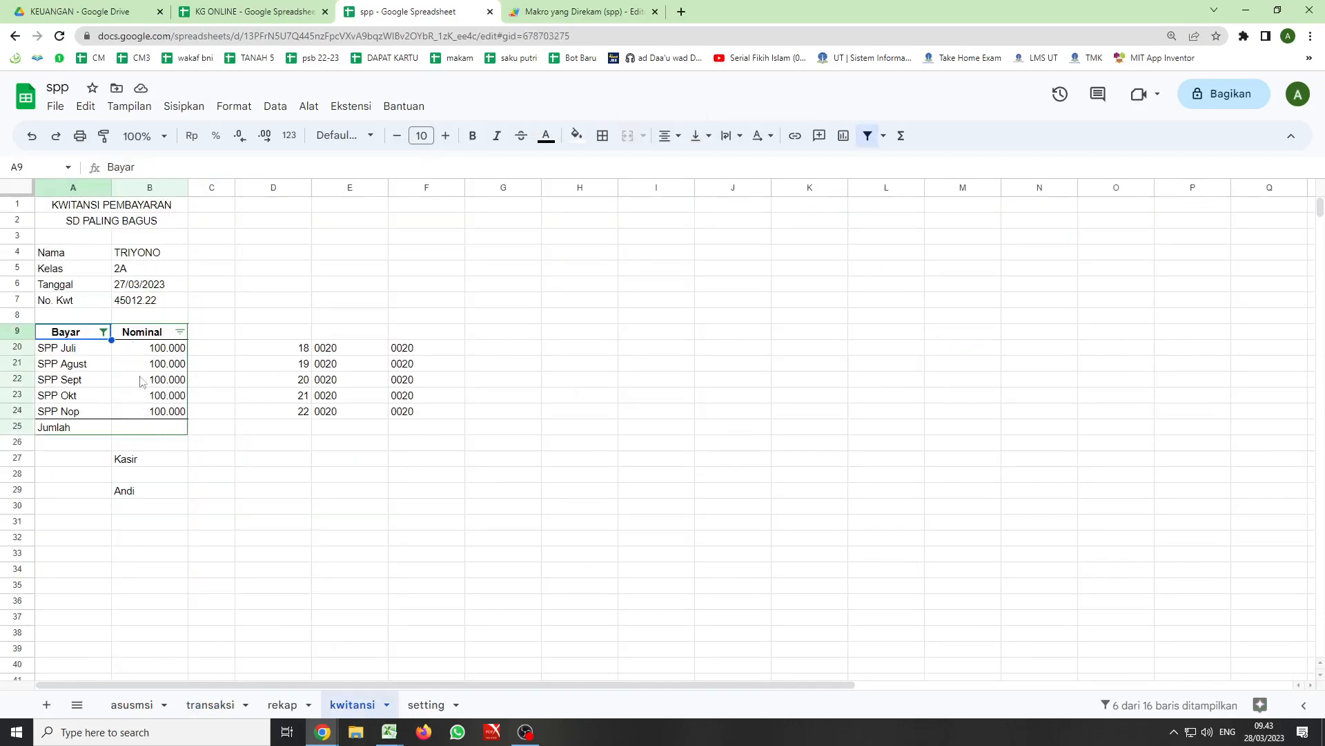
- Clear the transaction entries in B21:G23 of the transaksi sheet and generate the receipt with the kwitansi macro again
{"action": "left_click", "coordinate": [207, 704]}
{"action": "left_click_drag", "start_coordinate": [109, 537], "coordinate": [423, 573]}
{"action": "key", "text": "Delete"}
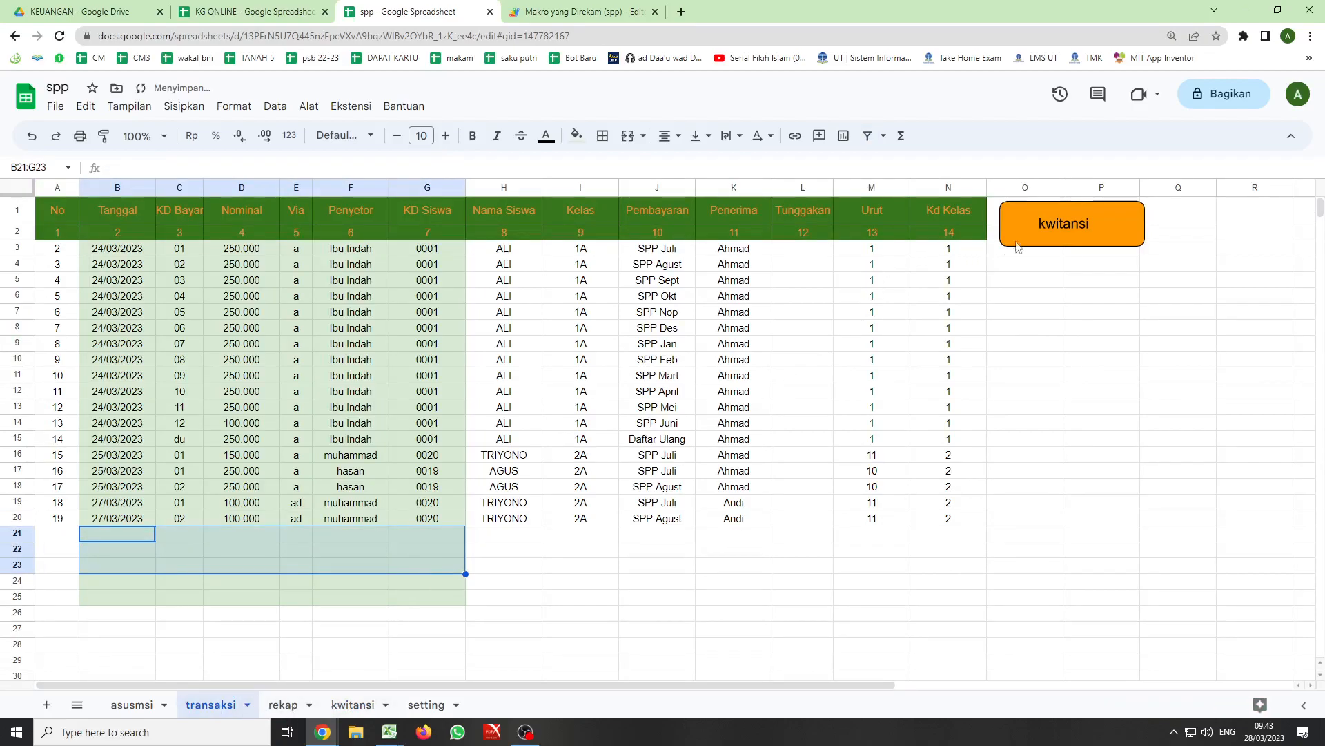
{"action": "left_click", "coordinate": [1042, 228]}
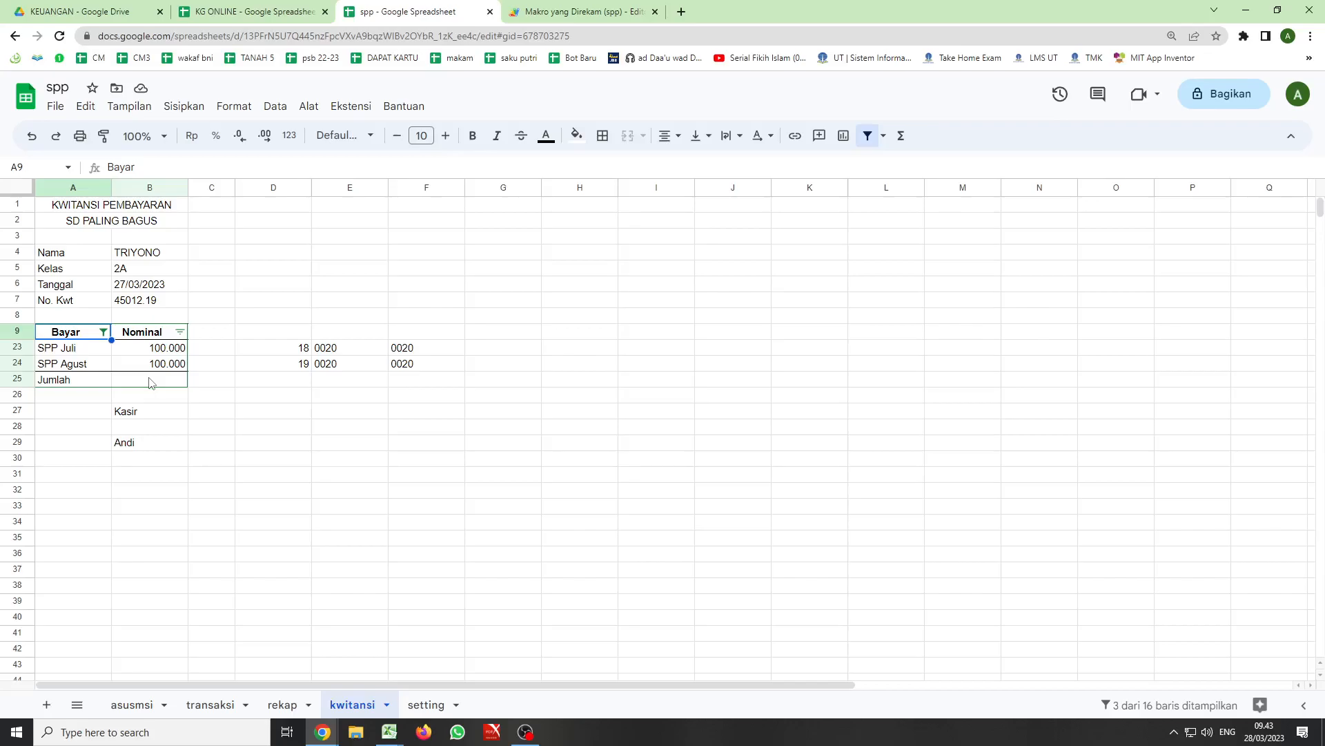
- Try filtering the receipt's Bayar column by the condition Kosong
{"action": "left_click", "coordinate": [103, 332]}
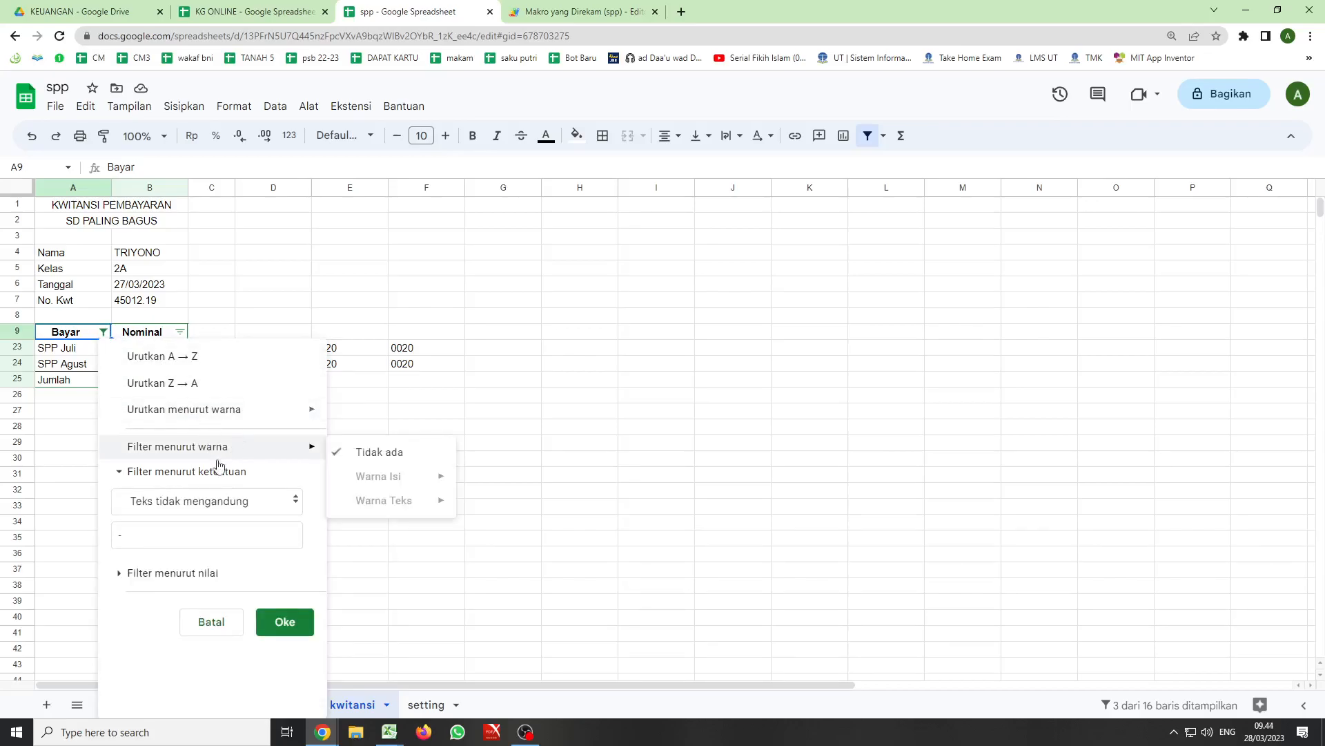
{"action": "left_click", "coordinate": [295, 499]}
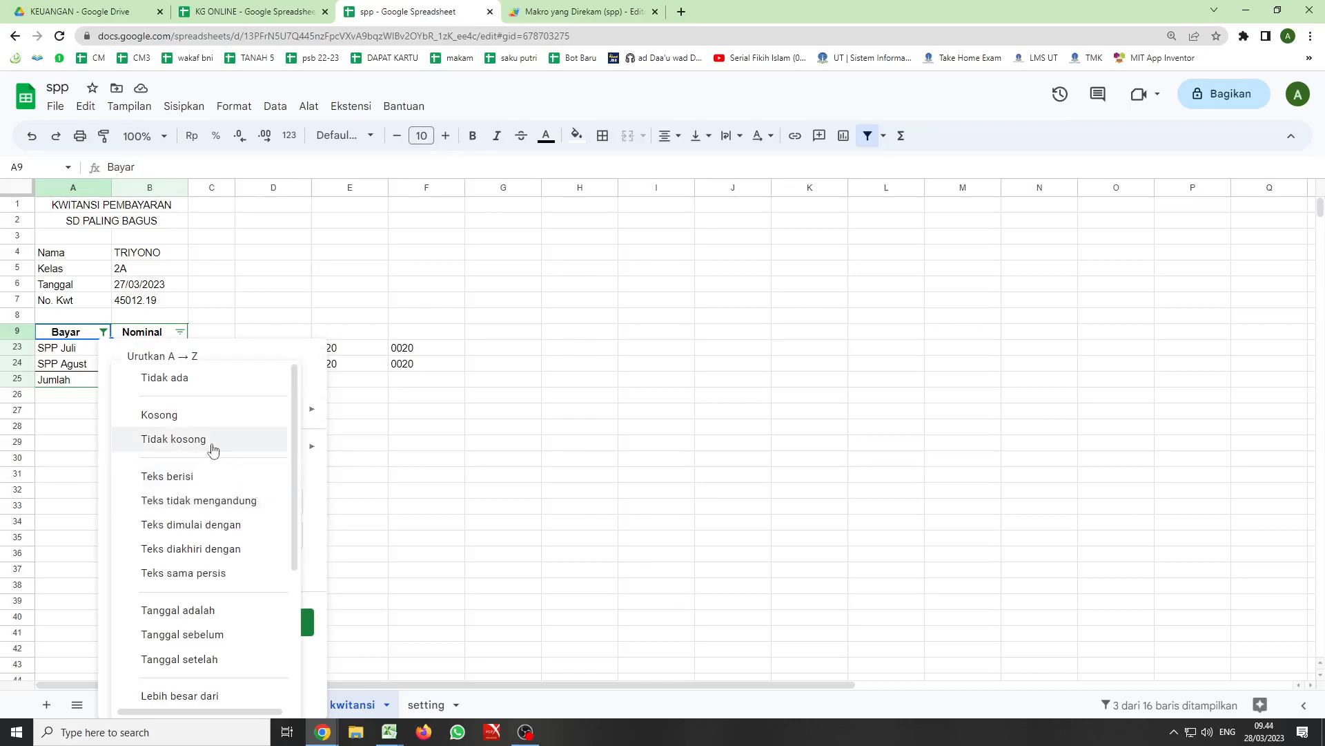
{"action": "left_click", "coordinate": [172, 418]}
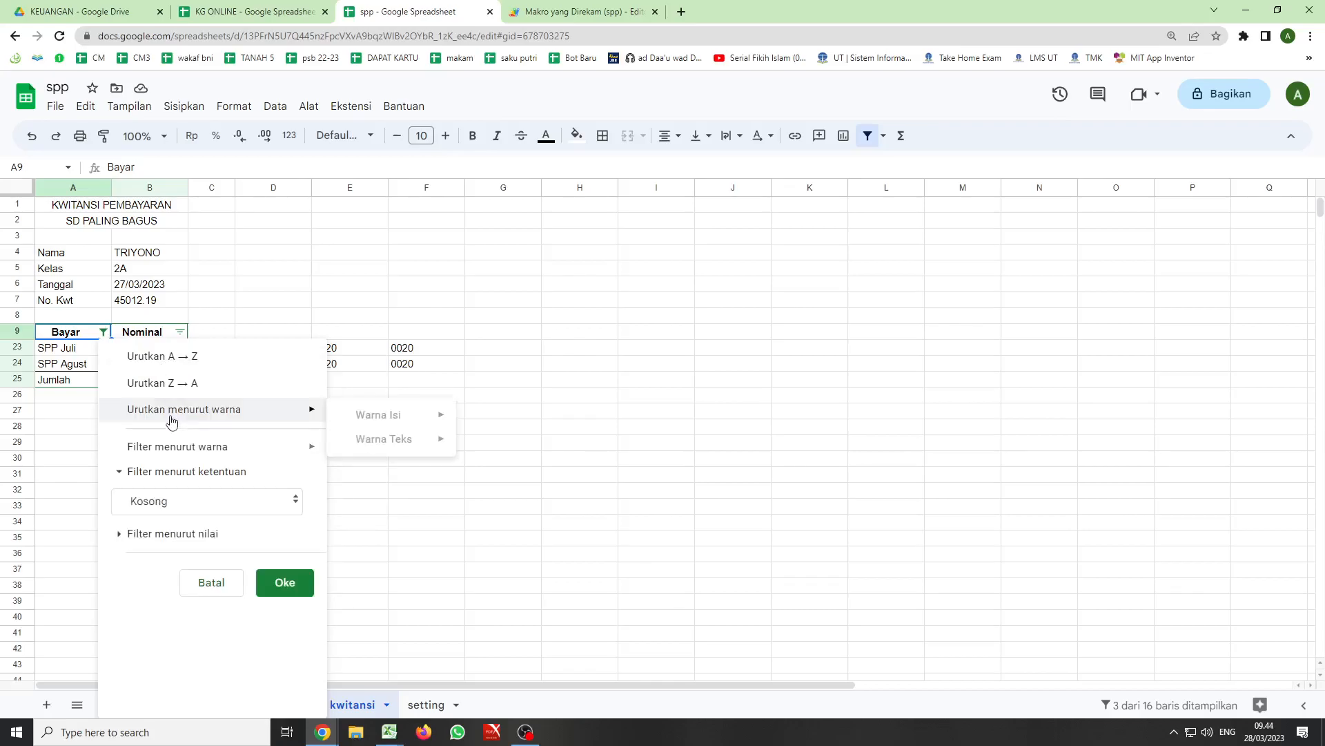
{"action": "left_click", "coordinate": [293, 585]}
- Reset the Bayar column's filter condition to Tidak ada to bring back all receipt rows
{"action": "left_click", "coordinate": [103, 332]}
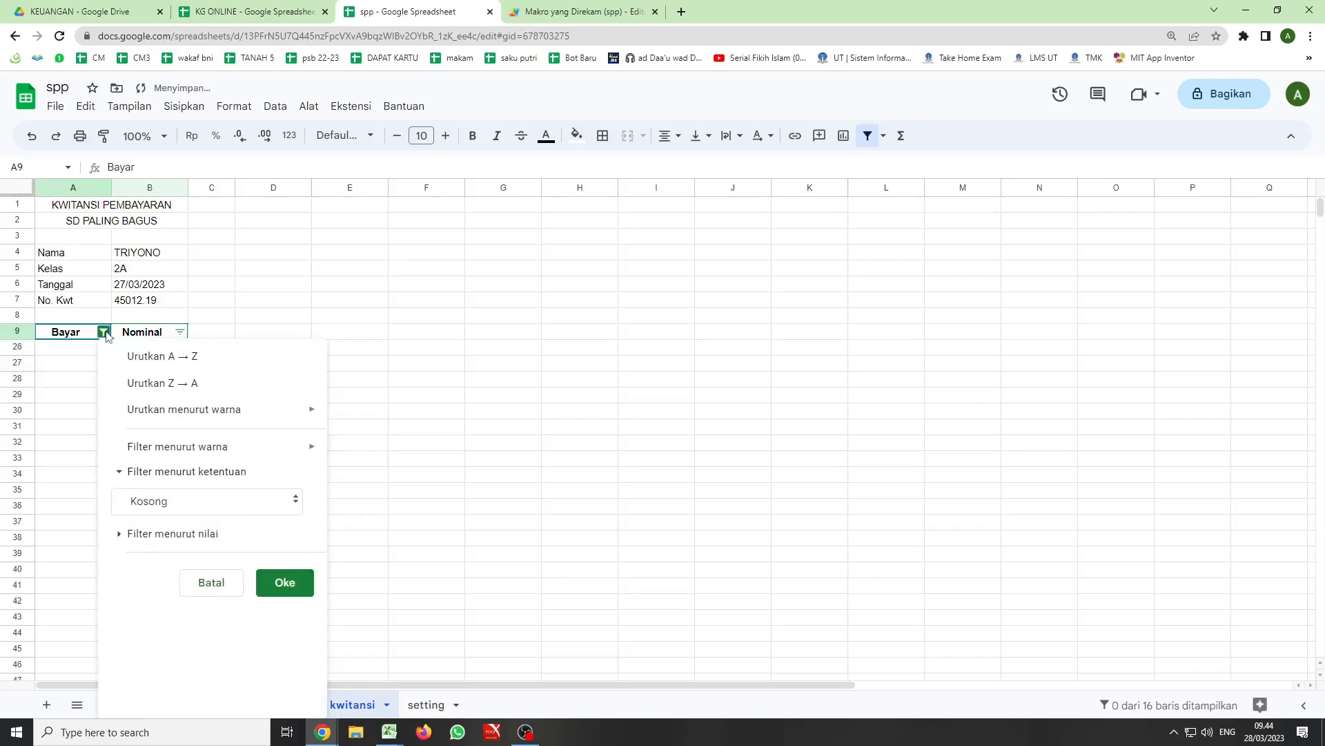
{"action": "left_click", "coordinate": [182, 472]}
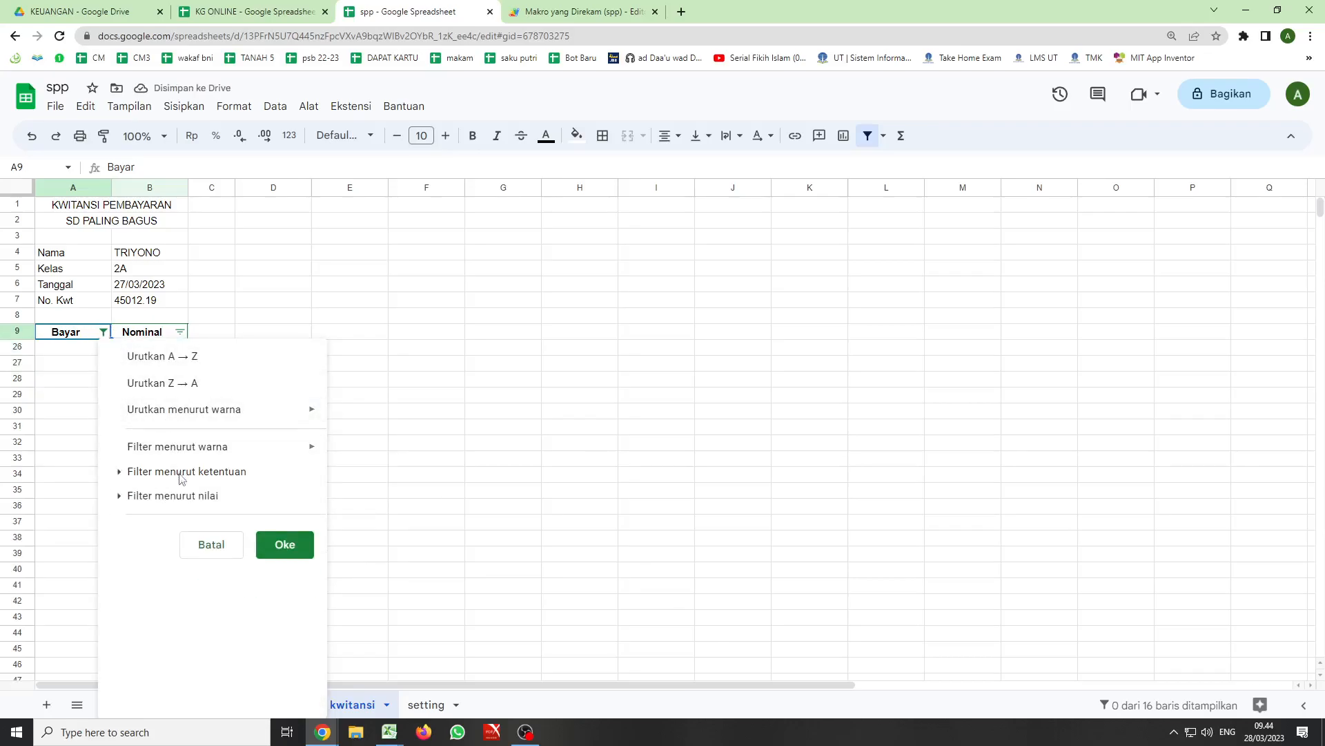
{"action": "left_click", "coordinate": [190, 472]}
{"action": "left_click", "coordinate": [296, 503]}
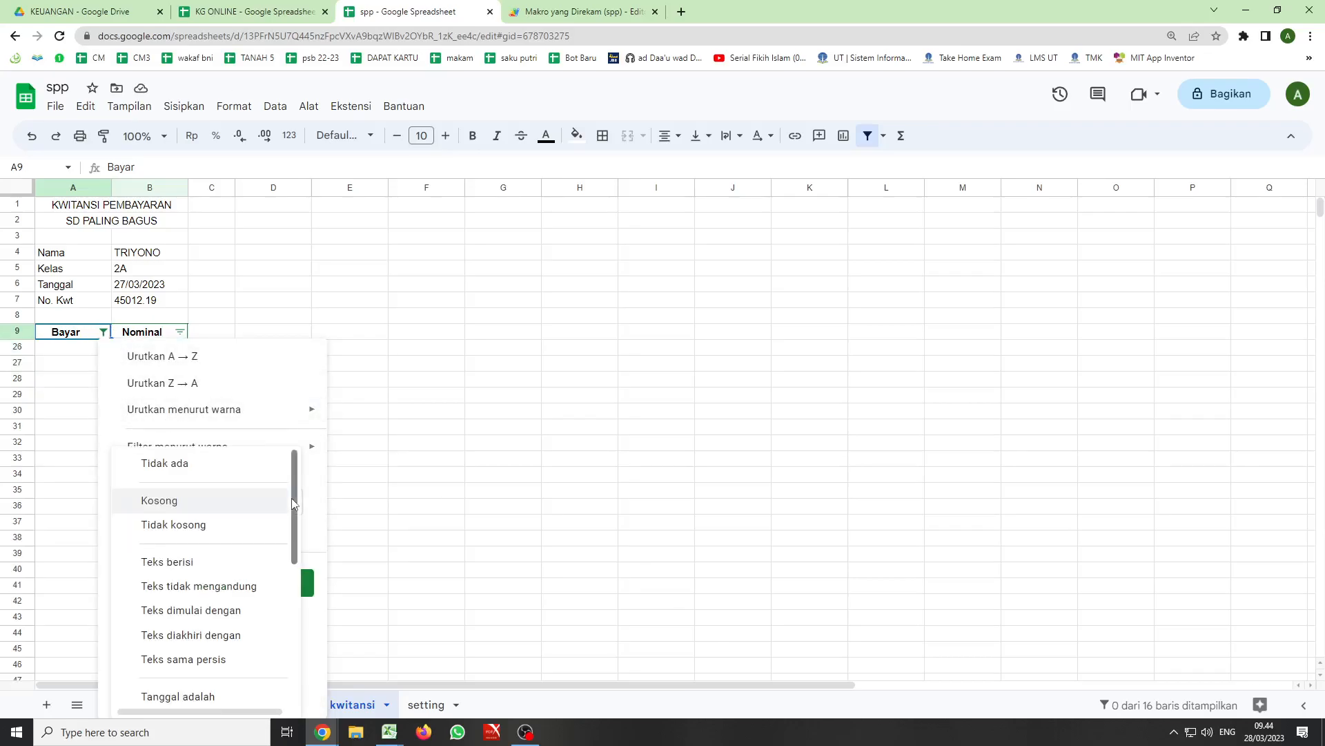
{"action": "left_click", "coordinate": [177, 463]}
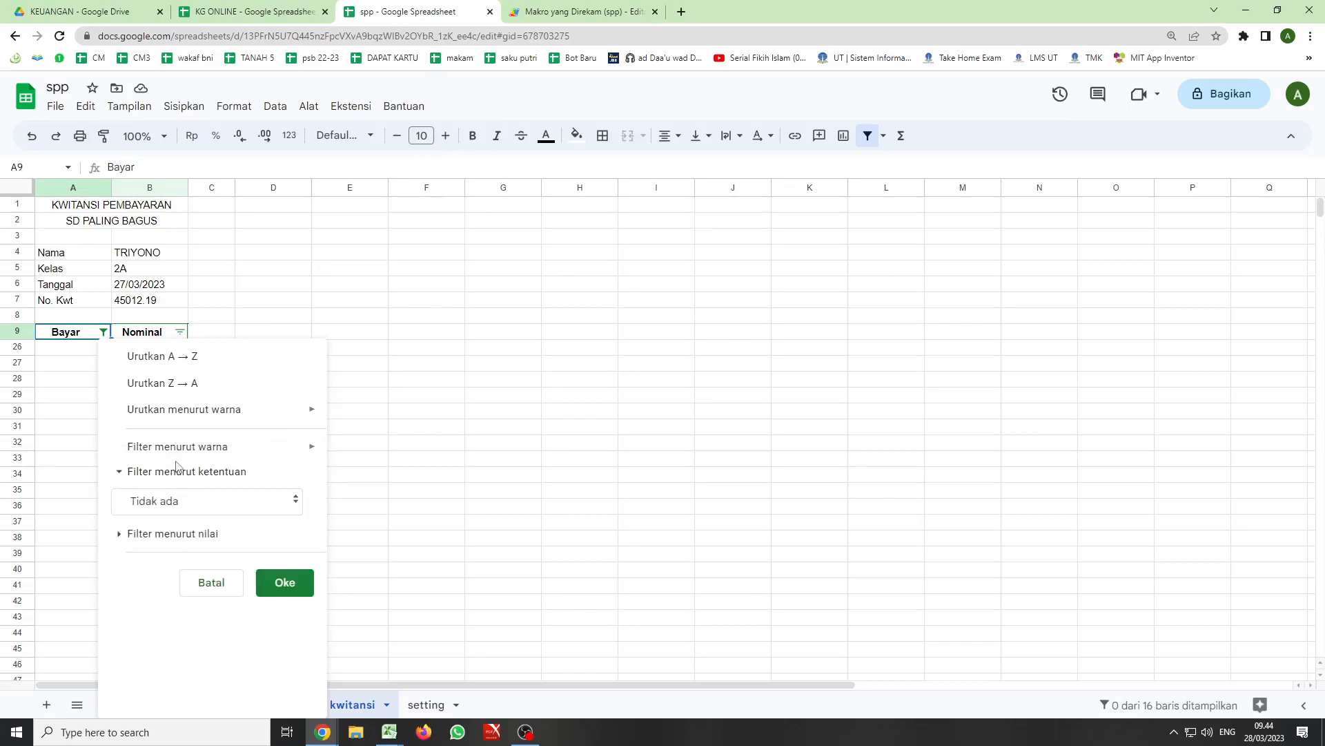
{"action": "left_click", "coordinate": [287, 581]}
- Total the Nominal column in the Jumlah row by entering =sum(B10:B24) in B25
{"action": "left_click", "coordinate": [167, 590]}
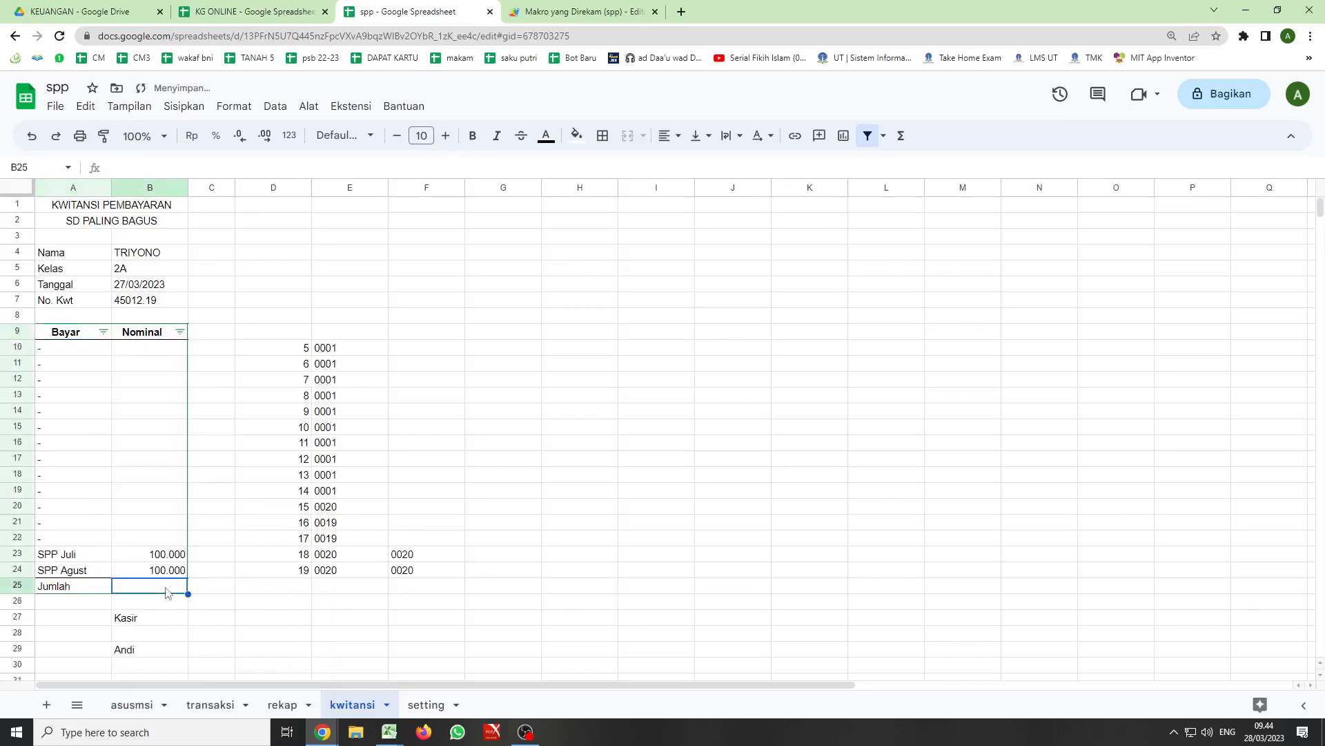
{"action": "type", "text": "=sum("}
{"action": "key", "text": "Tab"}
{"action": "left_click_drag", "start_coordinate": [138, 349], "coordinate": [154, 569]}
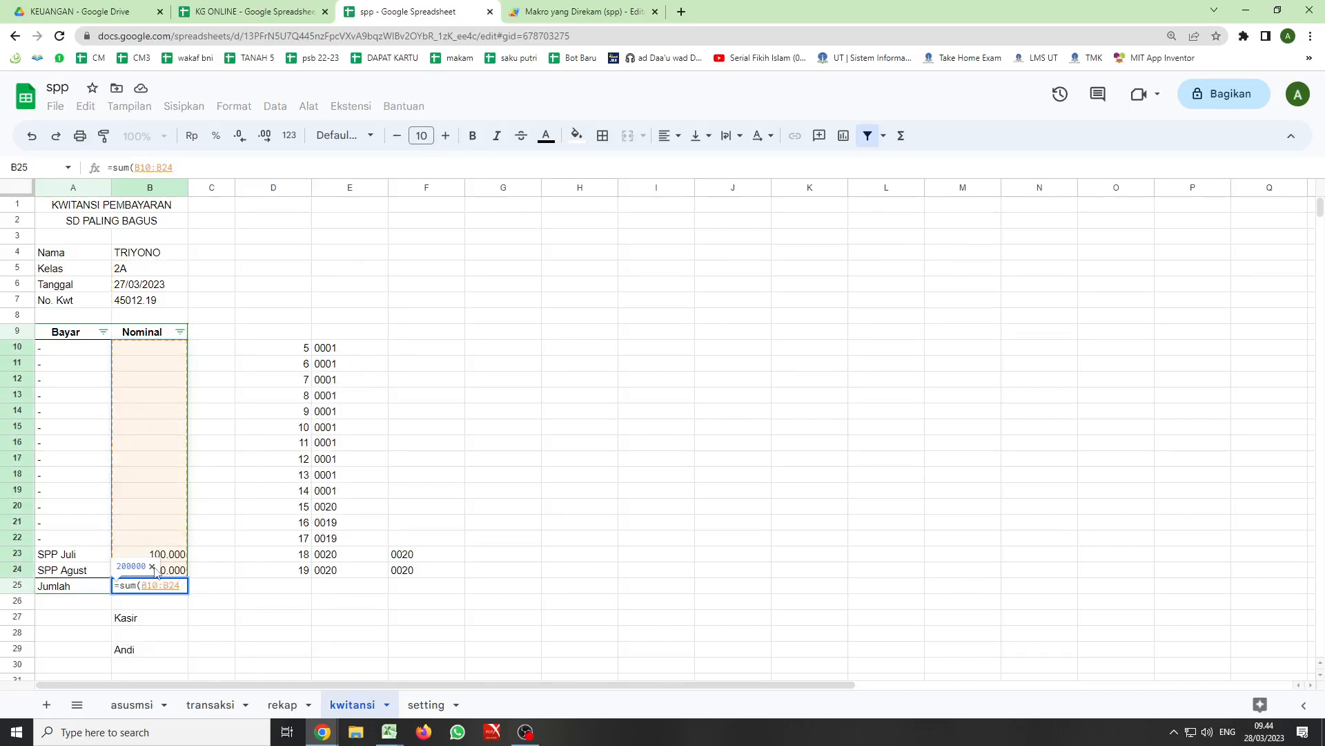
{"action": "key", "text": "Return"}
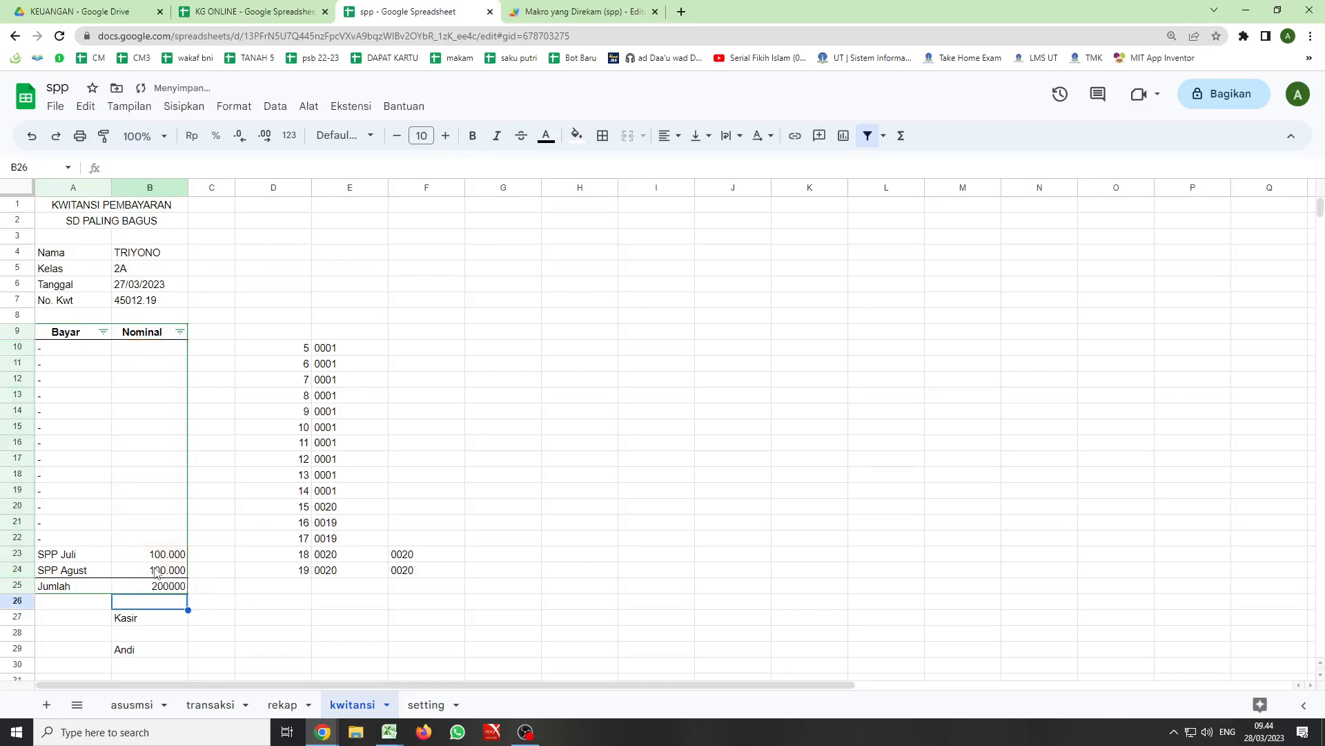
{"action": "left_click", "coordinate": [161, 589]}
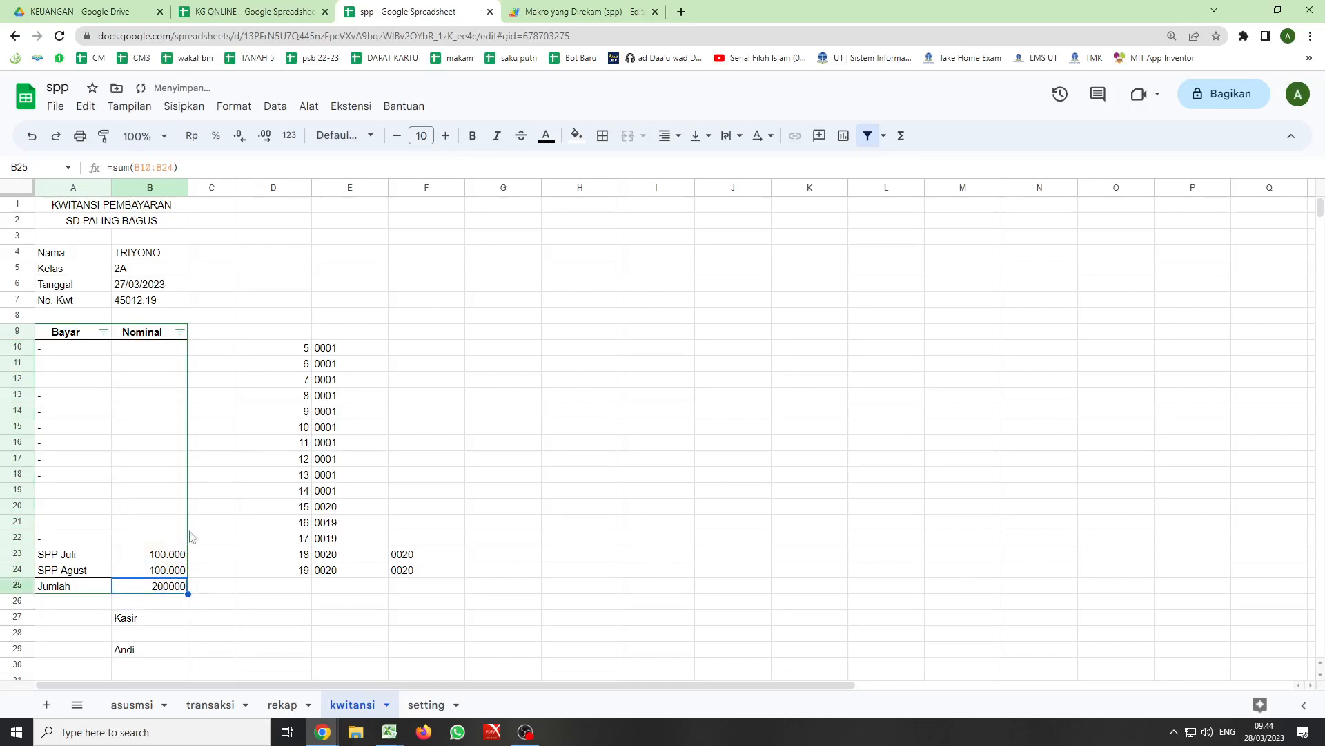
{"action": "right_click", "coordinate": [175, 585]}
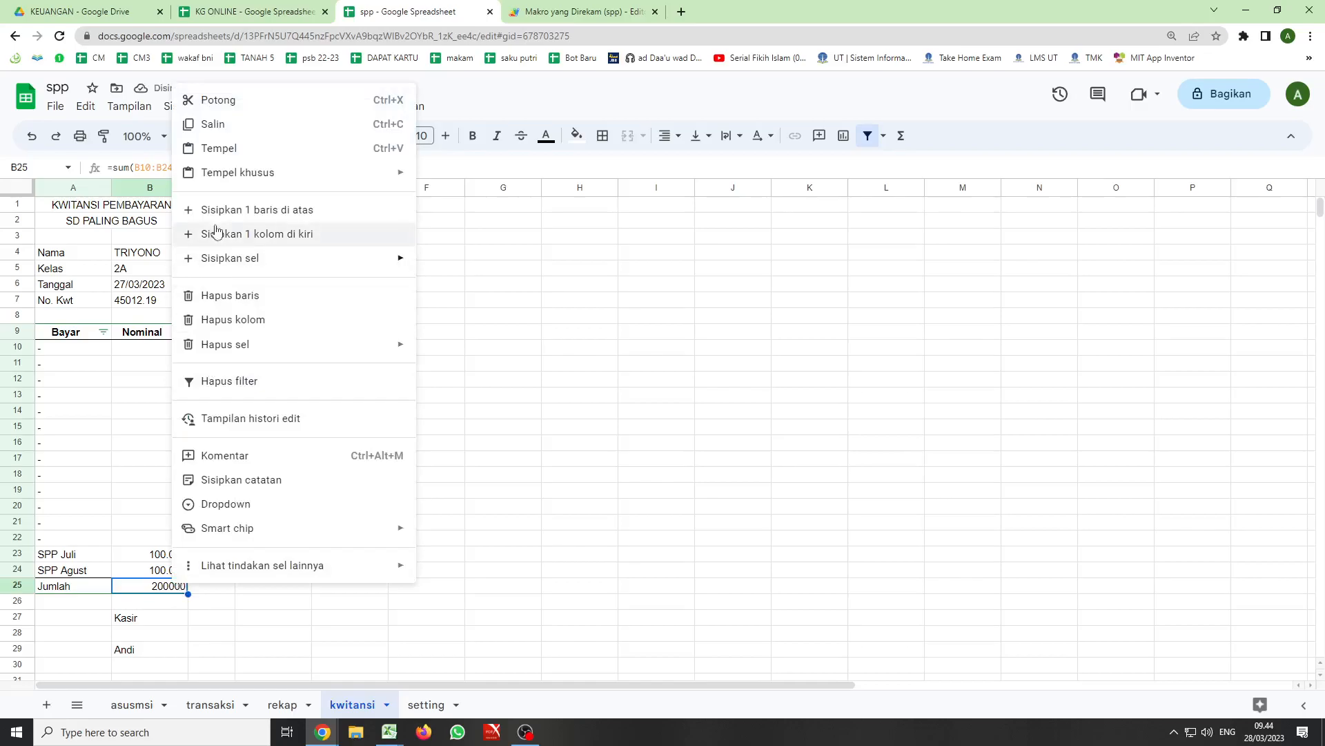
{"action": "left_click", "coordinate": [459, 272]}
{"action": "left_click", "coordinate": [234, 107]}
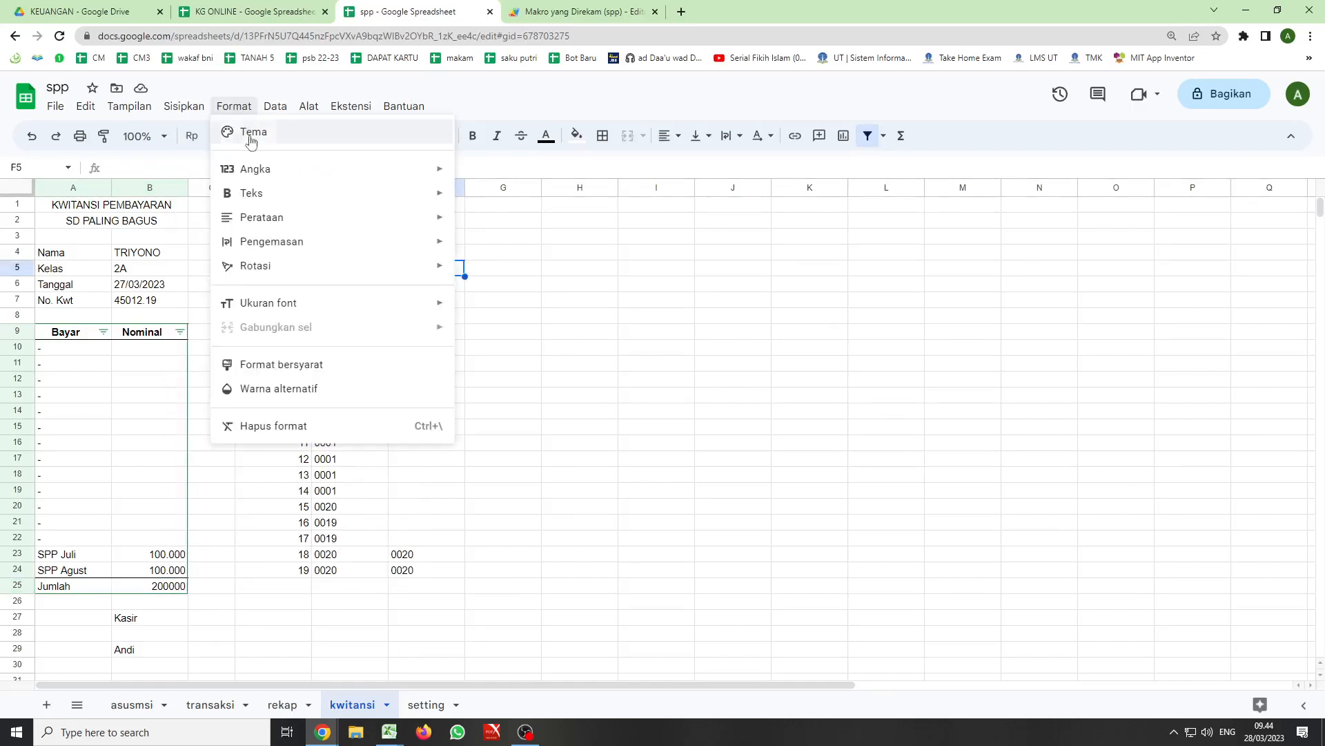
{"action": "mouse_move", "coordinate": [408, 175]}
{"action": "left_click", "coordinate": [490, 235]}
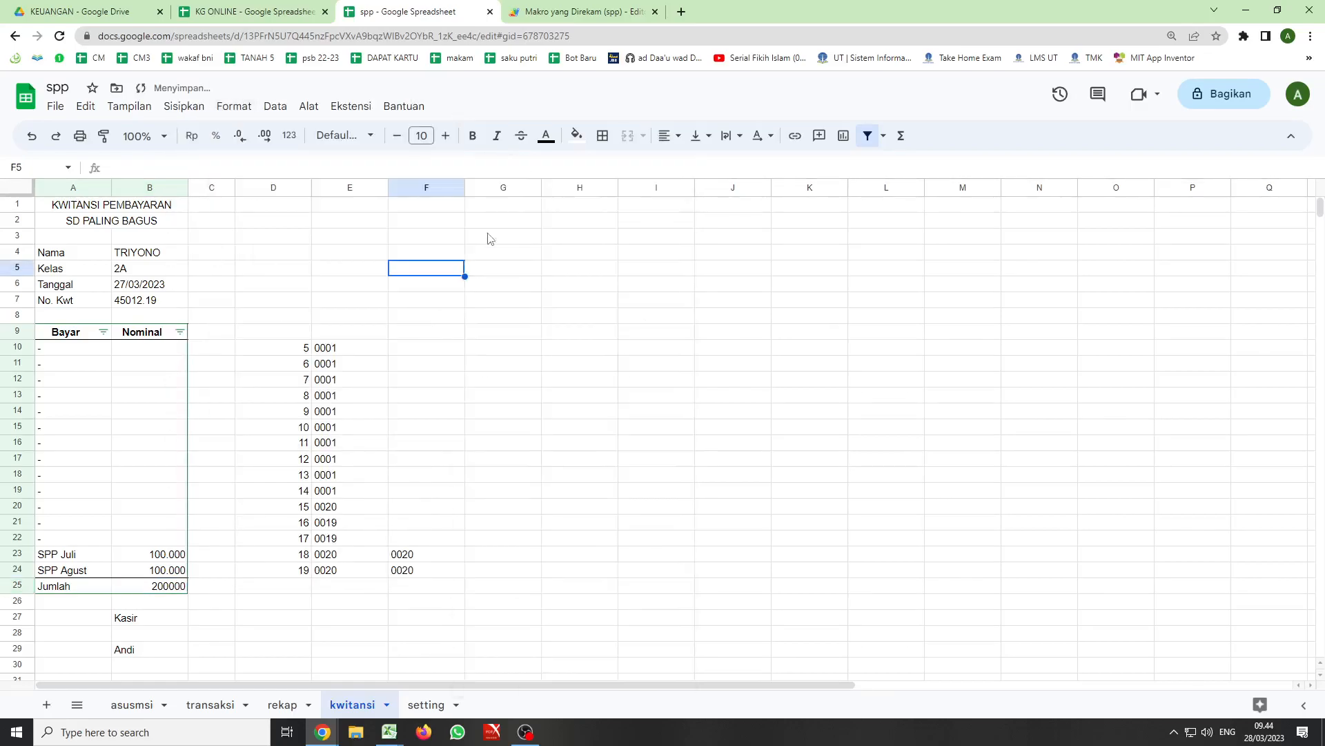
- Format the Jumlah total in B25 as a number with thousands separators and no decimal places
{"action": "left_click", "coordinate": [168, 587]}
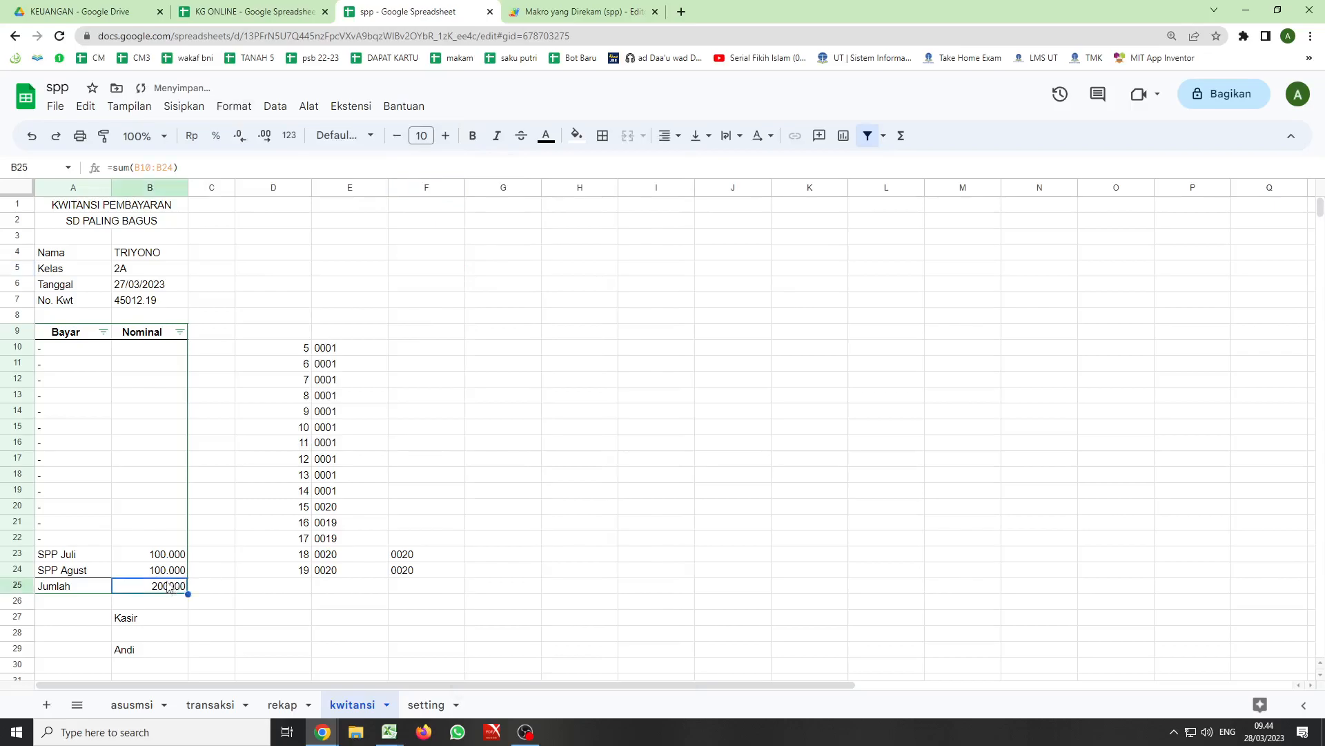
{"action": "left_click", "coordinate": [232, 107]}
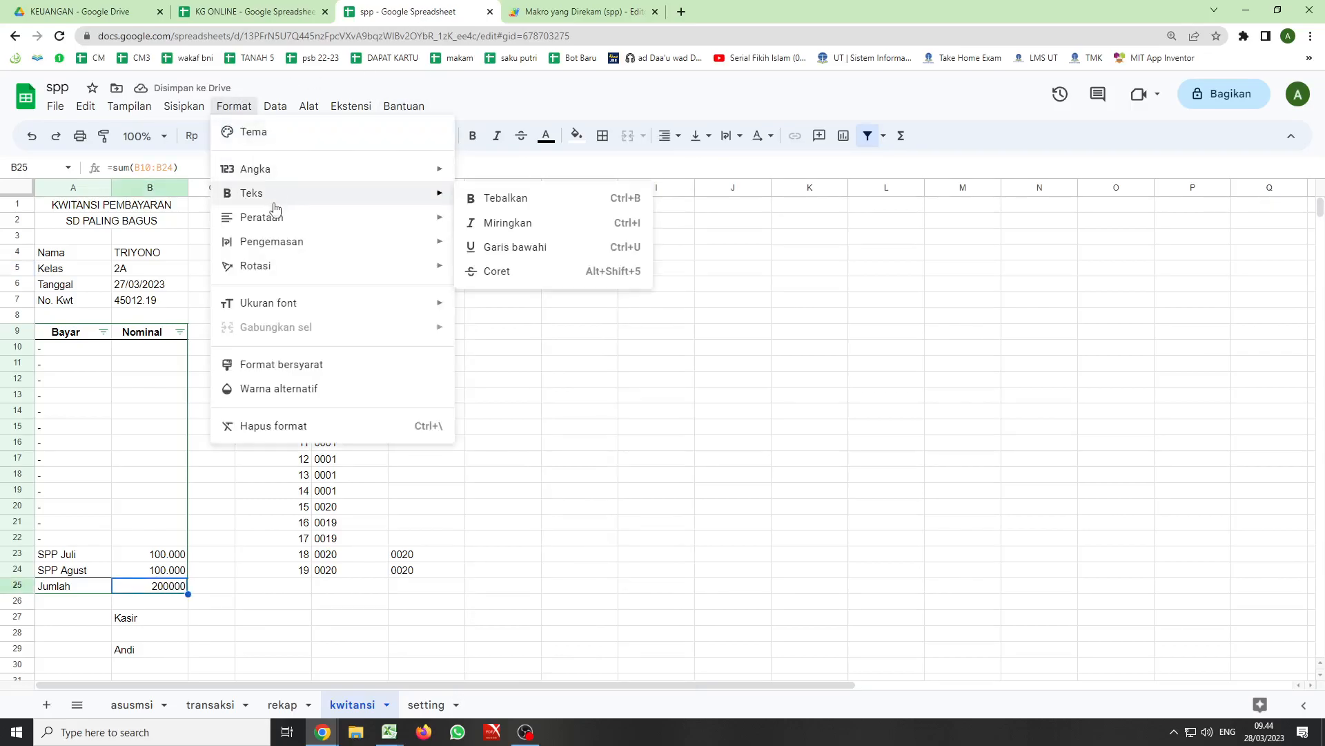
{"action": "mouse_move", "coordinate": [272, 169]}
{"action": "left_click", "coordinate": [506, 236]}
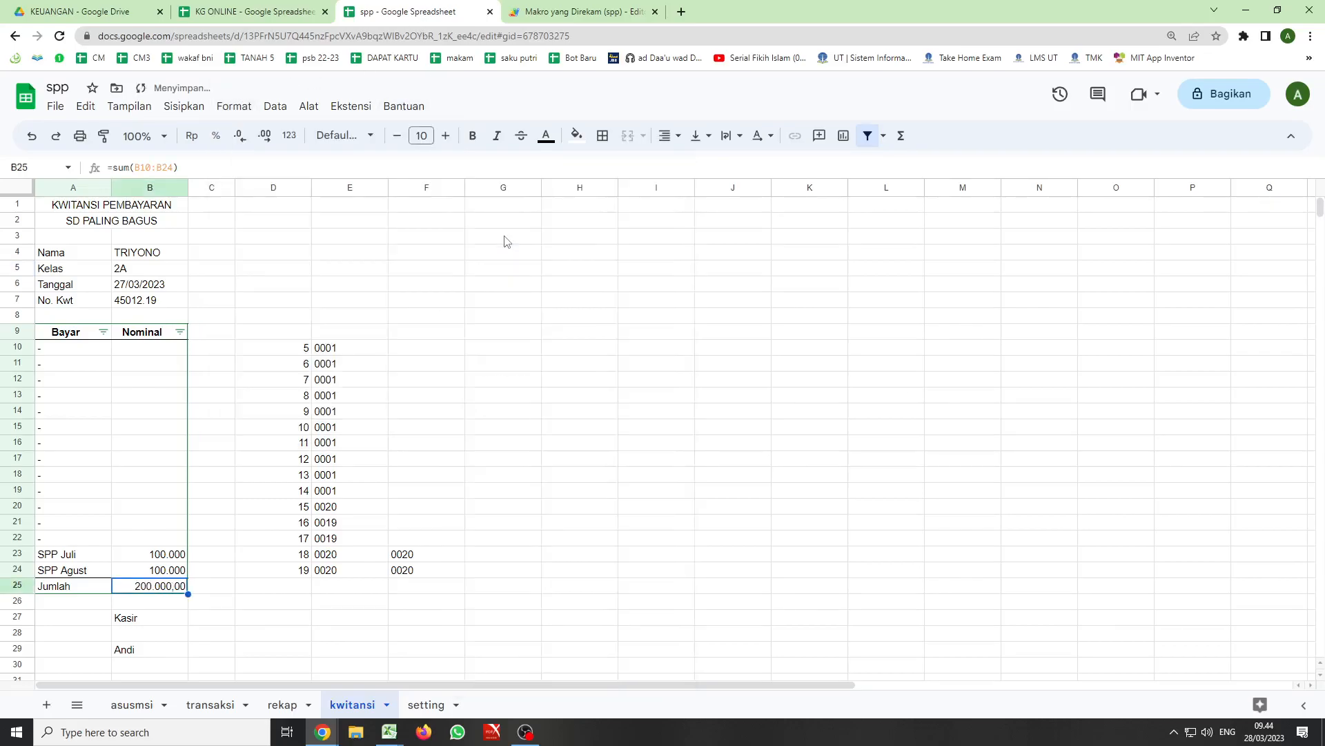
{"action": "left_click", "coordinate": [240, 136]}
{"action": "left_click", "coordinate": [241, 136]}
{"action": "left_click", "coordinate": [523, 338]}
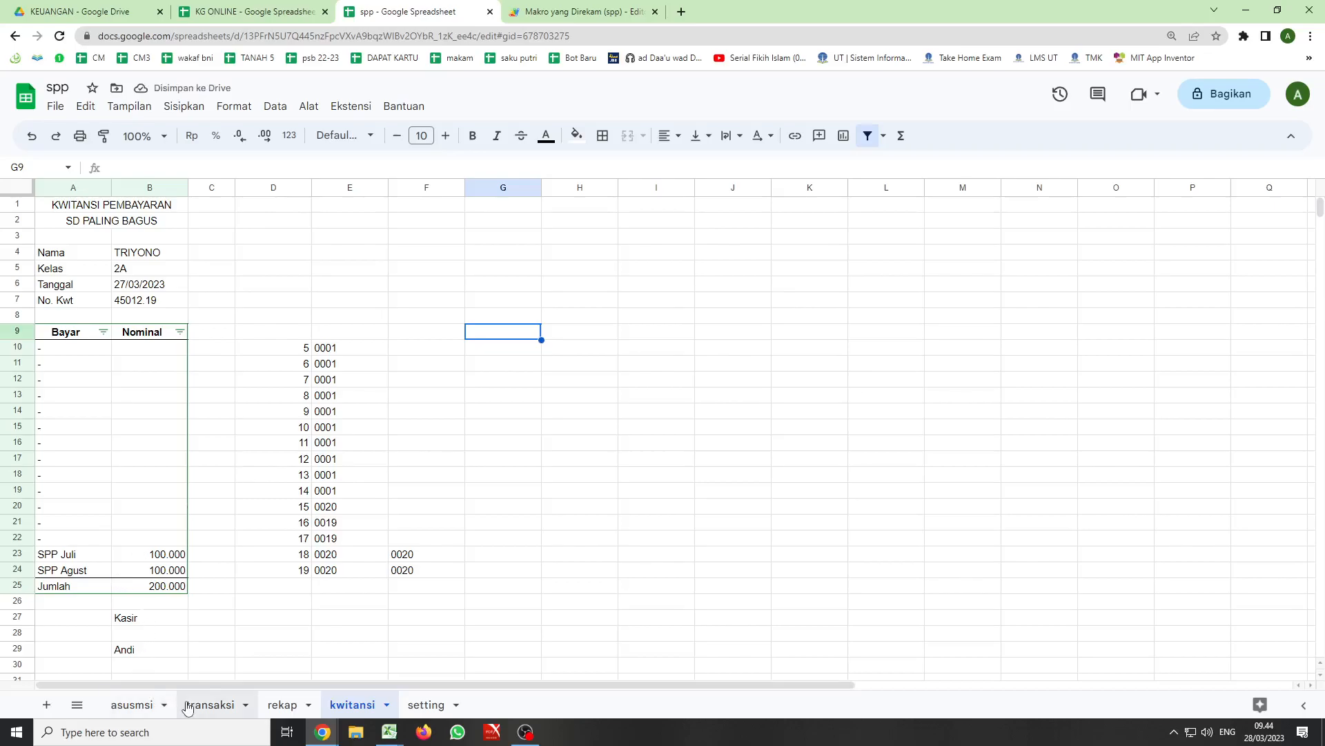
- Run the kwitansi macro from the transaksi sheet and hide helper columns D to F on the receipt
{"action": "left_click", "coordinate": [211, 704]}
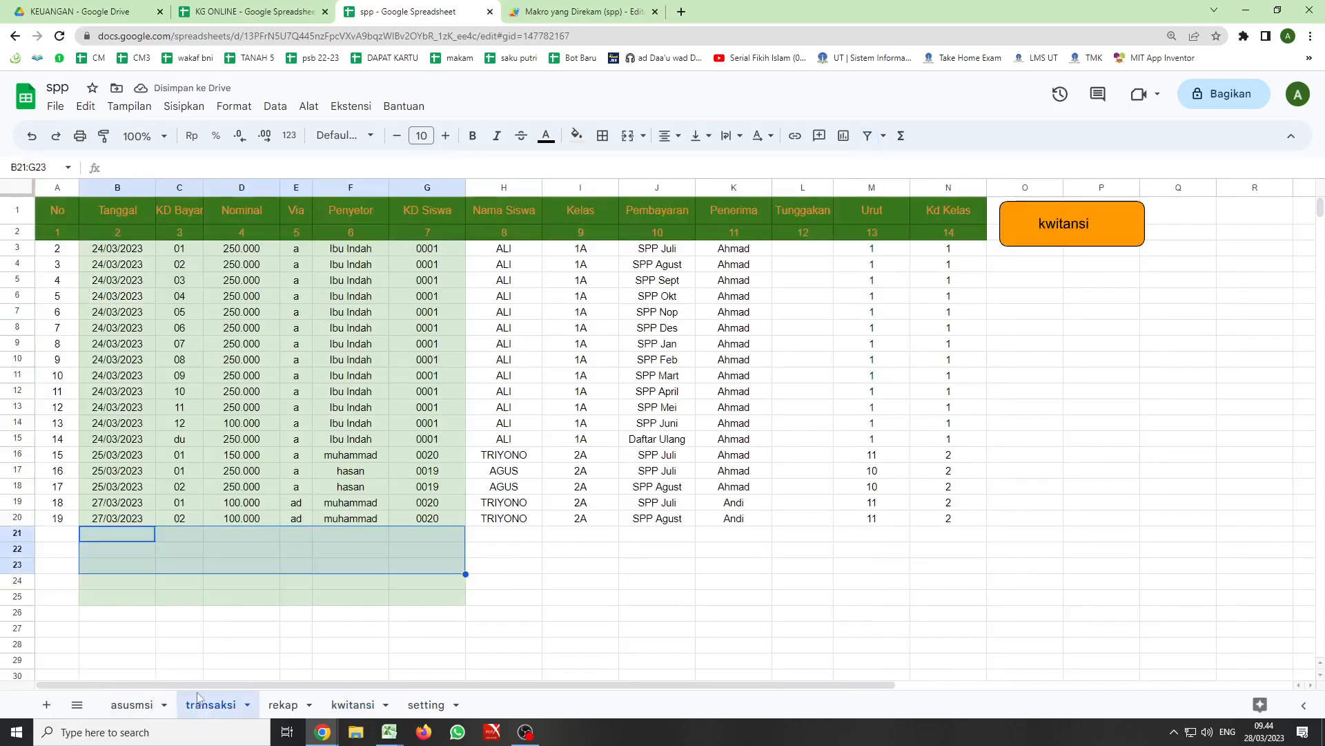
{"action": "left_click", "coordinate": [1059, 225]}
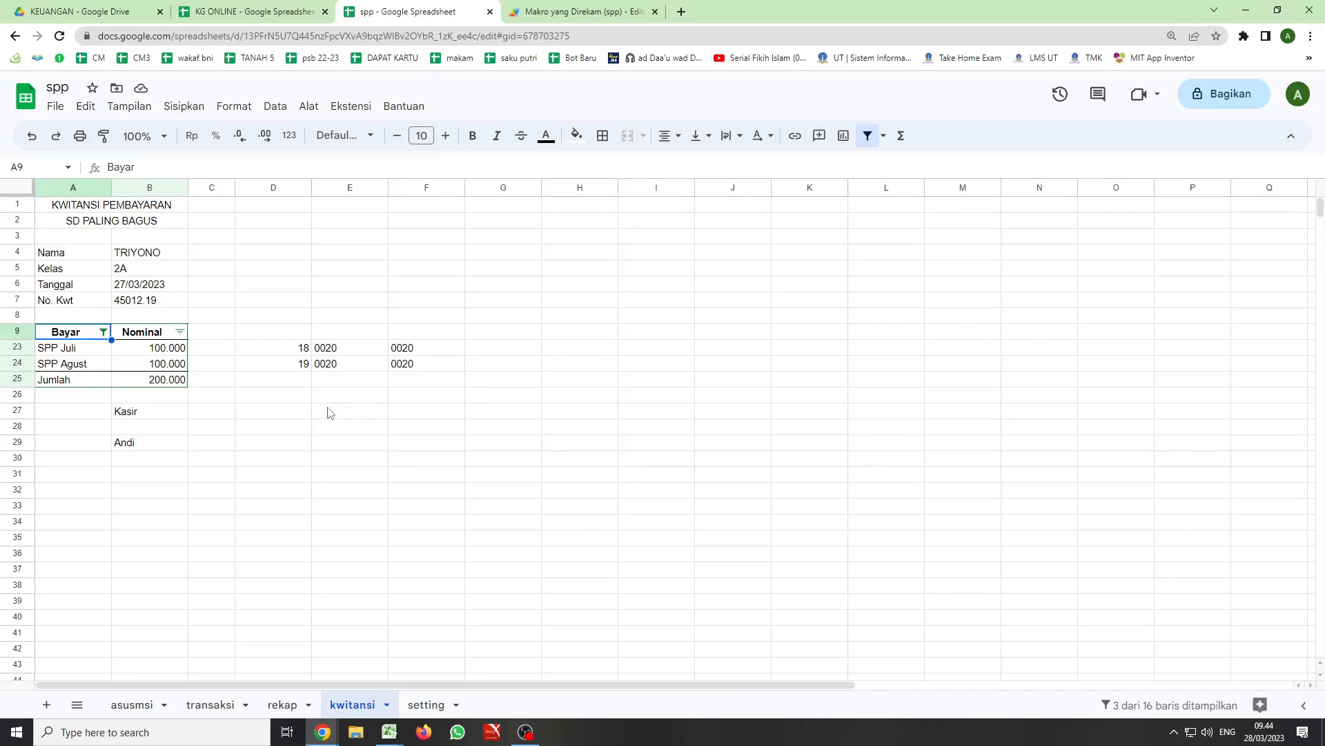
{"action": "left_click_drag", "start_coordinate": [273, 187], "coordinate": [405, 194]}
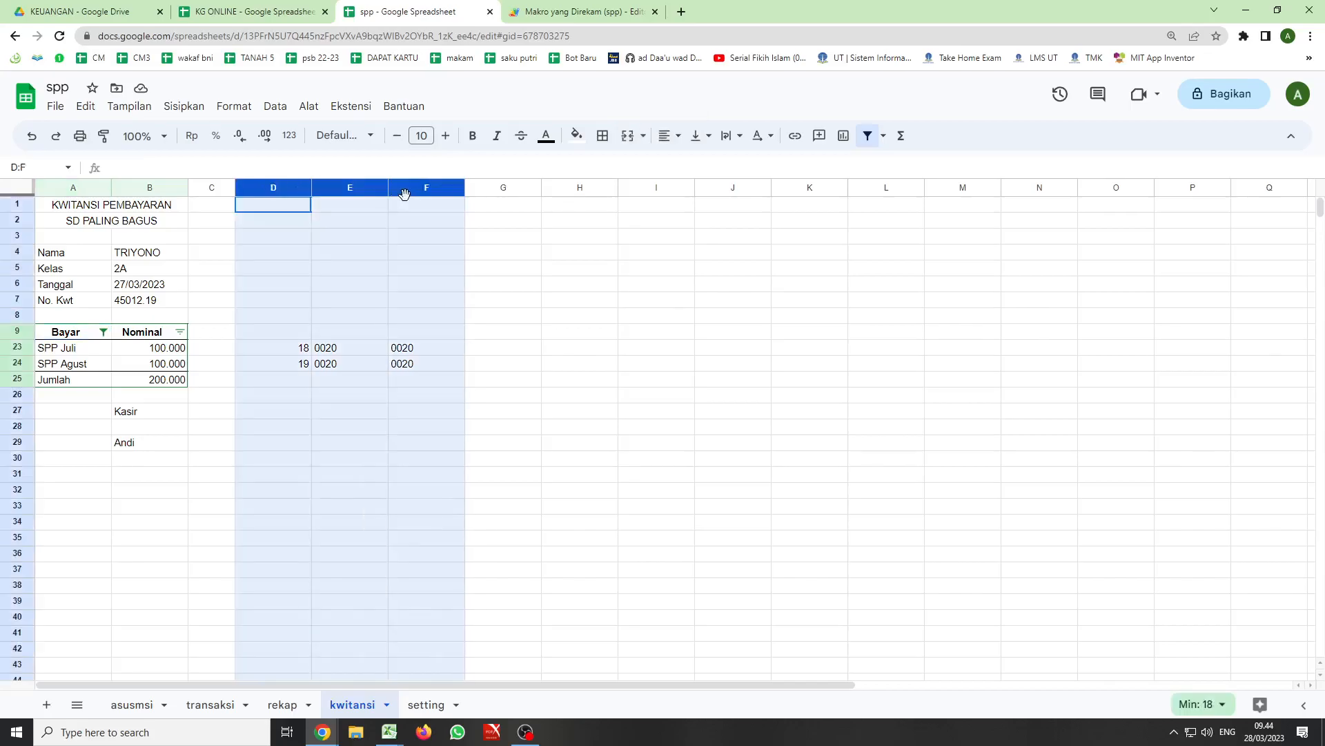
{"action": "right_click", "coordinate": [262, 193]}
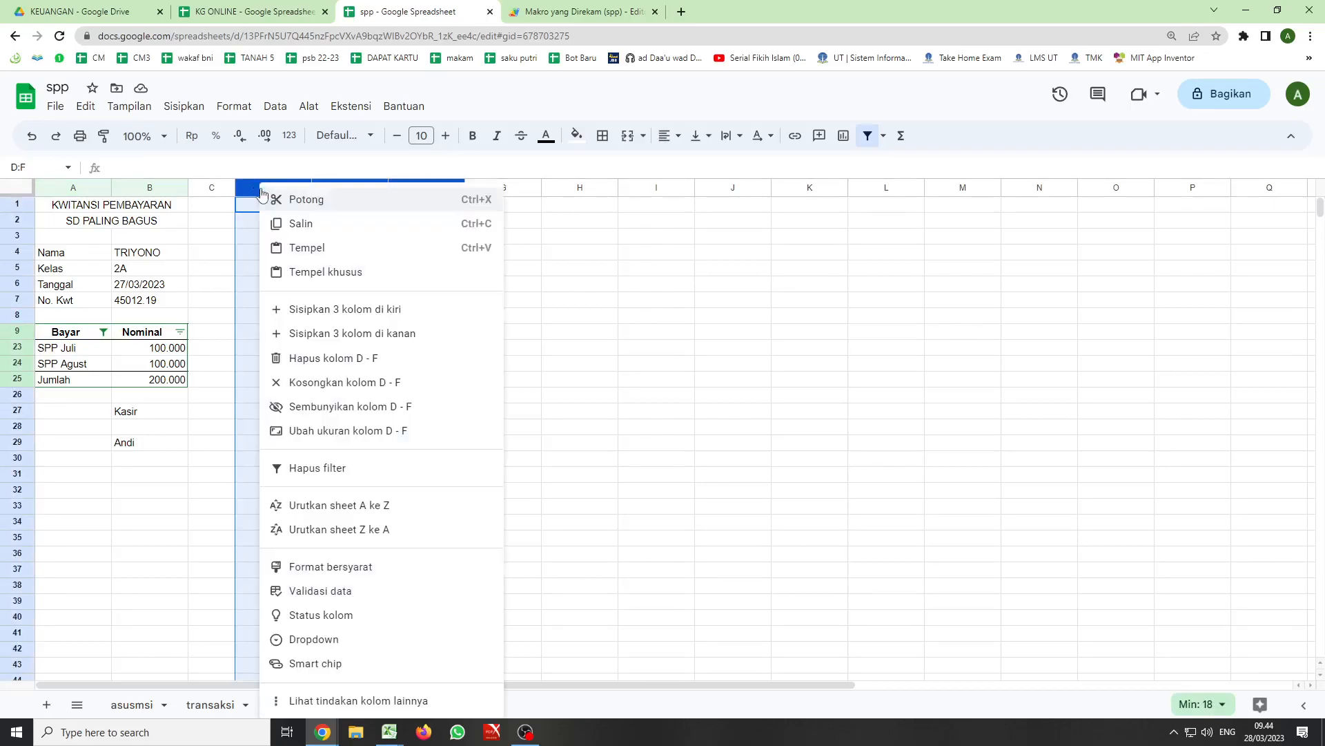
{"action": "left_click", "coordinate": [327, 407]}
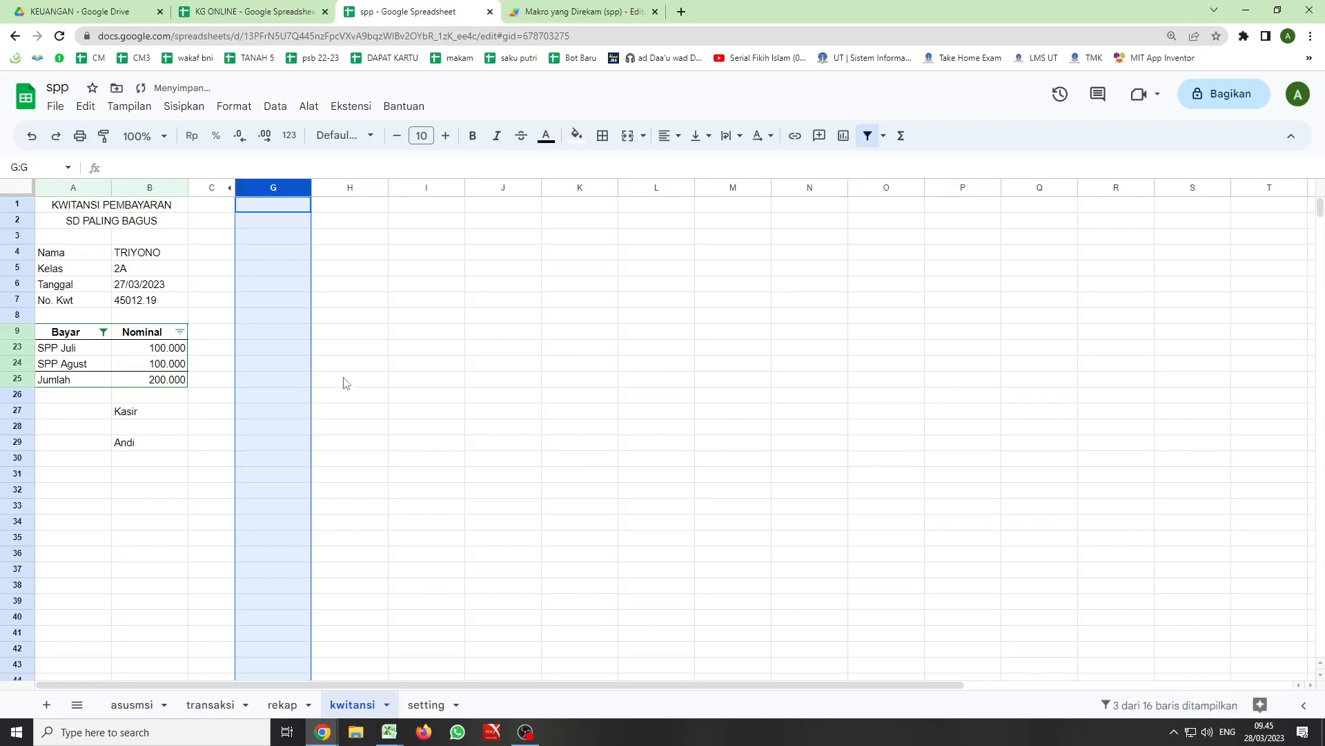
{"action": "left_click", "coordinate": [371, 337]}
- Preview the receipt printout in Potret orientation without gridlines or notes, and leave the print setup without printing
{"action": "key", "text": "ctrl+p"}
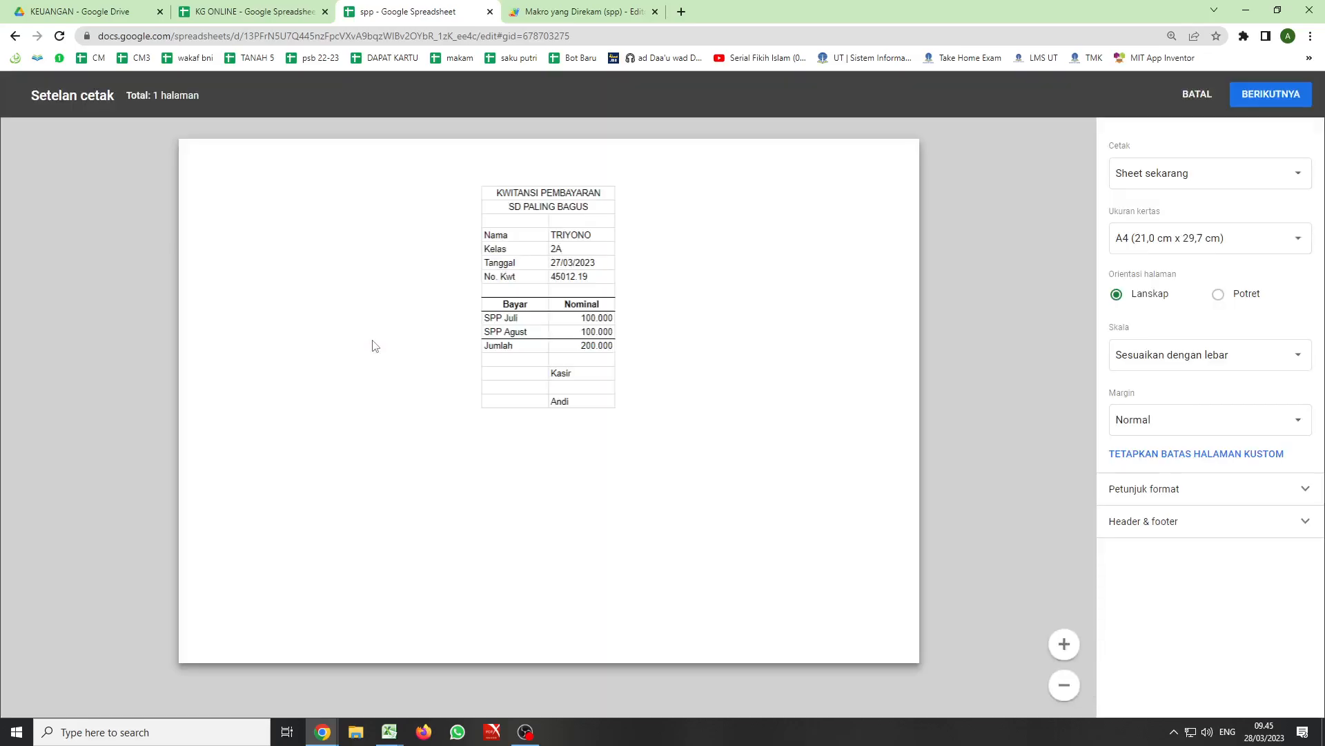
{"action": "left_click", "coordinate": [1219, 295]}
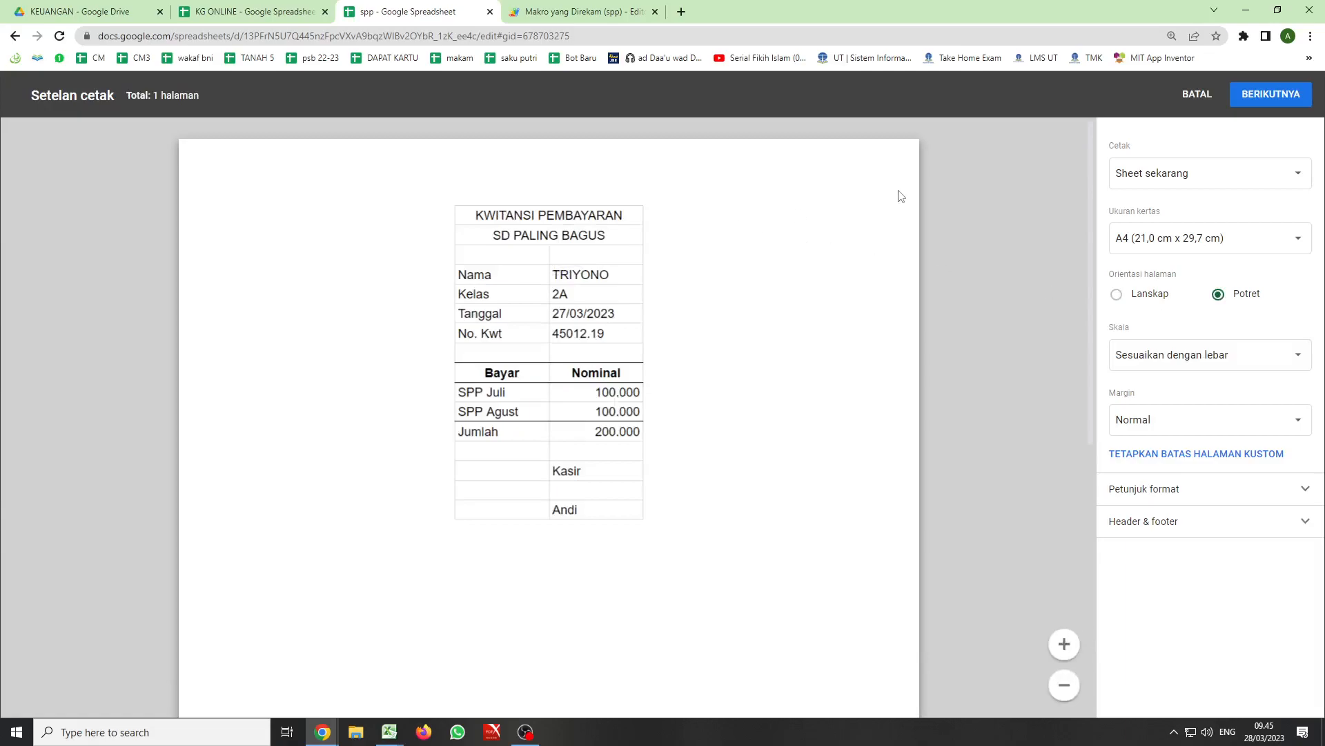
{"action": "left_click", "coordinate": [1305, 491]}
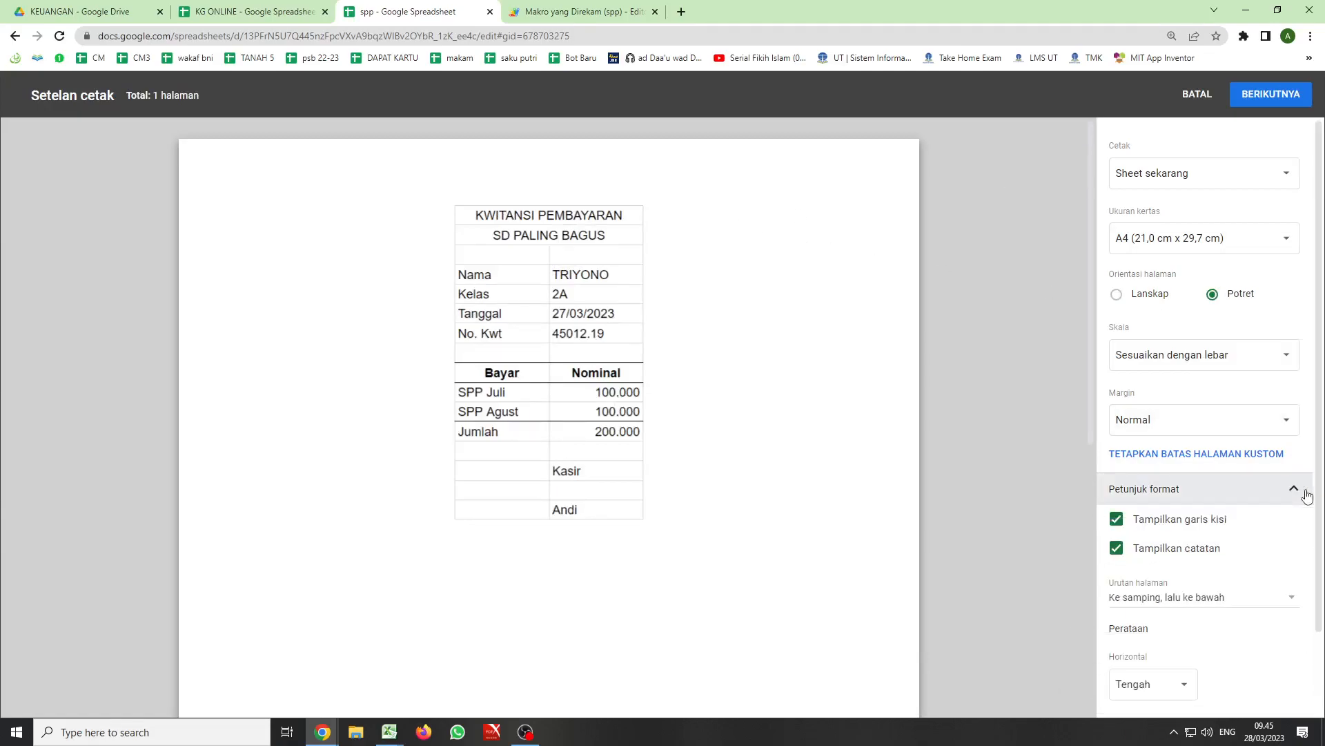
{"action": "left_click", "coordinate": [1118, 522]}
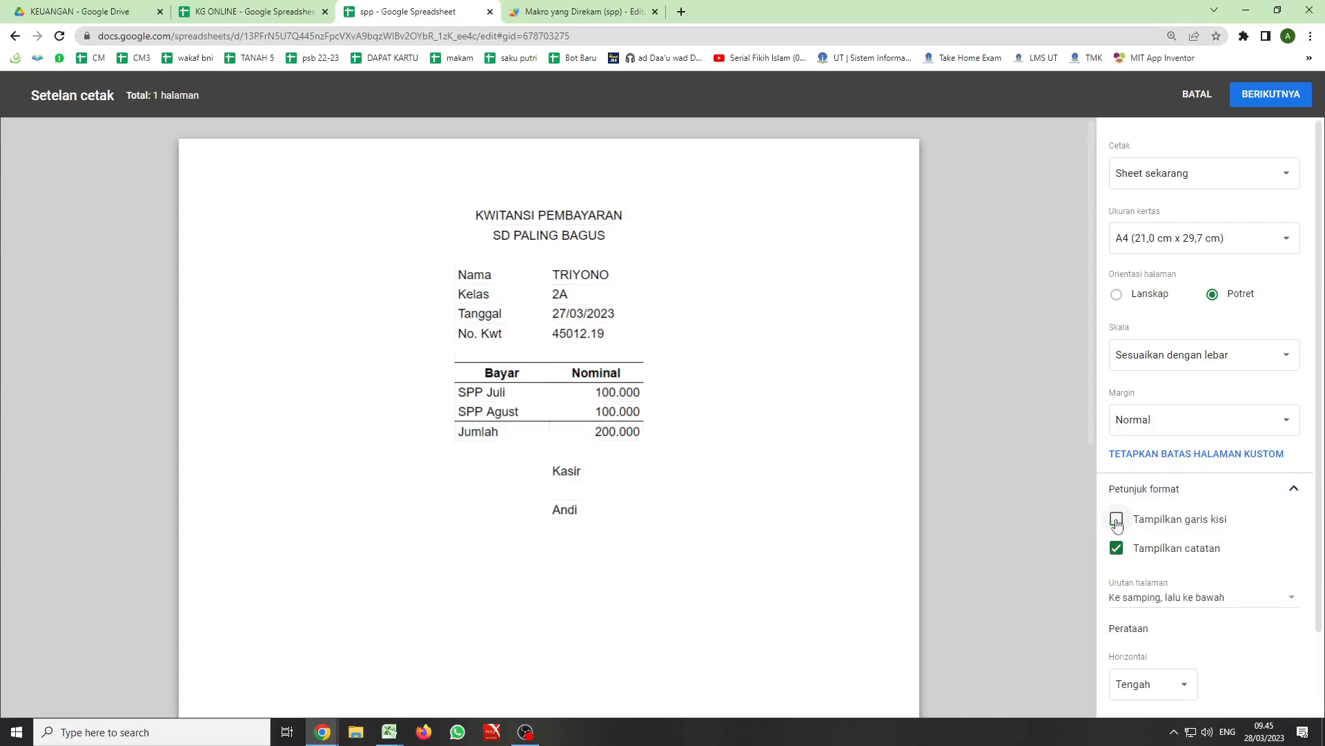
{"action": "left_click", "coordinate": [1116, 549]}
{"action": "scroll", "coordinate": [1168, 511], "scroll_direction": "down", "scroll_amount": 2}
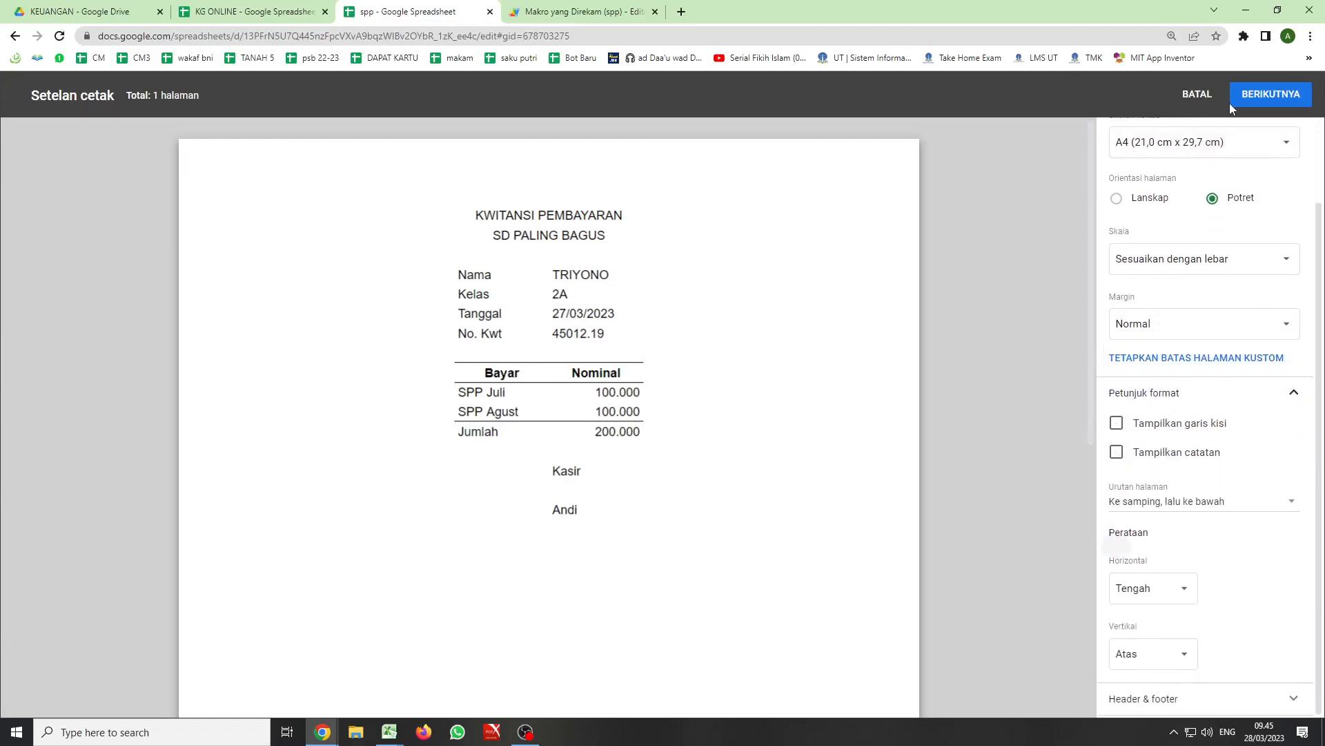
{"action": "left_click", "coordinate": [1198, 100]}
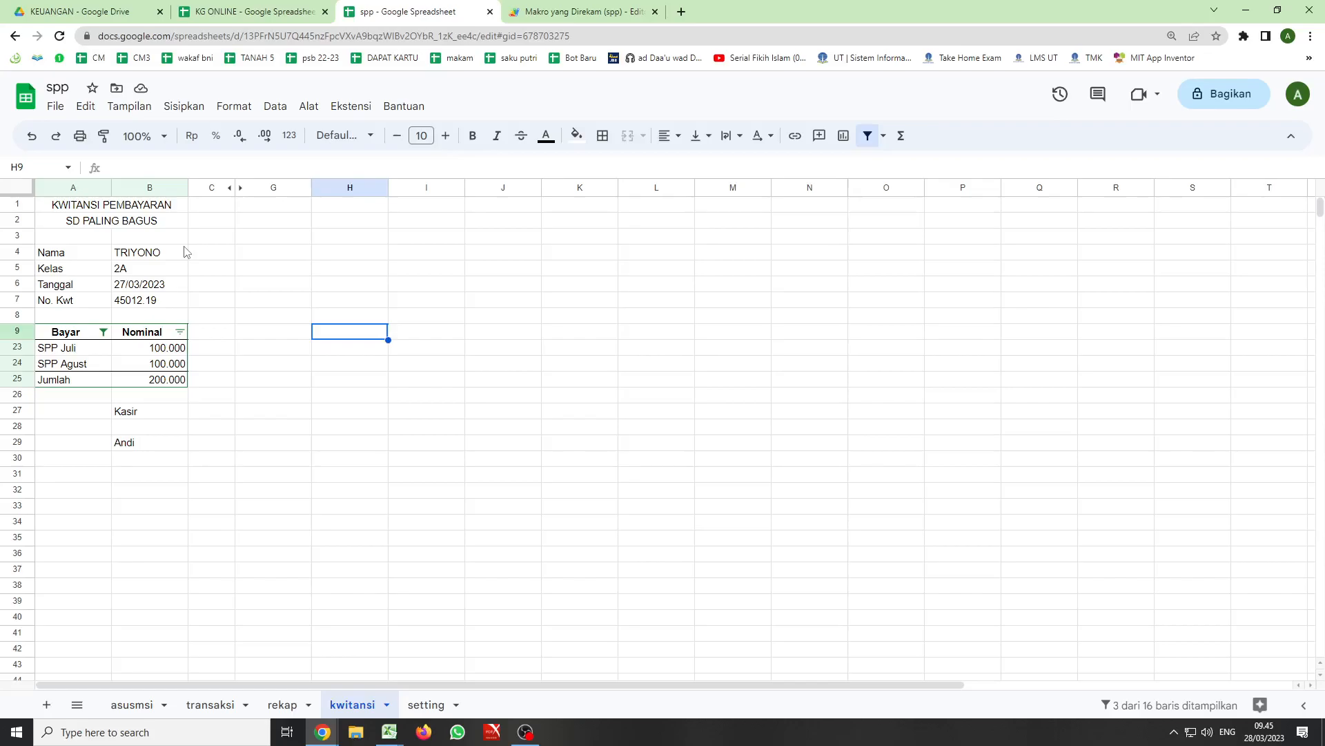
{"action": "left_click", "coordinate": [520, 738]}
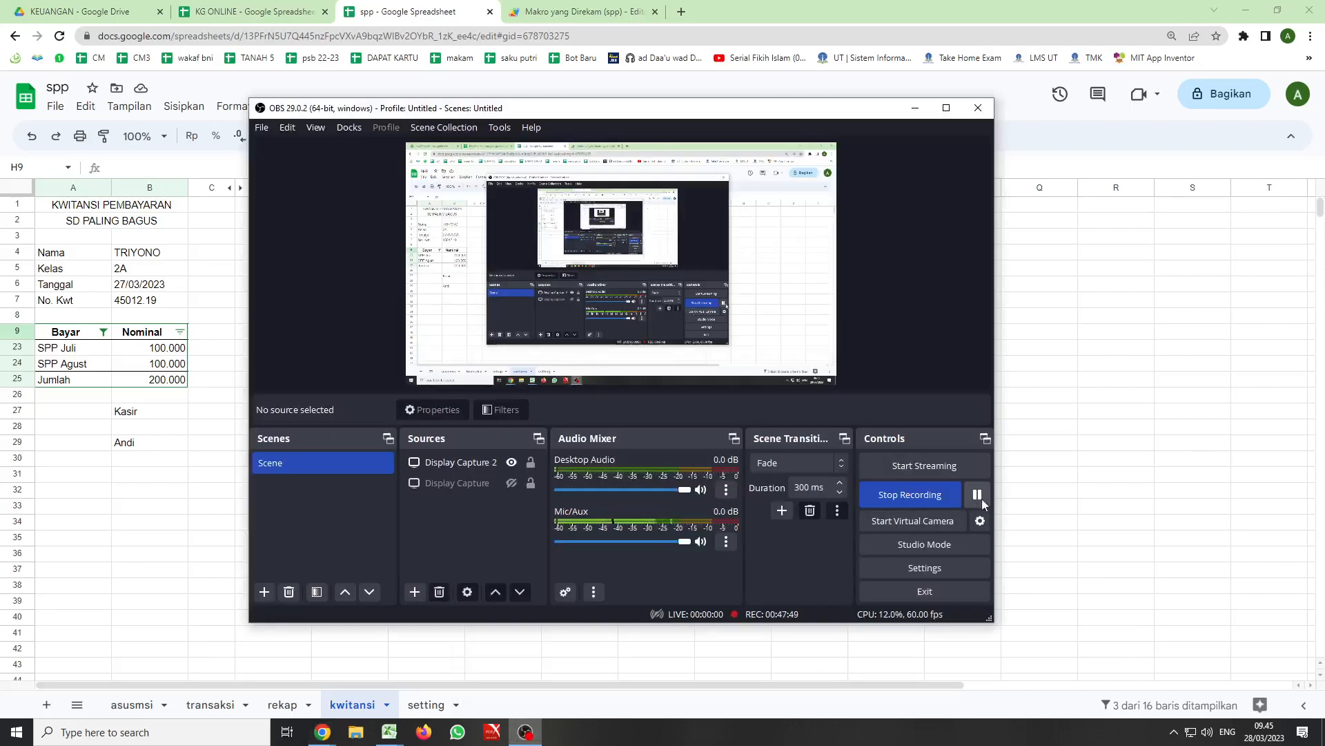